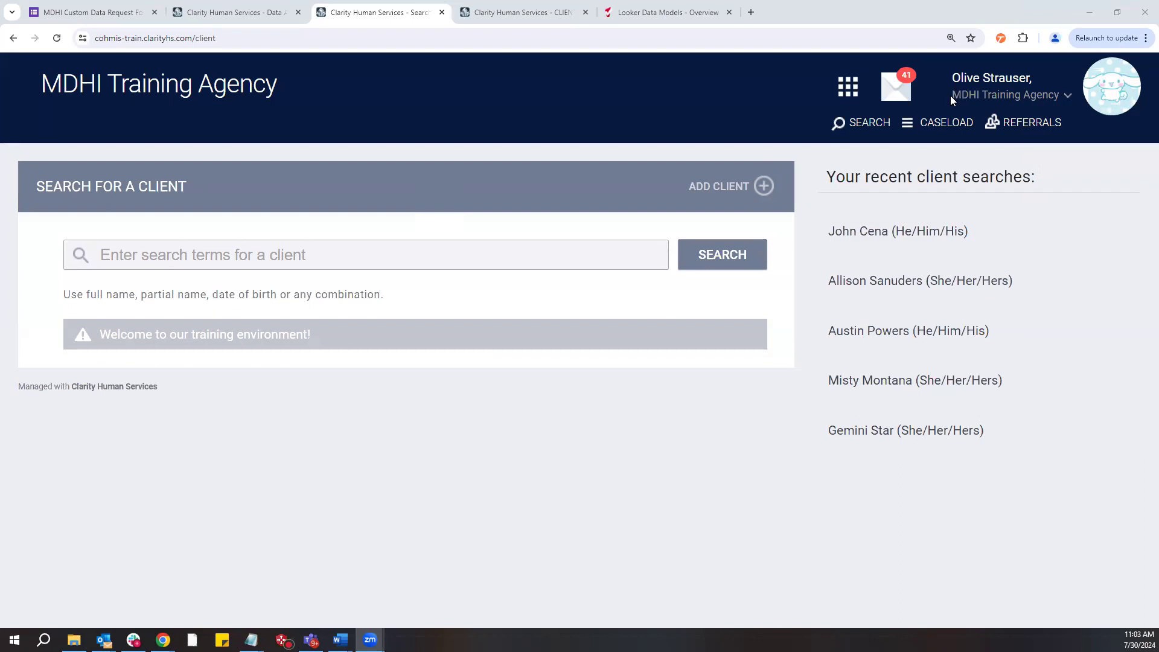
Open the report library for the MDHI Training Agency from the client search page
left_click_drag(951, 95, 1060, 101)
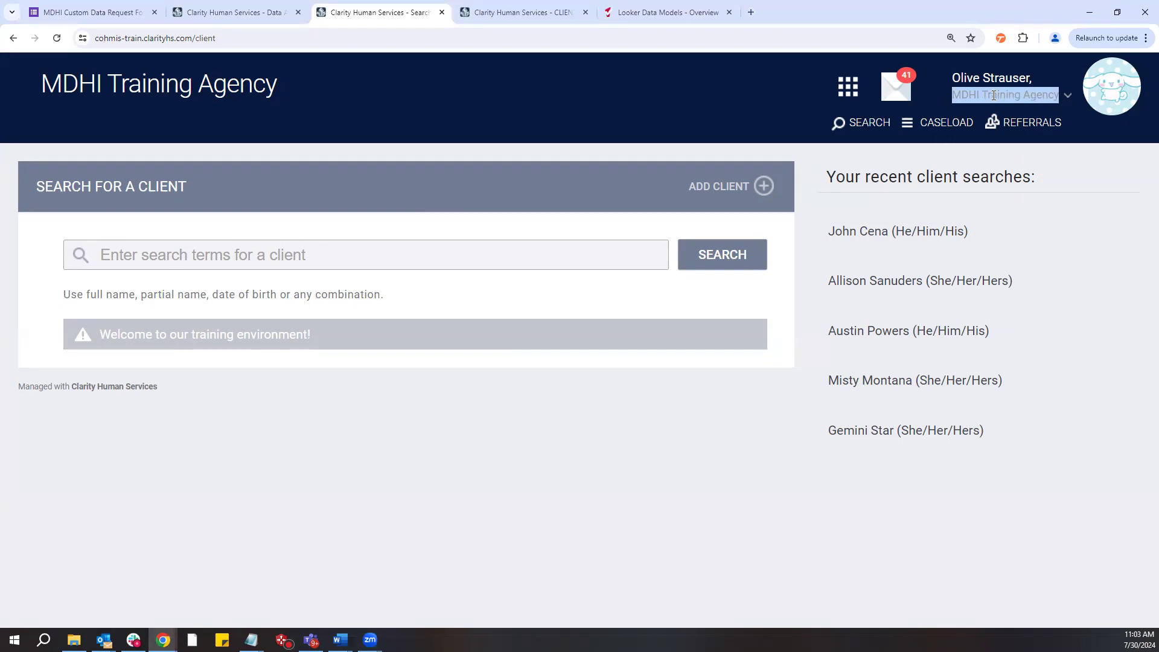
left_click(945, 88)
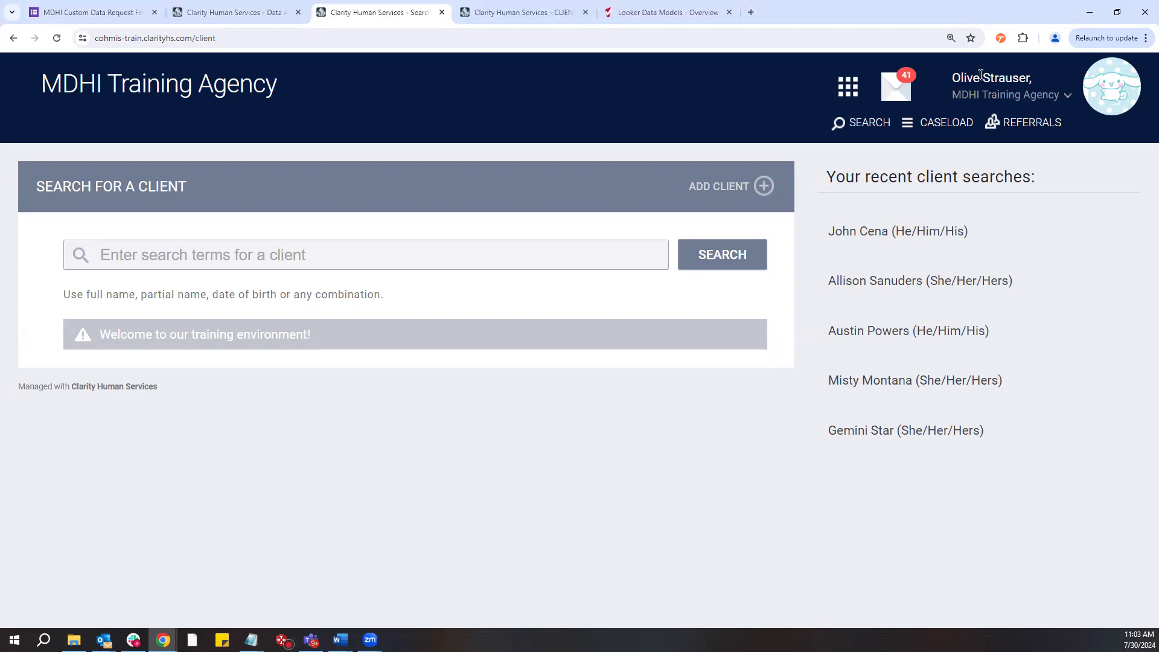
left_click(846, 91)
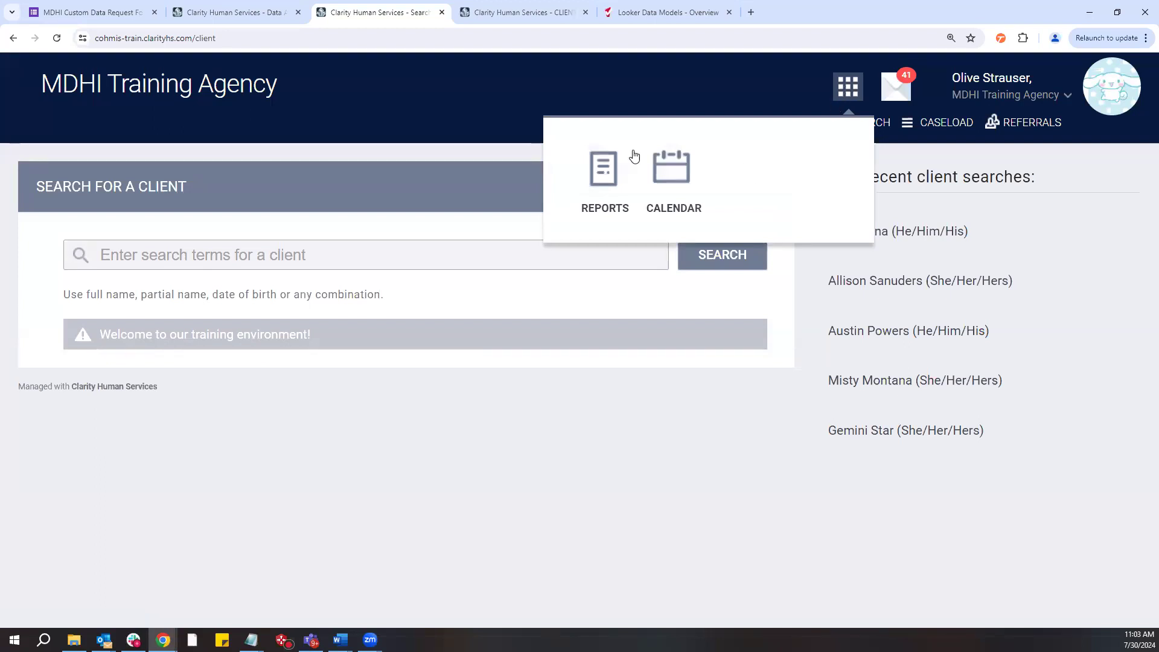
left_click(602, 175)
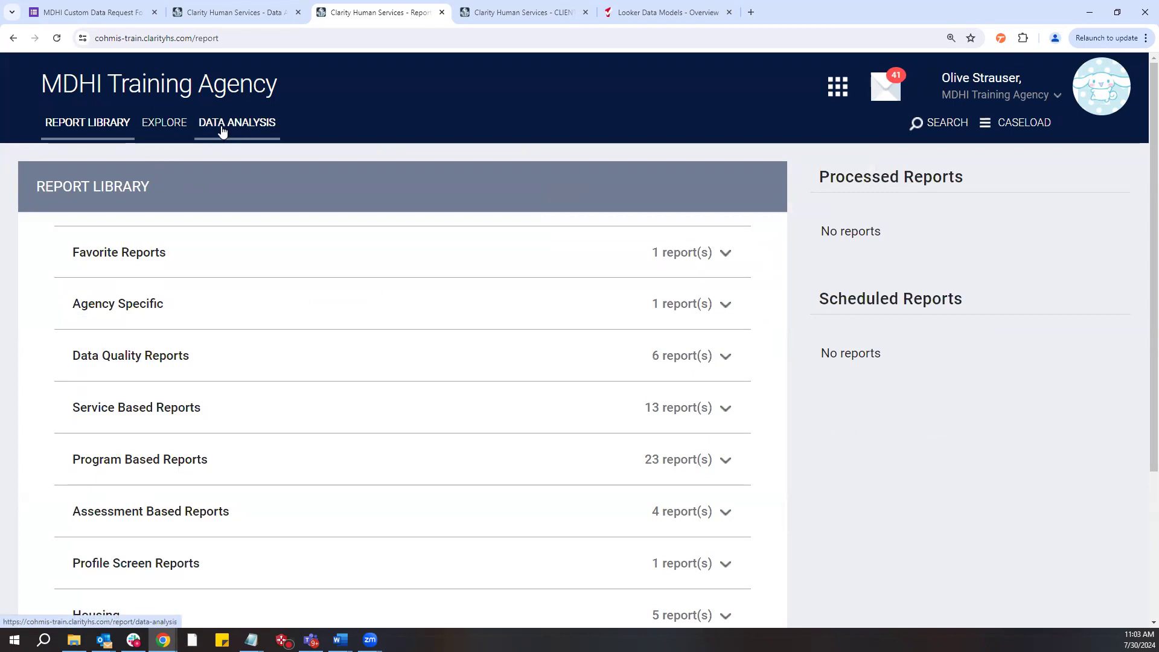
View the Explore list and the Data Analysis section, expanding and collapsing the MDHI Training Agency Reports group
left_click(169, 128)
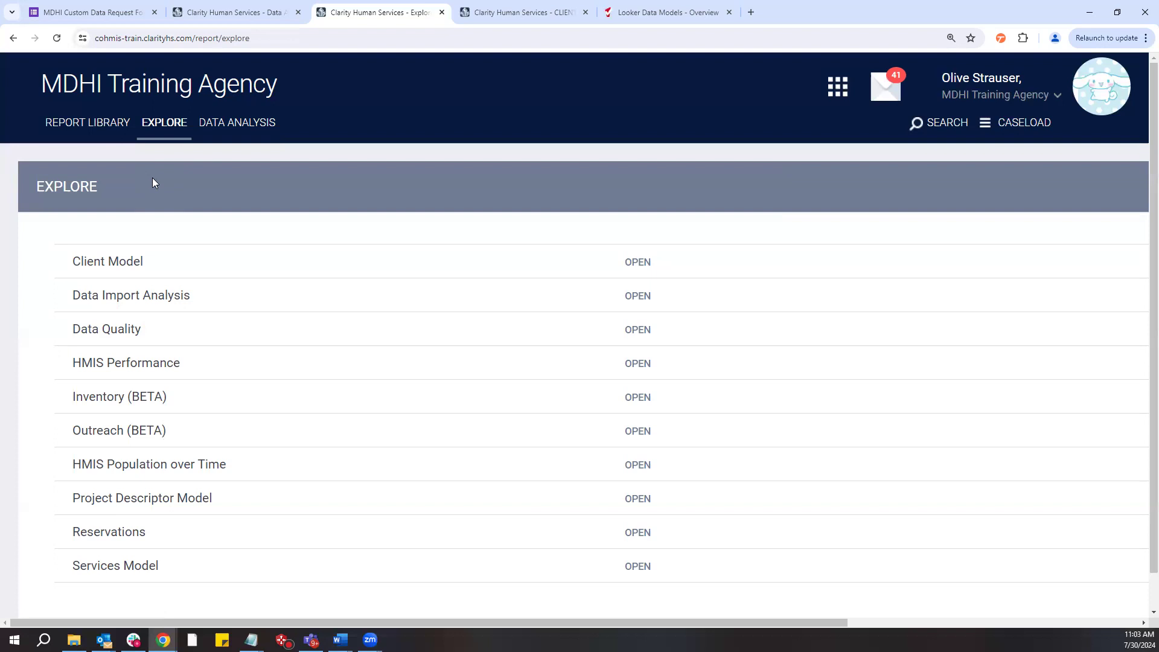
left_click(236, 125)
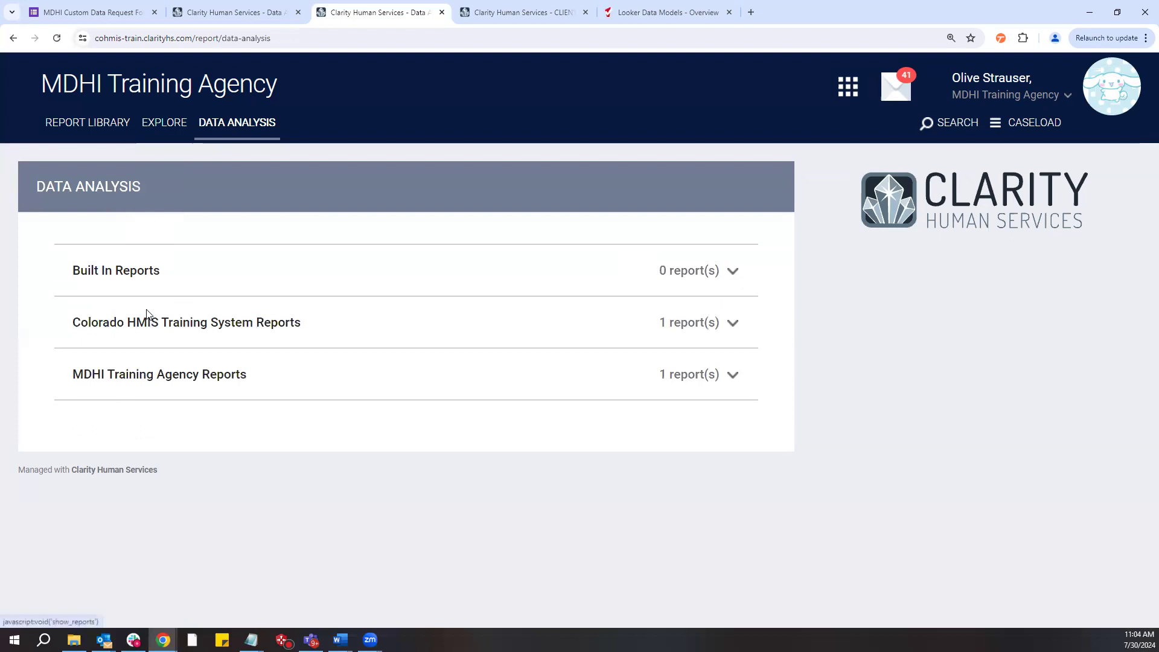
left_click_drag(68, 382, 248, 390)
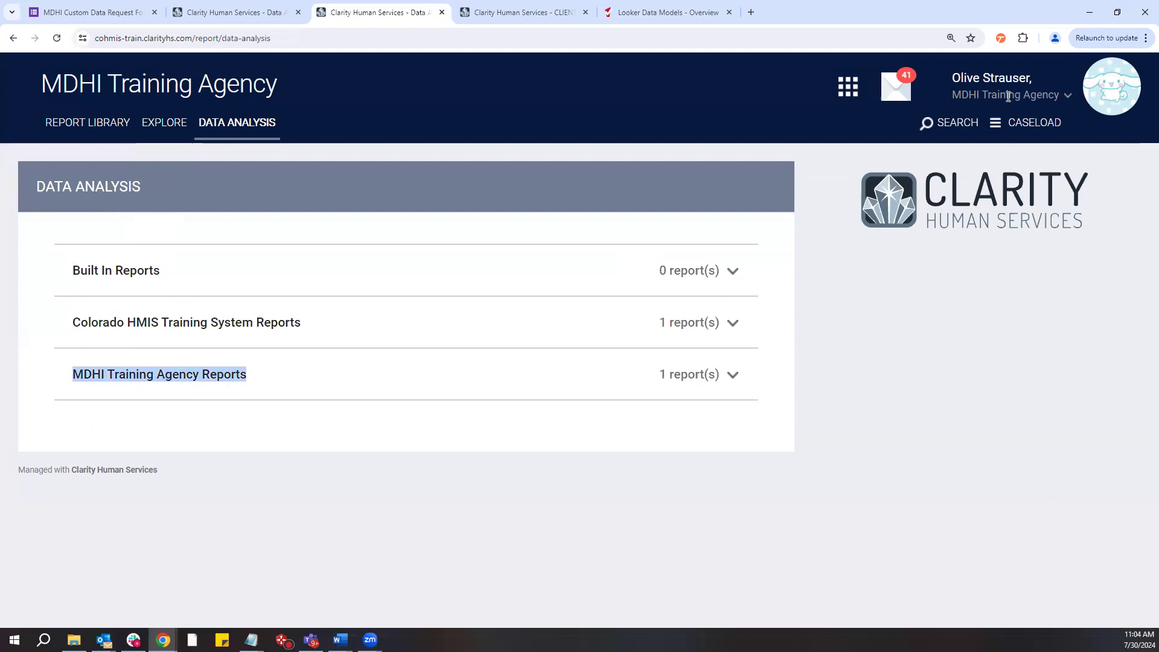
left_click(141, 384)
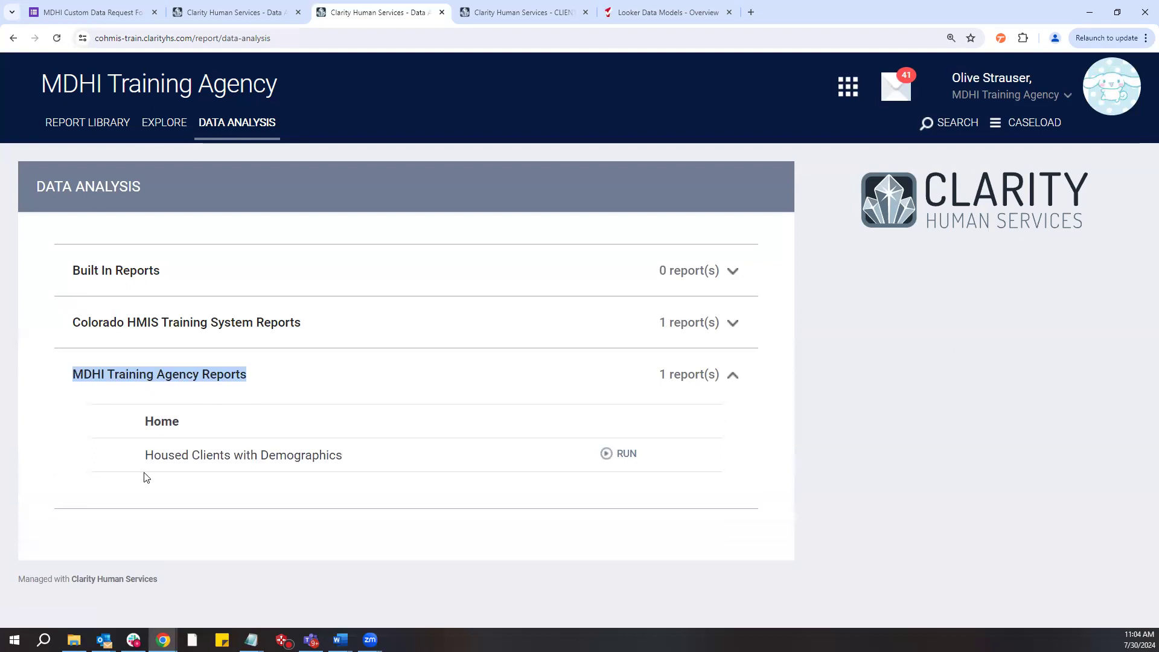
left_click(241, 381)
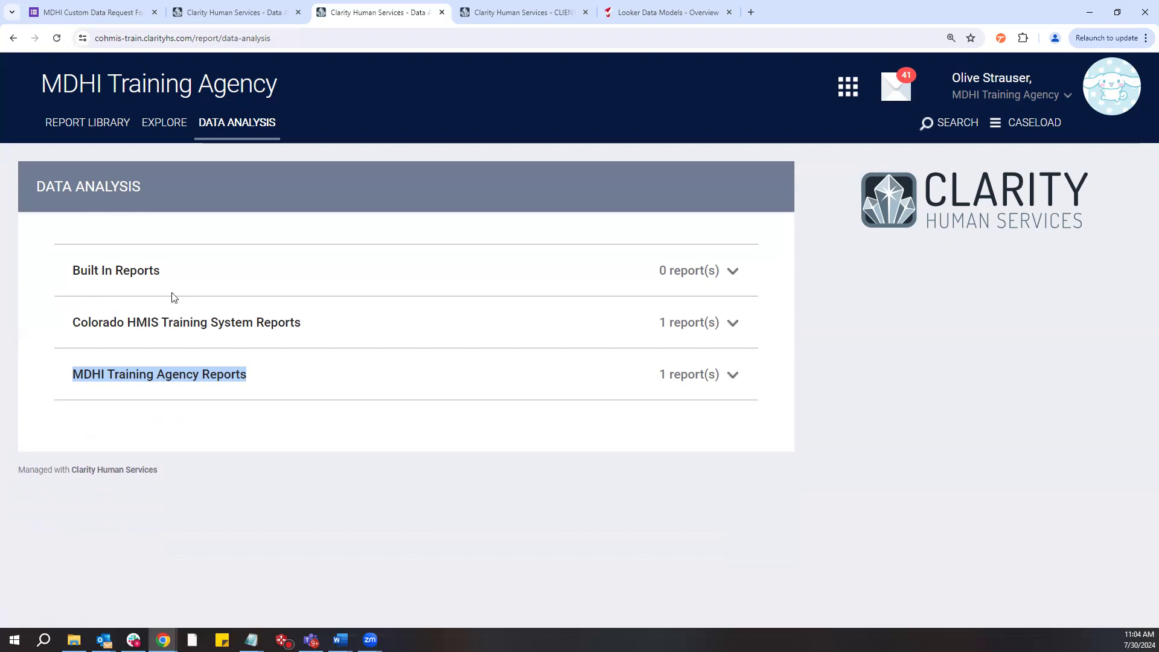
Switch to the Emergency Housing Vouchers Data Analysis page and review the Built In Reports, including Data Quality Dashboard, collapsing the group again
left_click(239, 21)
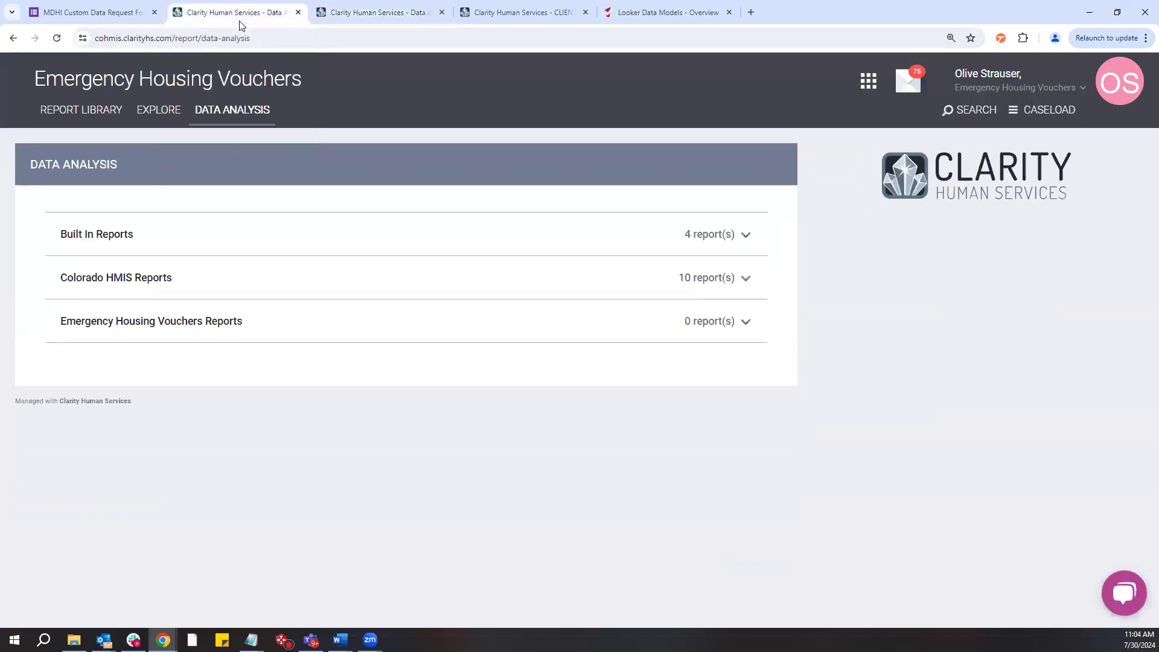
left_click(86, 237)
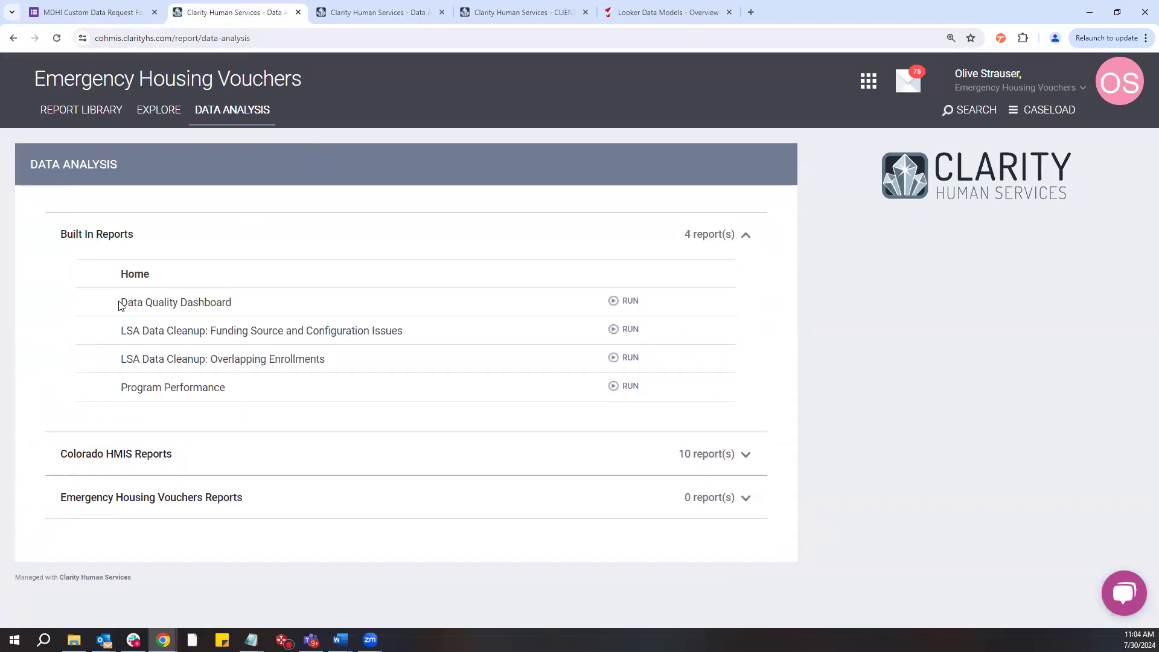
left_click_drag(119, 306, 230, 307)
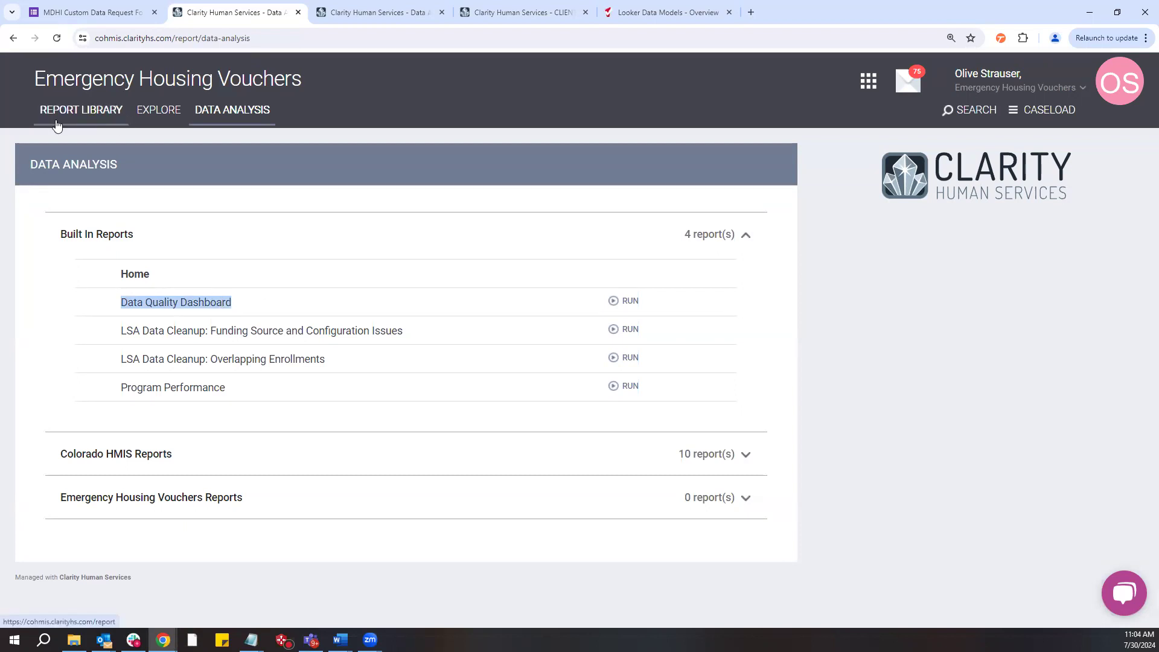
left_click(133, 242)
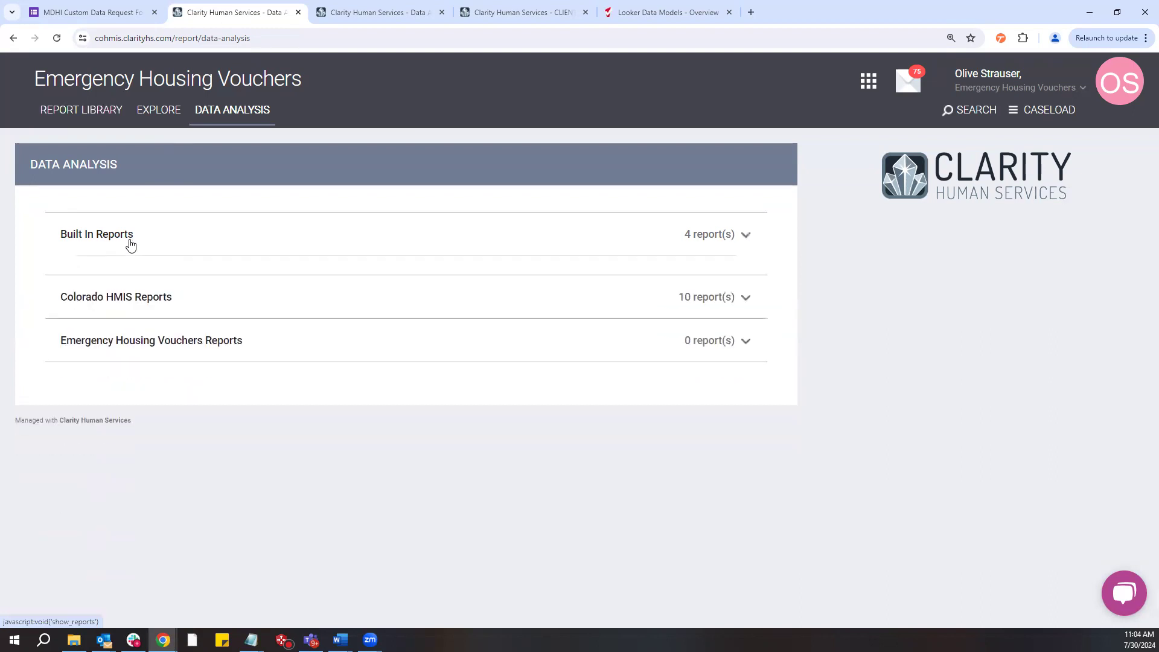
Expand Colorado HMIS Reports, review its Home, Balance of State and DOH TSS reports, and collapse the group
left_click(145, 281)
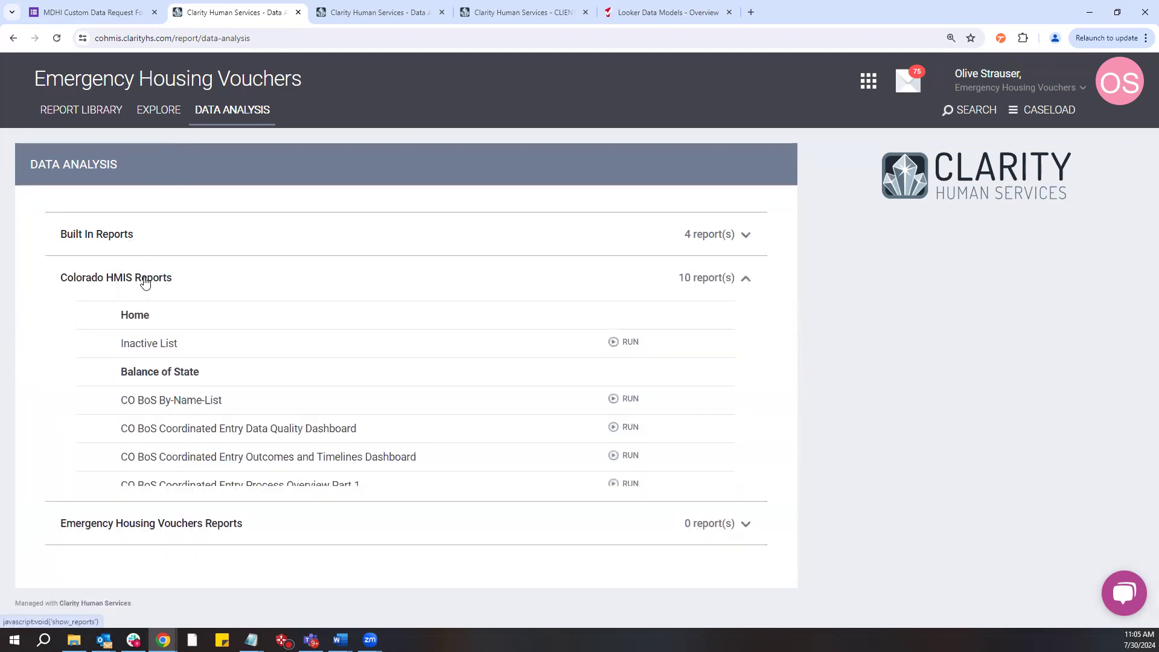
scroll(145, 283, "down", 3)
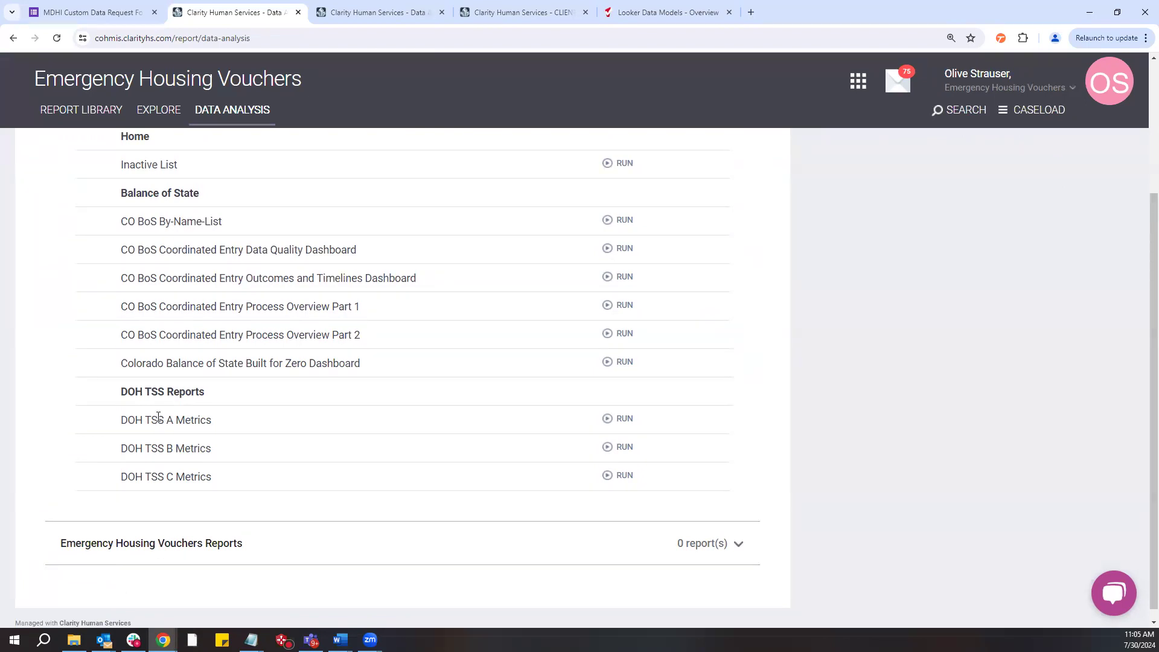
scroll(158, 417, "up", 2)
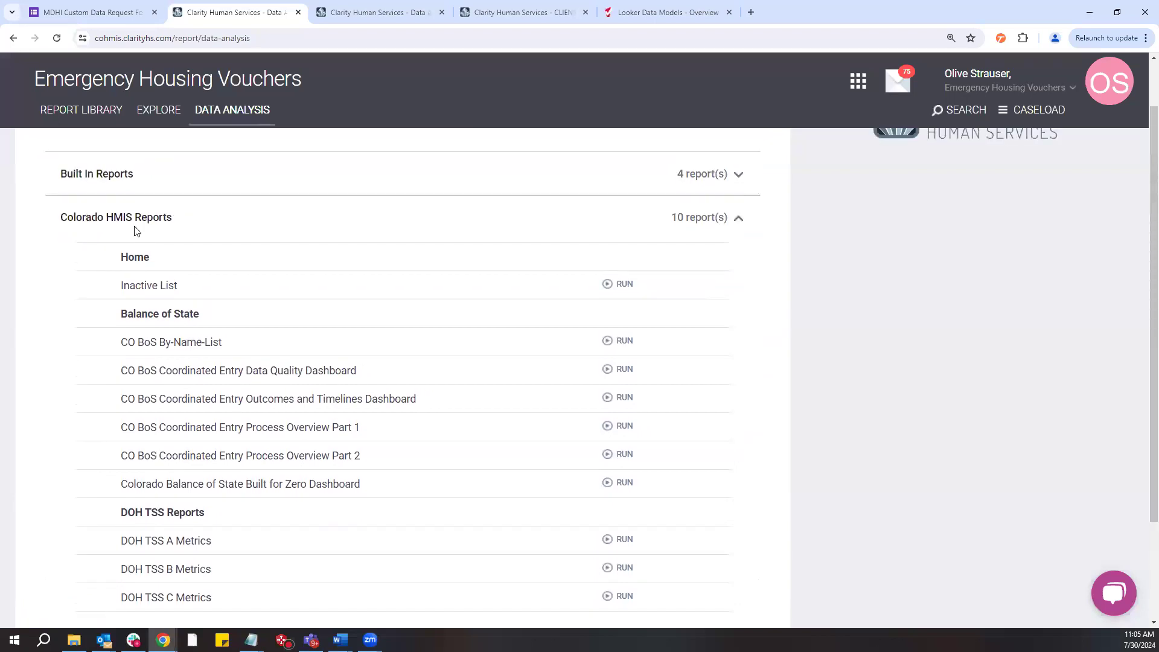
scroll(136, 231, "down", 2)
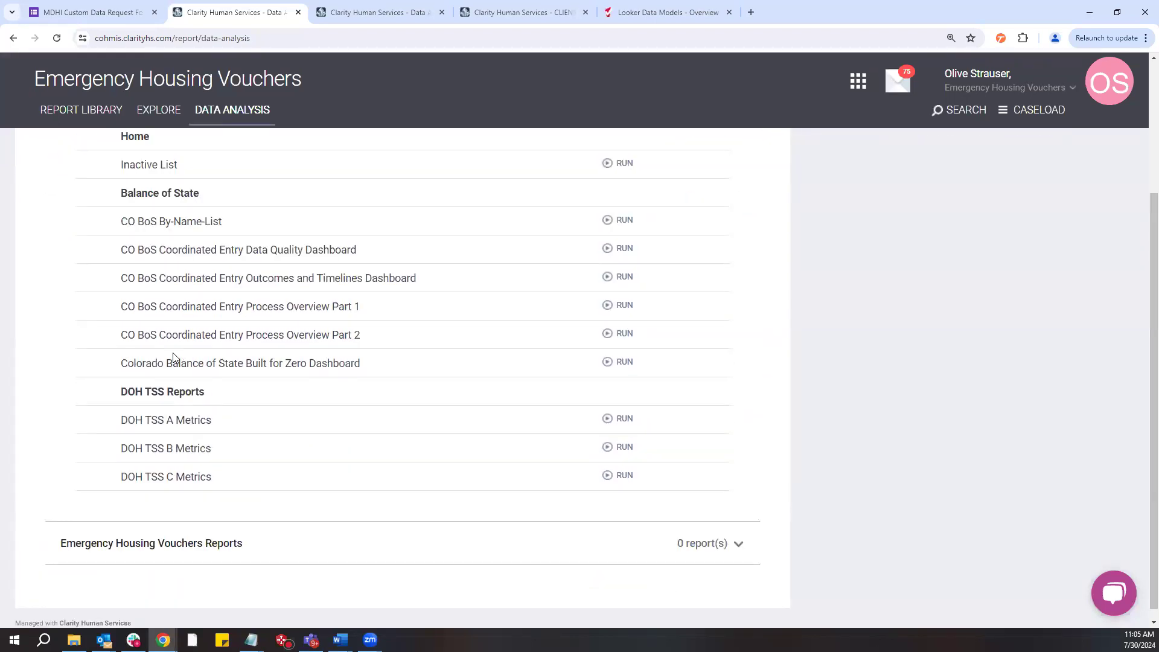
scroll(176, 360, "up", 2)
left_click(165, 223)
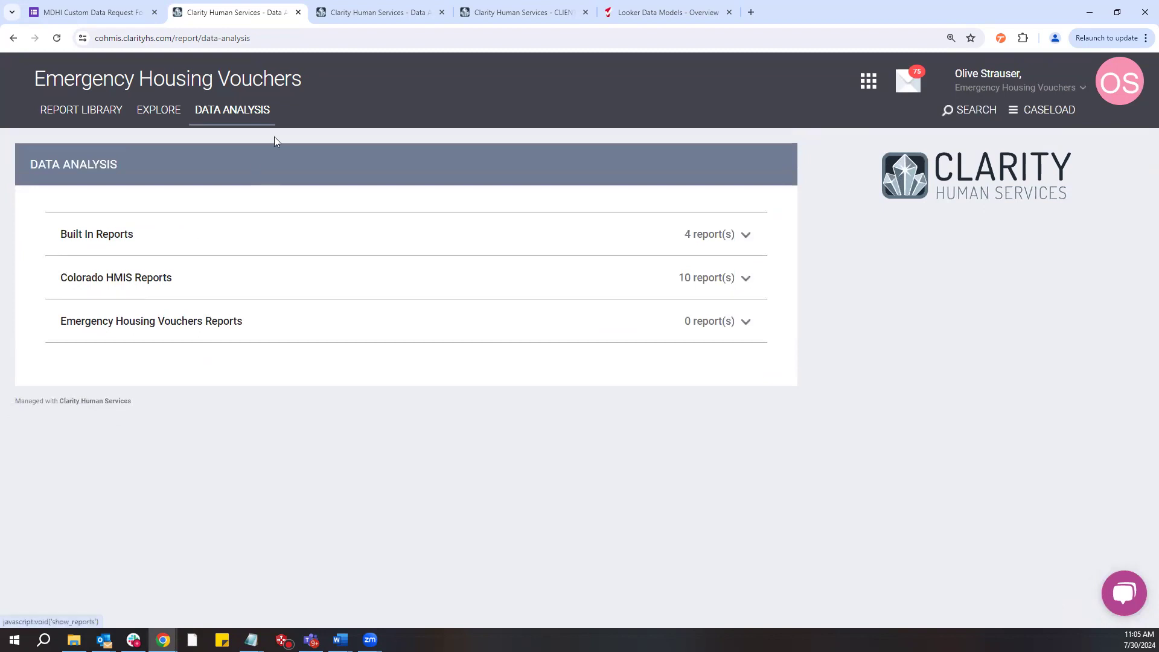
Return to the MDHI Training Agency site, open its Explore list of data models and highlight HMIS Performance
left_click(323, 18)
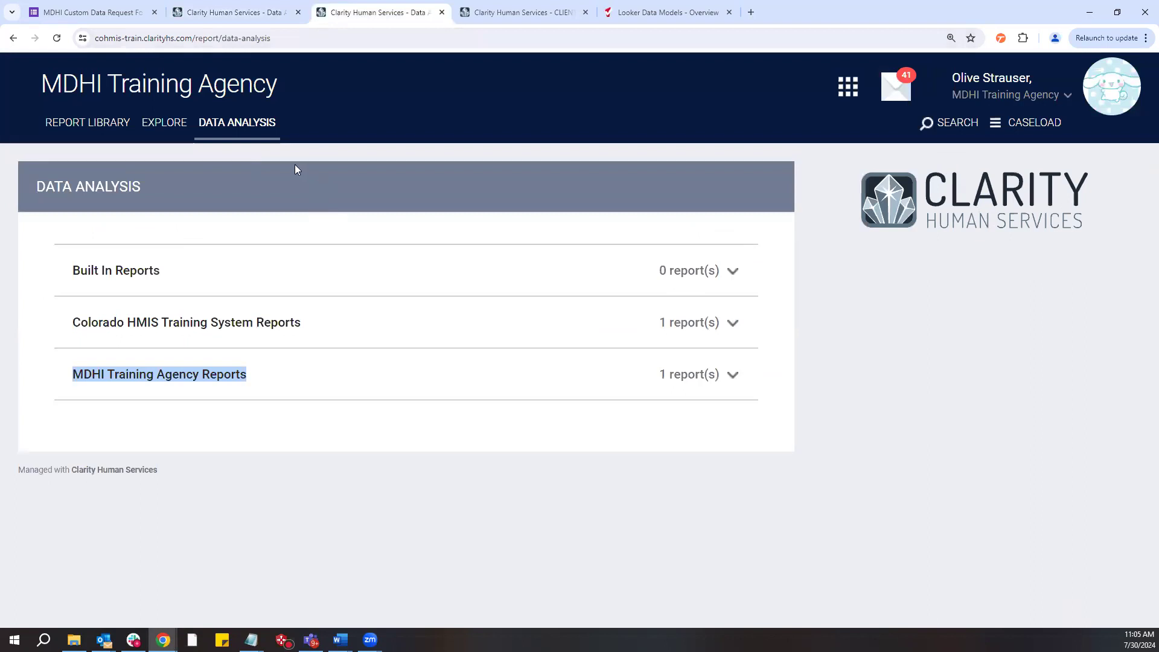
left_click(151, 122)
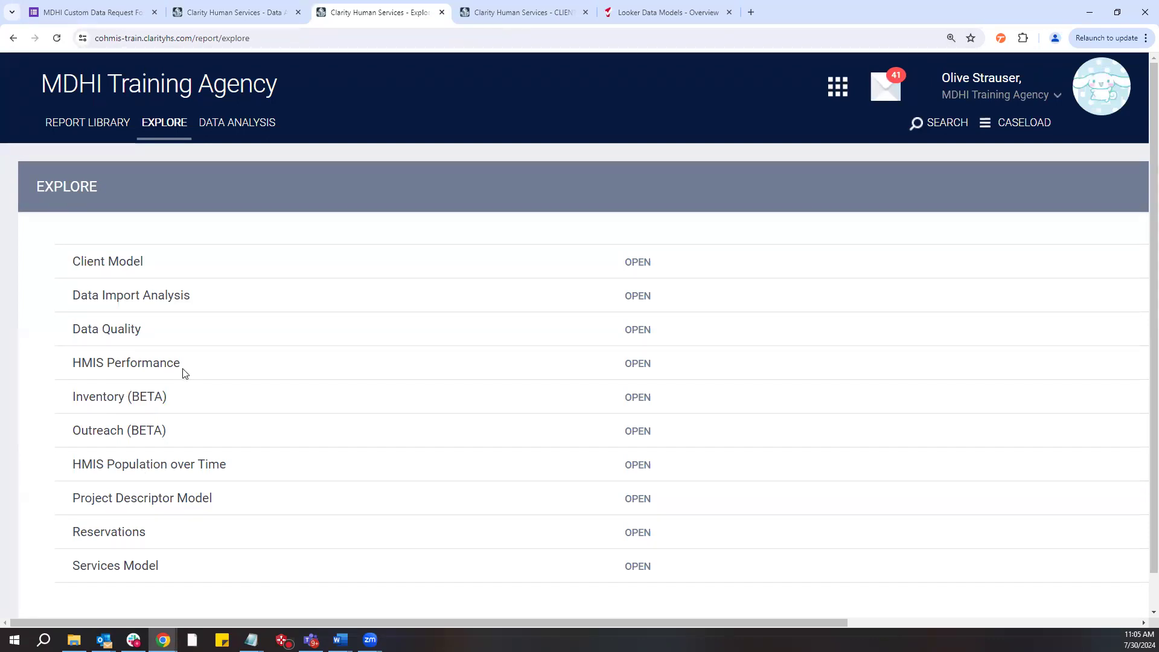
left_click_drag(180, 365, 72, 374)
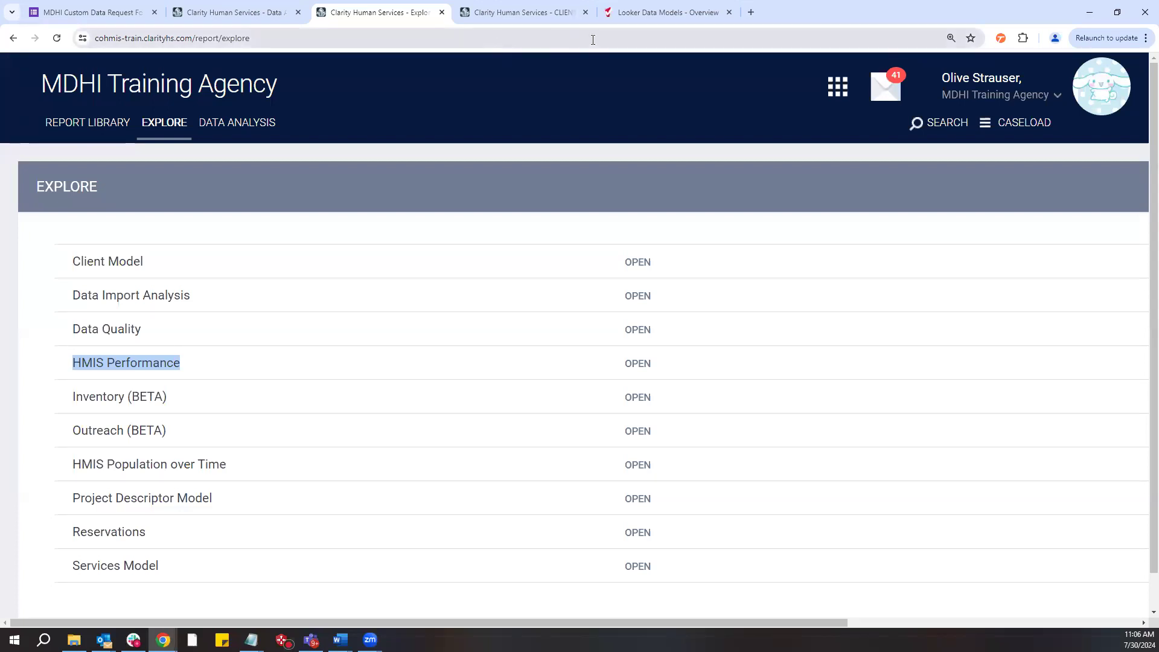
Read the Looker Data Models overview in the Bitfocus help center and its linked Client Model article, returning to the overview
left_click(629, 17)
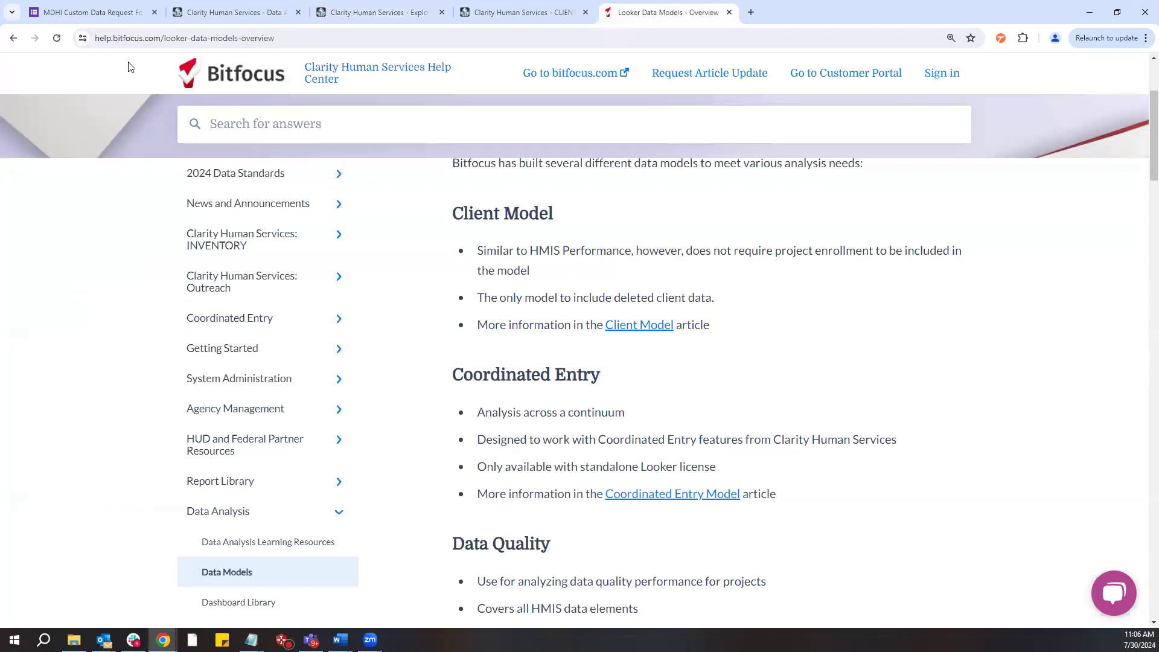
scroll(619, 229, "up", 1)
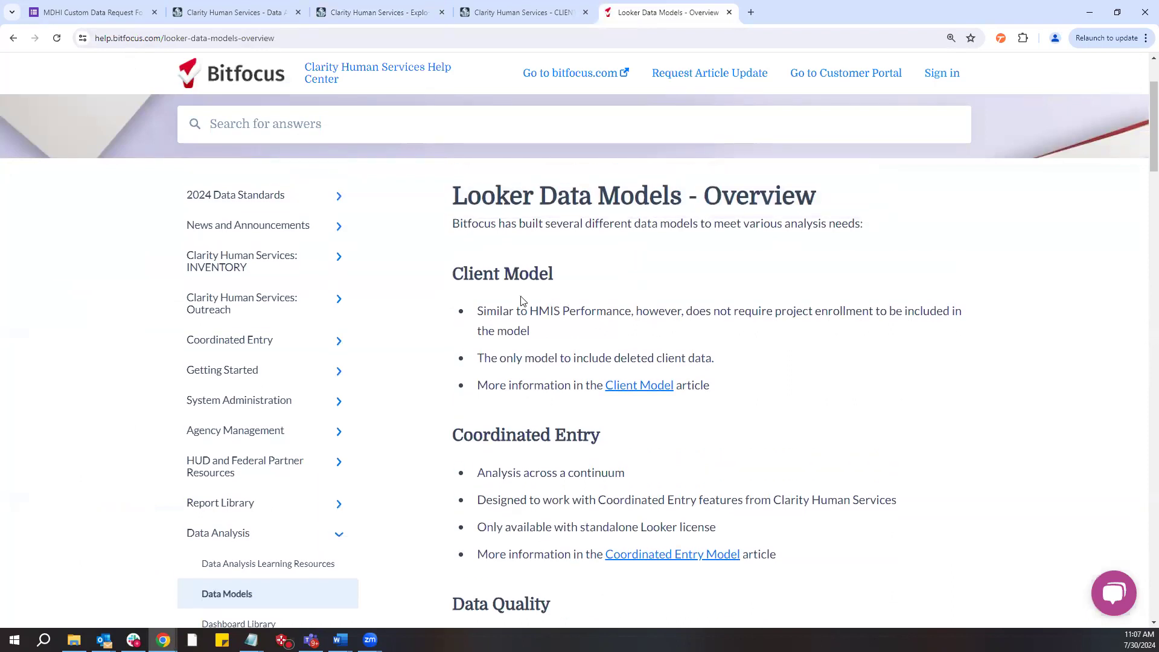
scroll(516, 321, "down", 1)
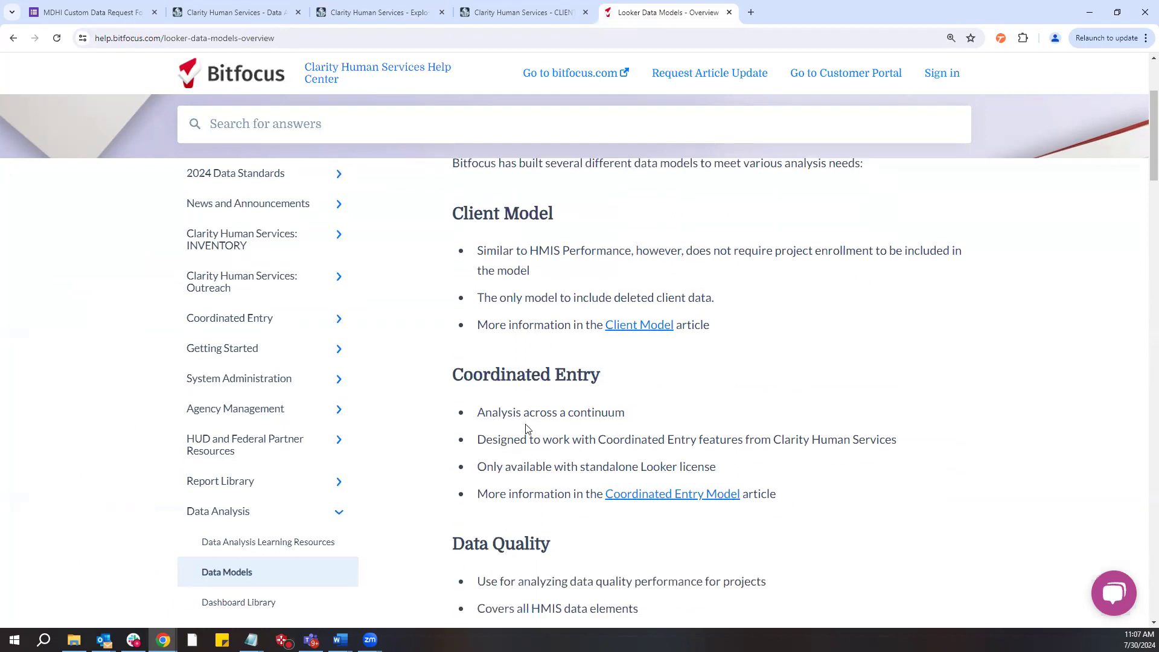
left_click(630, 336)
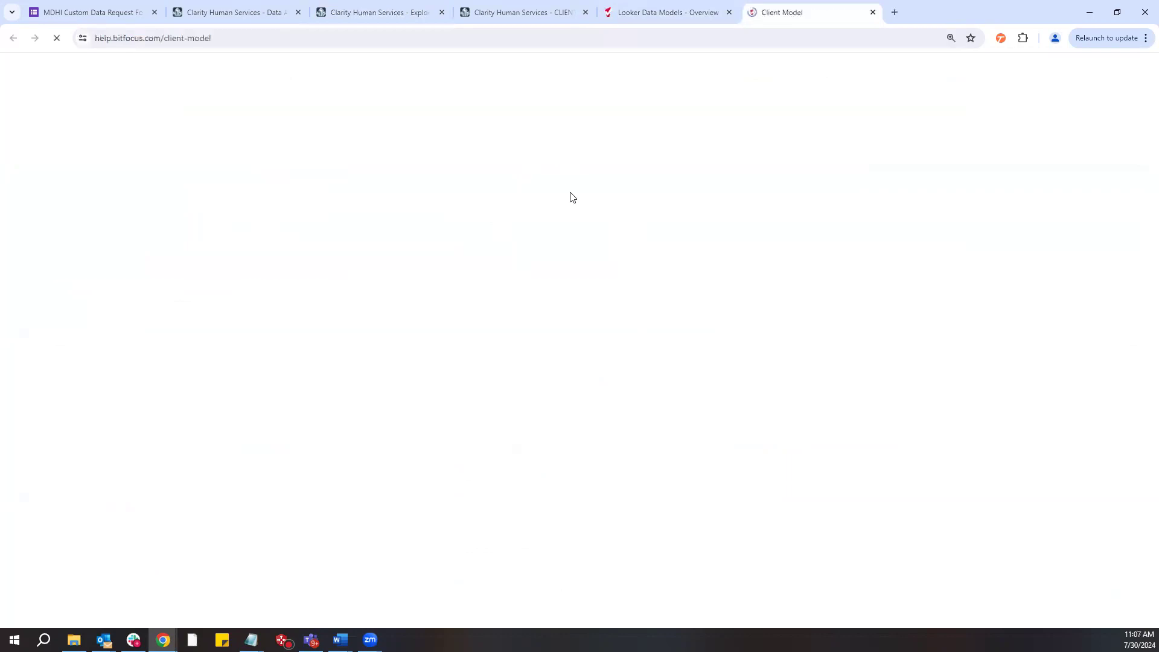
scroll(534, 369, "down", 3)
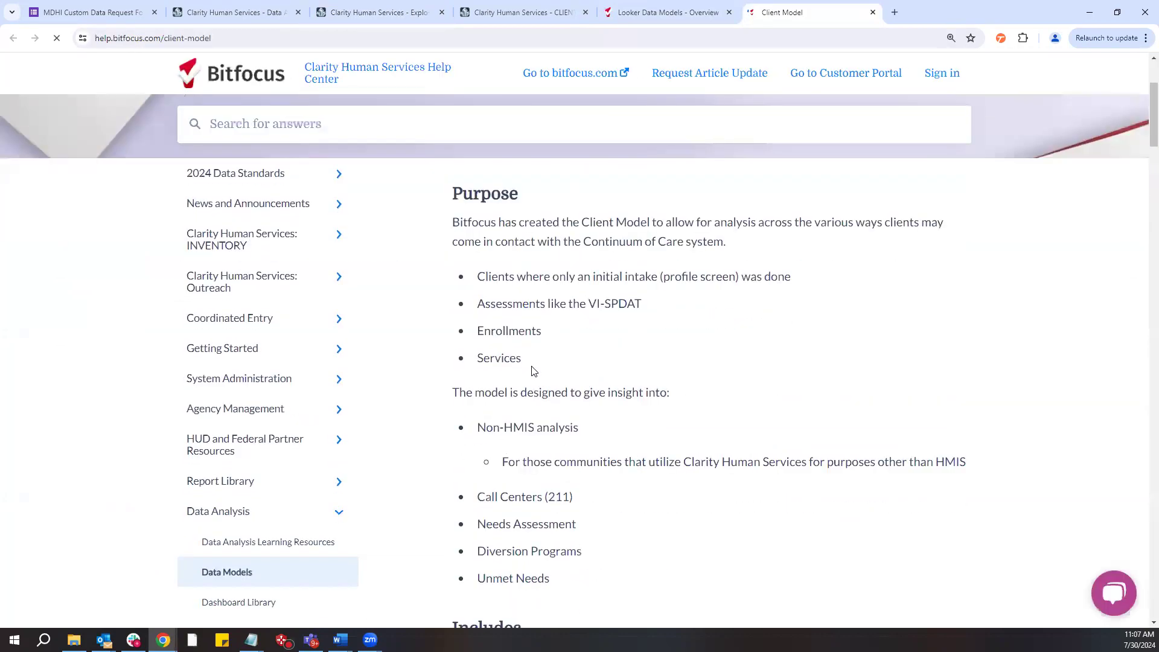
scroll(534, 370, "down", 7)
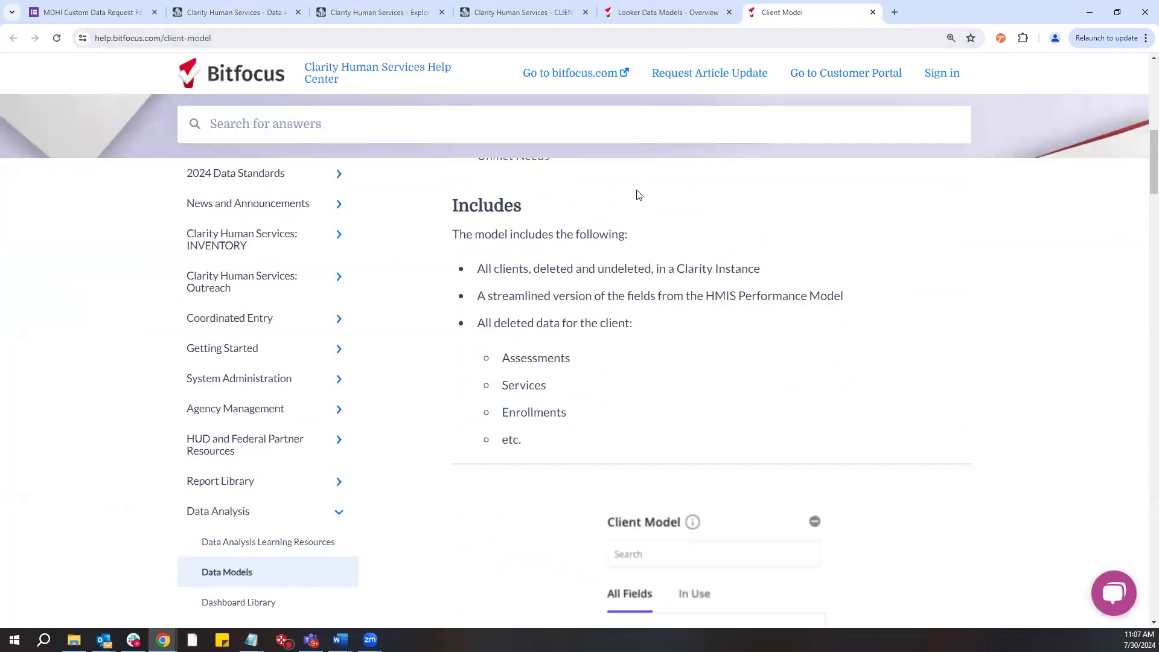
scroll(638, 194, "up", 1)
left_click(673, 17)
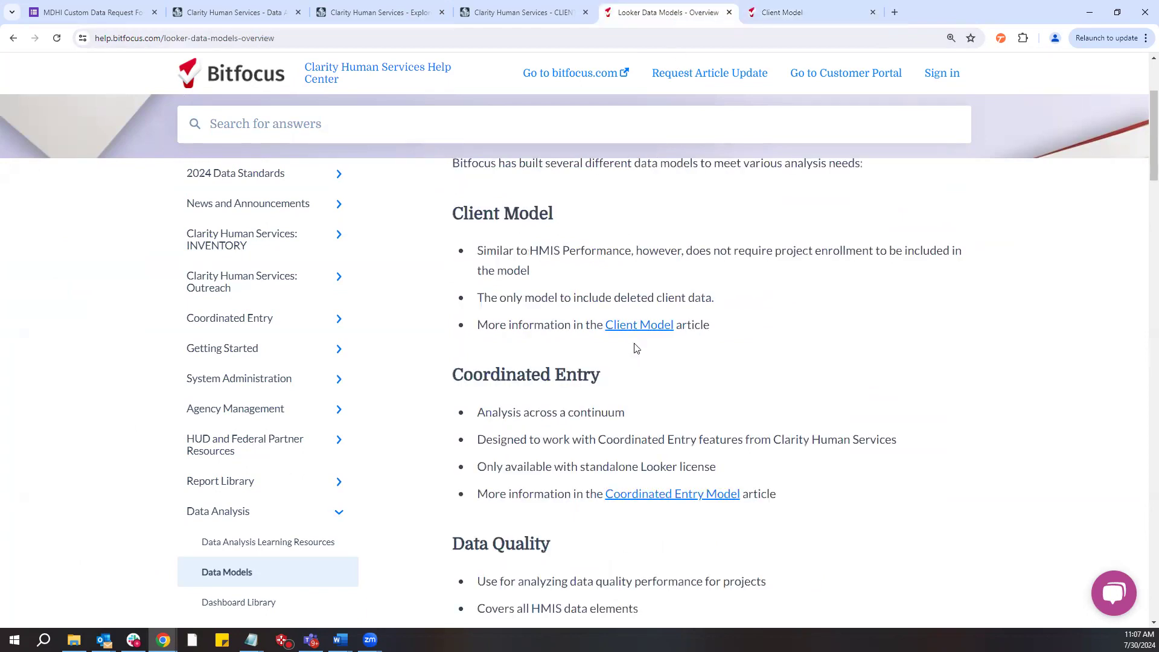
scroll(636, 349, "down", 1)
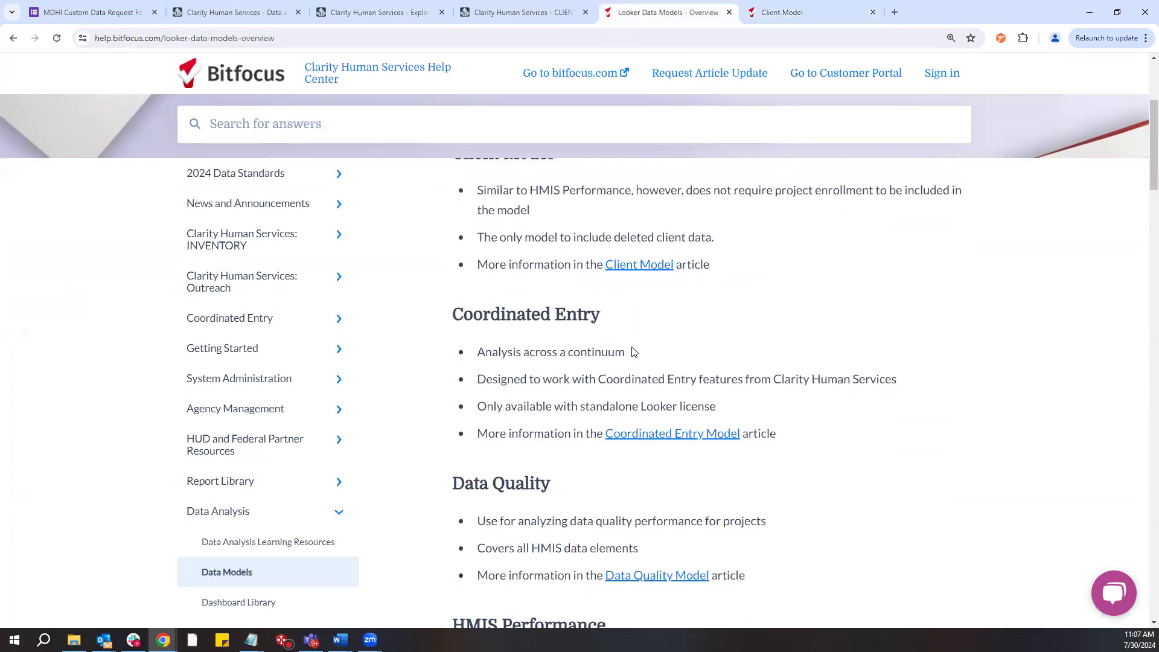
Go back to the training site's Explore list and open the HMIS Performance model
left_click(361, 22)
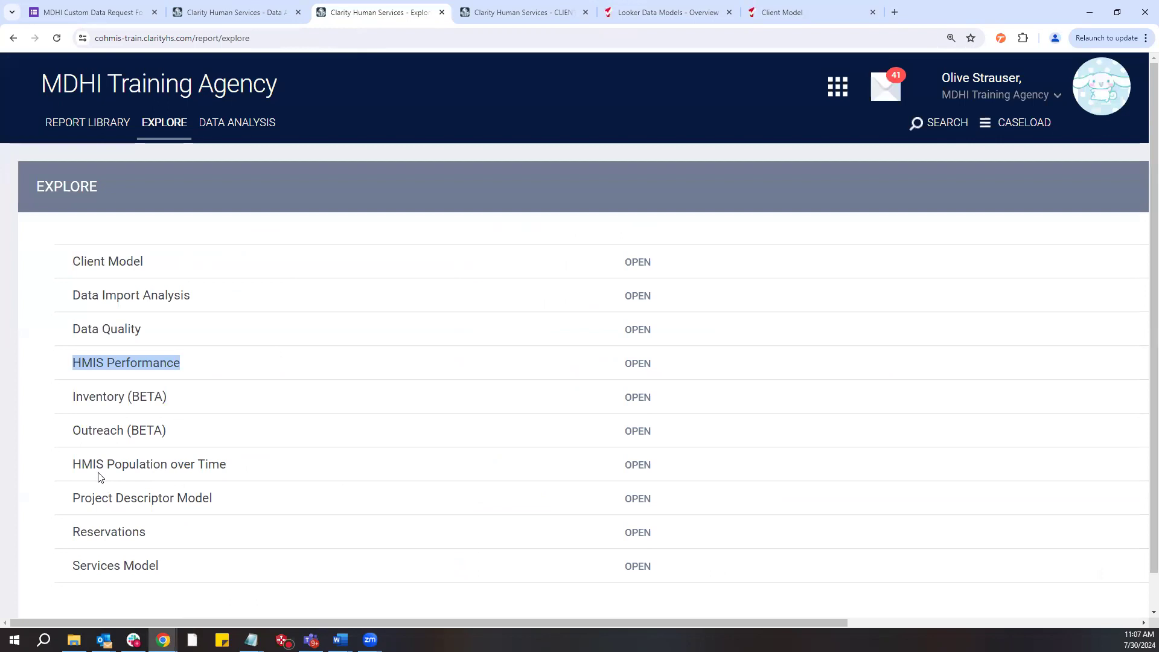
left_click(98, 370)
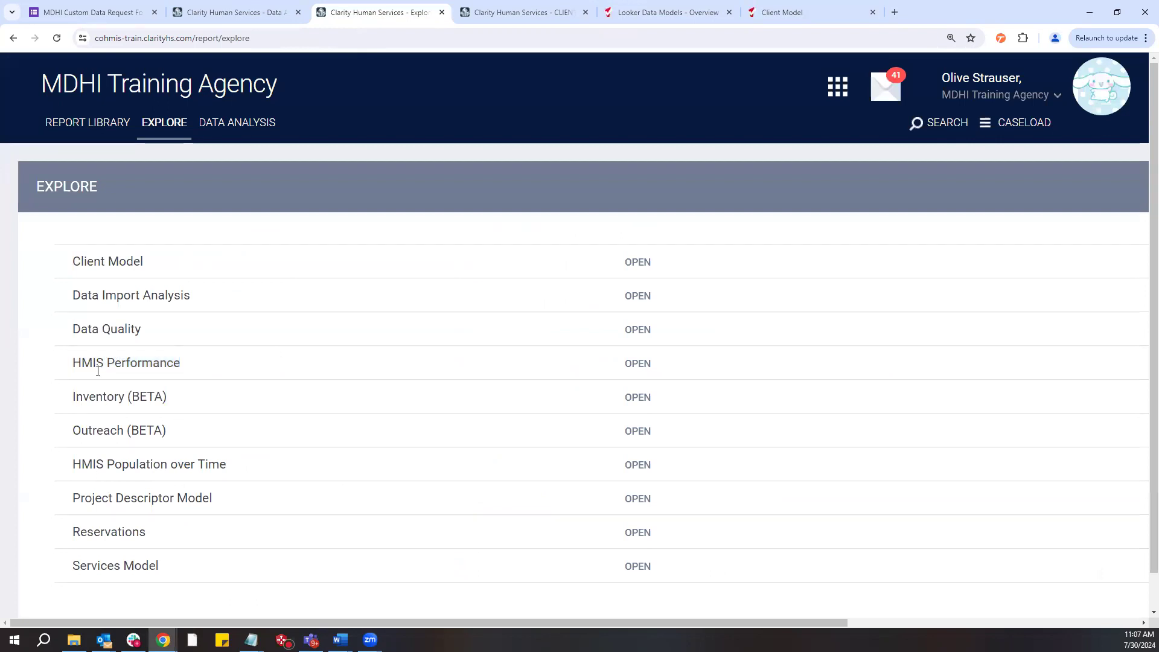
left_click_drag(147, 338, 68, 339)
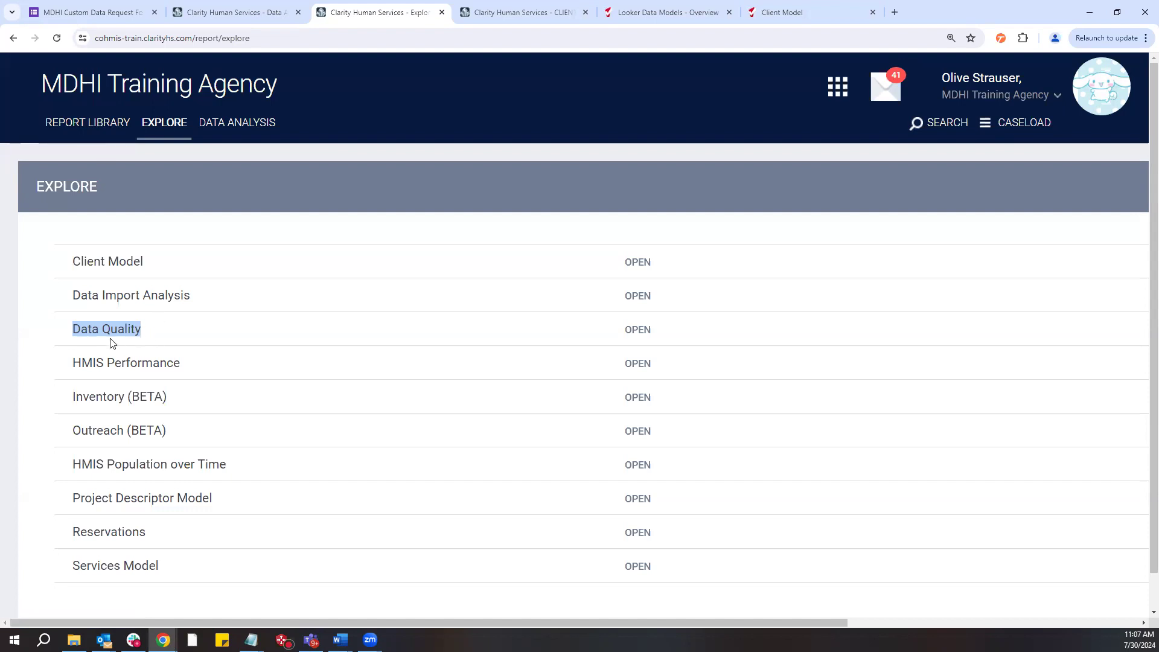
left_click(631, 365)
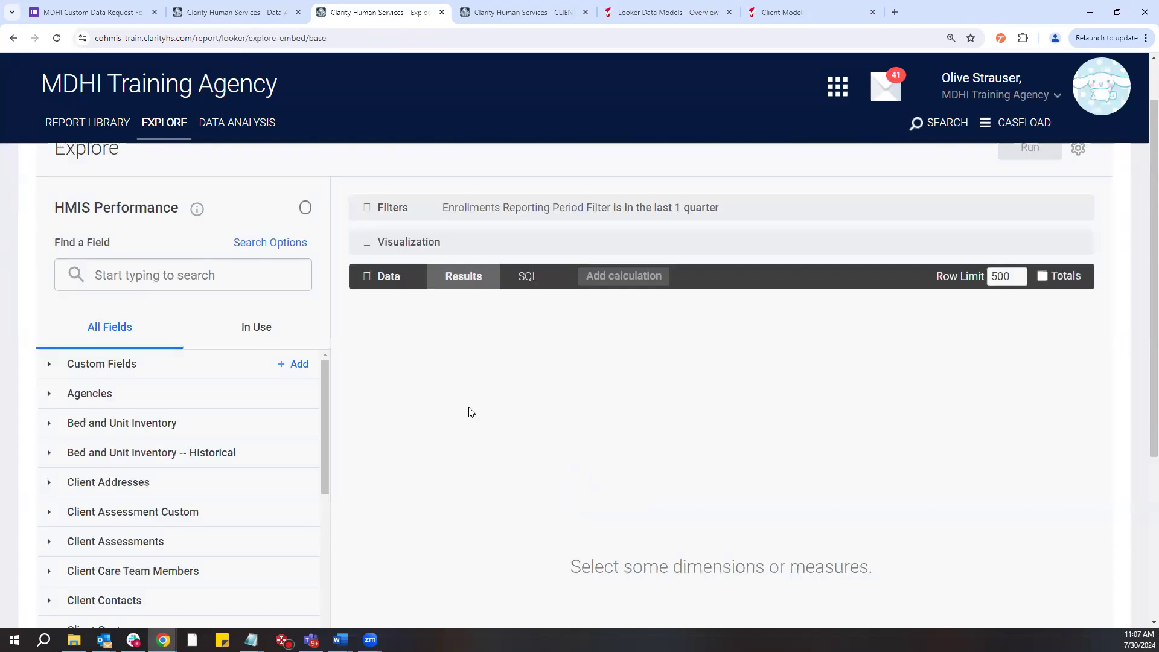
scroll(470, 412, "up", 1)
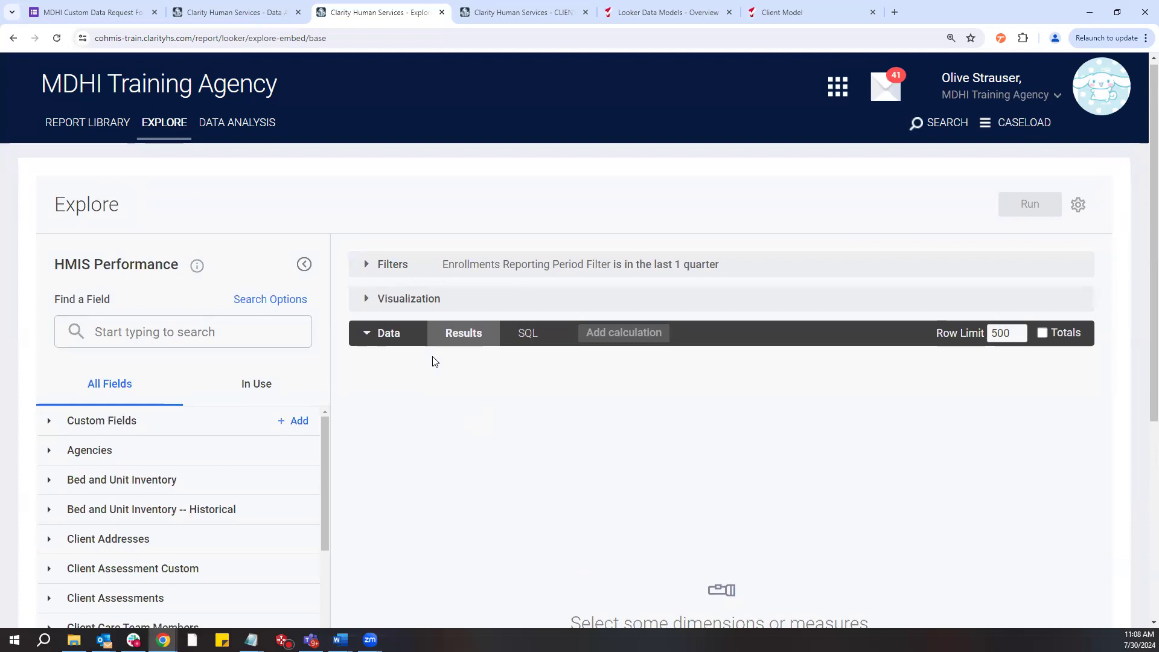
scroll(440, 368, "down", 1)
scroll(441, 370, "up", 1)
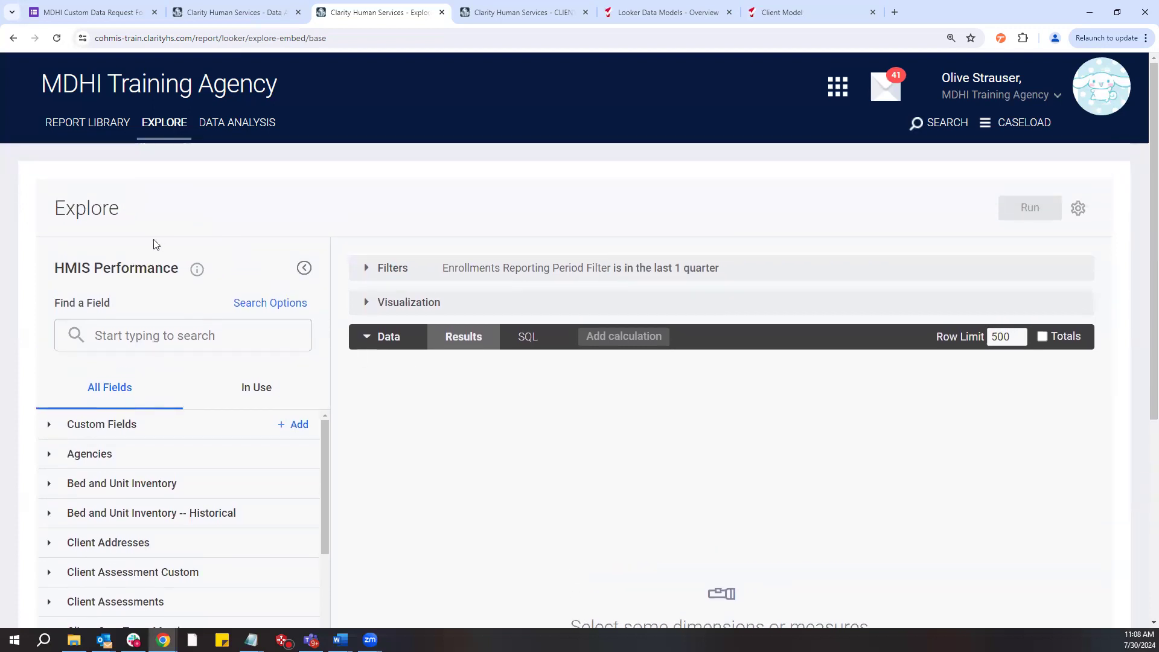
Highlight the HMIS Performance model name, read its description and look through the model's field groups
left_click_drag(54, 268, 161, 274)
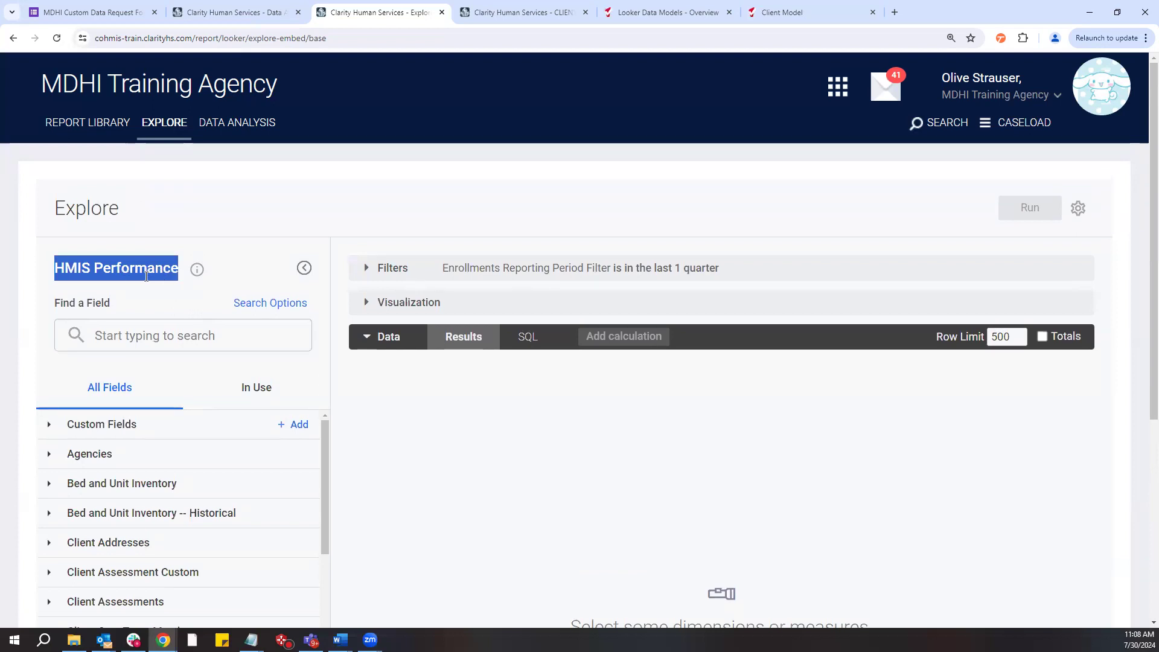
left_click(197, 269)
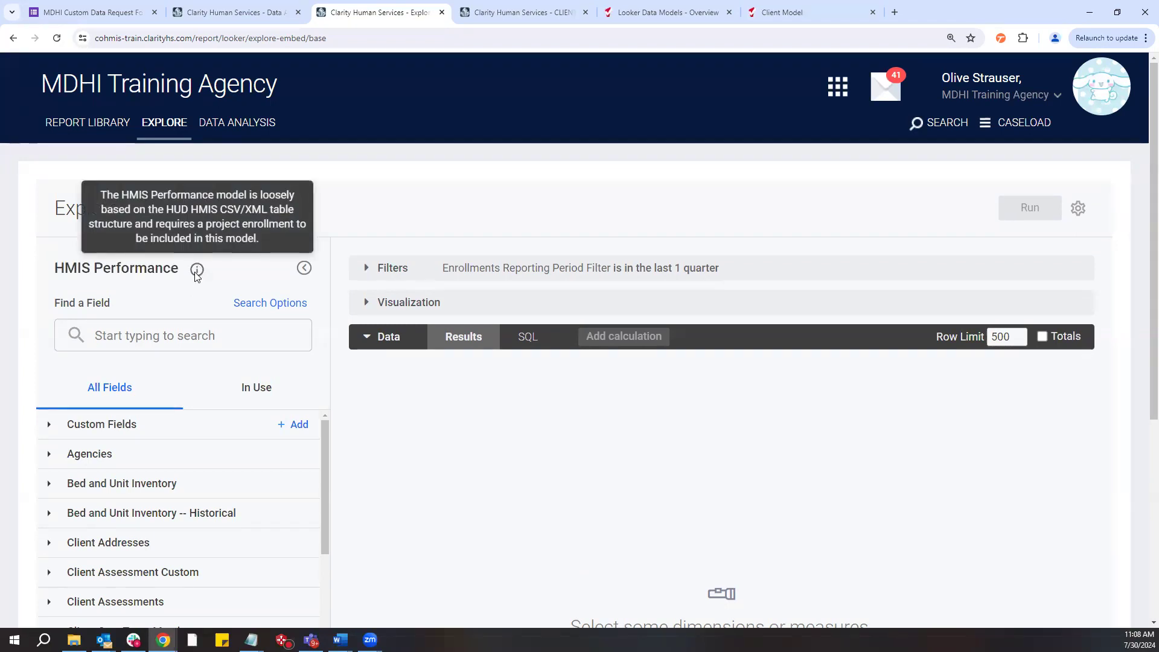
scroll(271, 307, "down", 1)
scroll(271, 307, "down", 2)
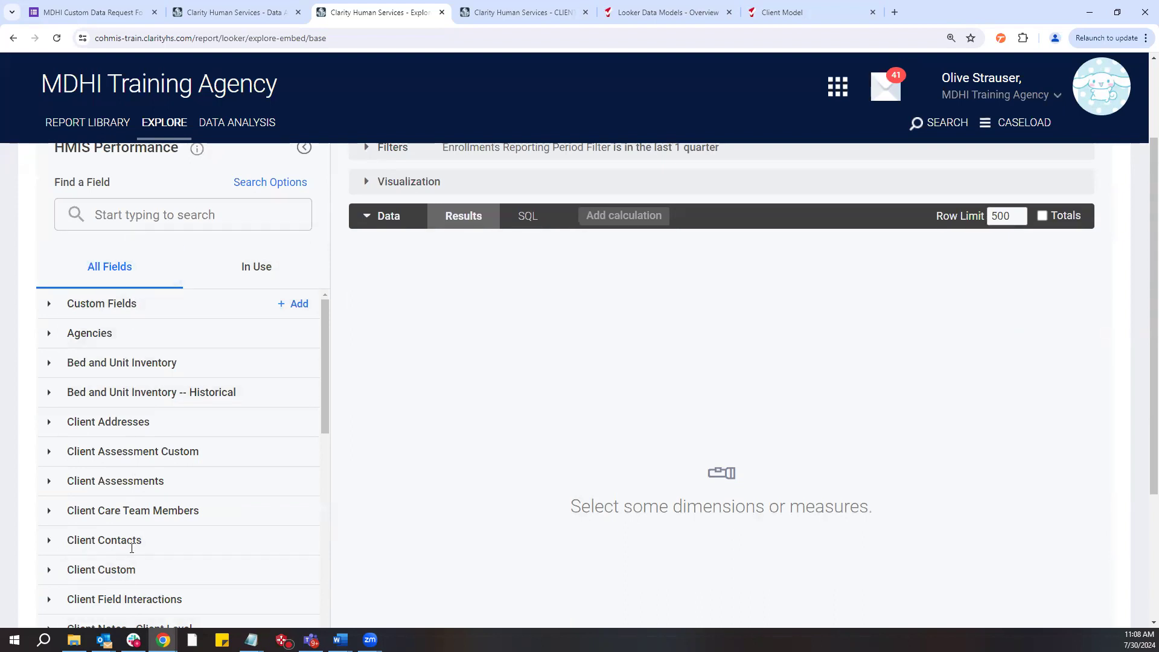
scroll(138, 547, "down", 5)
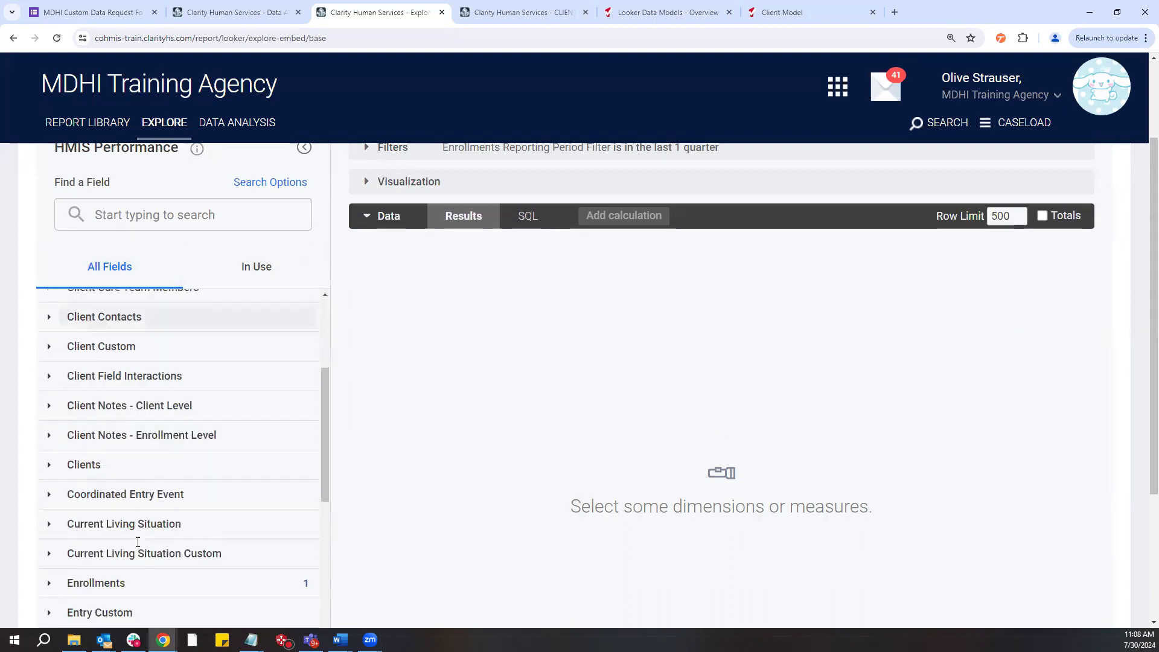
scroll(140, 543, "down", 2)
scroll(145, 519, "up", 5)
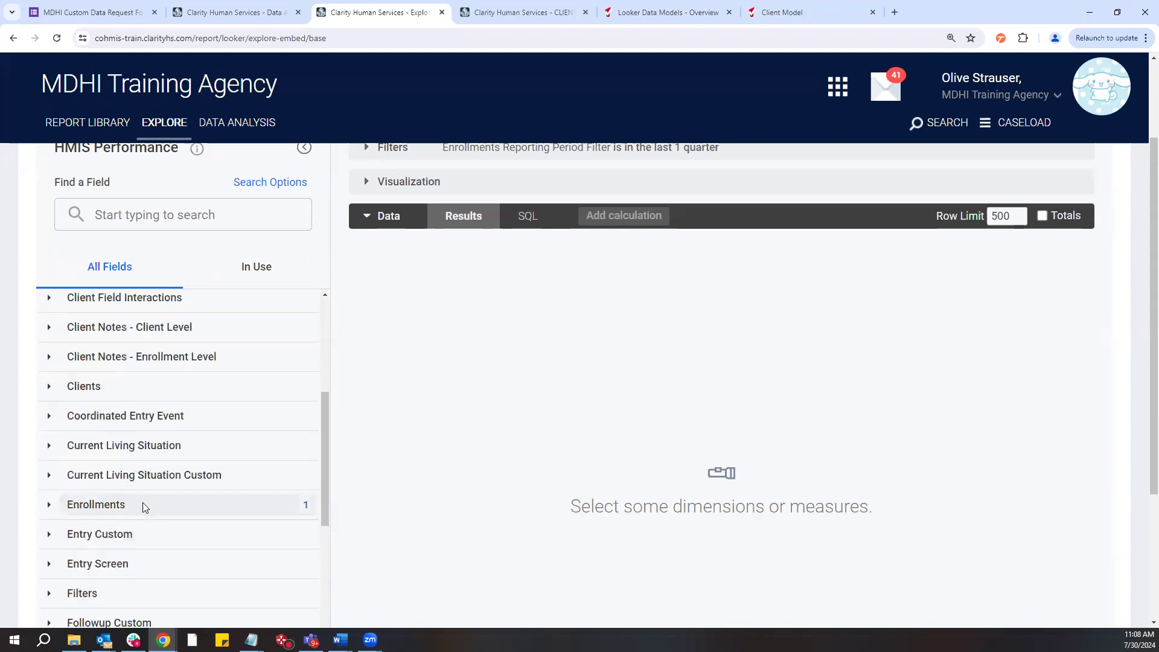
scroll(401, 312, "up", 1)
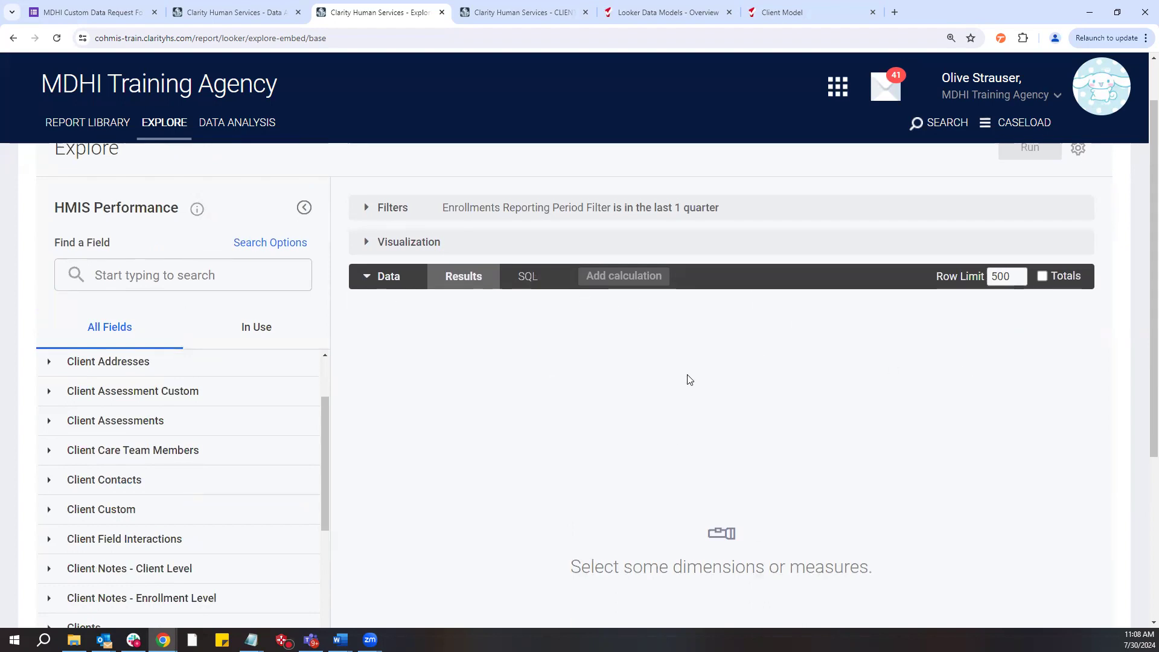
Expand the Visualization and Filters sections and set the Enrollments Reporting Period Filter to "is any time"
left_click(369, 250)
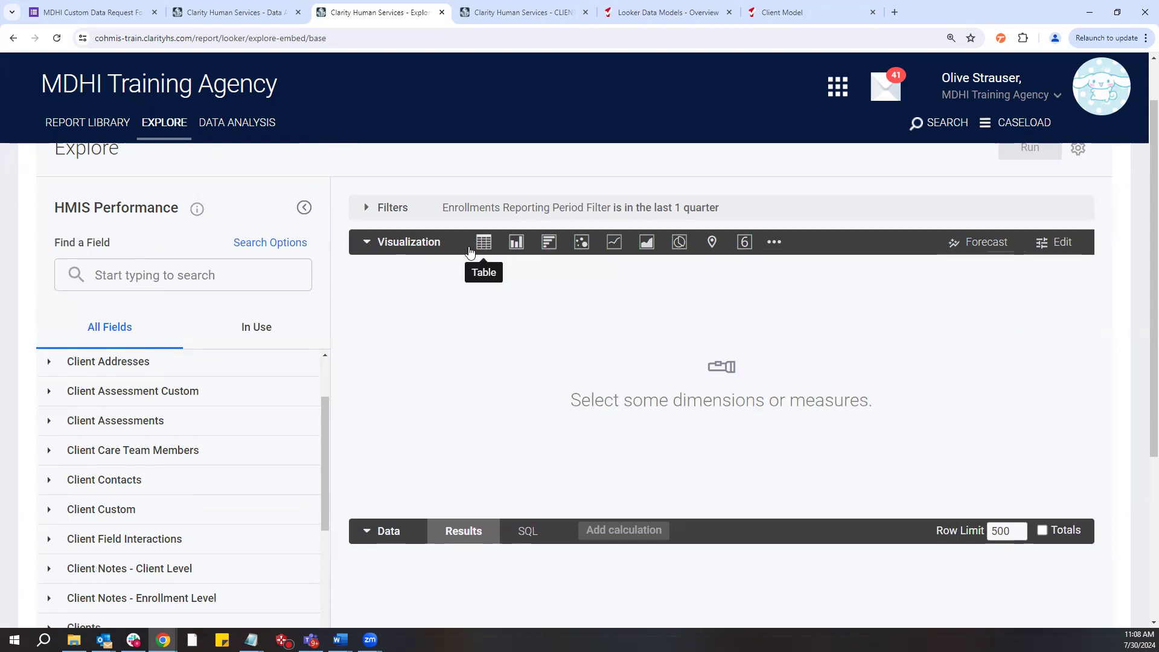
left_click(372, 209)
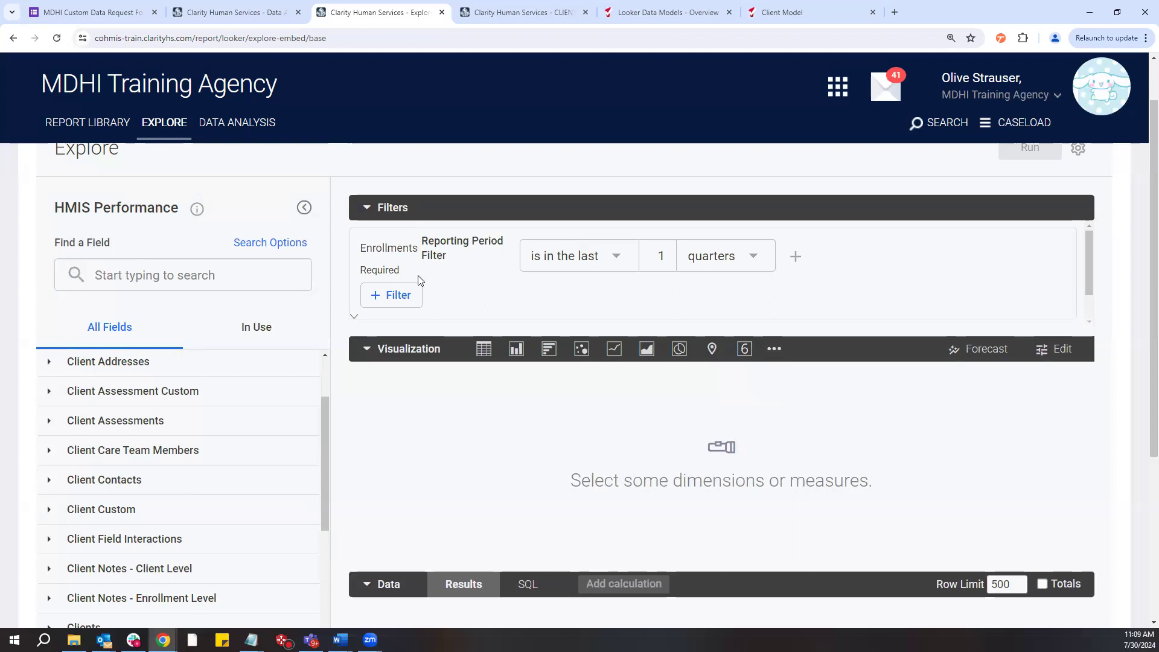
scroll(418, 275, "up", 1)
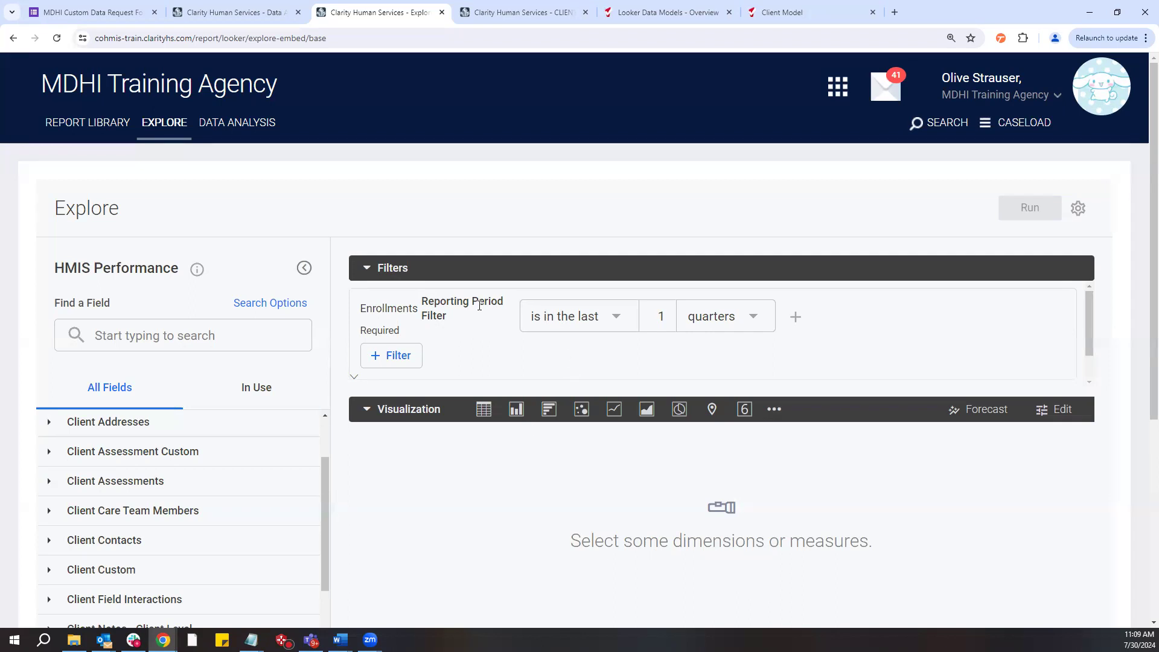
left_click(626, 318)
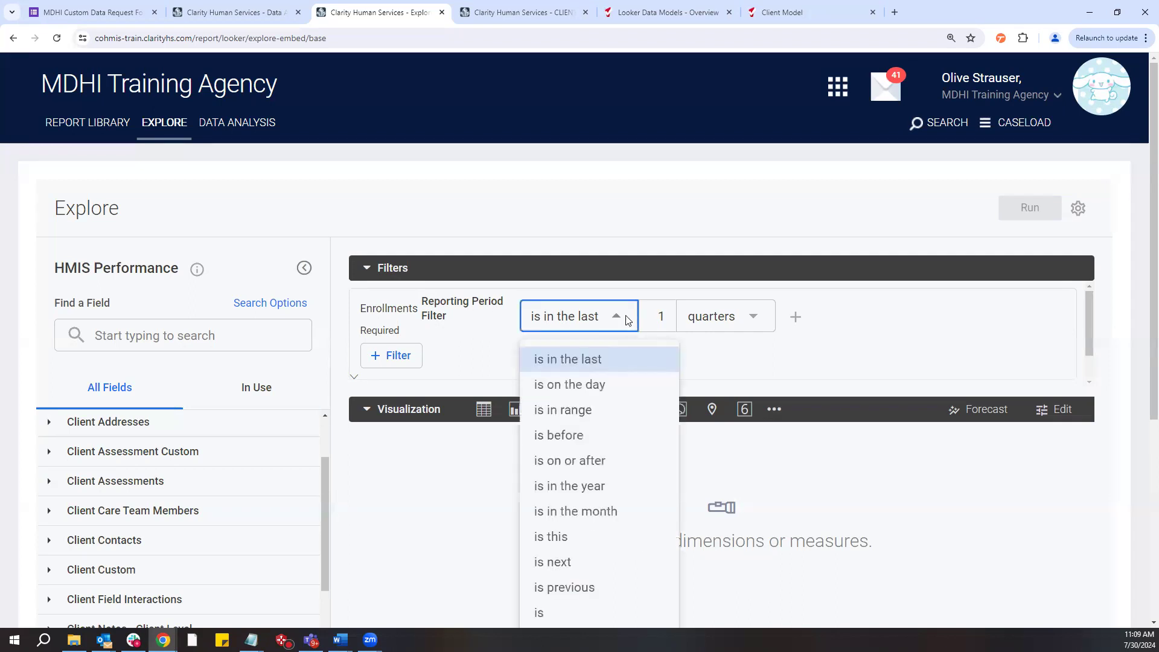
scroll(570, 423, "down", 2)
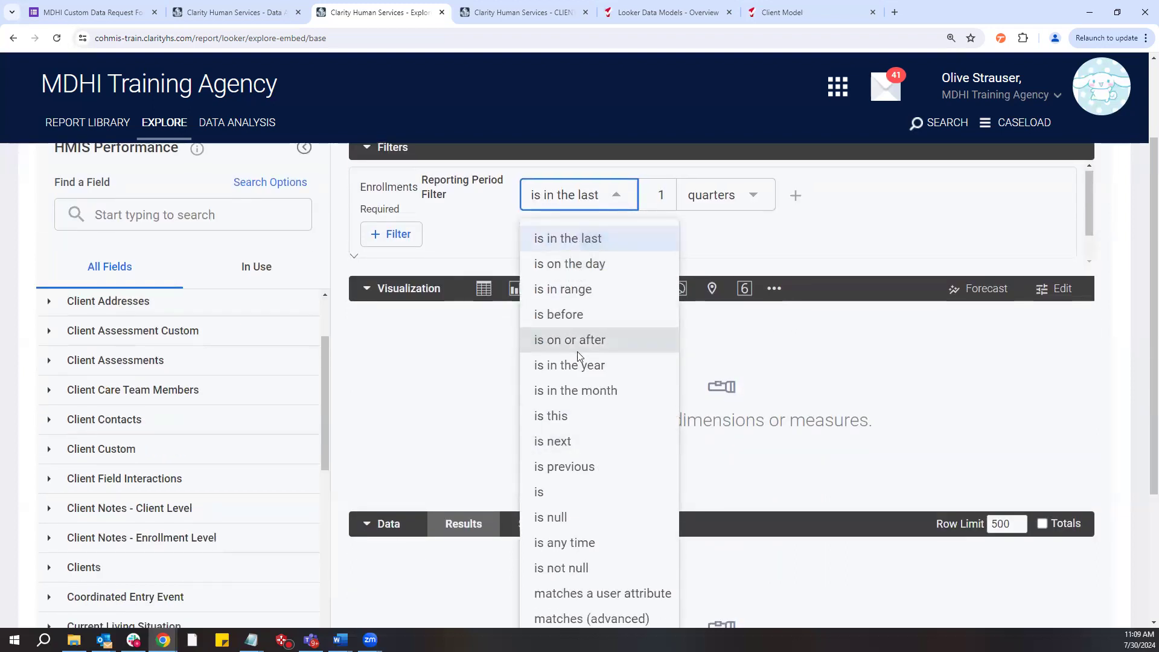
left_click(560, 542)
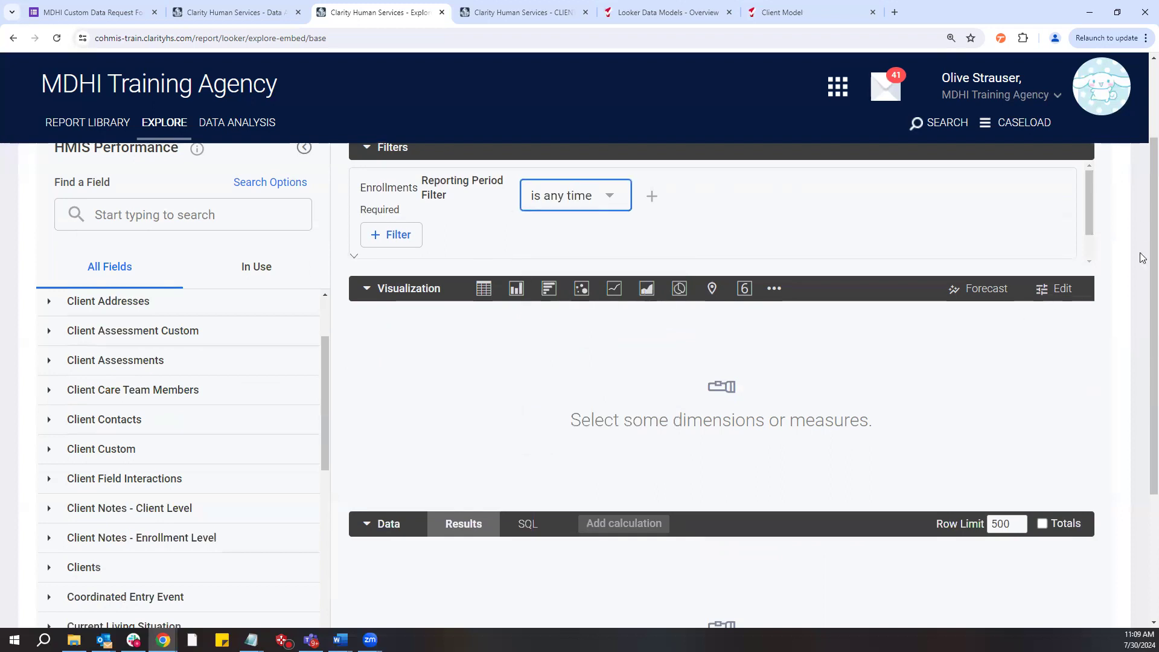
Expand the Clients field group, add its Unique Identifier dimension to the report and collapse the Visualization section
scroll(1142, 382, "up", 2)
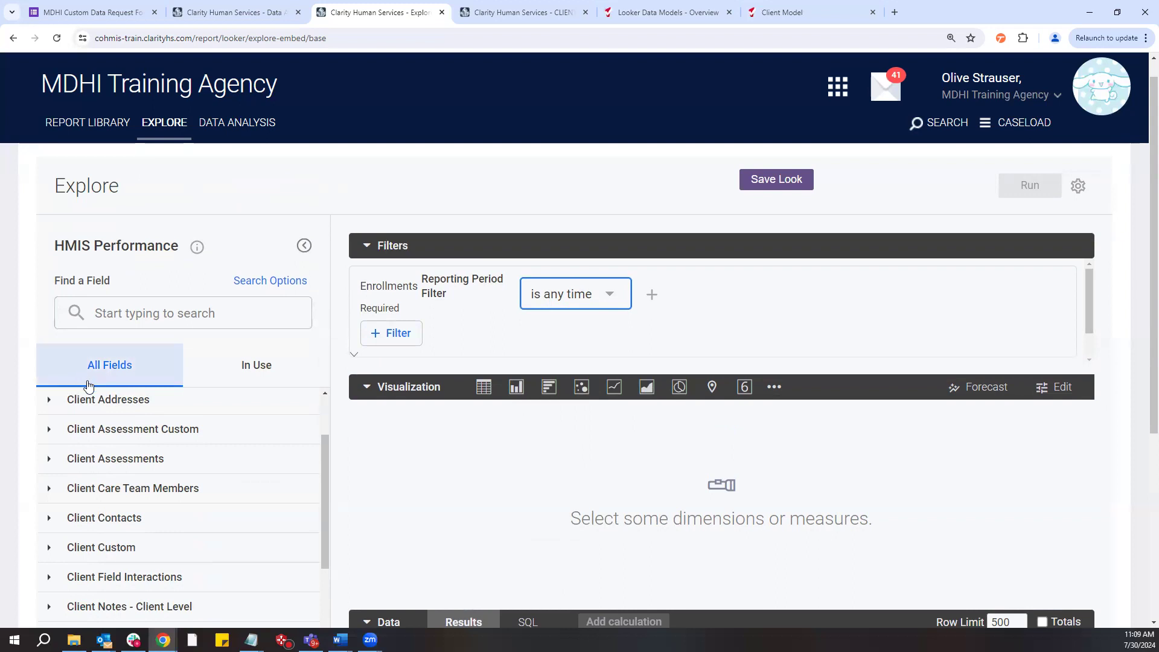
scroll(321, 455, "up", 2)
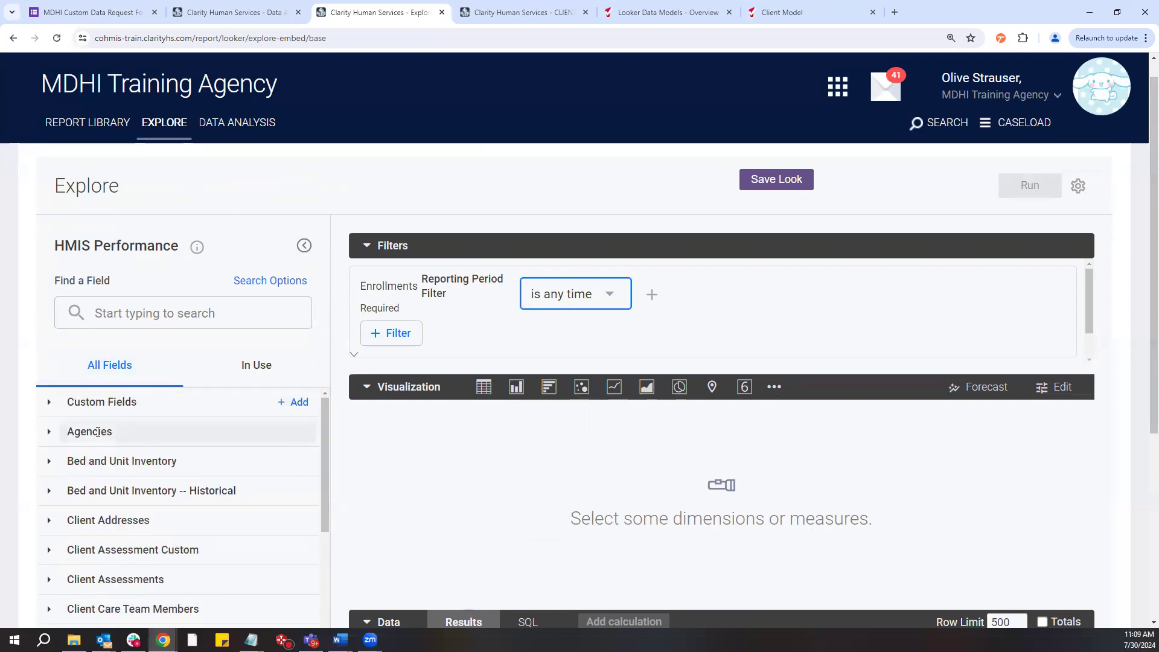
scroll(115, 473, "down", 3)
scroll(115, 473, "down", 3)
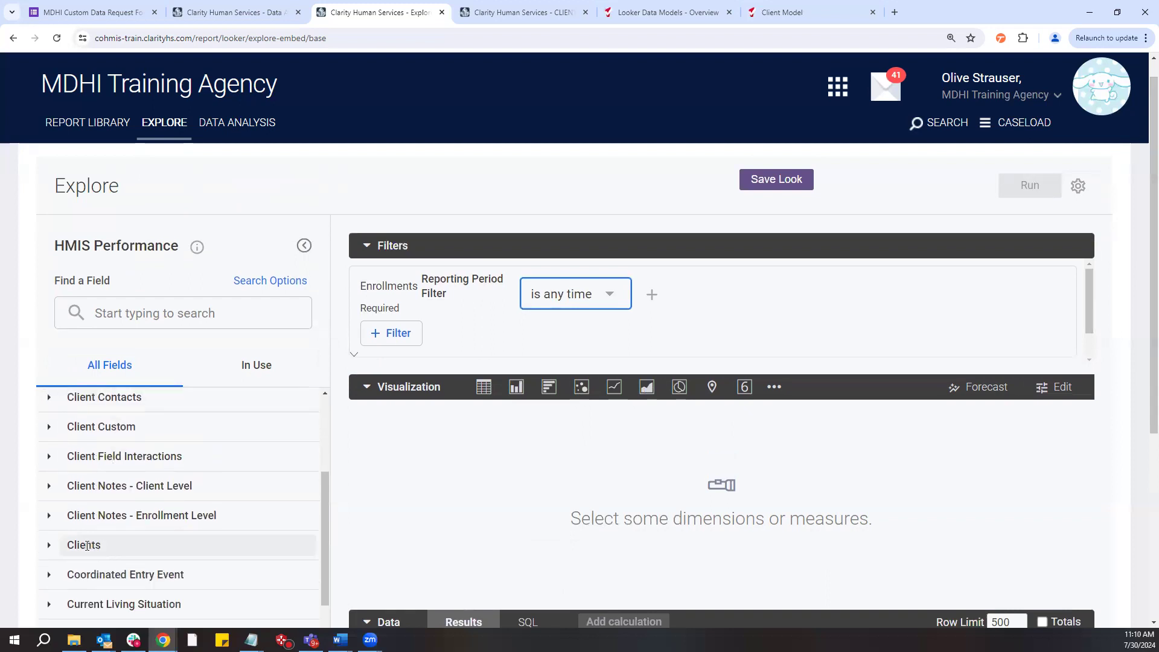
left_click(87, 545)
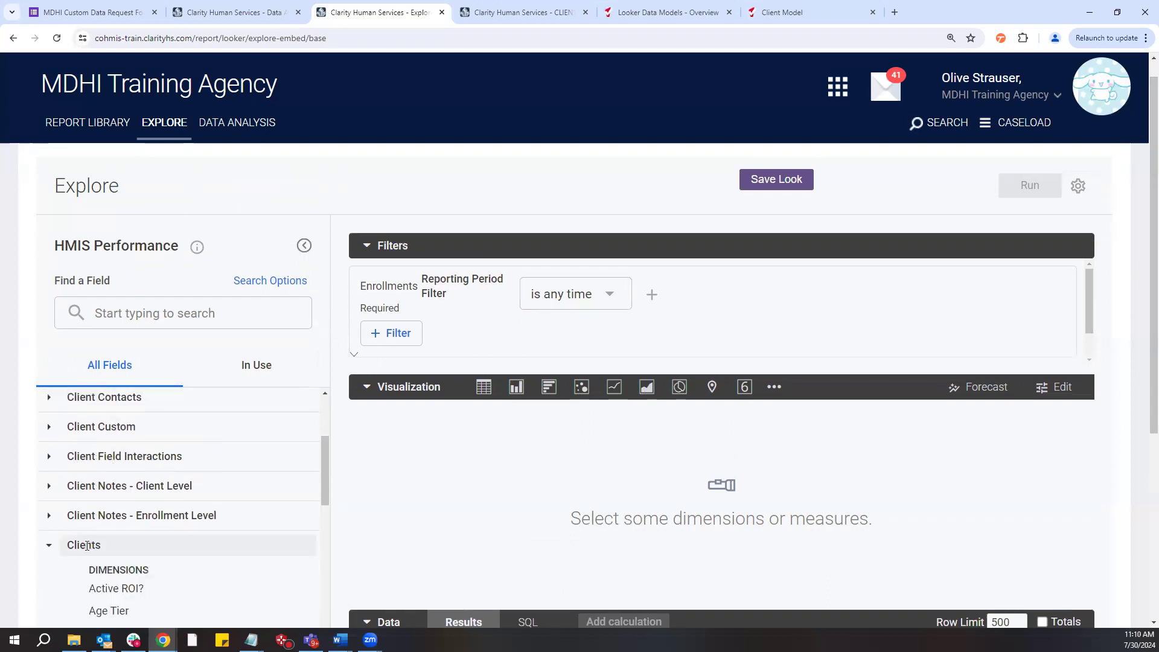
scroll(231, 489, "down", 2)
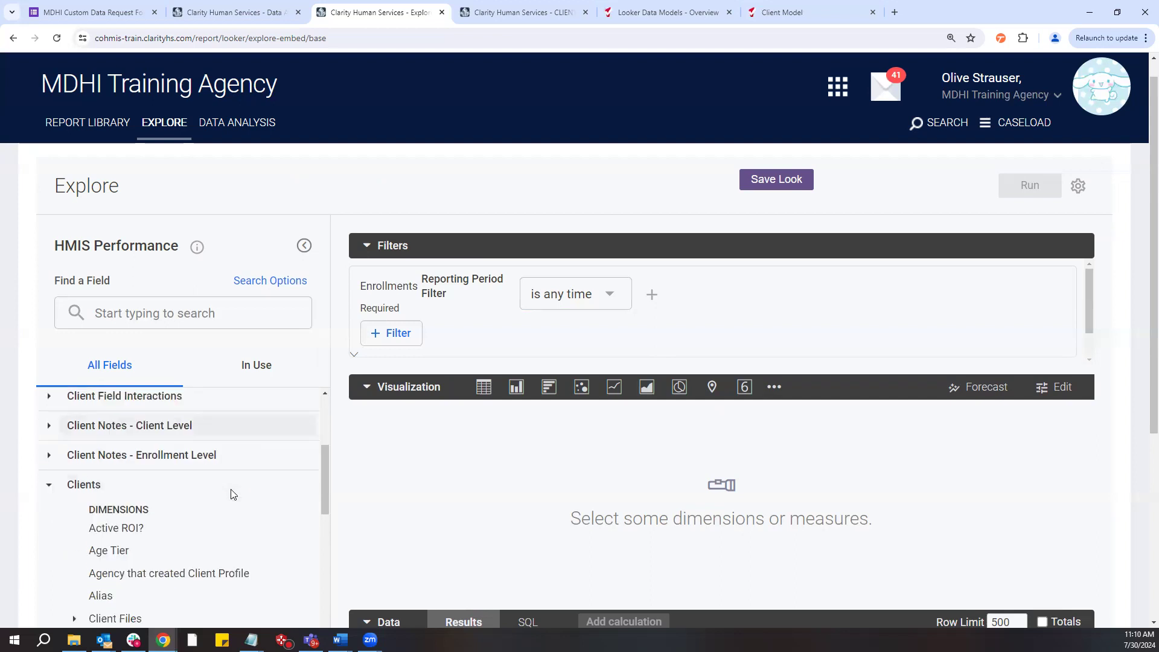
scroll(435, 450, "down", 2)
left_click_drag(327, 352, 320, 489)
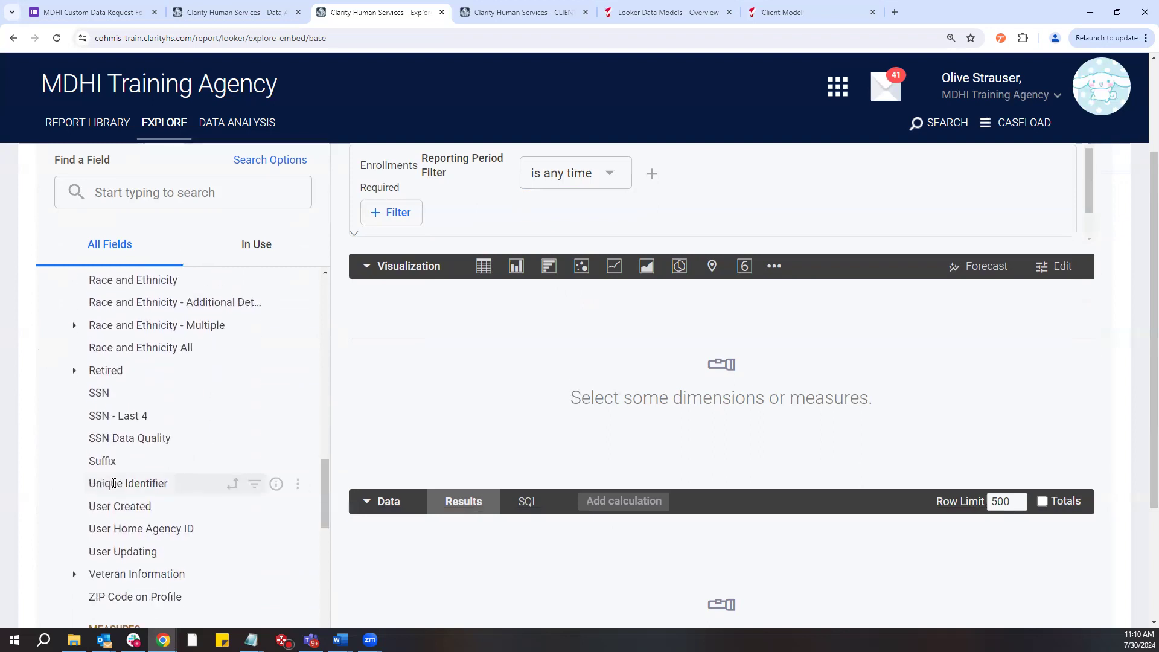
left_click(114, 483)
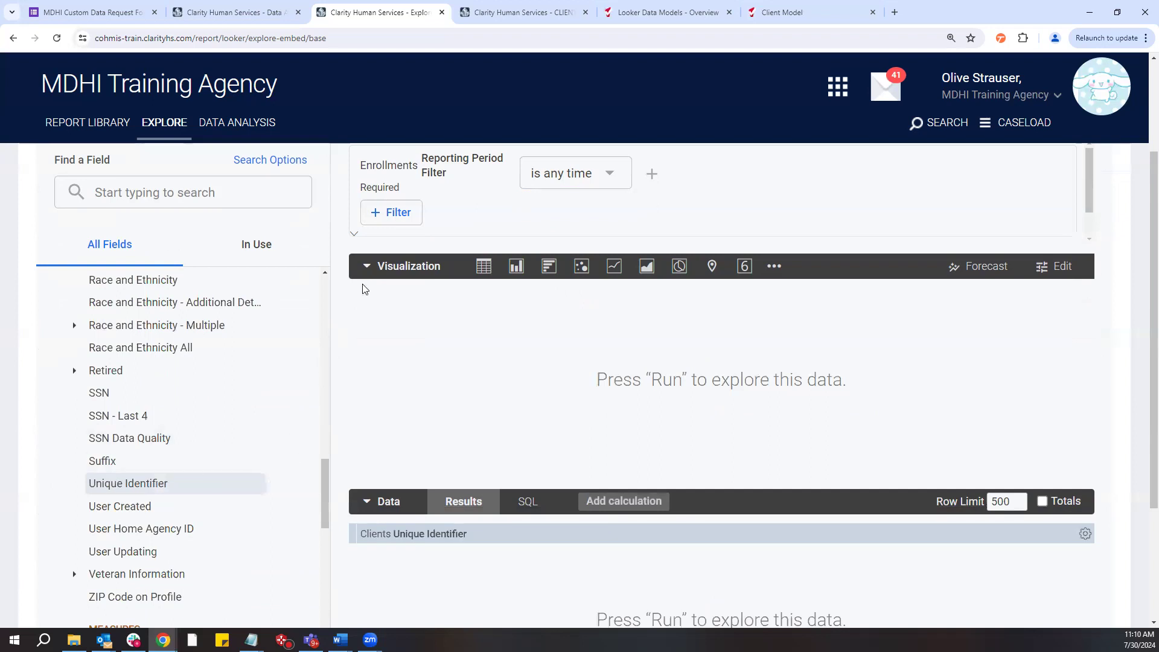
left_click(365, 267)
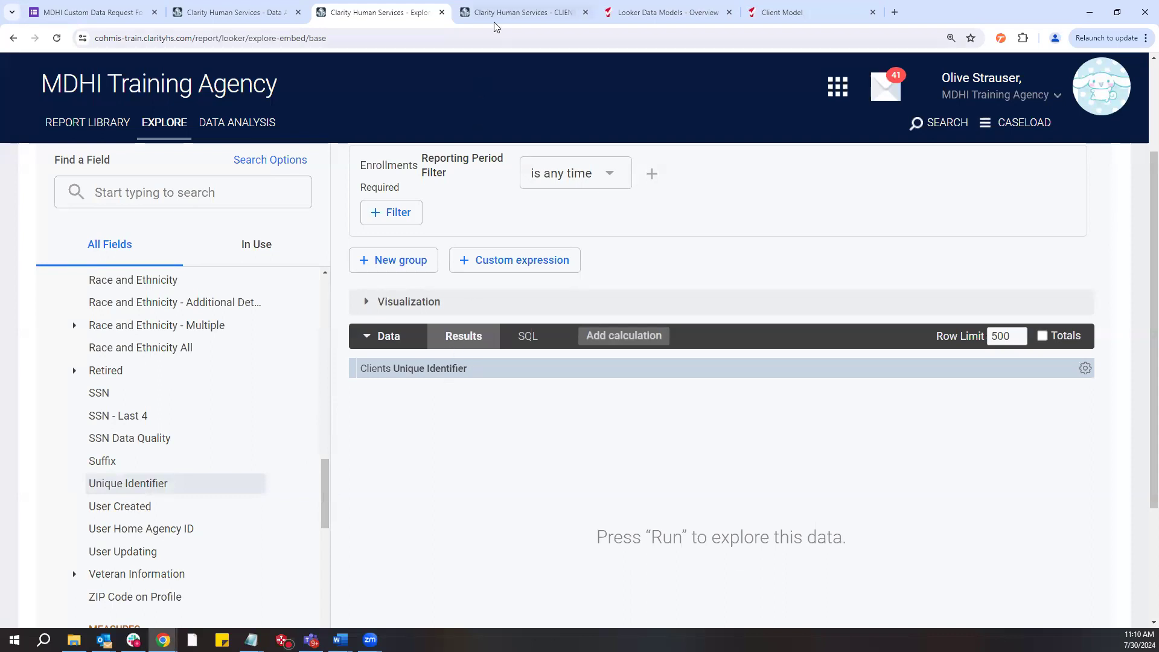
Open the sample client's profile and highlight the Unique Identifier value shown below the photo
left_click(245, 14)
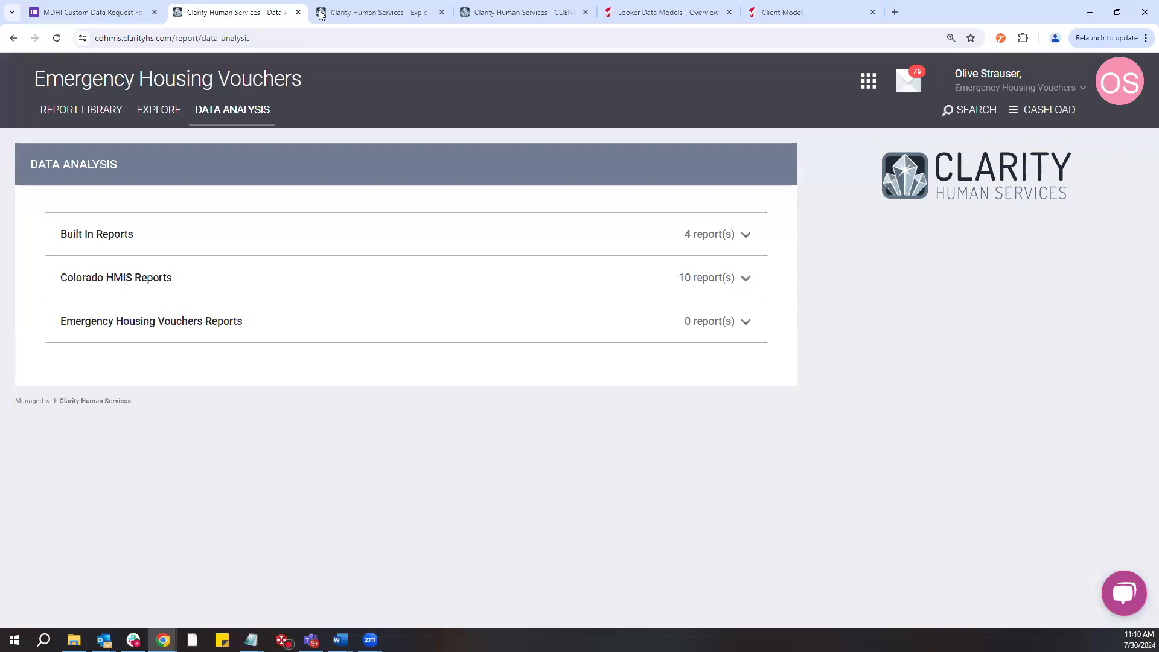
left_click(519, 12)
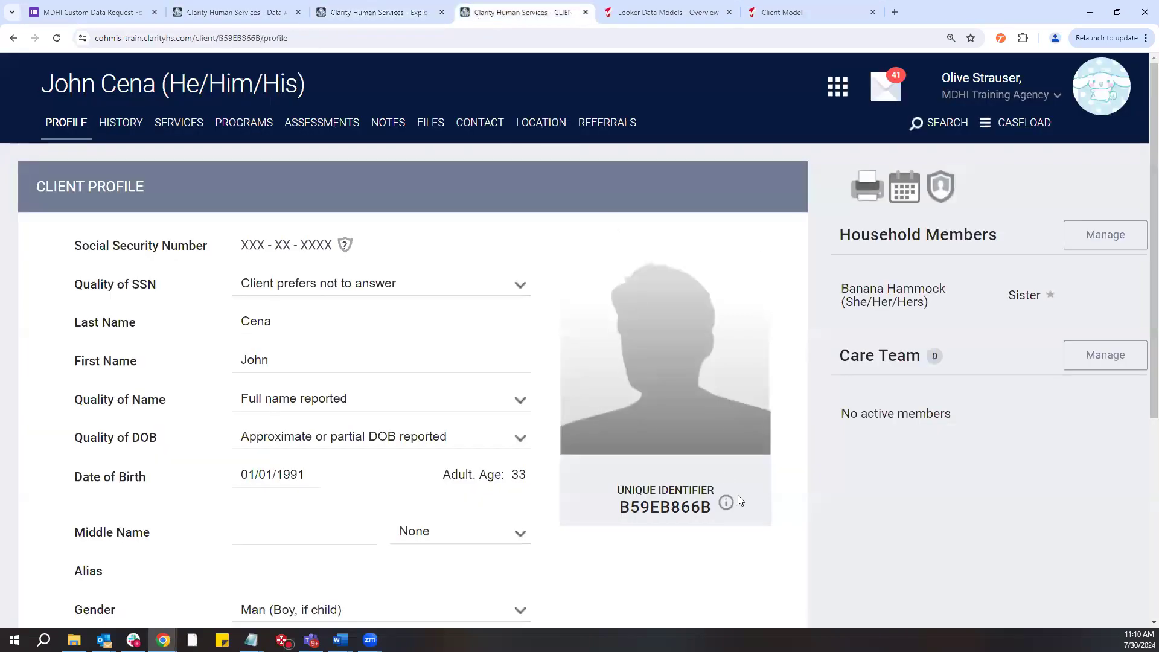
left_click_drag(715, 508, 620, 511)
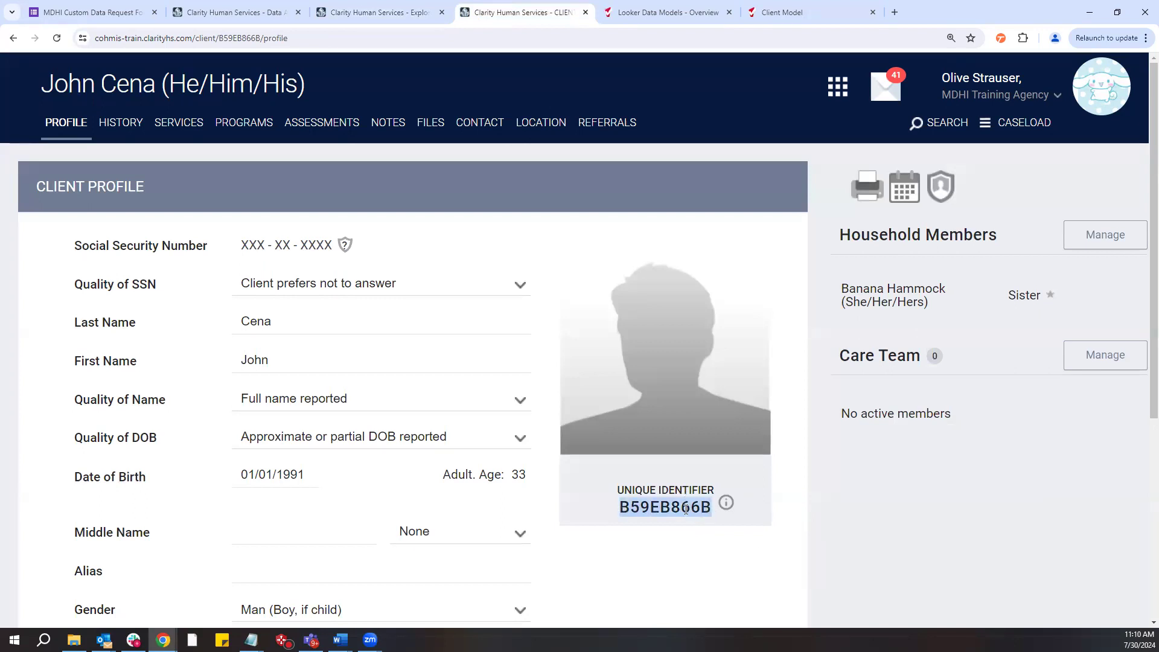
Return to the HMIS Performance Explore, add the Clients Client ID dimension and run the query
left_click(365, 12)
left_click_drag(325, 457, 317, 356)
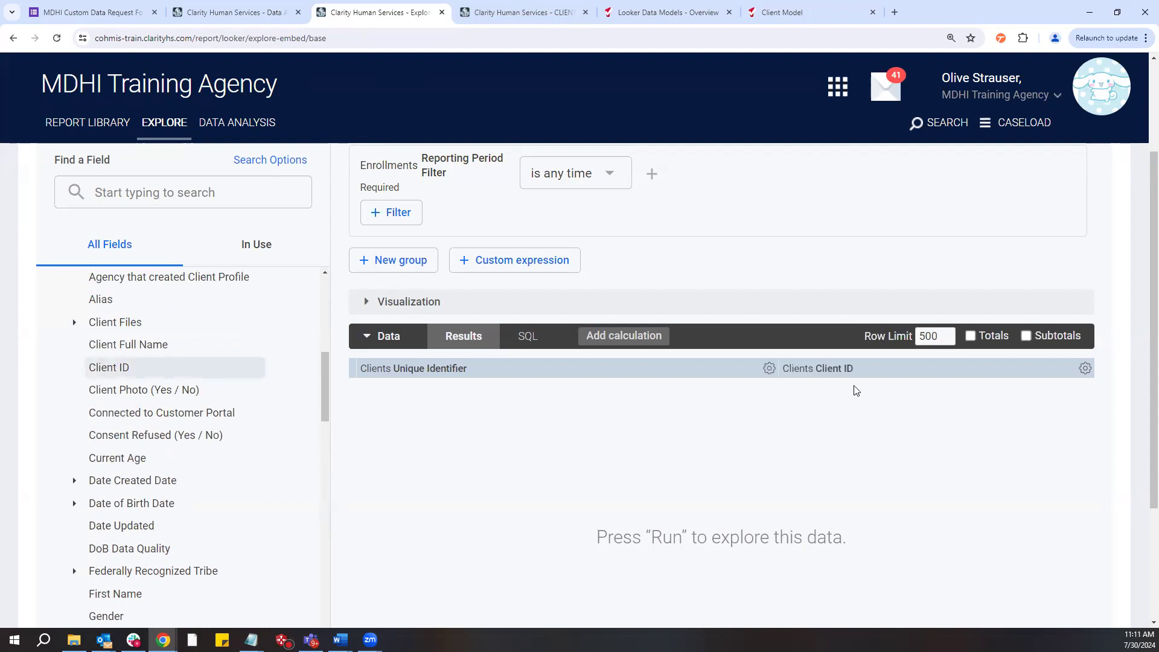
scroll(816, 435, "up", 1)
scroll(816, 435, "up", 1)
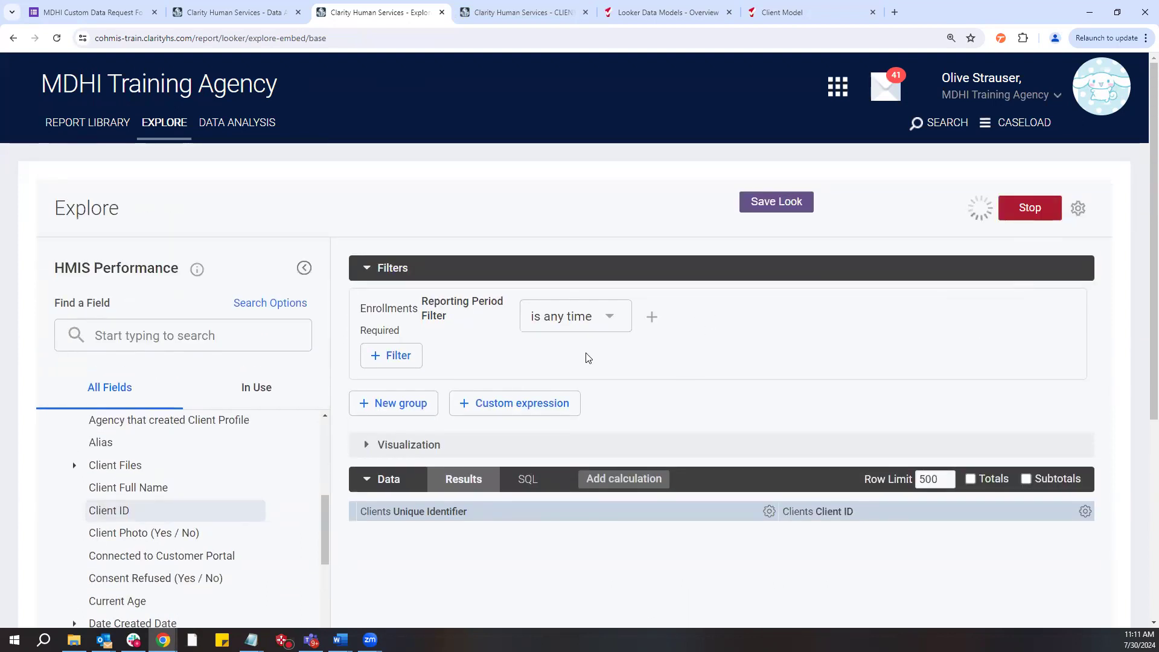
scroll(648, 378, "down", 1)
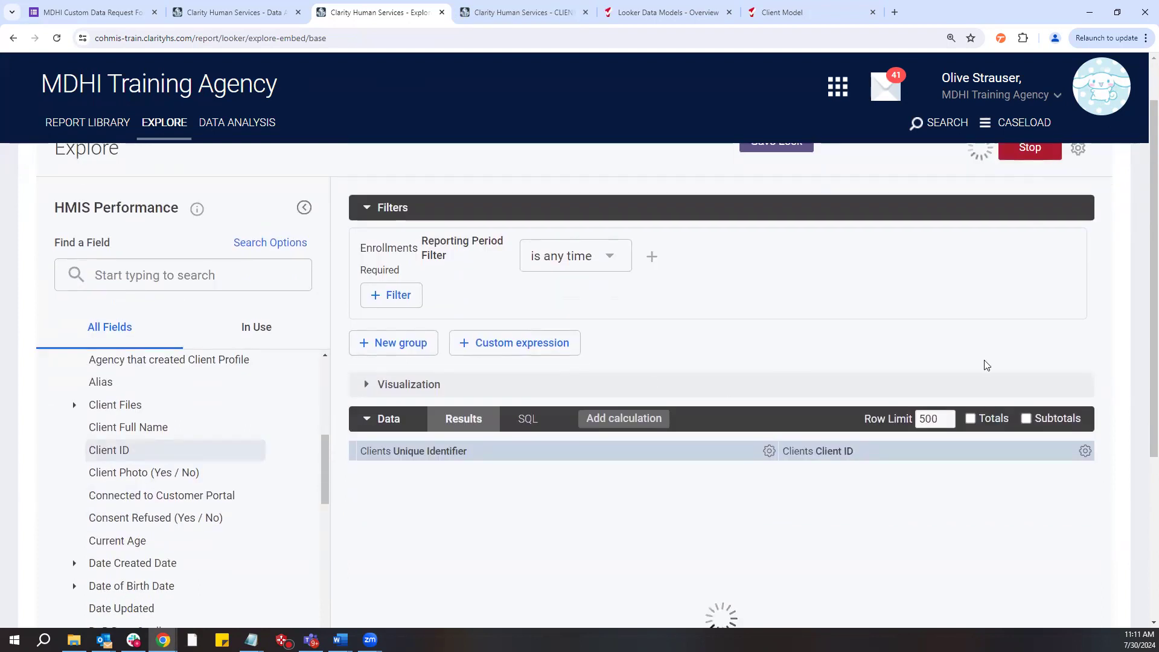
scroll(984, 356, "down", 2)
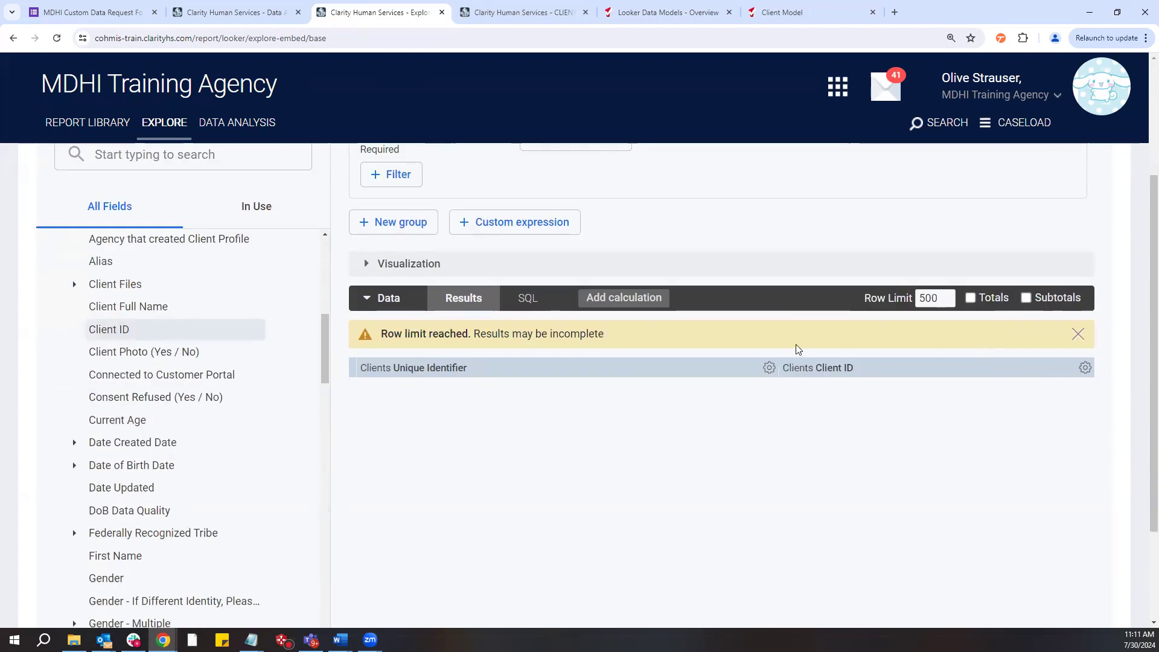
Look through the returned client rows and remove the Client ID column from the results
scroll(794, 345, "down", 1)
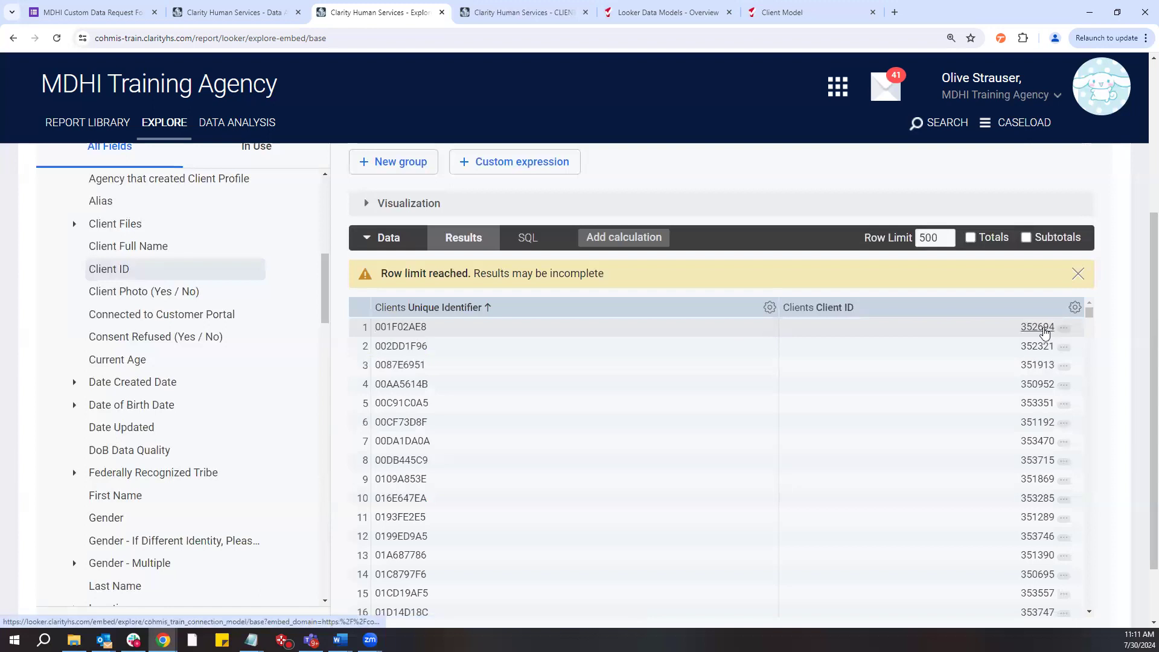
scroll(1045, 332, "up", 1)
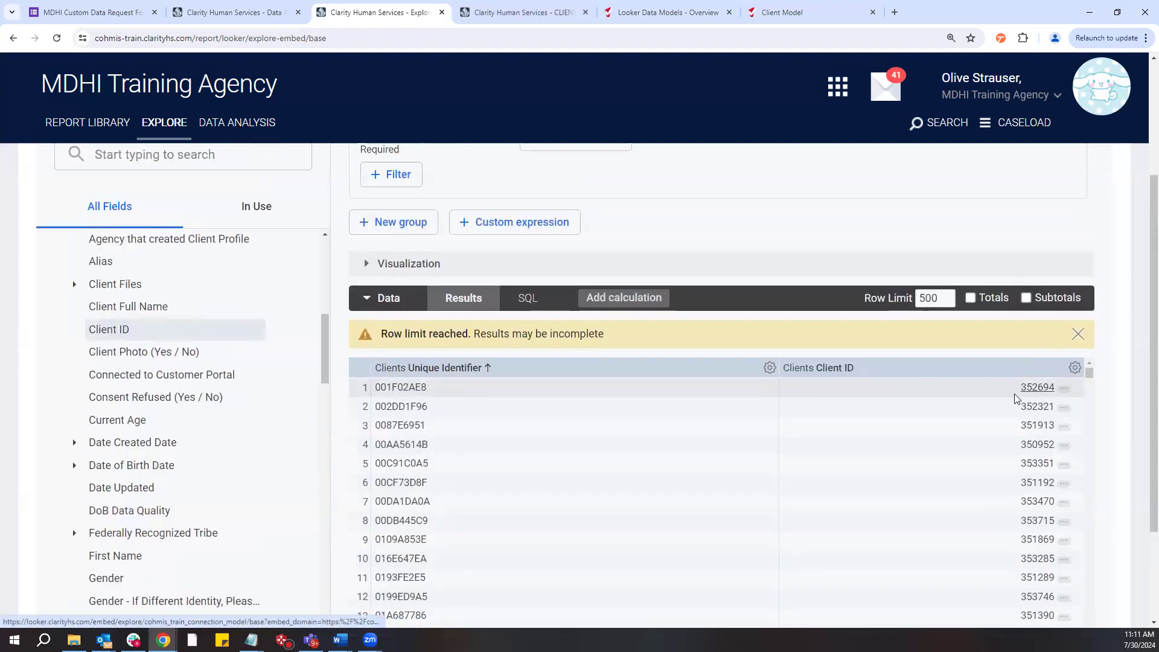
scroll(1030, 423, "down", 2)
scroll(1033, 431, "down", 3)
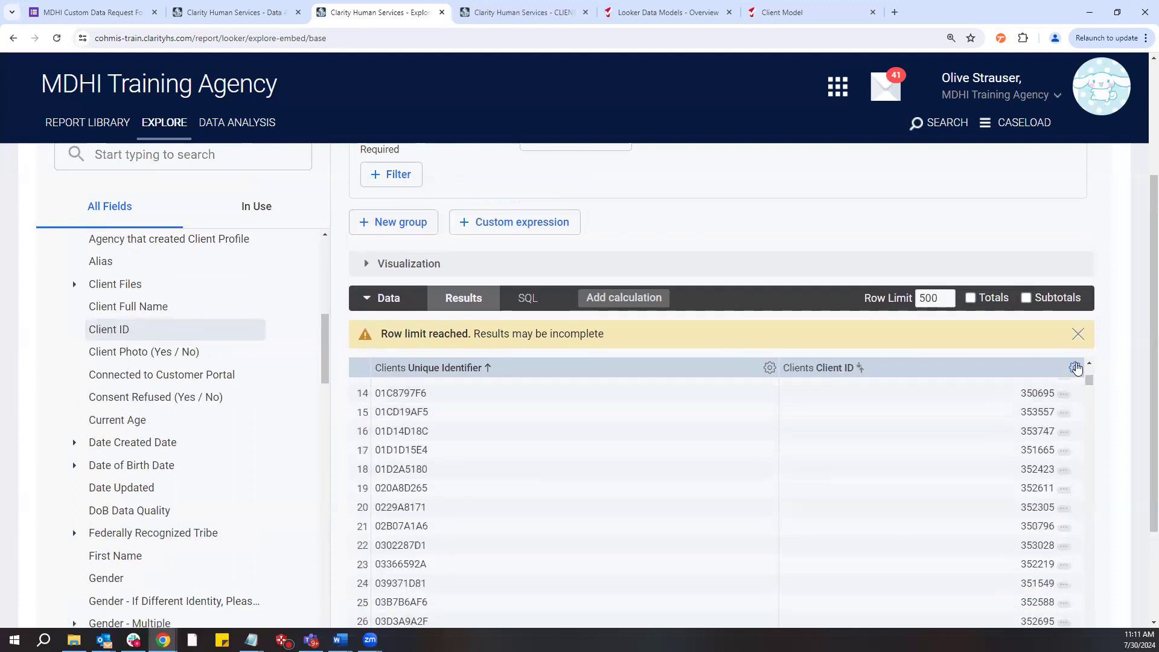
left_click(1075, 368)
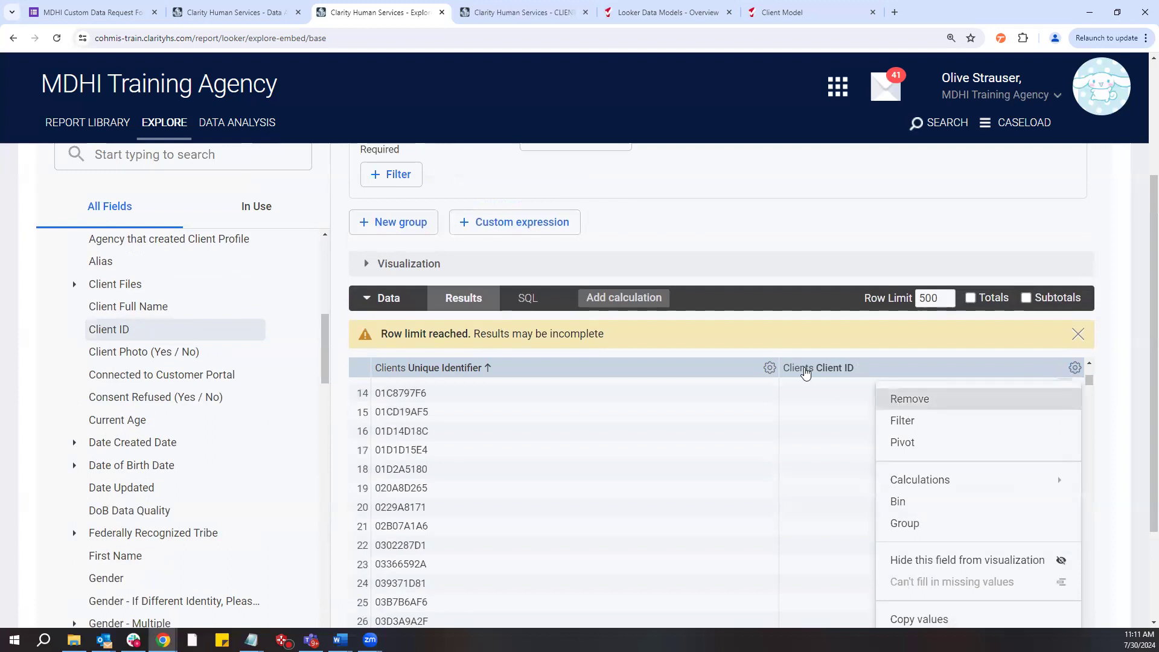
left_click(538, 360)
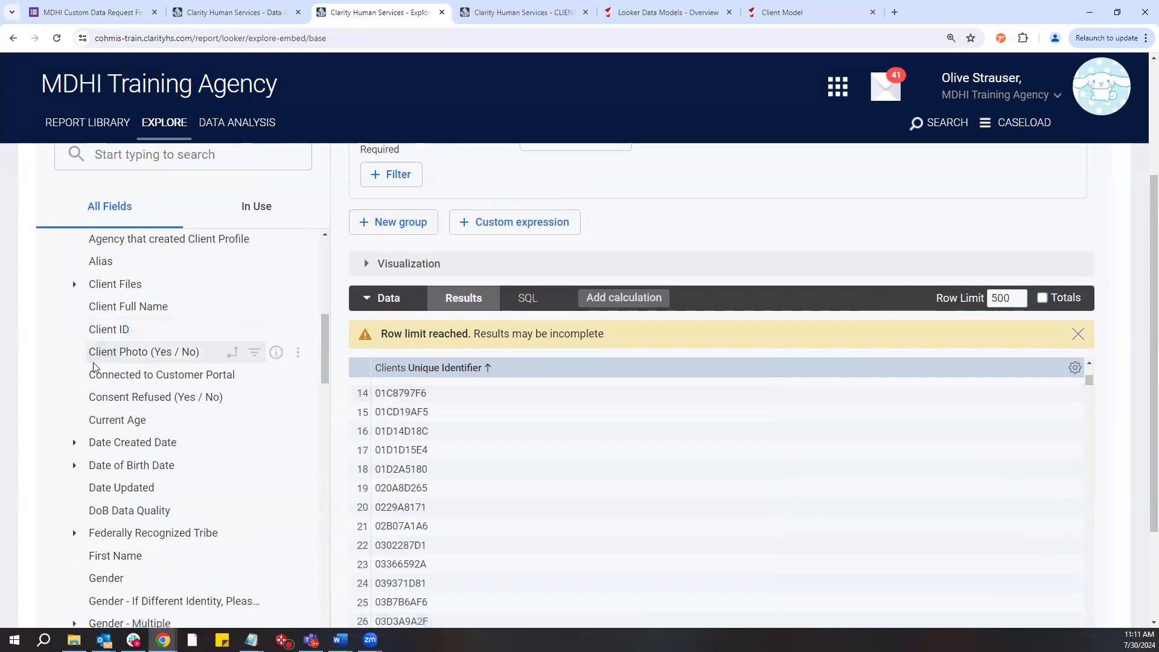
Highlight the Unique Identifier dimension and the Average Age measure in the Clients field group
scroll(218, 426, "down", 1)
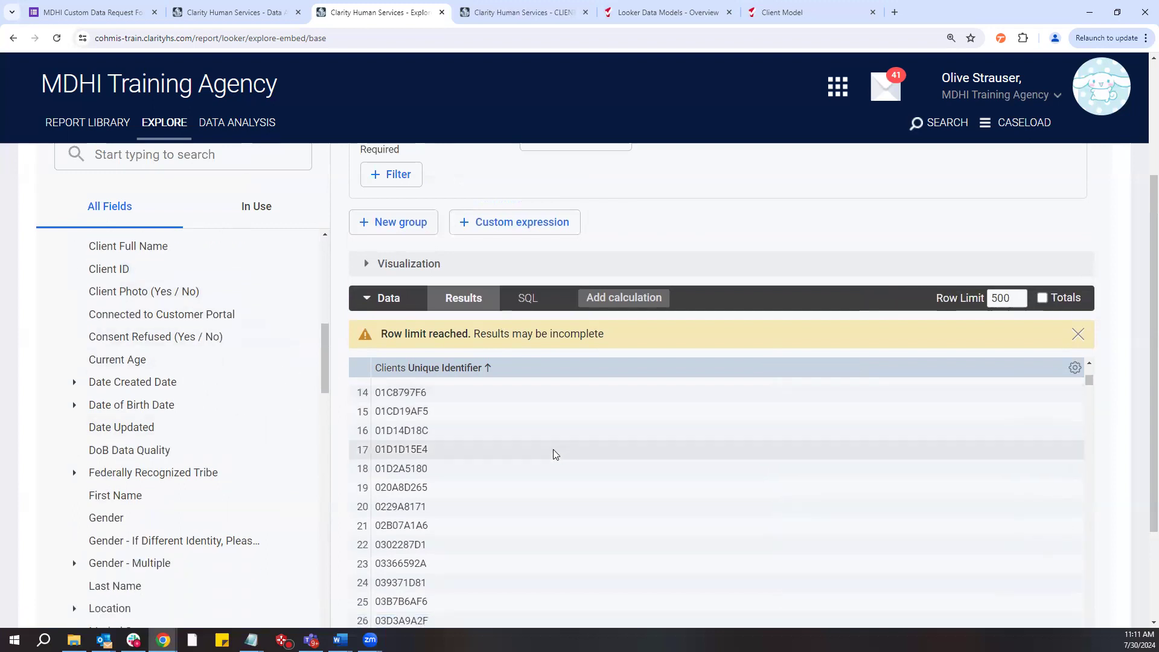
scroll(551, 453, "down", 1)
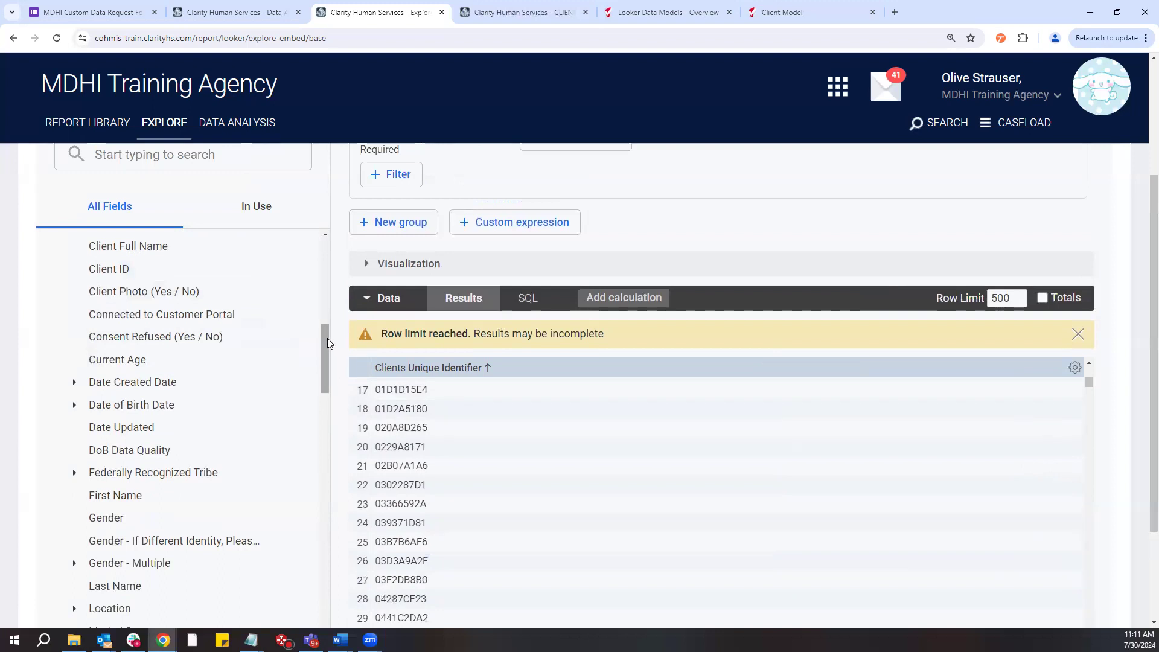
left_click_drag(327, 337, 311, 425)
scroll(312, 430, "down", 4)
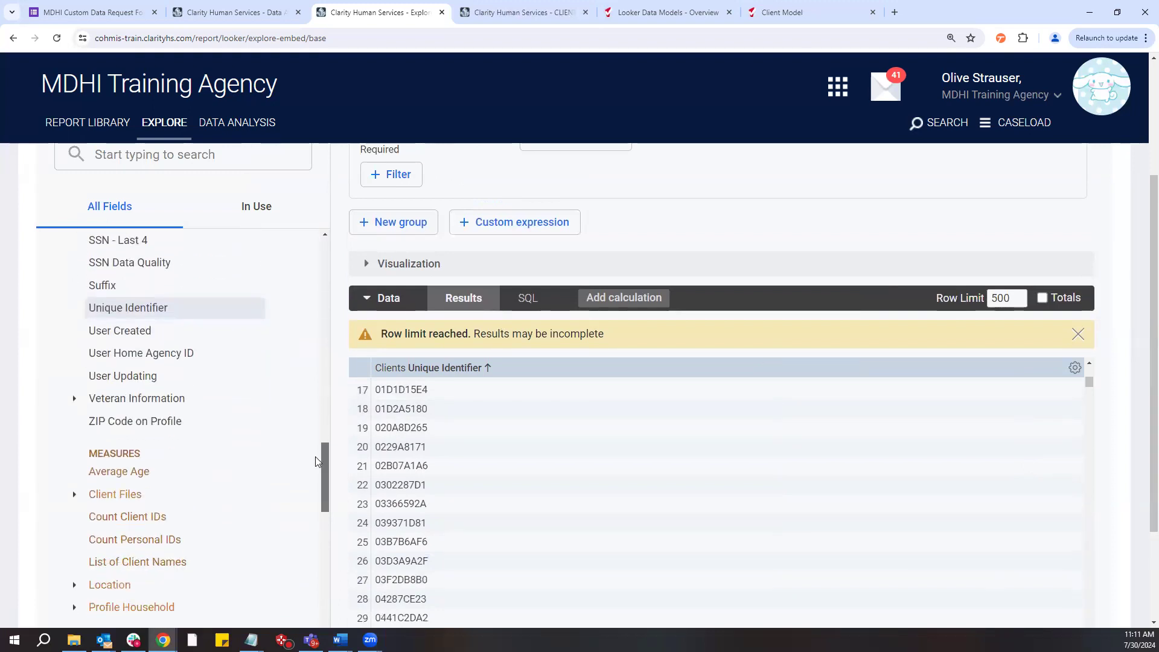
triple_click(141, 307)
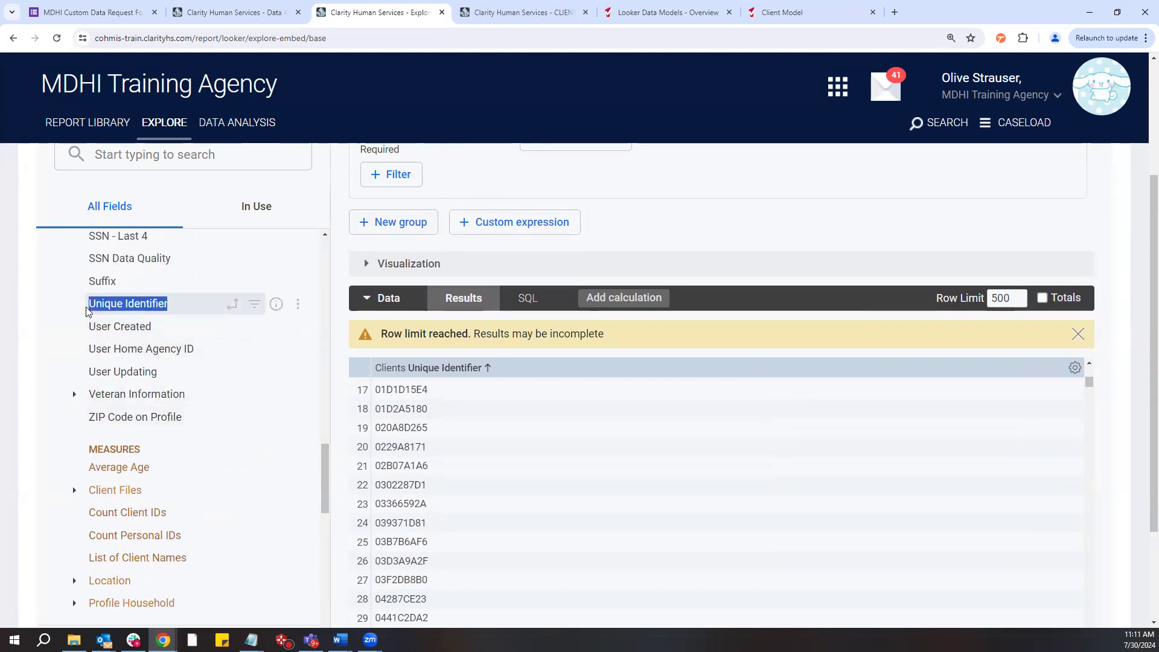
left_click_drag(149, 471, 87, 471)
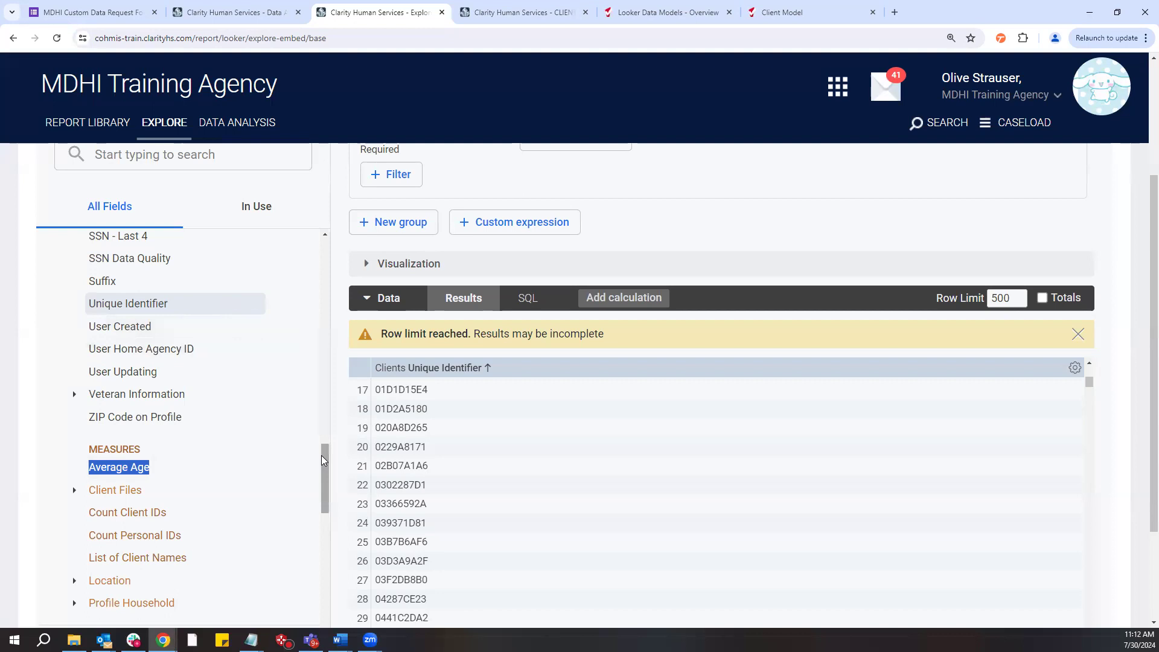
Look through the Clients group's dimensions and measures, including its gender and race and ethnicity fields
left_click_drag(321, 456, 320, 336)
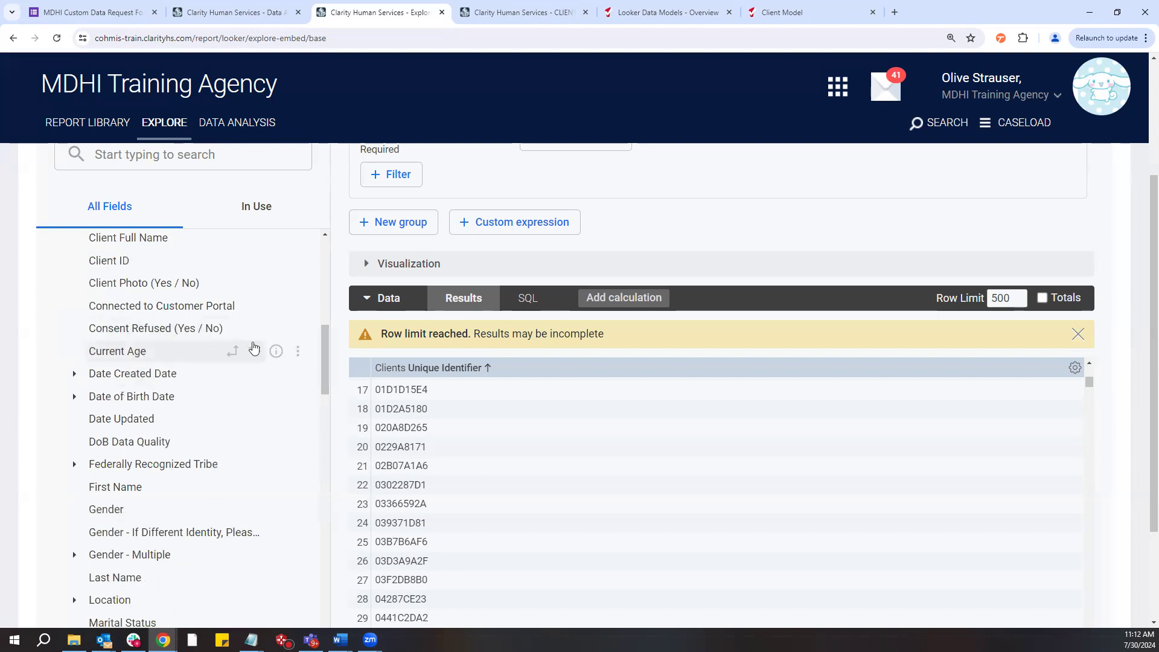
left_click_drag(322, 350, 317, 482)
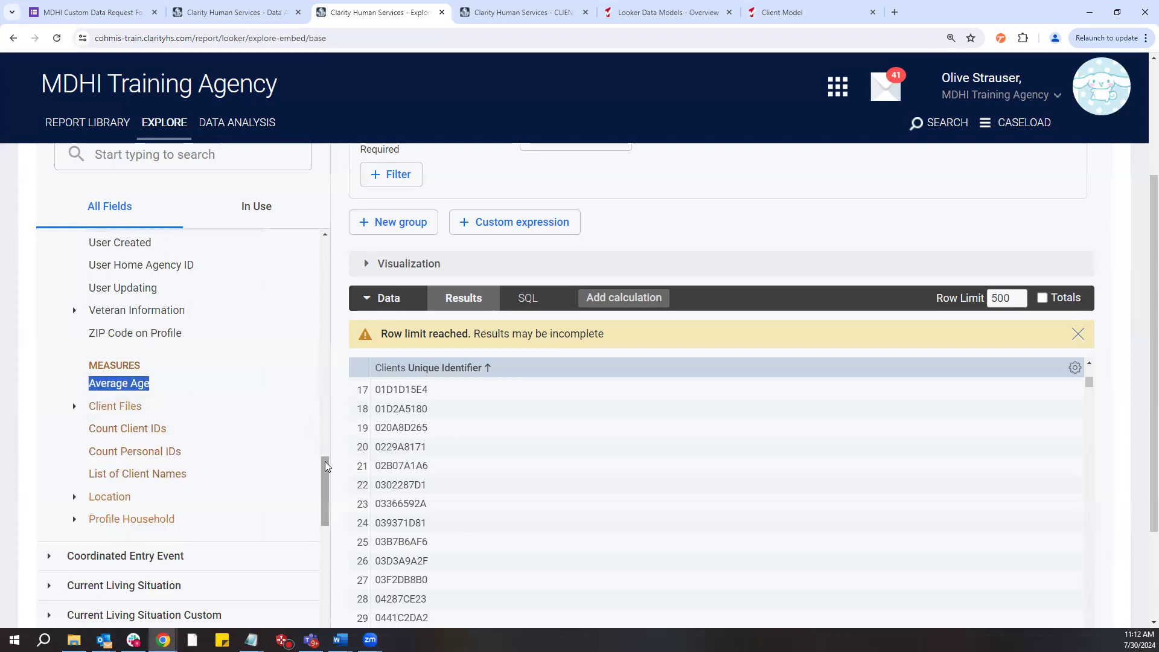
left_click_drag(325, 461, 320, 369)
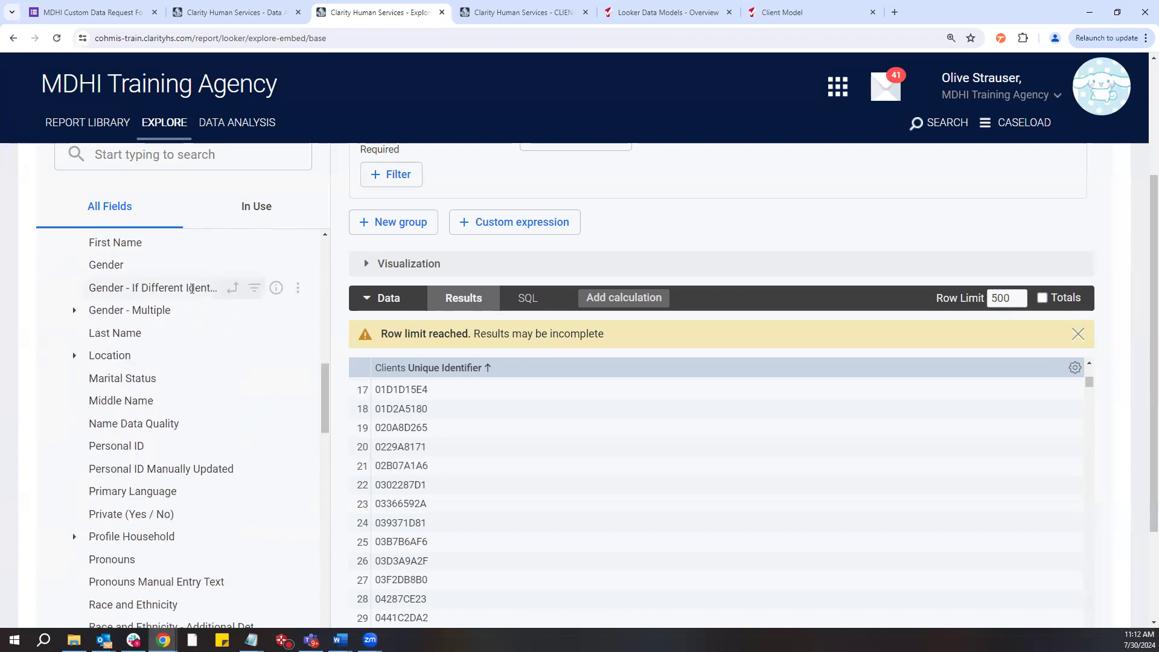
scroll(187, 471, "down", 1)
scroll(189, 556, "down", 1)
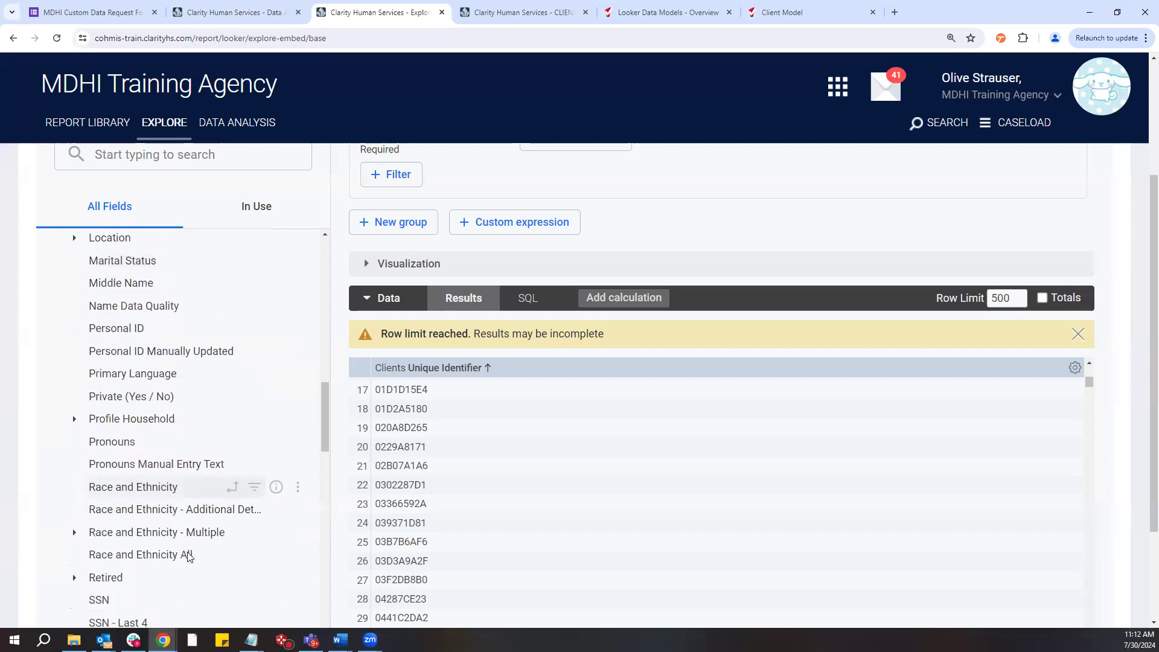
left_click_drag(322, 427, 324, 477)
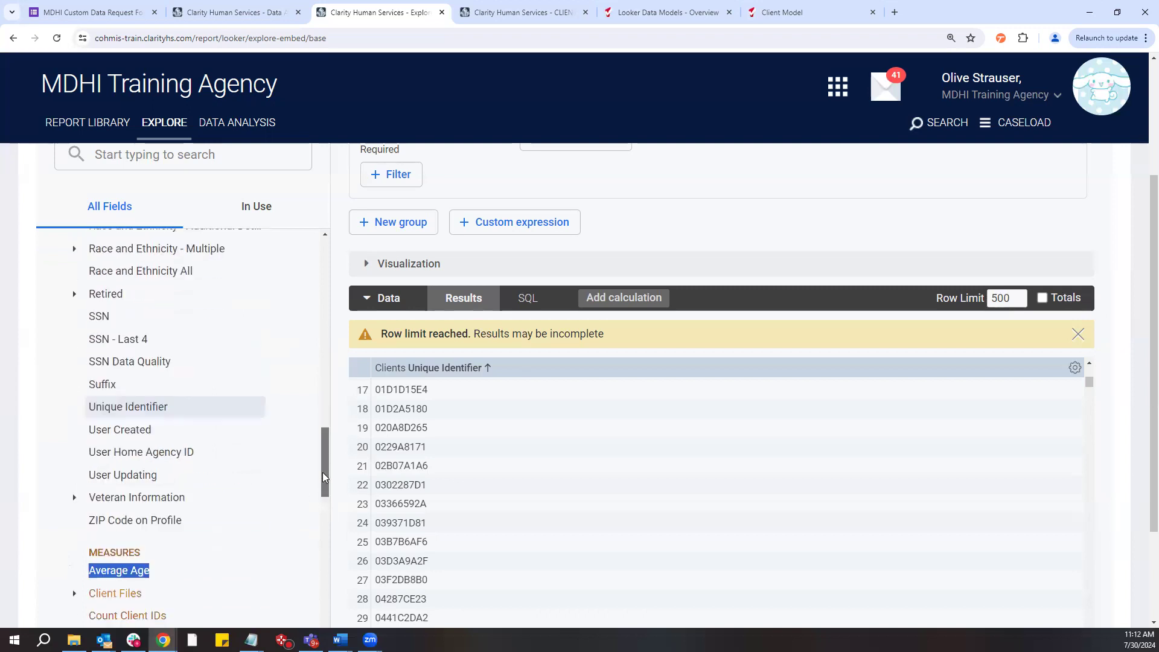
left_click_drag(326, 430, 326, 269)
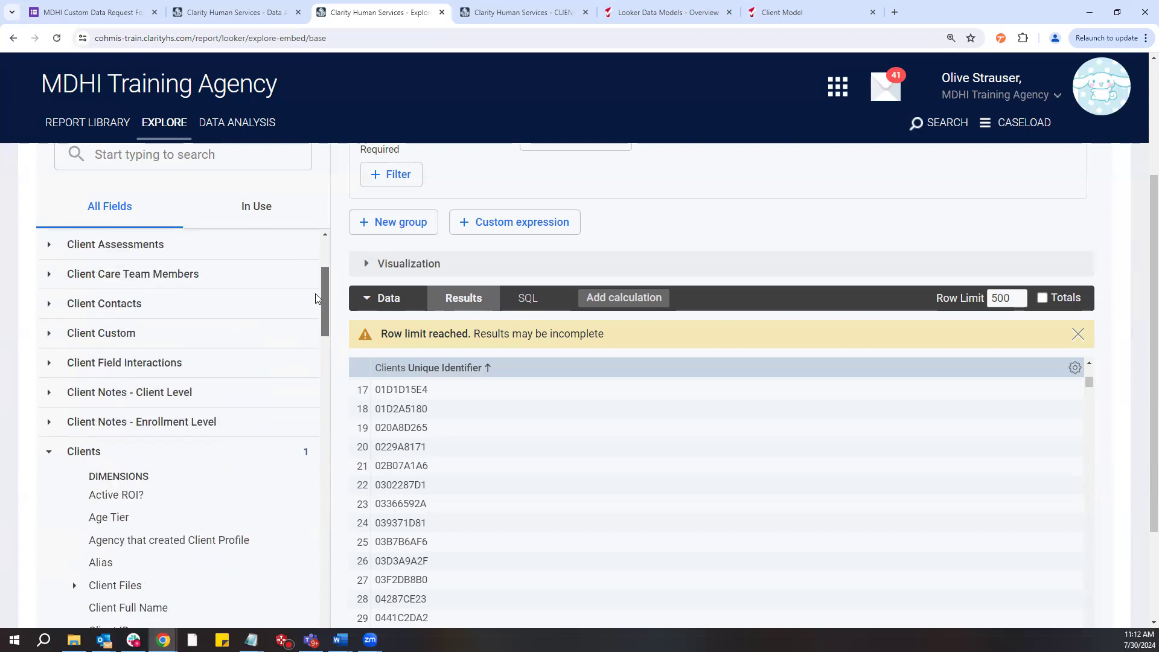
Collapse the Clients field group, check which fields are in use and return to the full field list
left_click(50, 454)
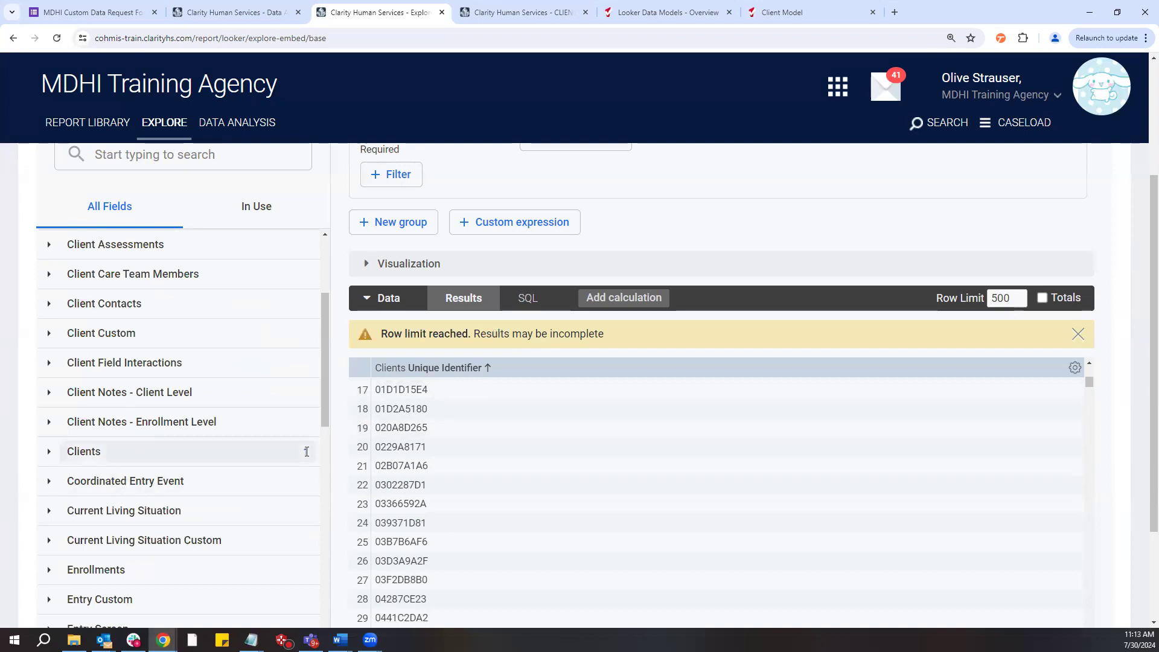
left_click(244, 216)
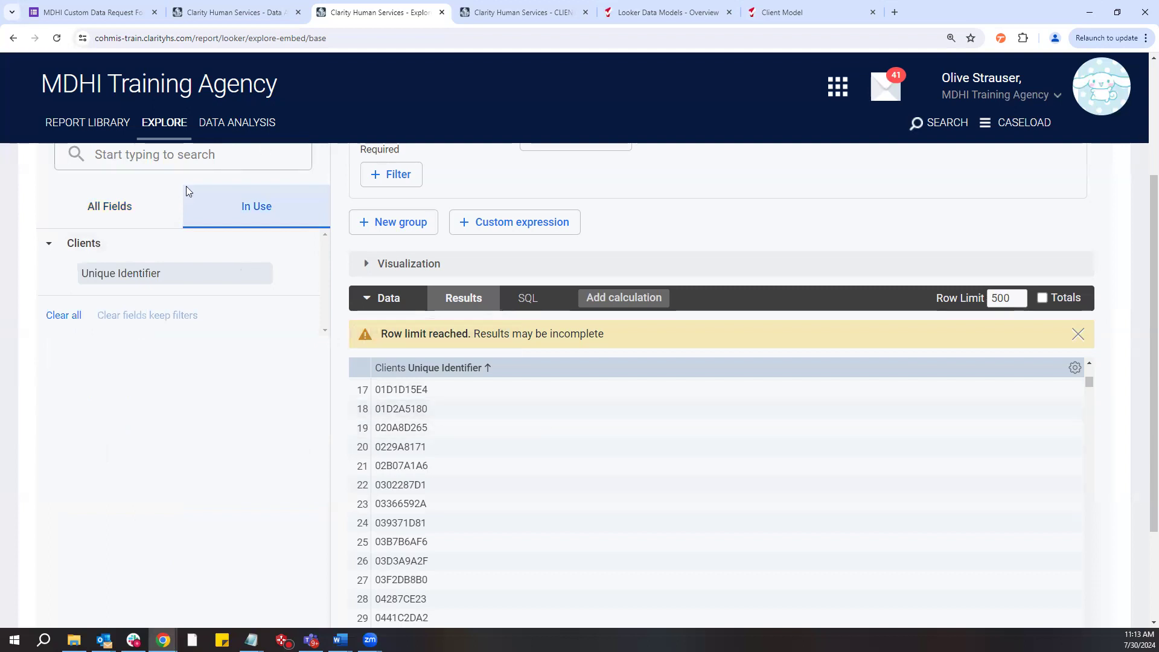
left_click(148, 194)
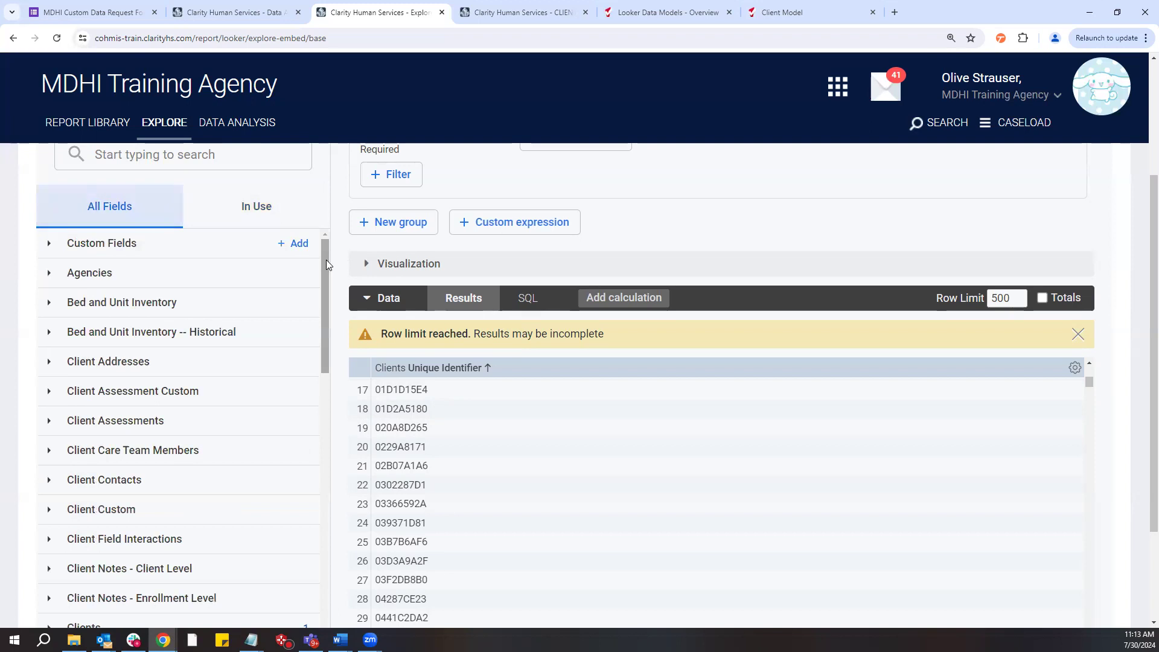
Expand the Enrollments field group and look through its filter-only fields, dimensions and measures
scroll(326, 265, "up", 1)
scroll(325, 265, "down", 2)
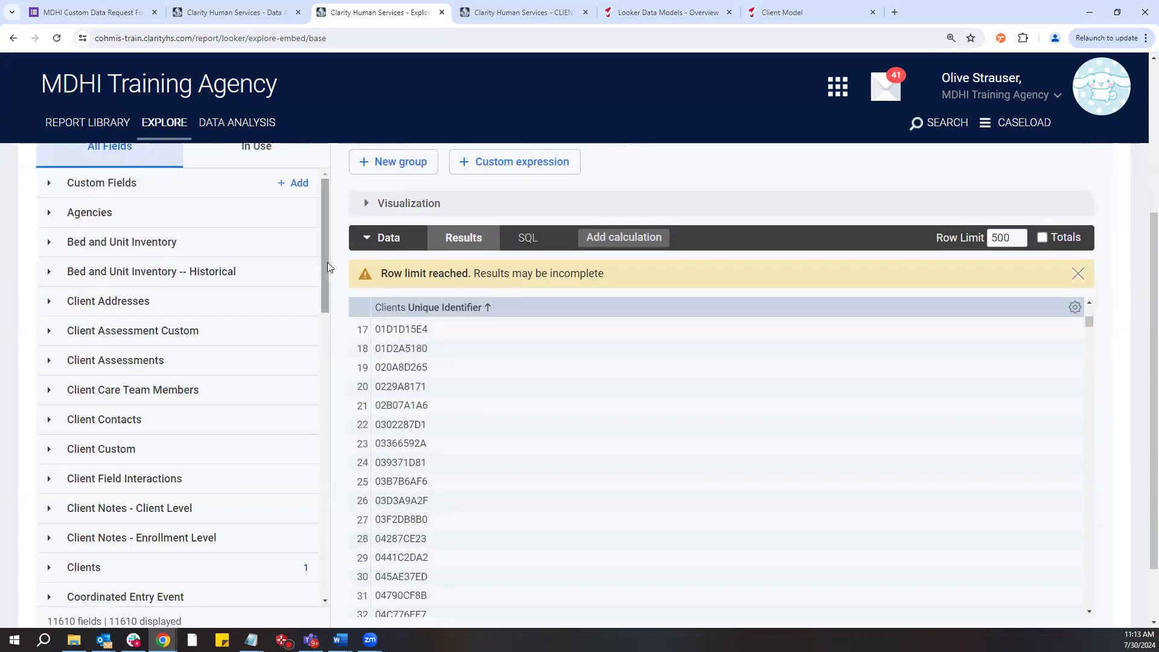
left_click_drag(328, 262, 332, 353)
left_click(92, 395)
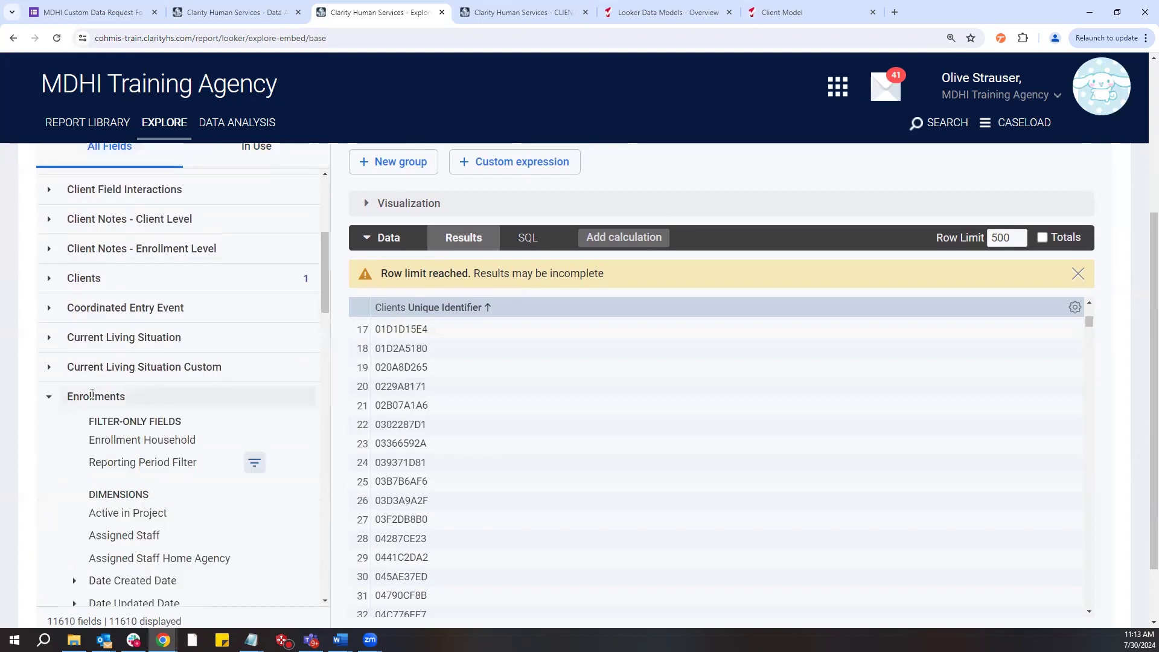
scroll(92, 395, "down", 3)
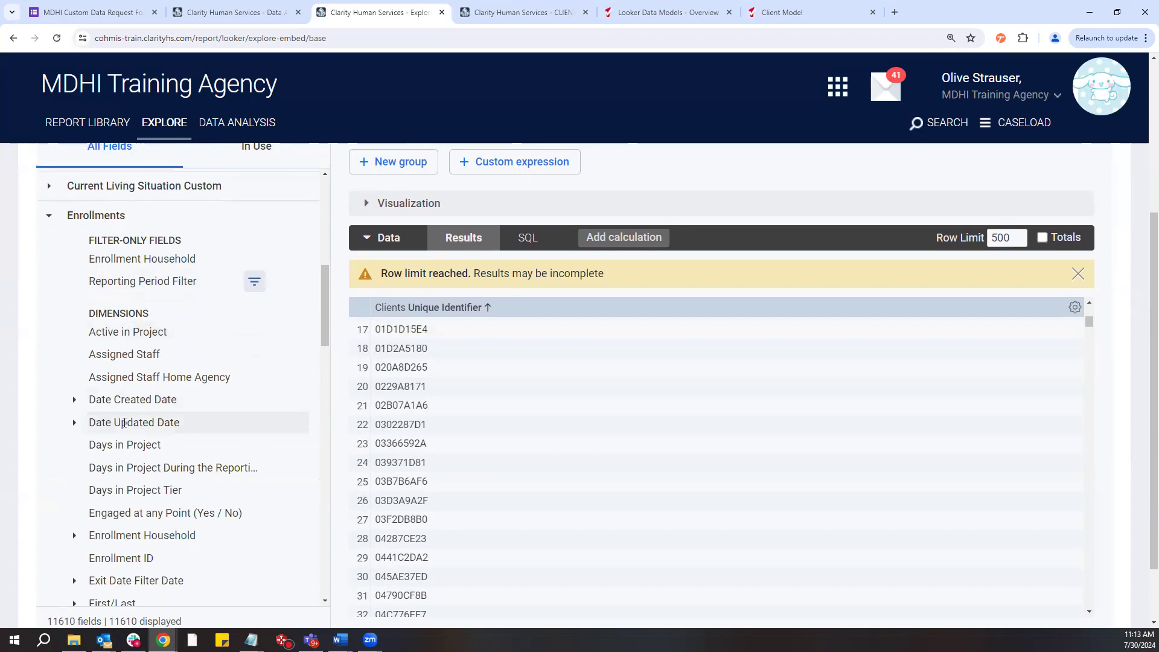
scroll(112, 413, "down", 1)
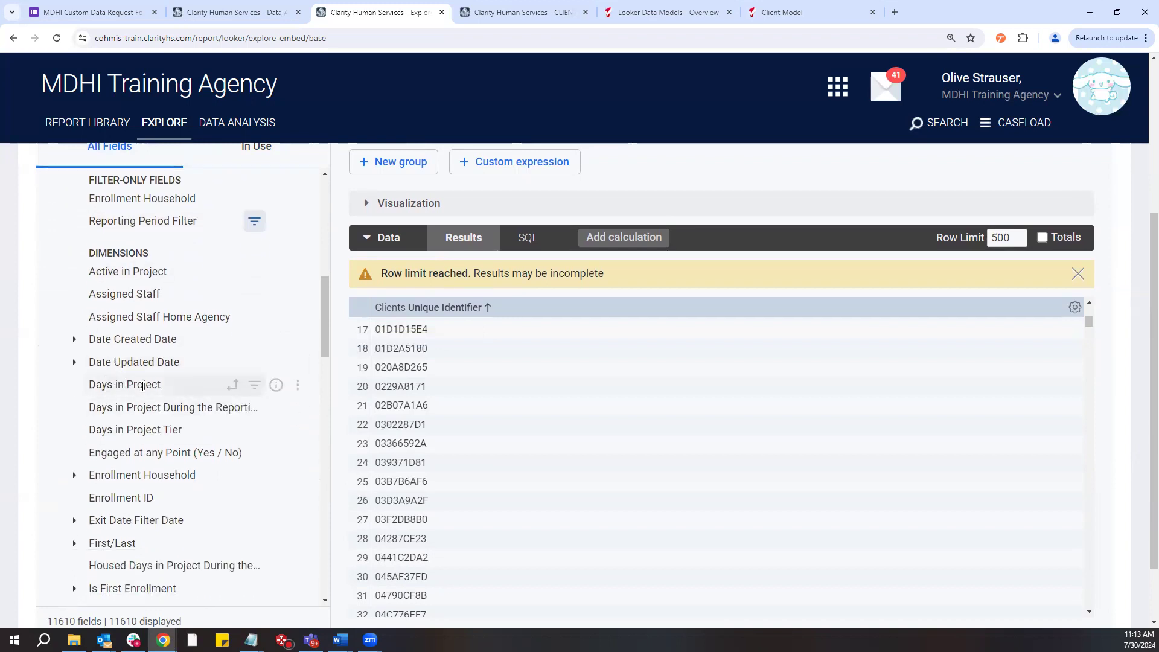
scroll(142, 386, "down", 1)
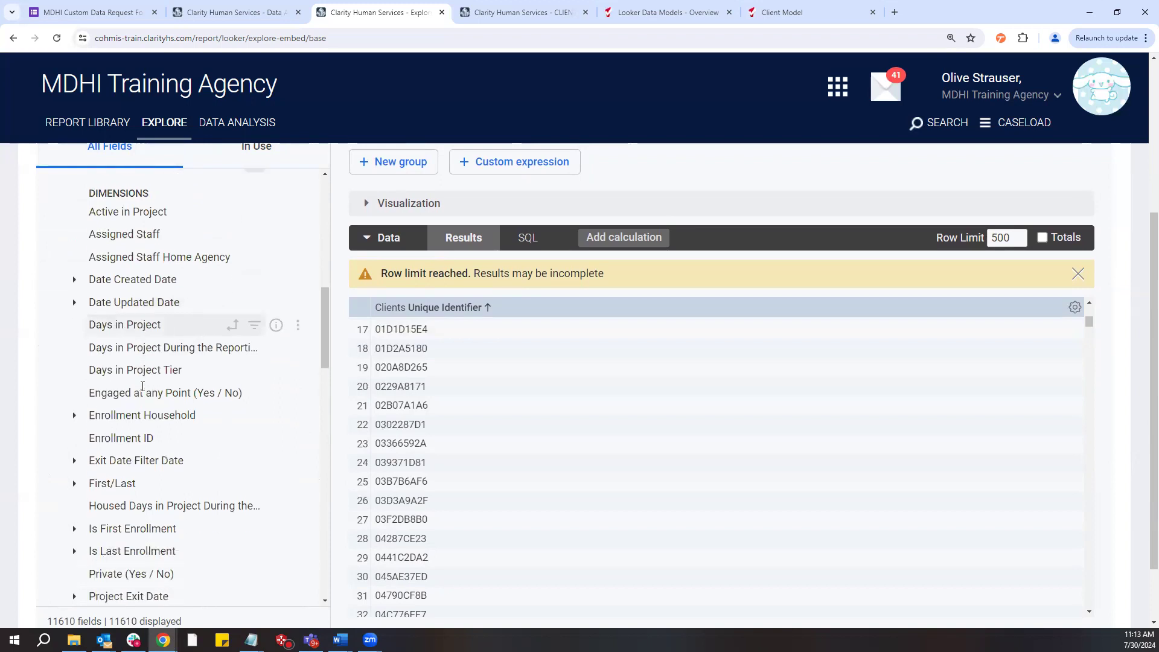
scroll(132, 383, "down", 1)
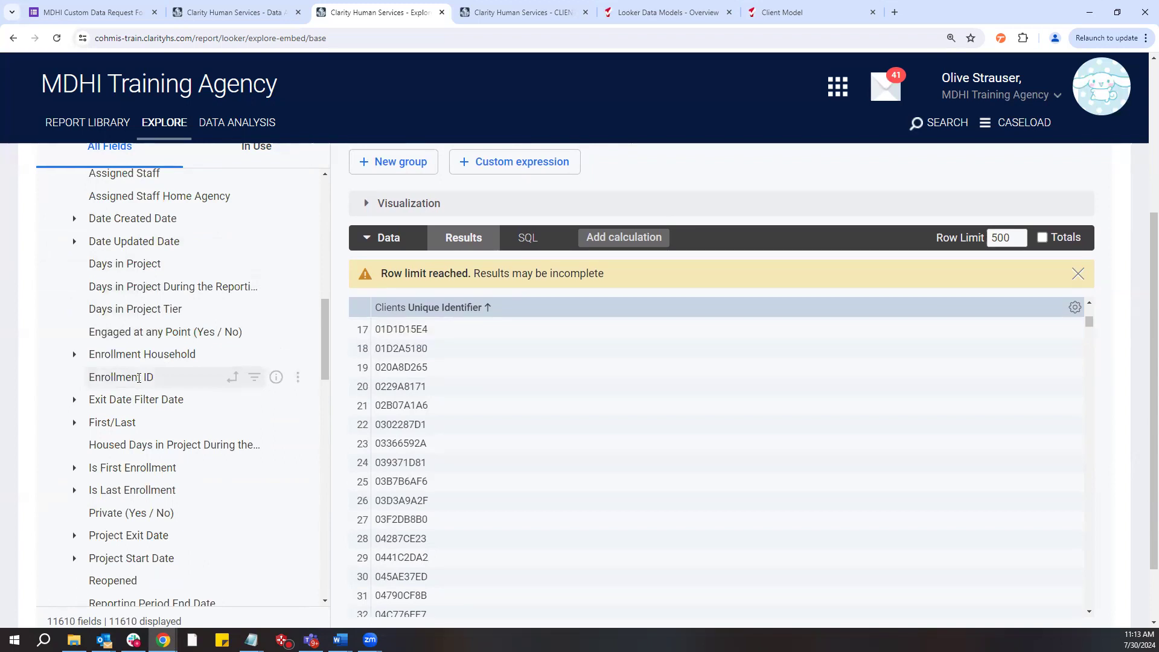
scroll(141, 391, "down", 1)
scroll(139, 391, "down", 1)
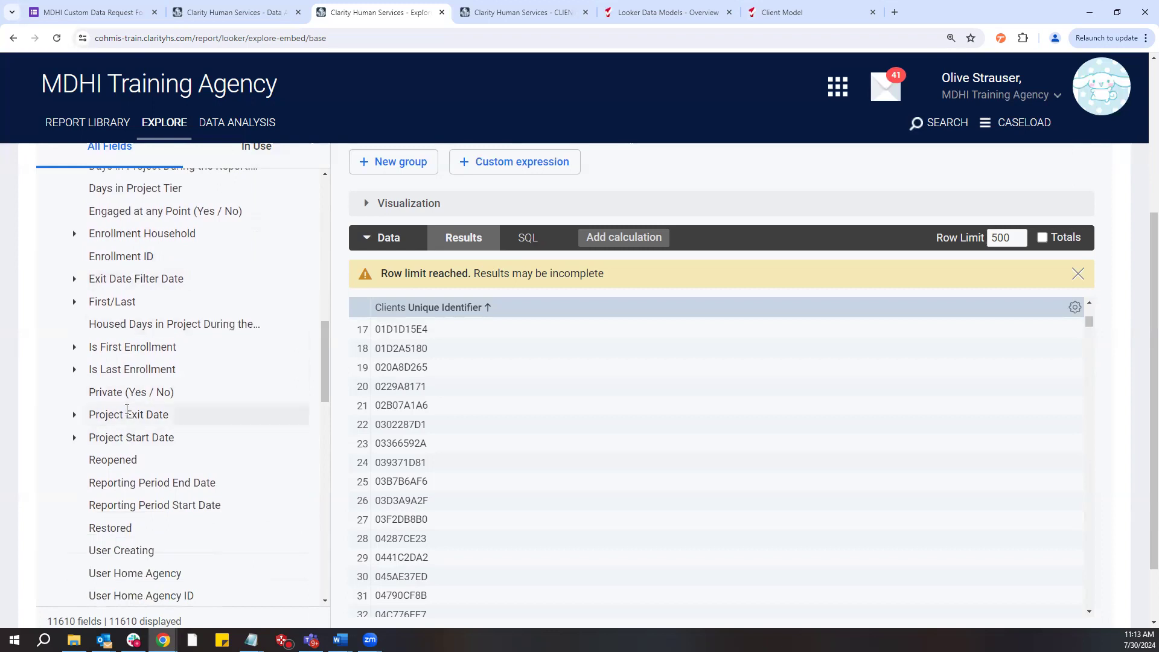
scroll(127, 410, "down", 4)
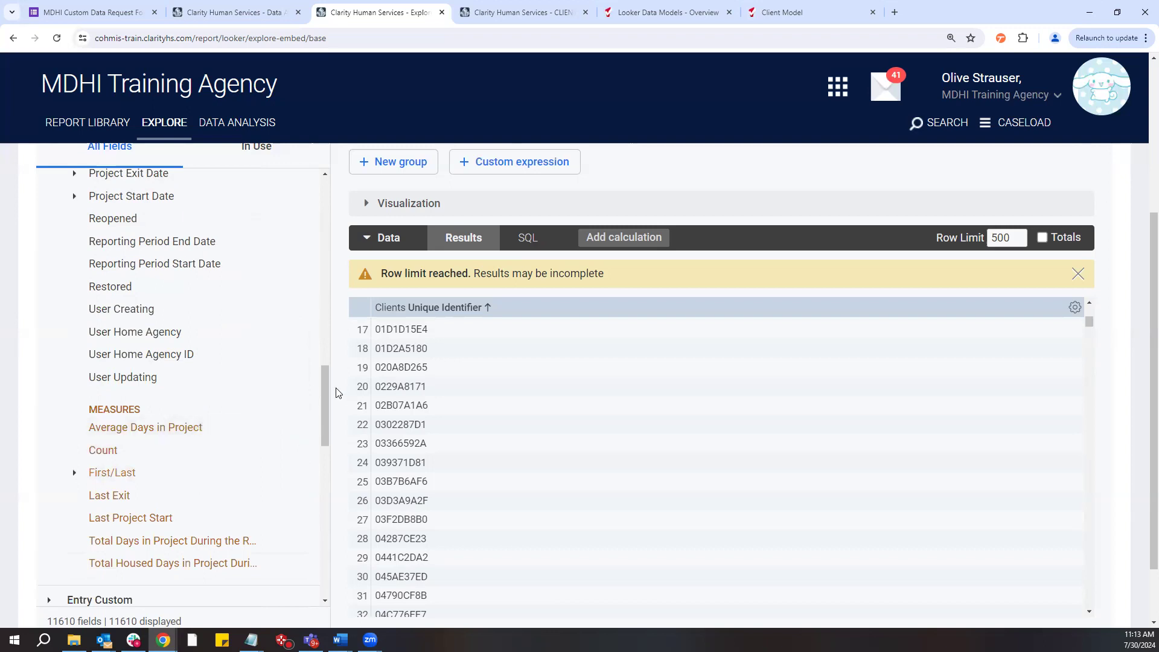
left_click_drag(323, 381, 320, 425)
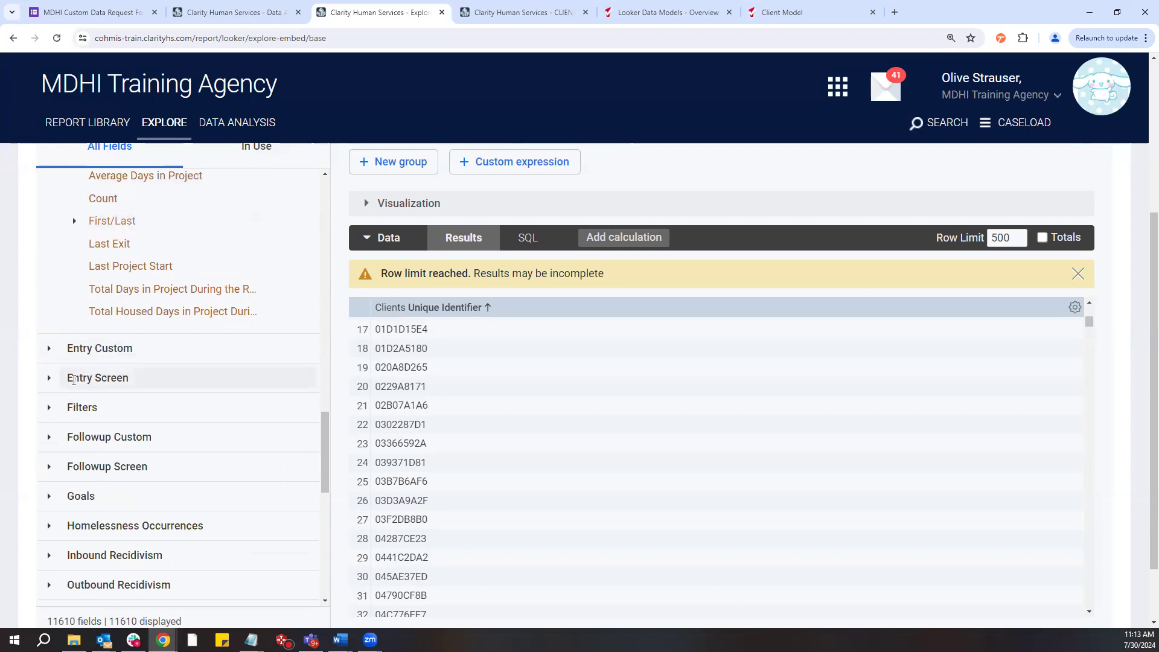
Expand the Entry Screen field group and look through its dimensions and measures
left_click(73, 379)
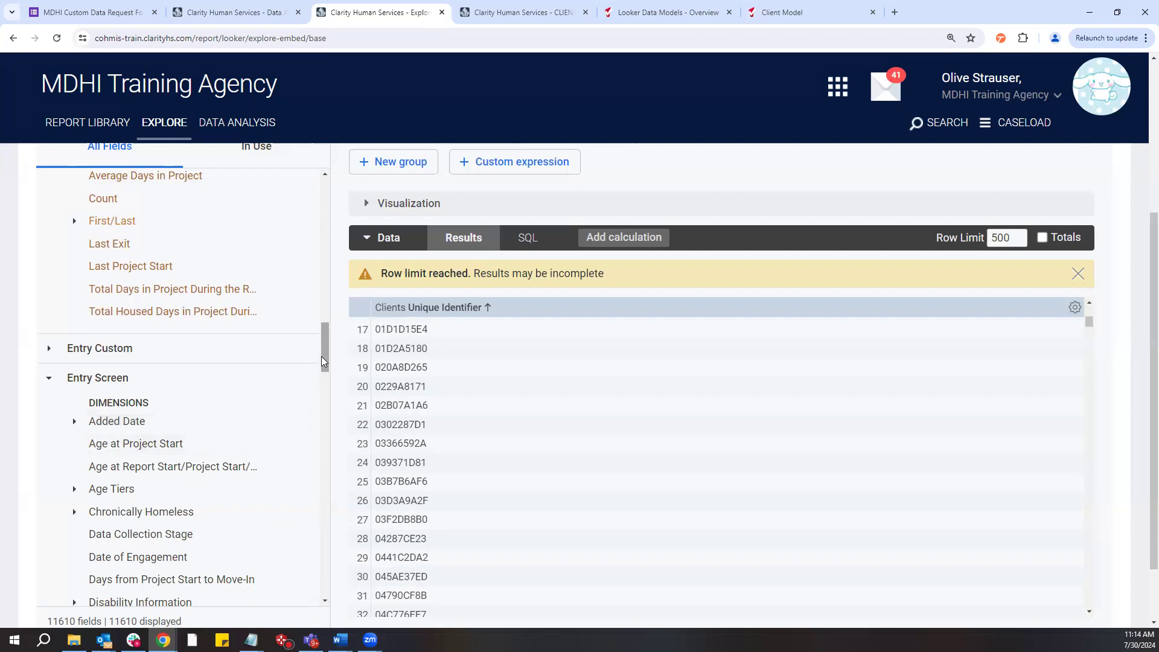
scroll(325, 361, "down", 3)
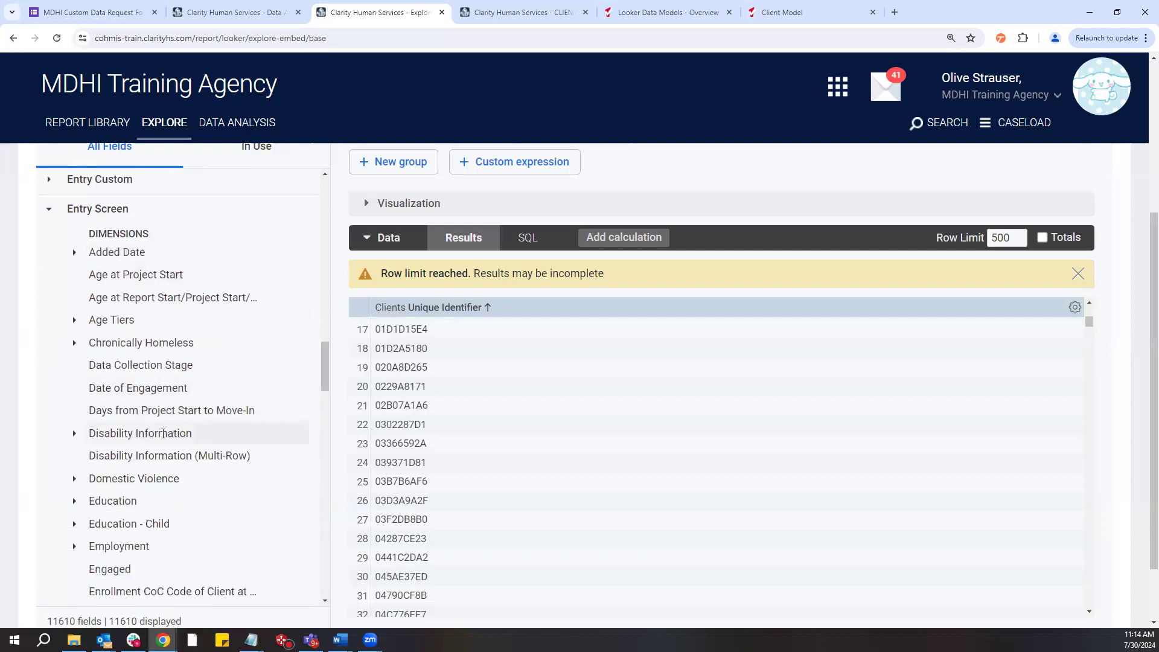
left_click(134, 434)
left_click(134, 433)
scroll(131, 435, "down", 6)
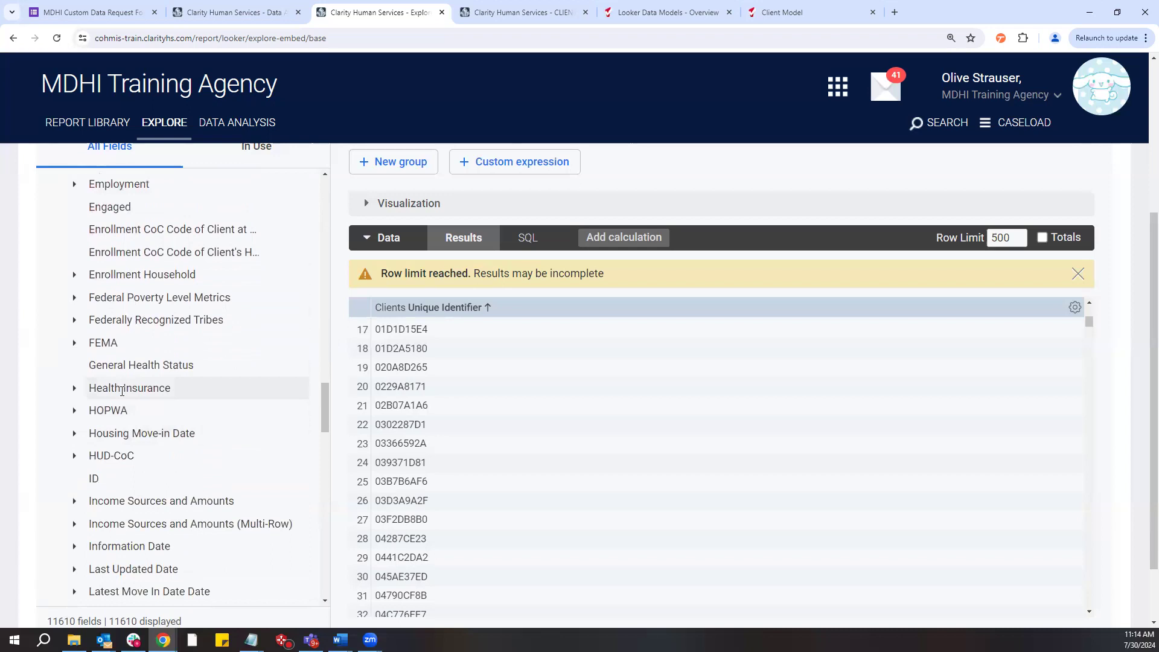
scroll(121, 391, "down", 4)
scroll(122, 392, "down", 4)
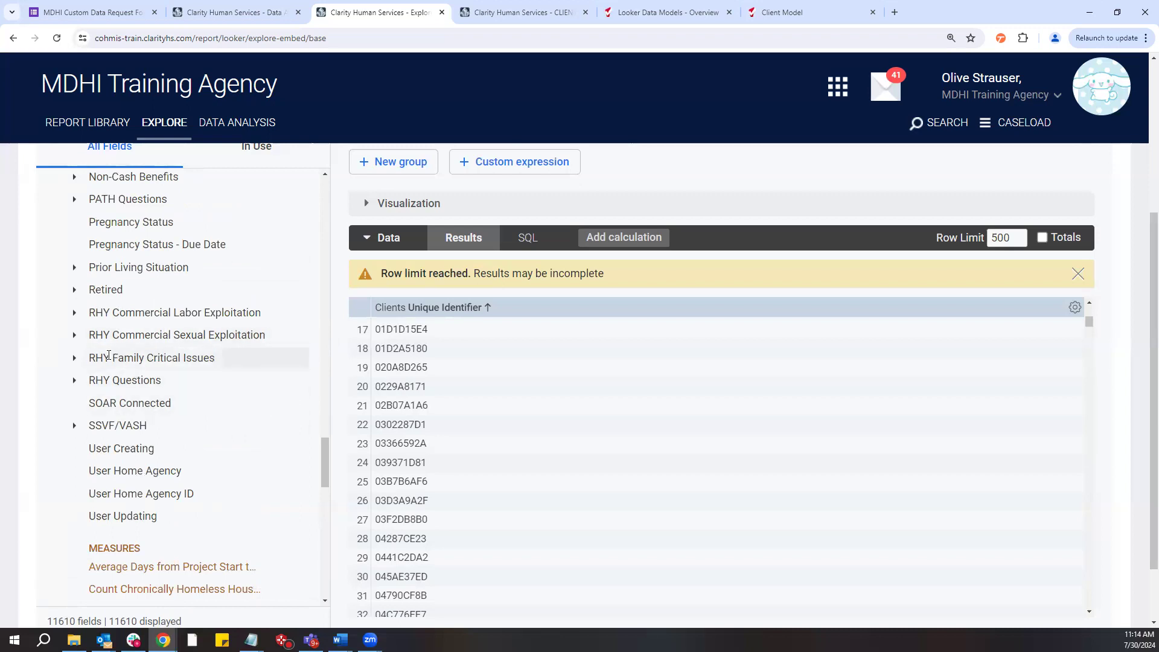
scroll(110, 357, "down", 1)
scroll(111, 359, "down", 1)
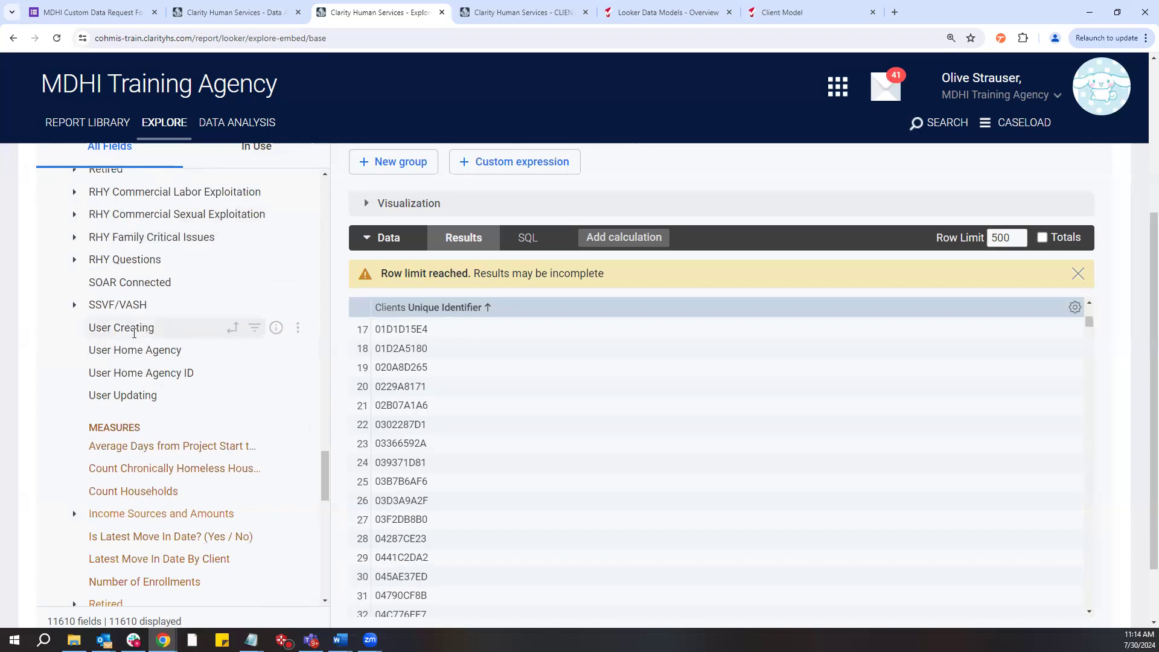
scroll(134, 347, "down", 1)
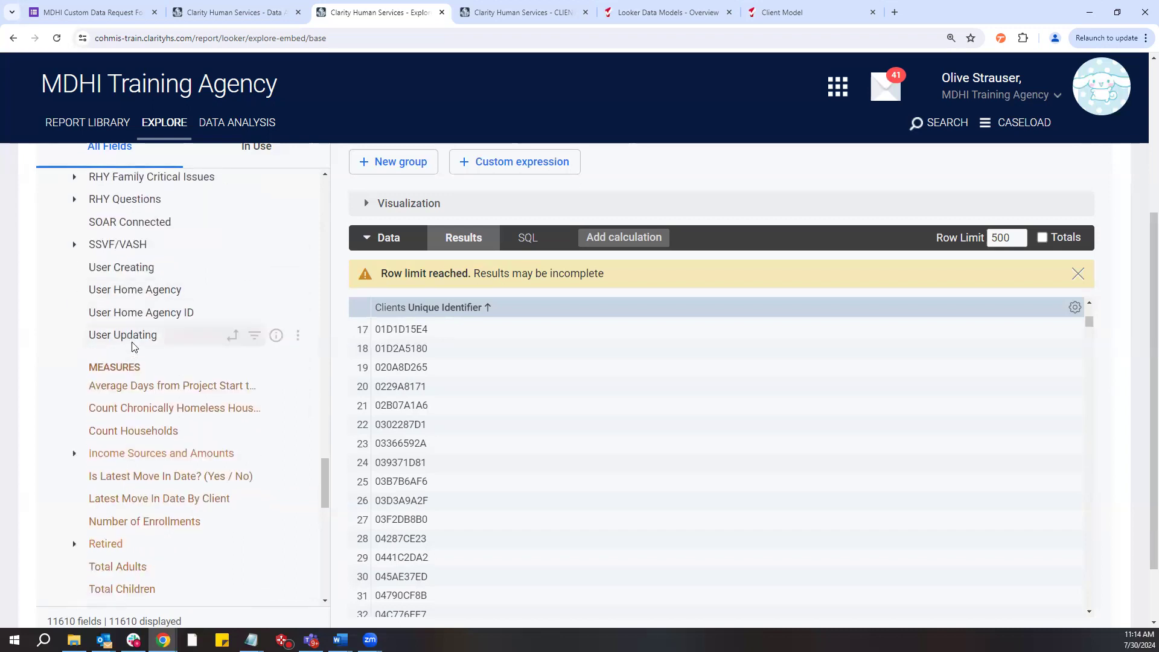
Expand the Programs field group and look through its dimensions
left_click_drag(325, 478, 328, 538)
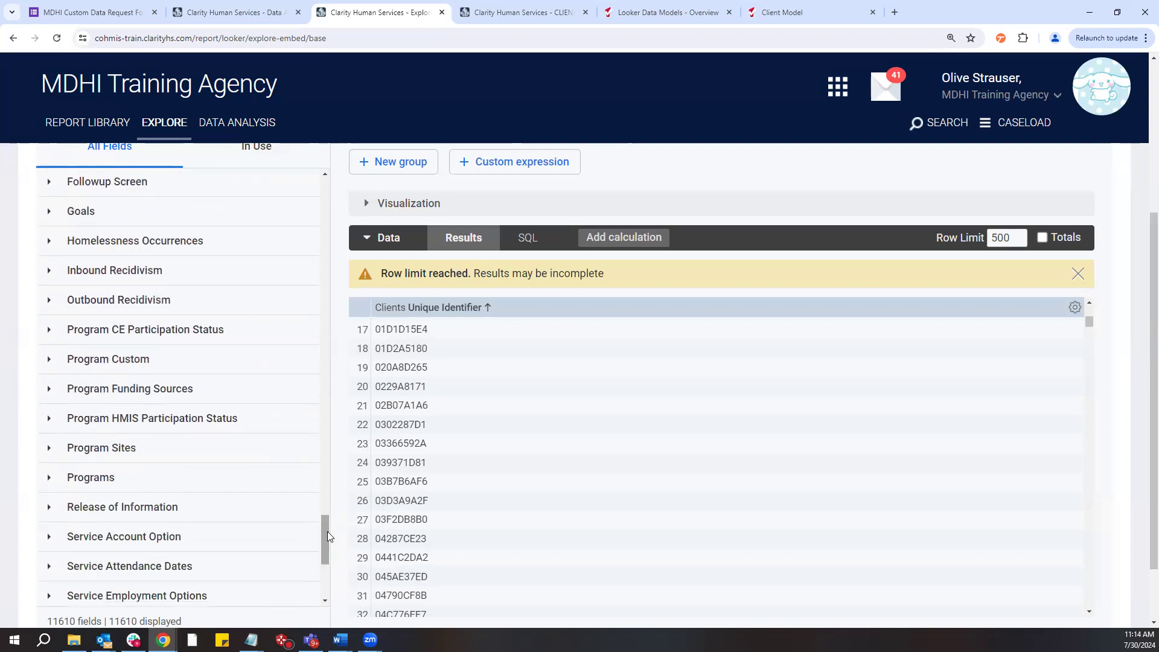
left_click(77, 476)
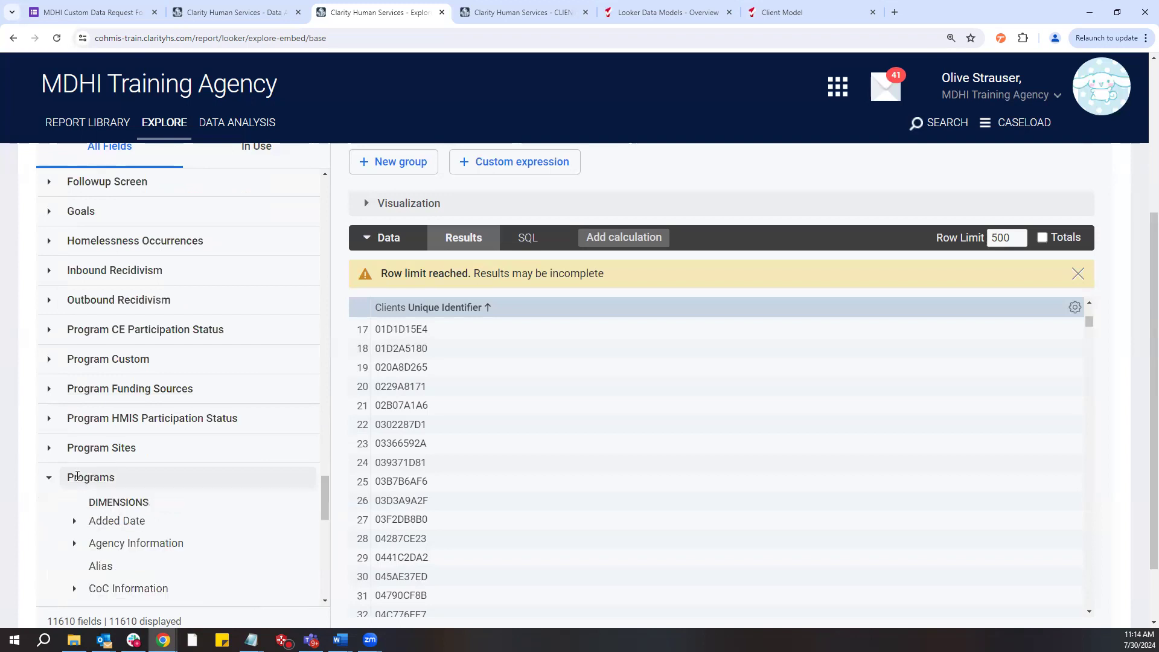
scroll(61, 498, "down", 2)
scroll(60, 497, "down", 3)
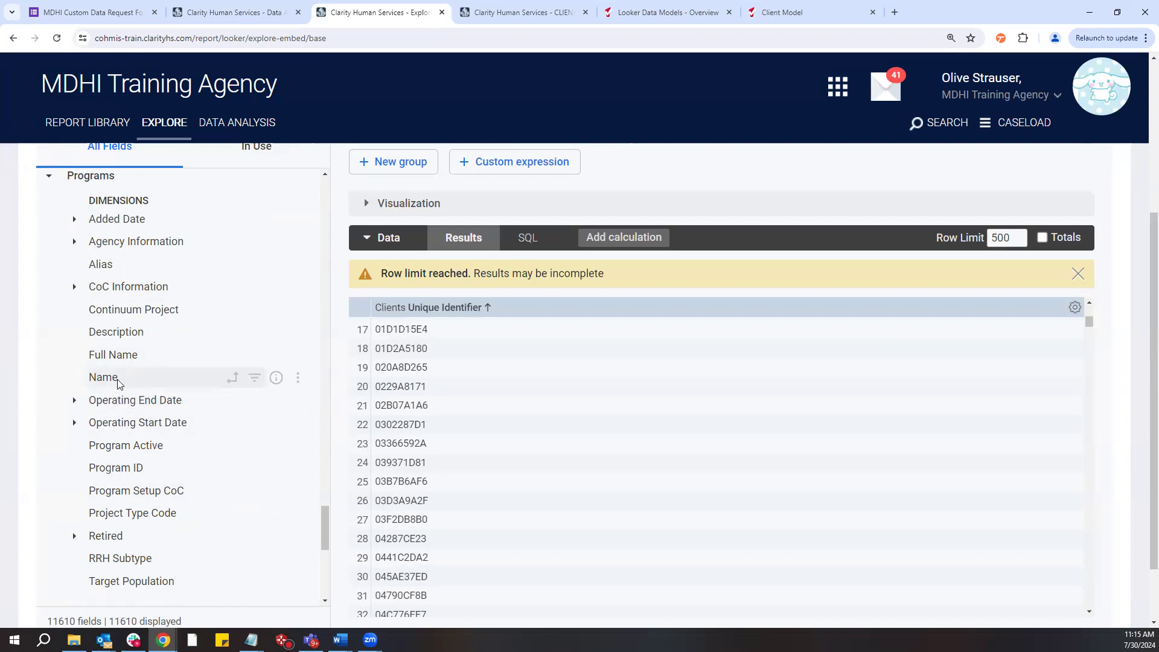
scroll(443, 362, "up", 1)
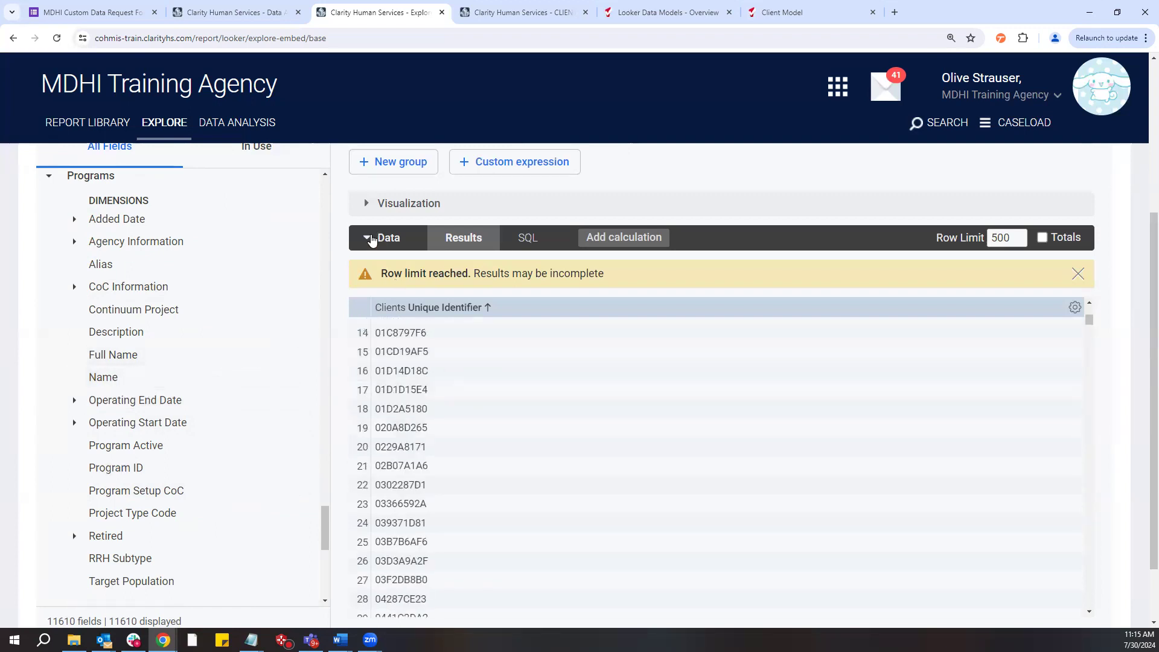
Collapse the Data section and bring the report's filters into view
left_click(366, 239)
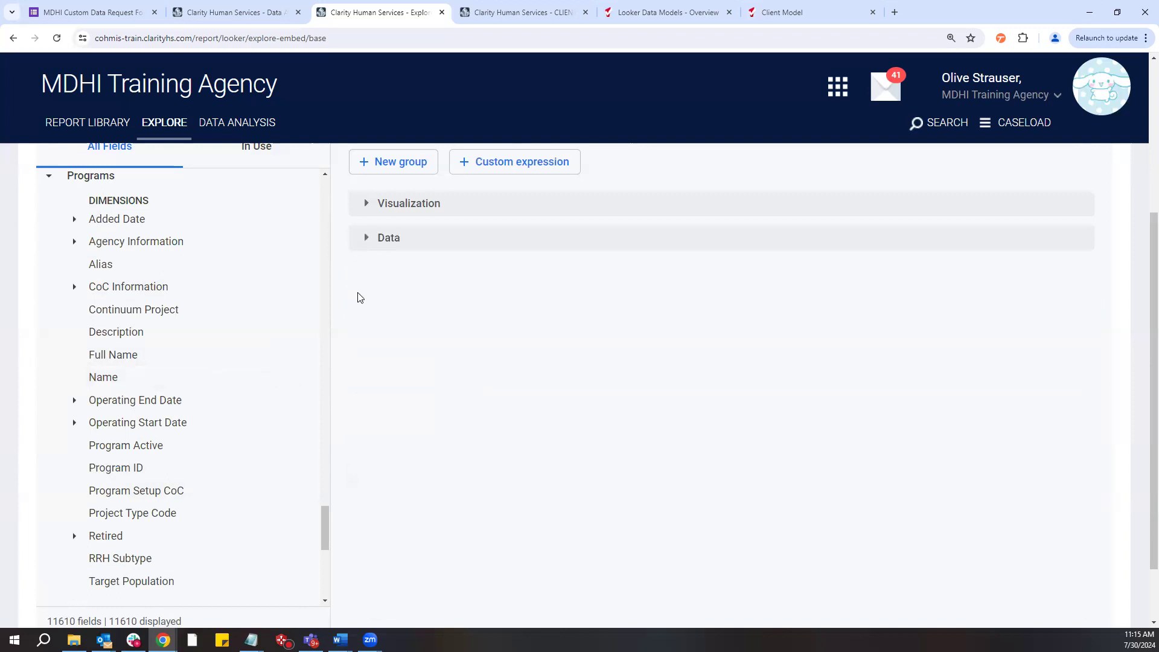
scroll(370, 305, "up", 3)
scroll(456, 166, "down", 1)
scroll(455, 166, "up", 1)
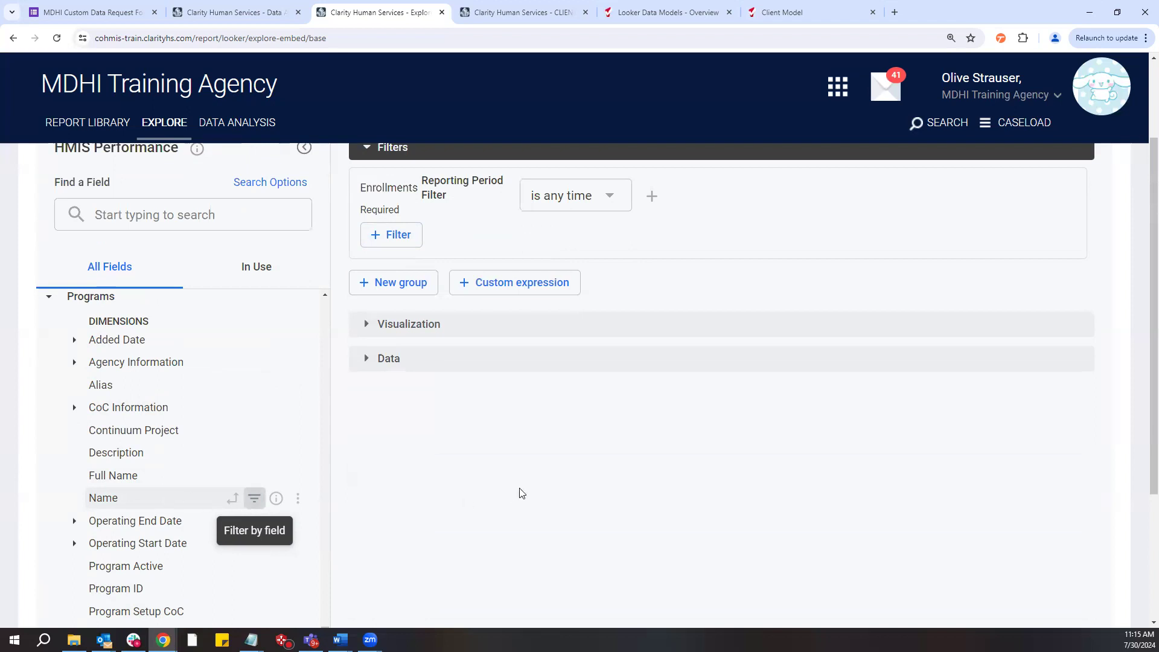
Set the Programs Name filter to MHBH_ADRC_DS and run the report
scroll(538, 234, "up", 2)
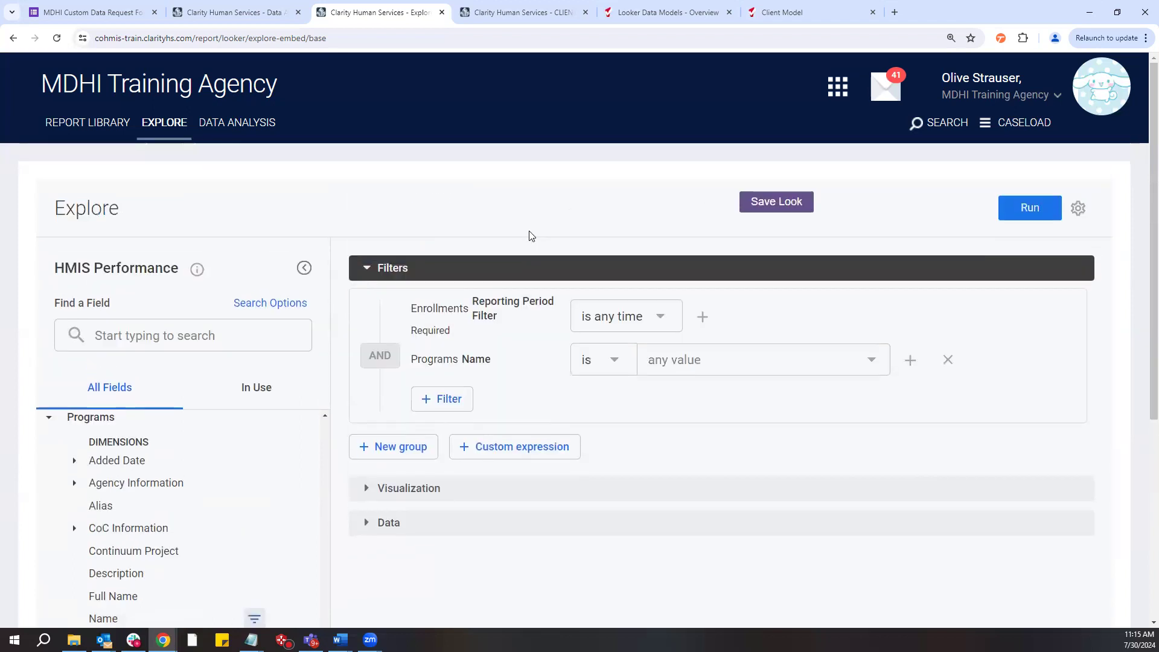
scroll(494, 298, "down", 1)
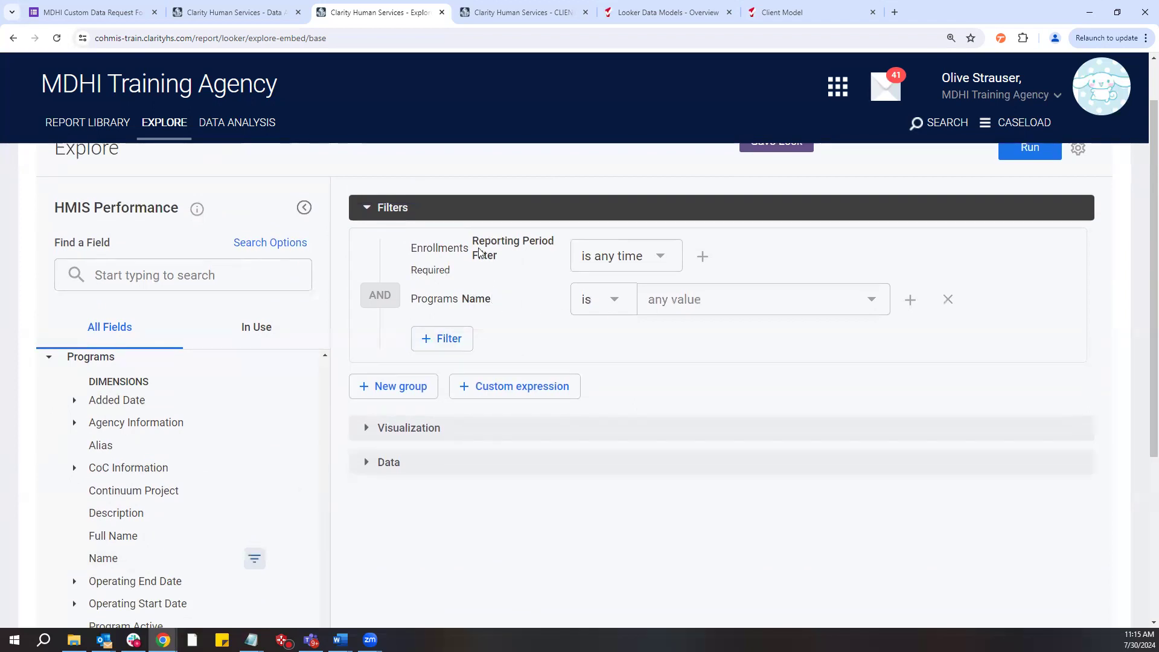
left_click(656, 303)
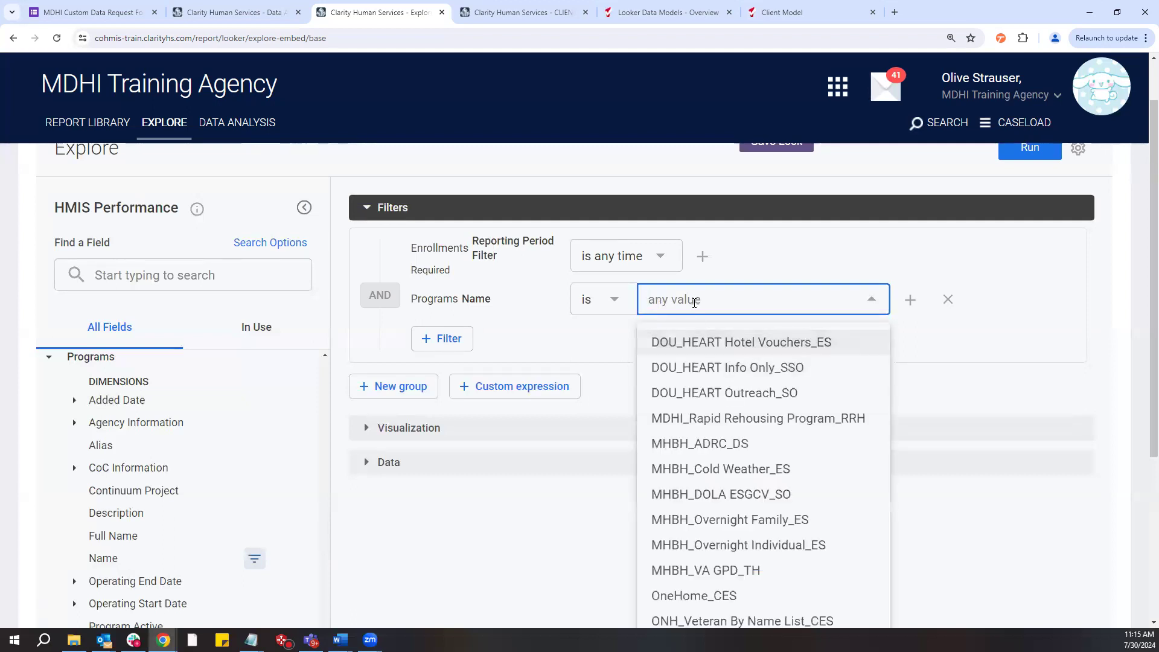
left_click(716, 445)
scroll(716, 349, "up", 1)
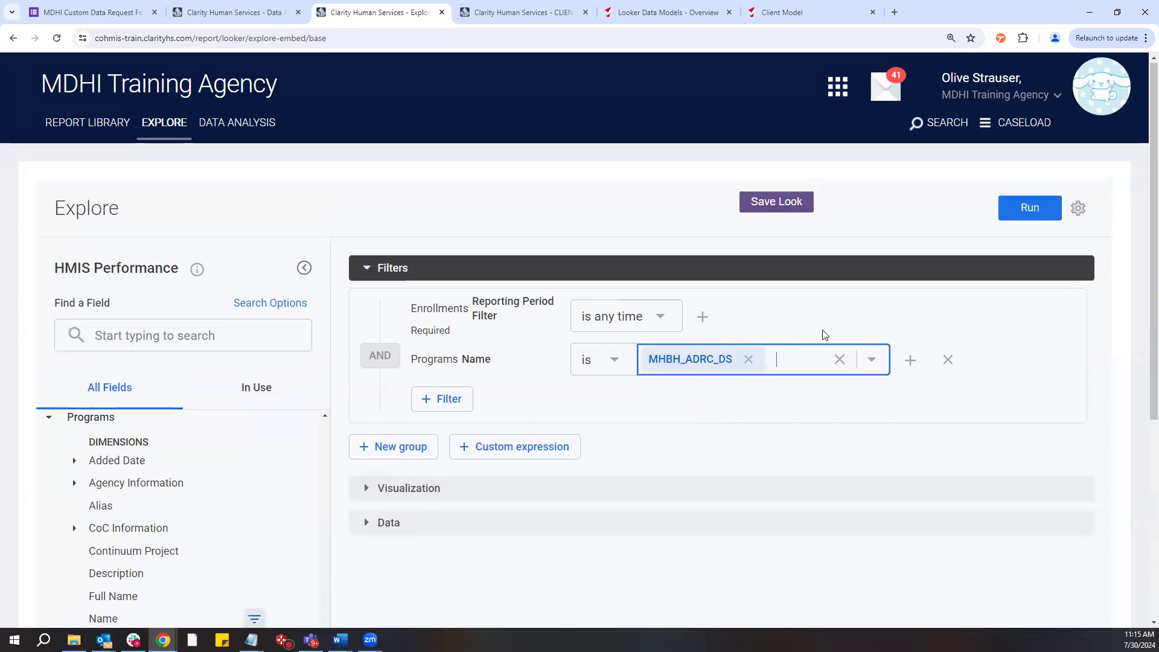
left_click(1011, 209)
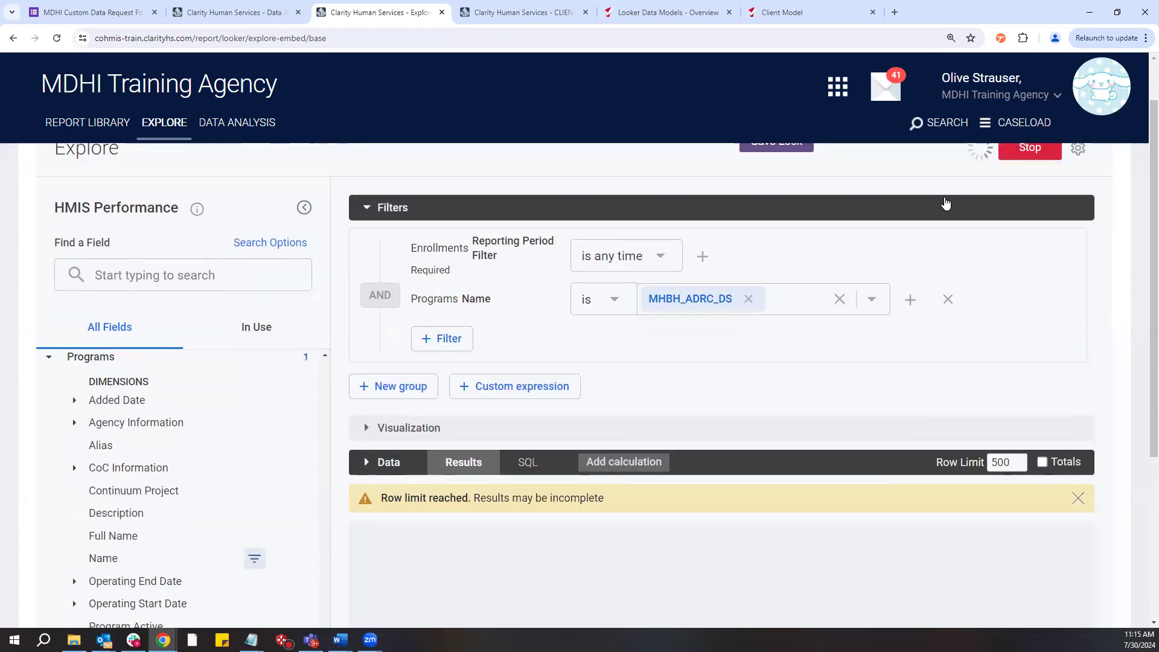
scroll(937, 250, "down", 1)
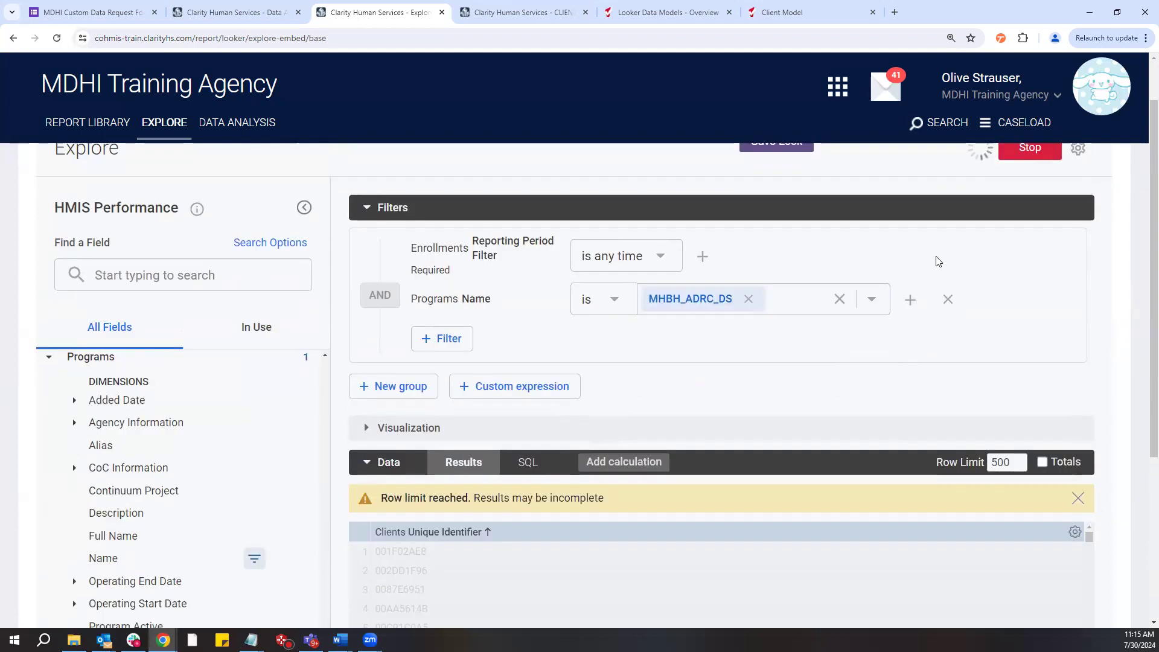
scroll(937, 264, "down", 1)
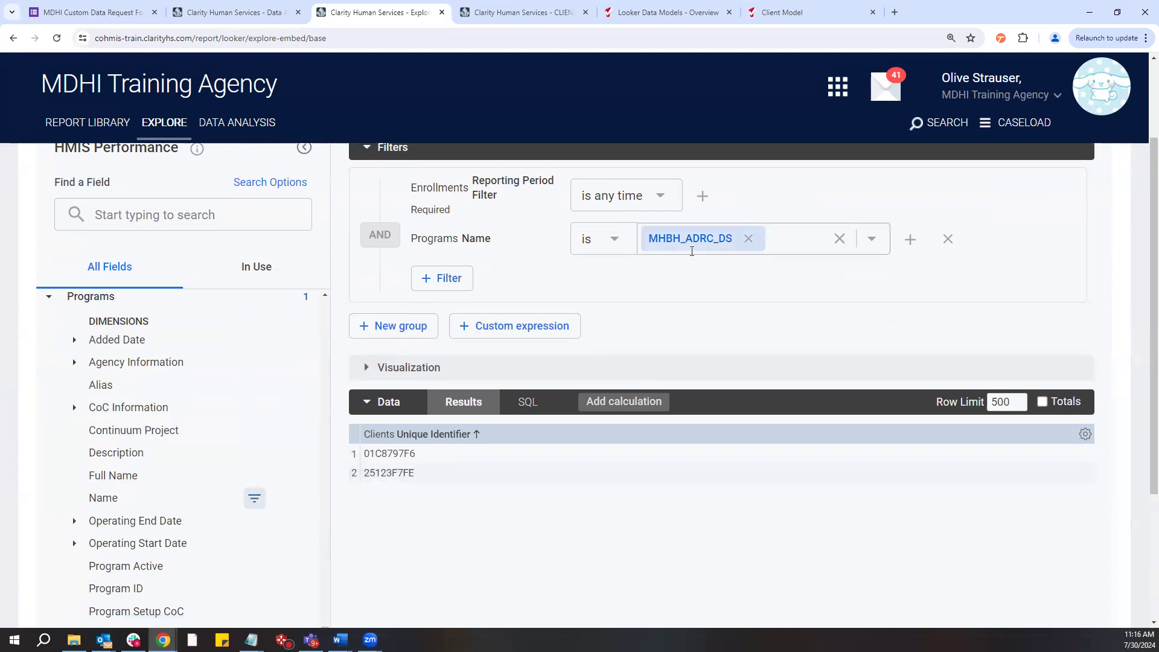
Collapse the Programs field group and expand the Services field group
scroll(134, 543, "down", 1)
scroll(134, 546, "down", 1)
scroll(134, 546, "up", 3)
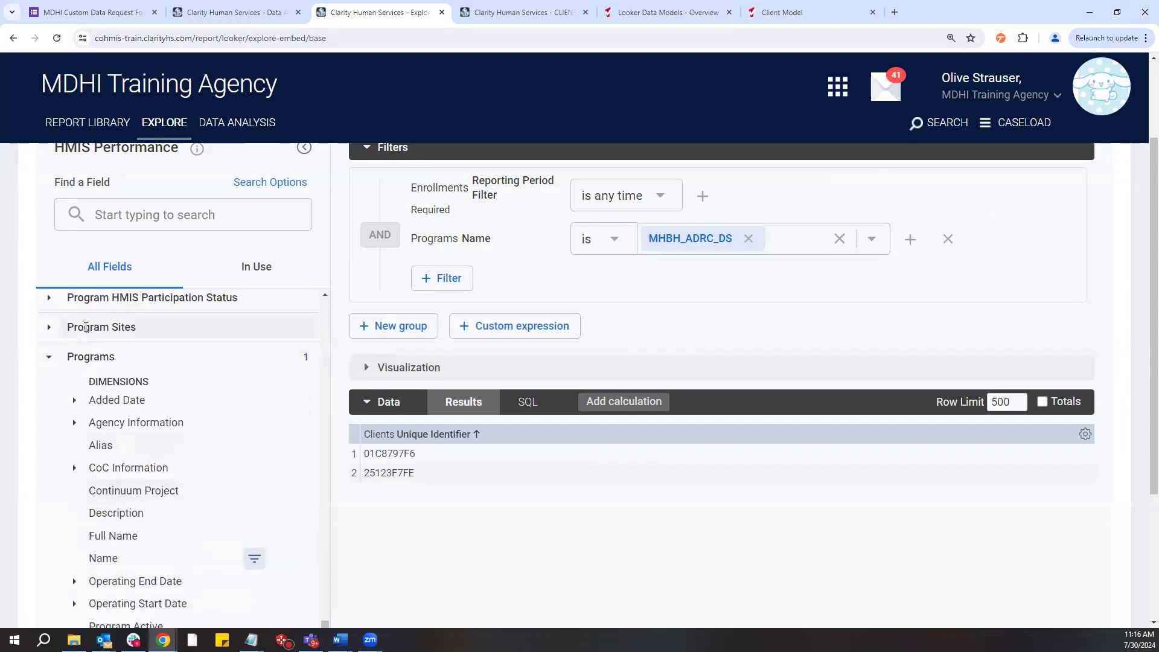
left_click(70, 356)
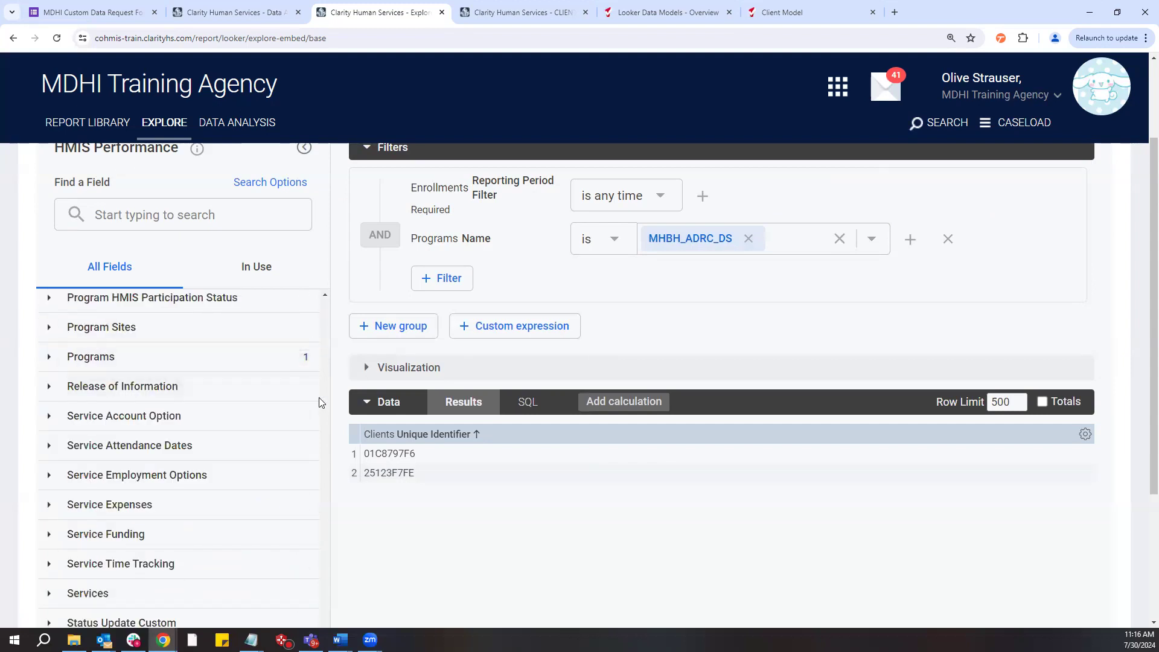
scroll(362, 477, "down", 1)
scroll(371, 496, "down", 1)
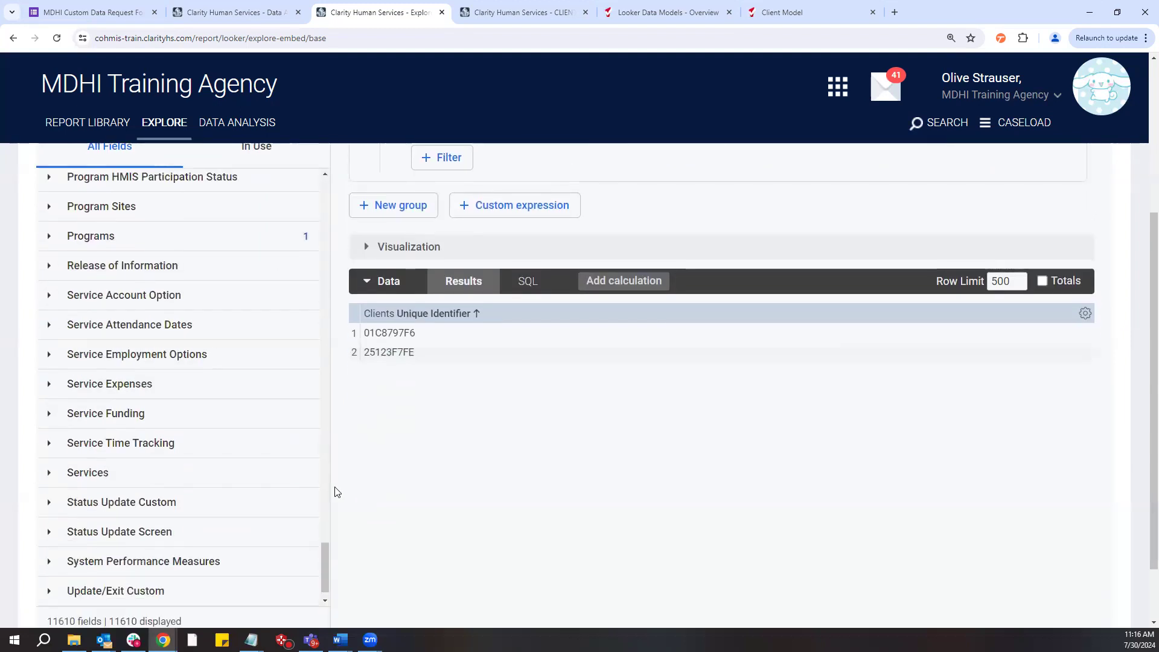
left_click(70, 474)
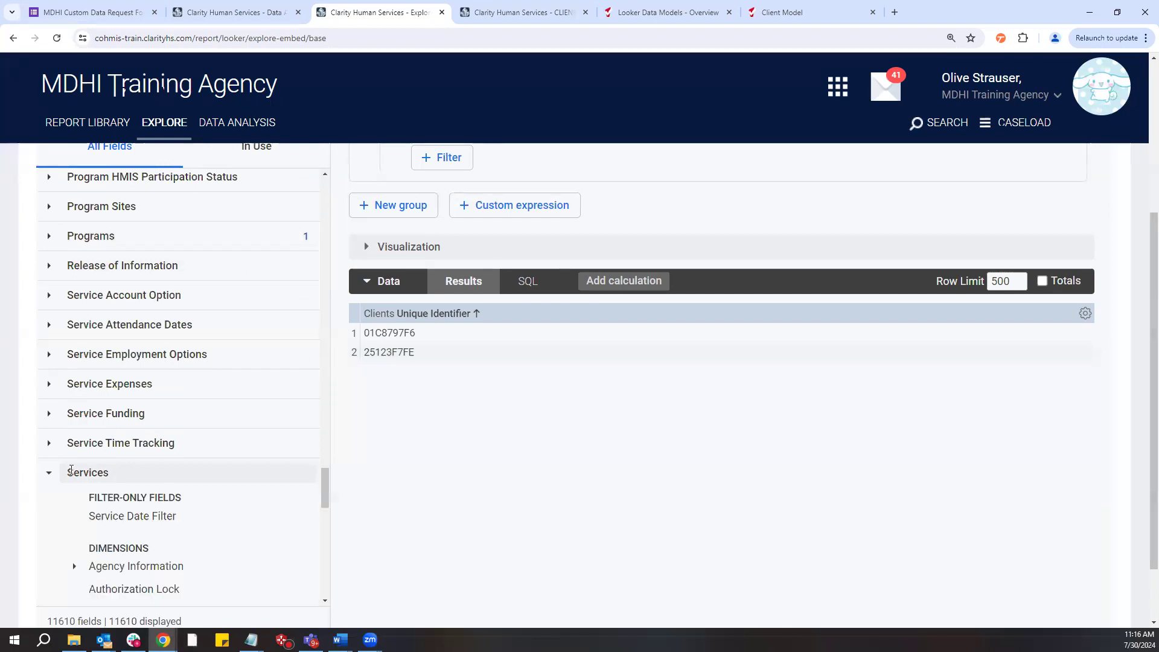
Look through the Services filter-only fields, dimensions and measures, paying attention to Name and Service Item Name
scroll(71, 483, "down", 1)
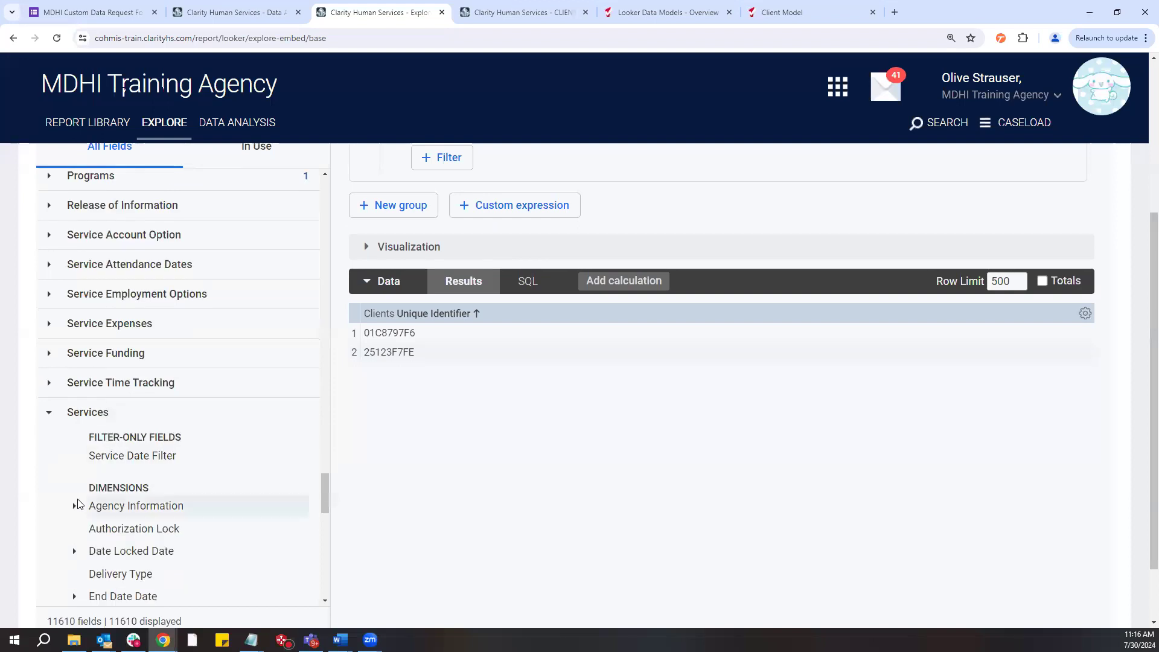
scroll(74, 501, "down", 1)
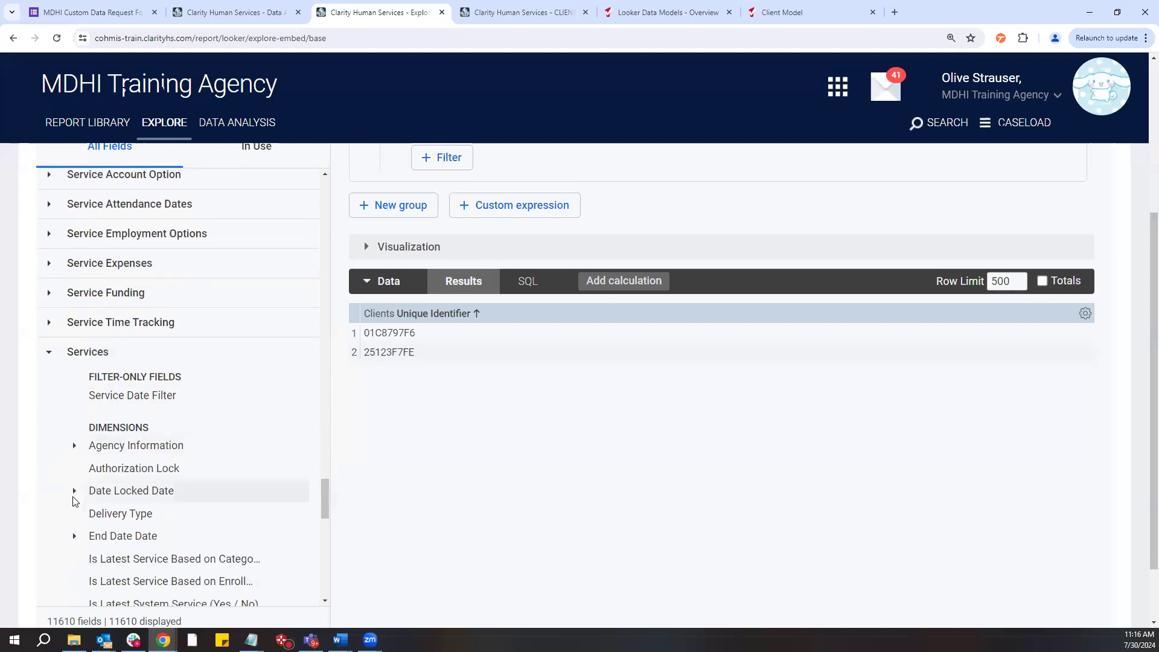
scroll(74, 501, "down", 2)
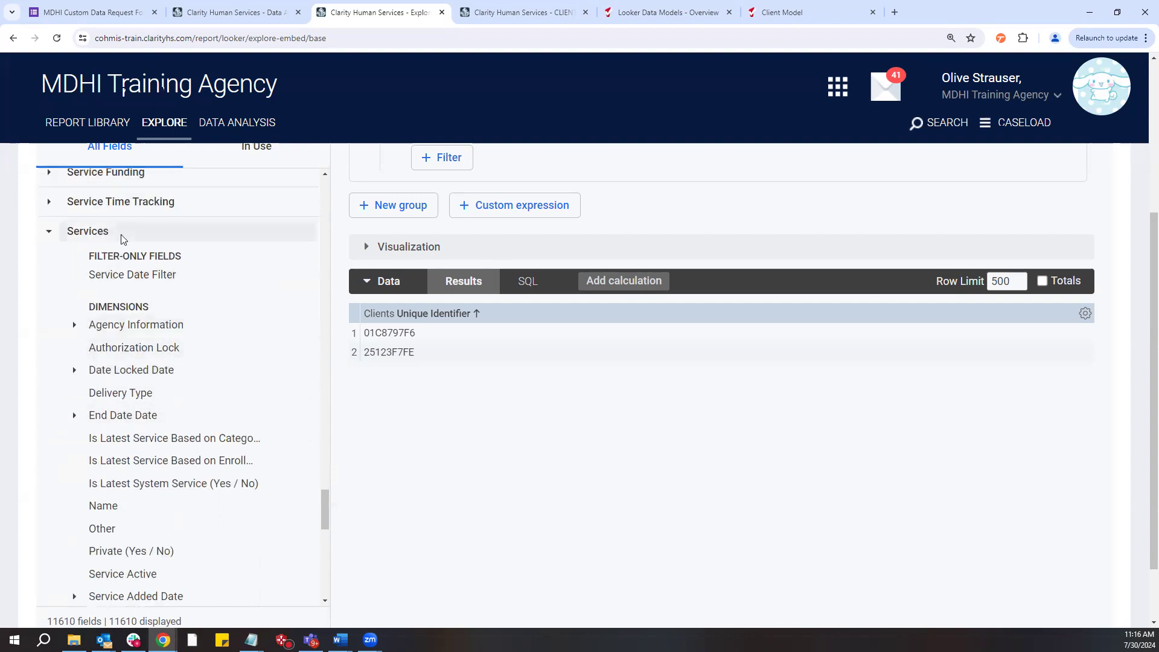
left_click_drag(119, 508, 85, 510)
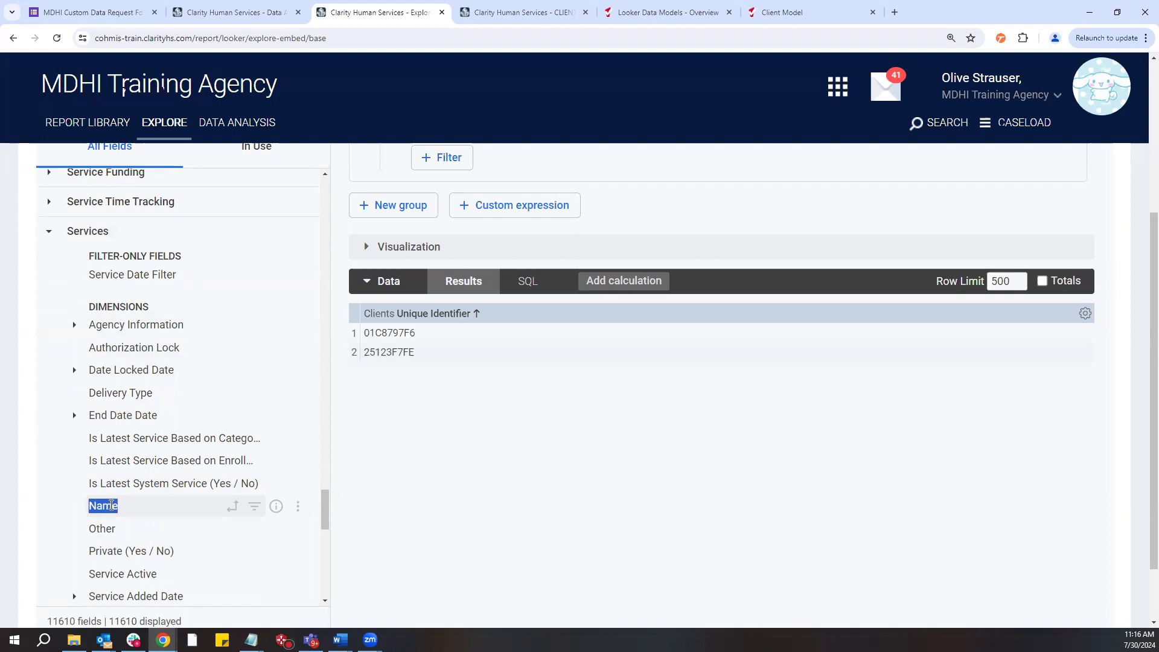
scroll(110, 504, "down", 1)
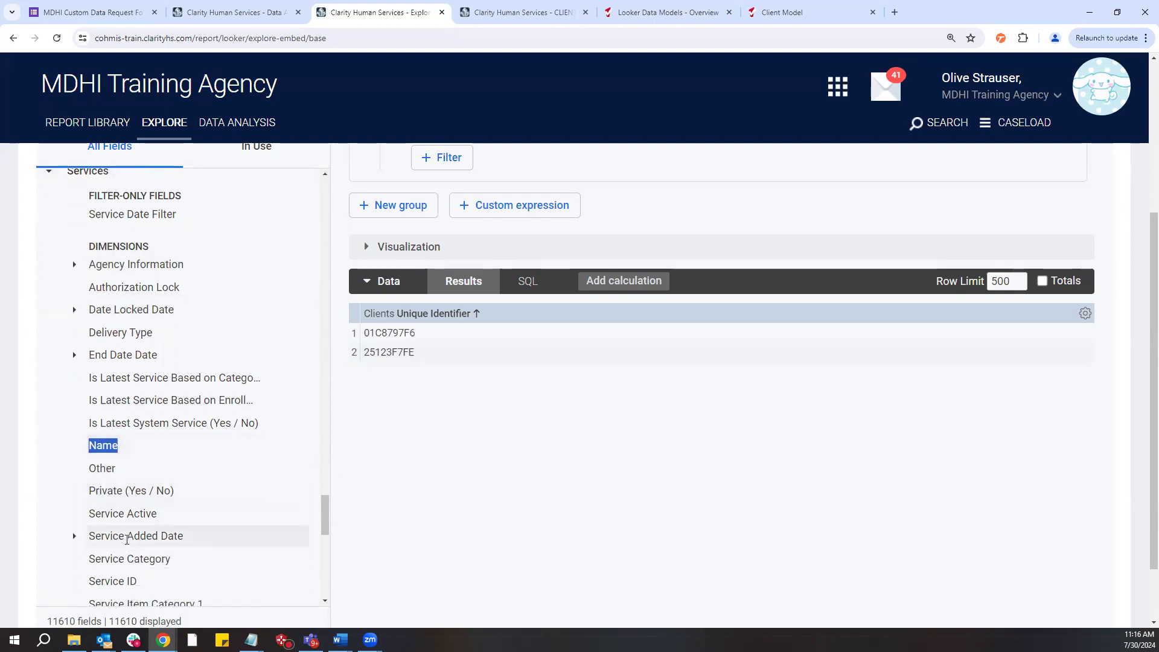
scroll(125, 539, "down", 4)
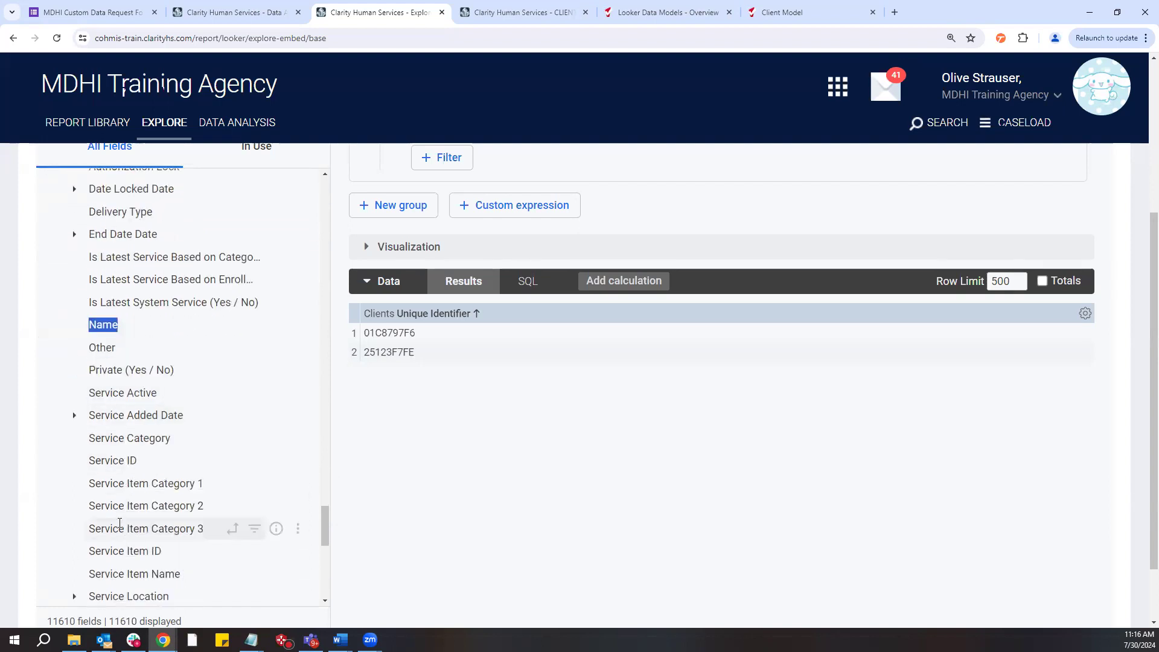
scroll(119, 527, "down", 1)
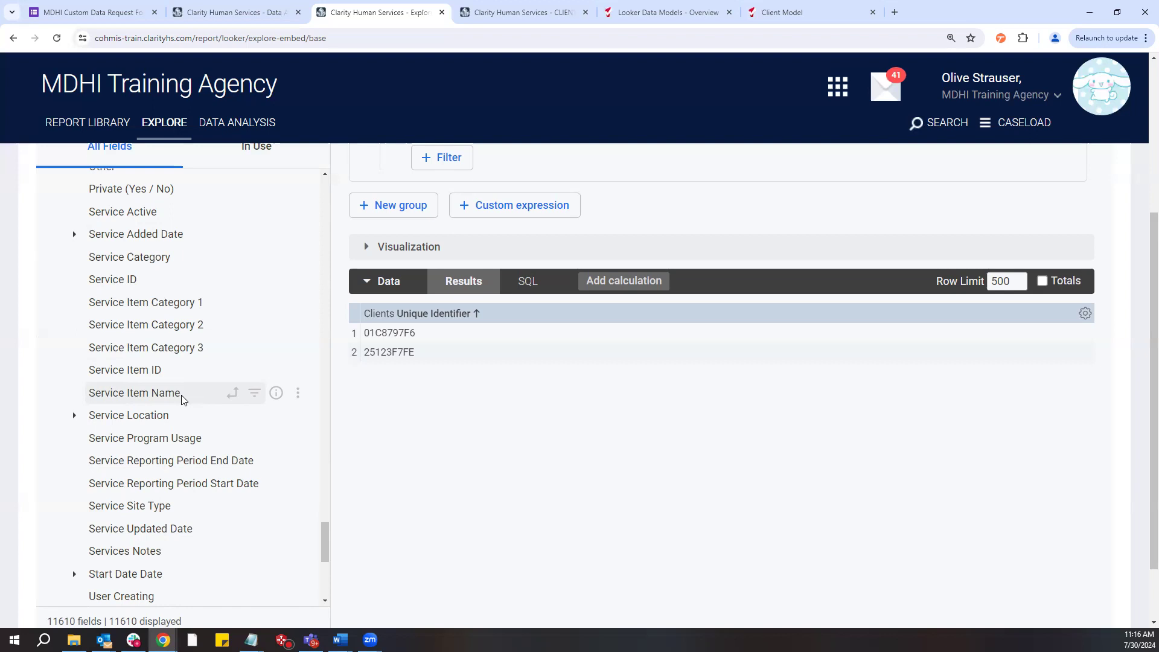
left_click_drag(181, 394, 95, 397)
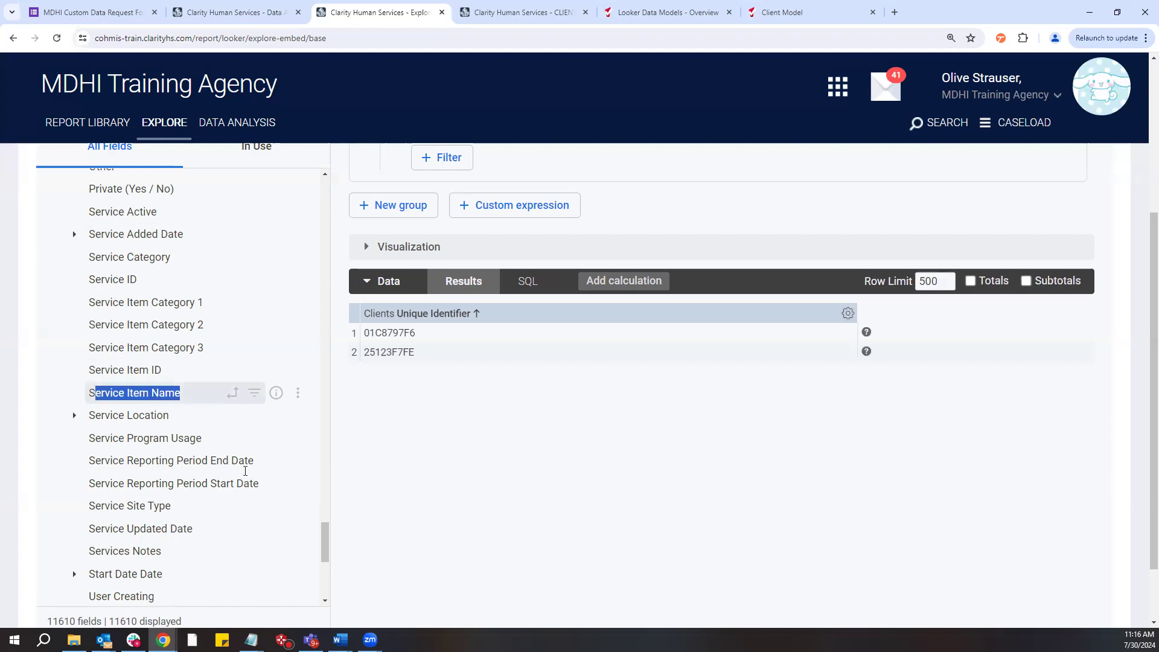
scroll(253, 471, "down", 3)
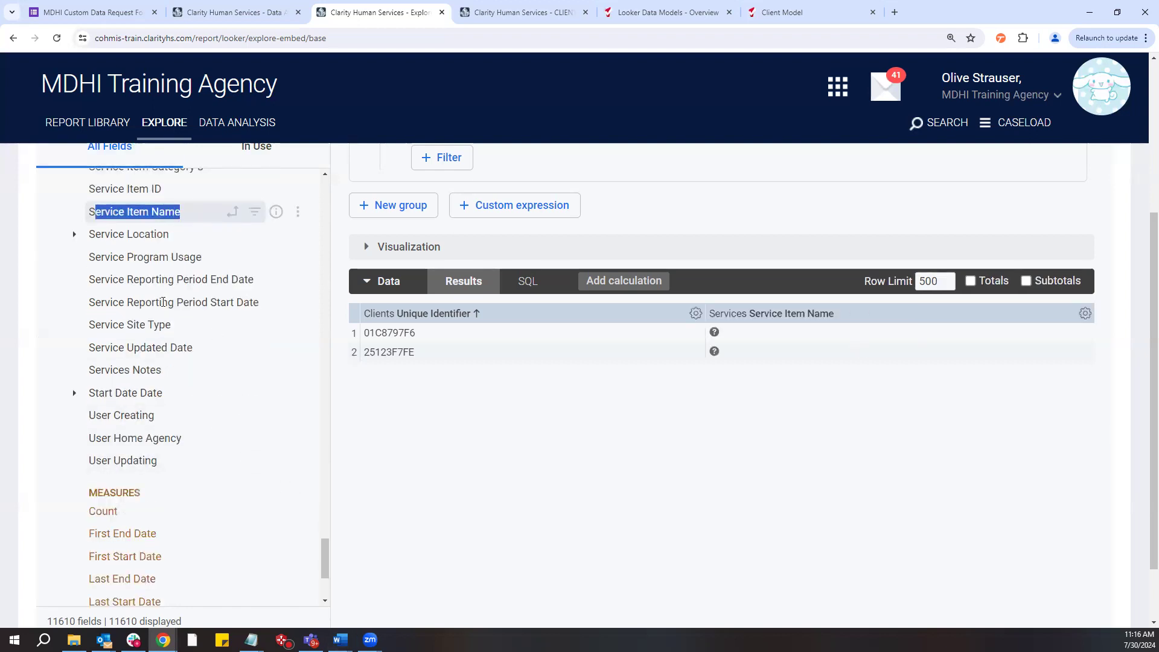
Expand the Update/Exit Screen field group at the end of the field list to show its dimensions
left_click_drag(327, 550, 326, 580)
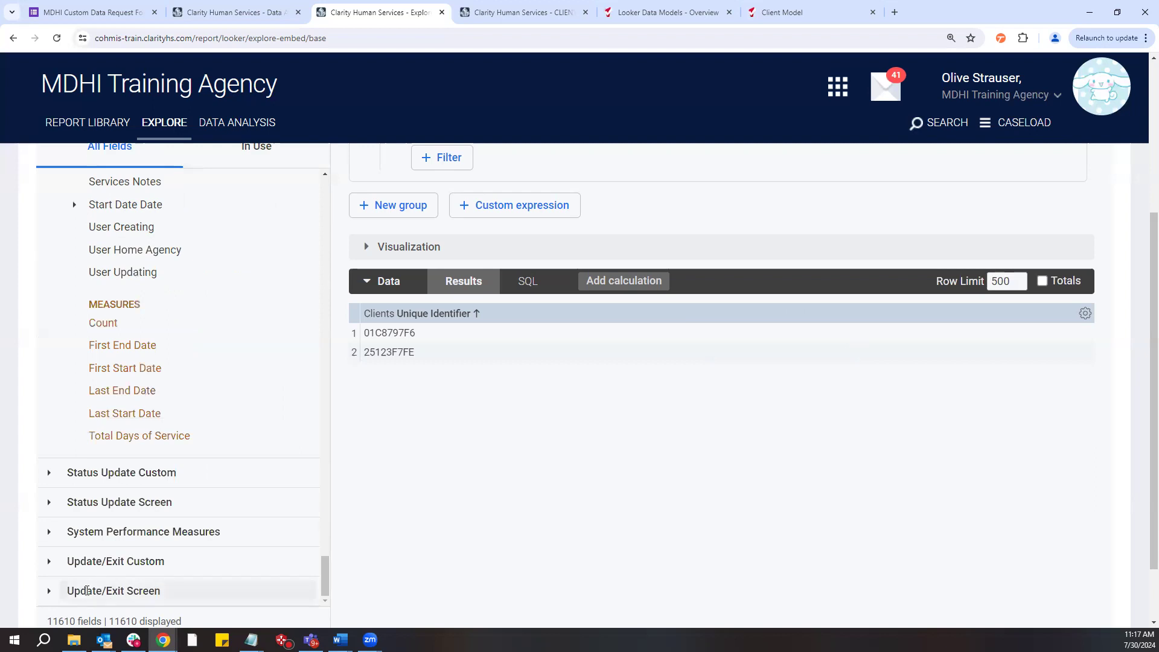
left_click_drag(74, 593, 186, 594)
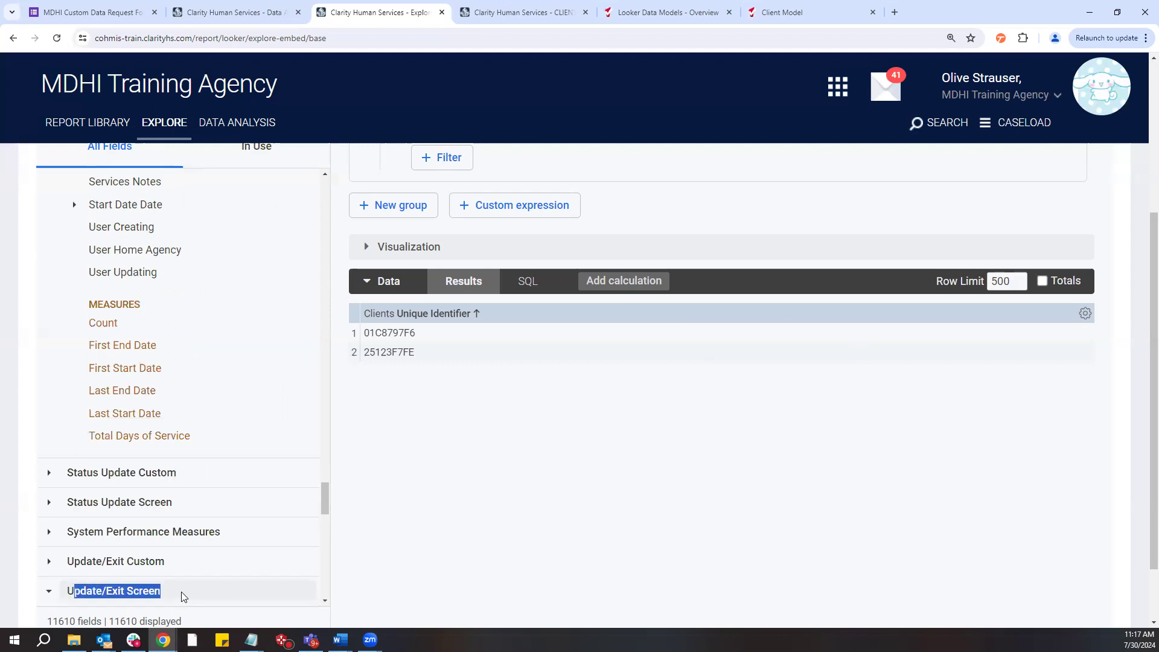
left_click(180, 592)
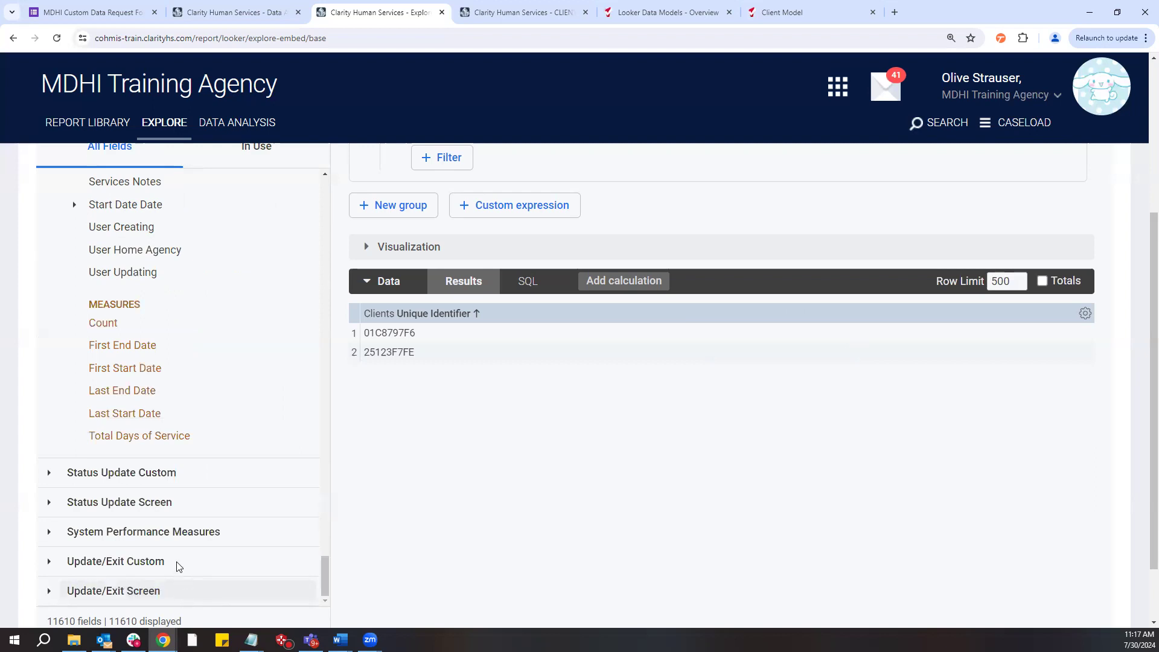
scroll(201, 582, "down", 1)
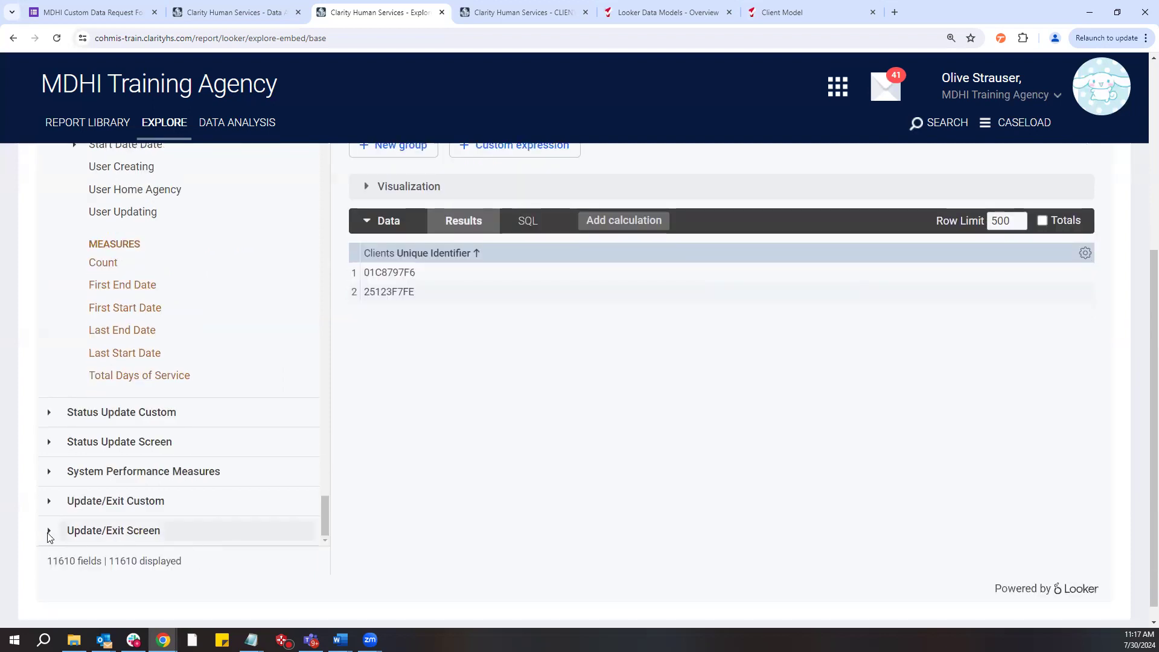
left_click(48, 533)
scroll(174, 493, "down", 2)
scroll(174, 493, "down", 2)
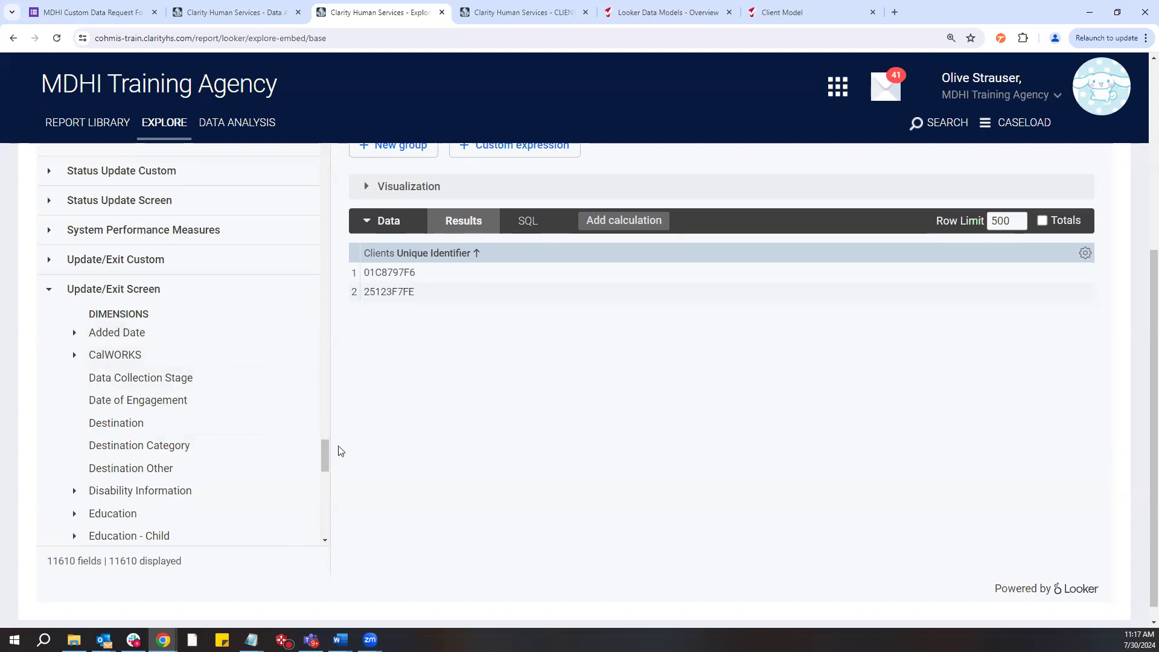
Add the Destination dimension from the Update/Exit Screen group to the report
left_click_drag(326, 453, 326, 458)
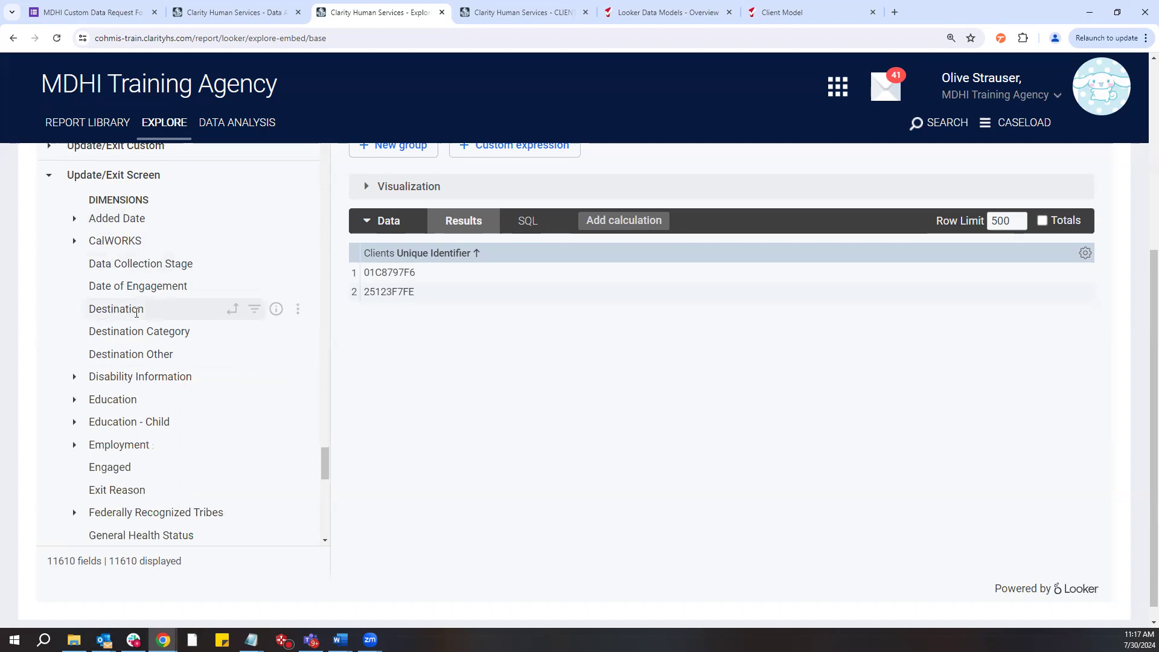
left_click_drag(146, 315, 89, 314)
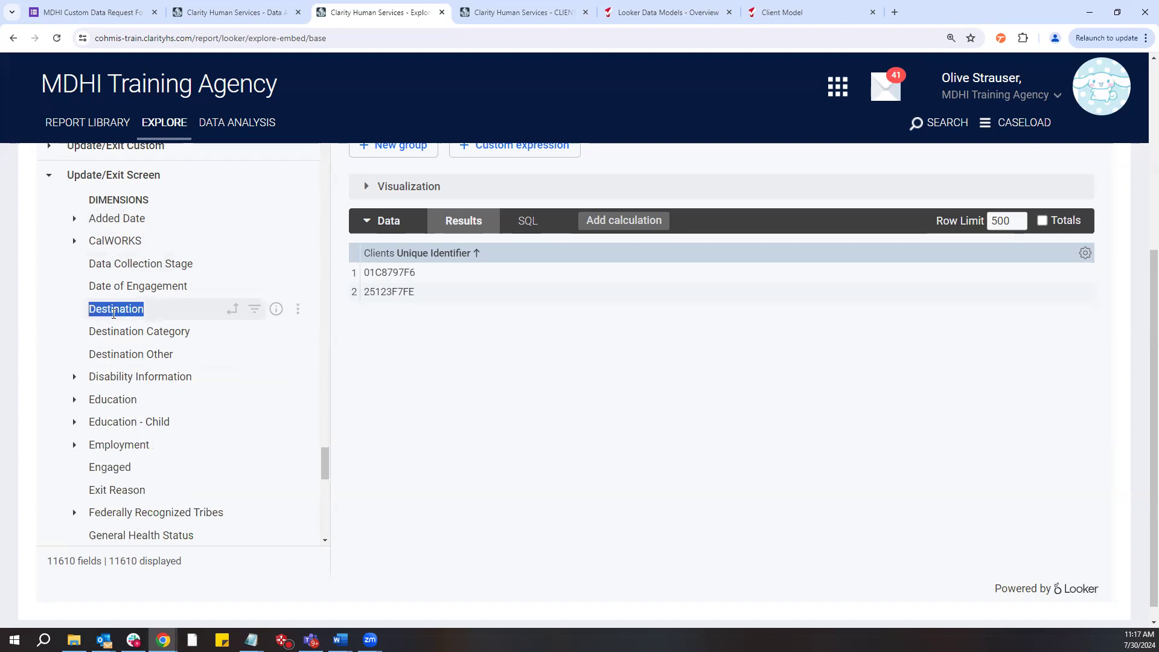
left_click(162, 315)
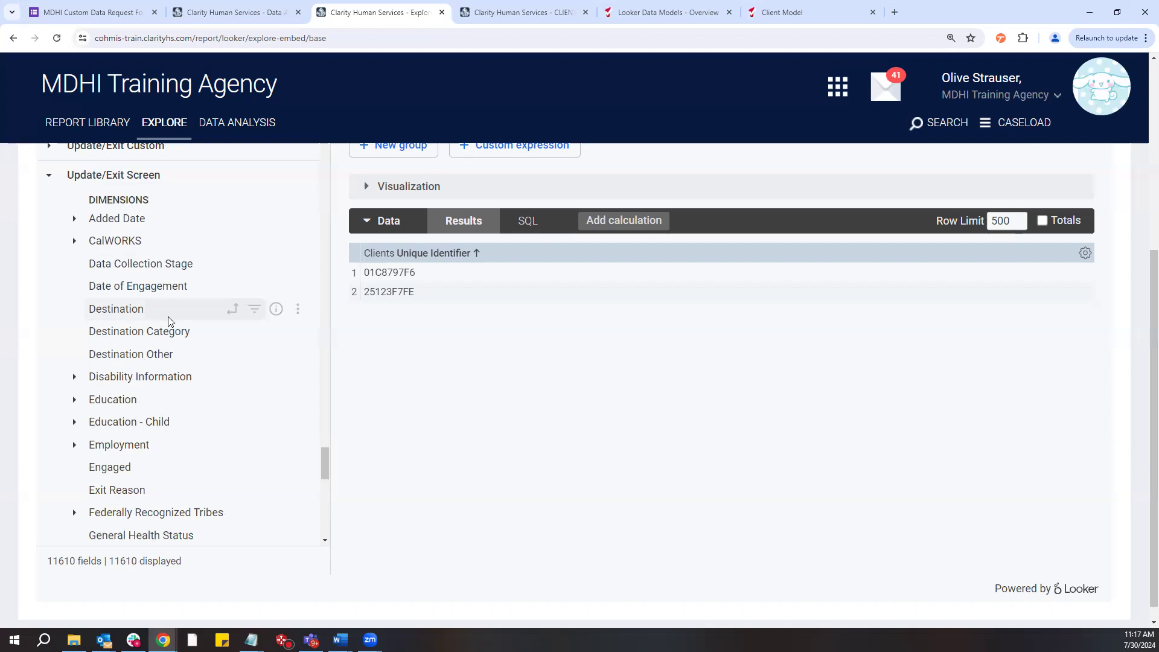
left_click(168, 321)
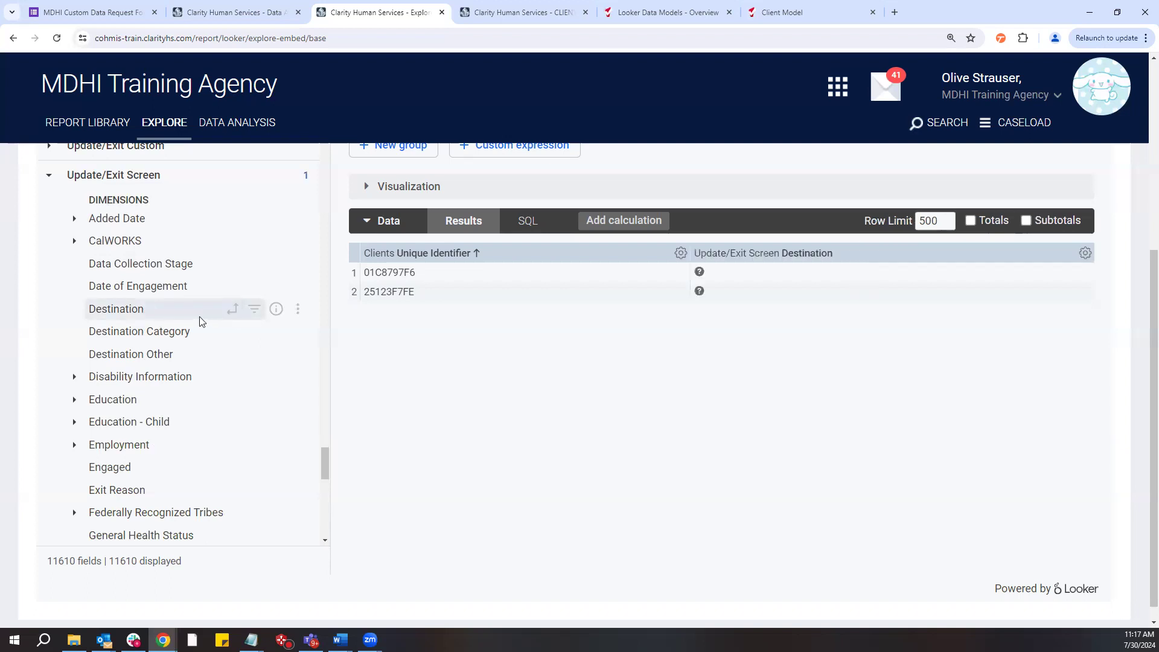
Look through the remaining Update/Exit Screen dimensions and measures
scroll(181, 356, "down", 2)
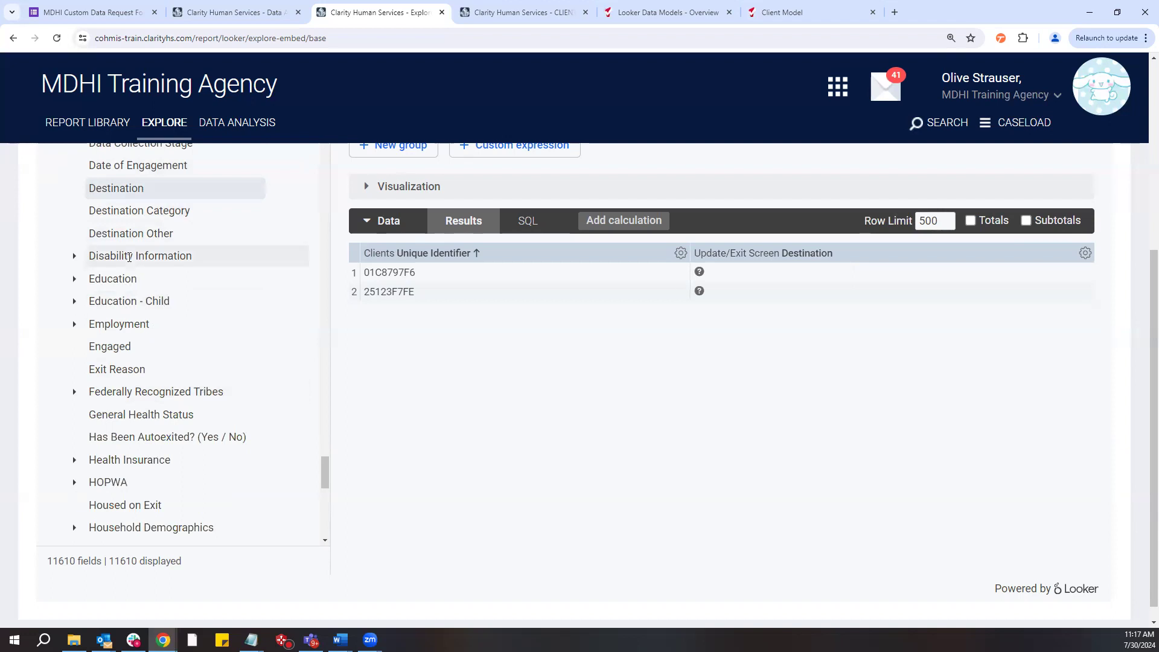
scroll(125, 323, "down", 1)
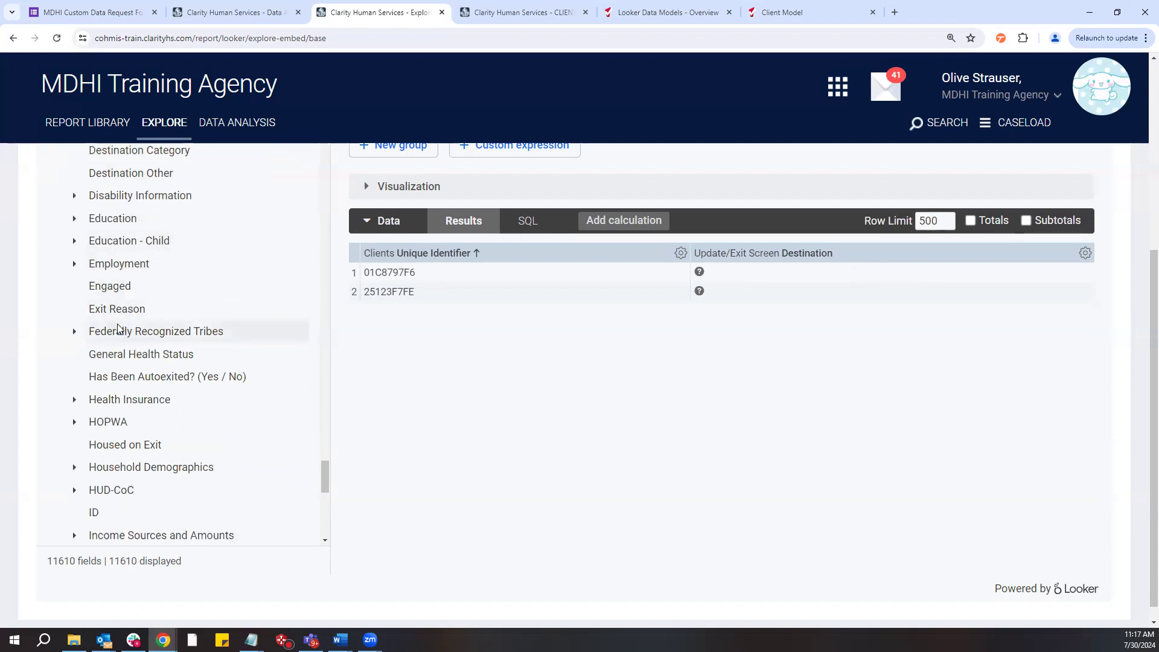
scroll(120, 320, "down", 1)
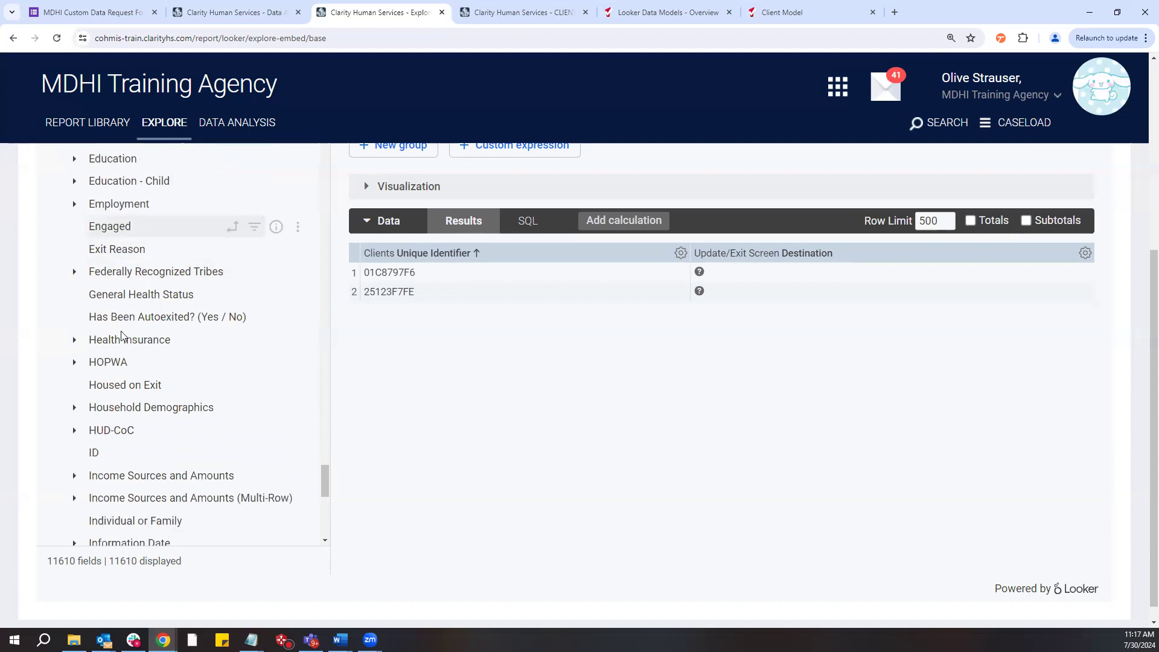
scroll(122, 340, "down", 2)
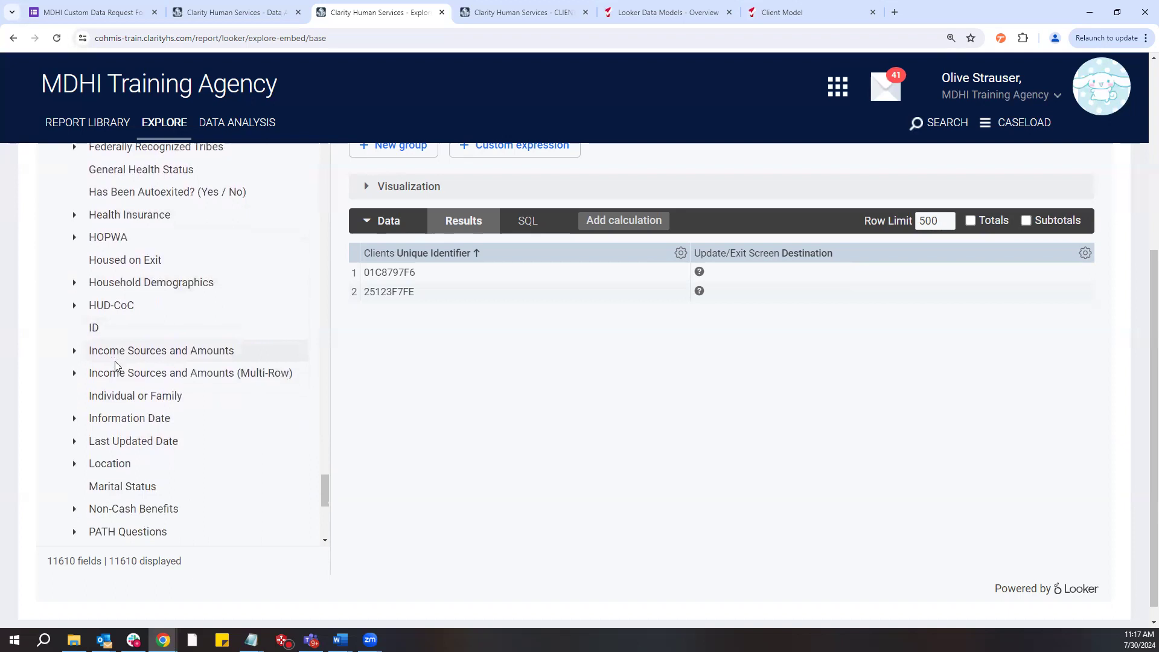
scroll(114, 361, "down", 1)
scroll(116, 363, "down", 3)
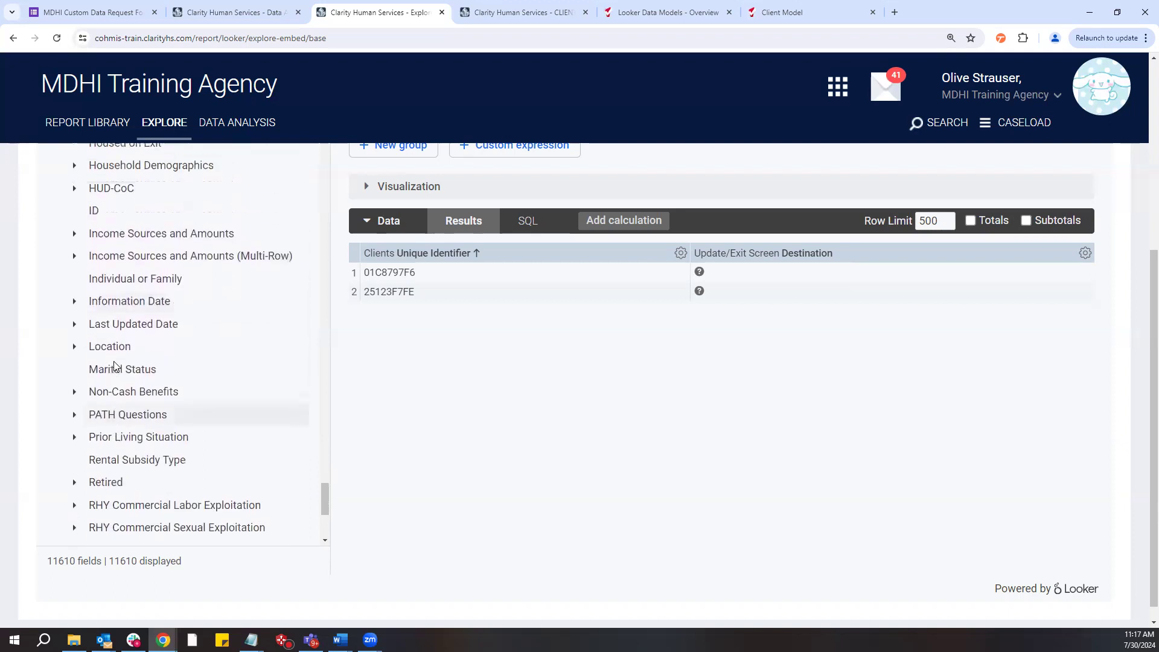
scroll(115, 362, "down", 2)
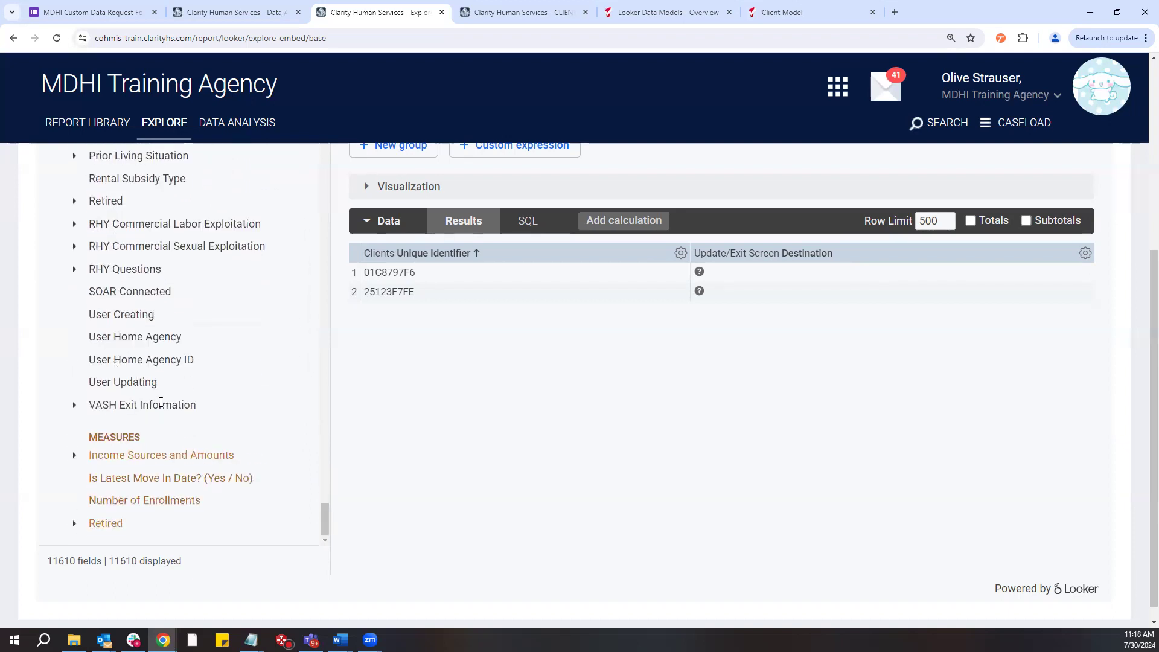
Remove the Programs Name filter from the report, keeping only the required Reporting Period Filter
left_click_drag(324, 526, 327, 438)
left_click(139, 499)
left_click_drag(324, 501, 327, 153)
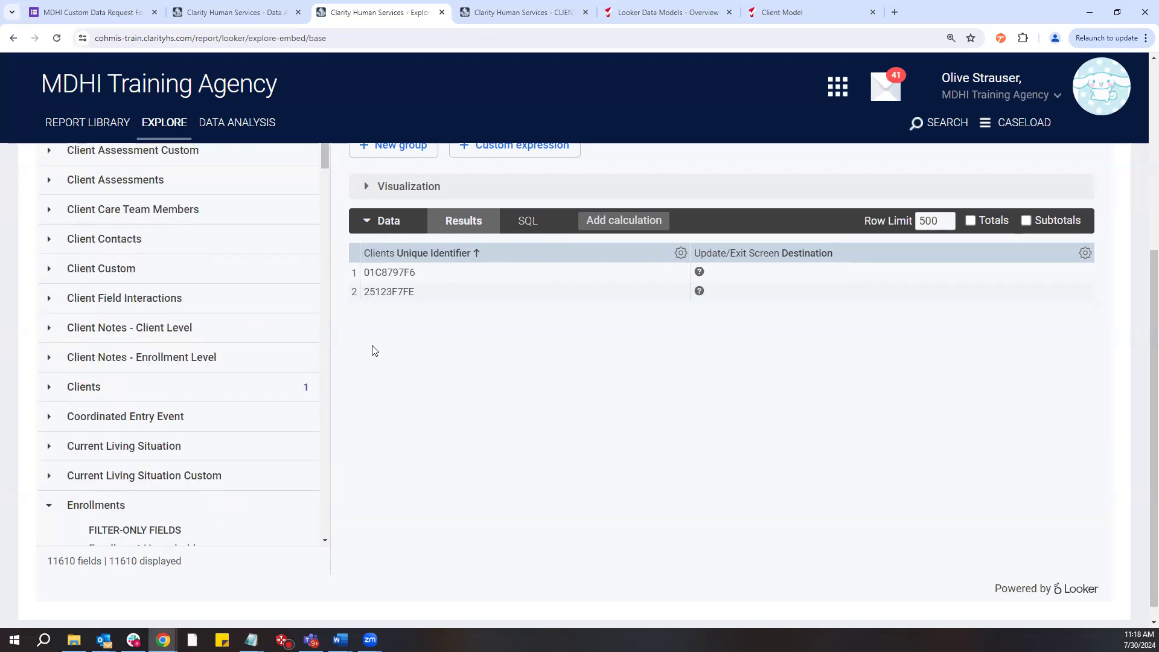
scroll(371, 345, "up", 4)
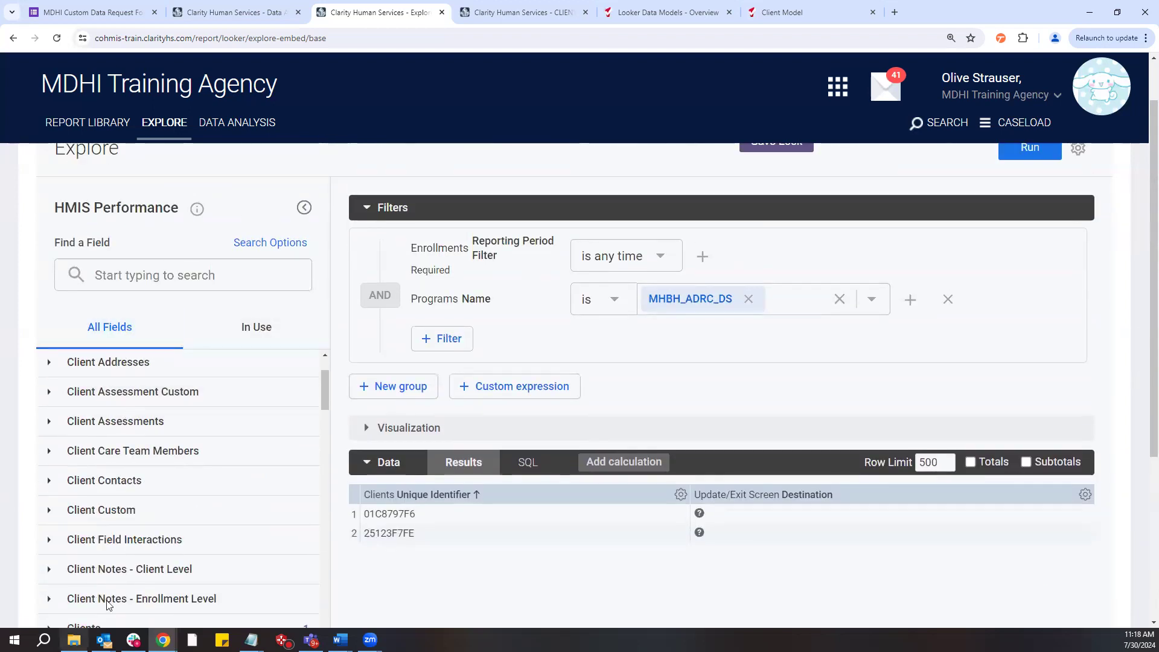
scroll(111, 392, "down", 1)
left_click(110, 277)
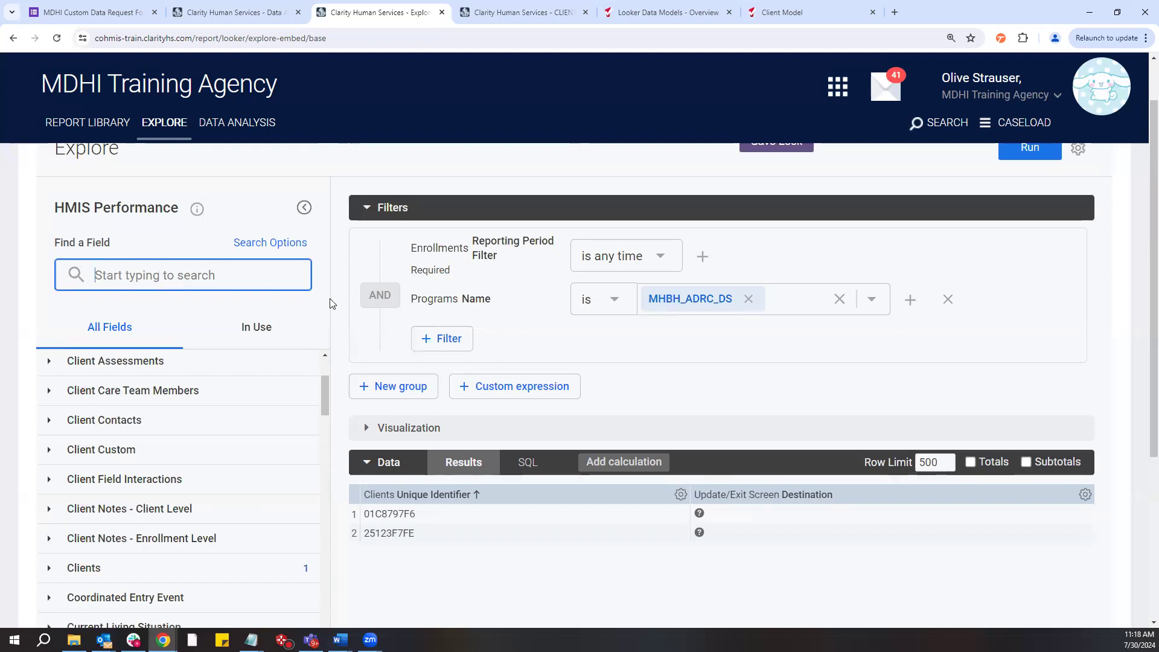
scroll(330, 300, "up", 1)
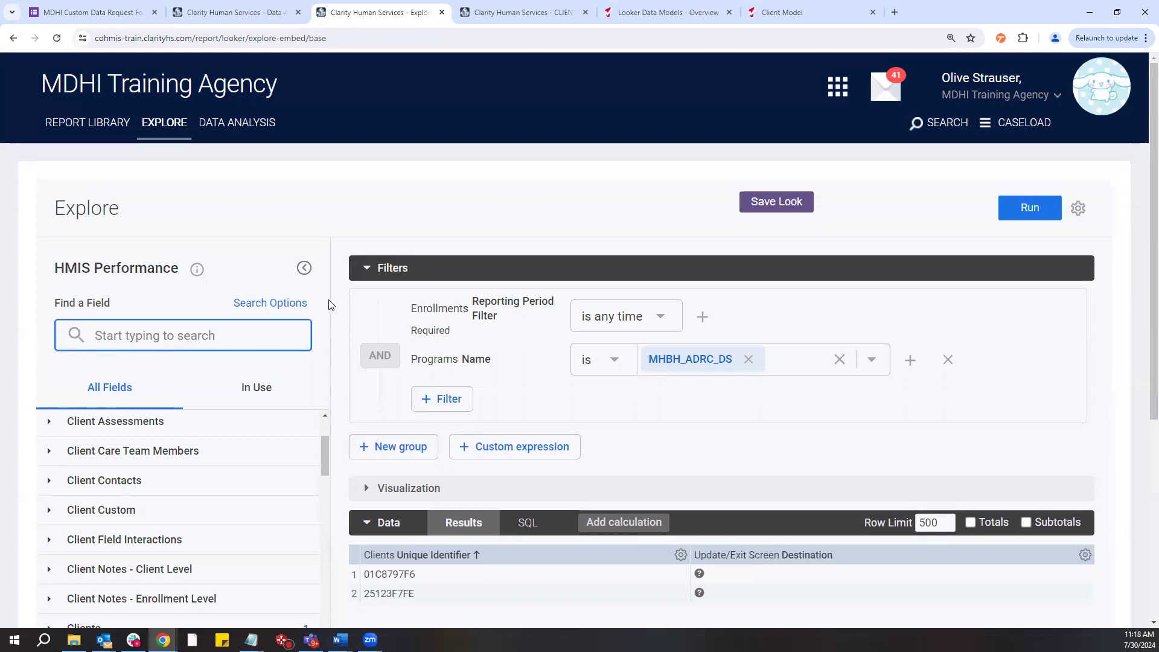
left_click(948, 360)
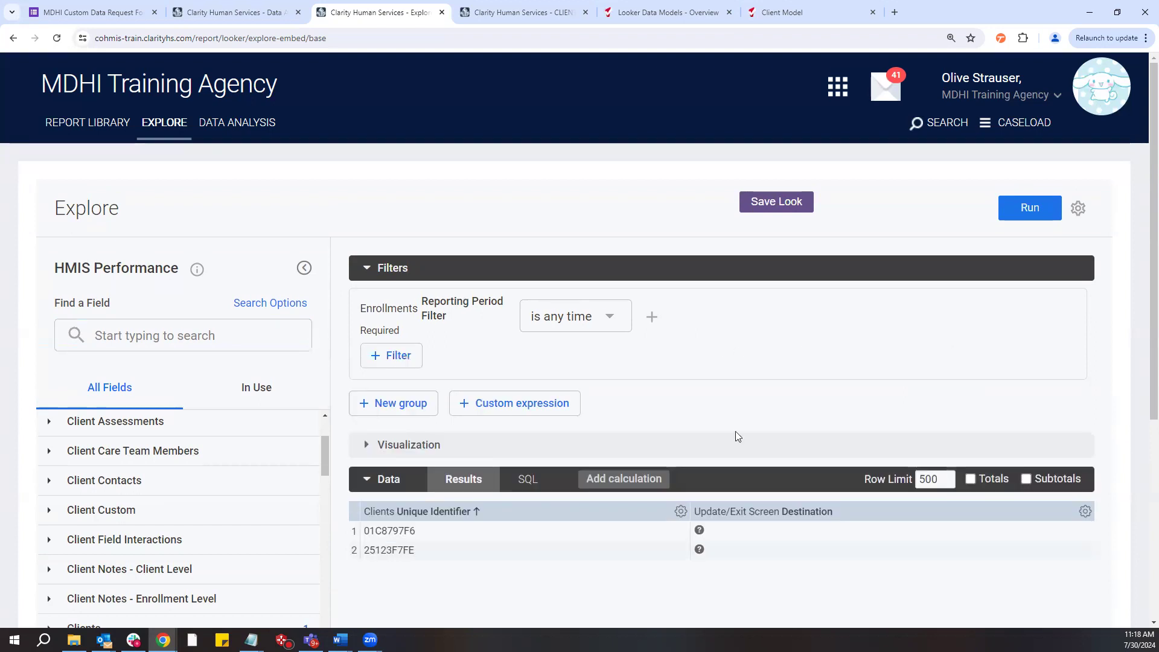
Remove the Clients Unique Identifier and Update/Exit Screen Destination columns from the report data
scroll(606, 345, "down", 1)
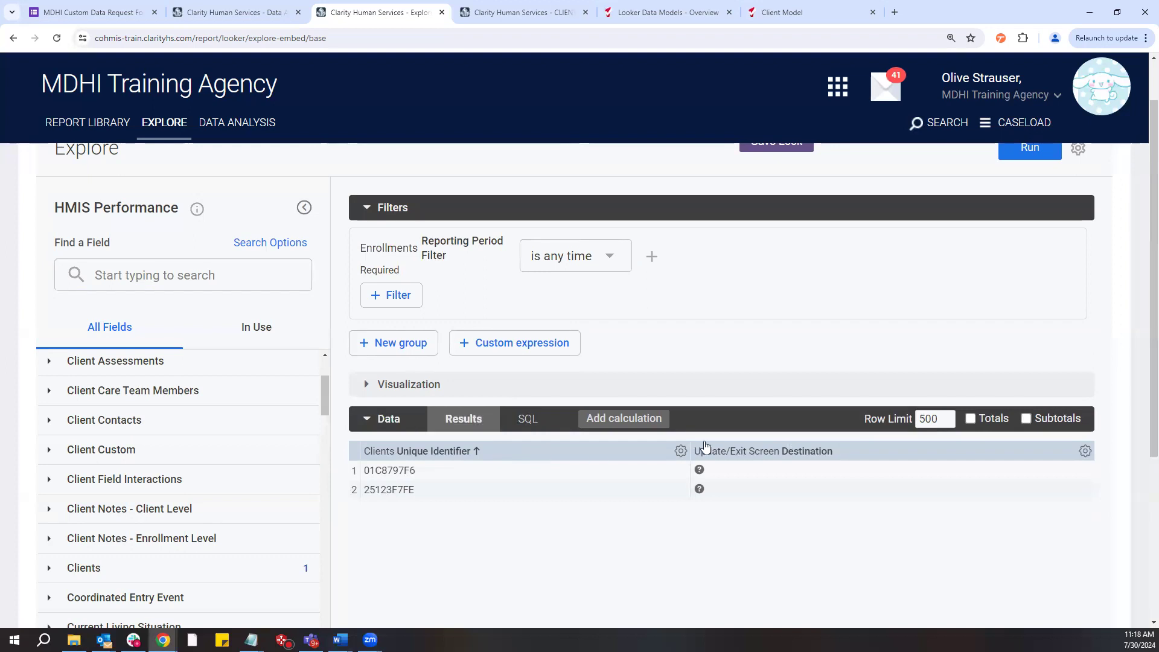
left_click(681, 451)
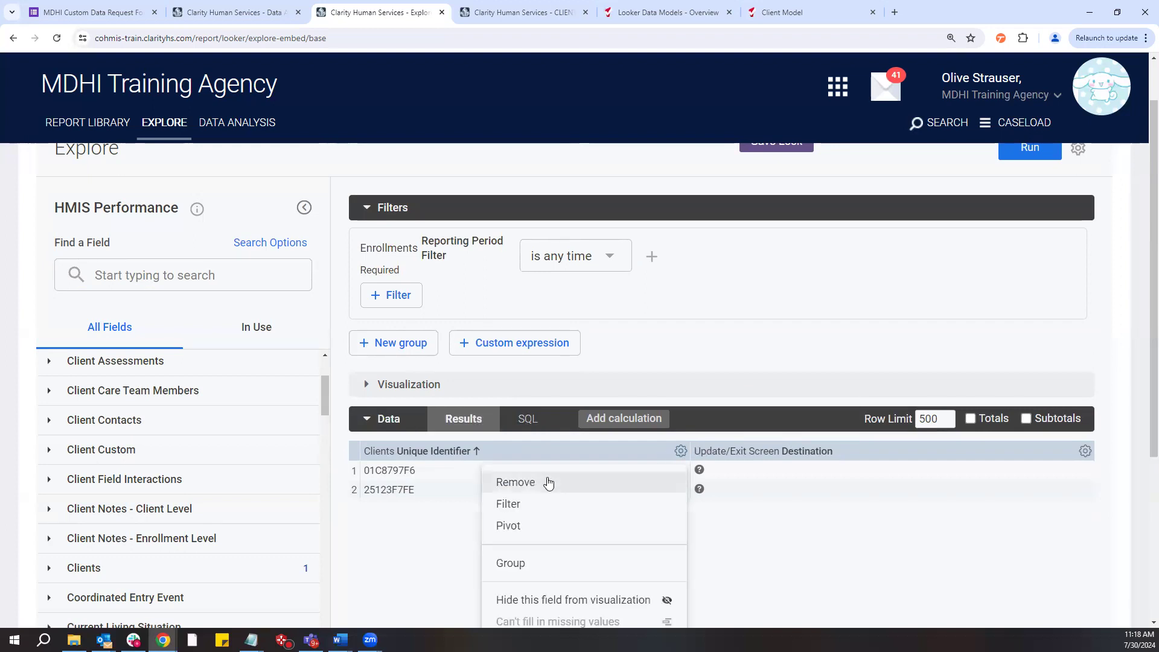
left_click(863, 433)
left_click(1084, 453)
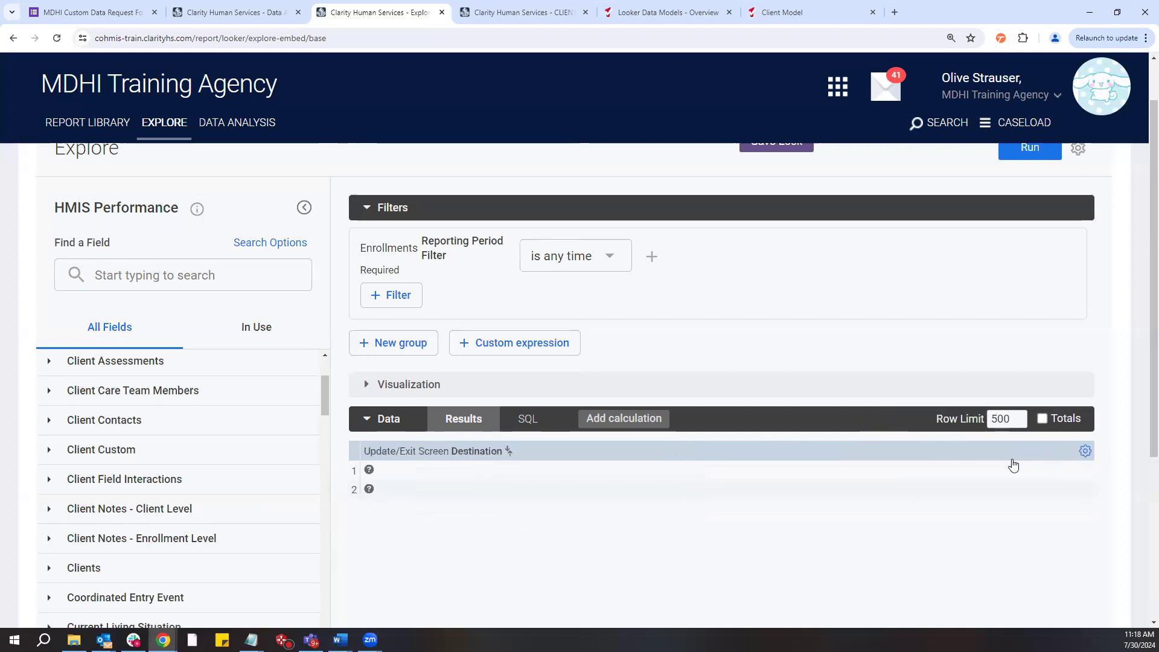
left_click(1084, 450)
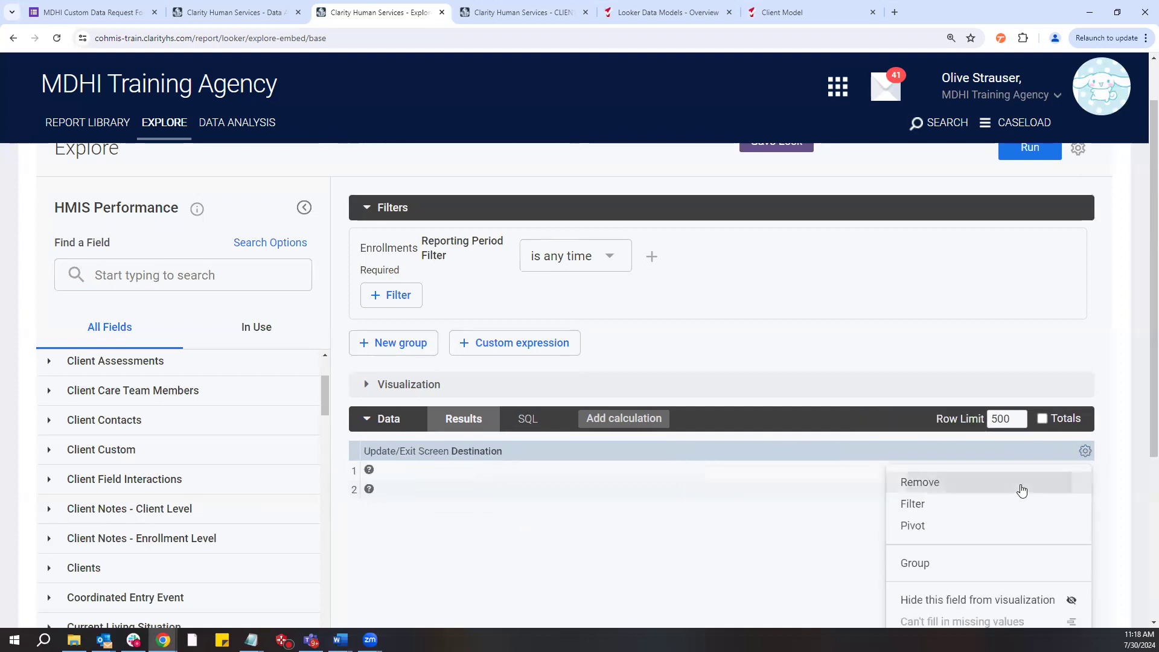
left_click(653, 402)
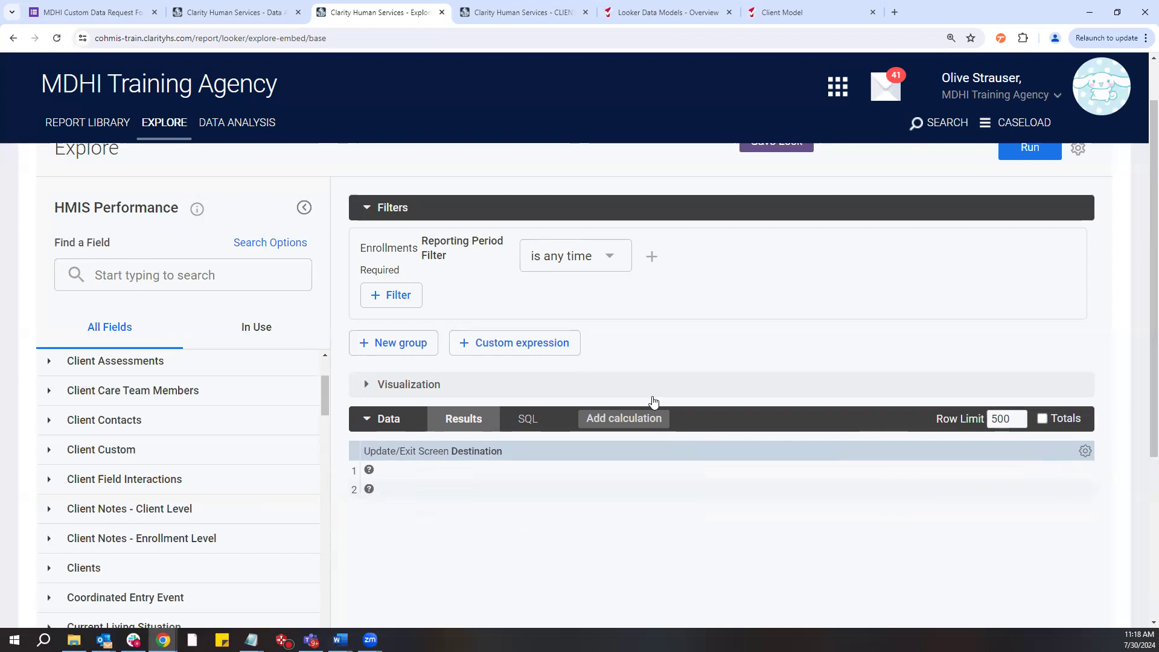
Switch to the Data Request document in Word, read the Report request on RRH move-ins, and return to the Clarity explore
mouse_move(340, 640)
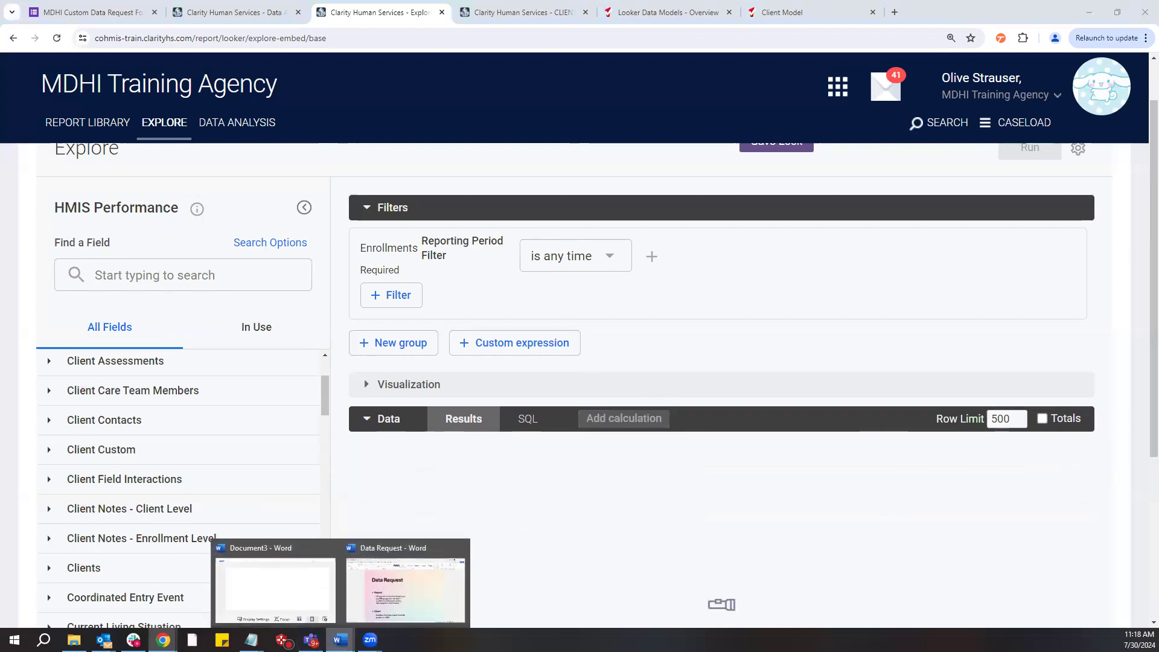
left_click(394, 605)
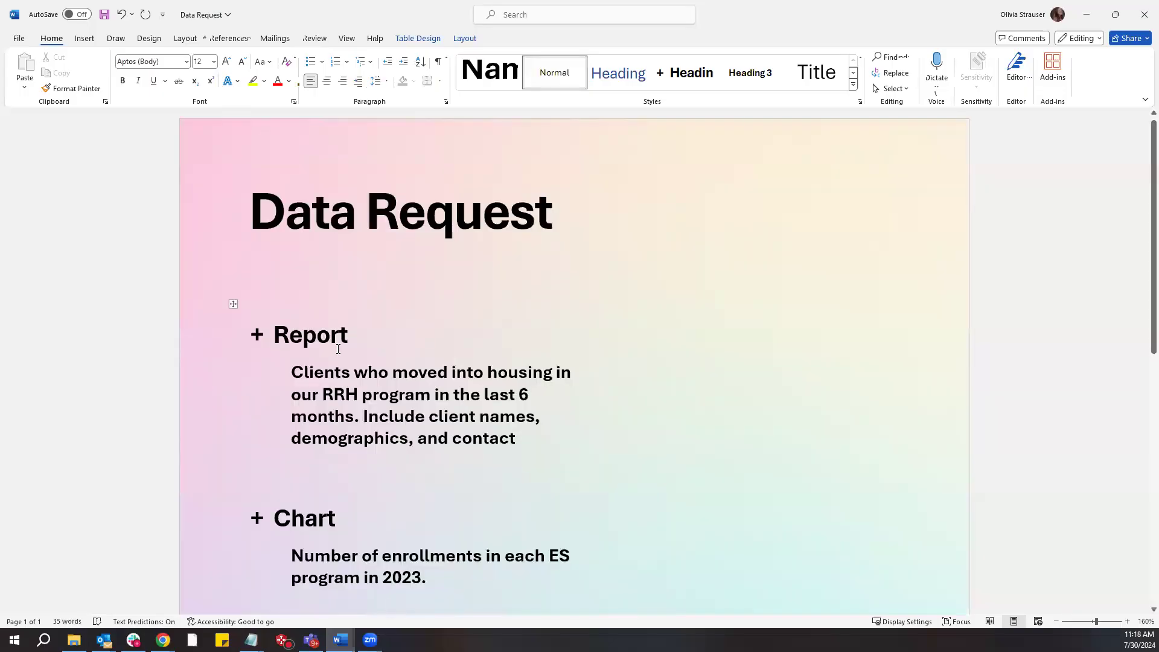
scroll(338, 349, "down", 1)
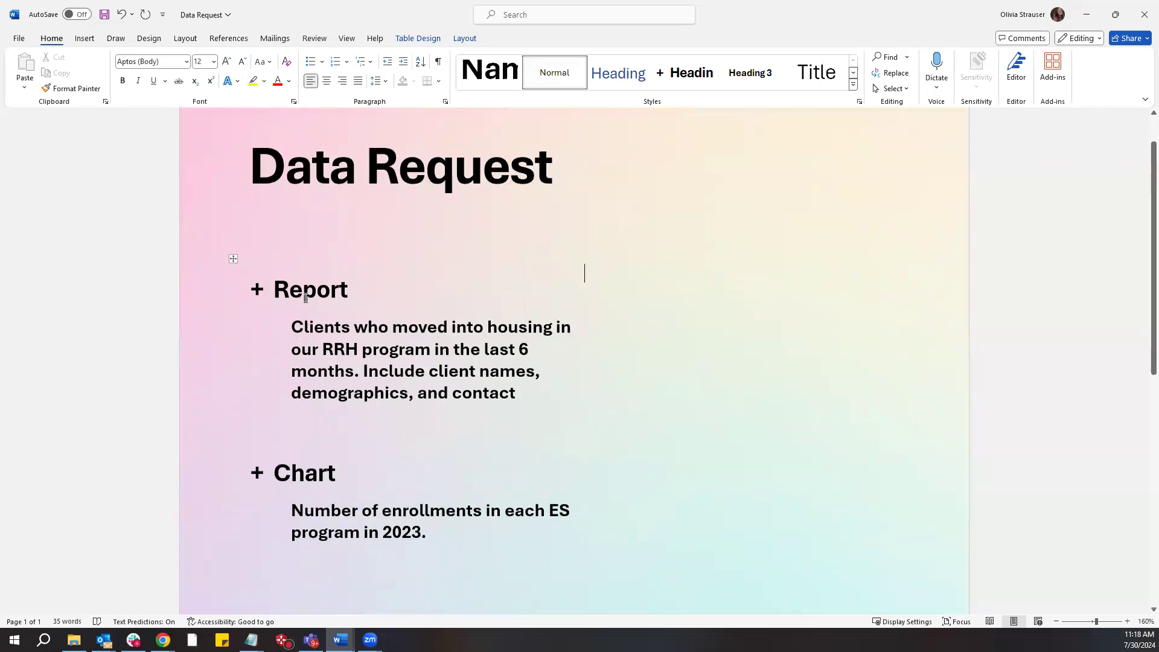
triple_click(347, 285)
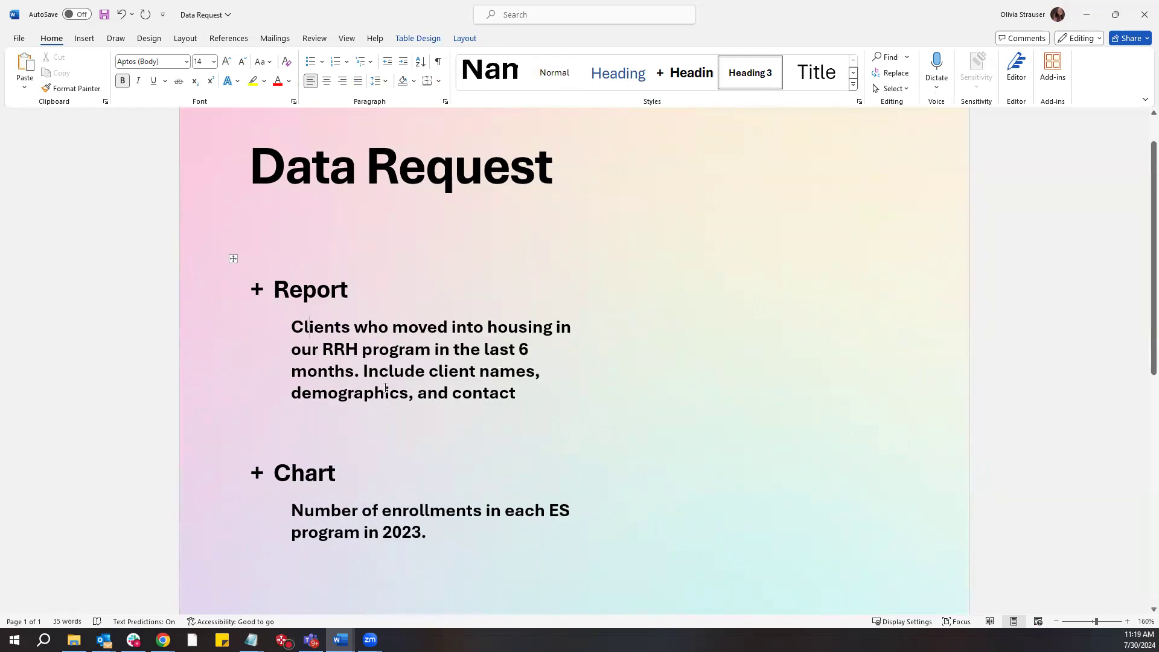
left_click(1084, 18)
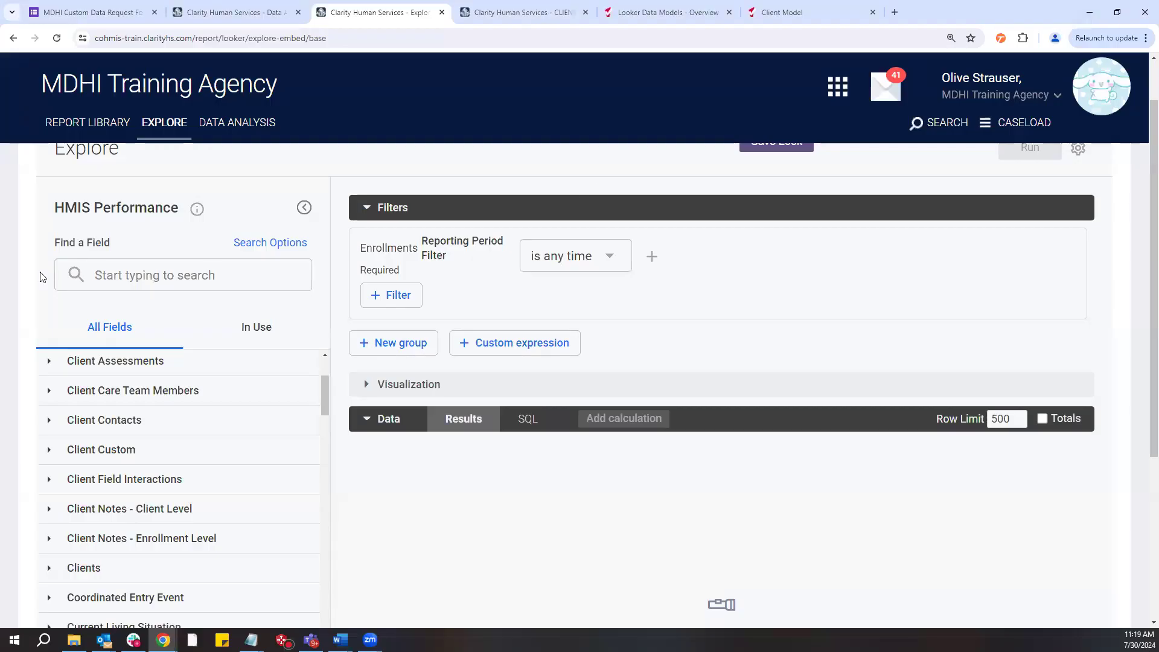
Add the First Name and Last Name dimensions from the Clients group and place the Last Name column before First Name
scroll(204, 444, "down", 1)
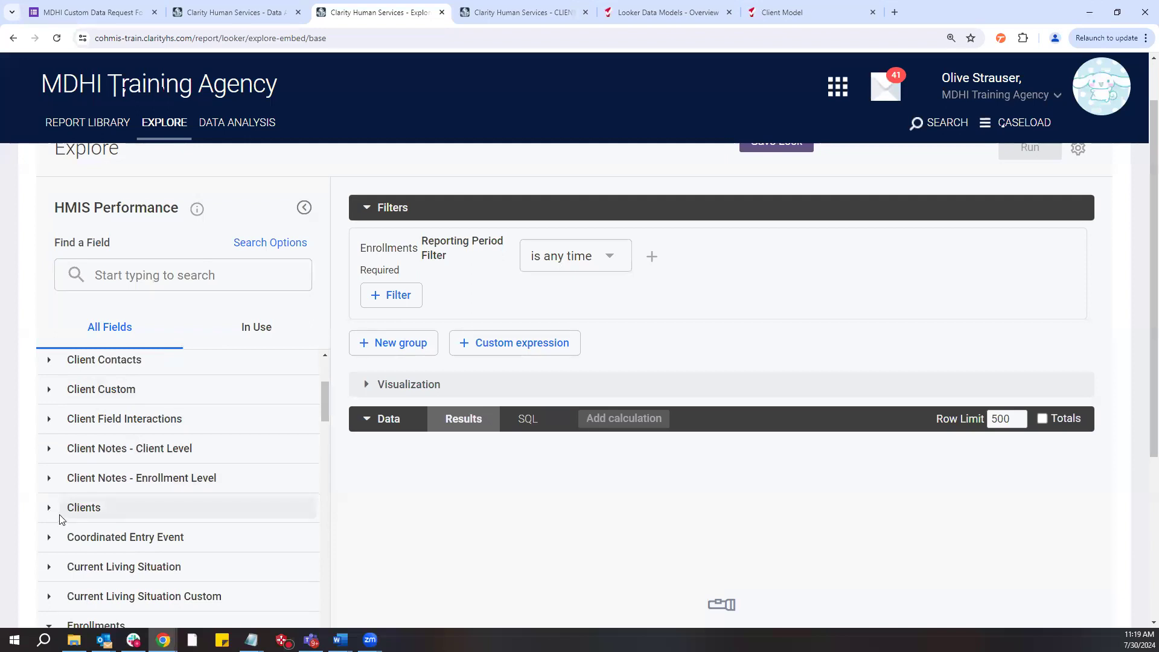
left_click(61, 513)
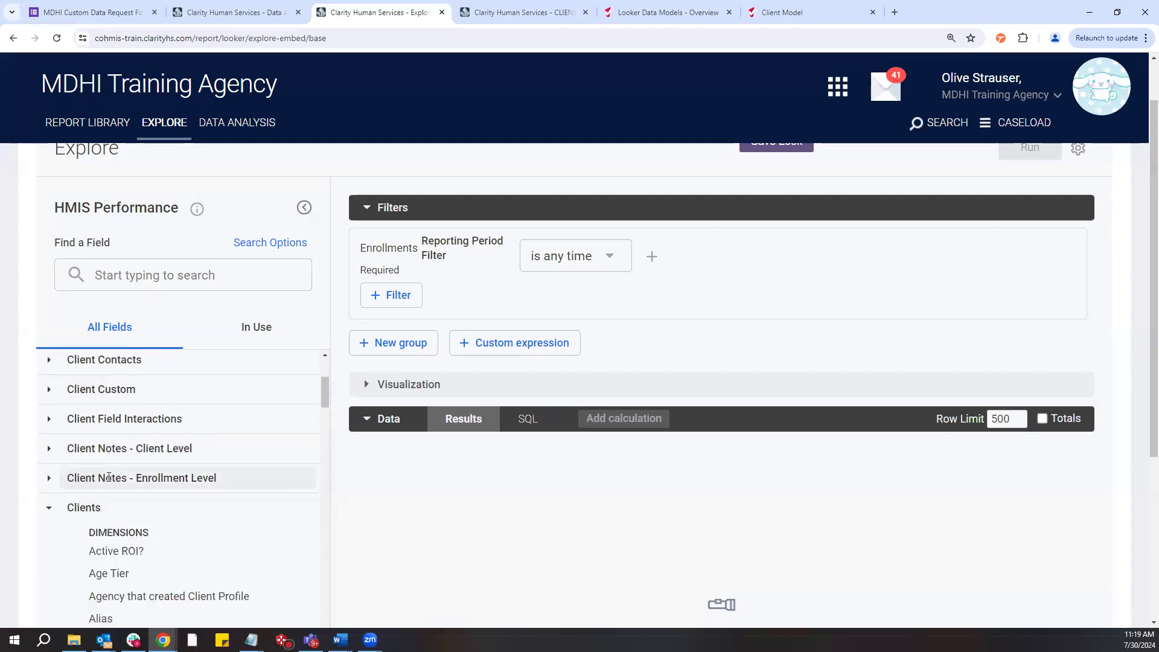
scroll(91, 495, "down", 2)
scroll(109, 477, "down", 1)
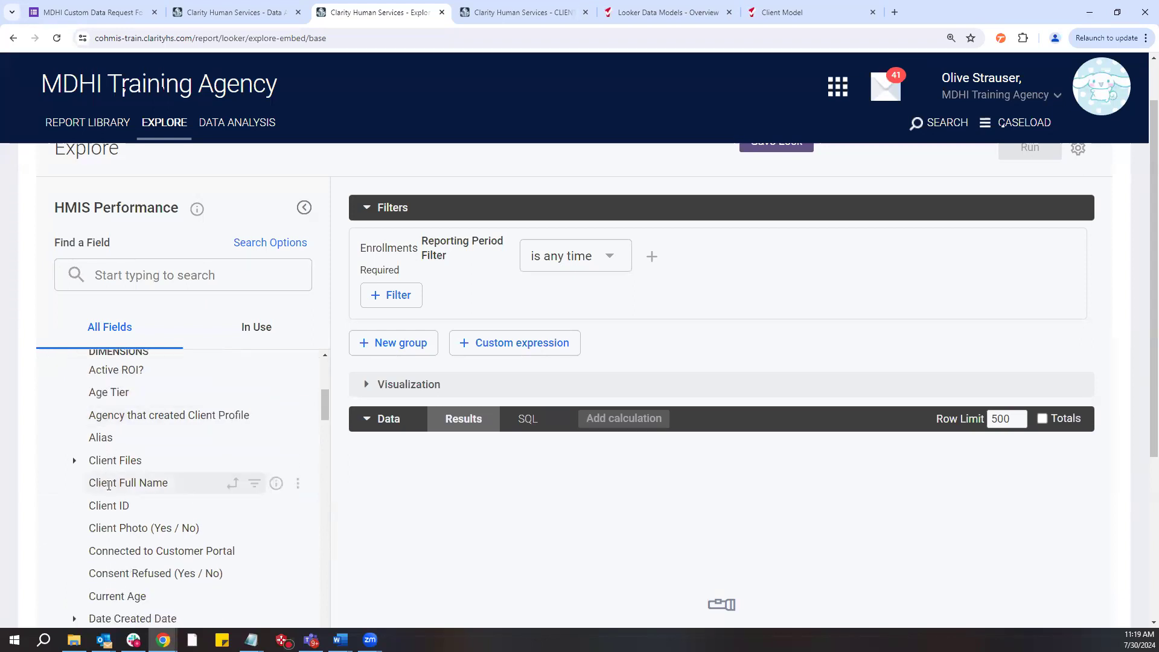
scroll(108, 485, "down", 5)
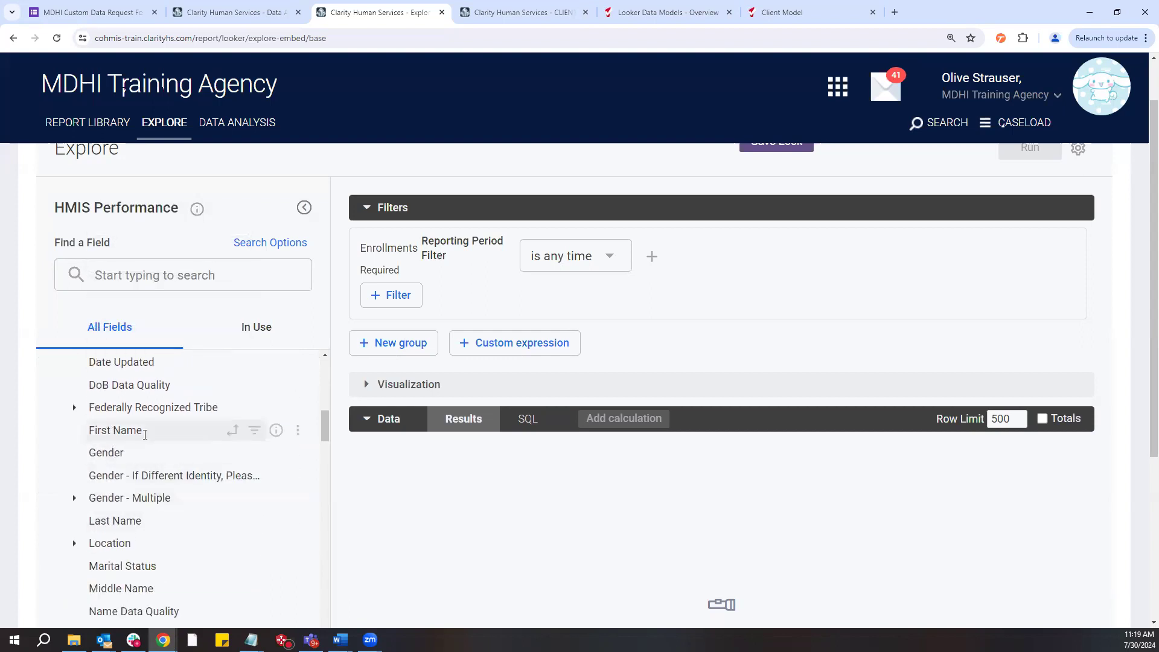
left_click(169, 429)
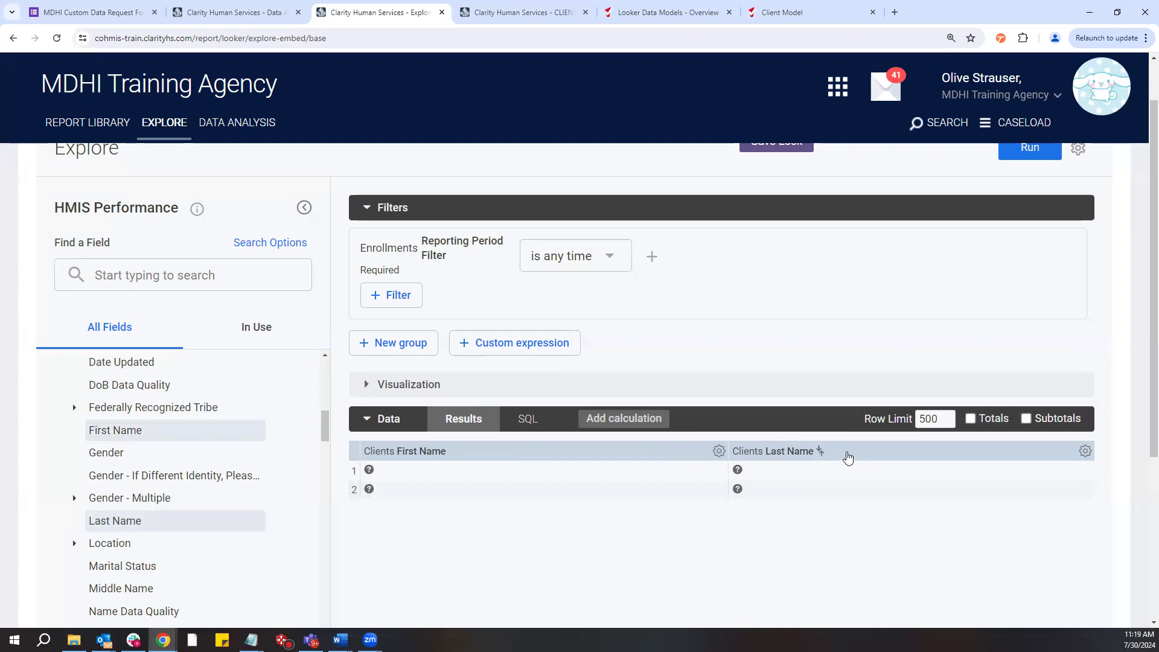
left_click_drag(850, 454, 447, 462)
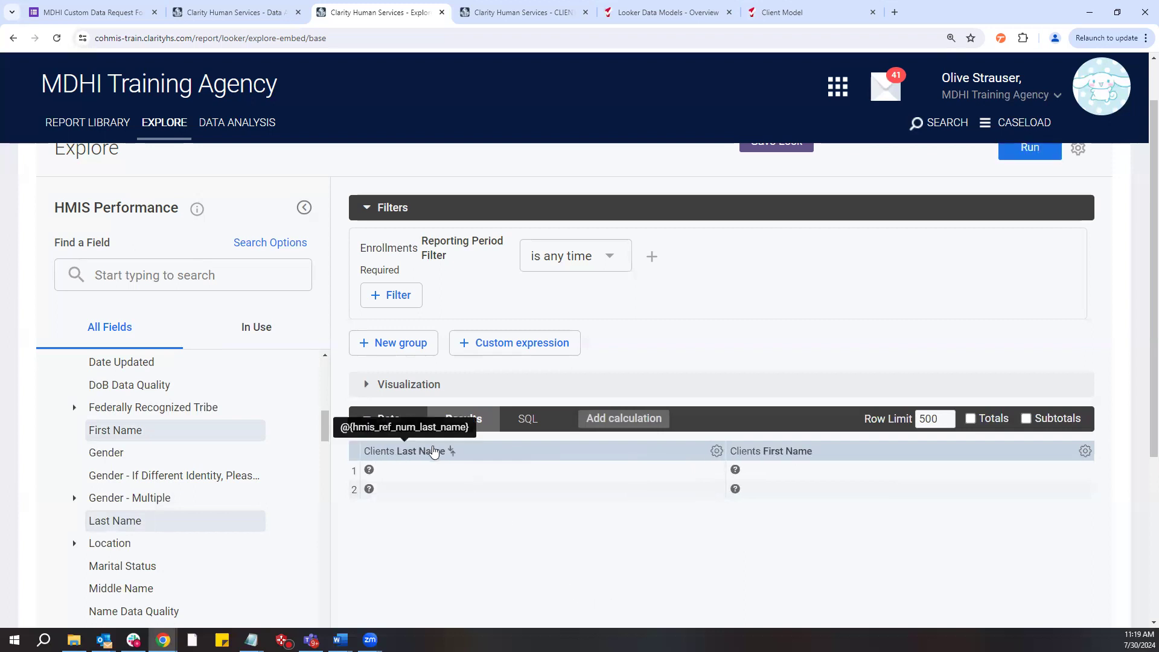
Add the Current Age and Gender dimensions from the Clients group to the report
mouse_move(183, 435)
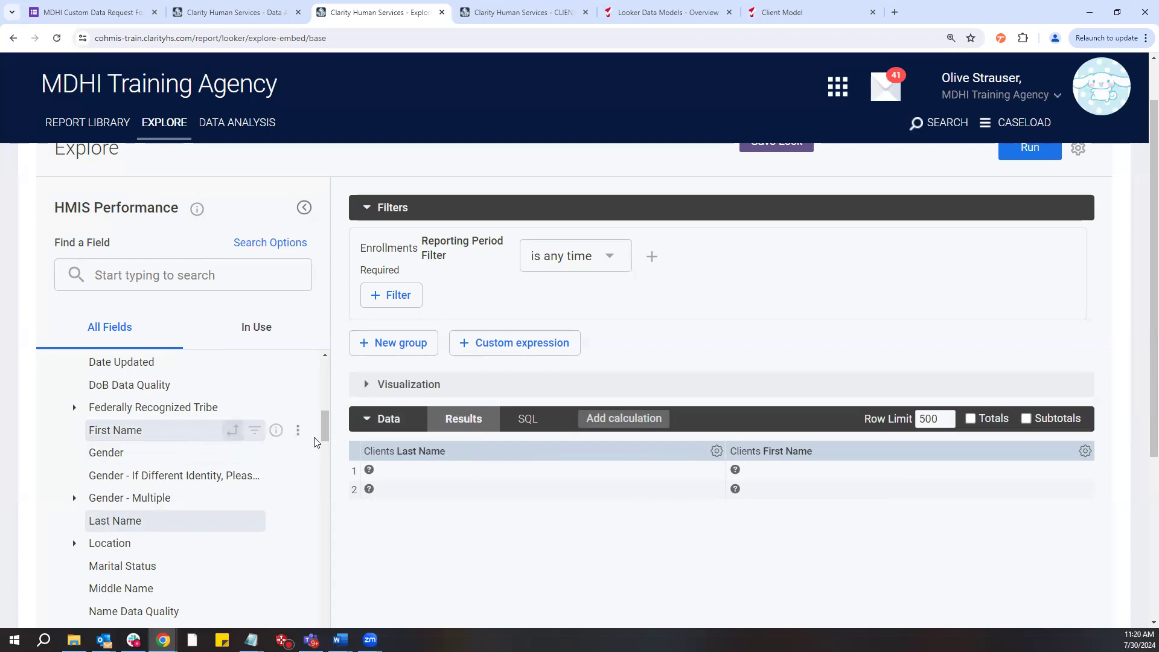
mouse_move(325, 419)
left_mouse_down()
mouse_move(324, 385)
mouse_move(324, 421)
left_mouse_up()
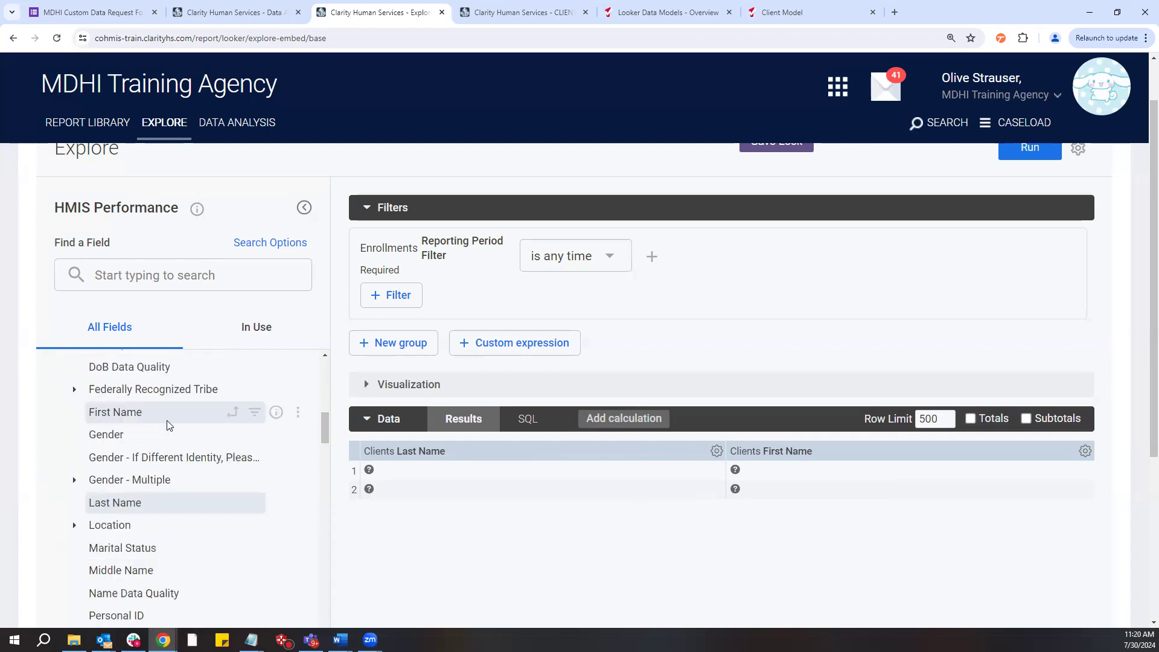
scroll(167, 420, "up", 2)
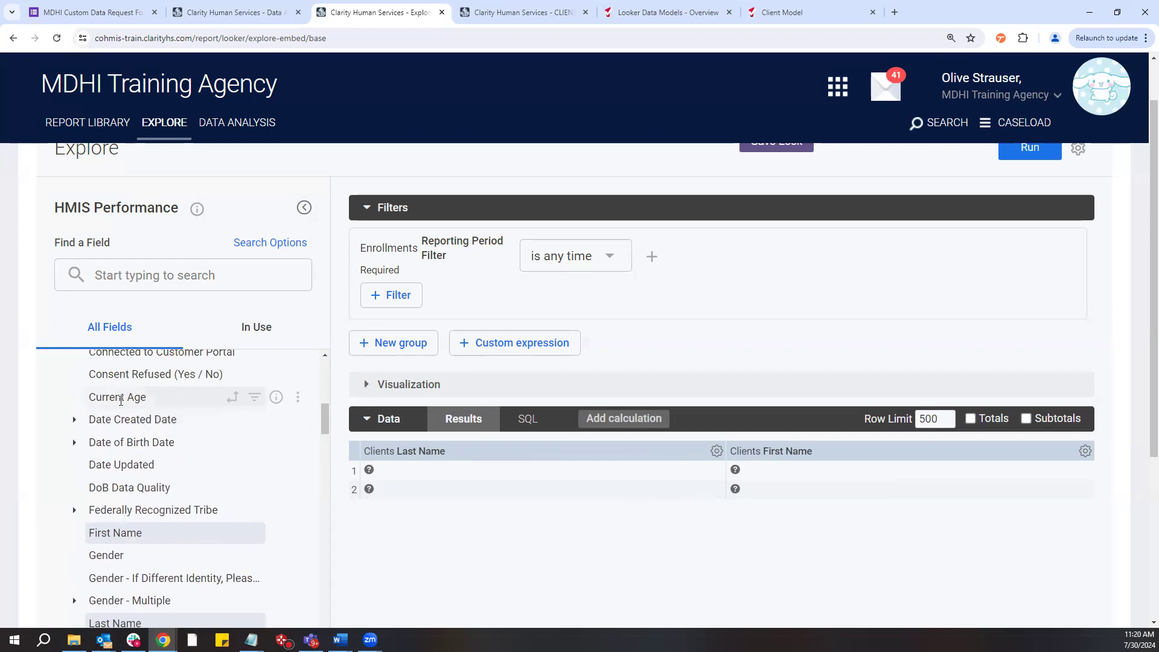
left_click(121, 403)
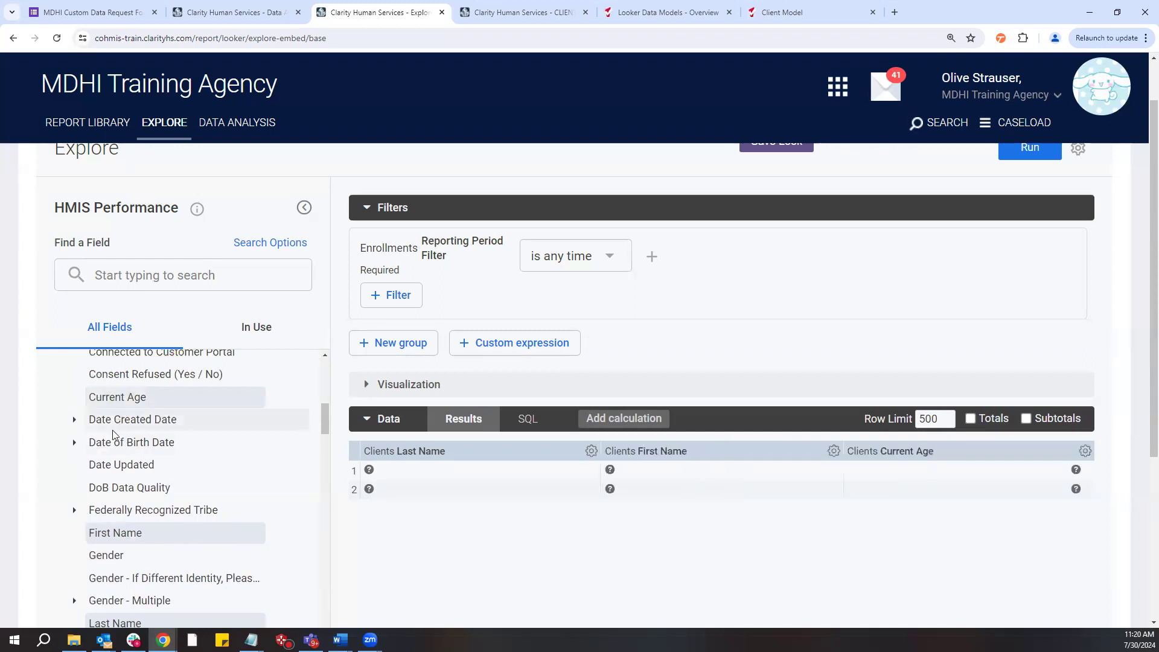
scroll(116, 432, "down", 1)
scroll(114, 434, "down", 2)
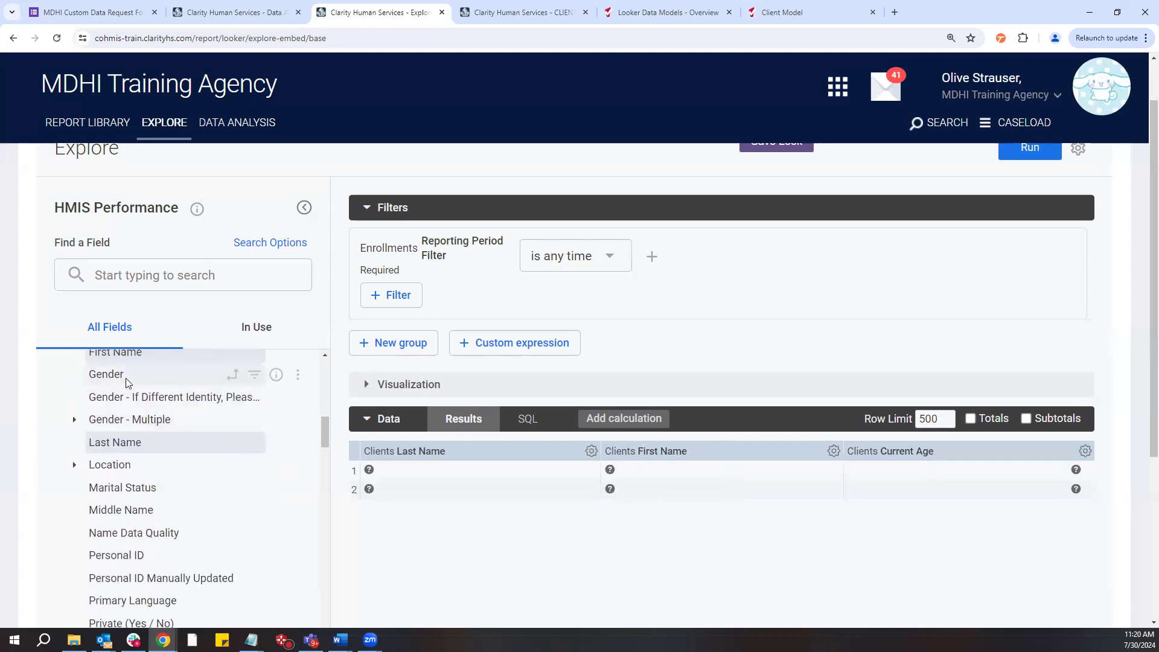
left_click(127, 379)
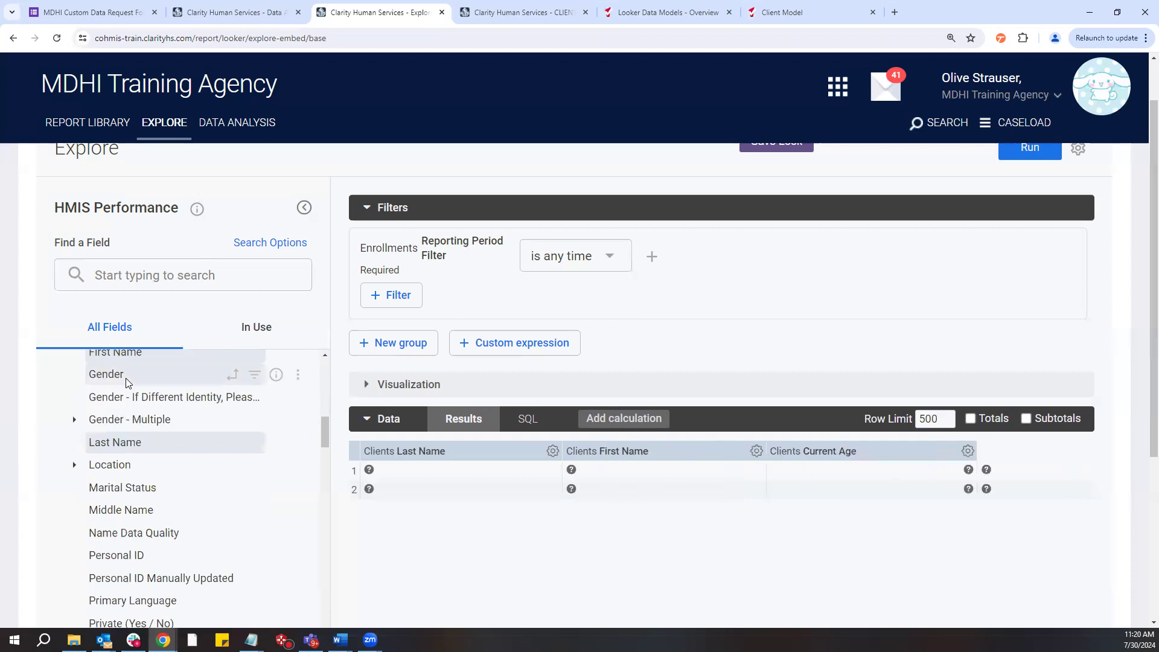
Add the Race and Ethnicity and Race and Ethnicity All dimensions from the Clients group to the report
scroll(125, 417, "down", 2)
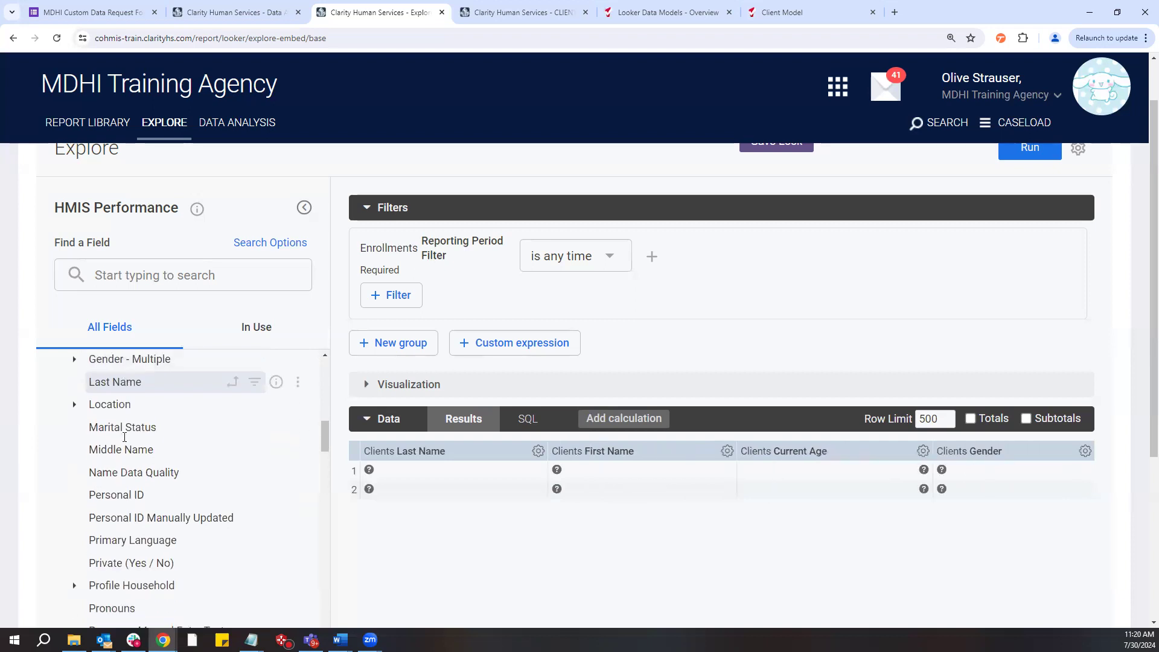
scroll(123, 436, "down", 2)
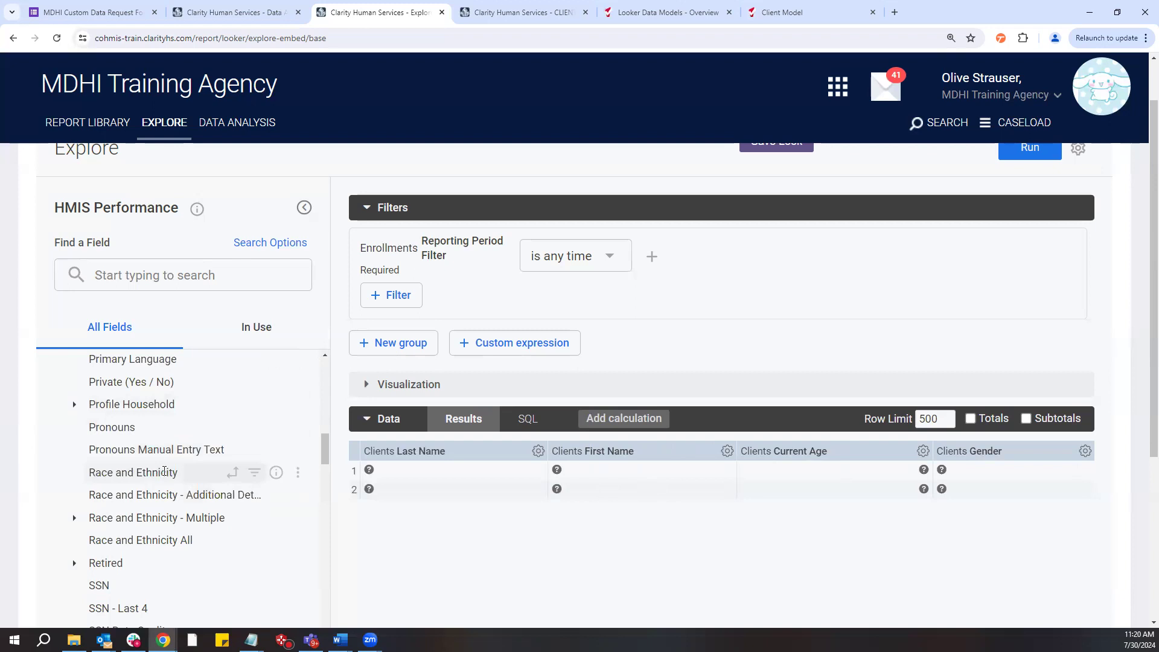
left_click(180, 474)
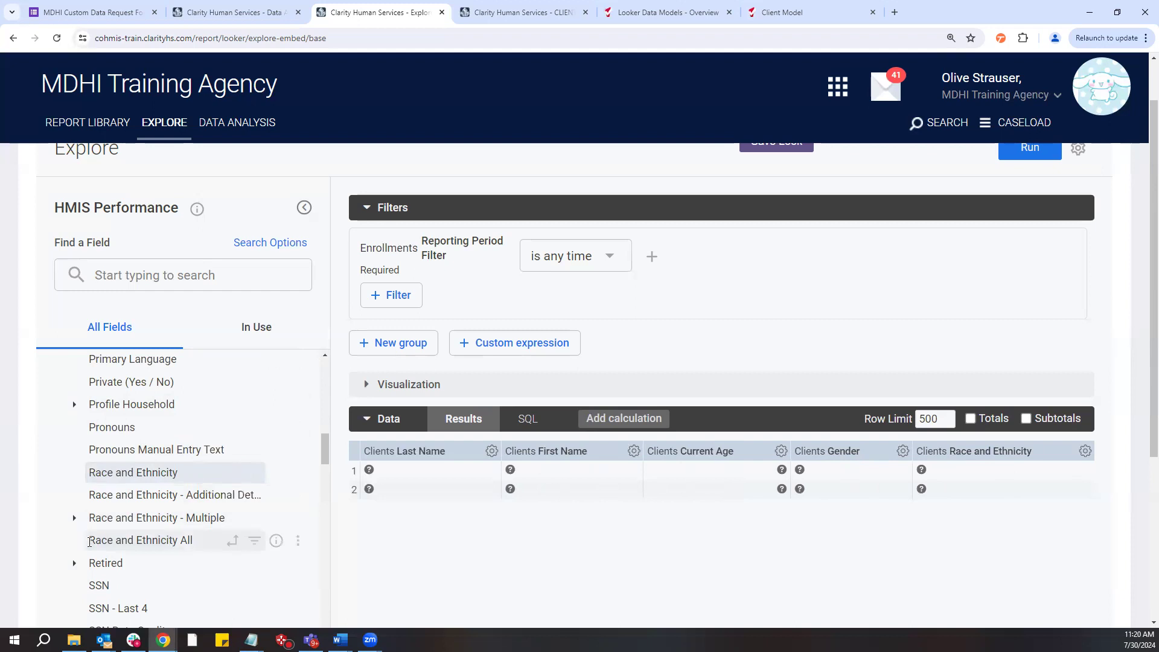
left_click(91, 541)
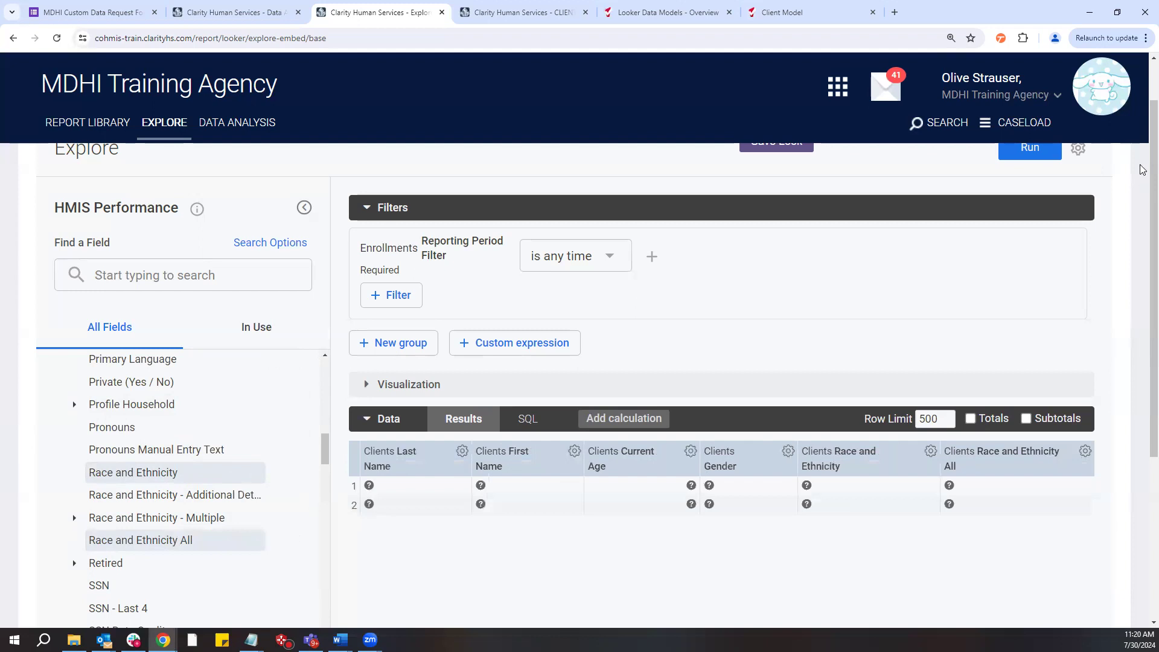
Run the report and look through the client rows in the results table
left_click(1029, 149)
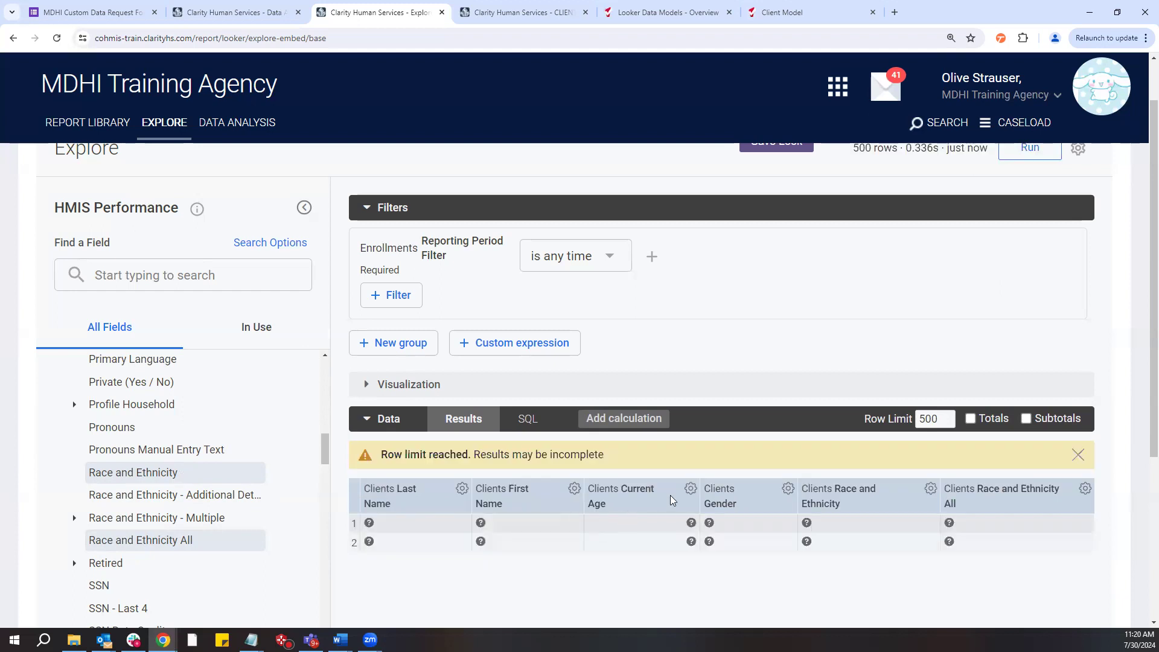
scroll(1109, 305, "down", 1)
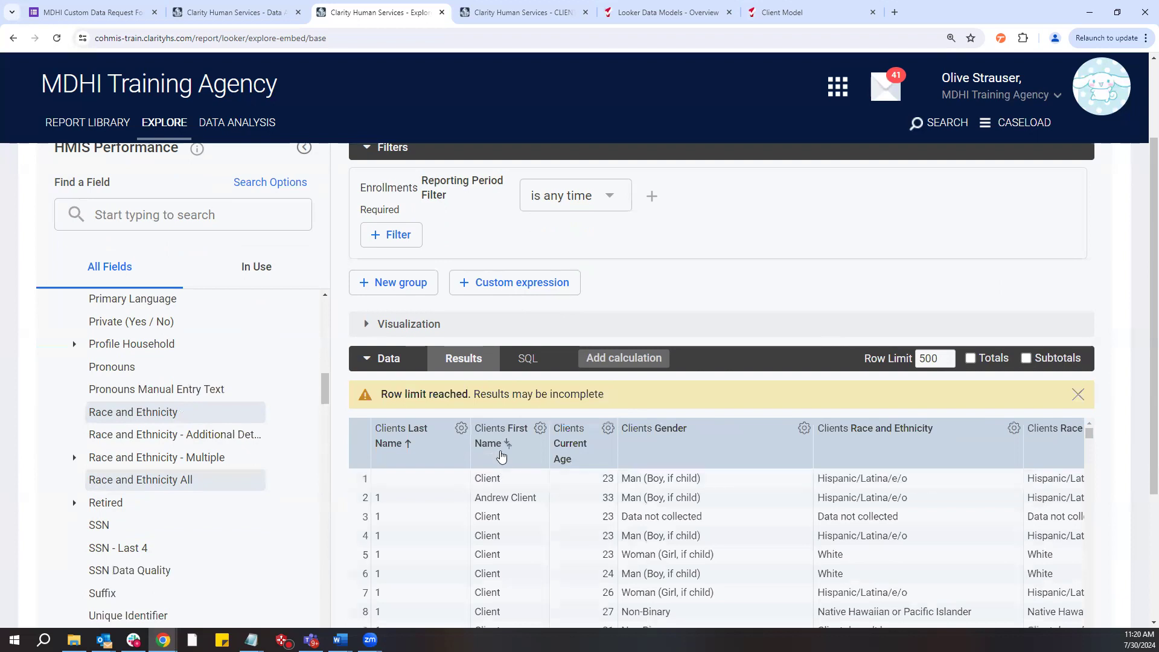
scroll(528, 480, "down", 2)
scroll(1142, 315, "down", 1)
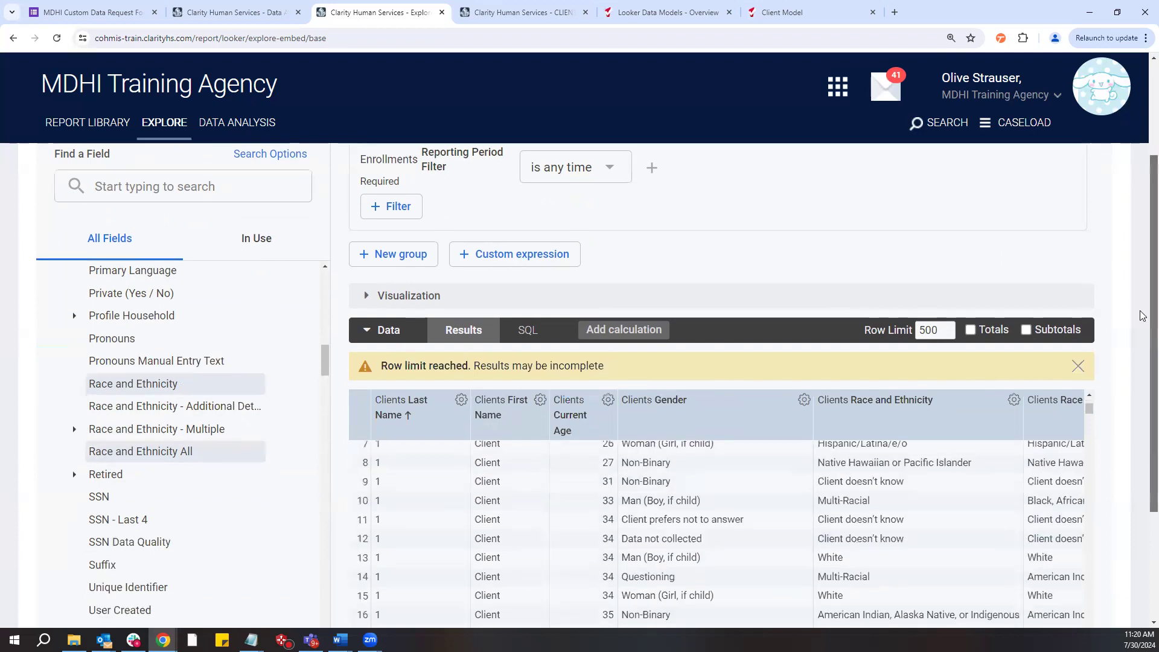
scroll(570, 466, "down", 1)
scroll(400, 452, "up", 1)
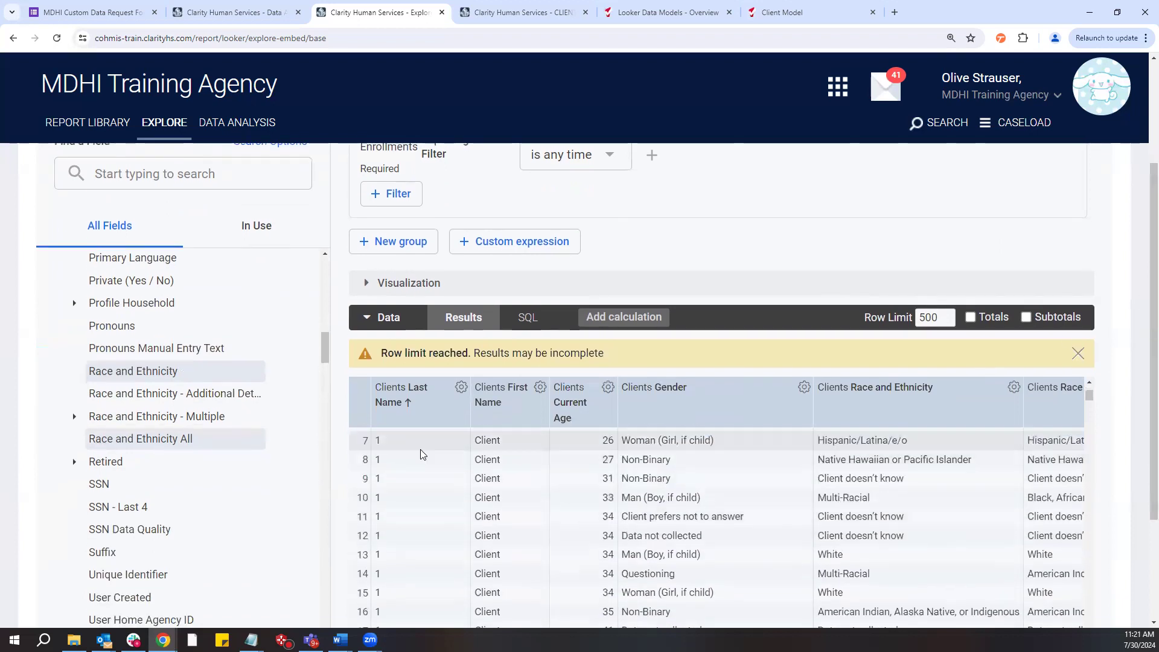
Compare the Race and Ethnicity values with the Race and Ethnicity All values for multi-racial clients in the results table
scroll(422, 454, "up", 1)
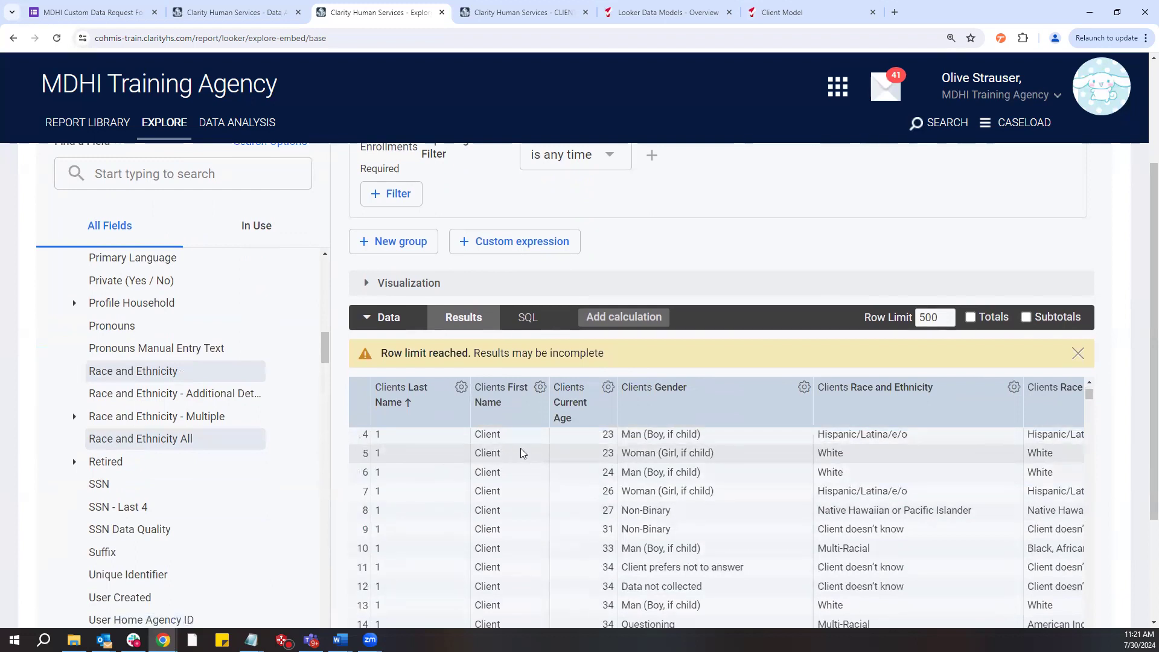
scroll(510, 454, "up", 1)
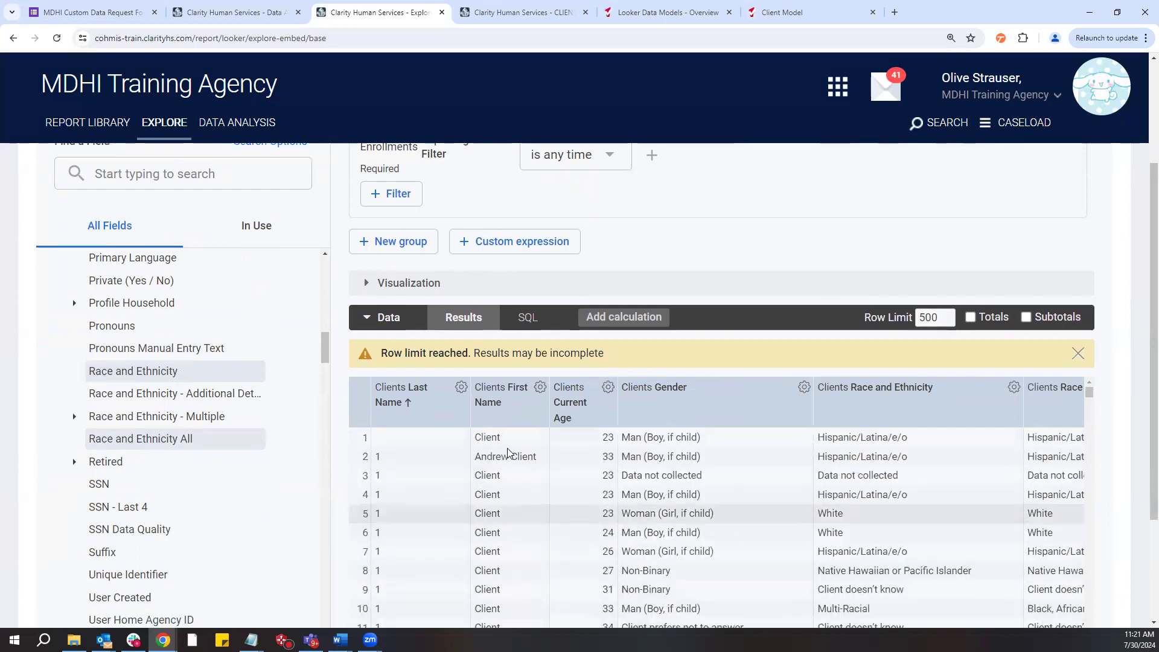
scroll(510, 454, "up", 2)
scroll(671, 536, "down", 1)
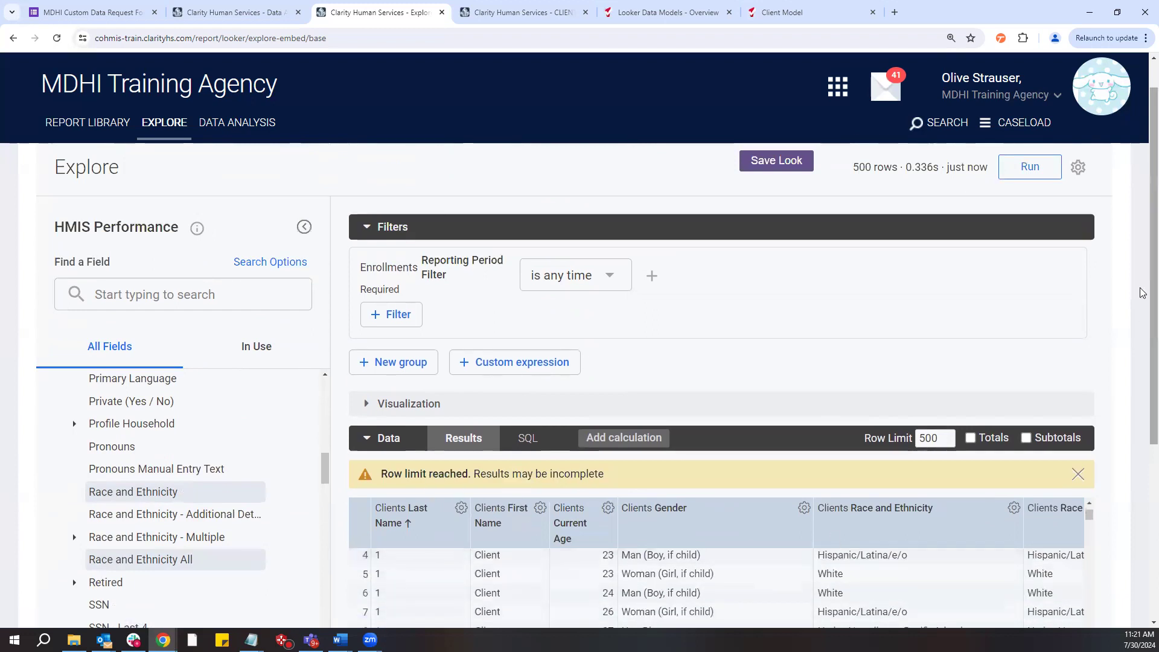
scroll(1143, 293, "down", 4)
left_click_drag(701, 601, 901, 596)
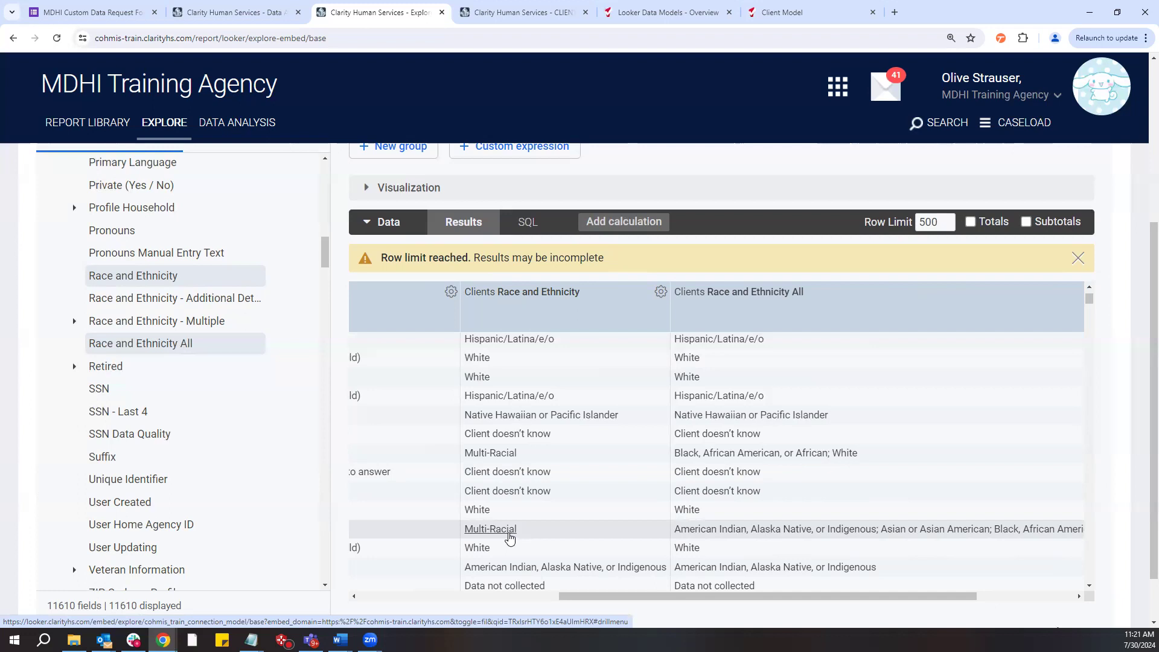
mouse_move(707, 298)
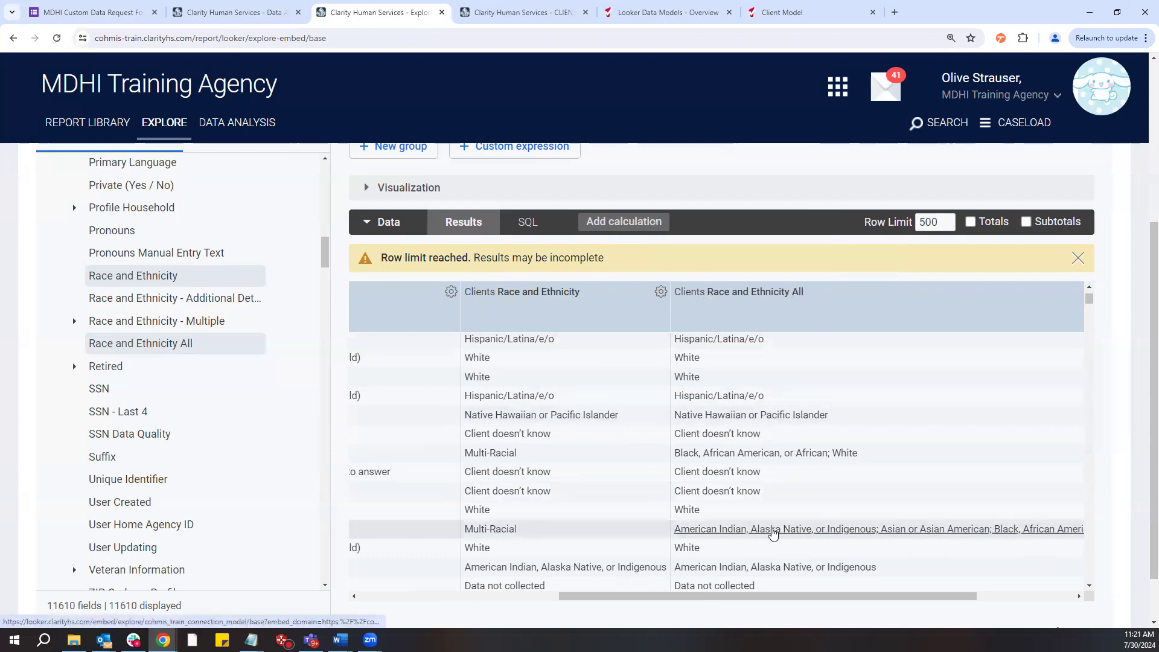
left_click_drag(795, 597, 858, 601)
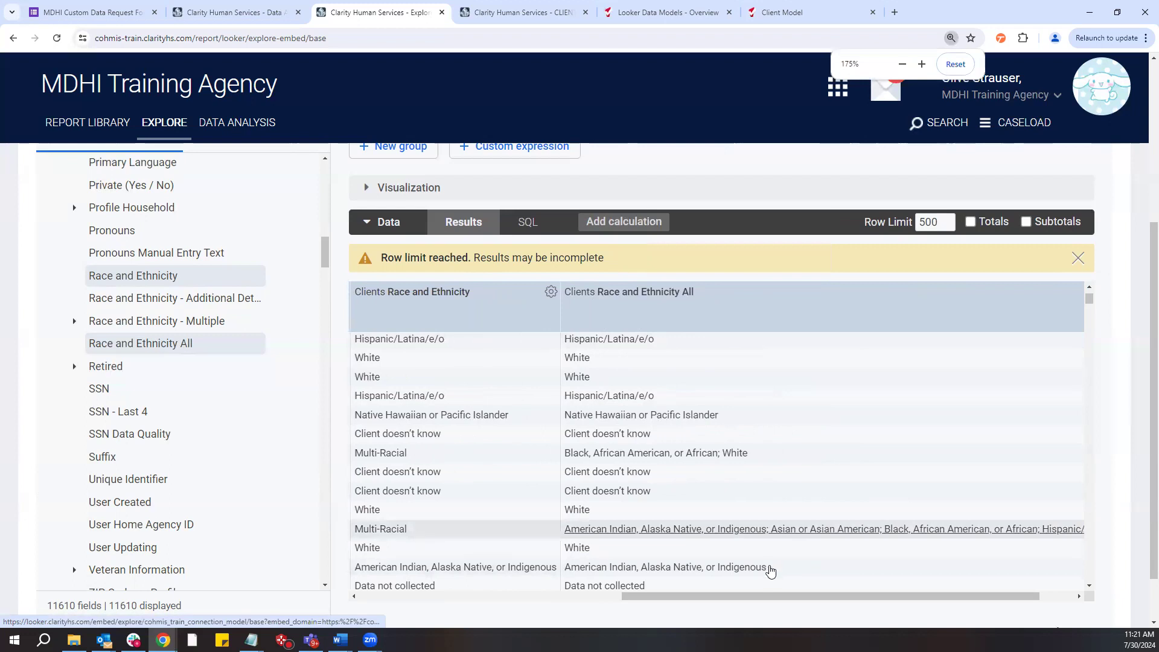
key("ctrl+plus")
scroll(1136, 326, "down", 2)
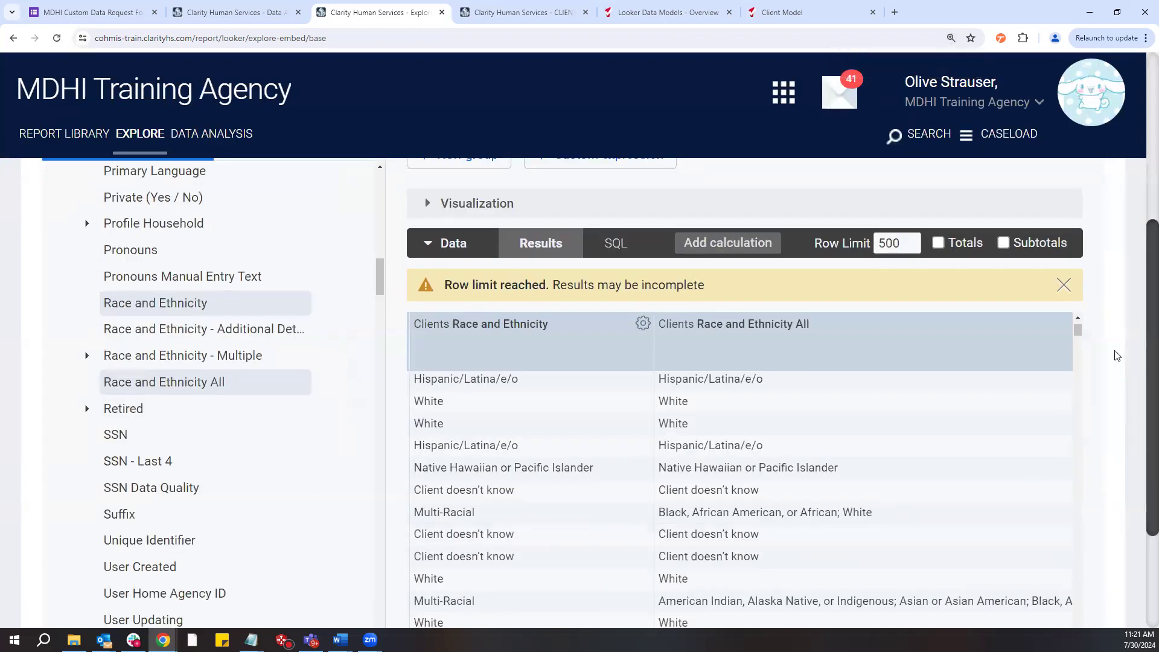
left_click_drag(853, 567, 911, 566)
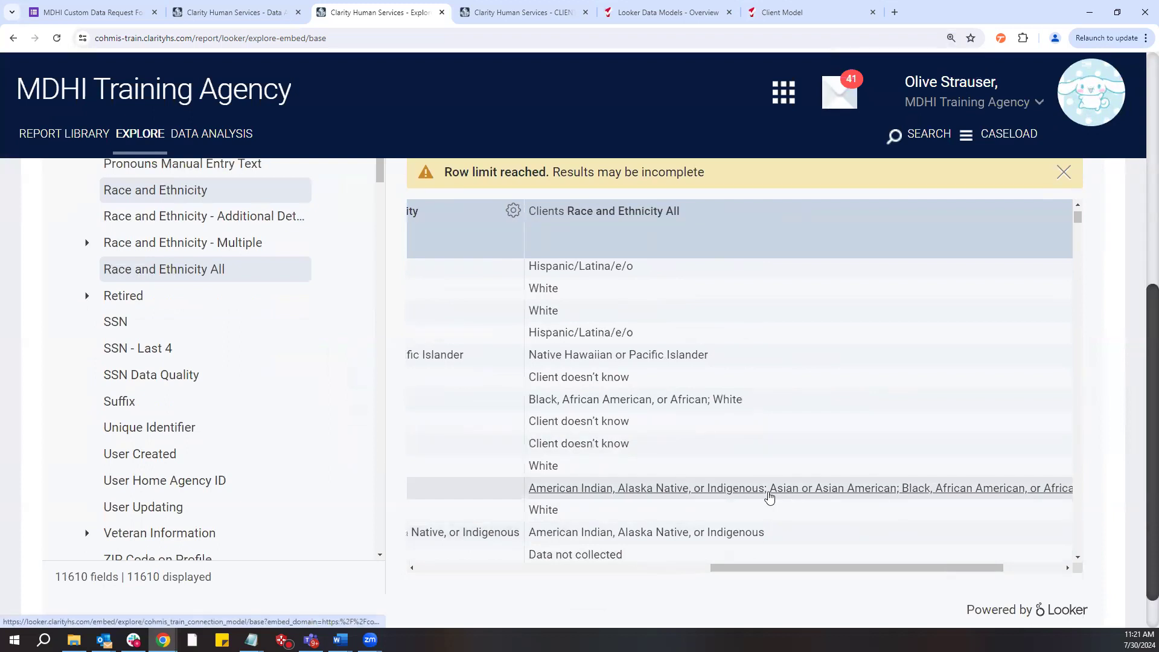
key("ctrl+minus")
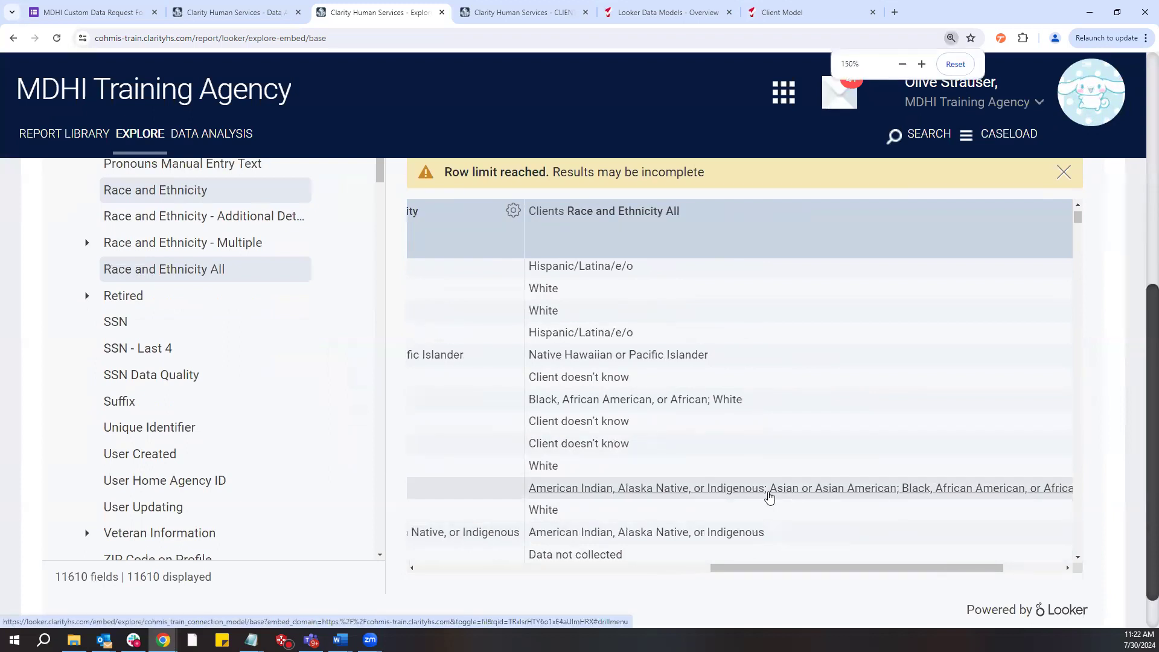
Remove the Clients Race and Ethnicity column from the report, keeping Race and Ethnicity All
left_click_drag(733, 535, 796, 530)
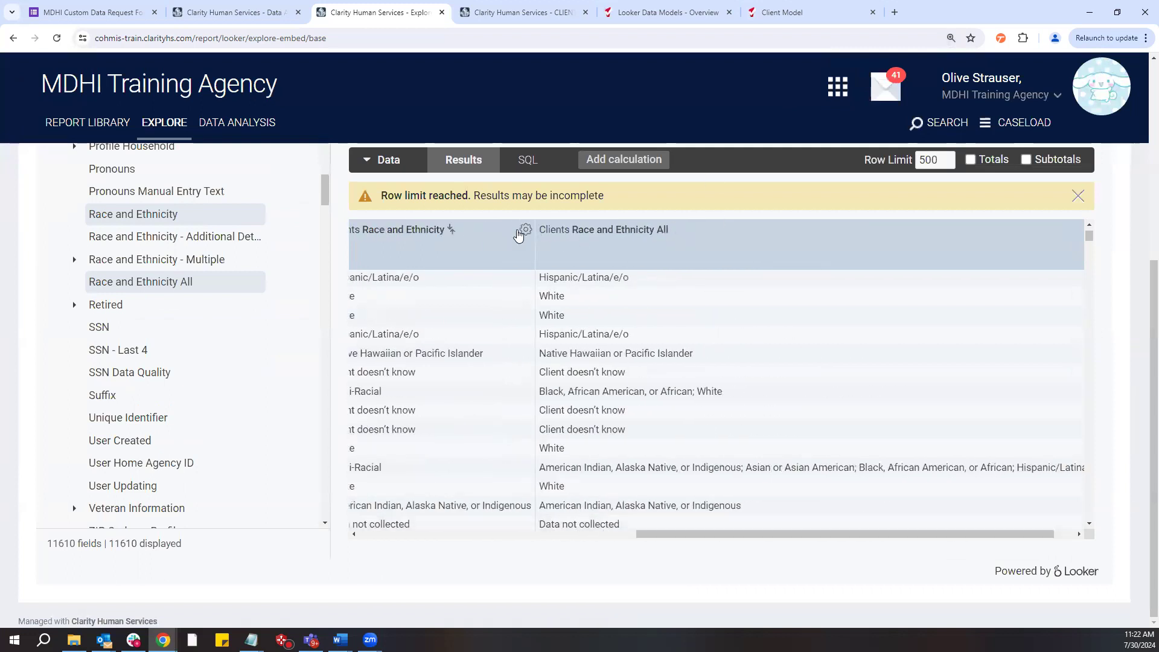
left_click(525, 230)
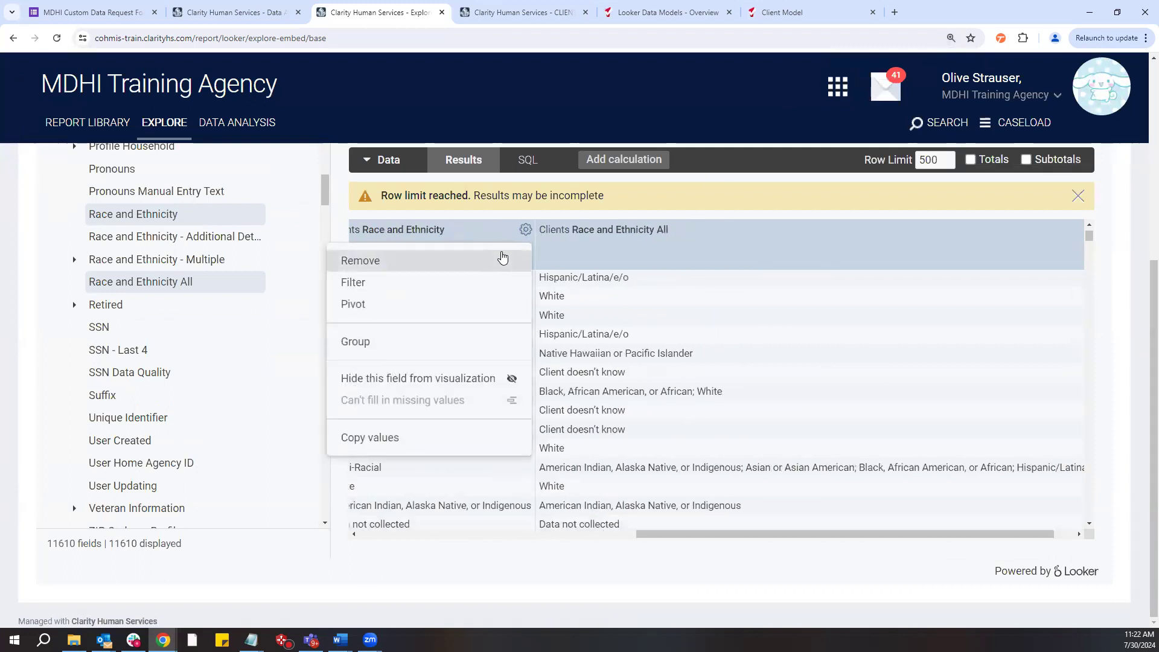
left_click(695, 398)
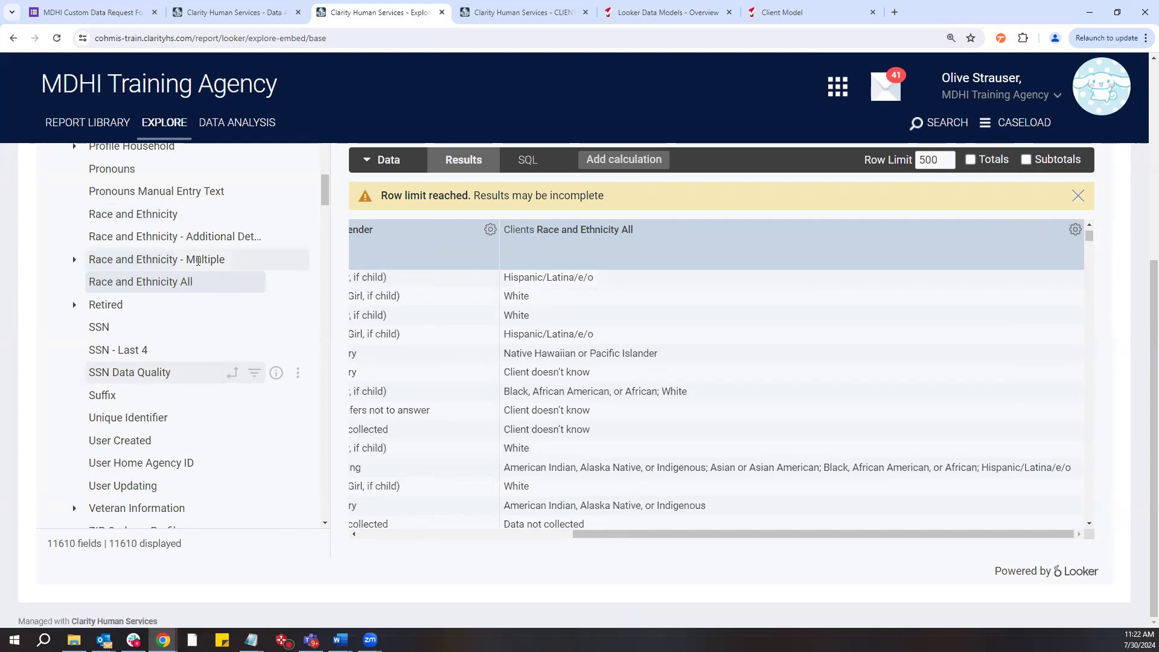
Add the Hispanic/Latina/e/o dimension from Race and Ethnicity - Multiple and run the report
left_click(198, 261)
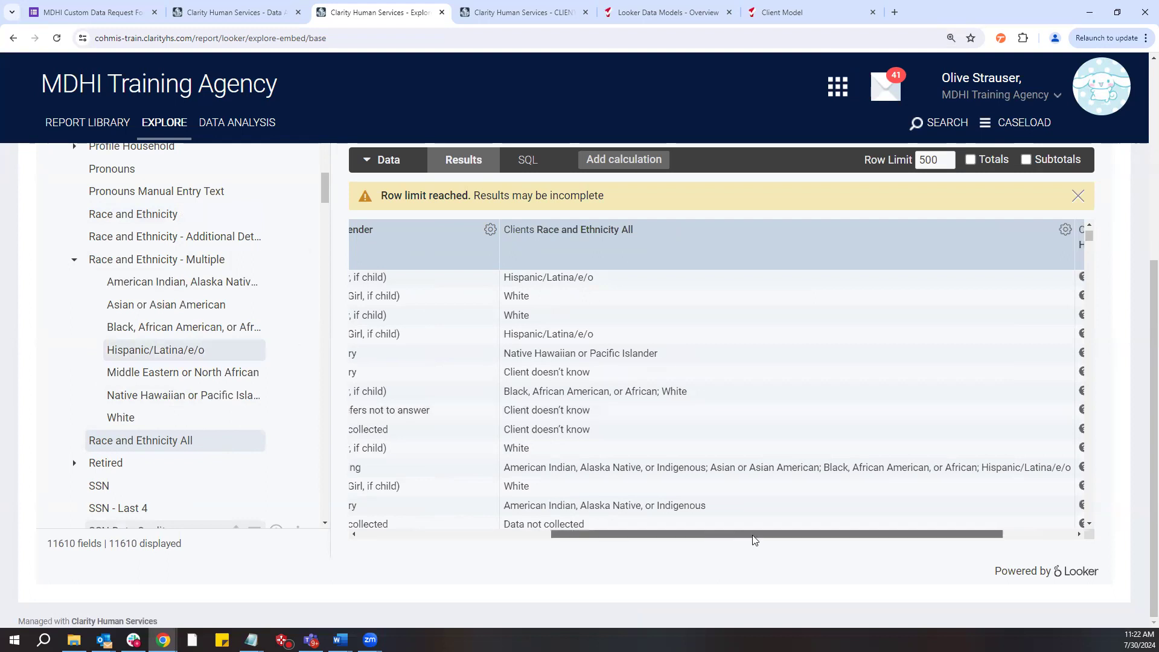
left_click_drag(751, 534, 863, 533)
scroll(1123, 264, "up", 5)
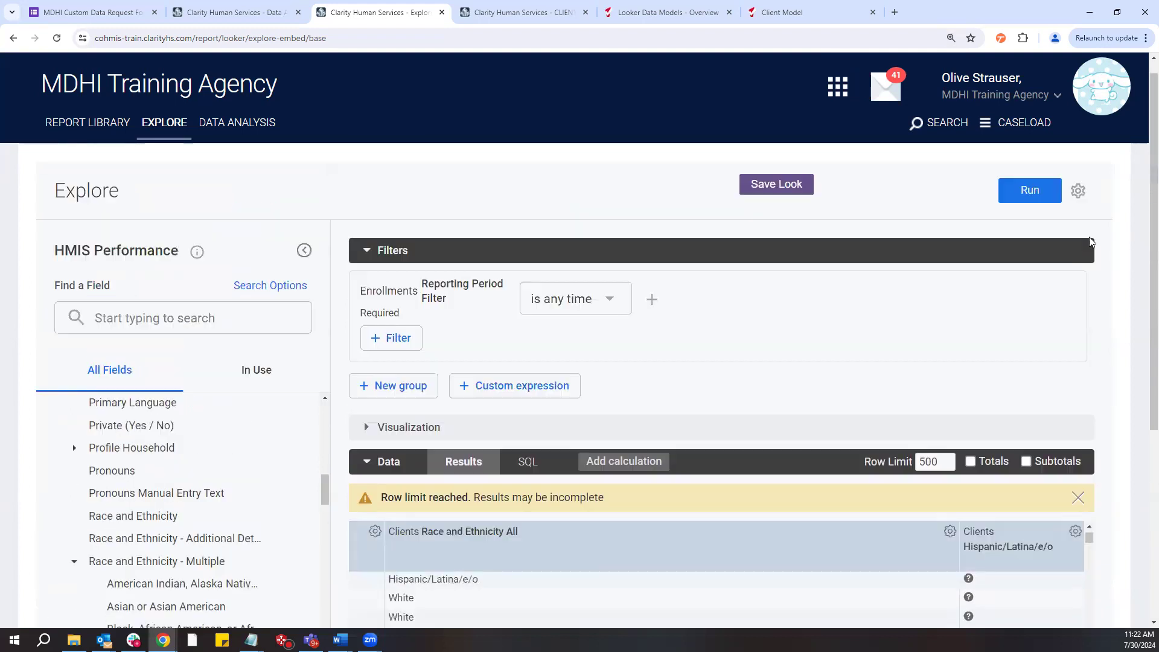
left_click(1036, 197)
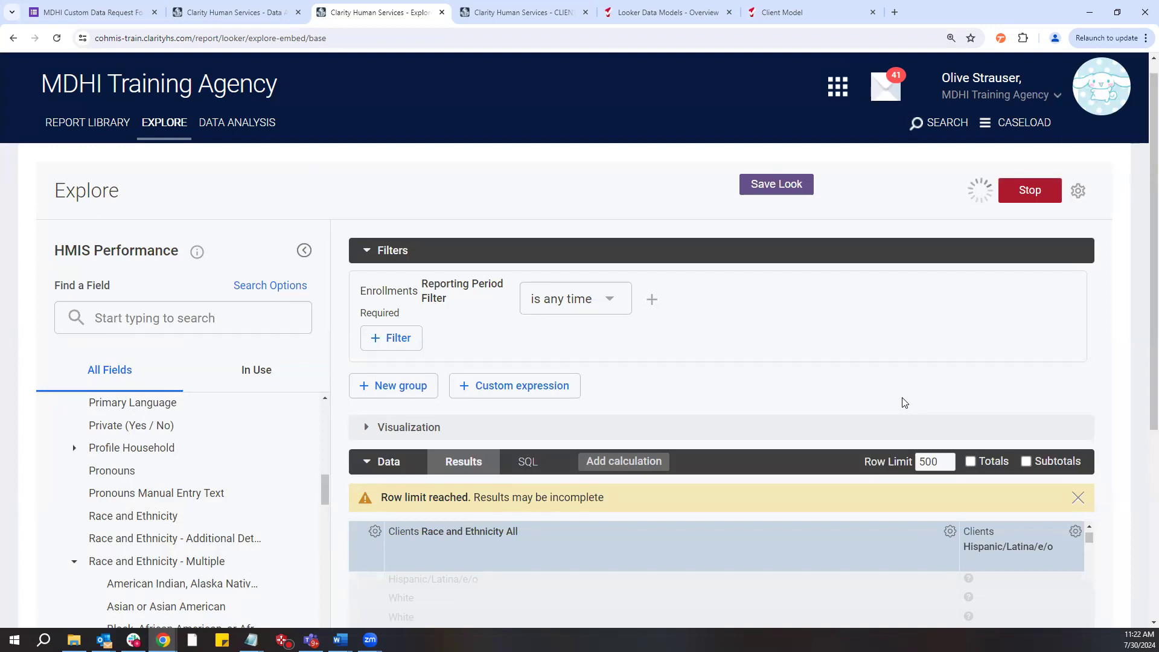
scroll(926, 386, "down", 1)
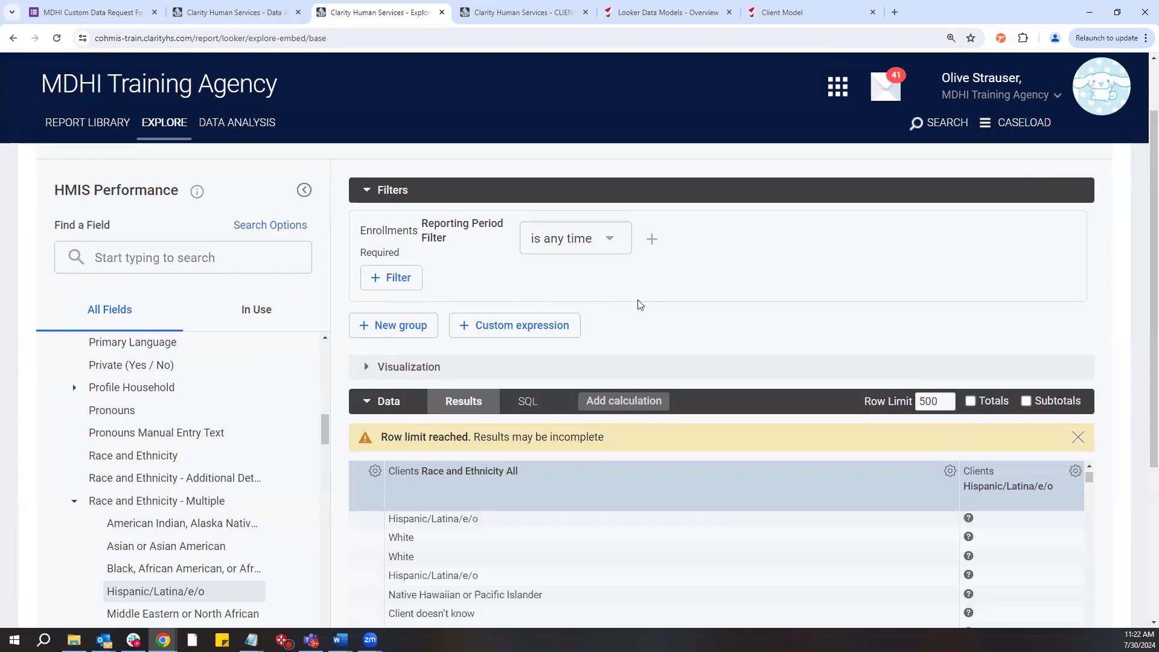
scroll(638, 300, "up", 1)
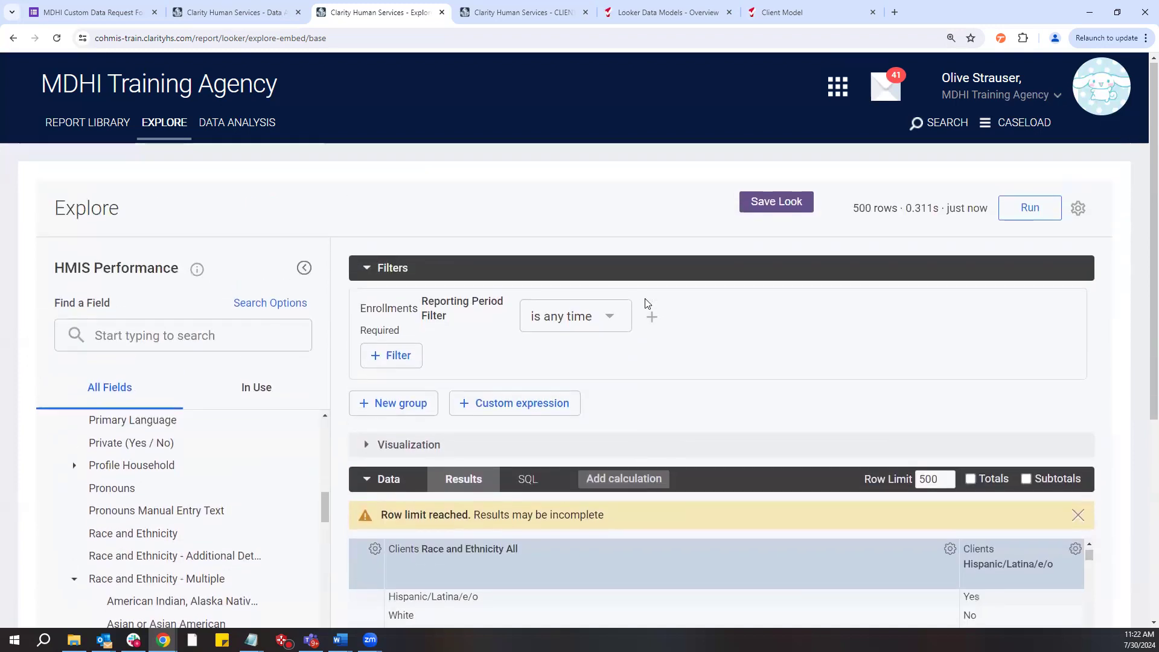
scroll(639, 299, "down", 3)
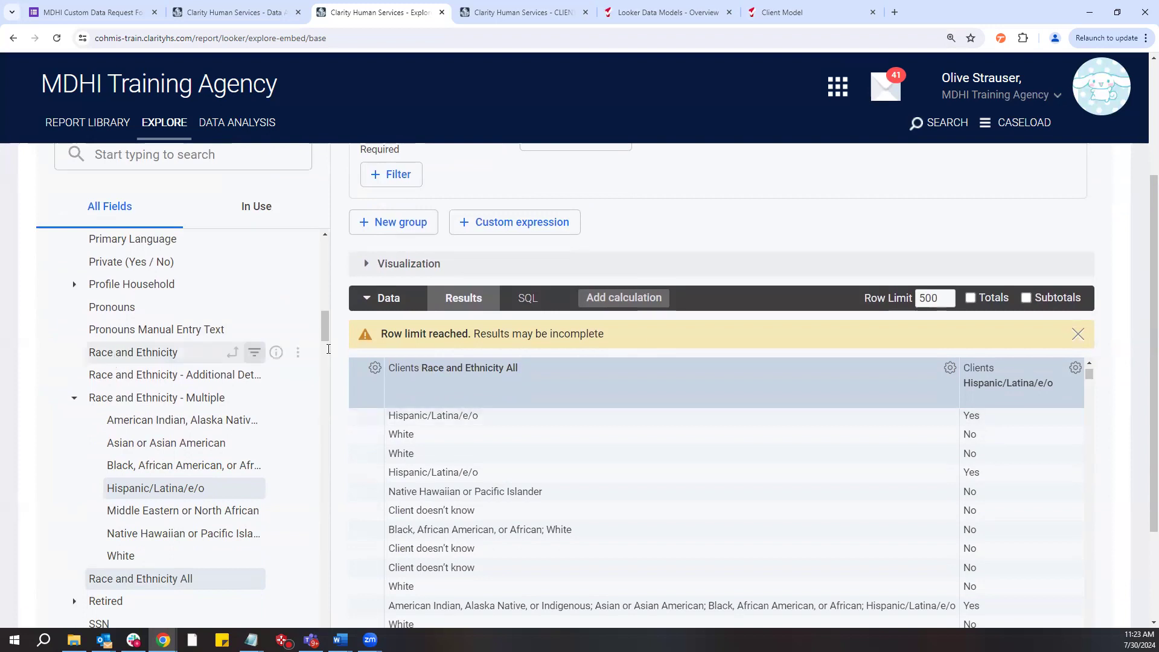
Switch to the Data Request document in Word, check which client details the report must include, and return to the Explore
left_click_drag(323, 328, 329, 302)
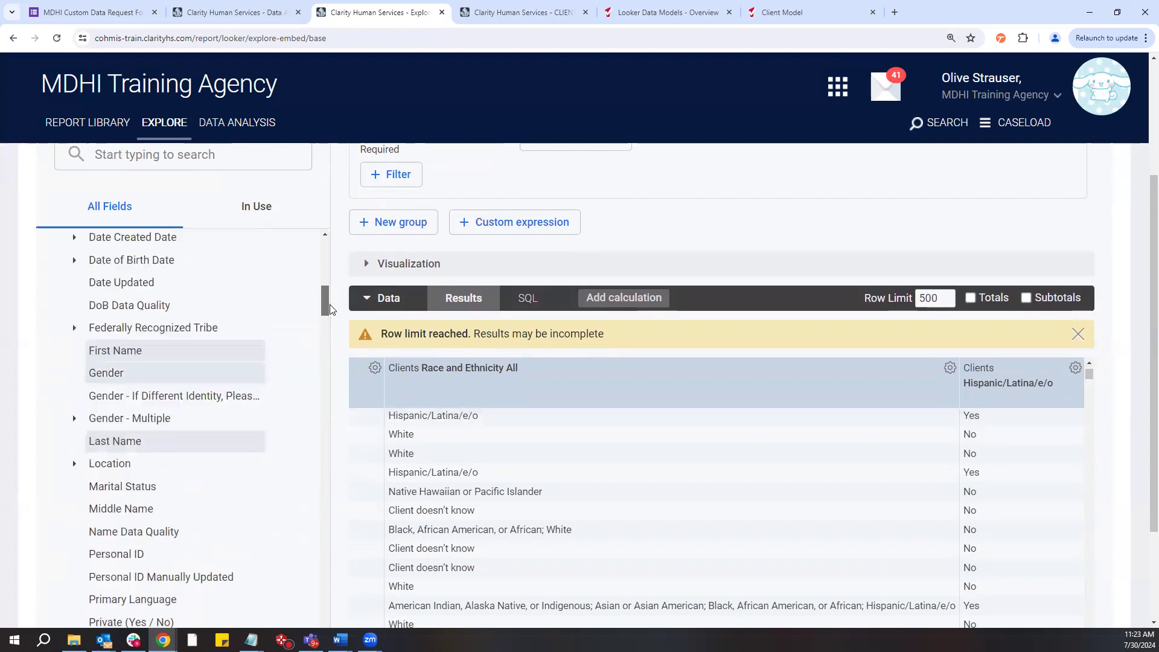
mouse_move(341, 640)
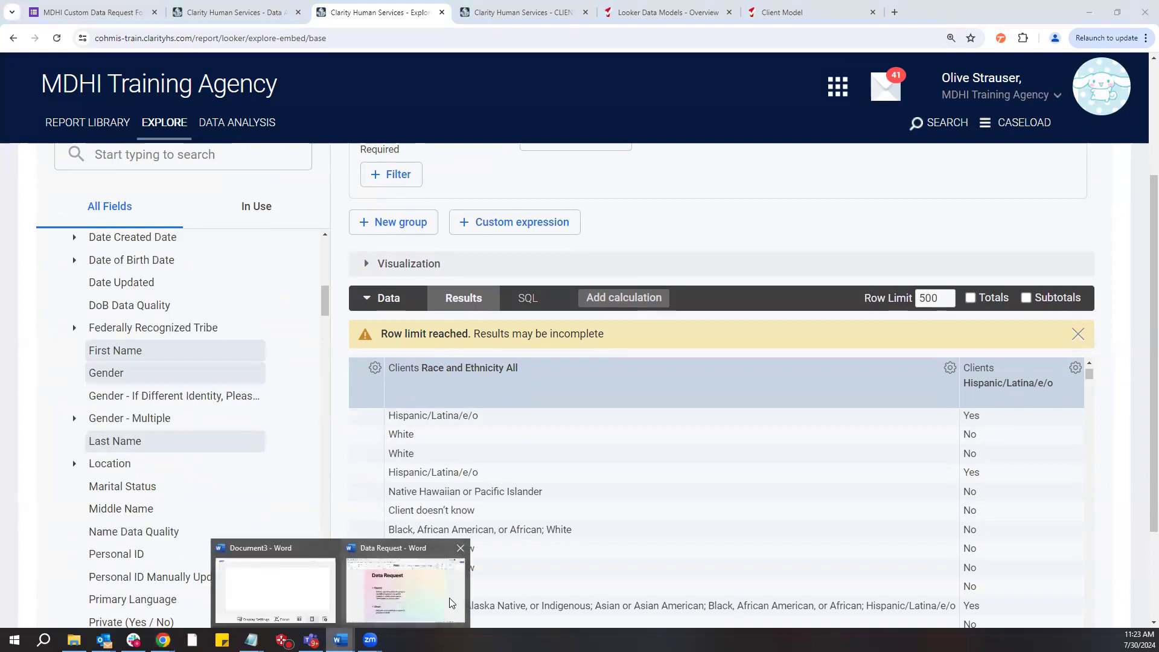
left_click(449, 597)
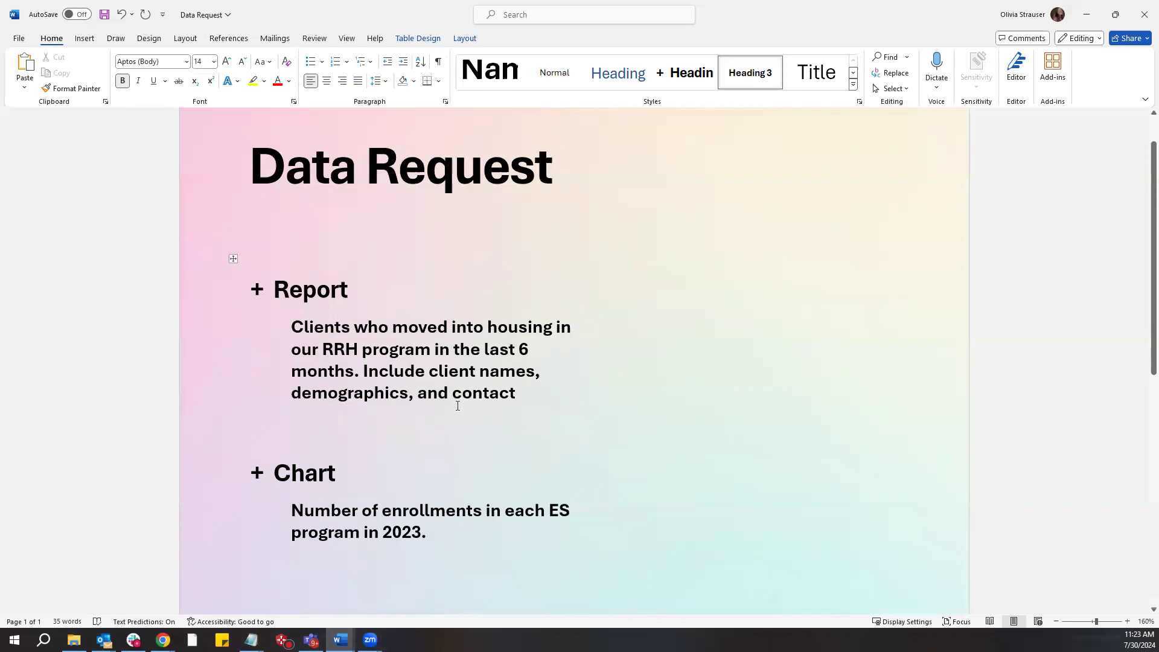
left_click(1086, 19)
Collapse the Clients group and add the Email, Phone1 and Phone2 dimensions from the Client Contacts group to the report
scroll(136, 290, "up", 3)
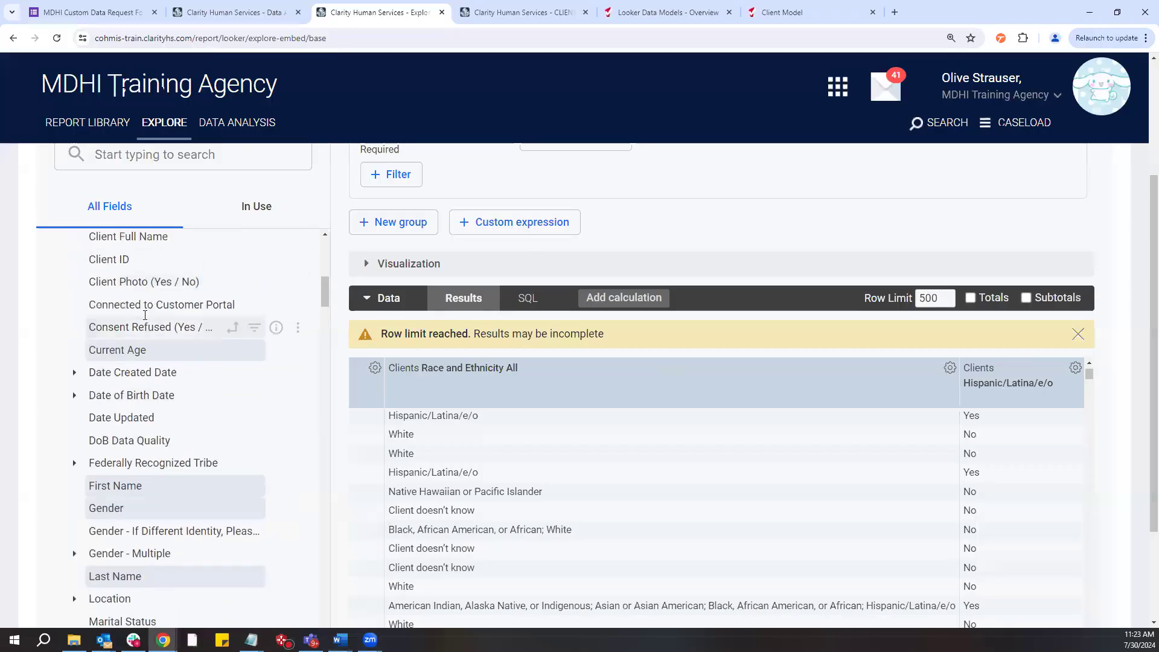
scroll(145, 314, "up", 3)
left_click(83, 307)
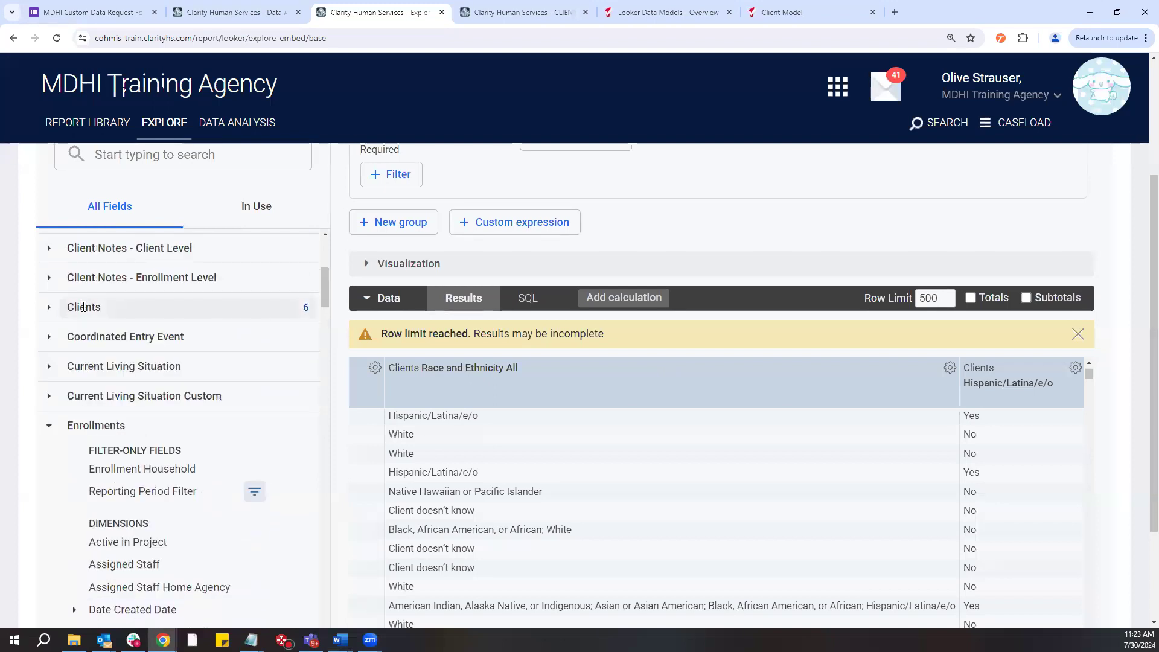
scroll(83, 307, "up", 3)
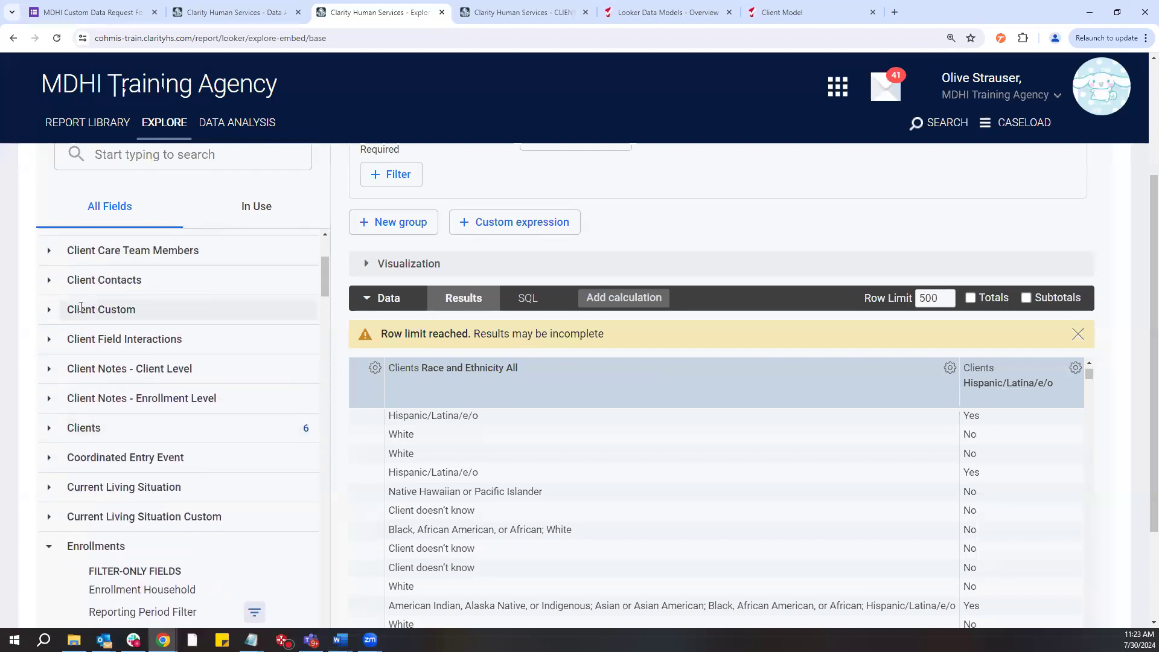
left_click(49, 342)
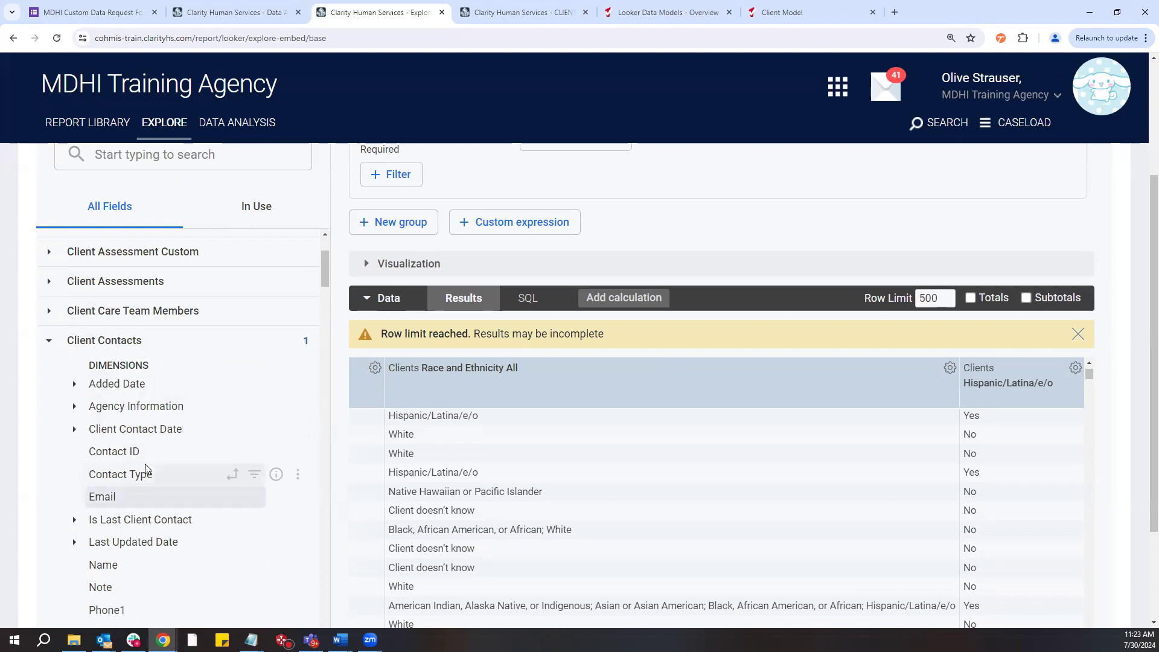
left_click(142, 496)
scroll(141, 496, "down", 1)
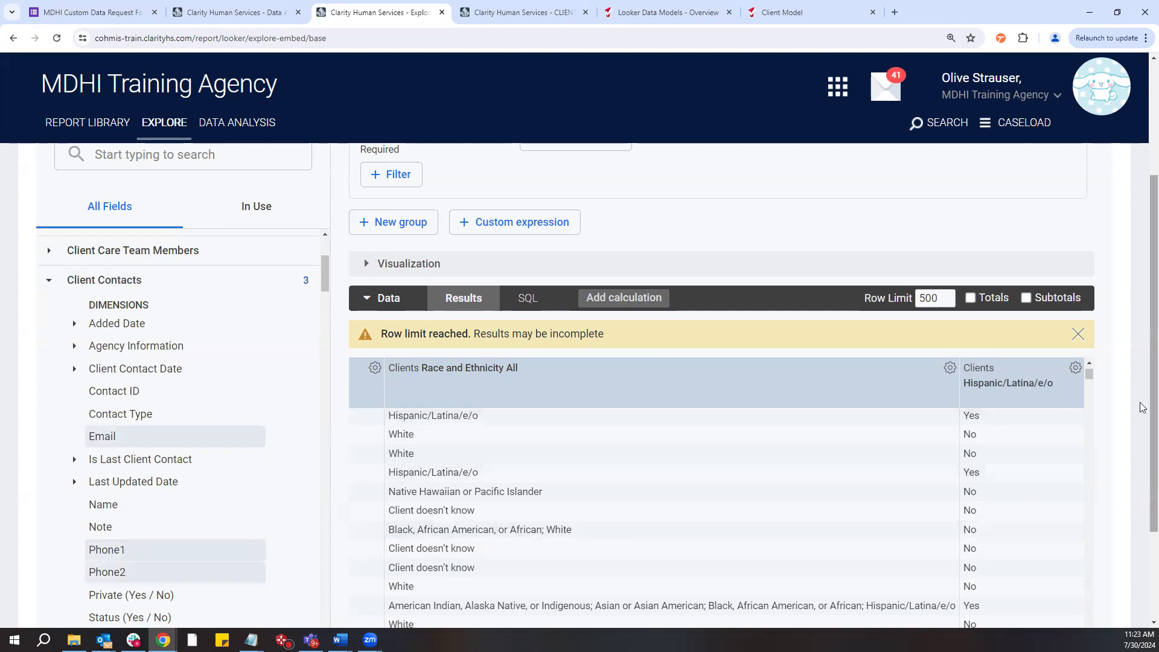
scroll(1129, 408, "down", 3)
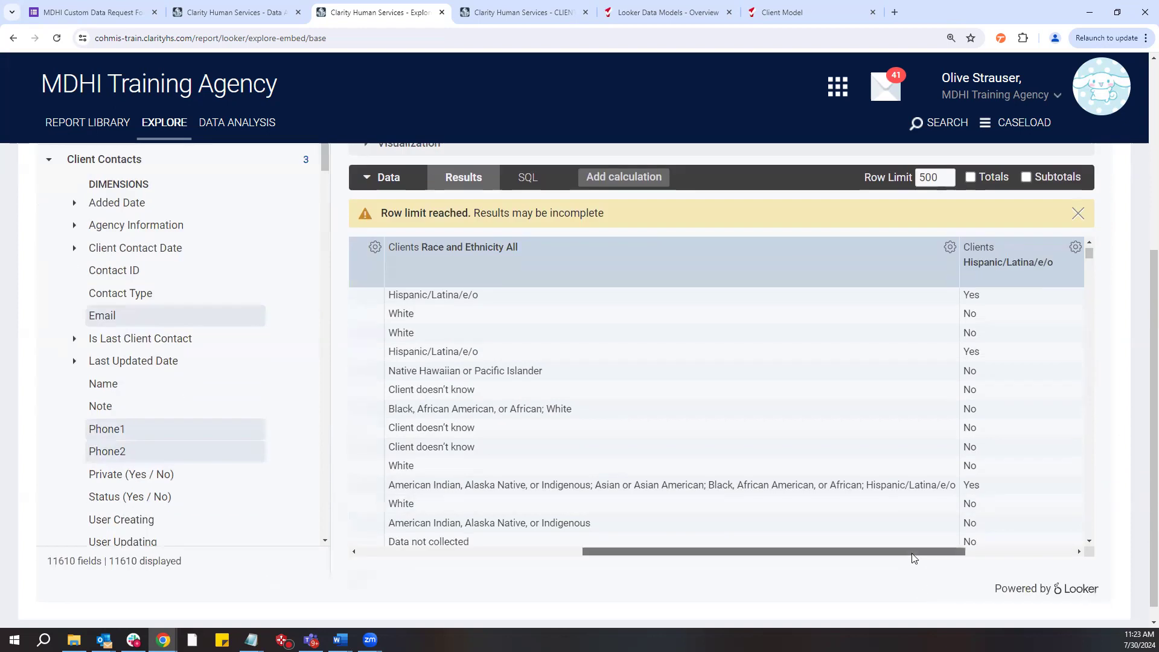
left_click_drag(913, 551, 1112, 536)
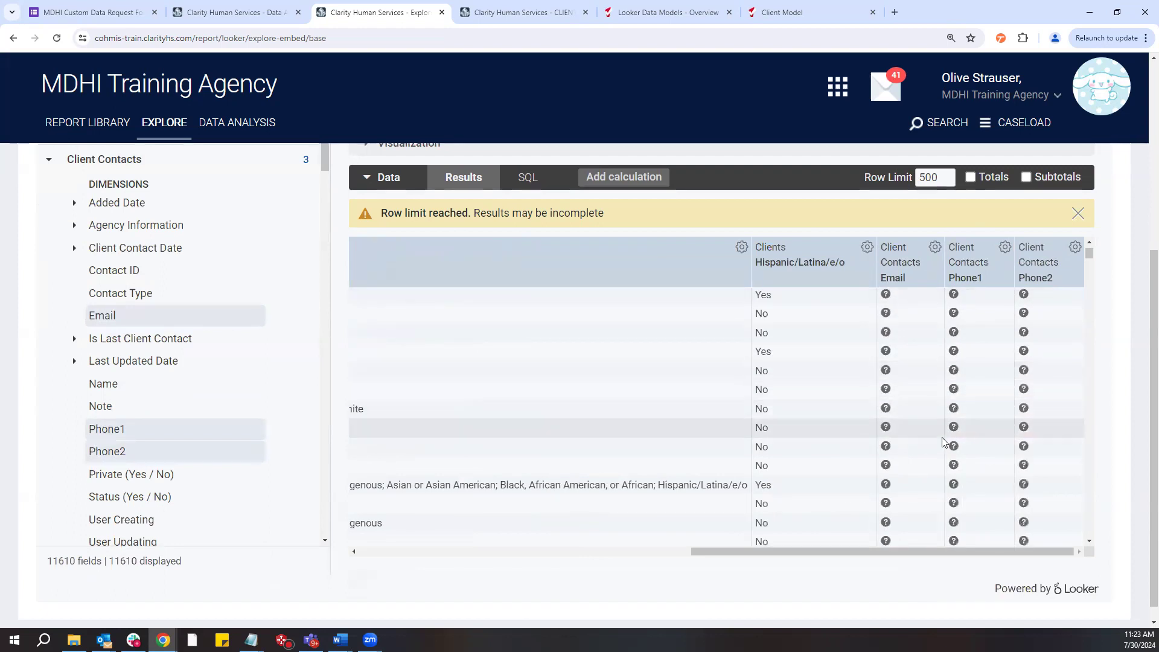
Reread the Report request in the Data Request Word document against the added columns and return to the Explore
scroll(1143, 325, "up", 3)
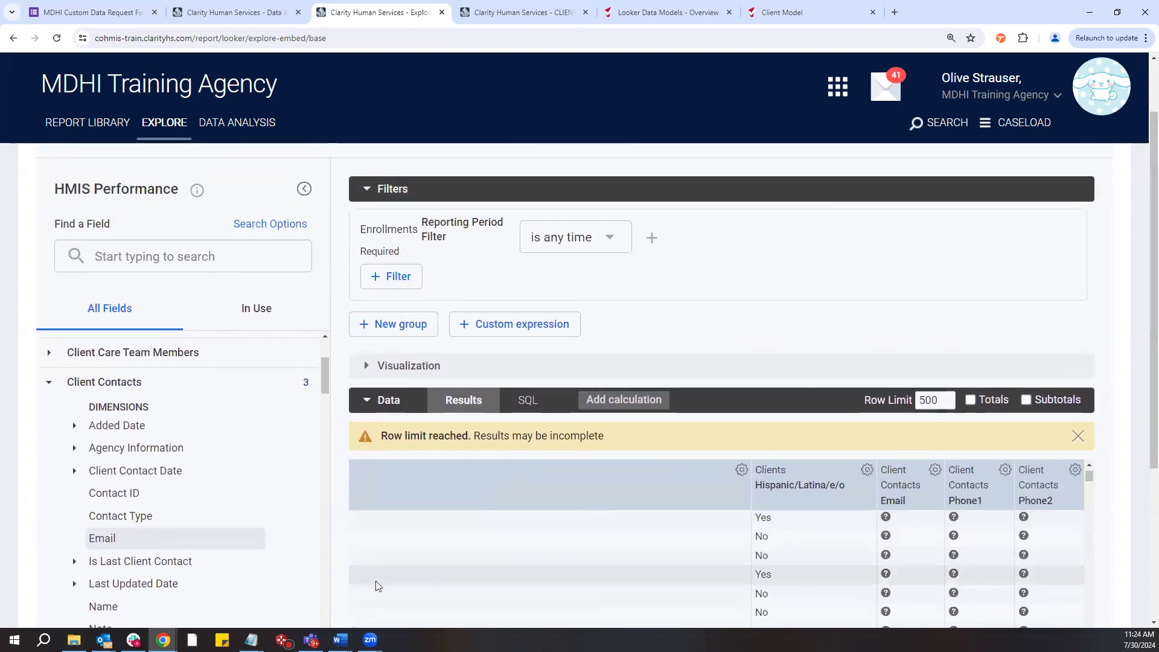
mouse_move(340, 639)
left_click(383, 608)
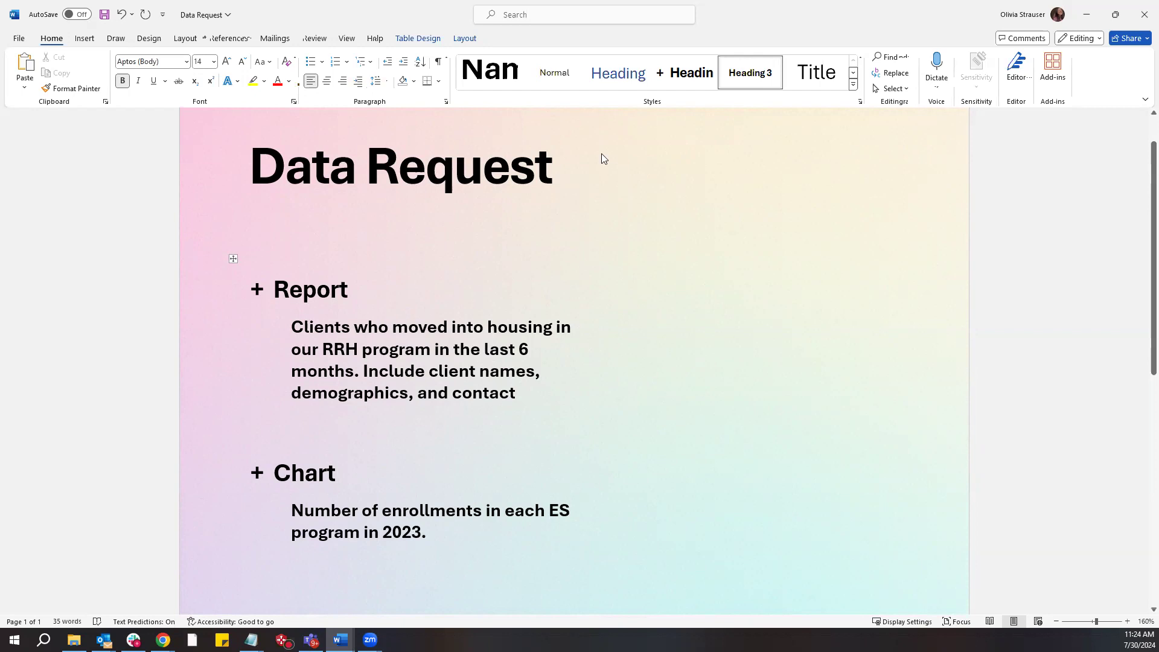
left_click(1086, 14)
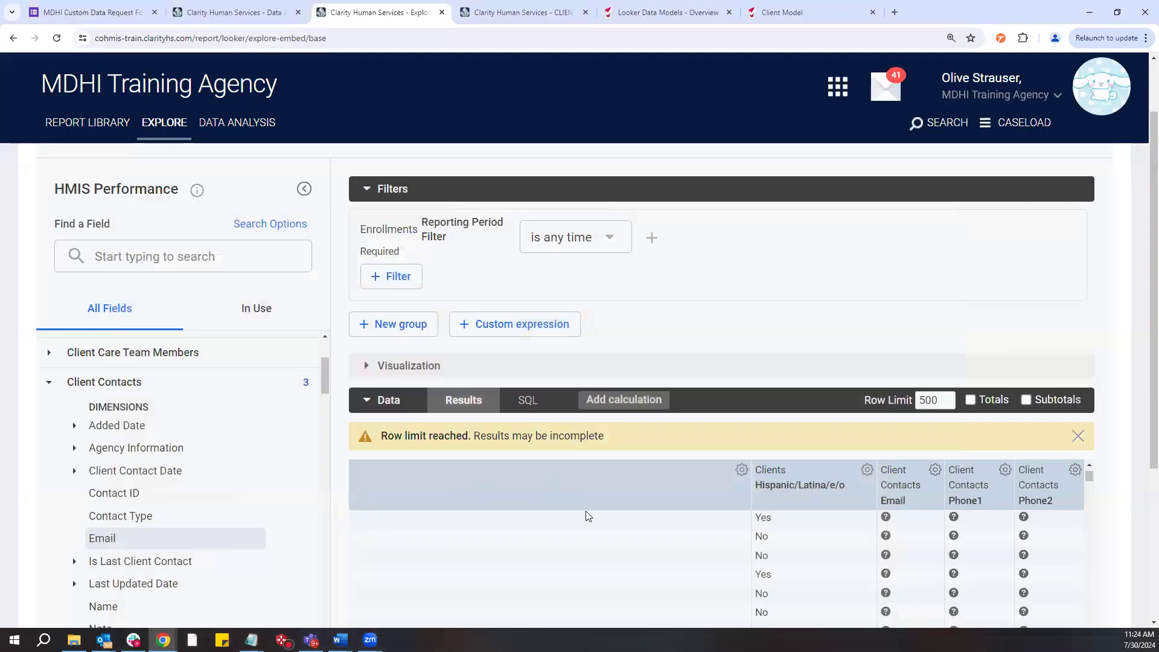
Review the report's name and demographic columns and collapse the Client Contacts field group
scroll(1078, 287, "down", 3)
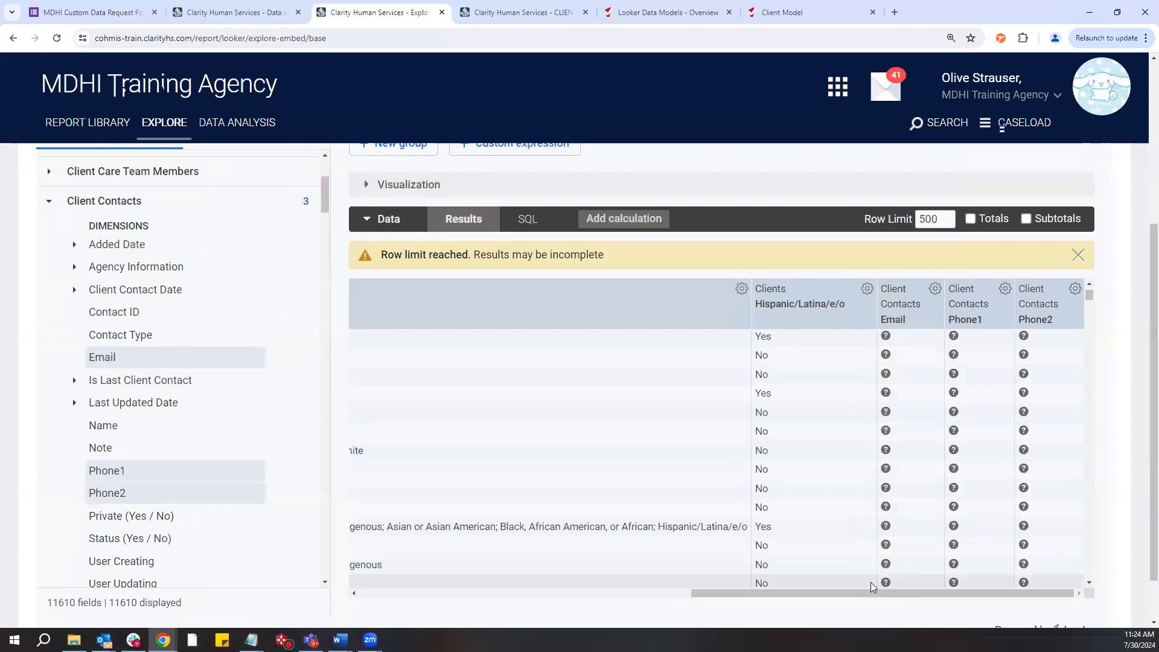
left_click_drag(836, 592, 449, 569)
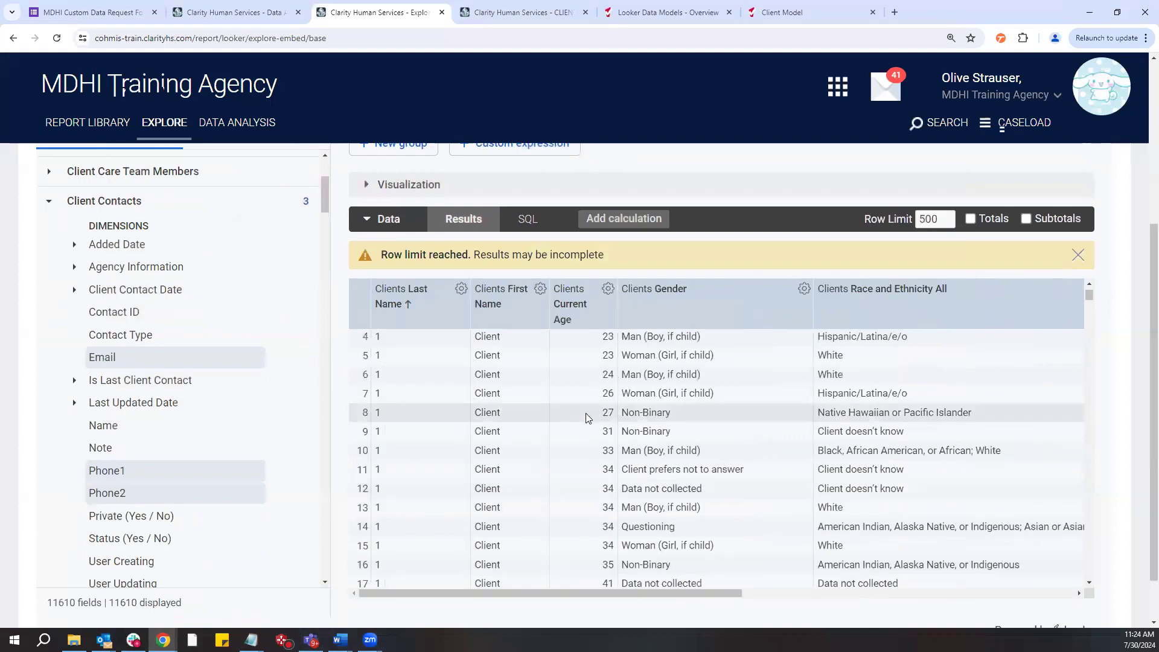
scroll(1114, 265, "up", 1)
scroll(1113, 265, "up", 3)
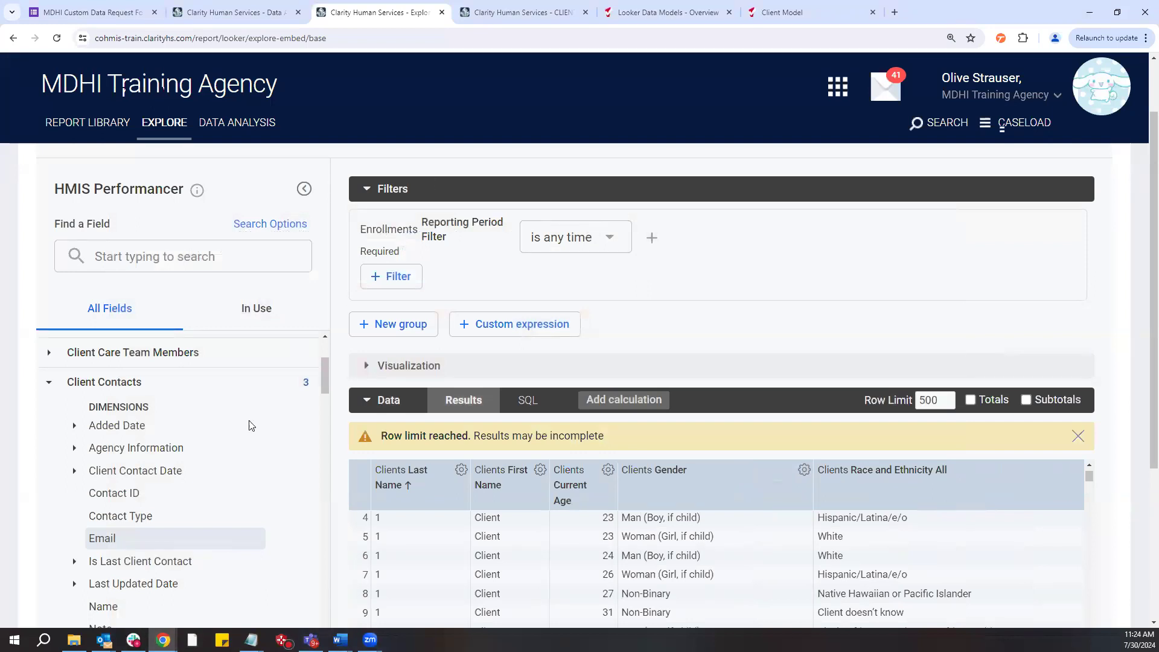
left_click(162, 385)
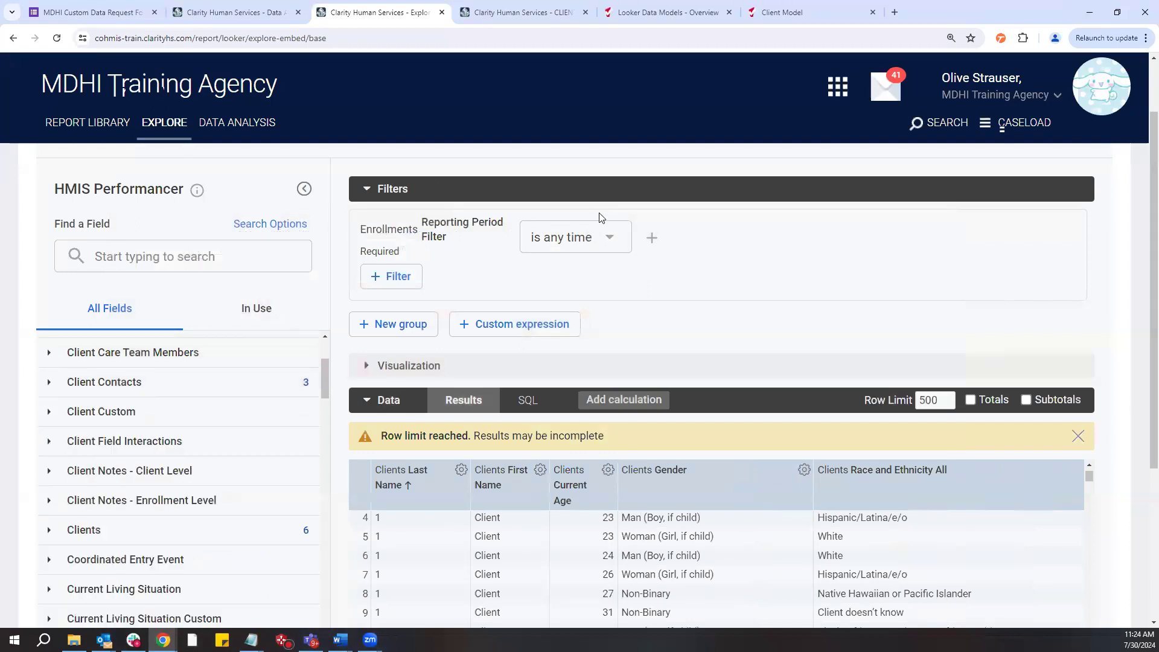
Set the Enrollments Reporting Period Filter to is in the last 6 months and run the report
double_click(597, 241)
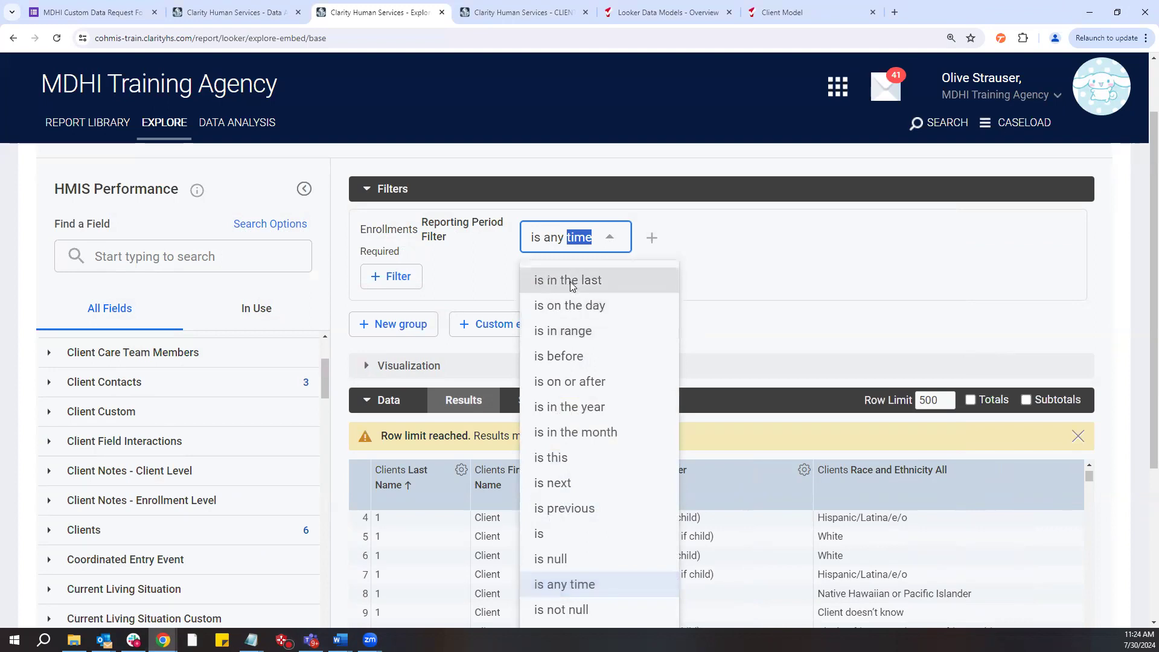
key("Return")
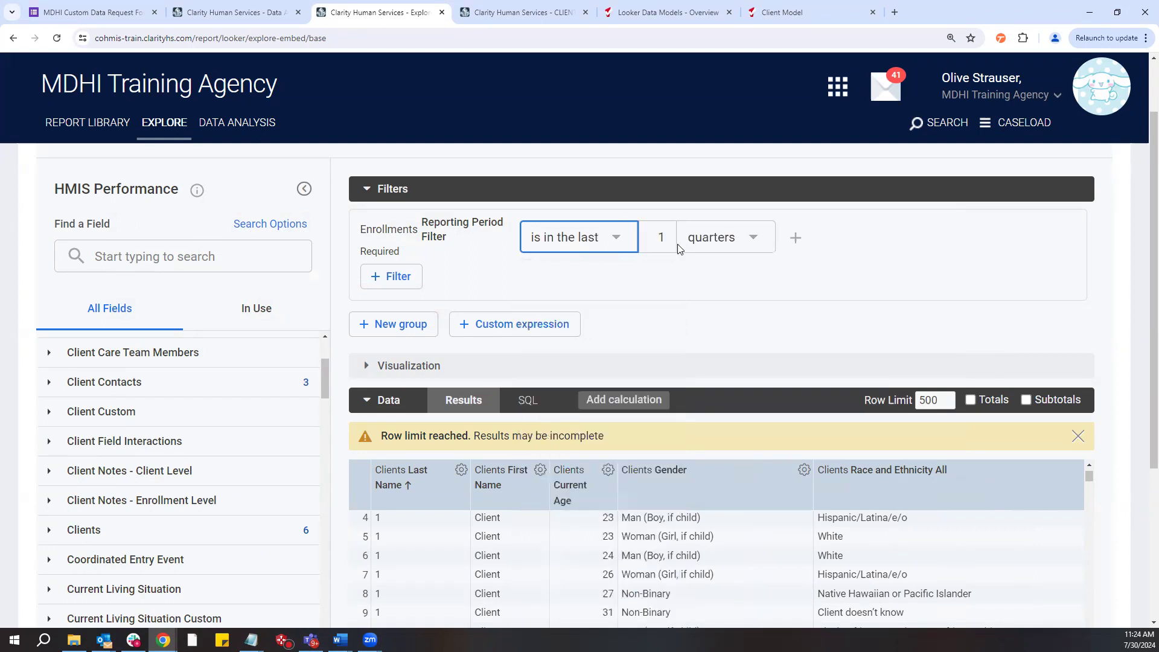
left_click(707, 237)
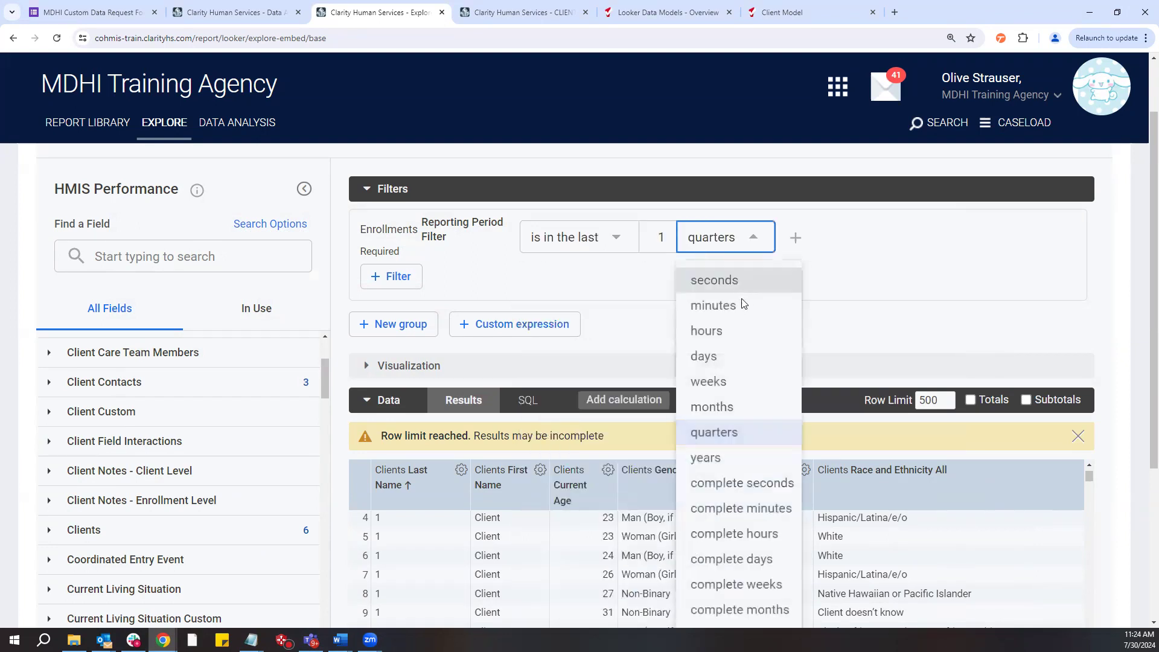
left_click(722, 413)
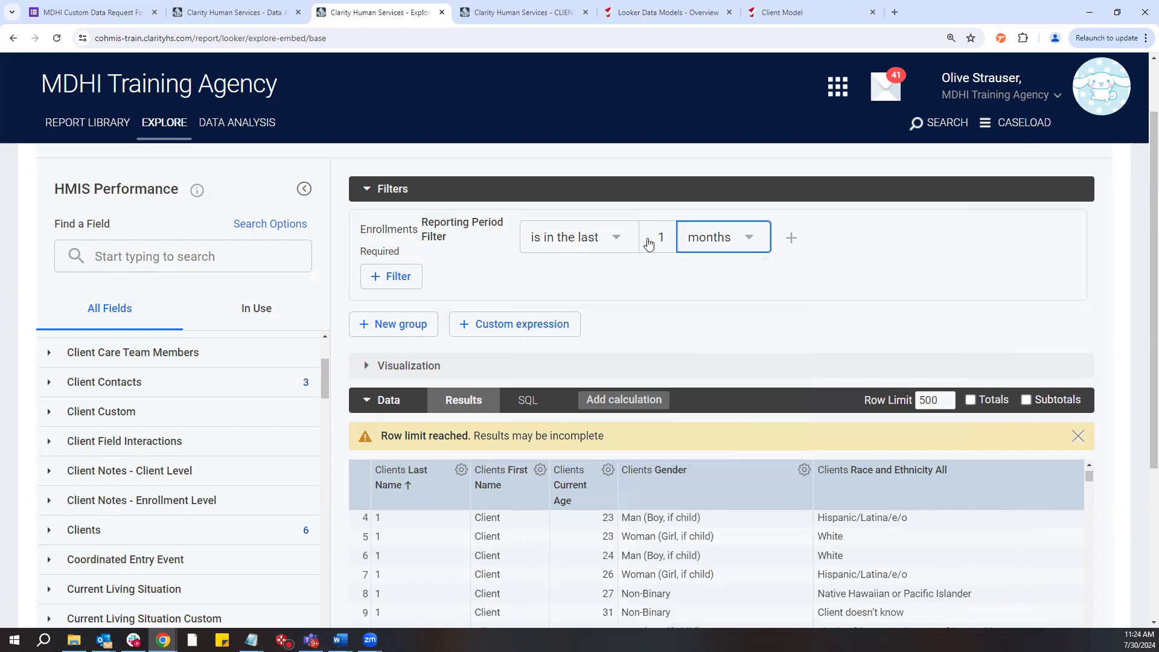
left_click(662, 238)
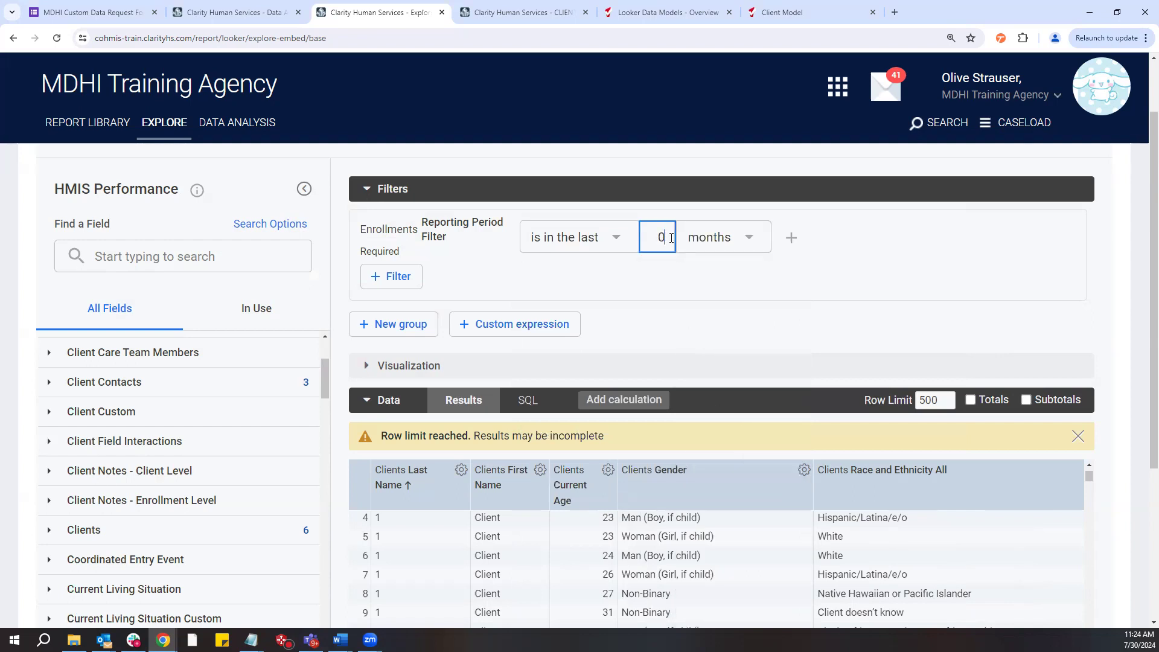
type("6")
scroll(845, 235, "up", 2)
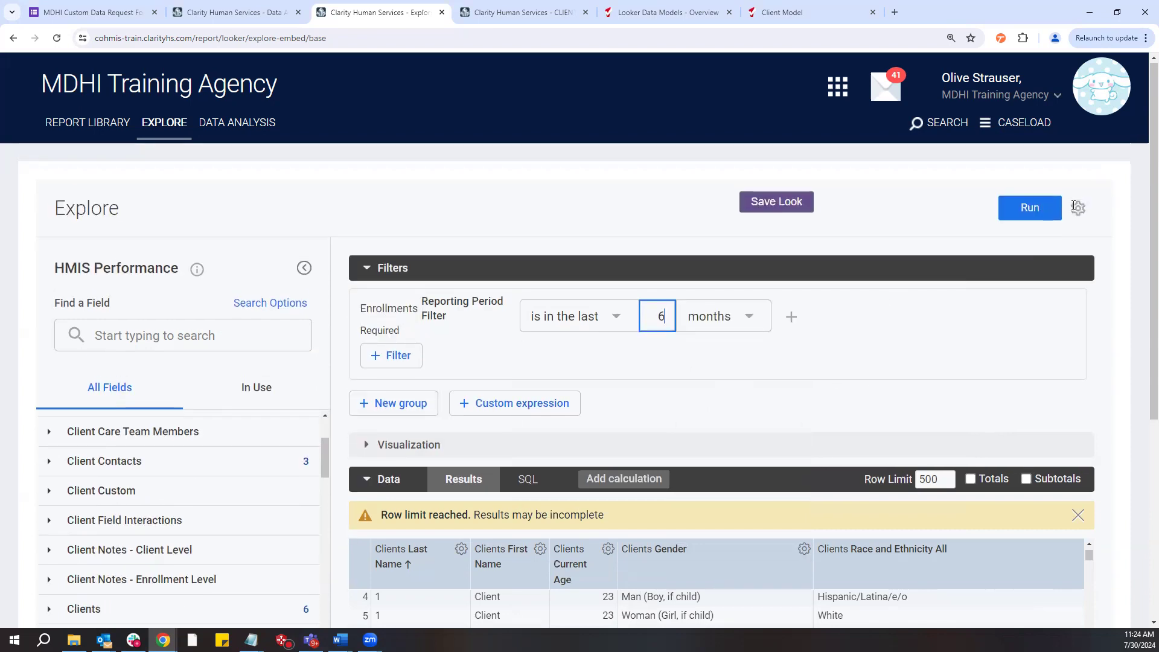
left_click(1014, 216)
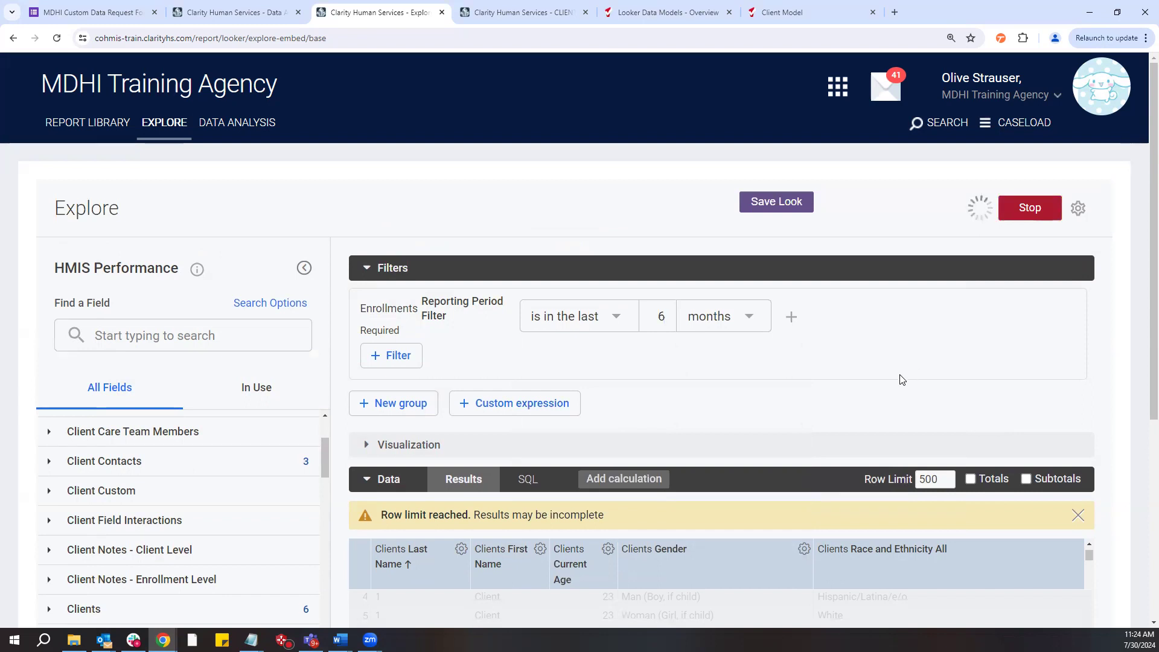
Review the rerun results from the first row, along with the row limit notice and the Row Limit setting
scroll(854, 392, "down", 1)
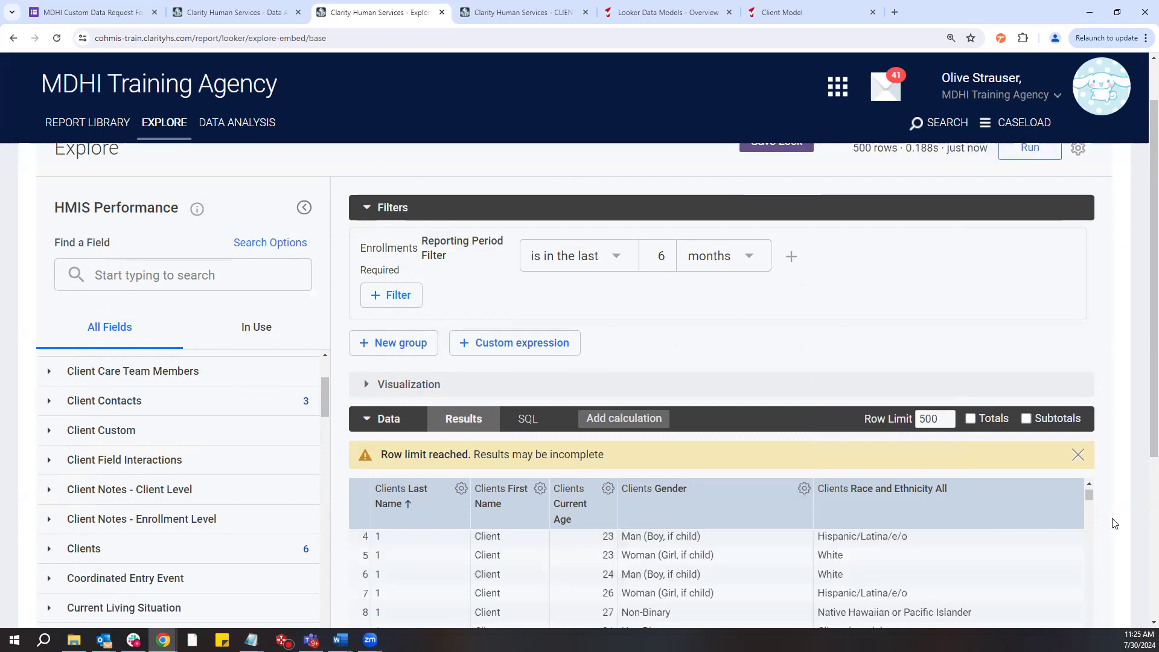
scroll(1117, 524, "down", 3)
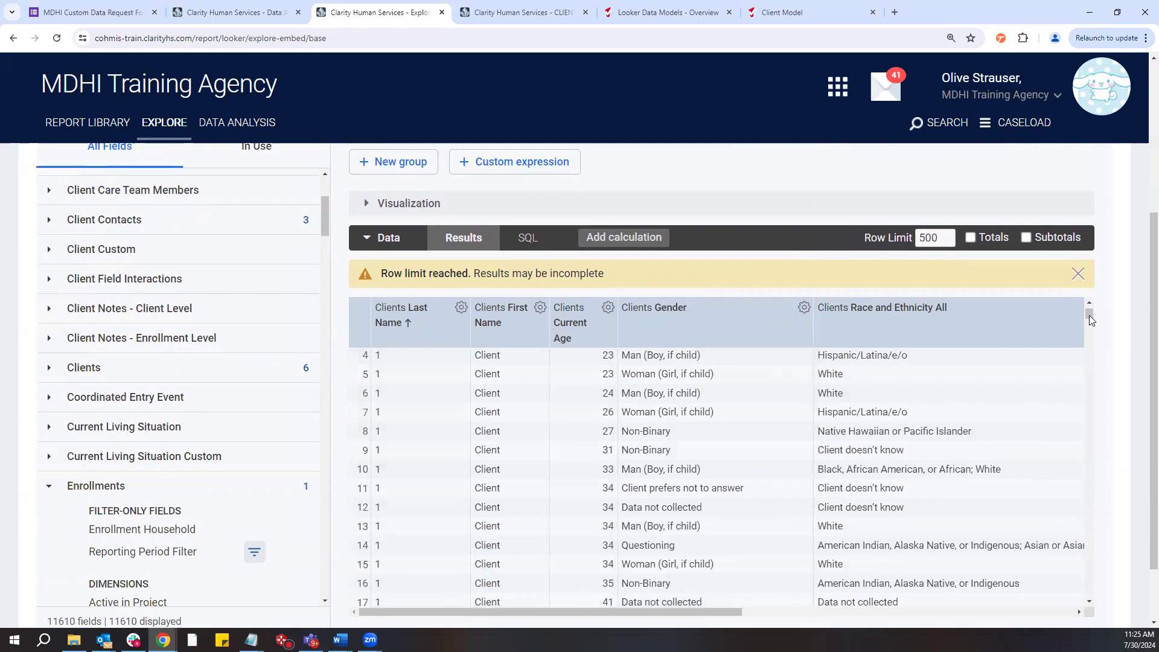
left_click_drag(1089, 316, 1087, 307)
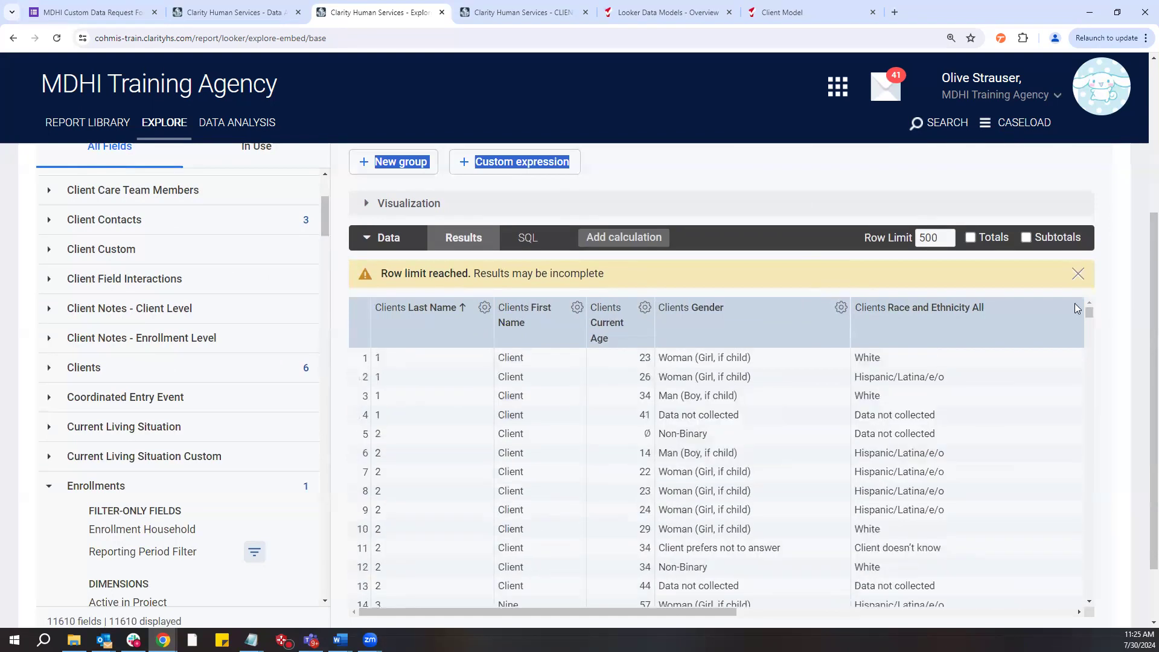
scroll(435, 285, "up", 1)
left_click_drag(383, 333, 471, 334)
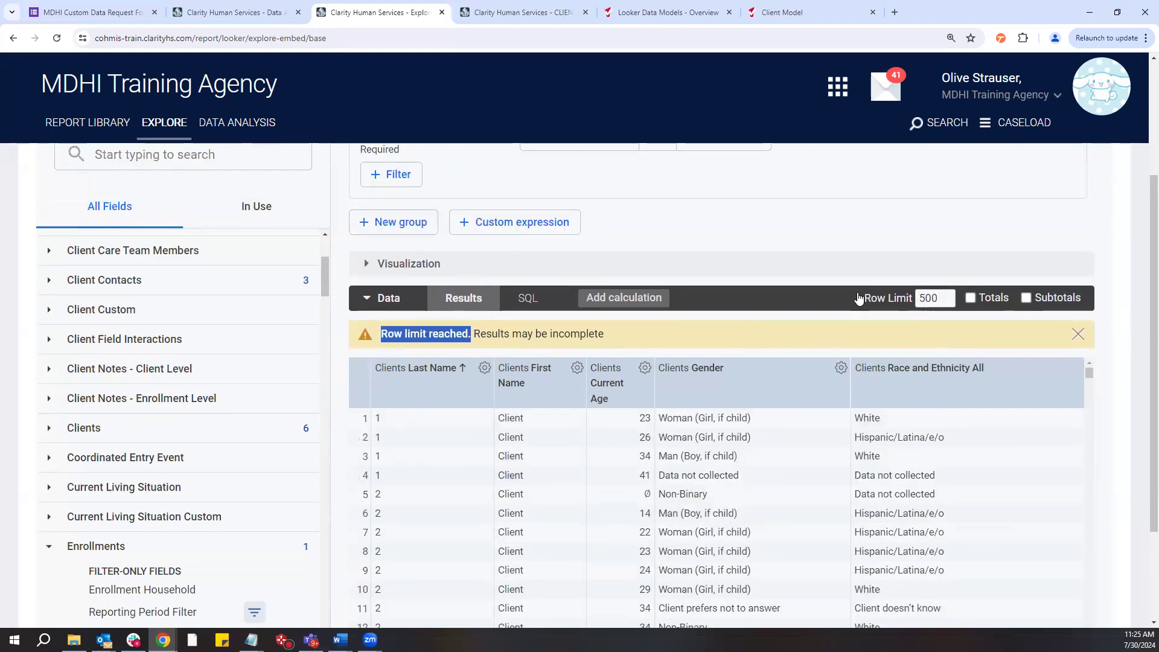
left_click(939, 298)
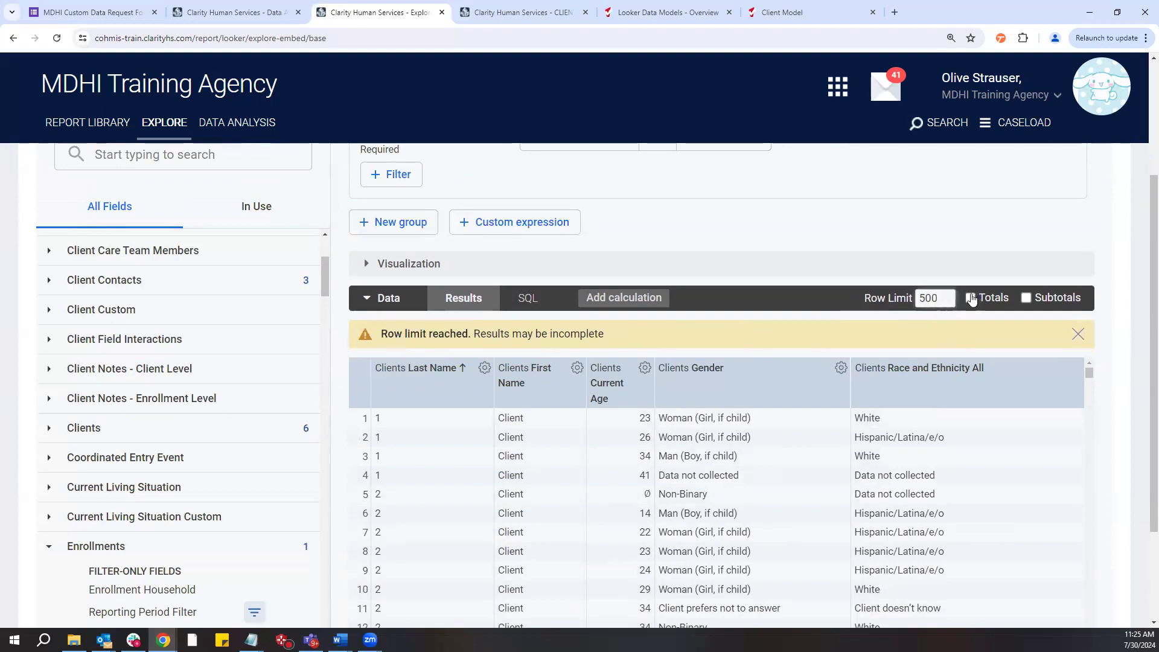
type("0")
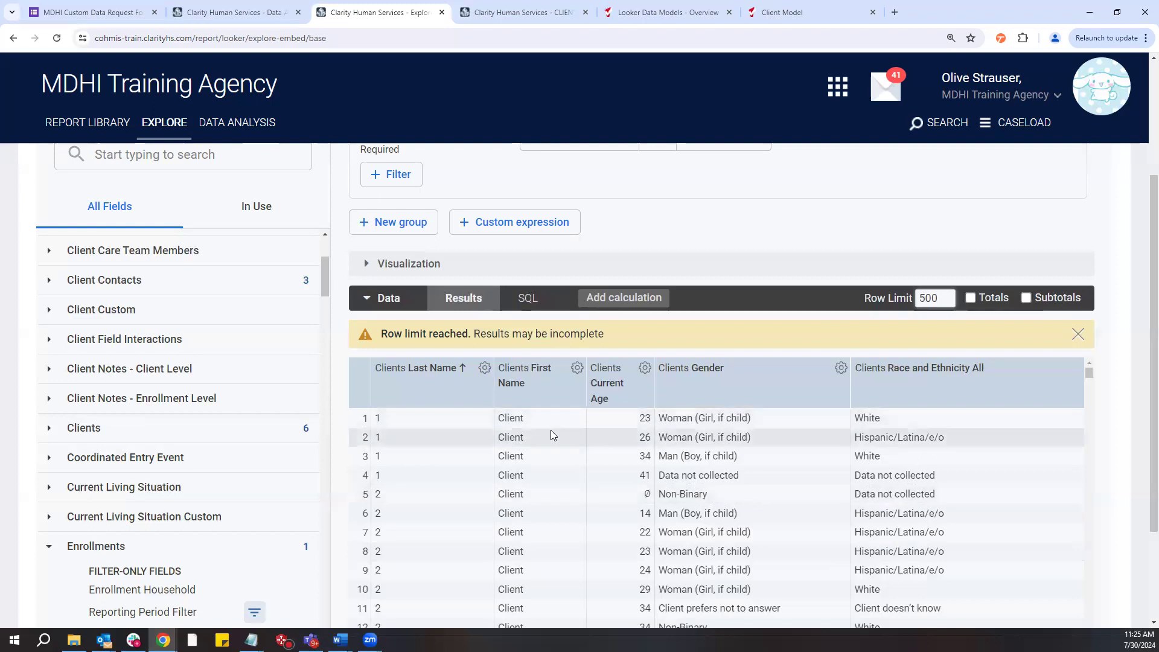
scroll(1113, 393, "up", 1)
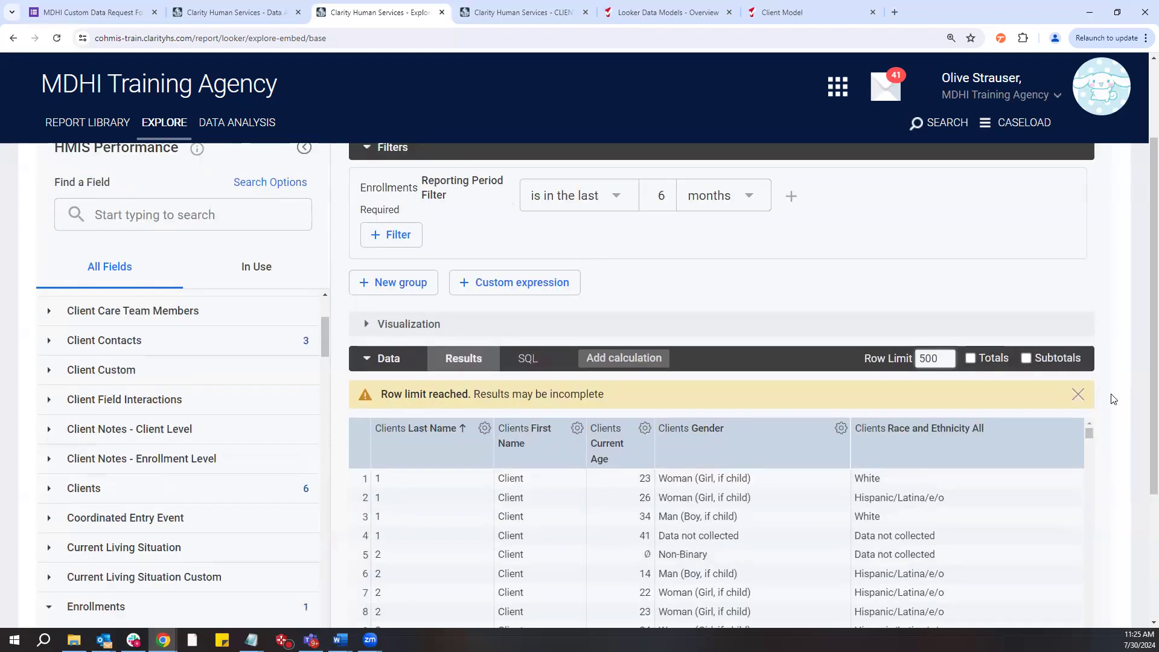
scroll(694, 259, "up", 1)
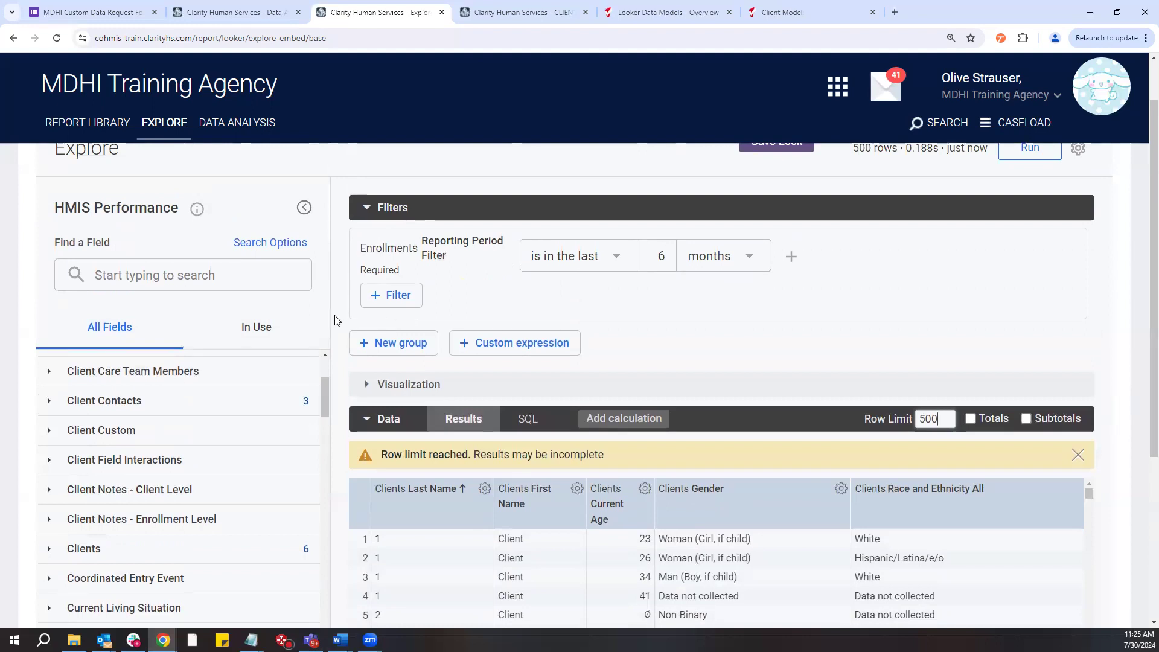
Search the fields for "move-in" and collapse the Client Assessment Custom, Client Assessments, Client Custom and Current Living Situation Custom groups to reach Enrollments
left_click(233, 280)
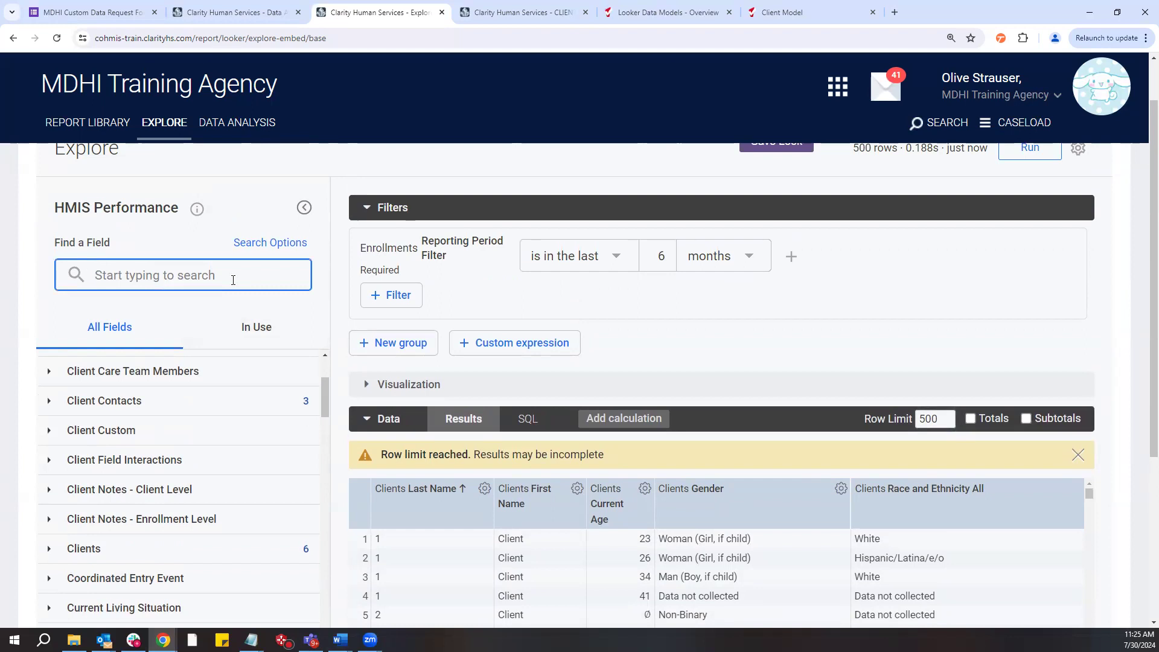
type("mo")
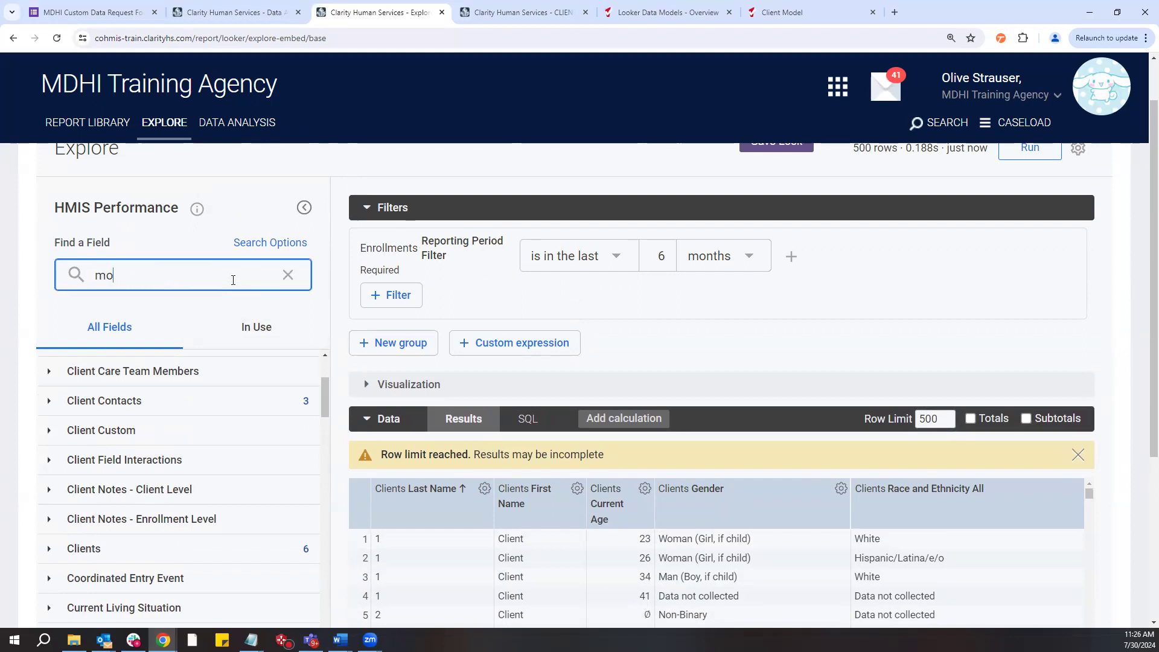
type("ve-in")
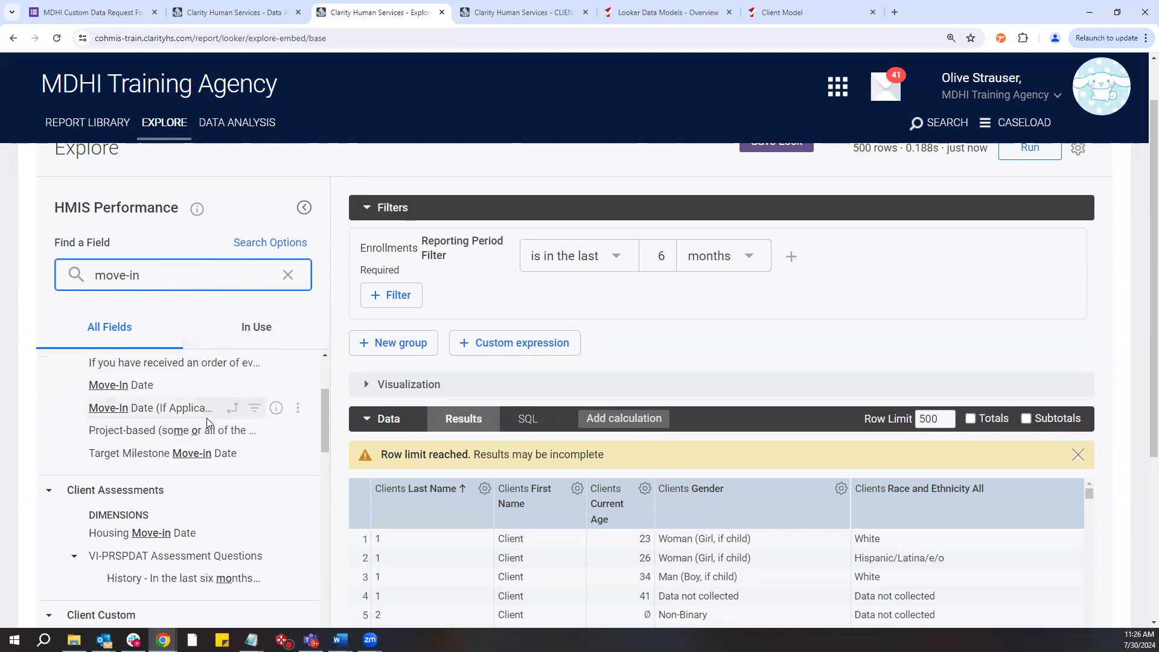
scroll(171, 376, "up", 1)
scroll(171, 377, "up", 4)
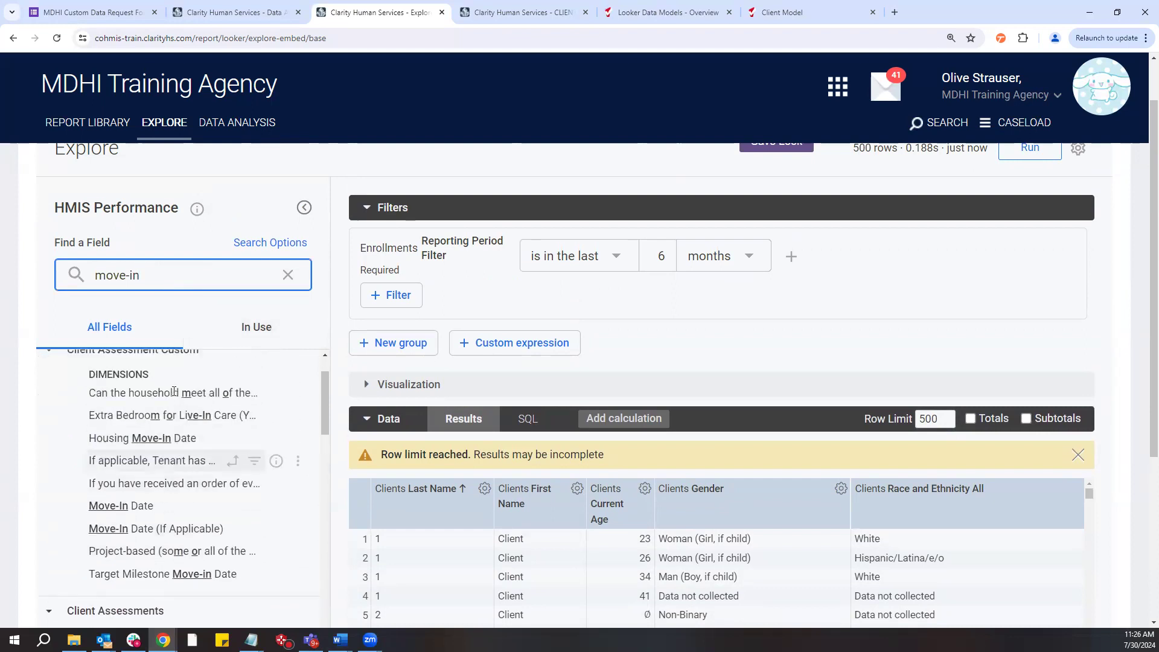
scroll(173, 392, "up", 2)
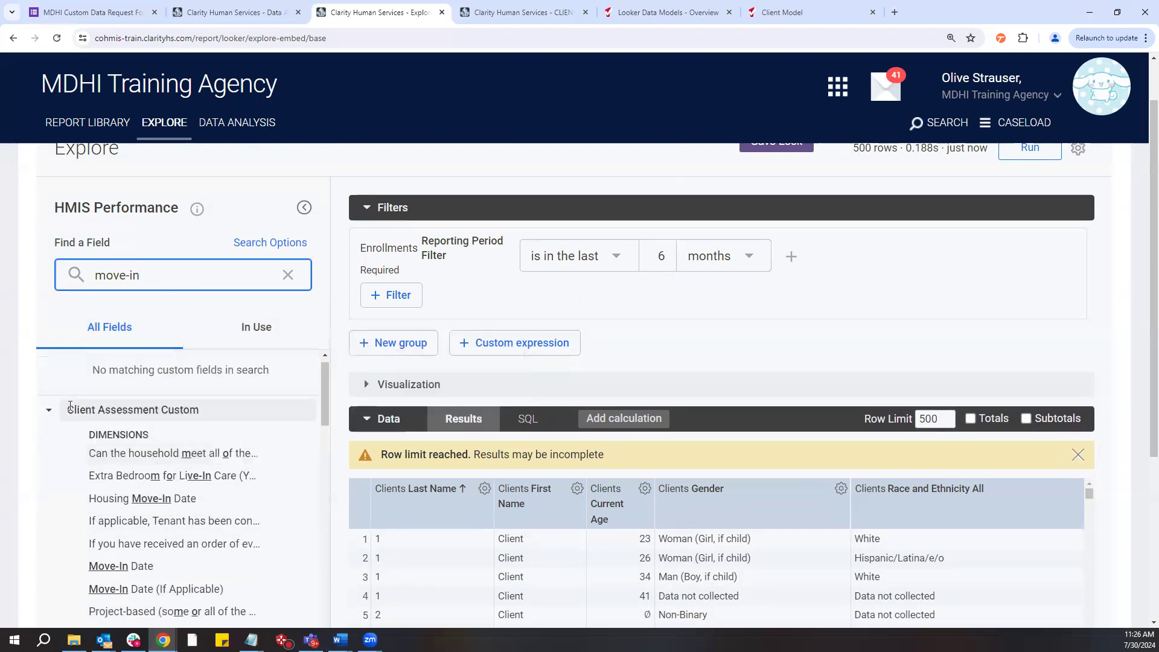
left_click(95, 409)
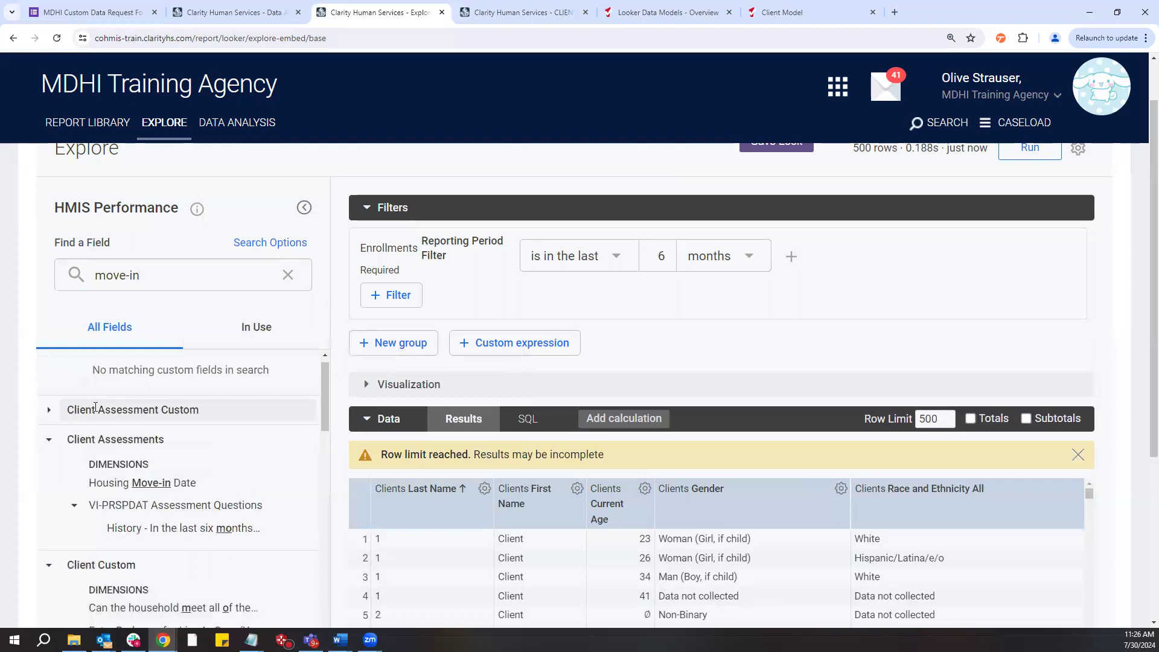
left_click(176, 441)
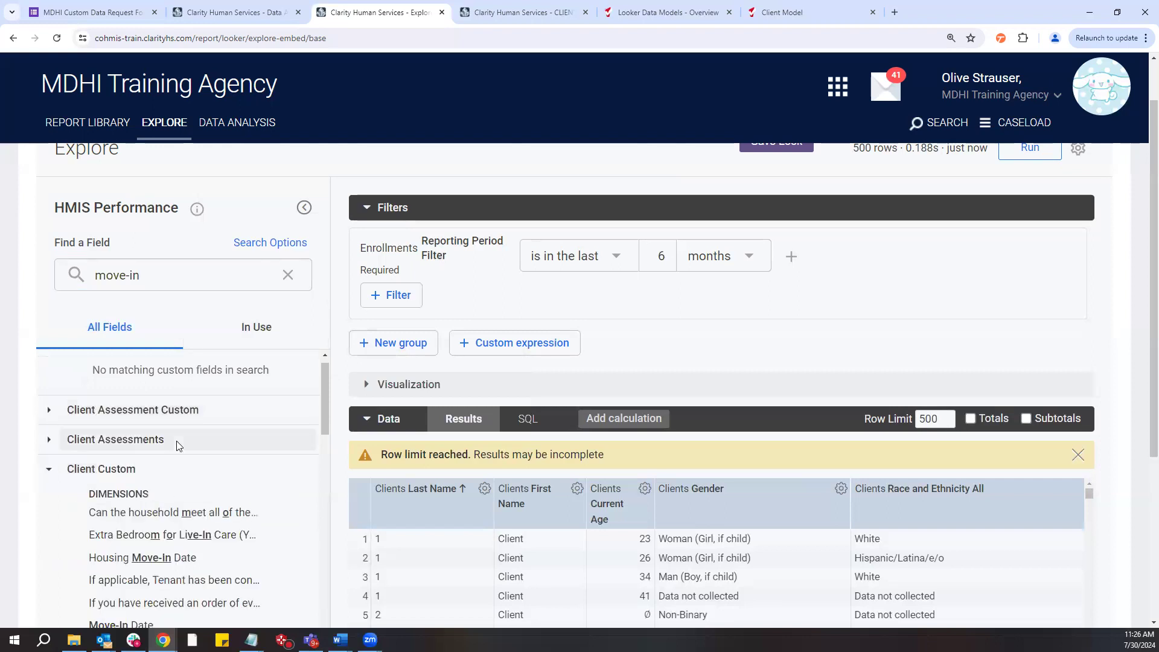
left_click(154, 470)
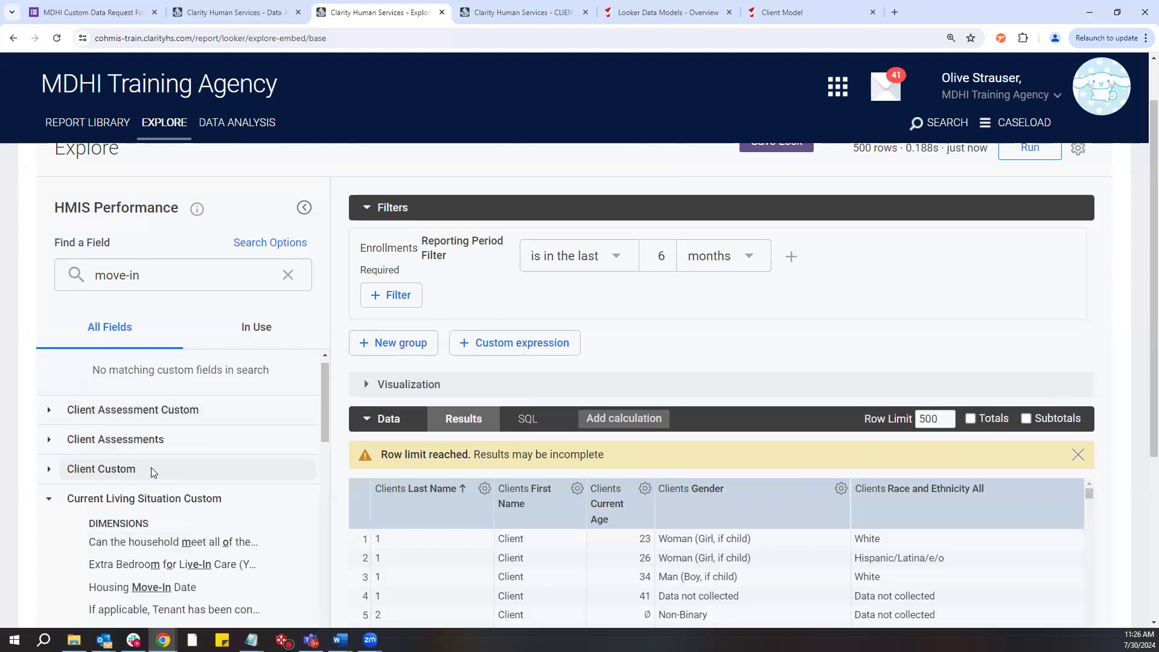
scroll(152, 459, "down", 1)
left_click(155, 443)
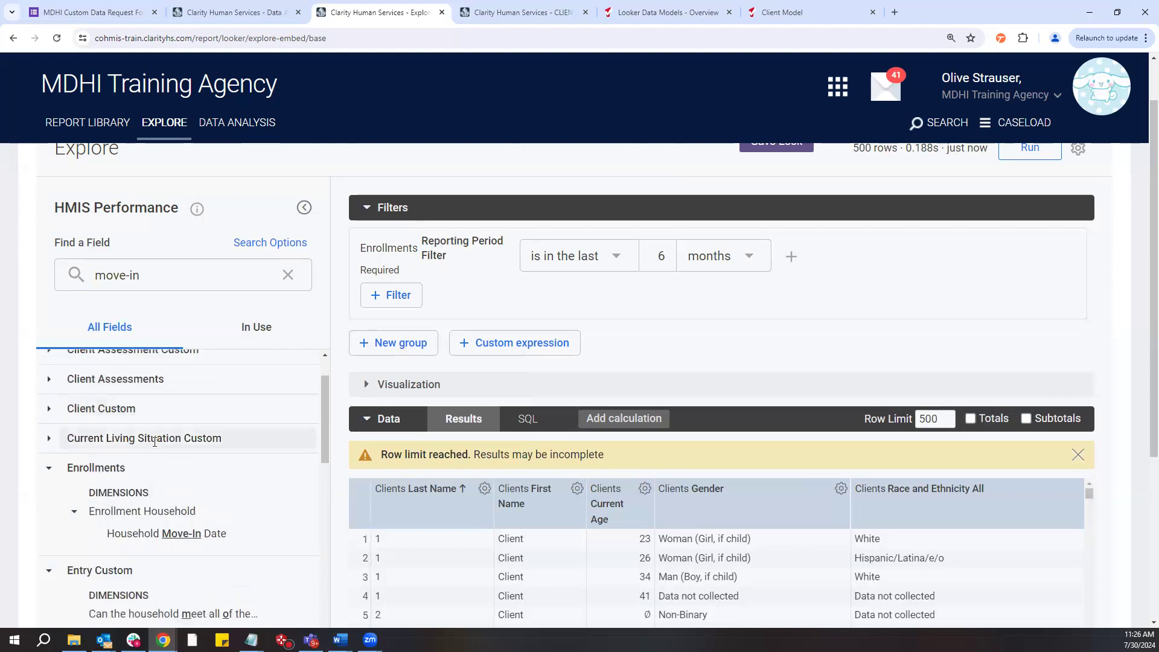
scroll(162, 450, "down", 1)
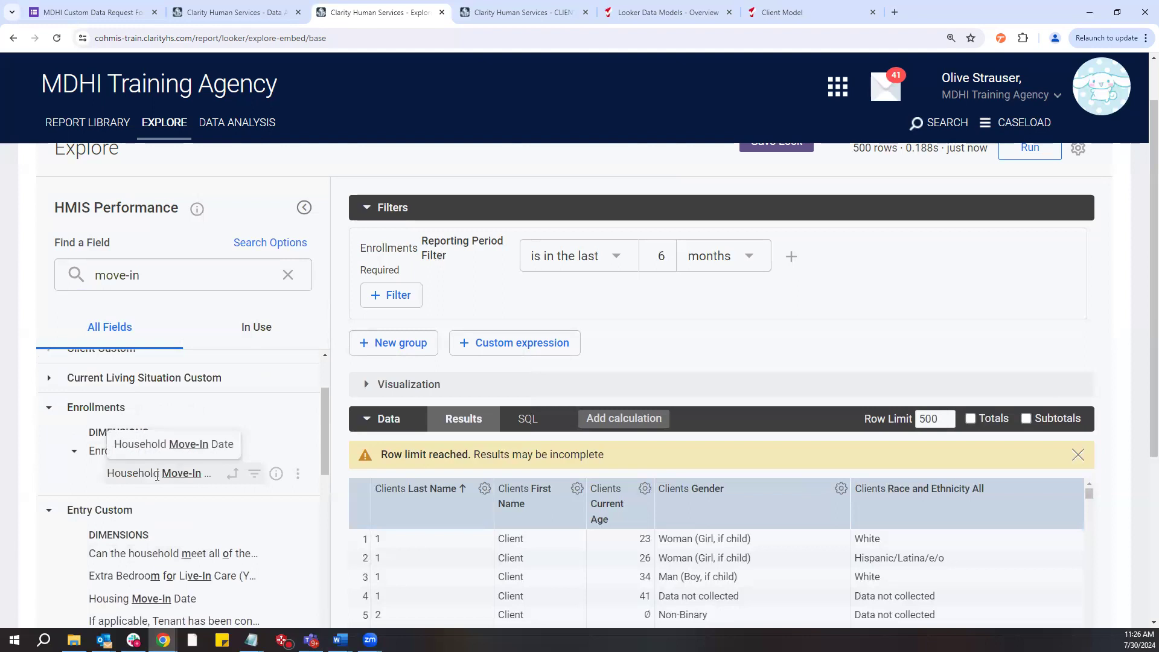
Add a filter on the Enrollments Household Move-In Date and set it to is in the last 6 months
left_click(255, 473)
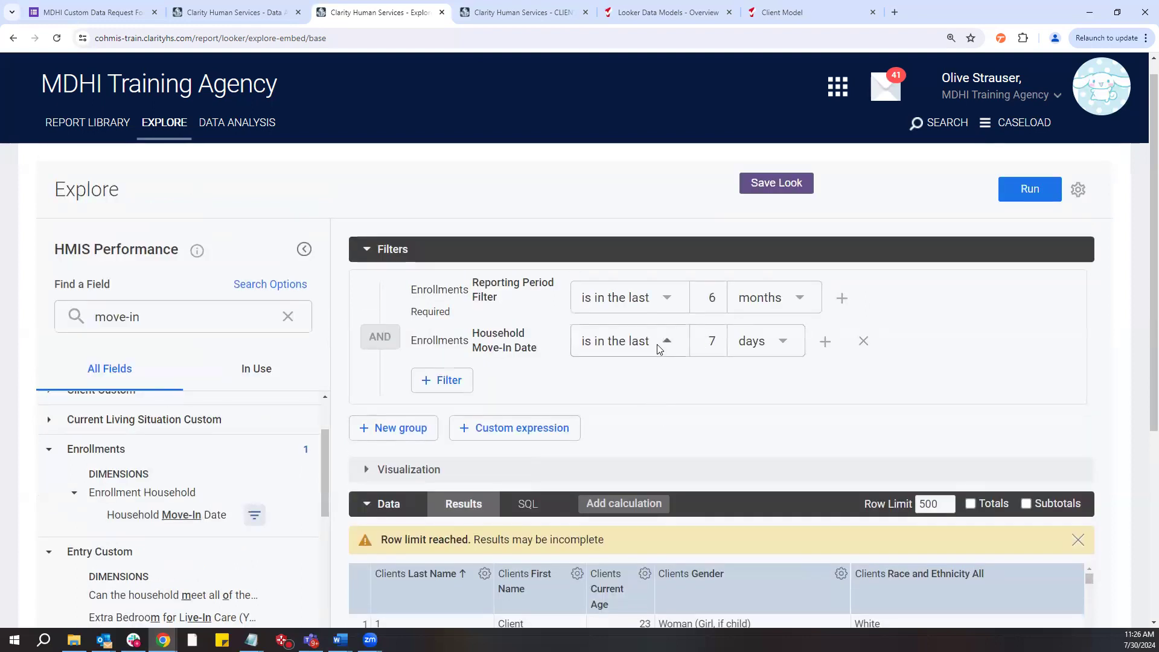
left_click(657, 345)
left_click(660, 385)
double_click(713, 342)
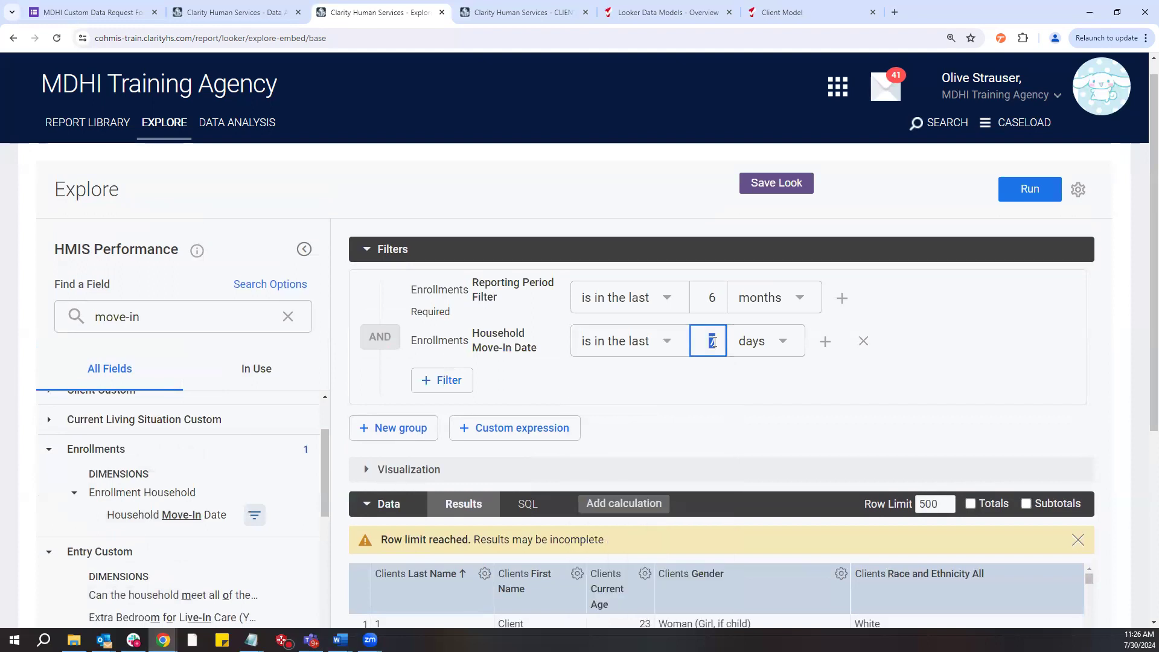
left_click(788, 342)
left_click(788, 342)
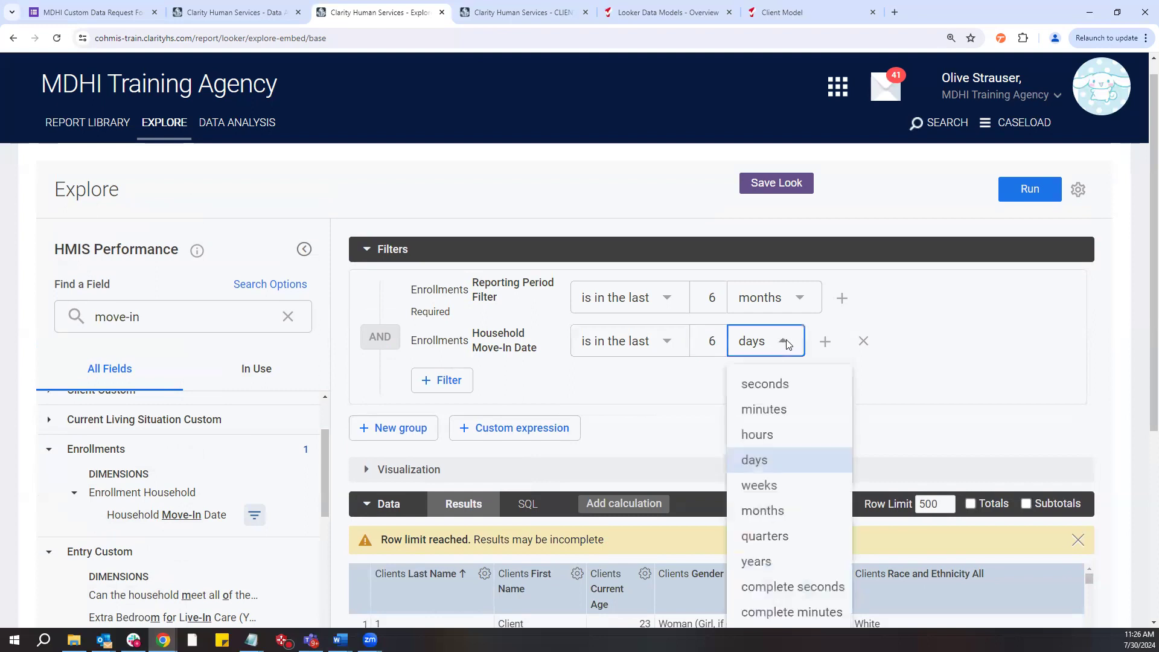
left_click(779, 511)
scroll(605, 369, "down", 1)
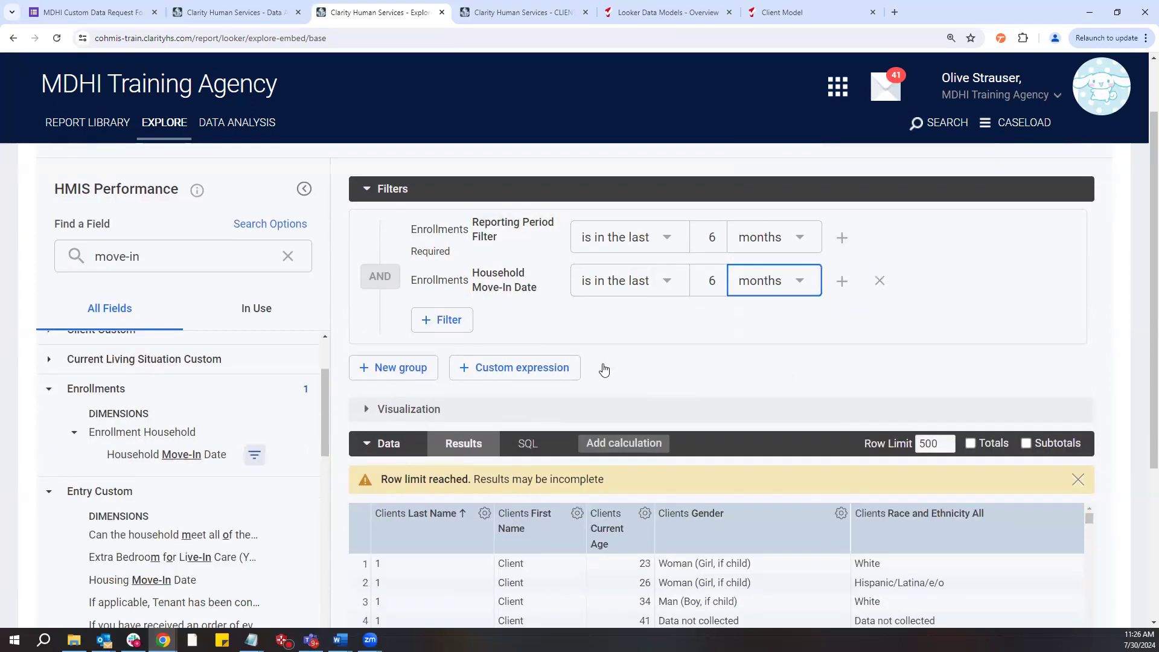
Collapse the Enrollments group and clear the "move-in" field search
mouse_move(140, 454)
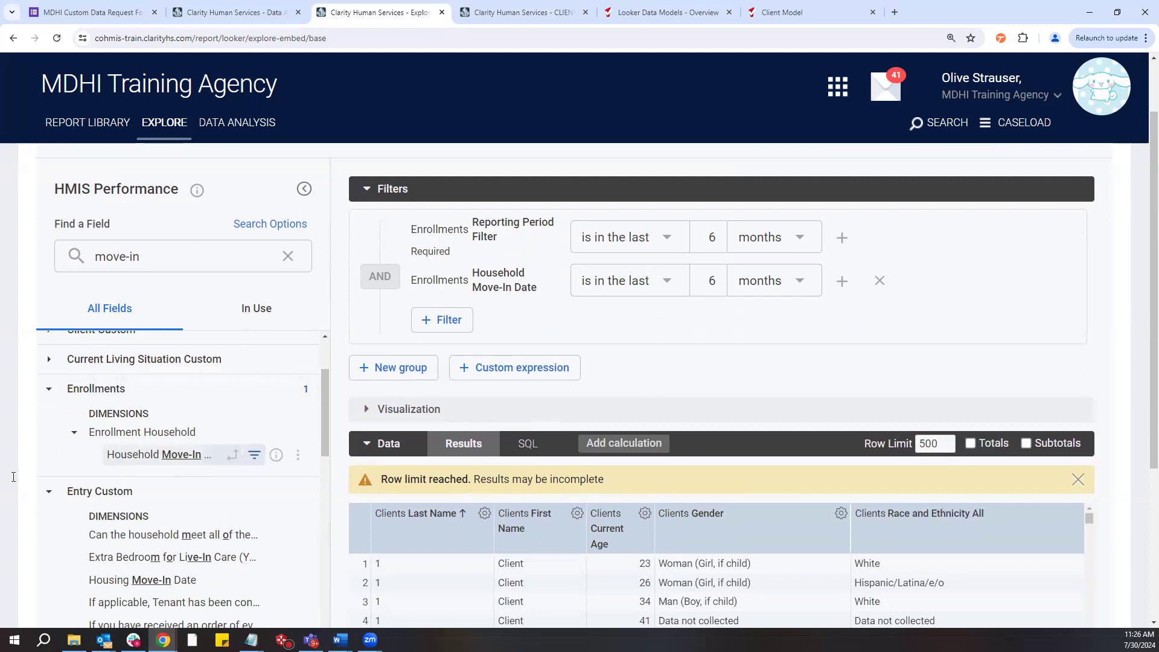
scroll(725, 376, "down", 1)
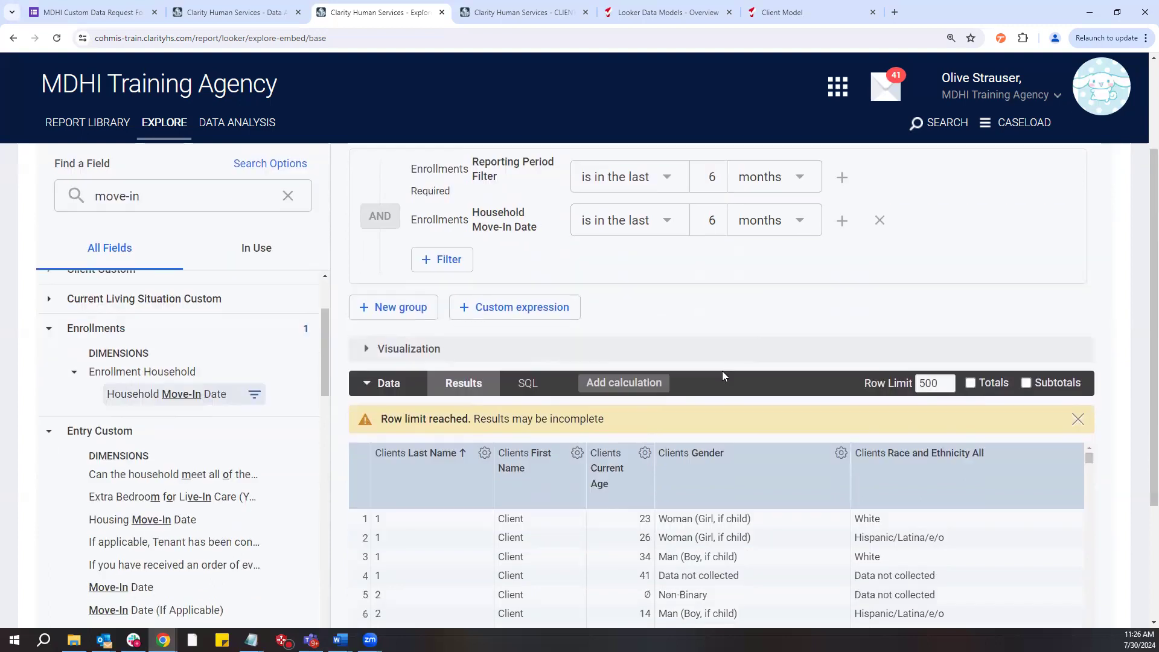
left_click(113, 330)
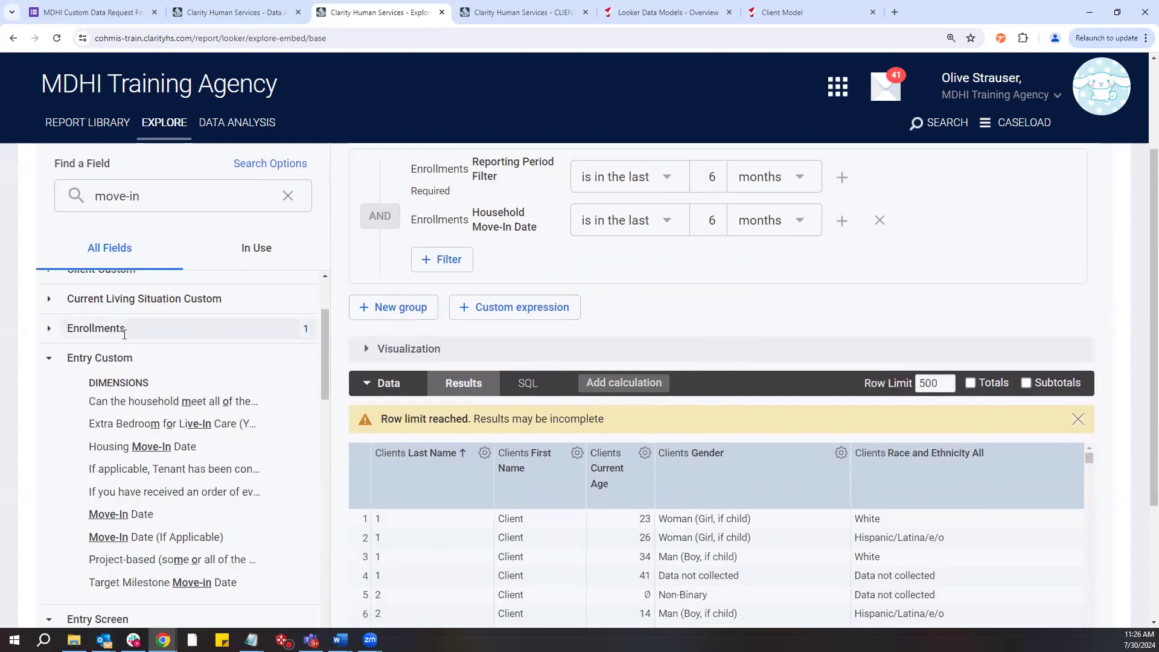
left_click(287, 196)
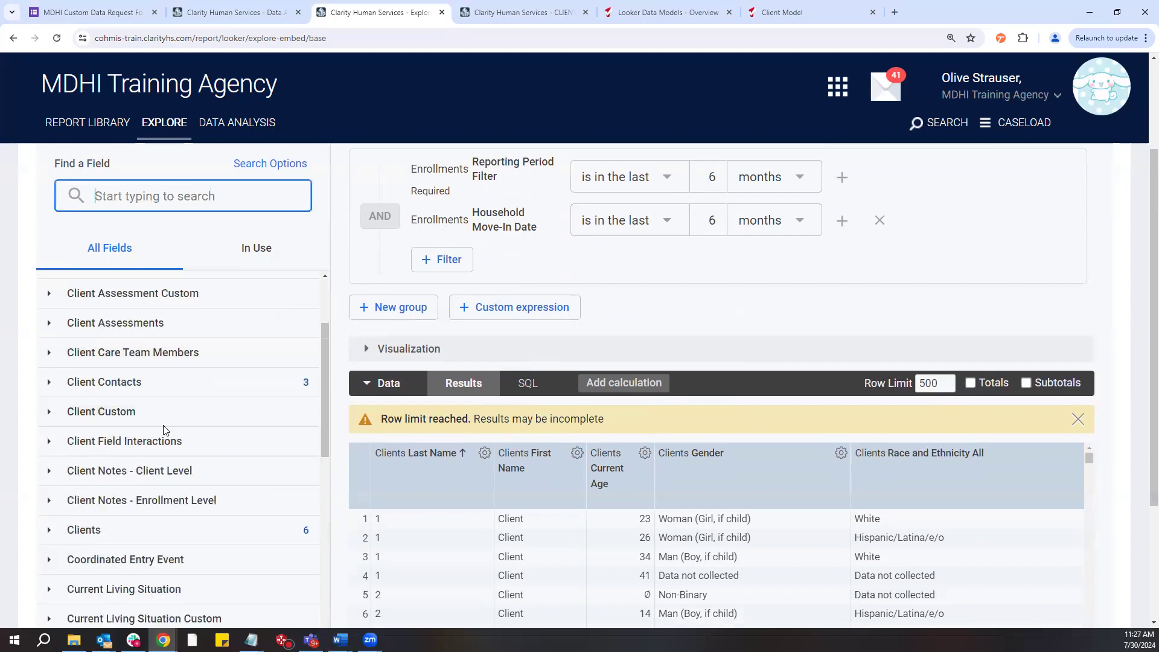
Add a filter on the Name dimension of the Programs group and search its values for "Rapi"
scroll(173, 406, "down", 4)
scroll(181, 410, "down", 5)
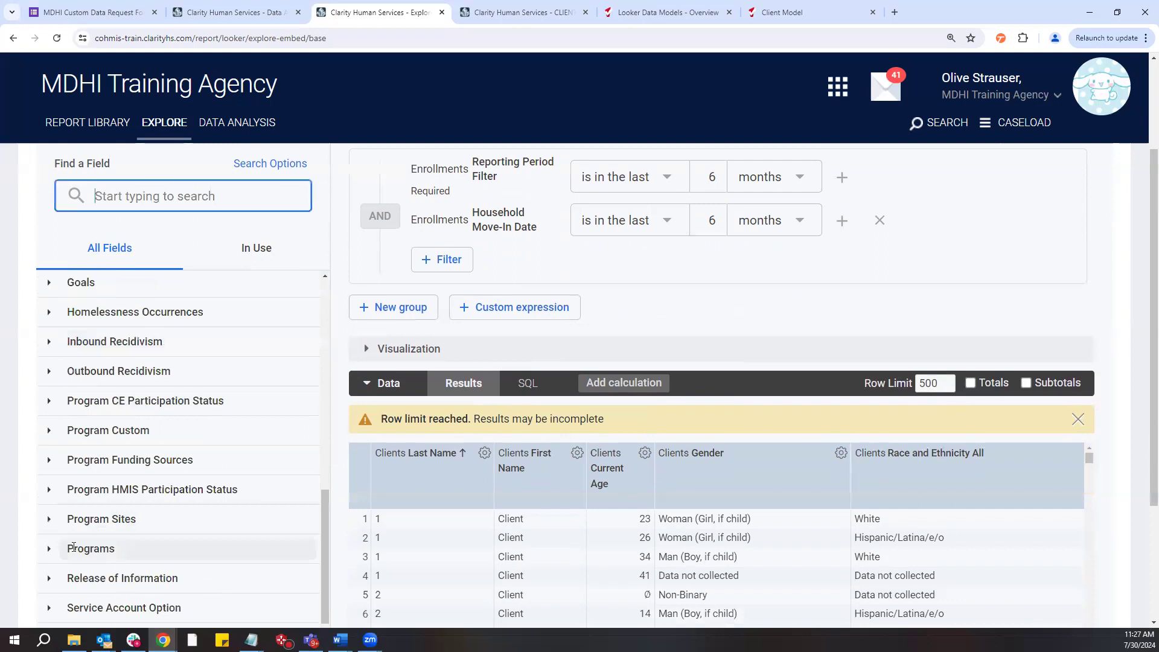
left_click(73, 546)
scroll(142, 483, "down", 2)
scroll(142, 483, "down", 2)
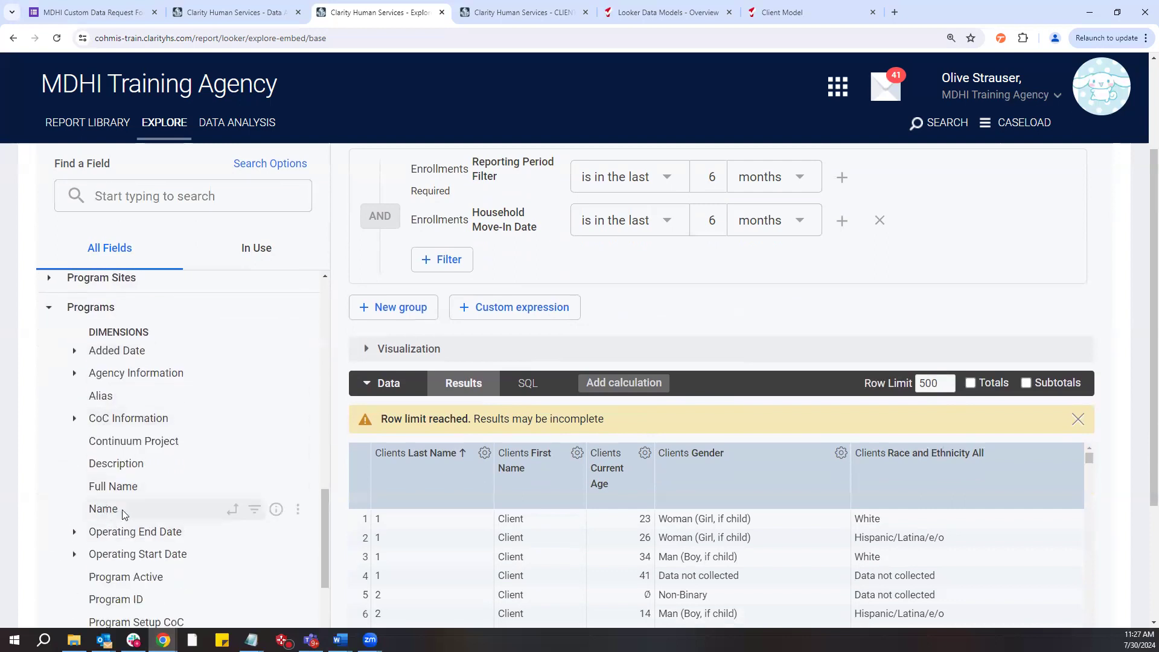
double_click(91, 513)
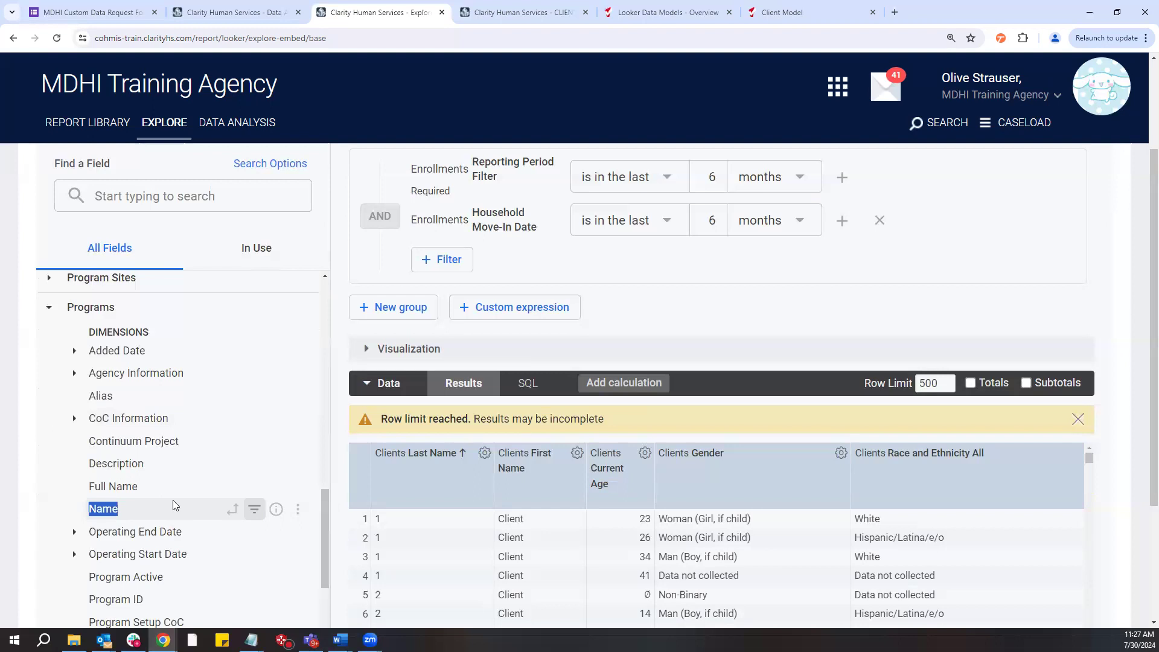
left_click(272, 485)
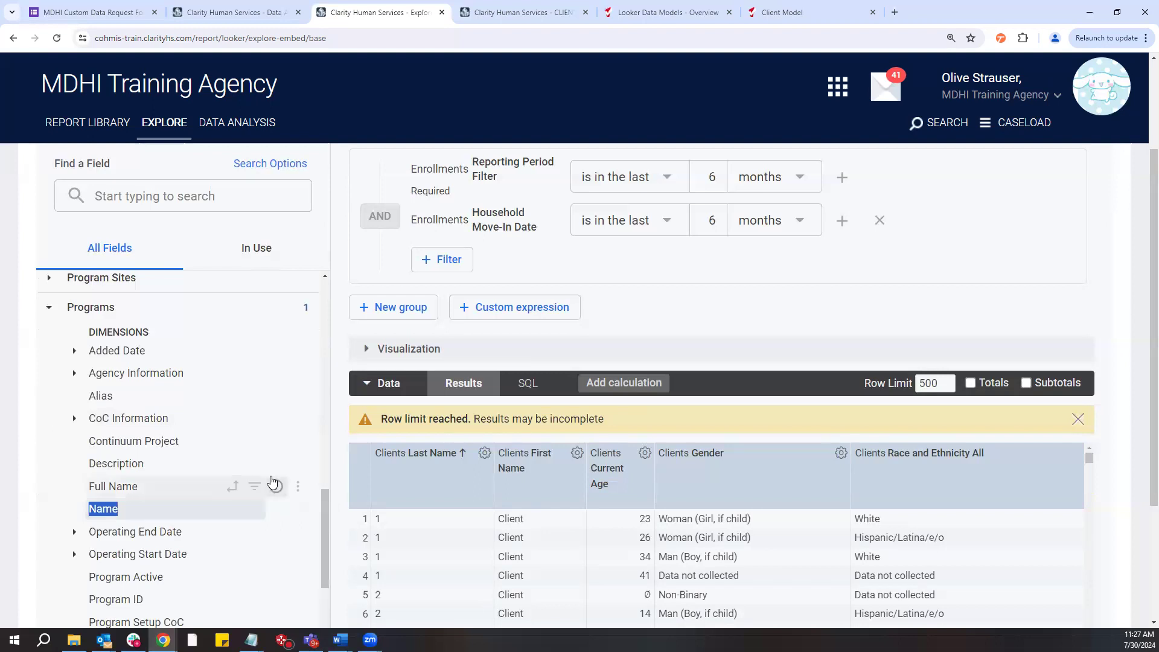
left_click(254, 509)
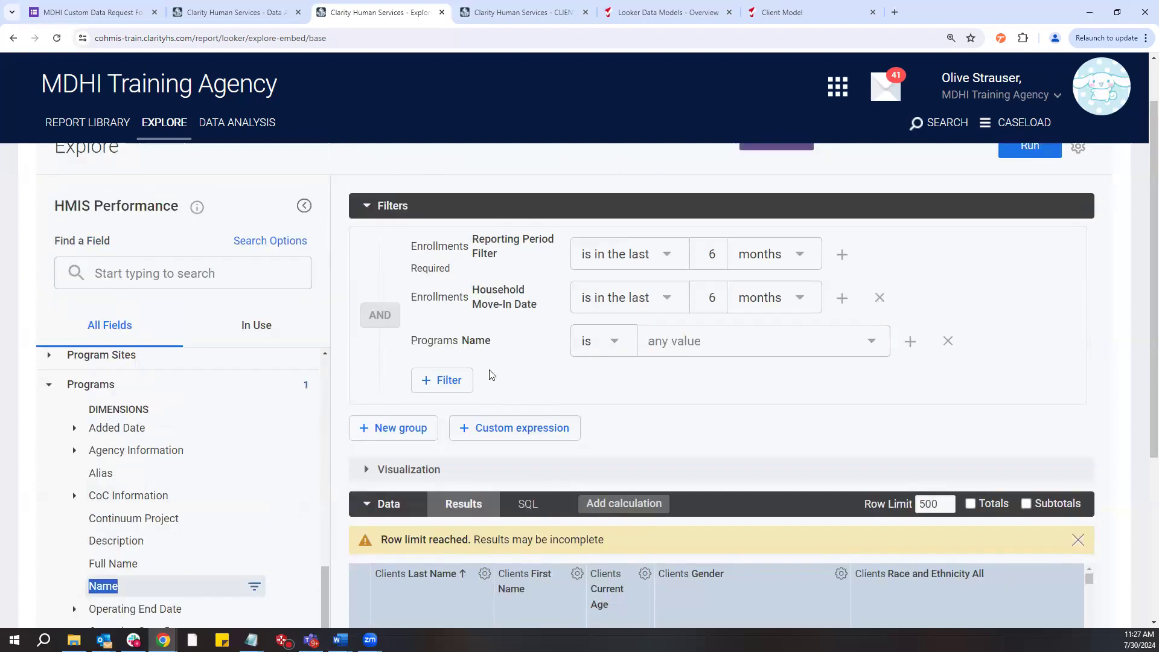
left_click(677, 344)
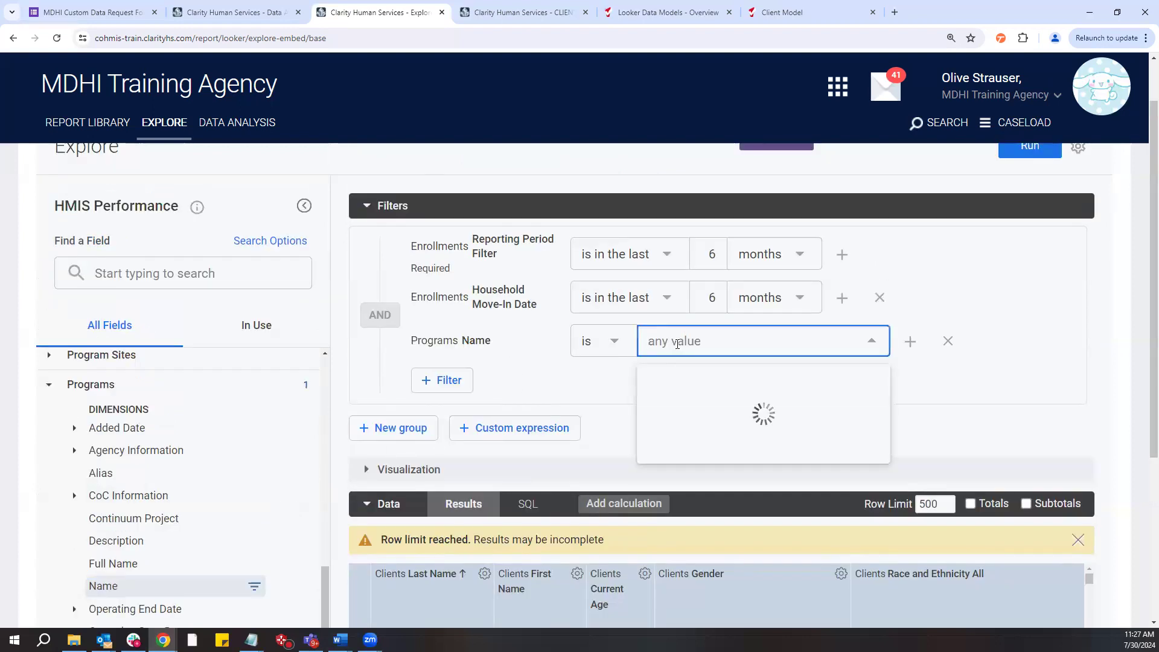
type("Rapi")
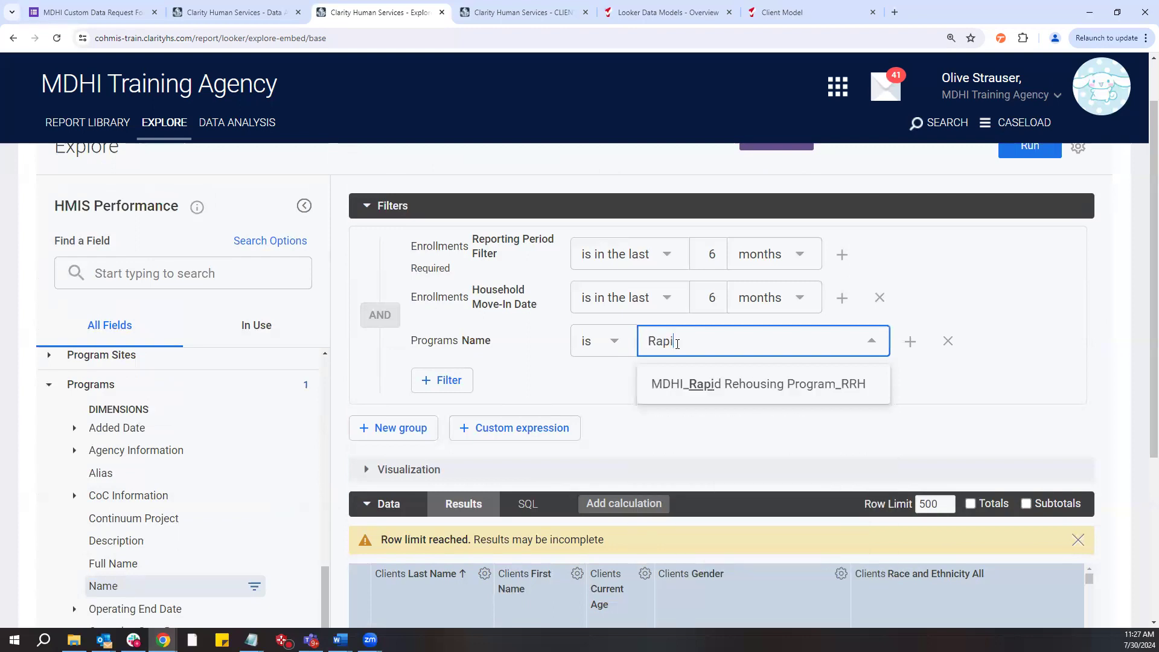
Filter Programs Name to MDHI_Rapid Rehousing Program_RRH and run the report
left_click(706, 383)
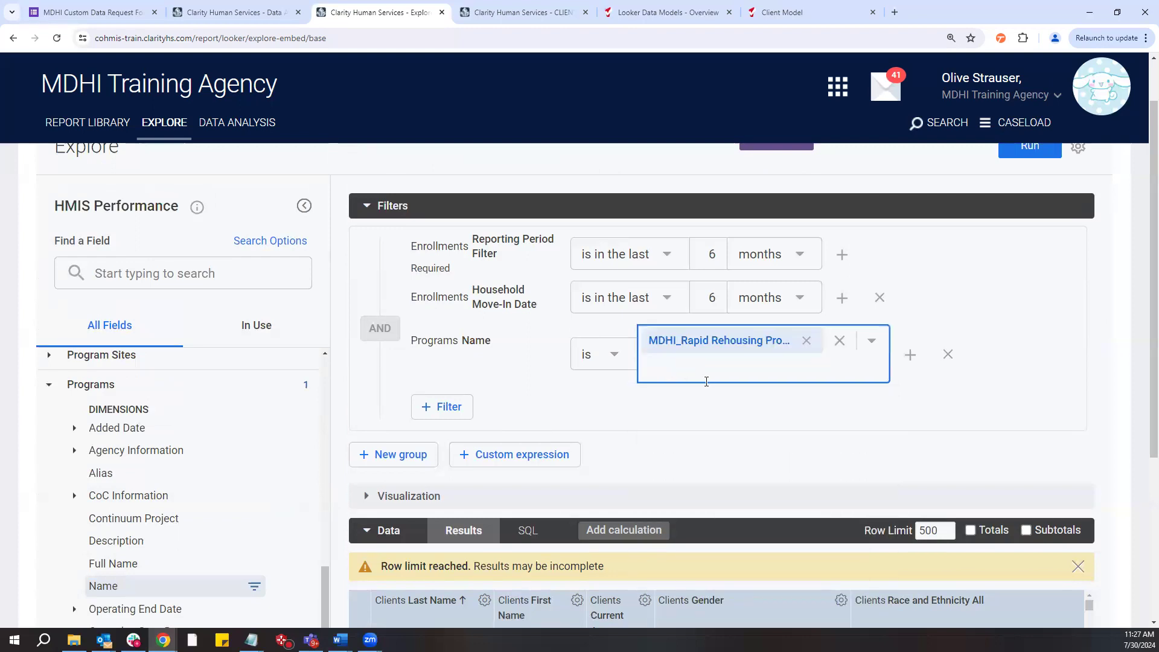
left_click(621, 382)
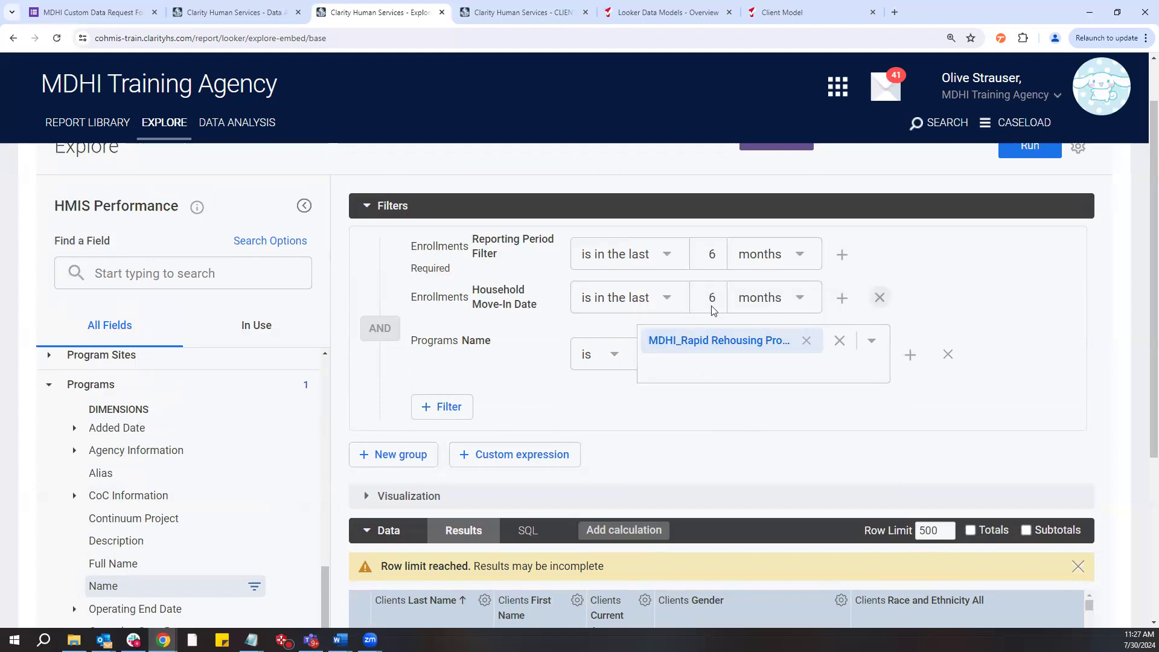
scroll(990, 326, "up", 1)
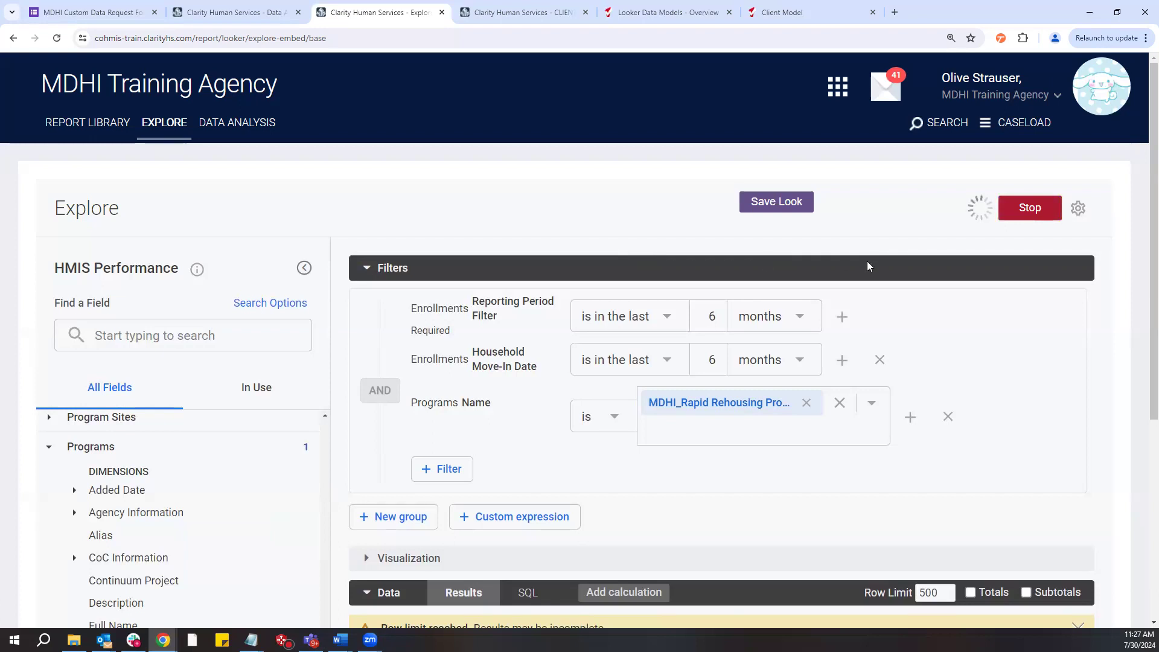
Examine the filtered results, checking the client rows, household move-in dates and program names
scroll(867, 261, "down", 1)
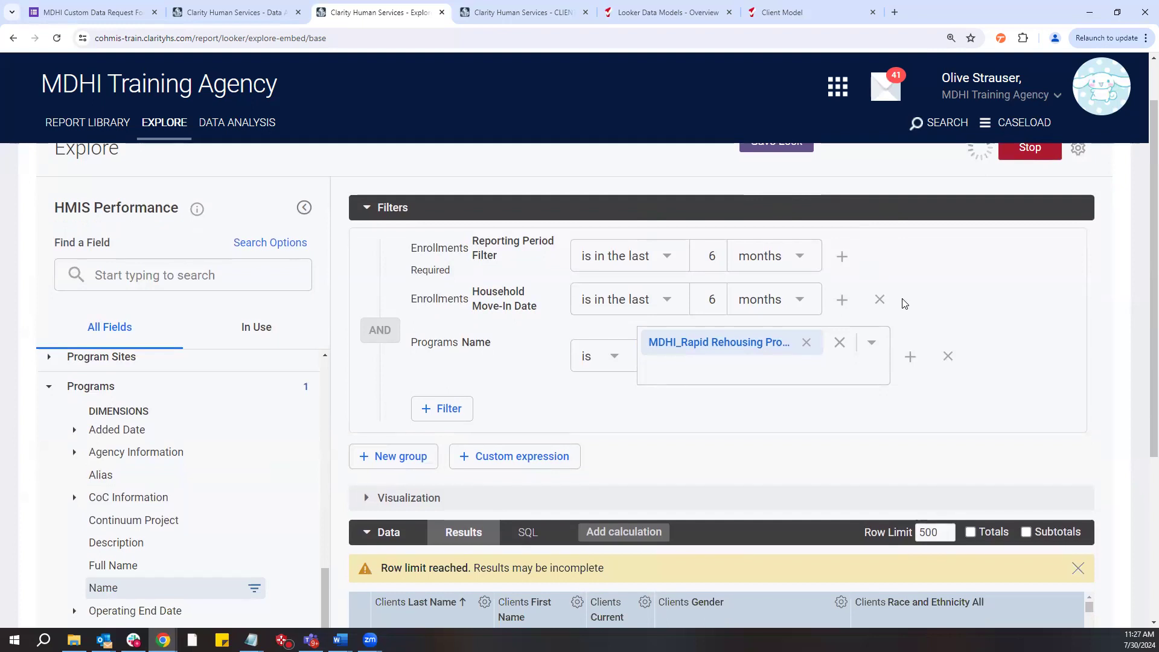
scroll(903, 302, "down", 4)
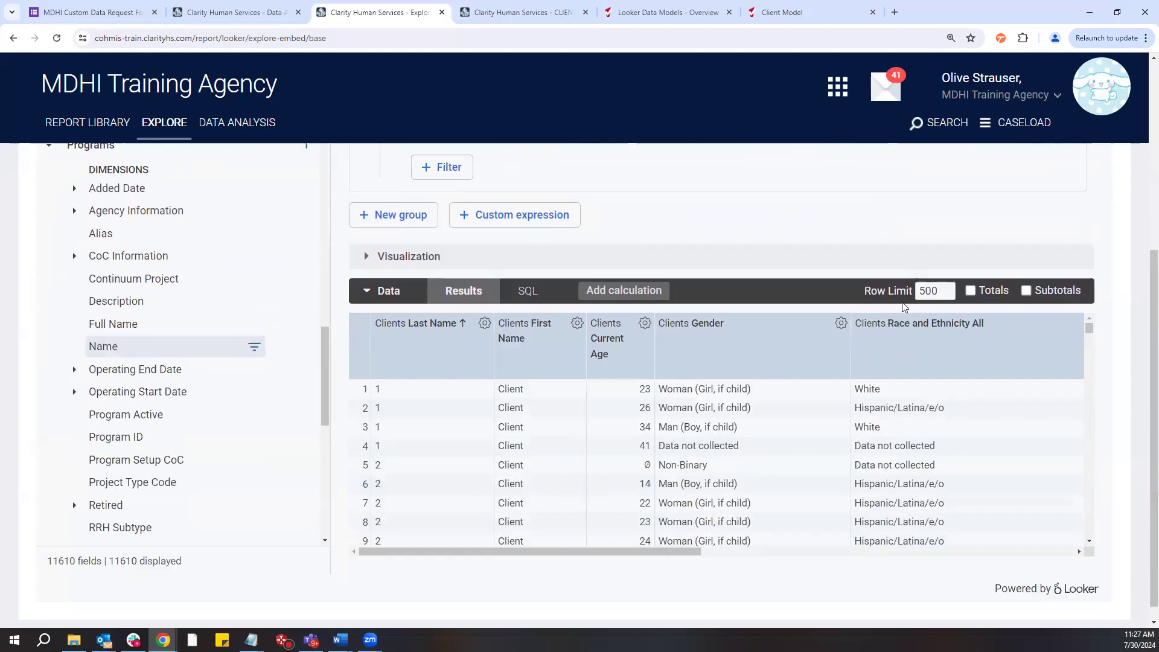
scroll(596, 419, "down", 1)
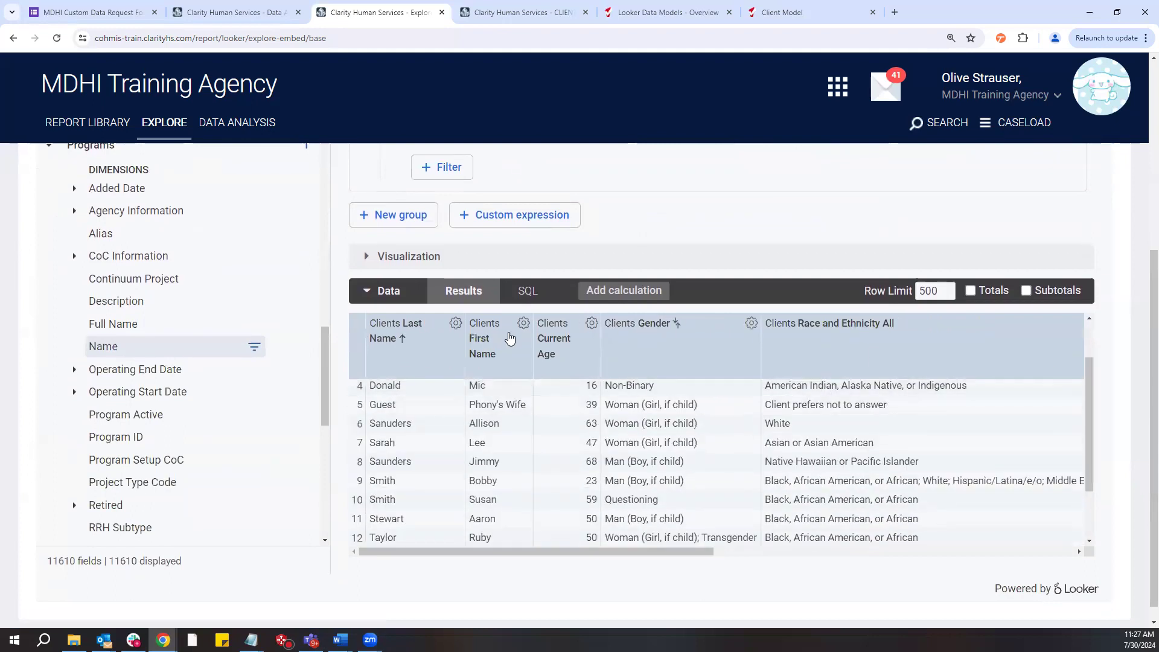
scroll(509, 428, "down", 1)
scroll(423, 501, "up", 1)
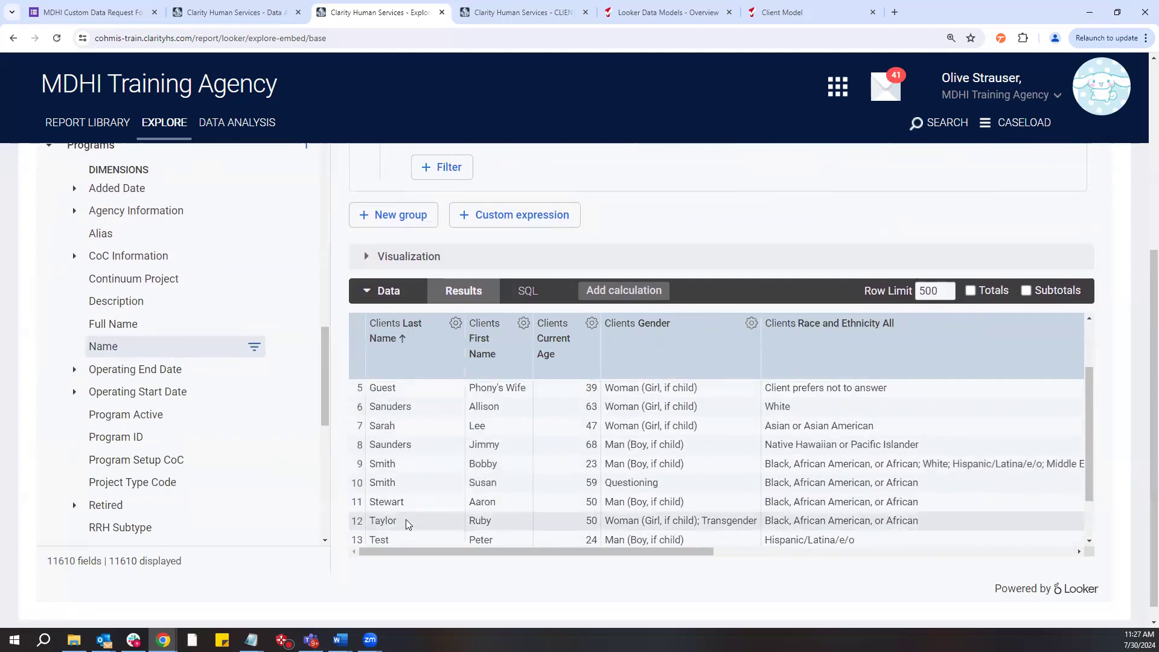
scroll(385, 537, "down", 1)
scroll(455, 466, "up", 1)
scroll(455, 466, "up", 2)
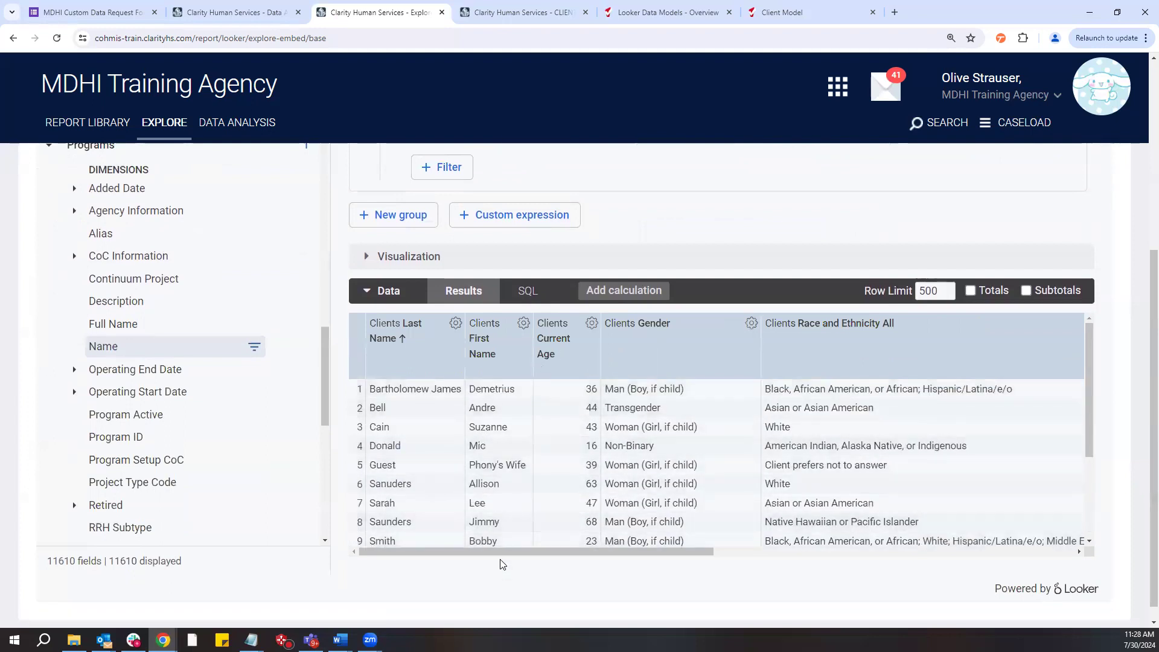
left_click_drag(499, 556, 885, 539)
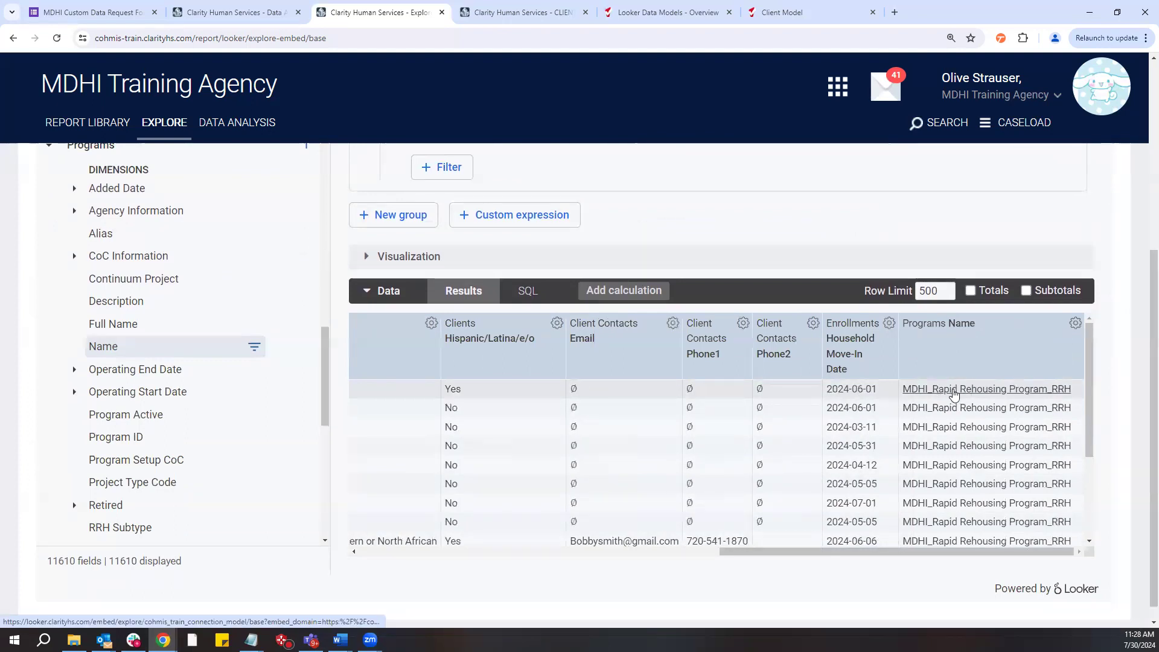
left_click_drag(1089, 382, 1093, 477)
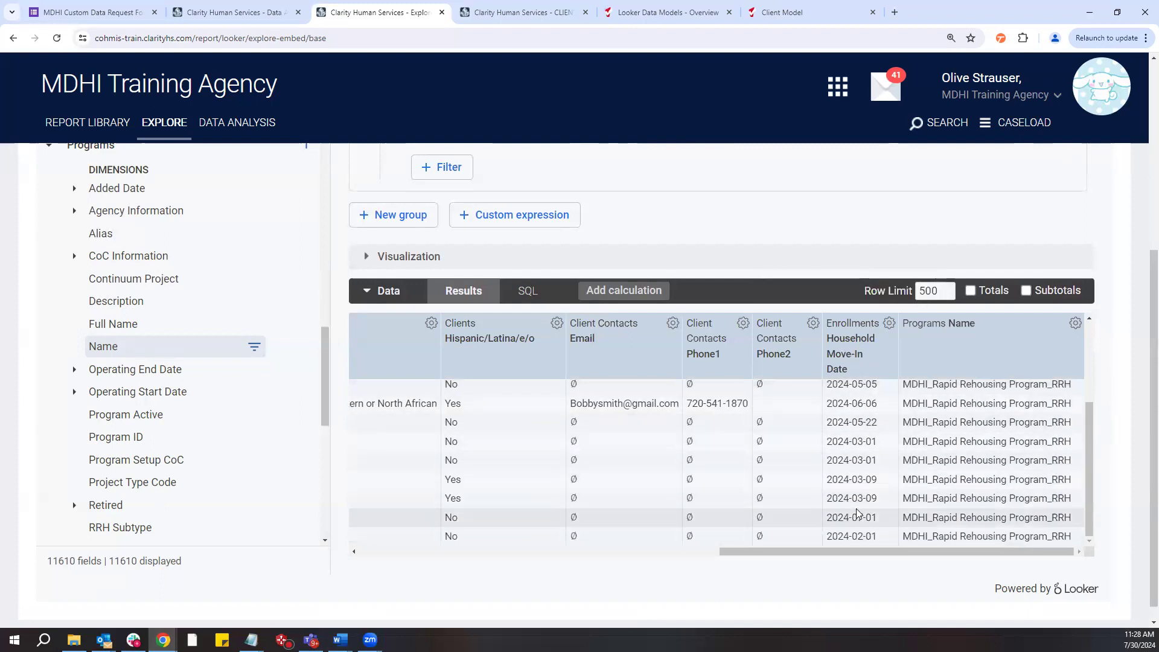
scroll(858, 512, "up", 3)
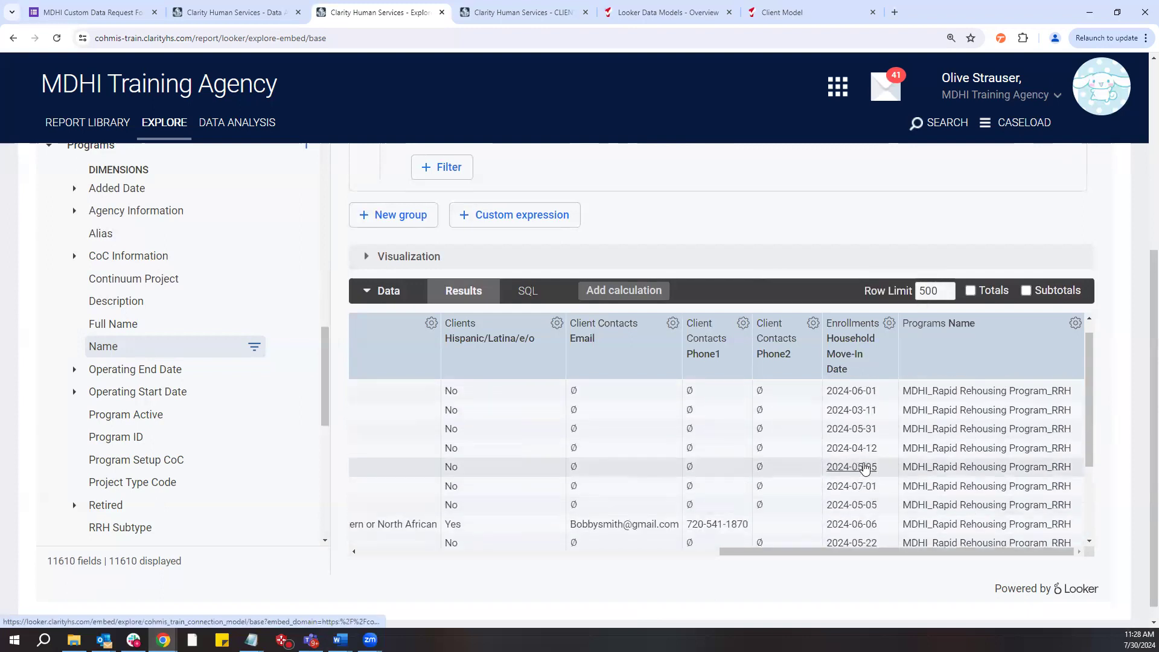
scroll(863, 465, "up", 1)
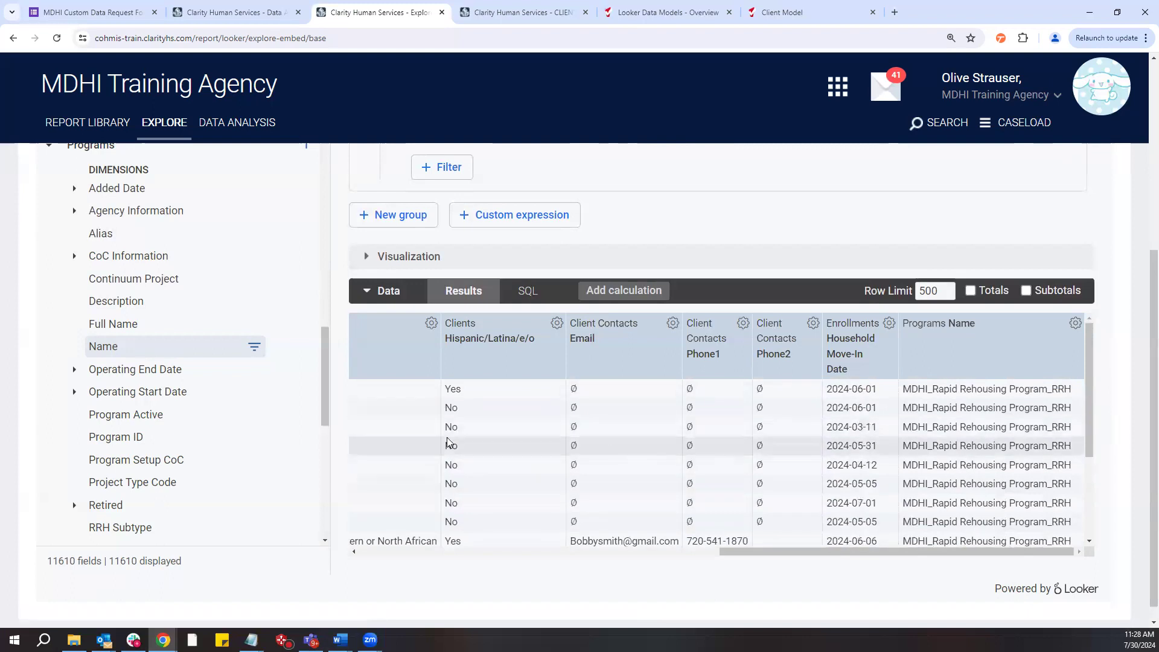
Add the Enrollment ID dimension from the Enrollments group to the report and rerun it
scroll(178, 375, "up", 3)
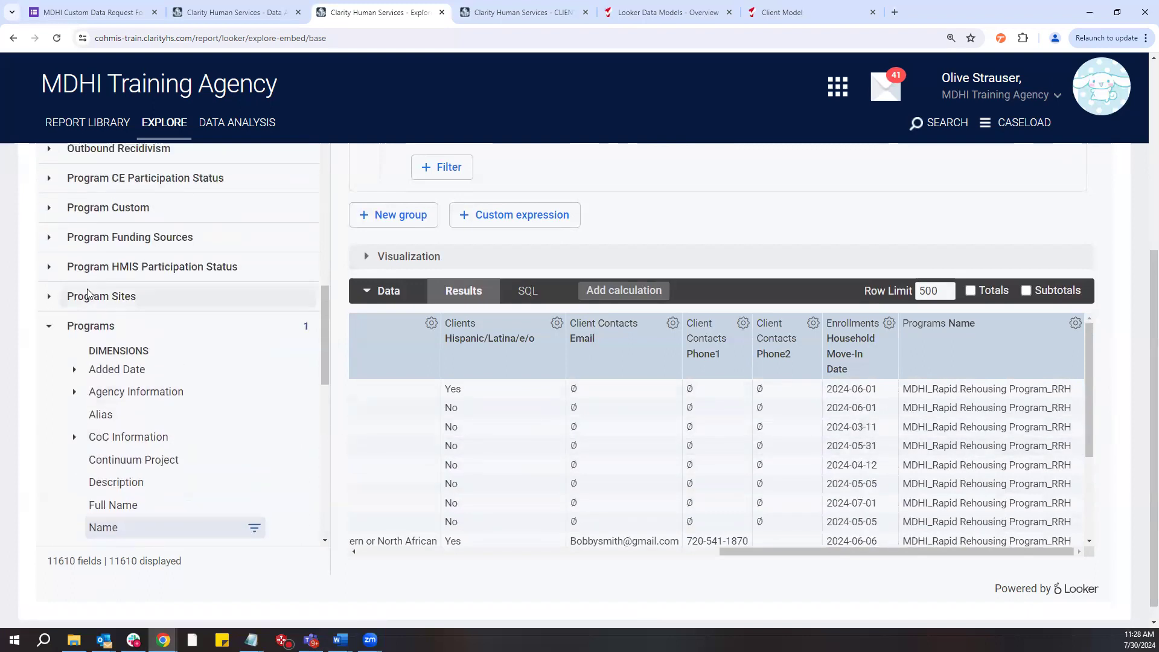
left_click(75, 325)
scroll(77, 330, "up", 5)
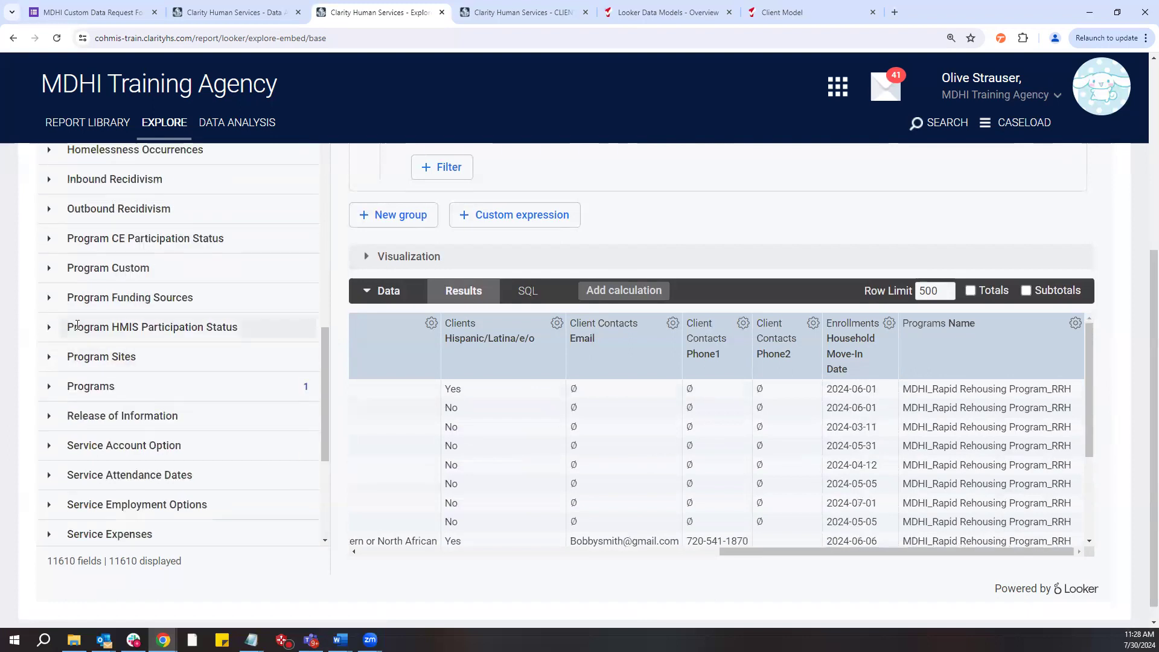
scroll(77, 330, "up", 1)
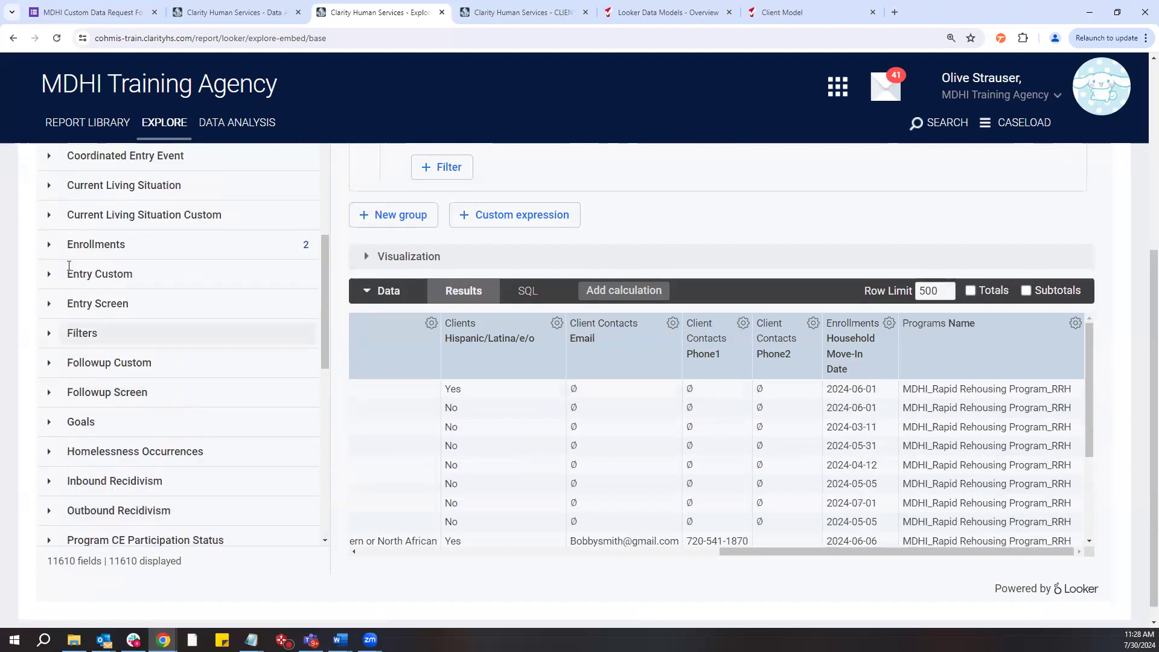
left_click(64, 246)
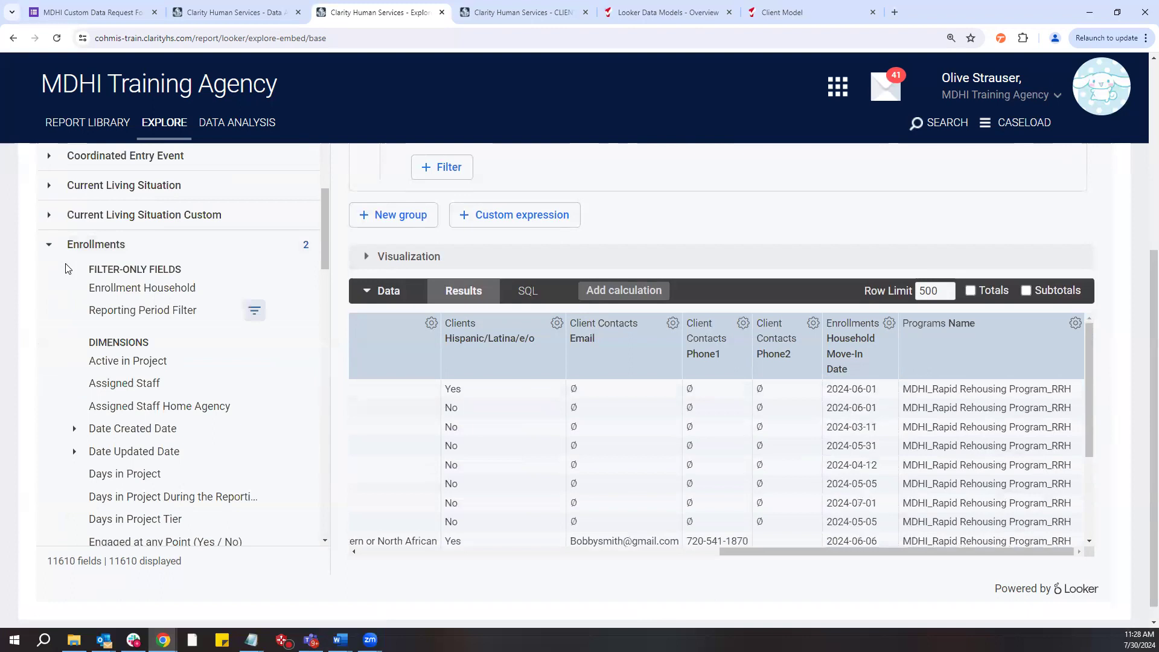
scroll(134, 350, "down", 2)
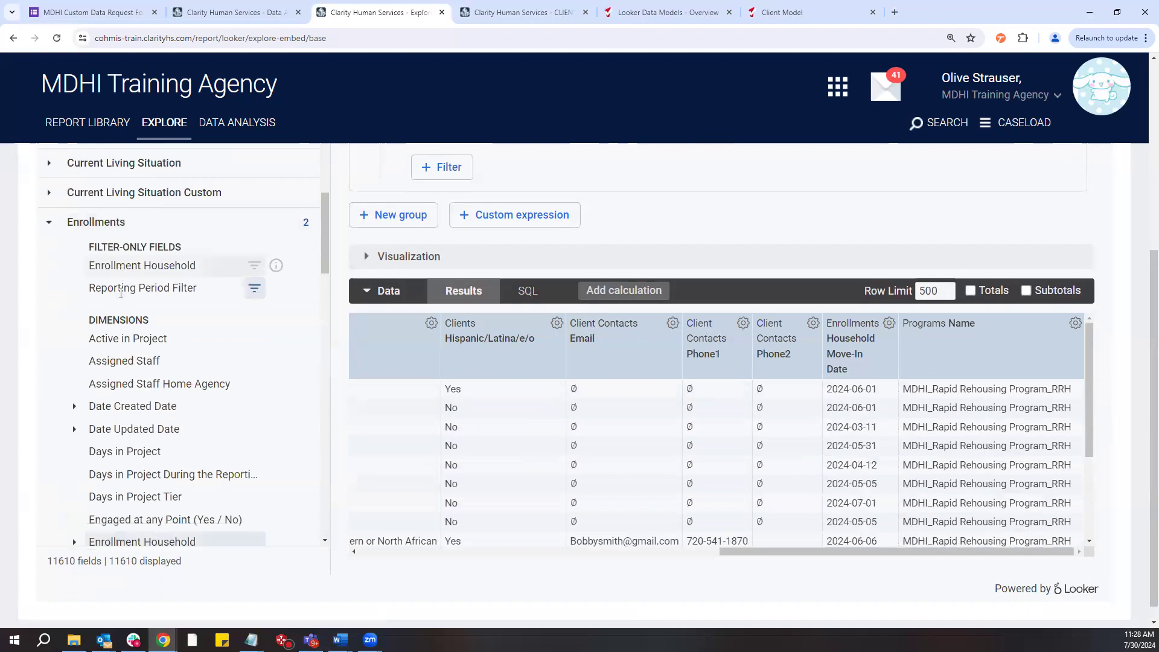
scroll(134, 350, "down", 1)
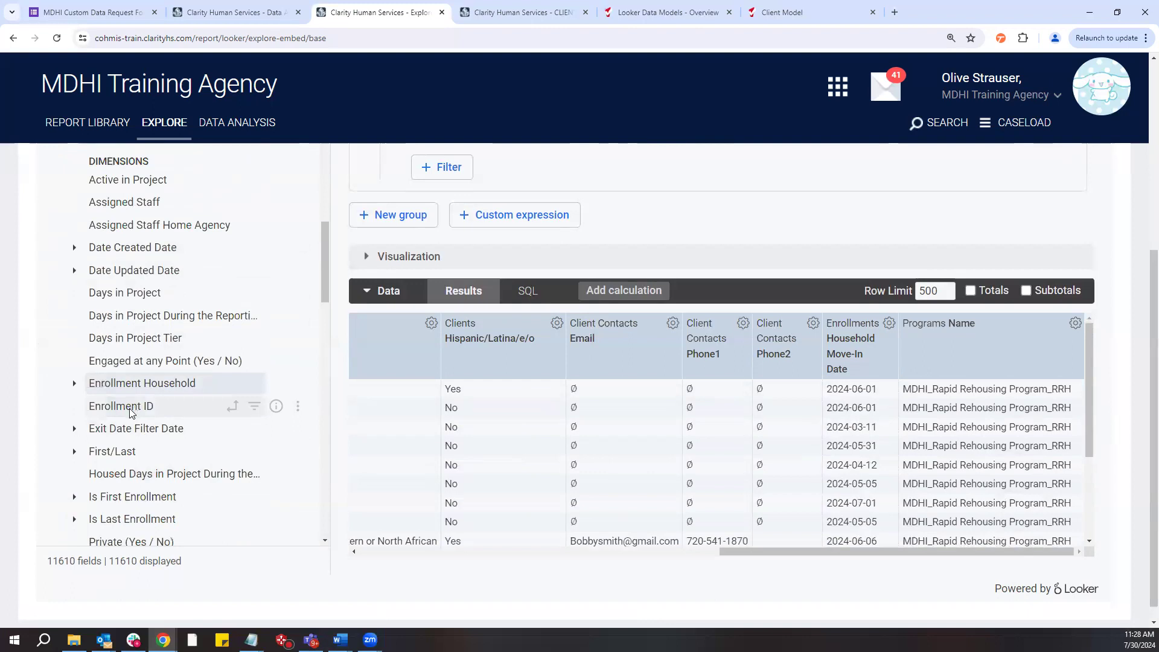
left_click(130, 408)
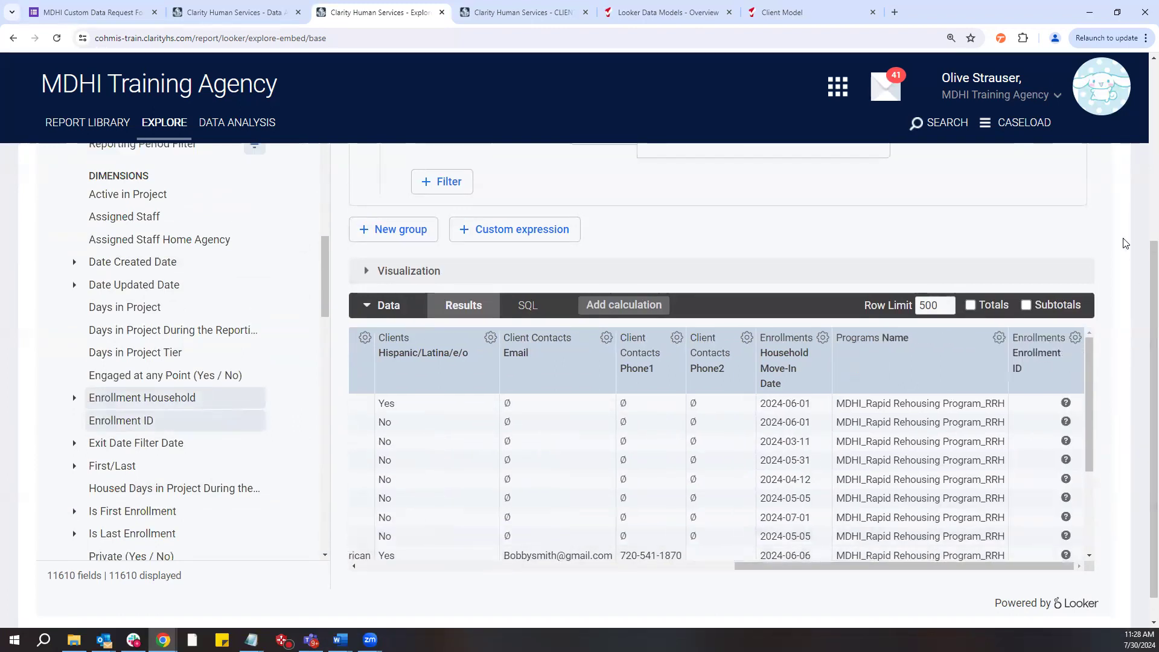
scroll(1142, 261, "up", 5)
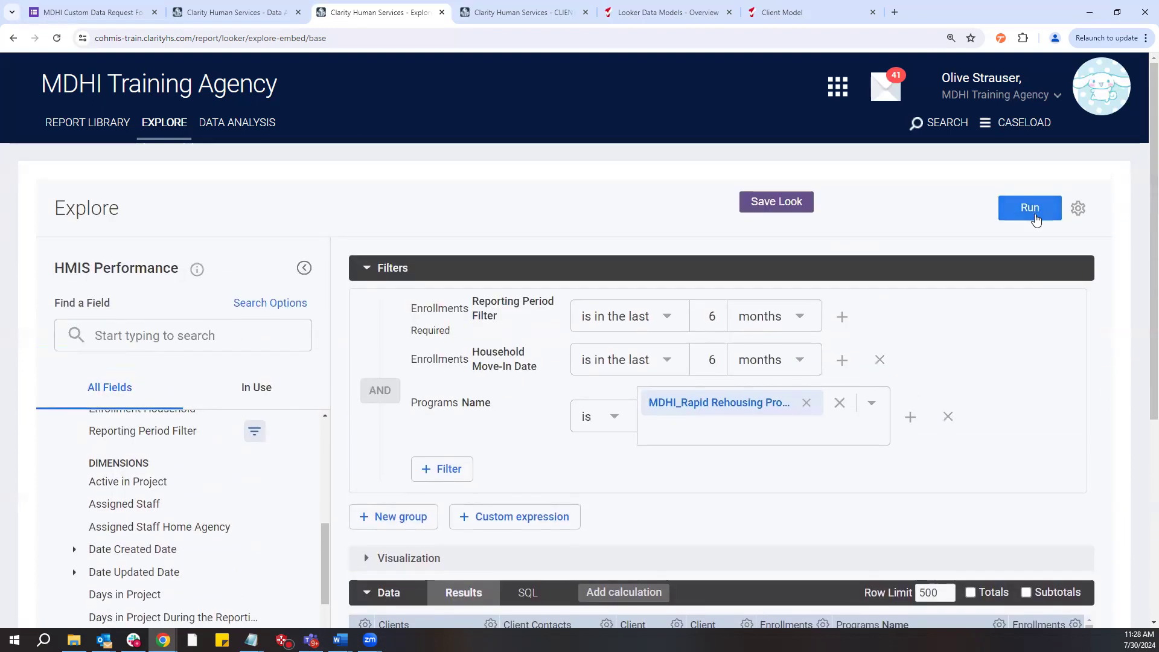
left_click(1025, 214)
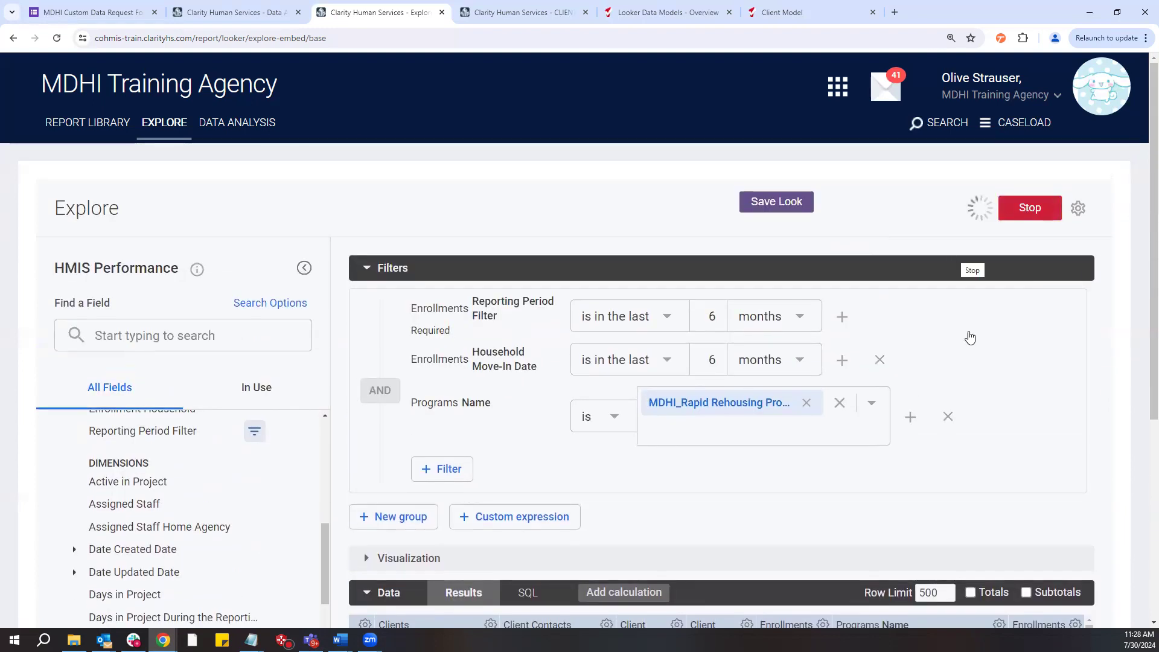
Open the Clarity Program Enrollment link from the enrollment ID in the first result row
scroll(1008, 408, "down", 3)
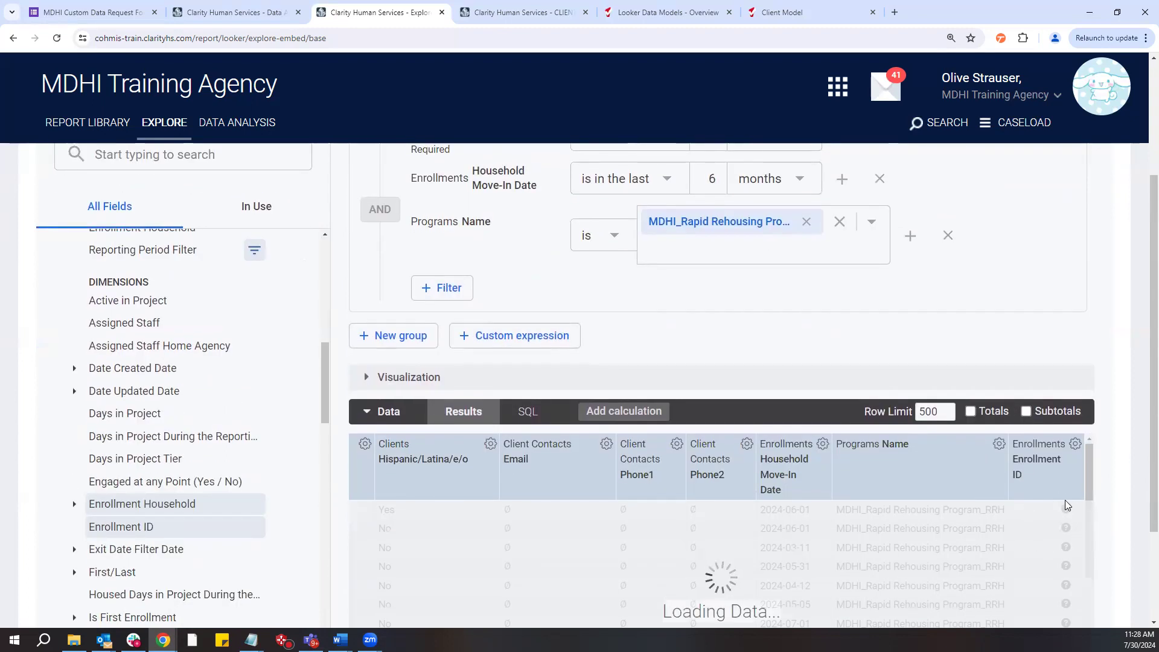
scroll(1107, 485, "down", 2)
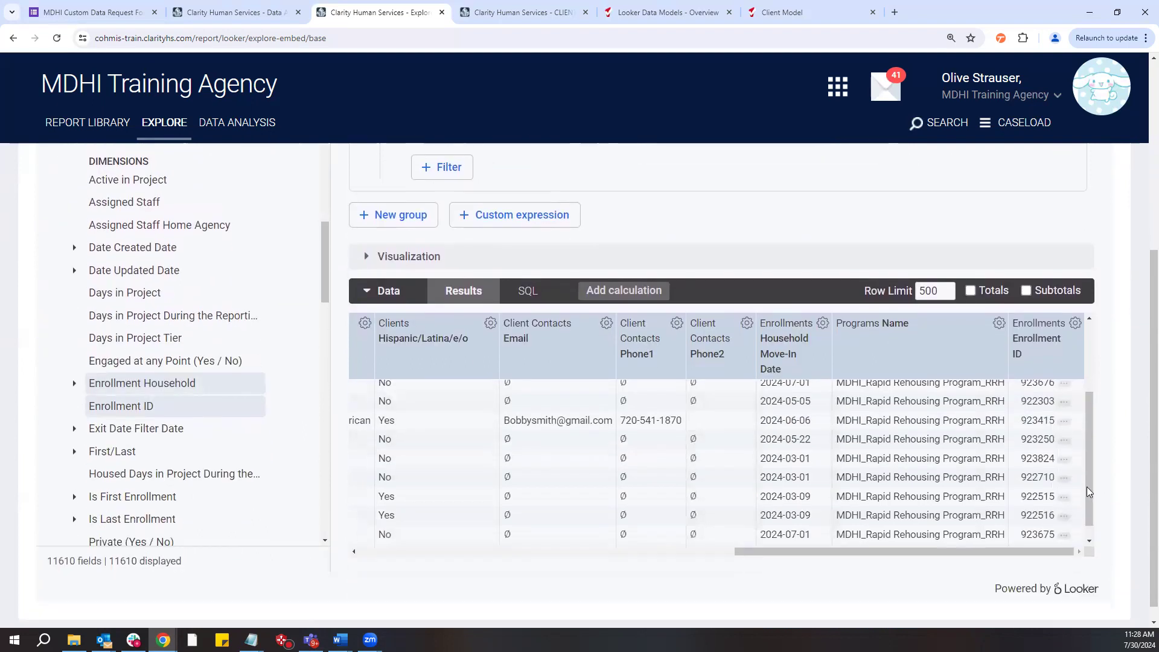
left_click_drag(1089, 485, 1083, 408)
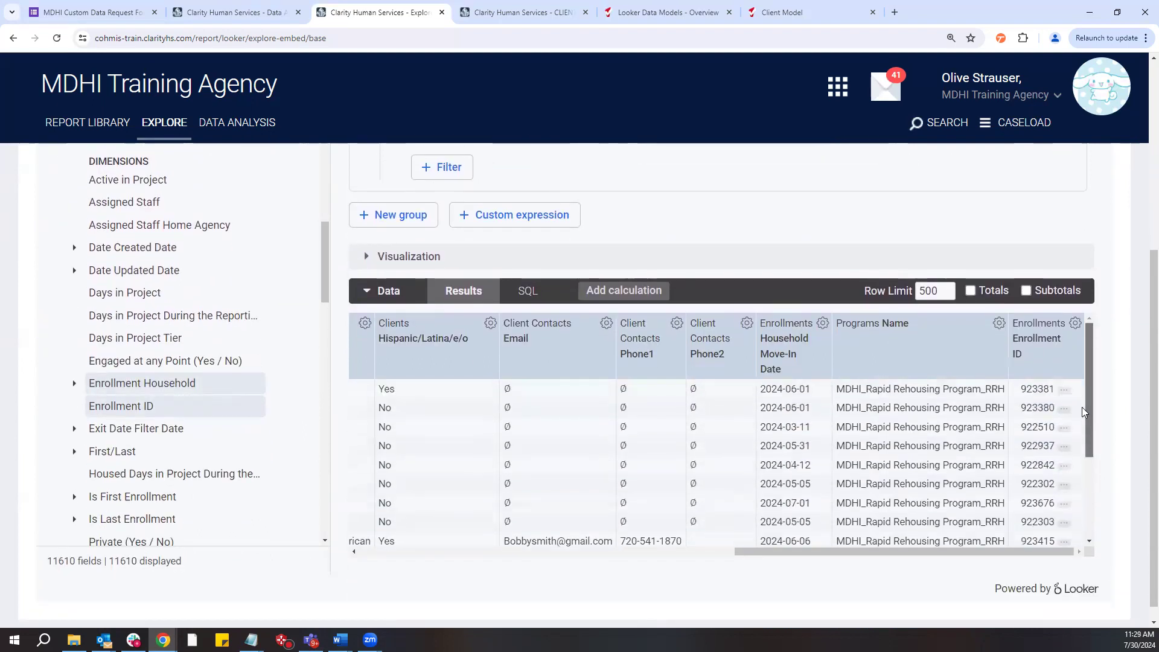
left_click(1037, 390)
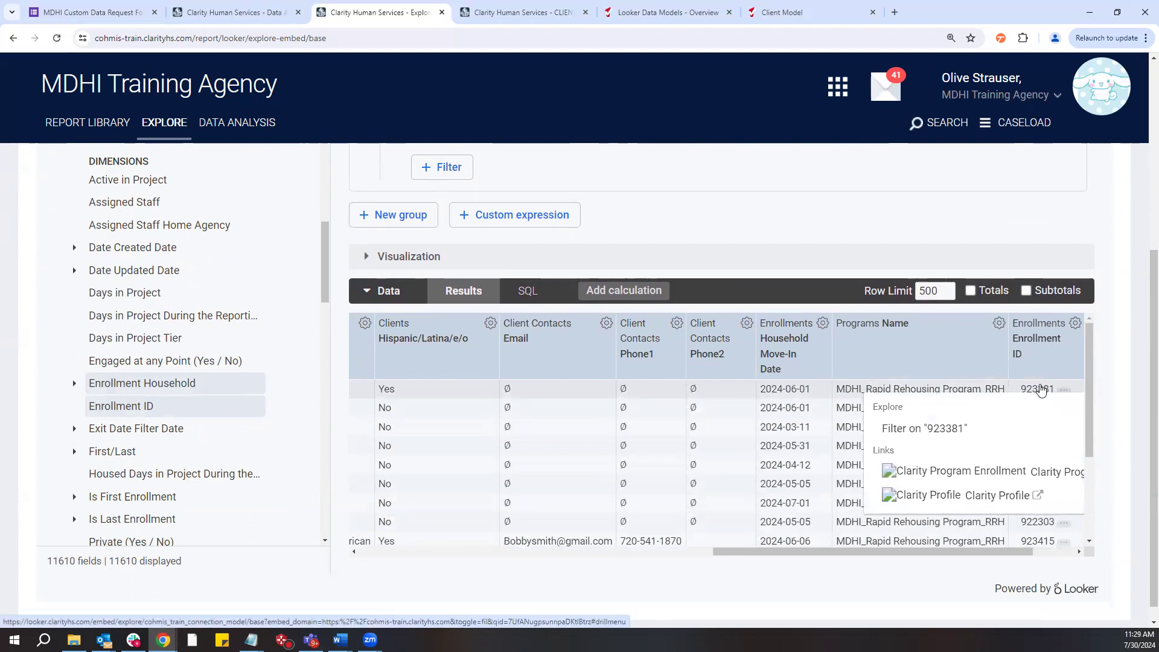
left_click(924, 472)
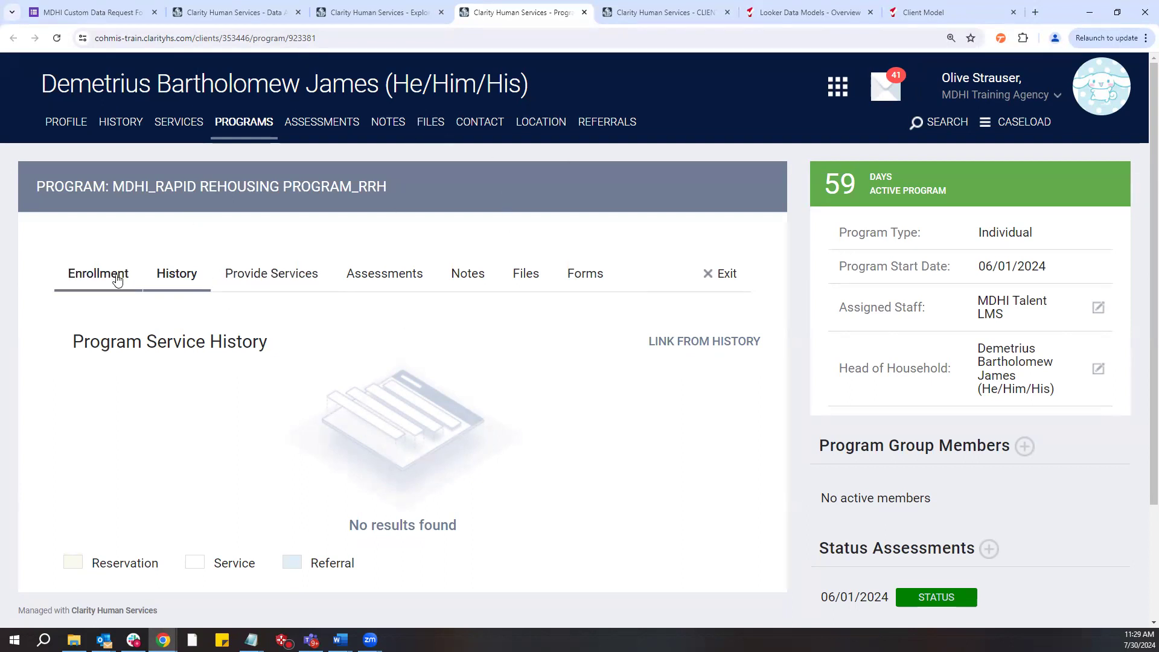
Return to the report, open the Clarity Profile link from the first row's enrollment ID, and review the client's profile details
left_click(351, 13)
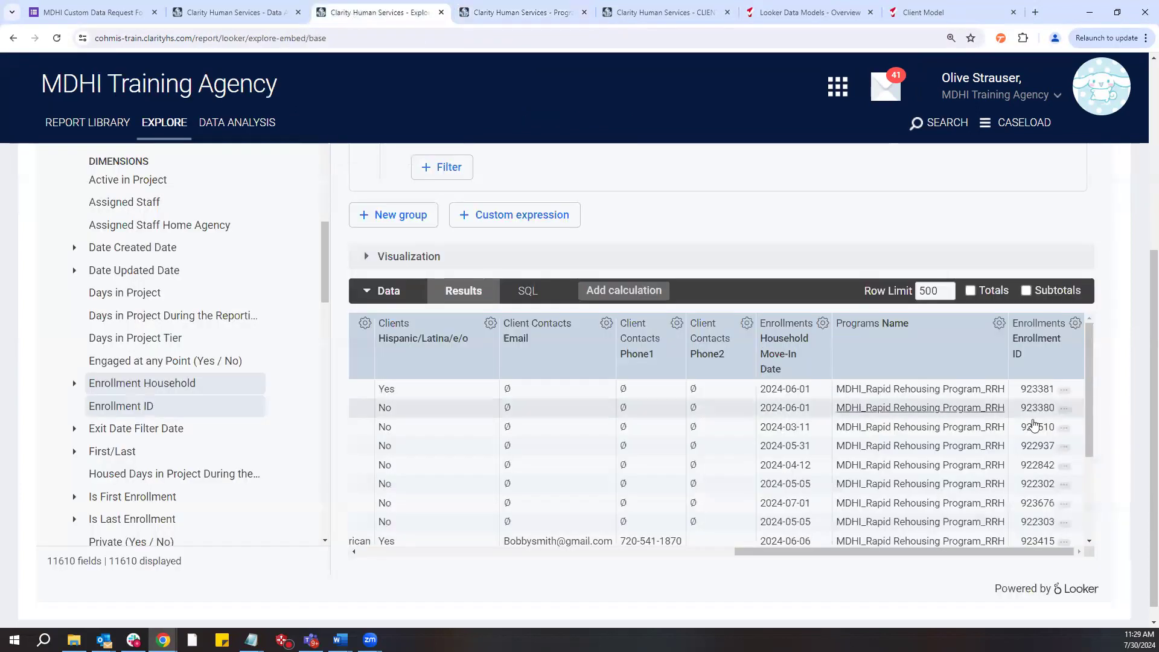
left_click(1042, 389)
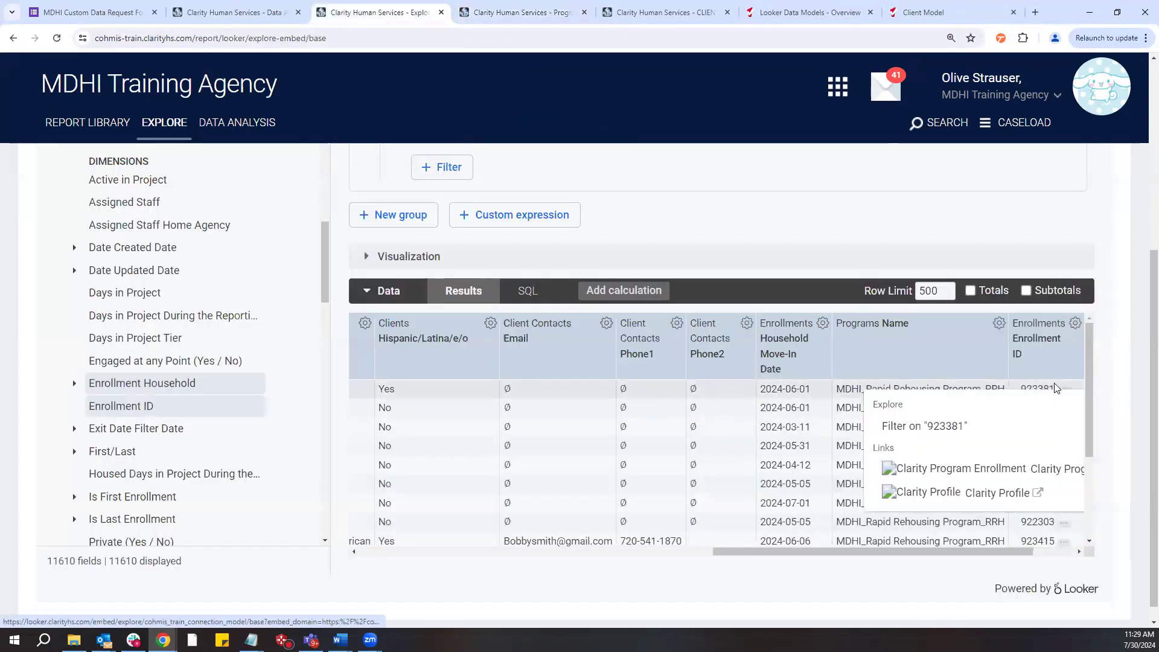
left_click(998, 494)
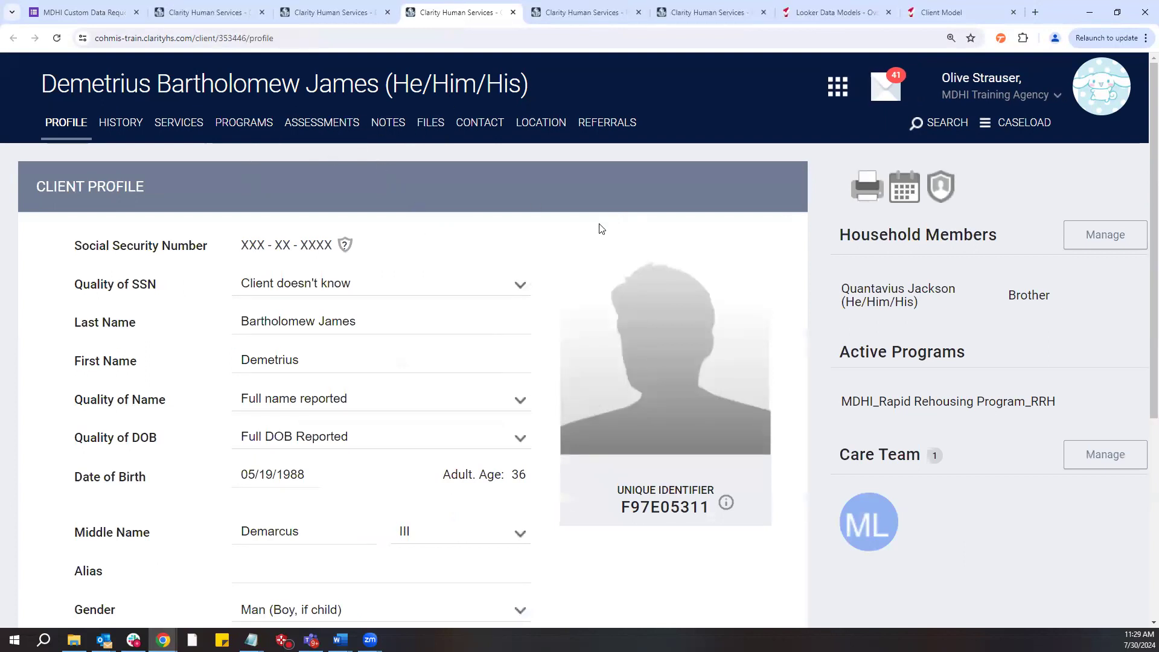
scroll(550, 140, "down", 2)
scroll(599, 480, "down", 1)
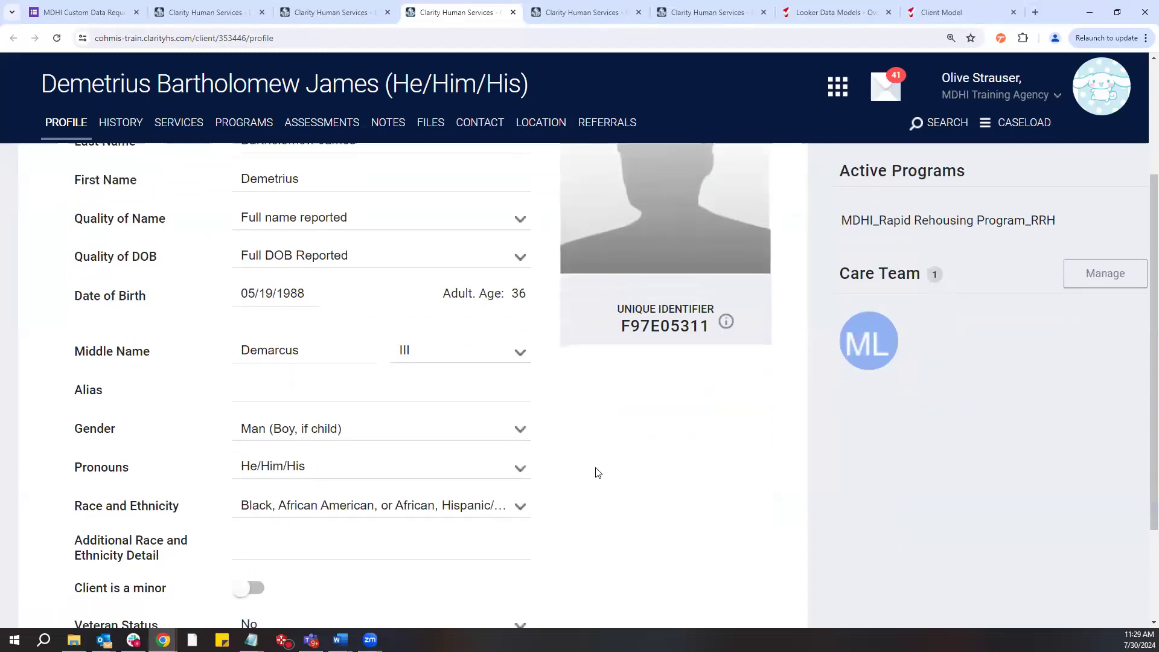
scroll(597, 471, "up", 2)
scroll(295, 249, "up", 1)
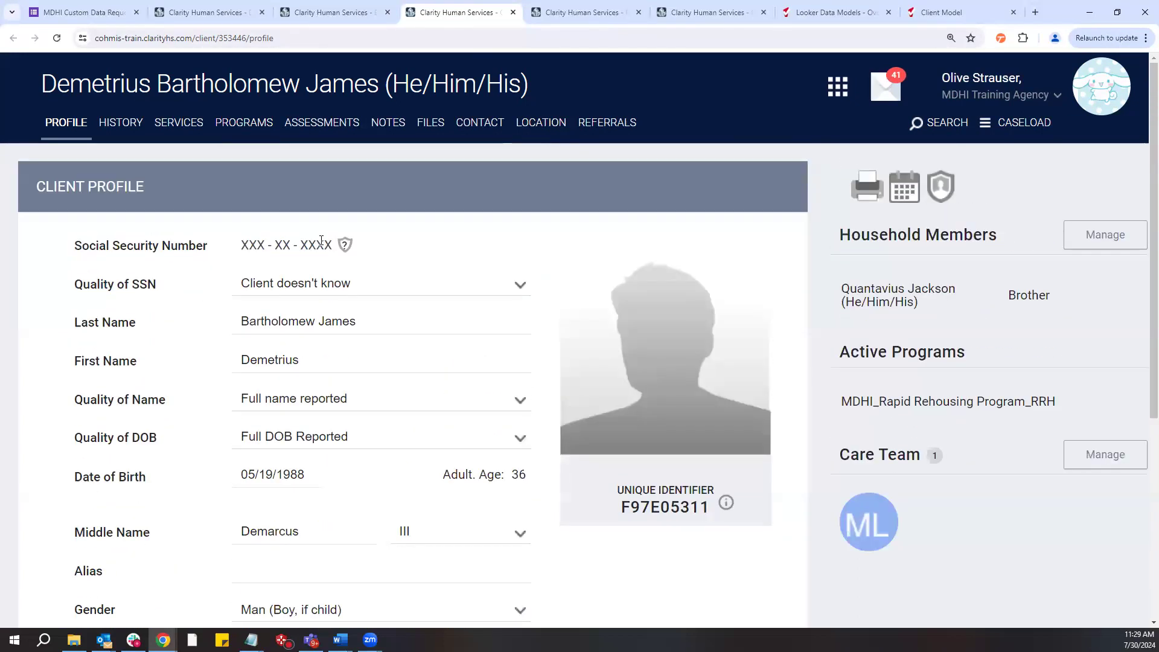
Return to the report and review its first client columns and the applied filters
left_click(312, 21)
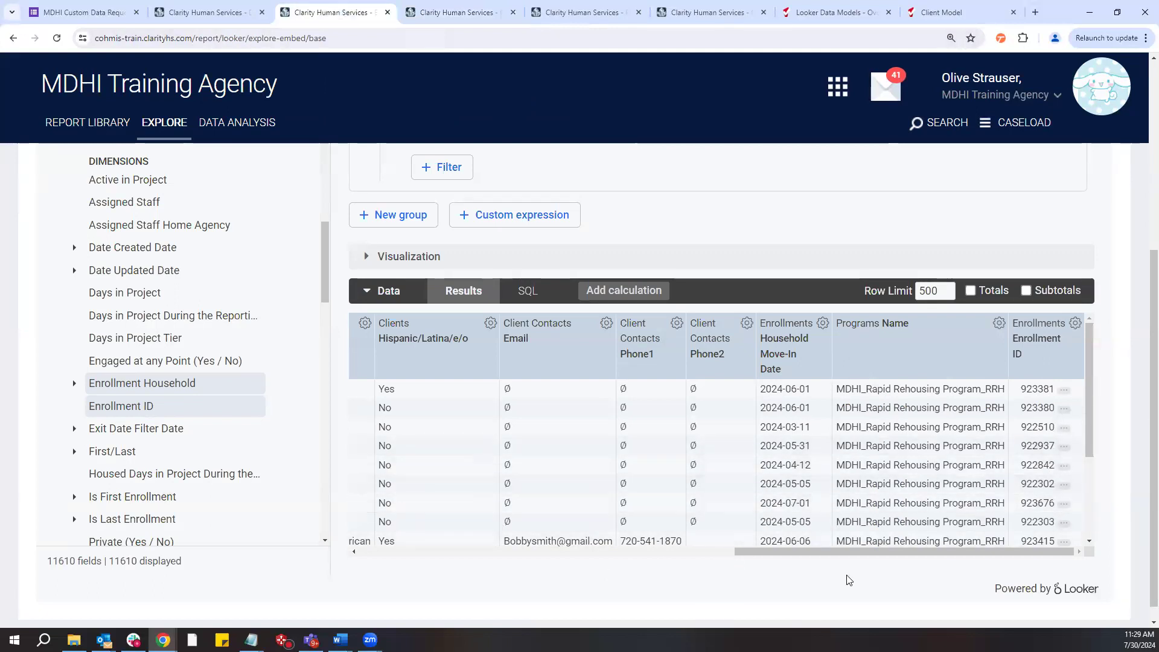
left_click_drag(845, 551, 477, 544)
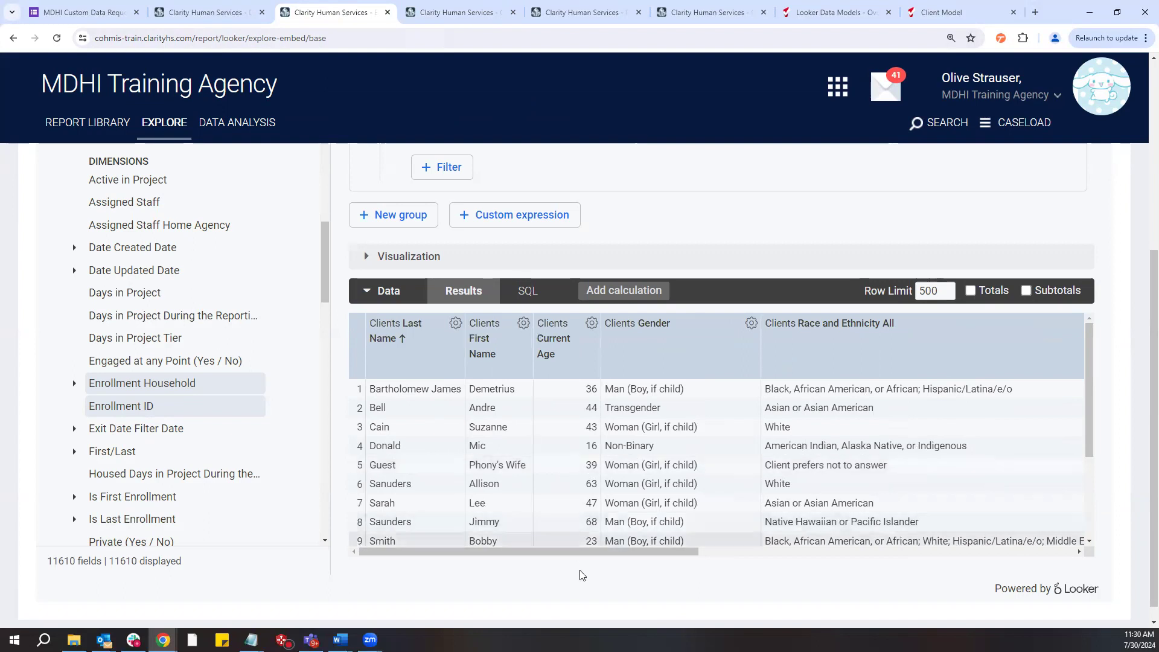
scroll(627, 373, "up", 2)
scroll(626, 373, "up", 2)
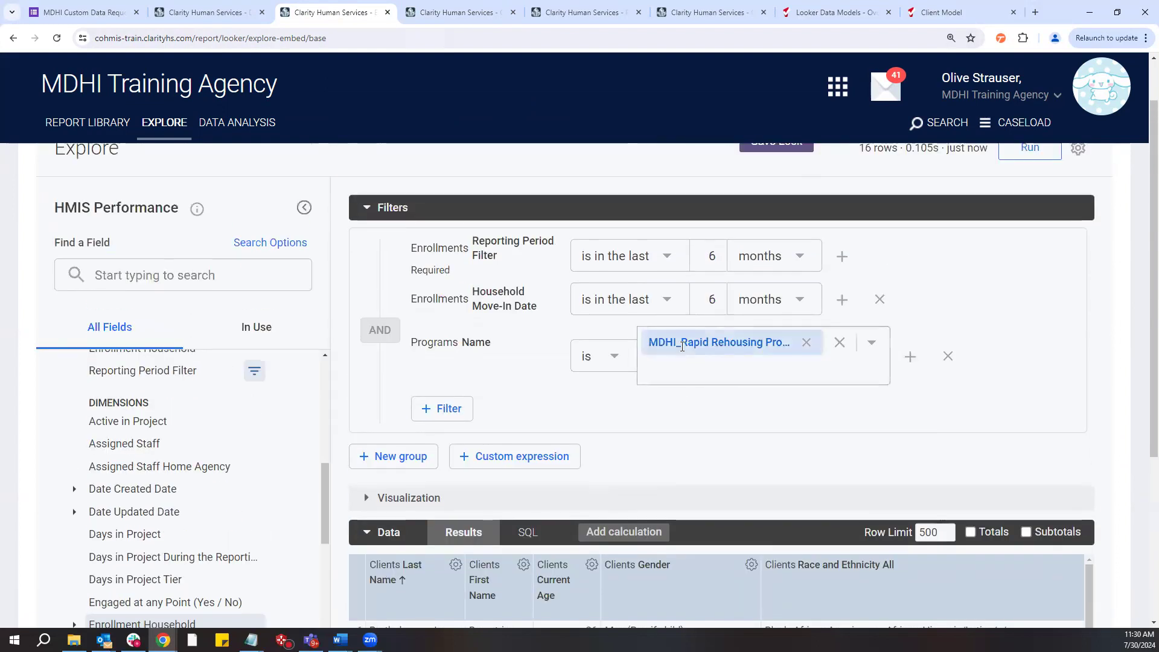
scroll(622, 359, "up", 1)
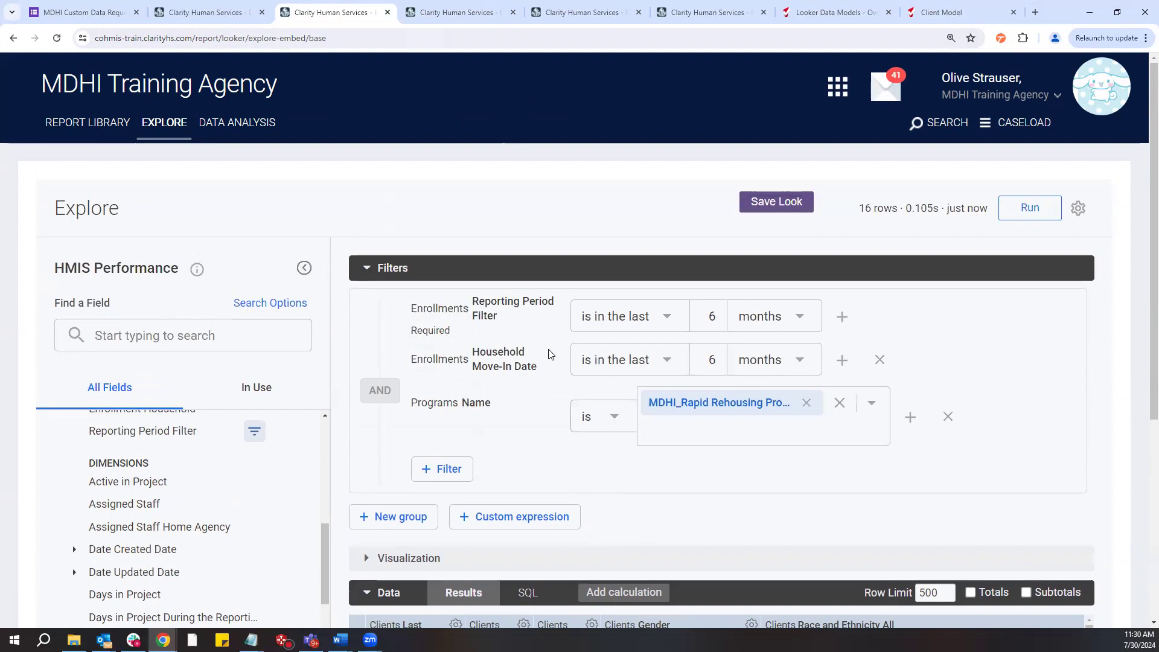
Save the report as a new Look named Data Report Clients Housed Past 6 Months
left_click(751, 203)
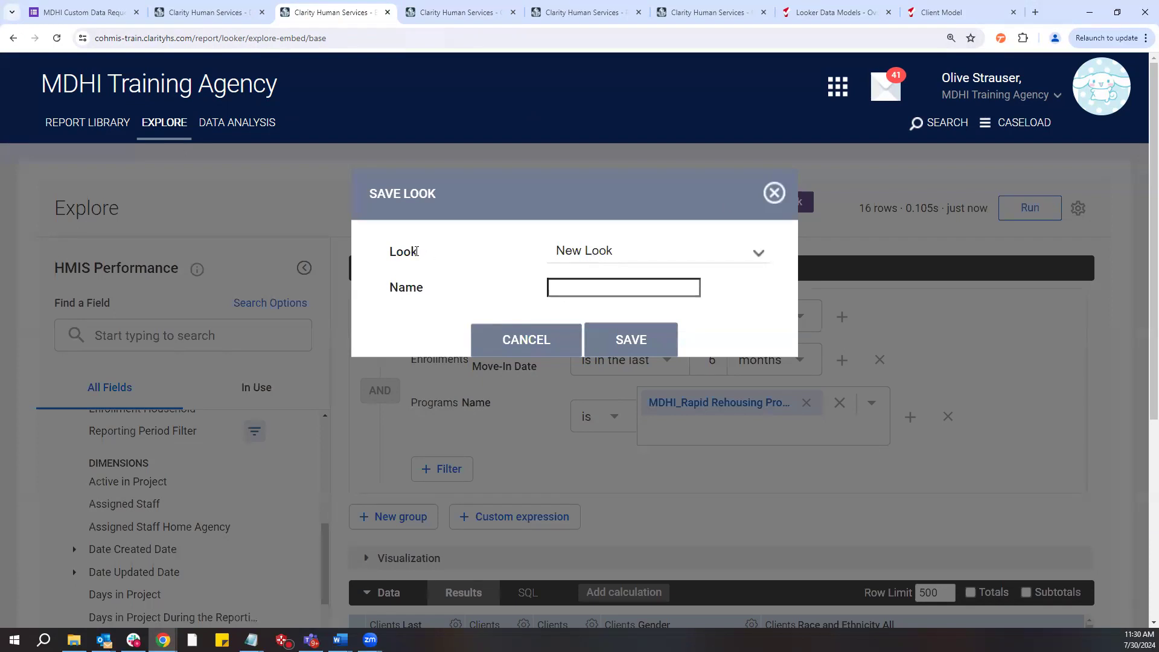
left_click(565, 251)
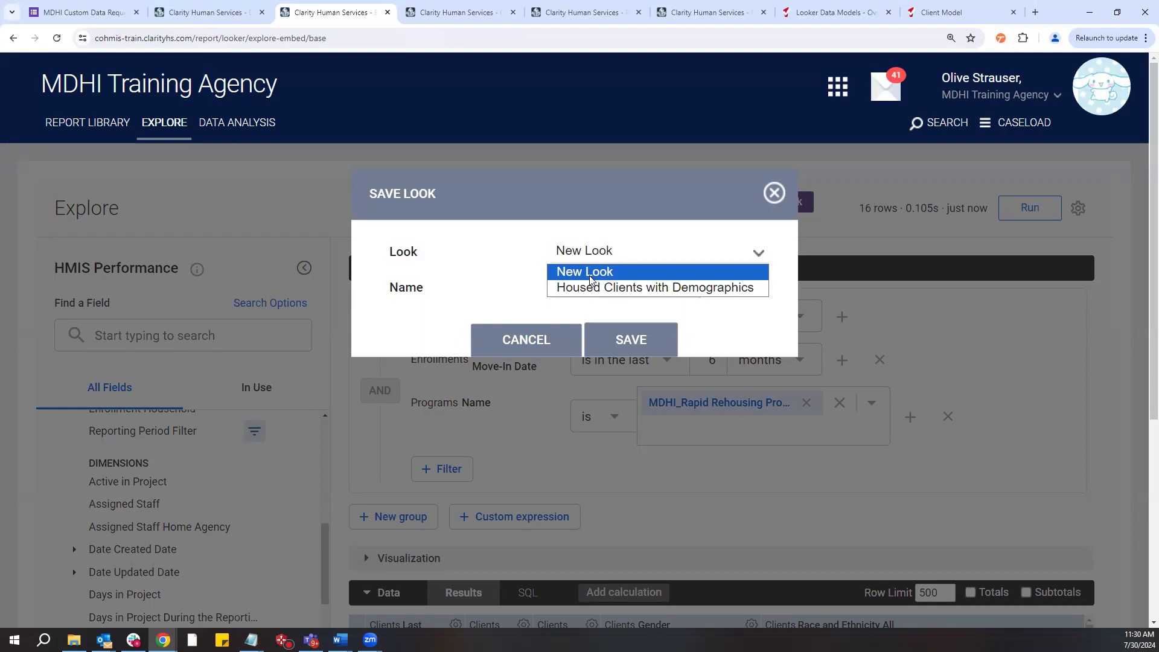
left_click(589, 273)
left_click(588, 287)
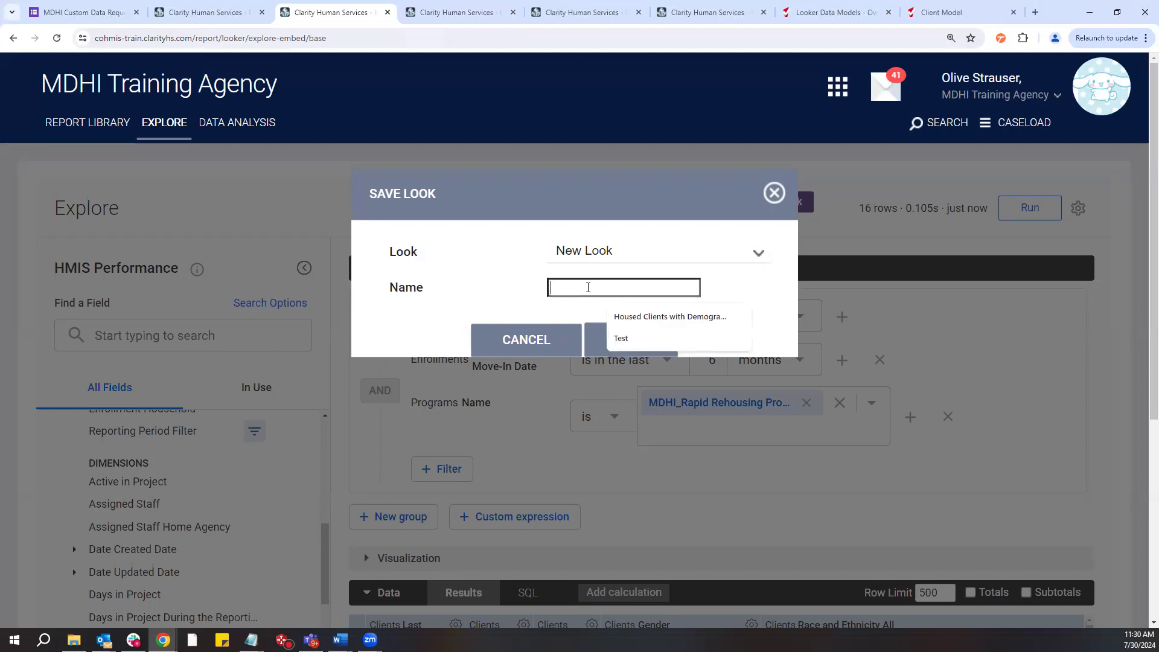
type("Data Repo")
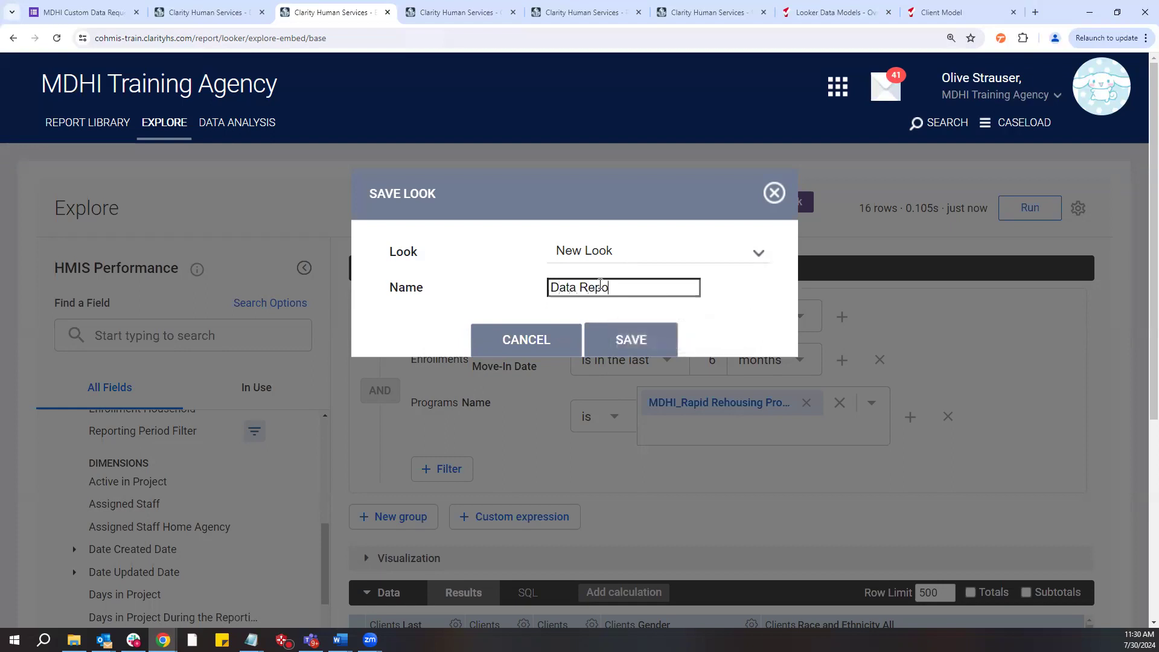
type("rt Clients Housed ")
type("Past ")
type("6 Months")
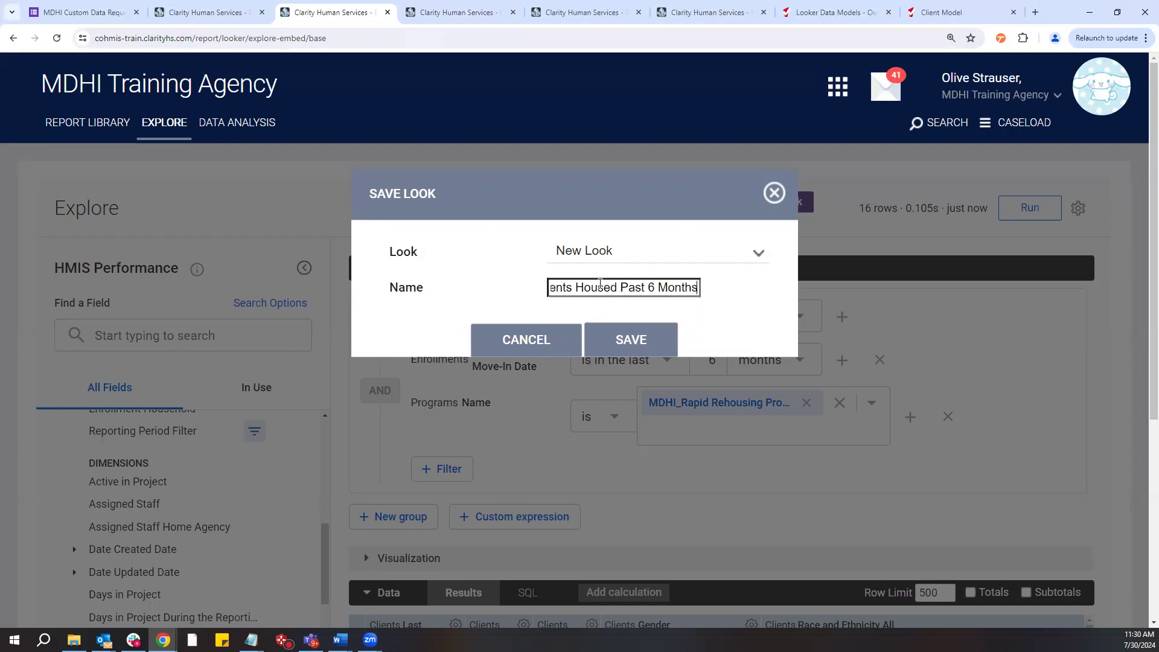
left_click(627, 338)
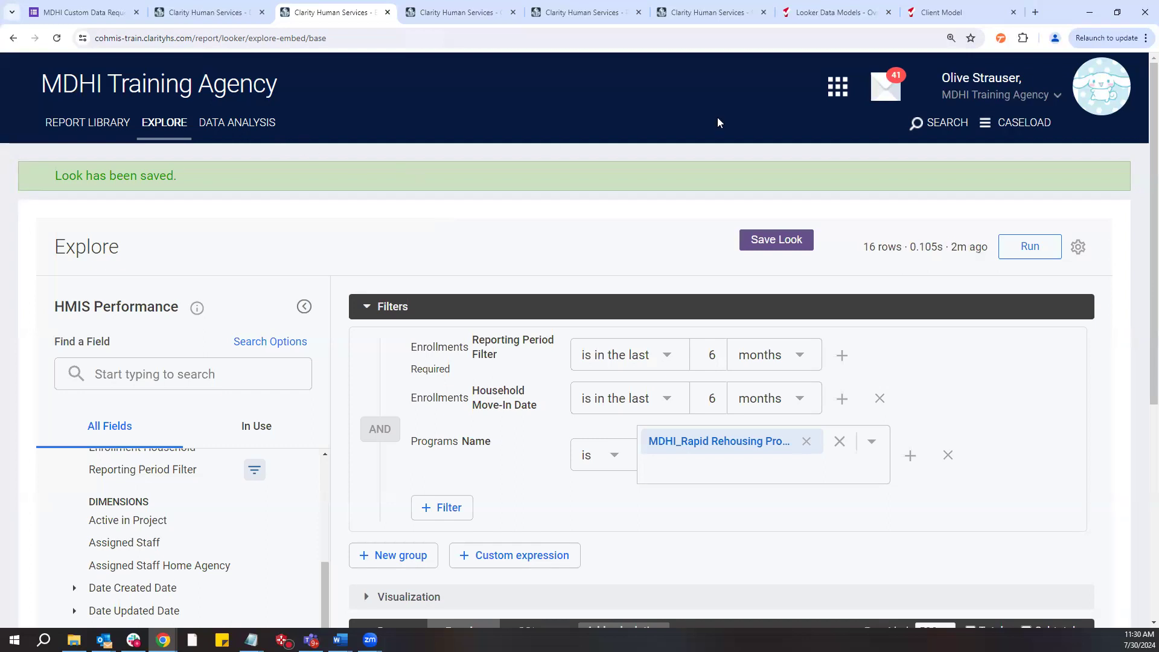
Run the saved Data Report Clients Housed Past 6 Months from the MDHI Training Agency Reports in the data analysis library
left_click(847, 99)
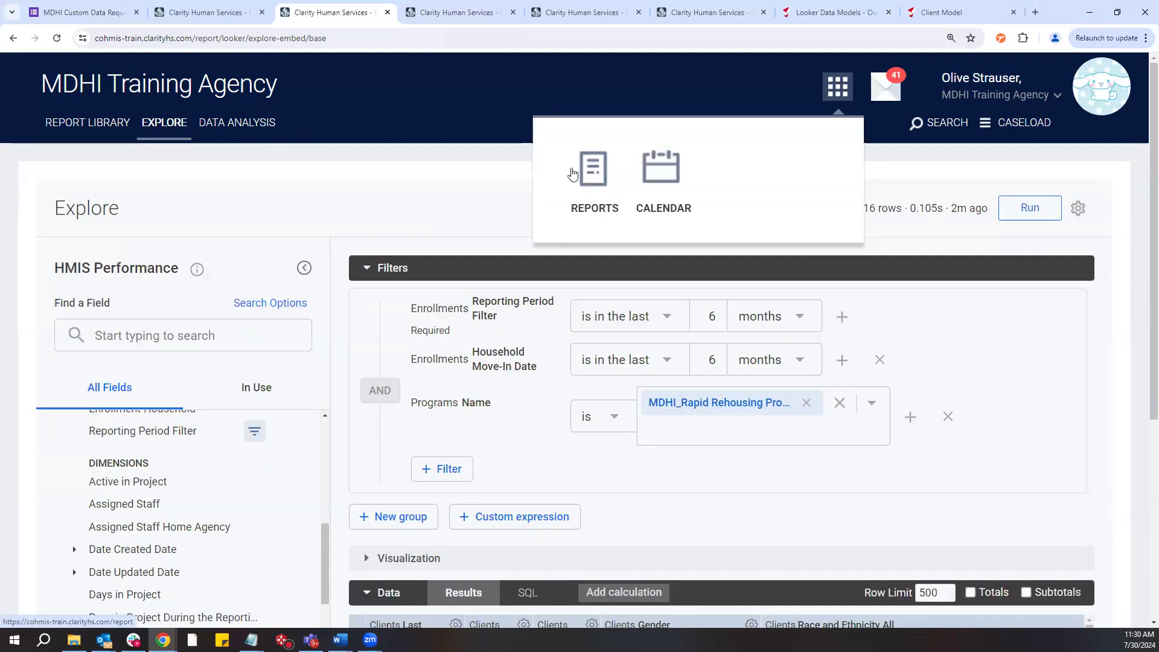
left_click(591, 175)
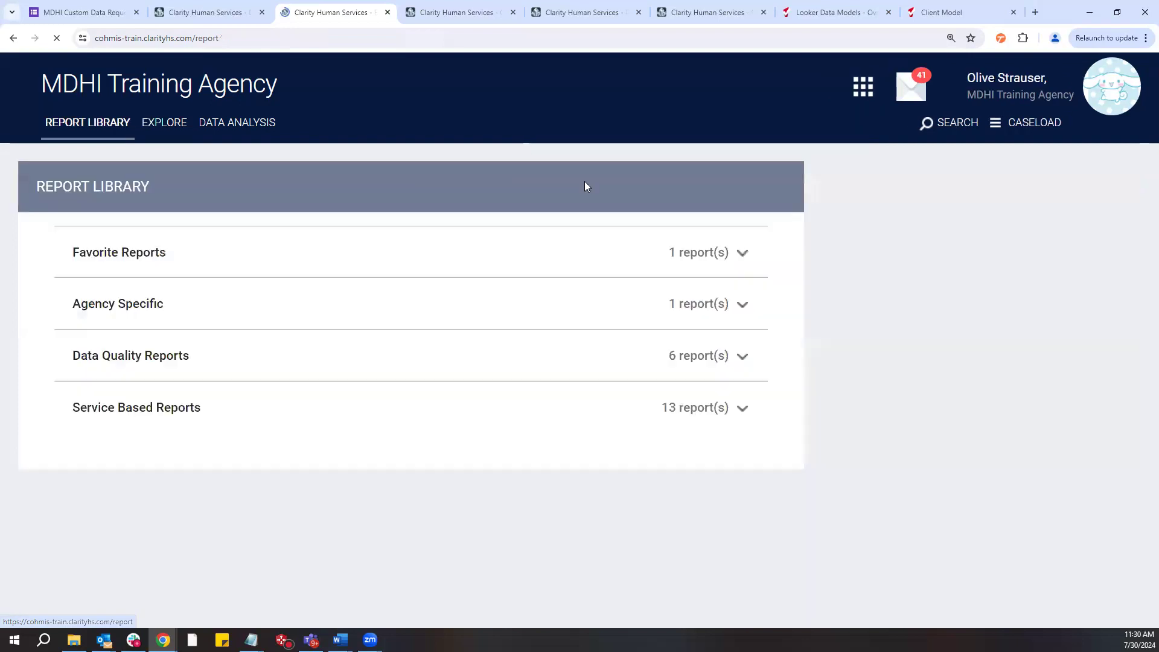
left_click(216, 132)
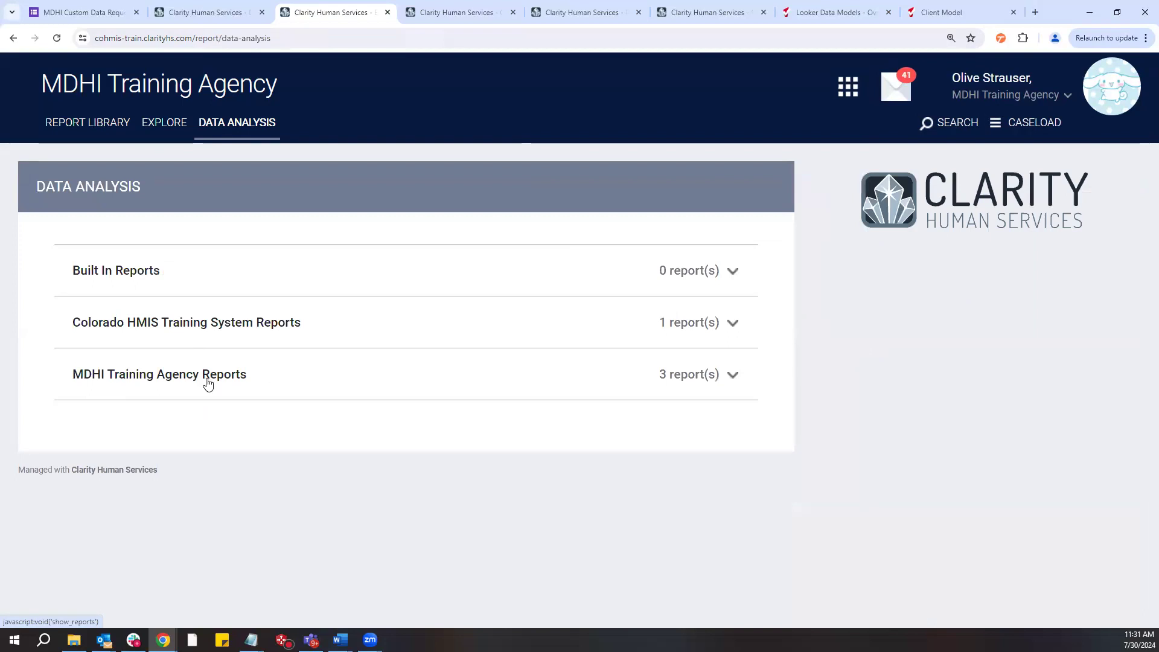
left_click(244, 379)
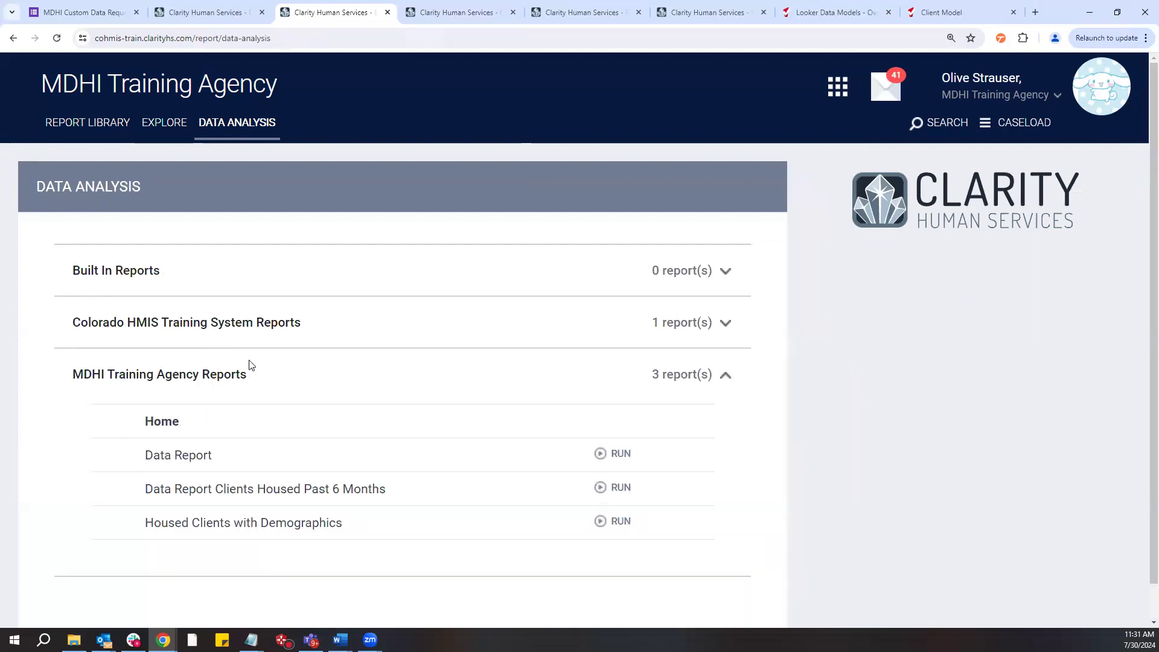
scroll(251, 364, "down", 1)
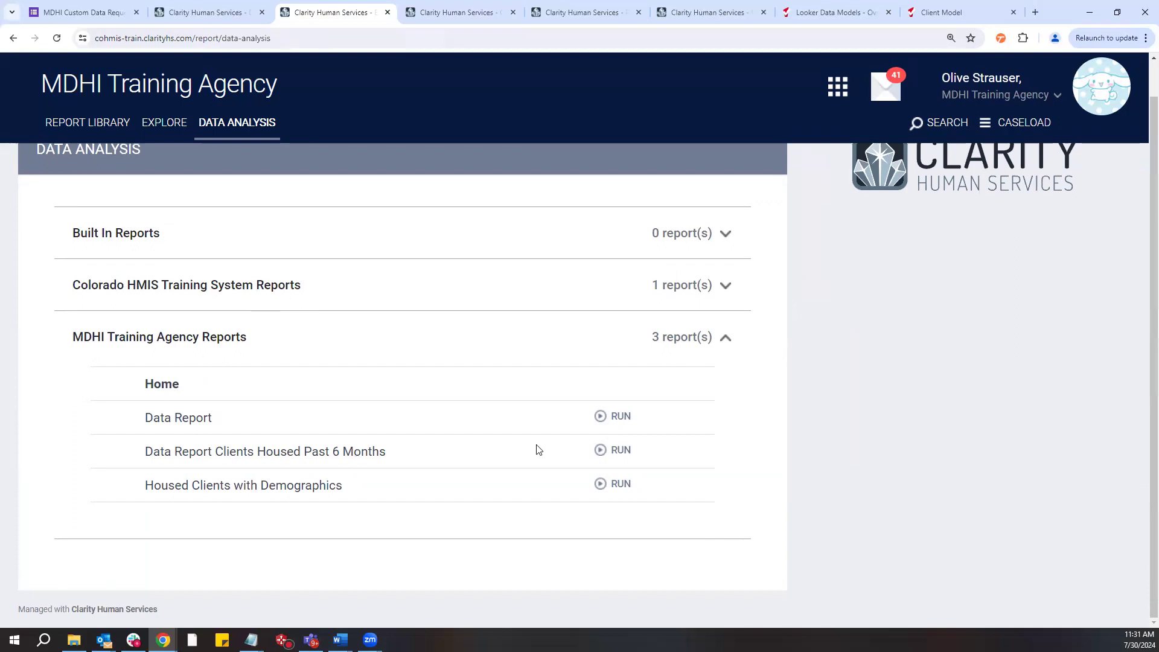
left_click(624, 456)
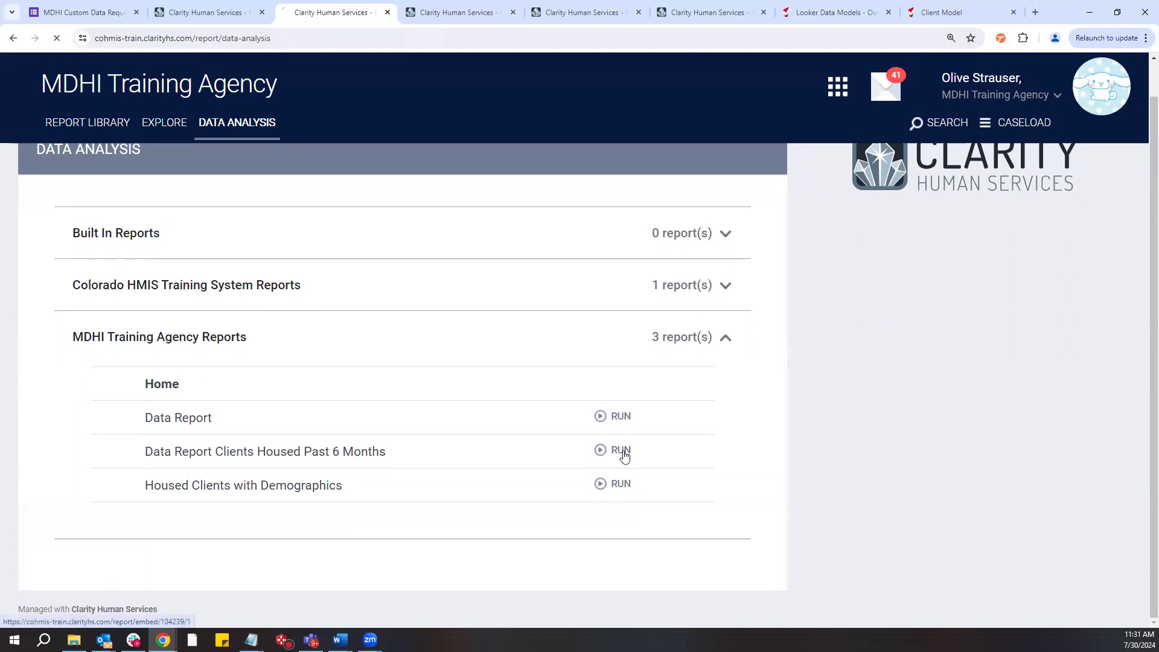
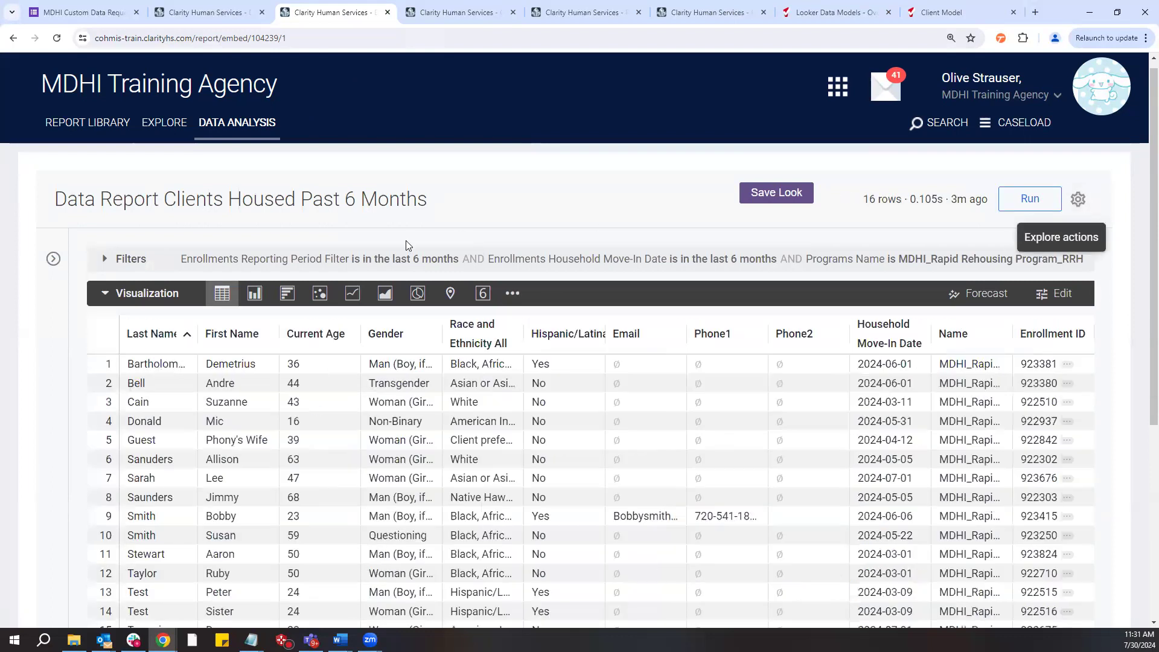
left_click(1090, 200)
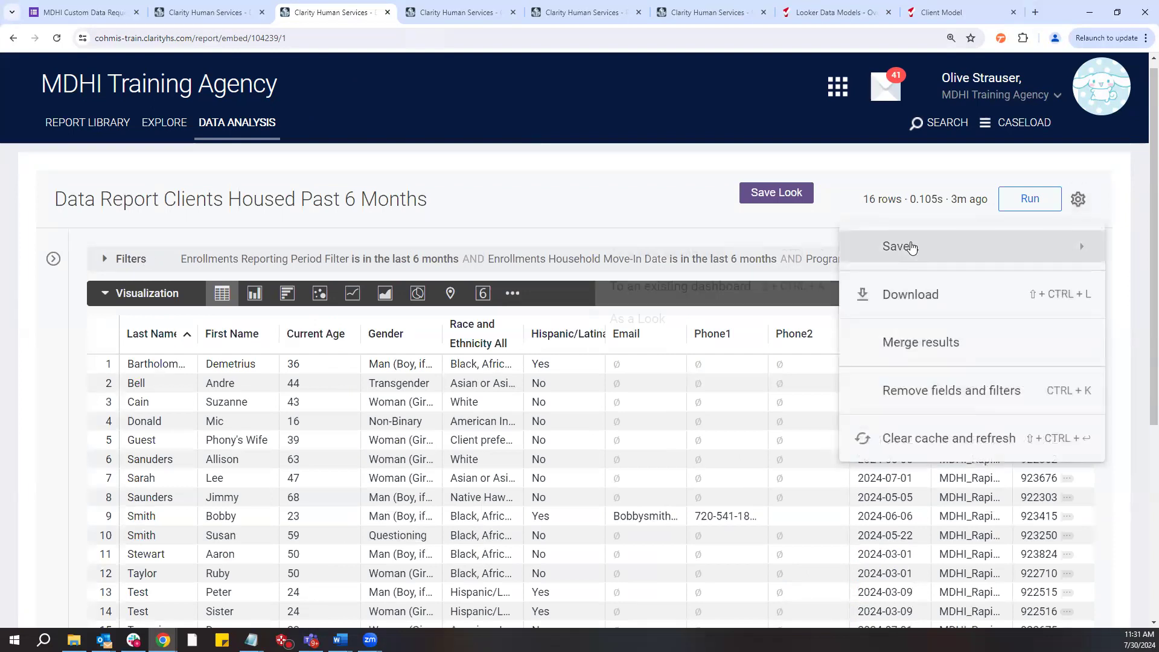
mouse_move(911, 248)
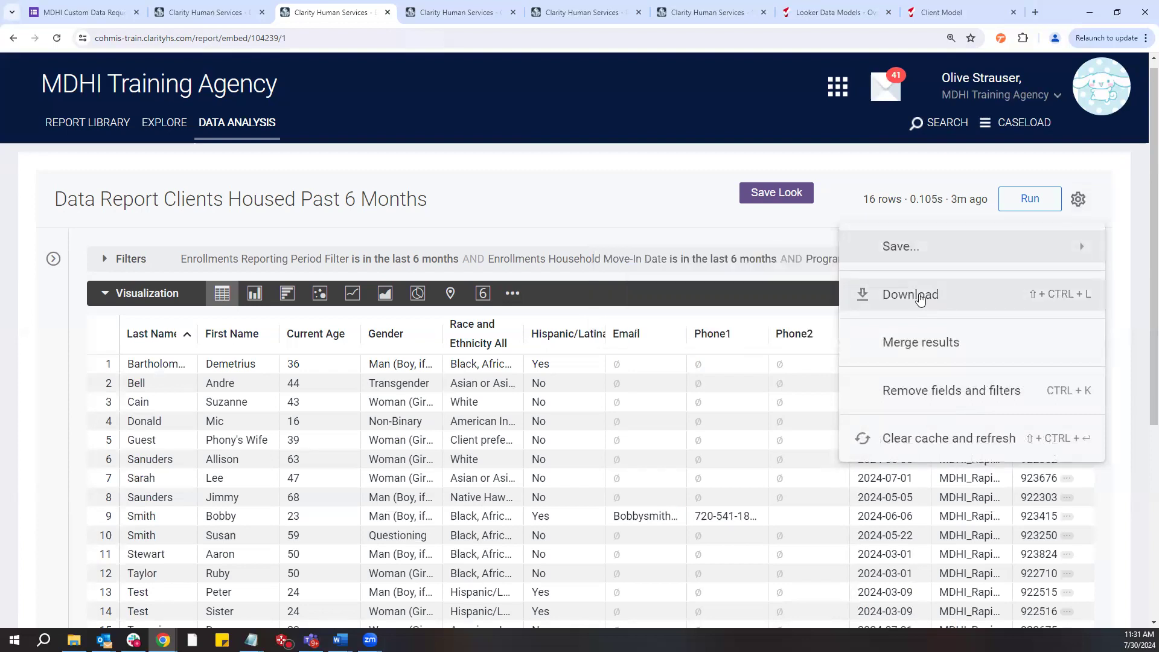
left_click(919, 295)
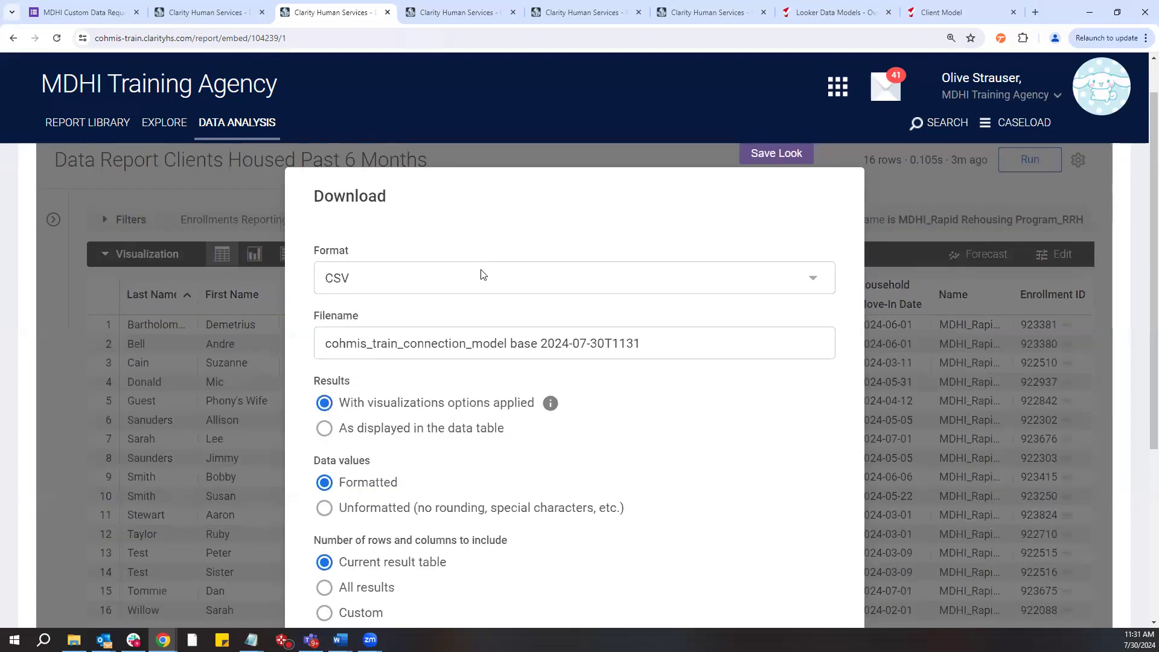
left_click(404, 259)
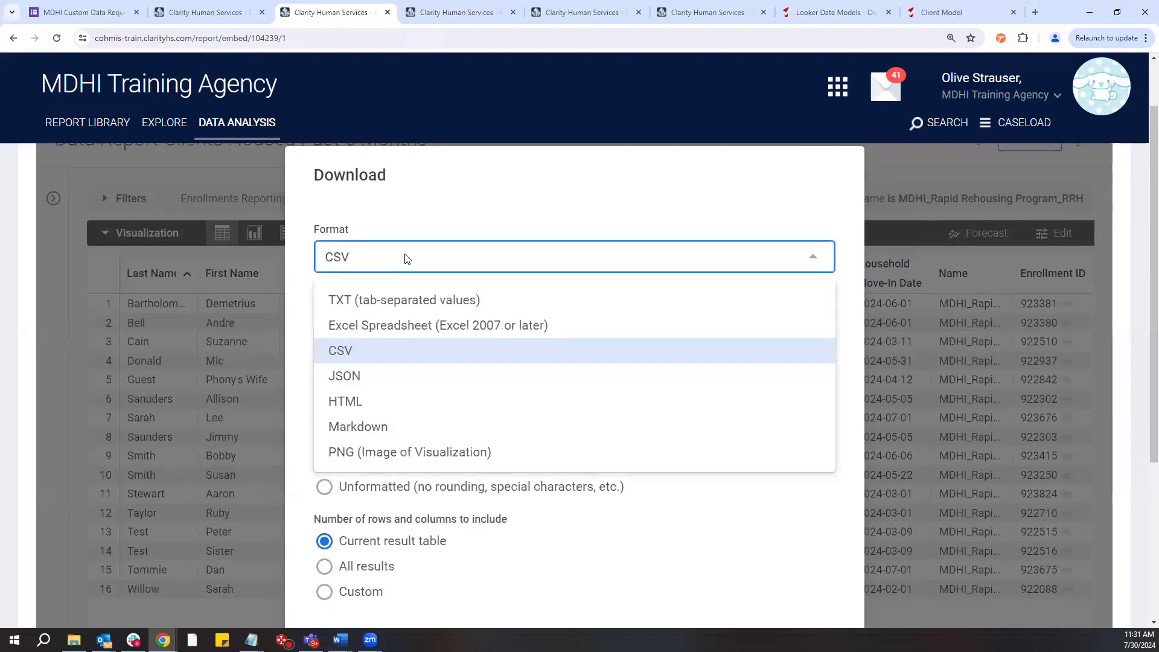
left_click(390, 330)
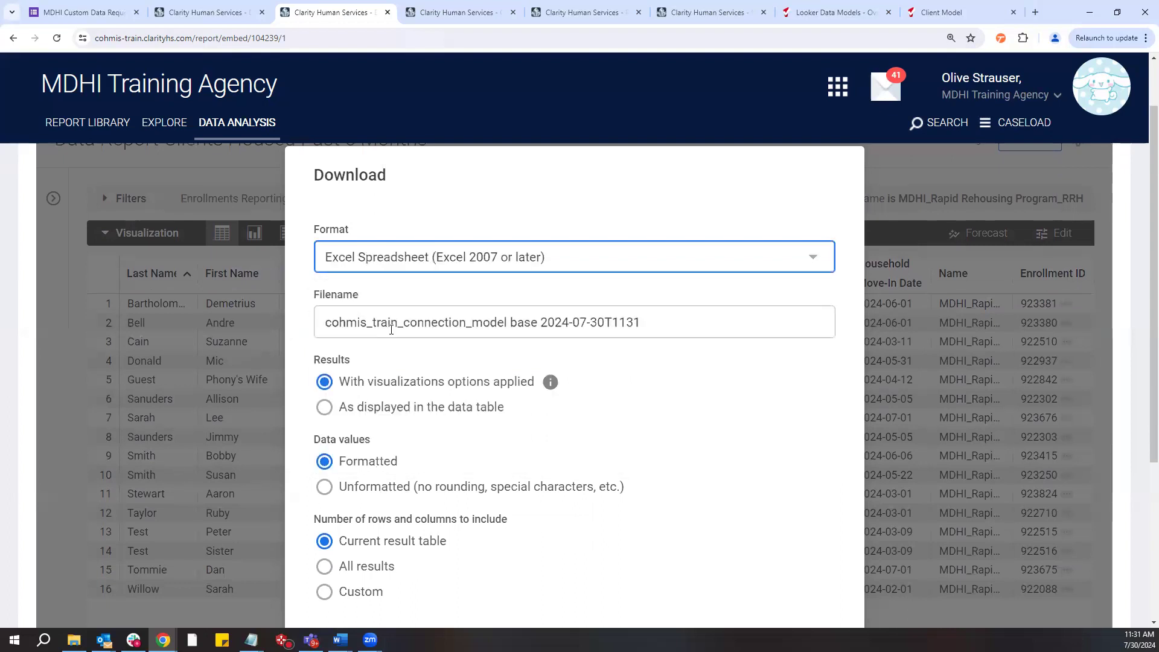
left_click(393, 269)
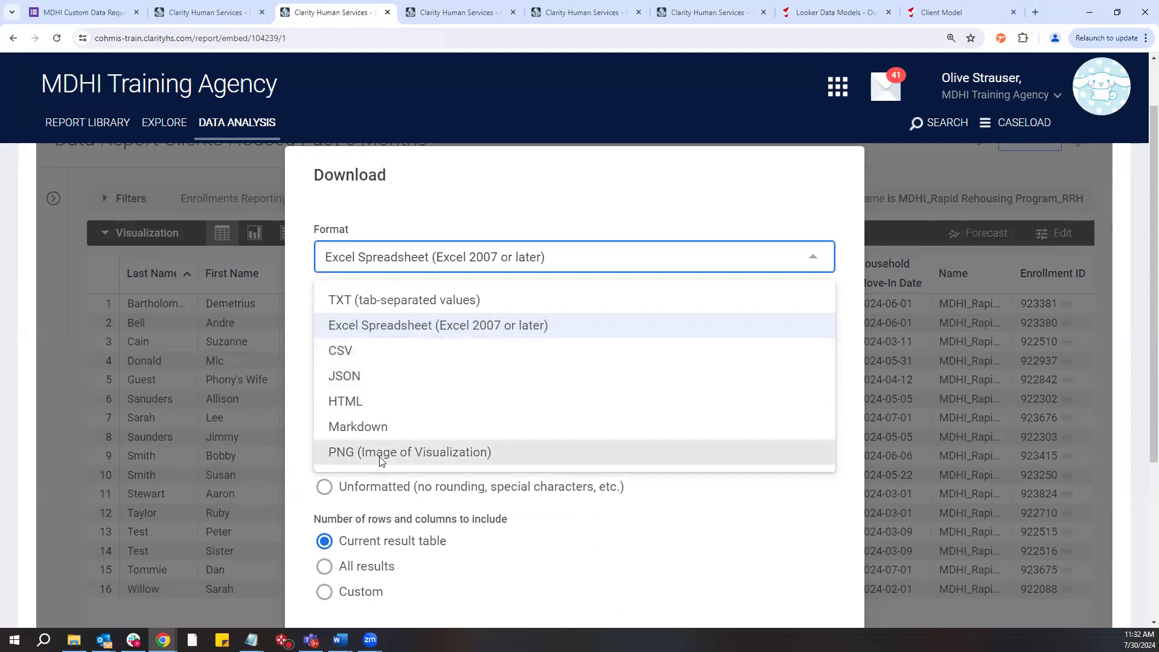
left_click(436, 268)
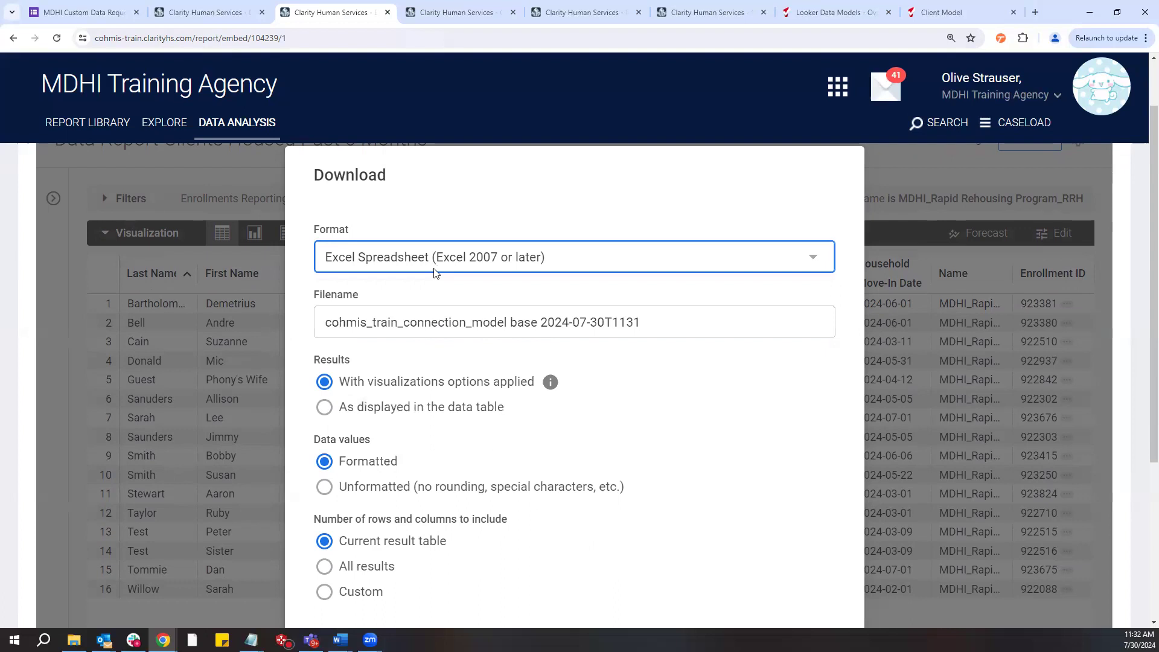
left_click_drag(675, 326, 176, 350)
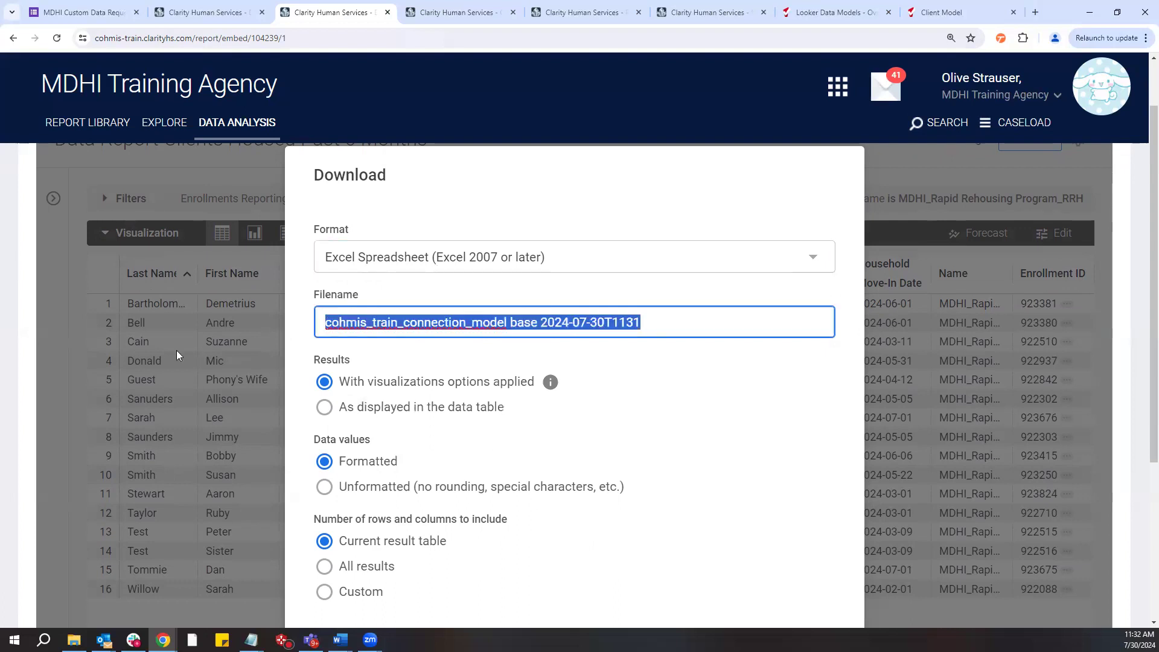
type("data")
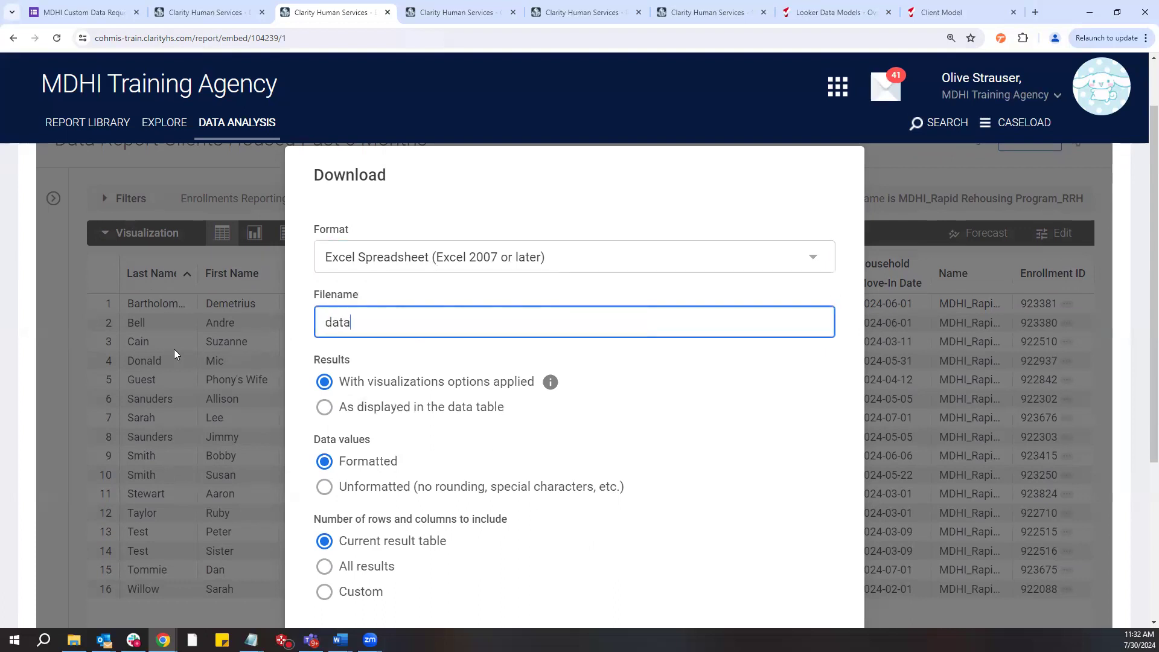
type("_report_101")
scroll(394, 290, "down", 1)
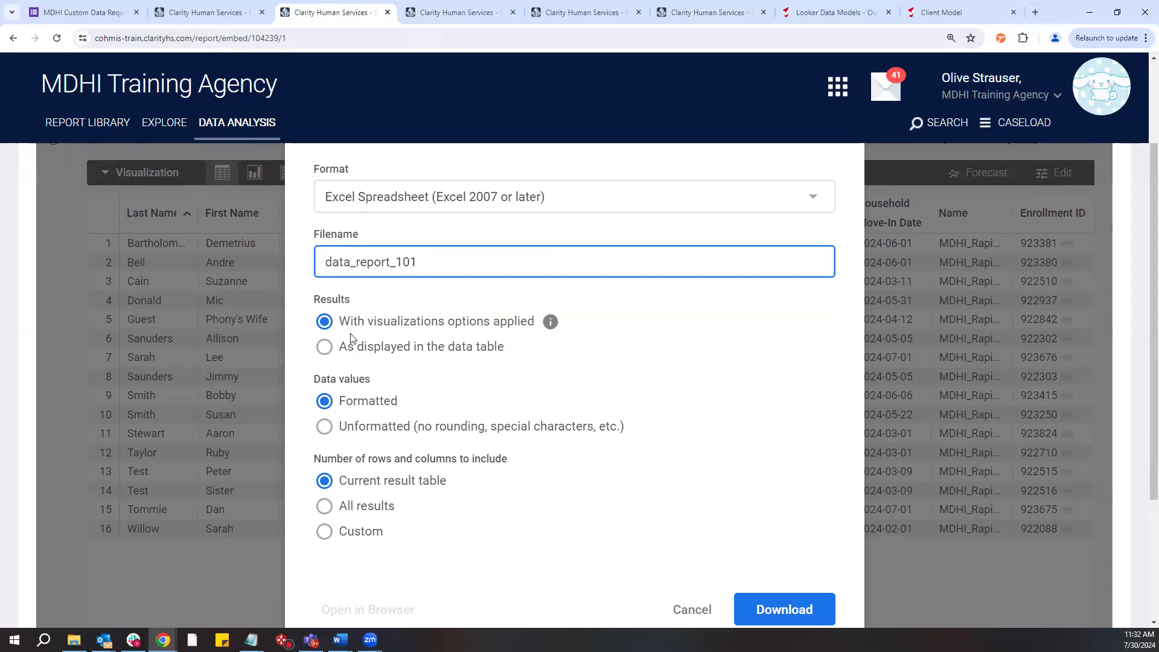
left_click(694, 610)
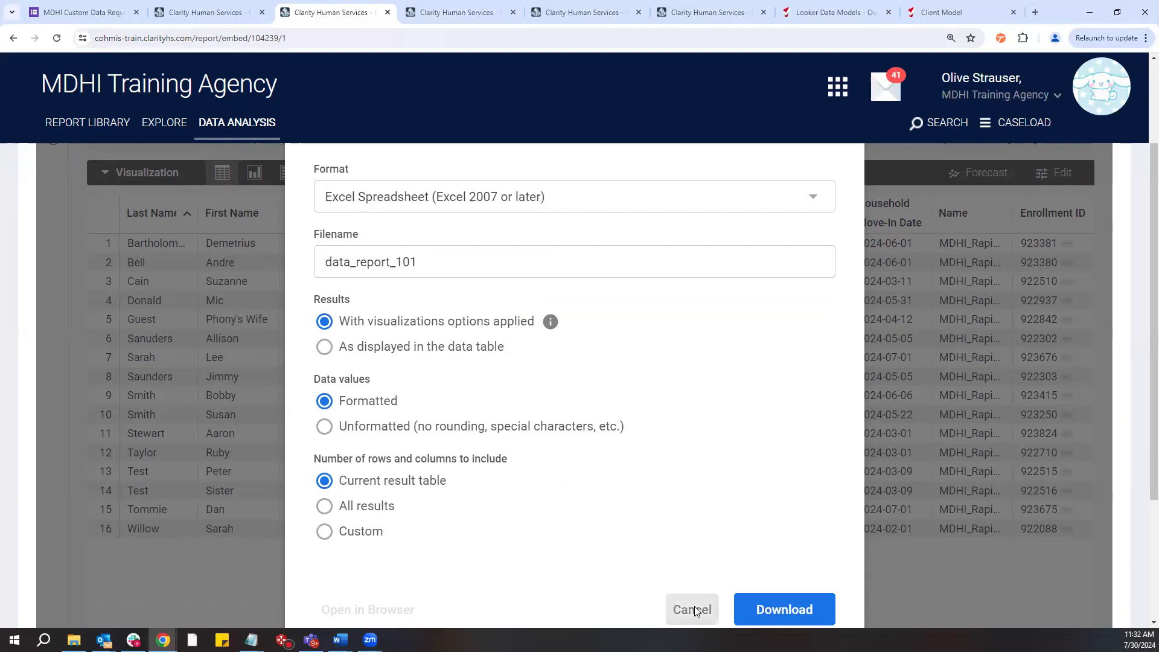
Collapse the report's visualization section and expand its data section to show the full results table
scroll(101, 248, "up", 1)
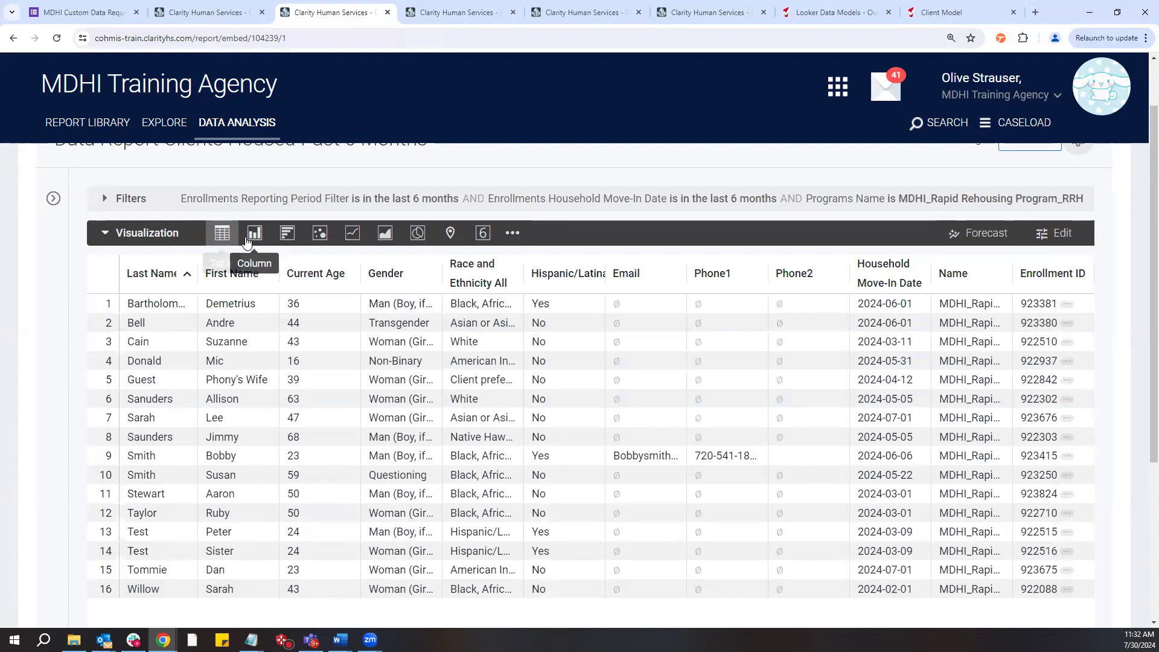
left_click(102, 234)
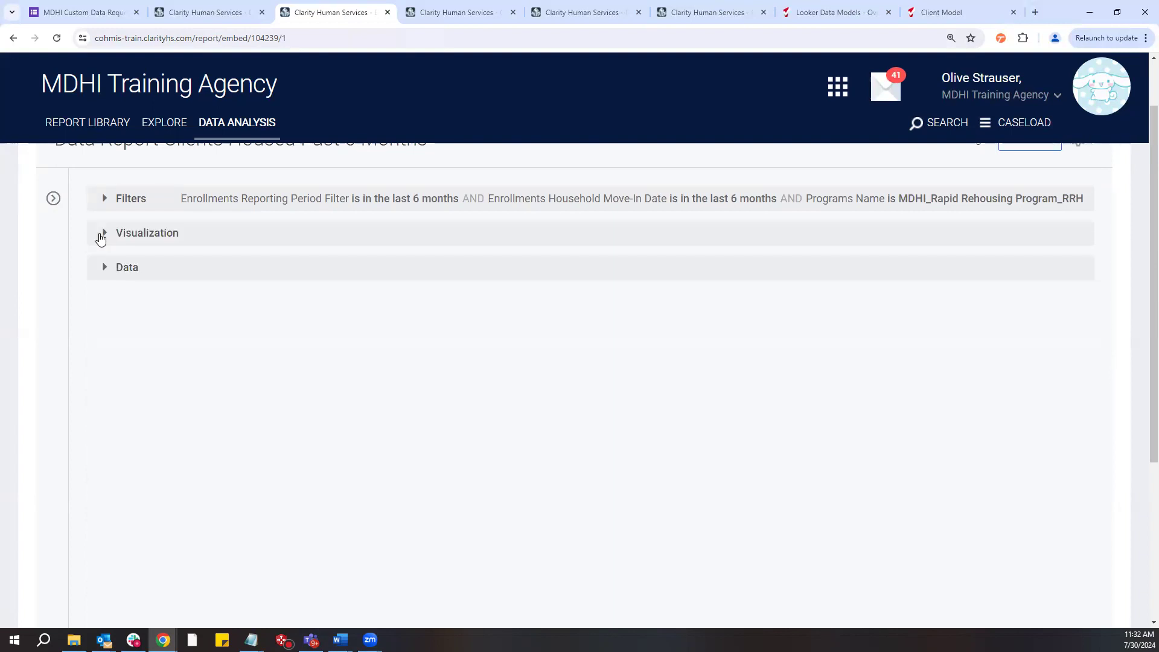
left_click(98, 276)
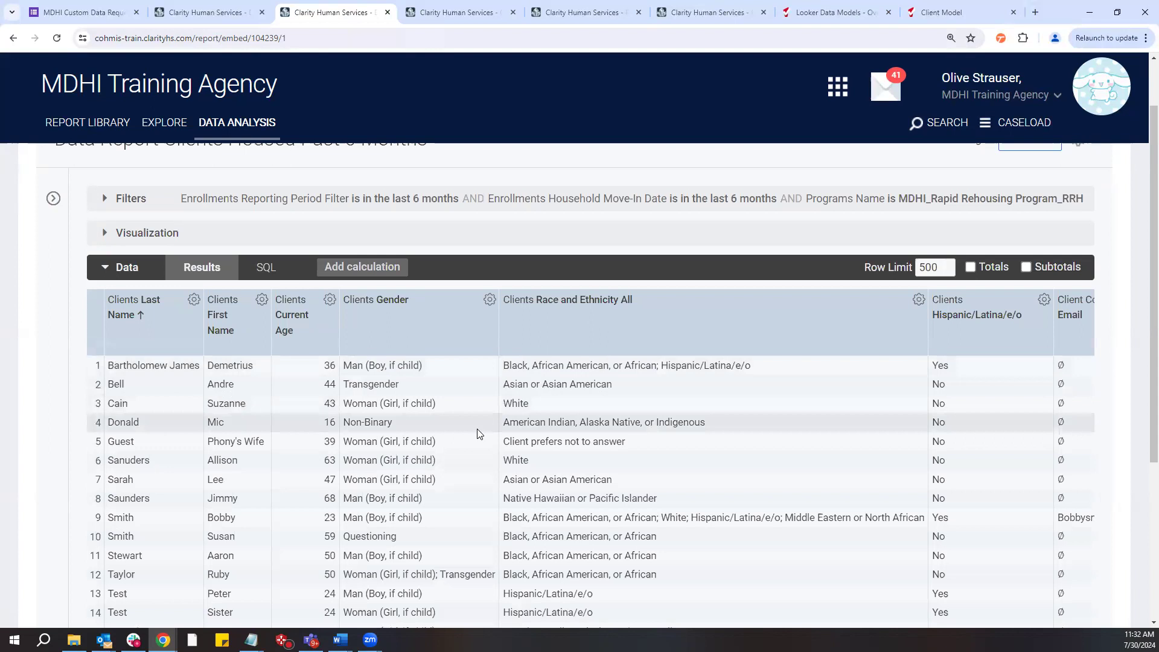
Start a CSV download of the report with results as displayed in the data table and unformatted data values
scroll(158, 296, "up", 1)
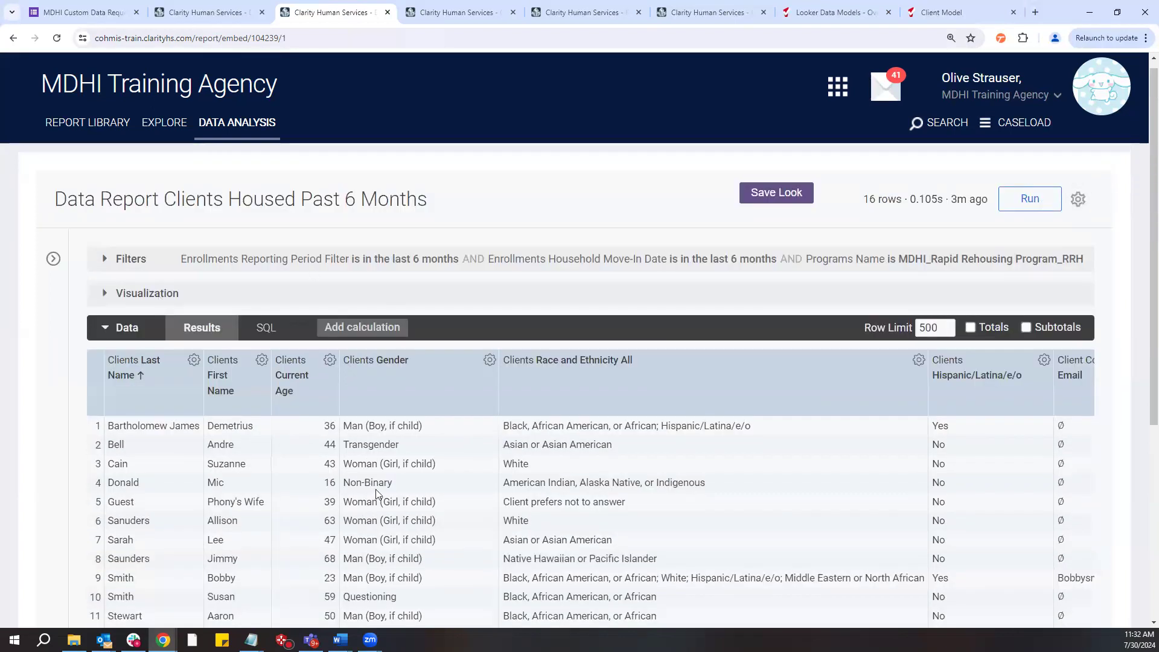
left_click(1077, 199)
left_click(972, 288)
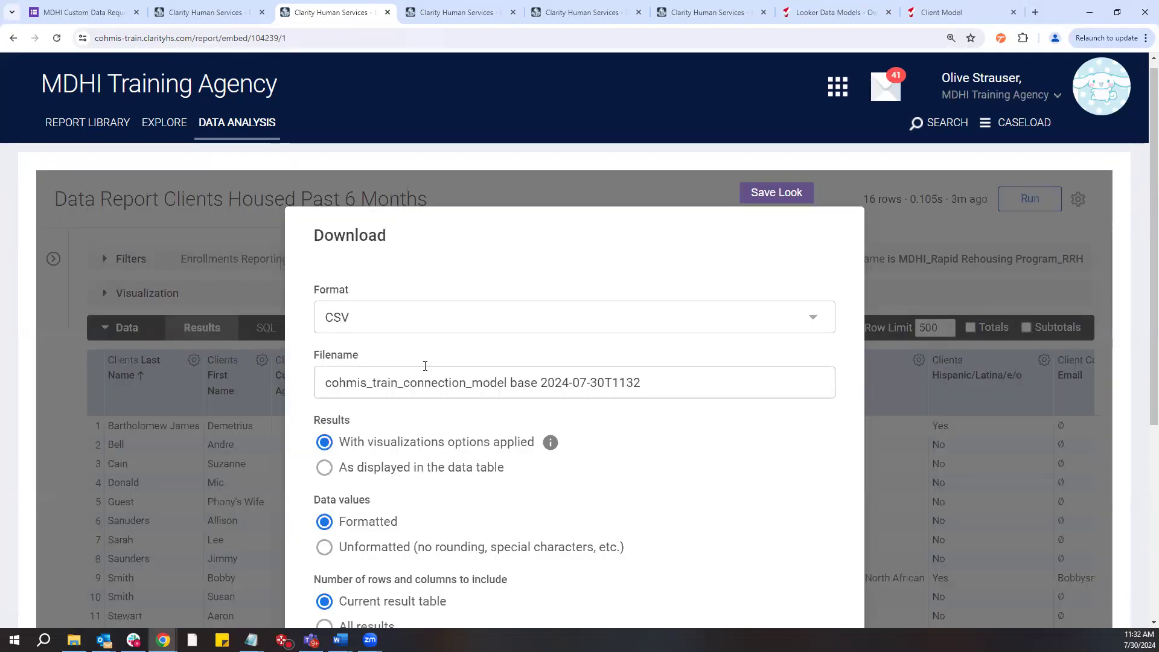
scroll(425, 363, "down", 2)
left_click(370, 353)
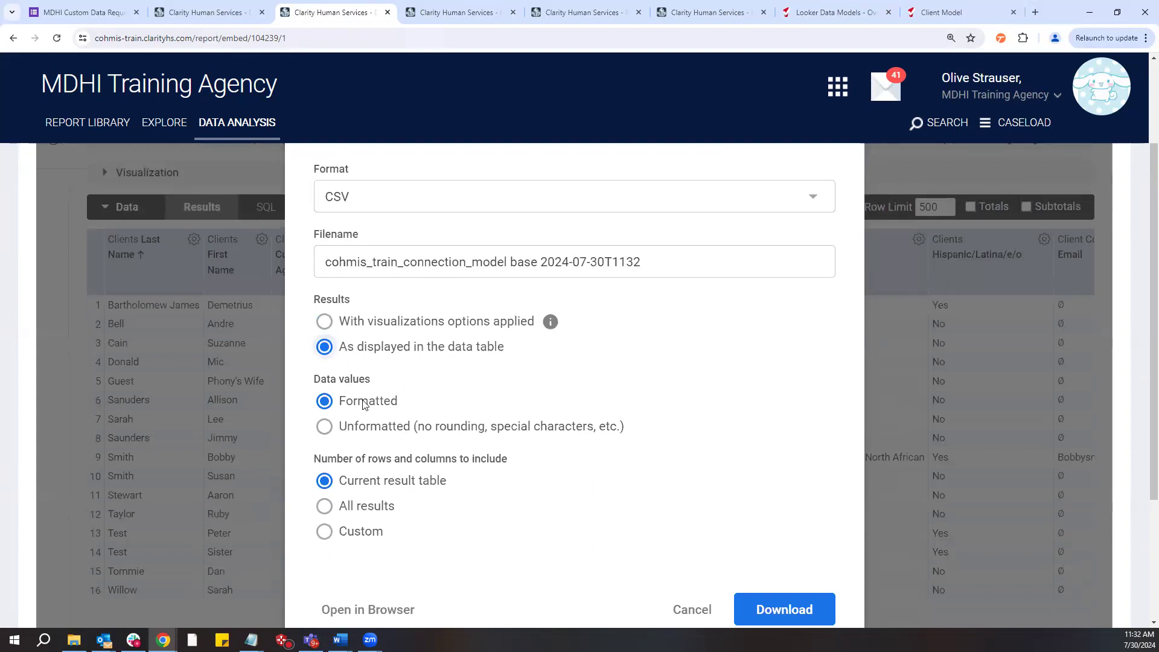
left_click(362, 431)
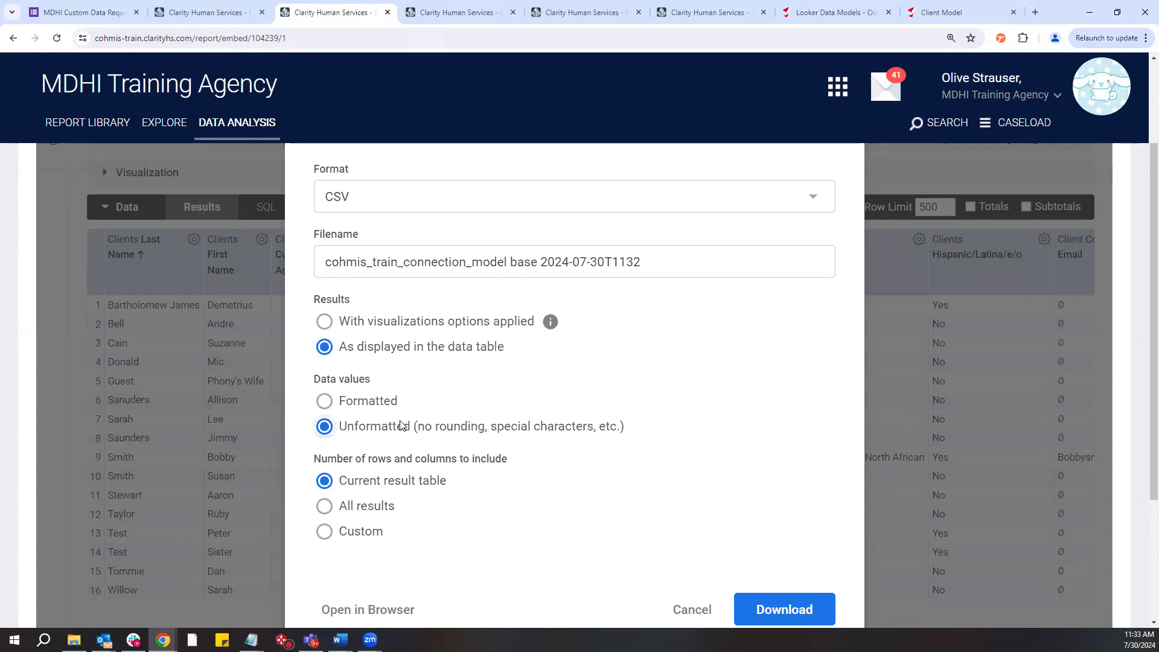
Limit the export to the current result table and download the file
scroll(409, 430, "down", 1)
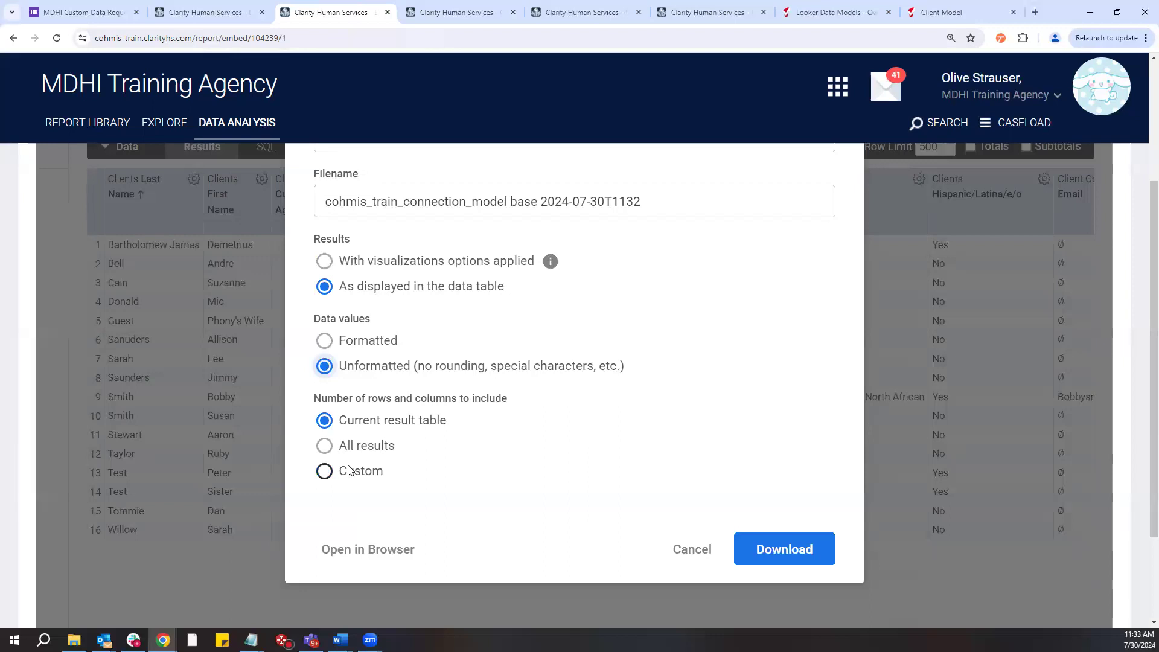
left_click(323, 445)
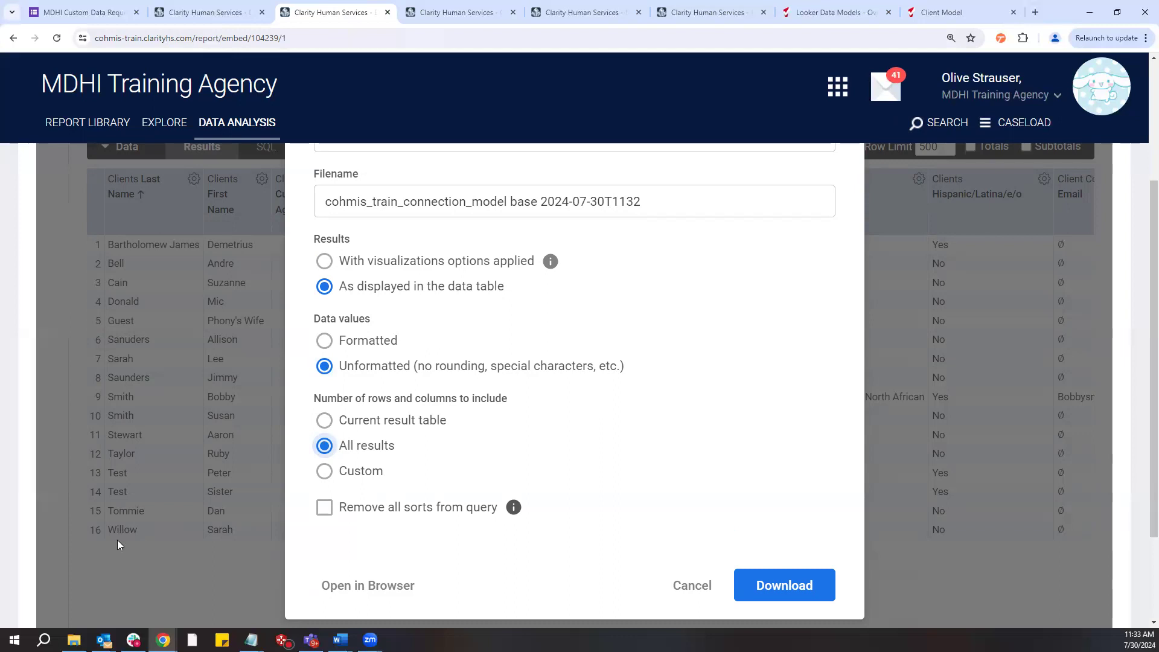
left_click(348, 428)
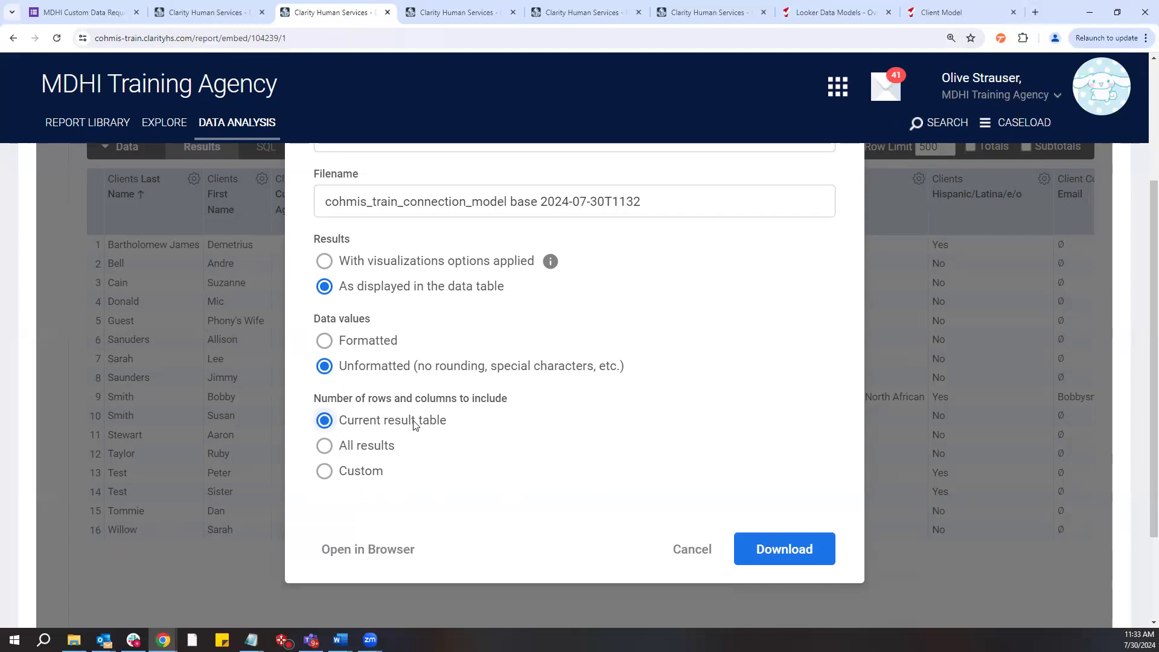
left_click(380, 481)
left_click(370, 422)
left_click(778, 548)
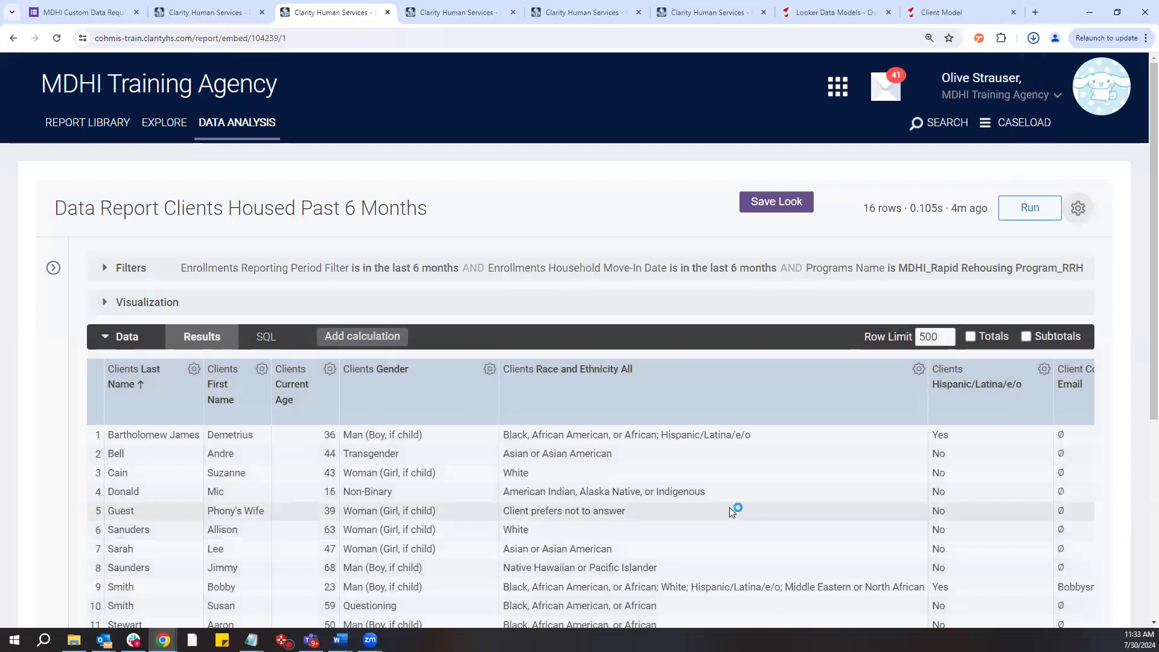
Open the most recently downloaded CSV export of the report in Excel and enlarge the sheet for reading
left_click(1029, 39)
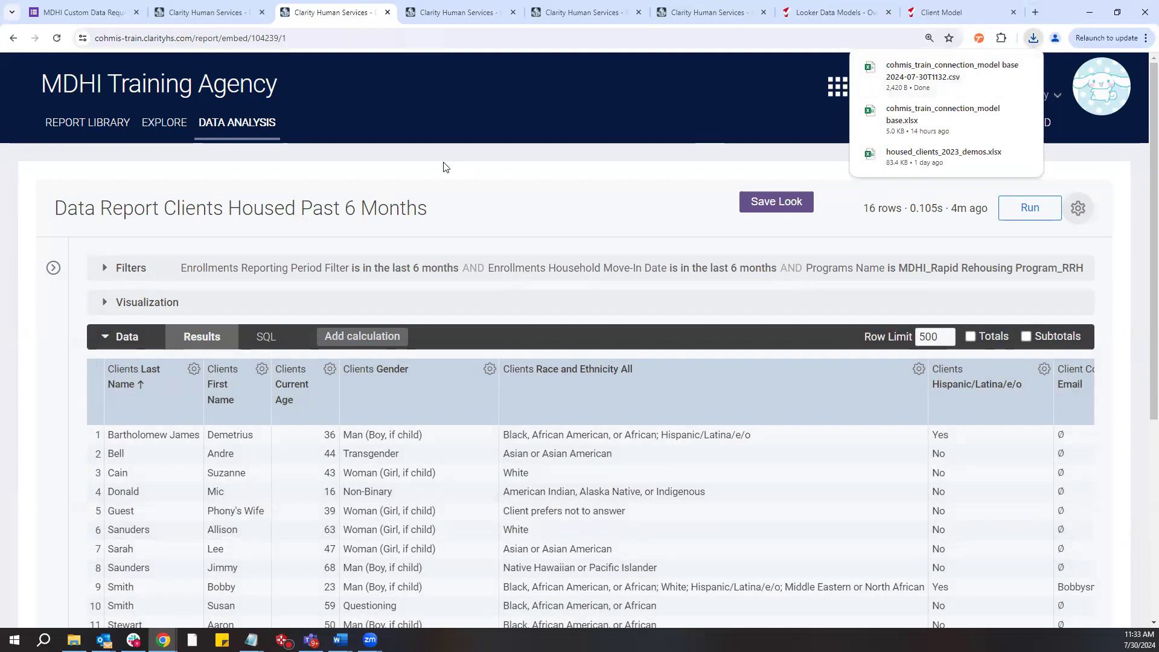
left_click(938, 93)
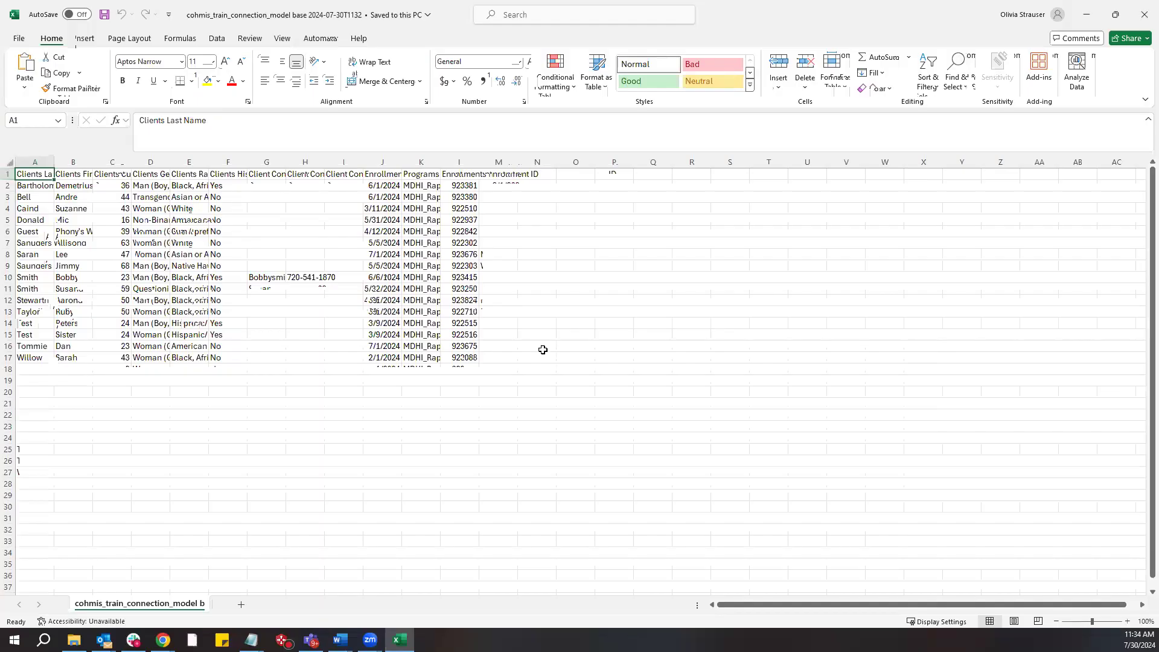
left_click(1098, 620)
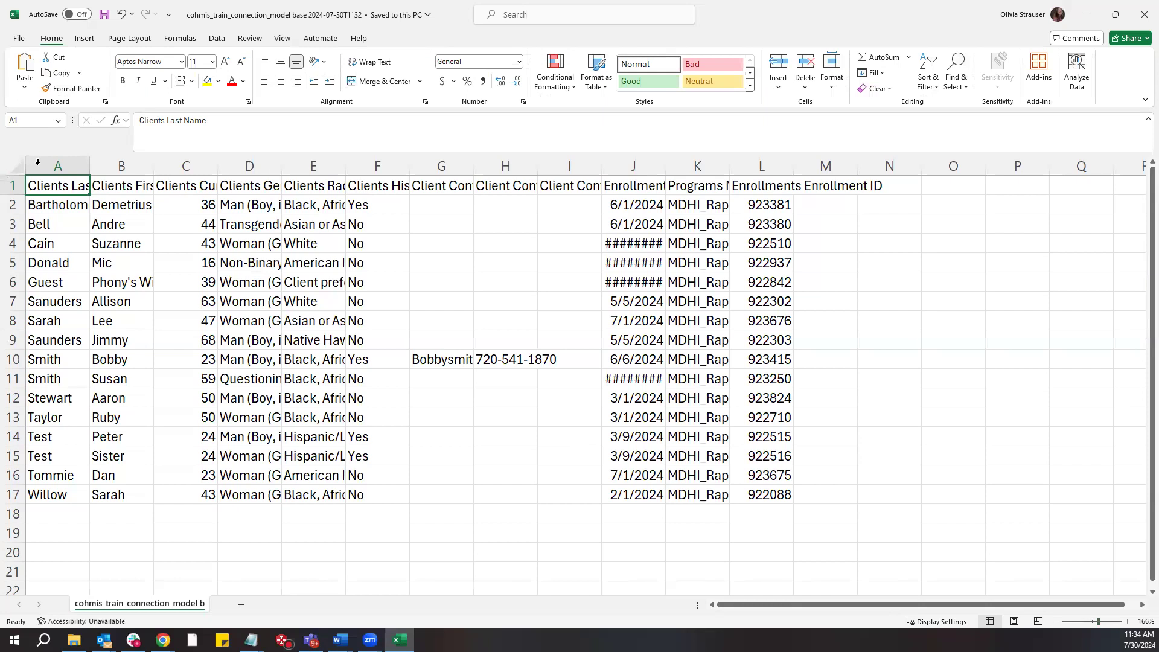
Autofit all columns of the sheet to review the exported client data, and close the workbook without saving
key("ctrl+a")
double_click(85, 164)
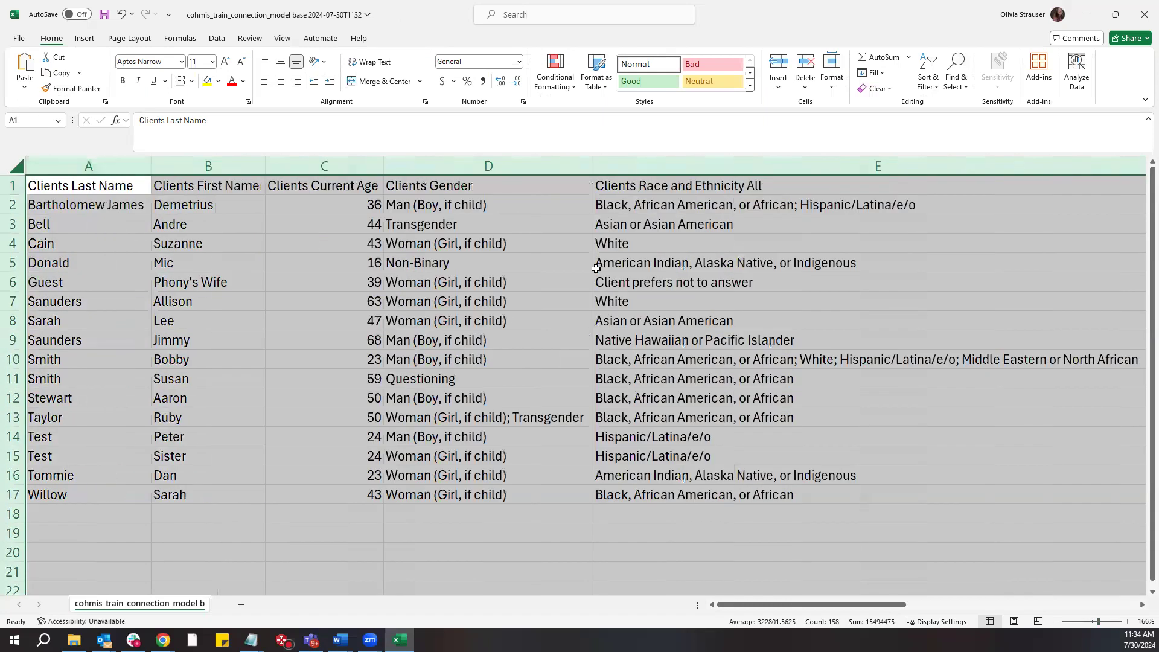
left_click(598, 268)
left_click_drag(853, 607, 620, 565)
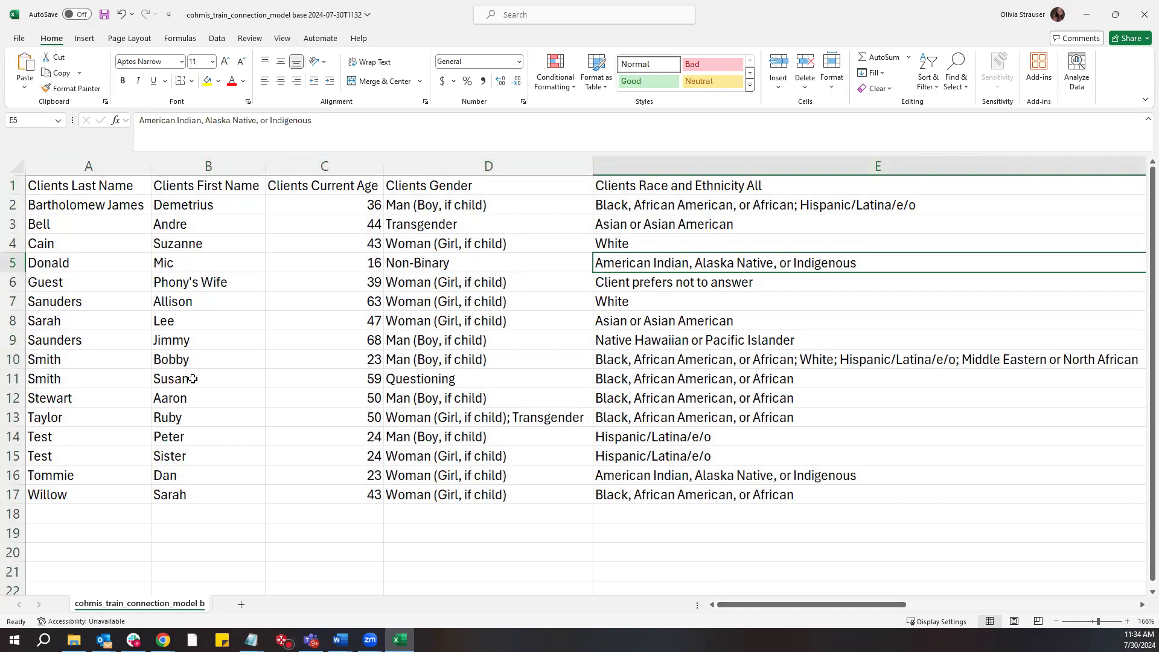
left_click(1141, 18)
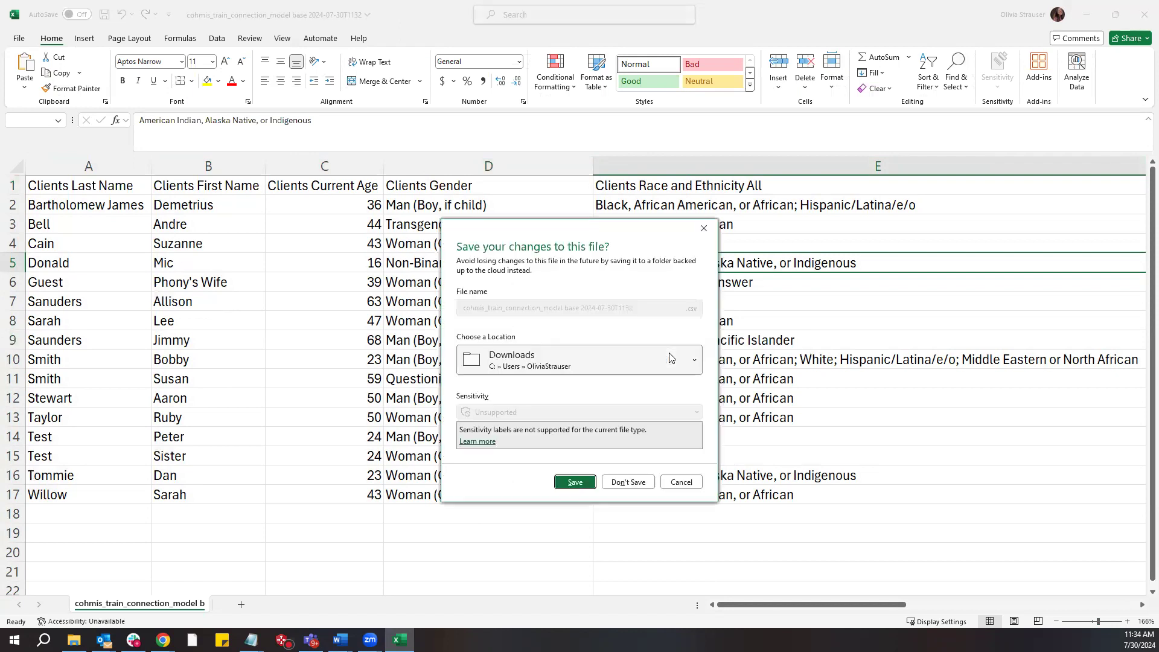
left_click(622, 482)
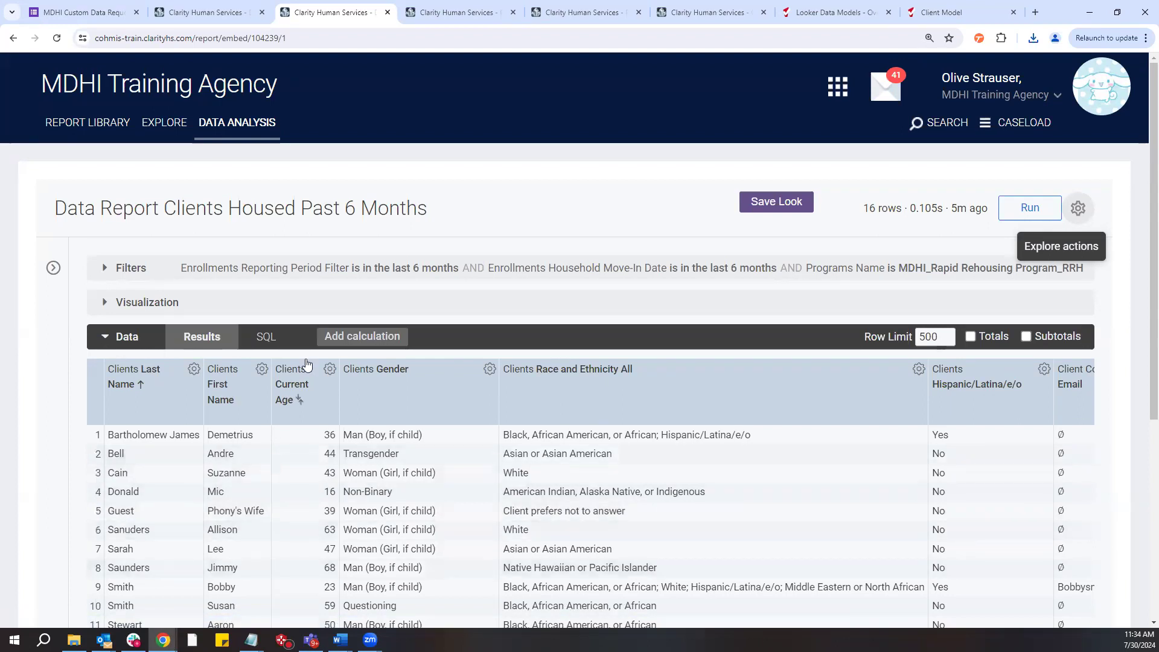
Go to the reports area in Clarity Human Services and open the HMIS Performance model for a new exploration
left_click(838, 86)
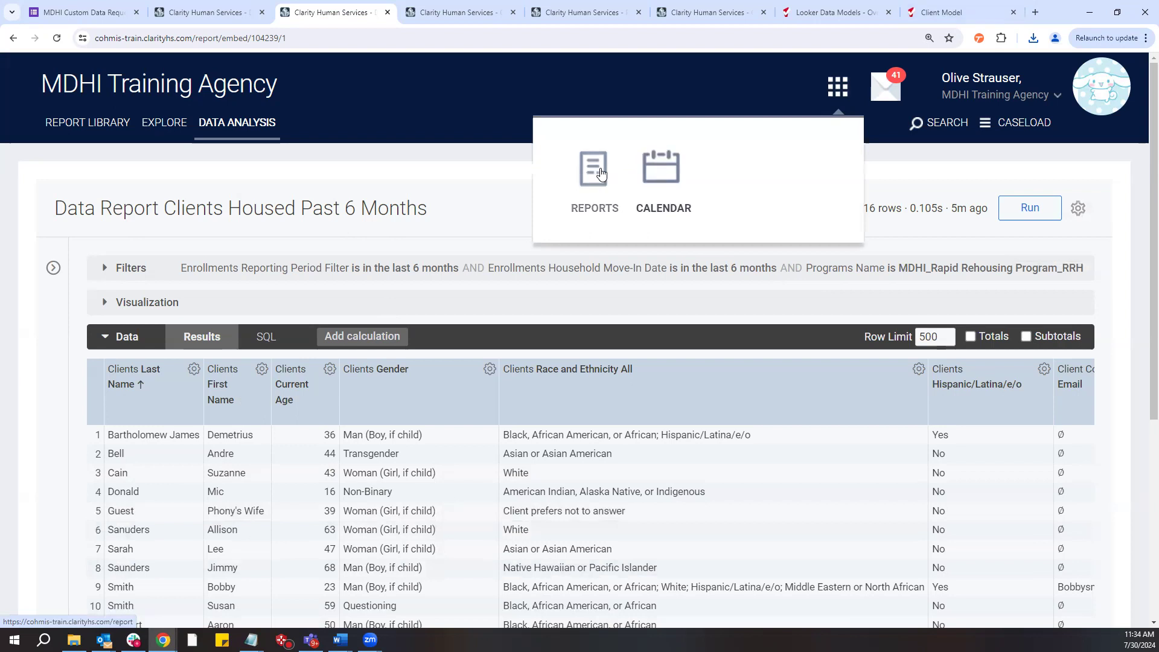
left_click(607, 161)
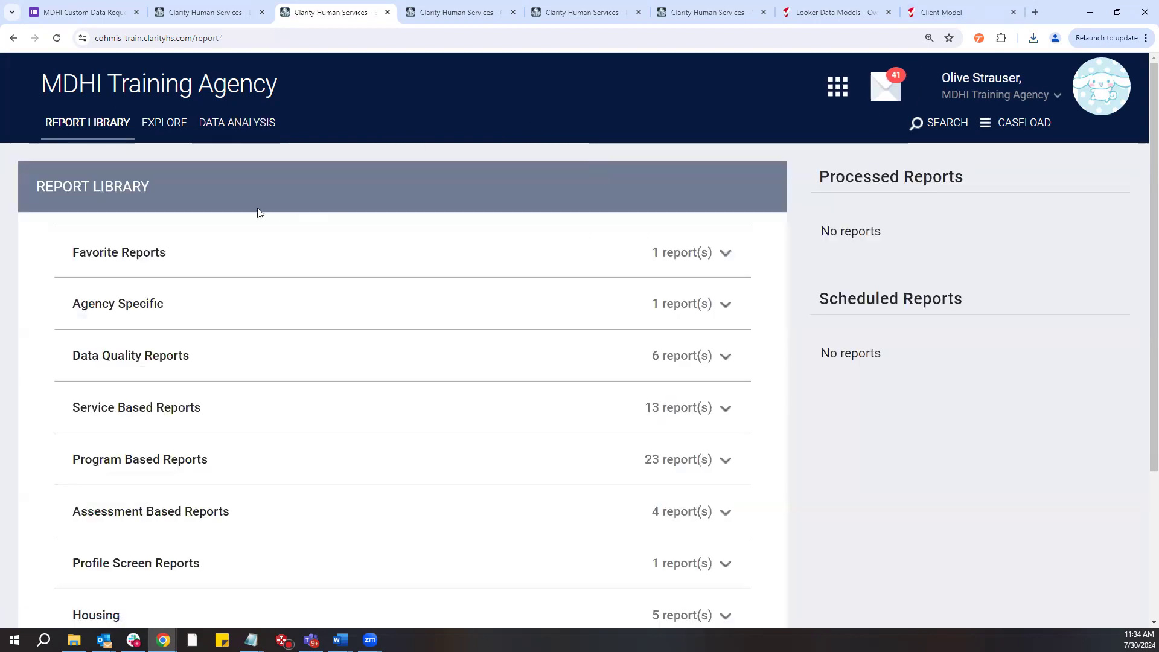
left_click(167, 131)
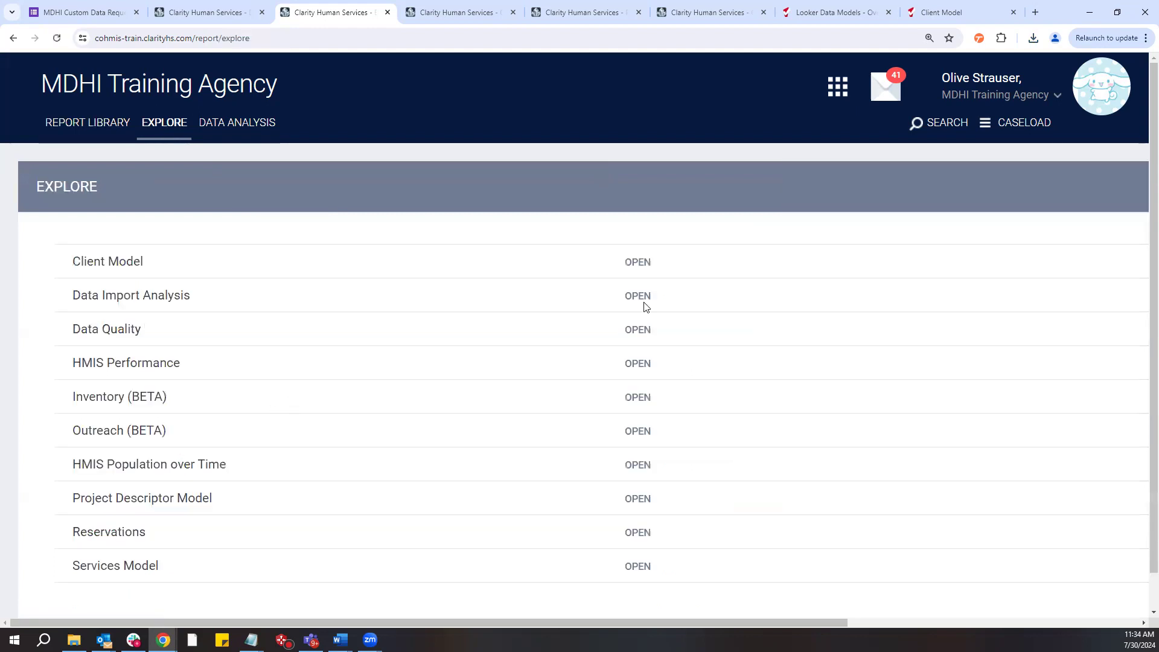
left_click(629, 370)
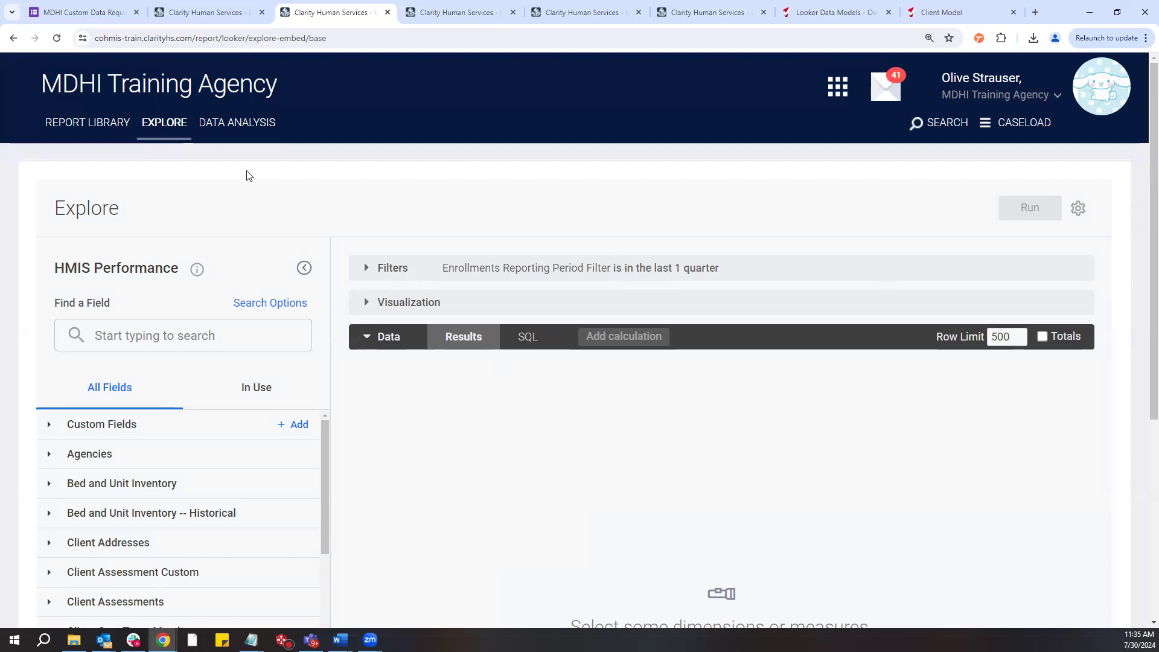
Switch to the Data Request document in Word, read the chart request, and return to the HMIS Performance explore
left_click(341, 640)
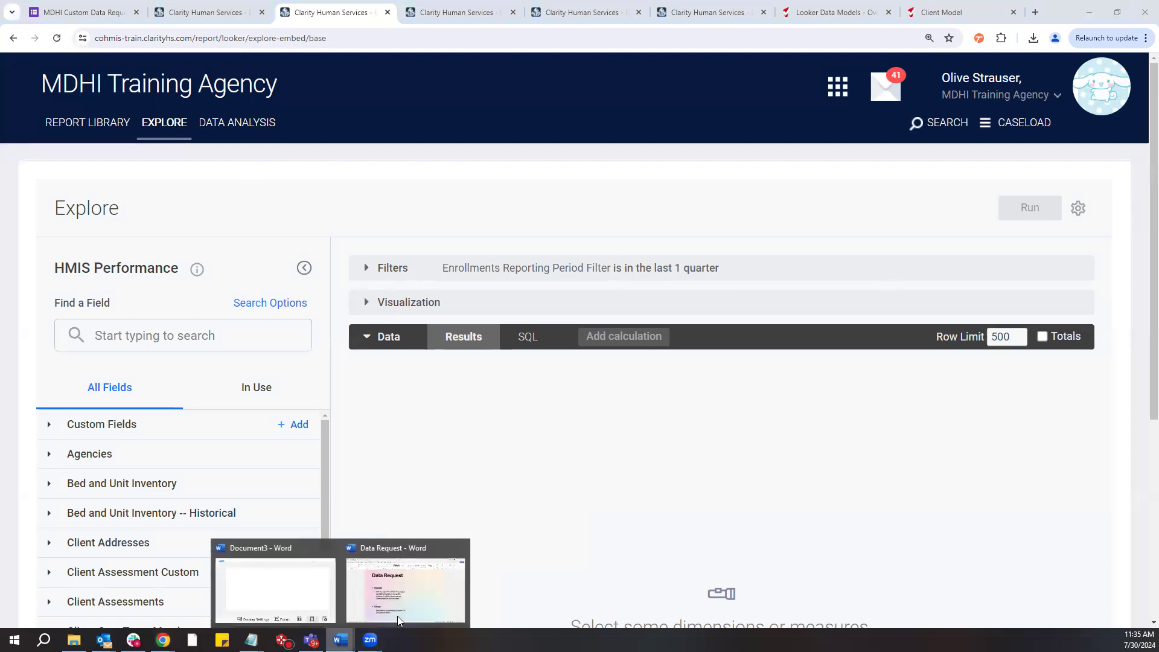
left_click(407, 609)
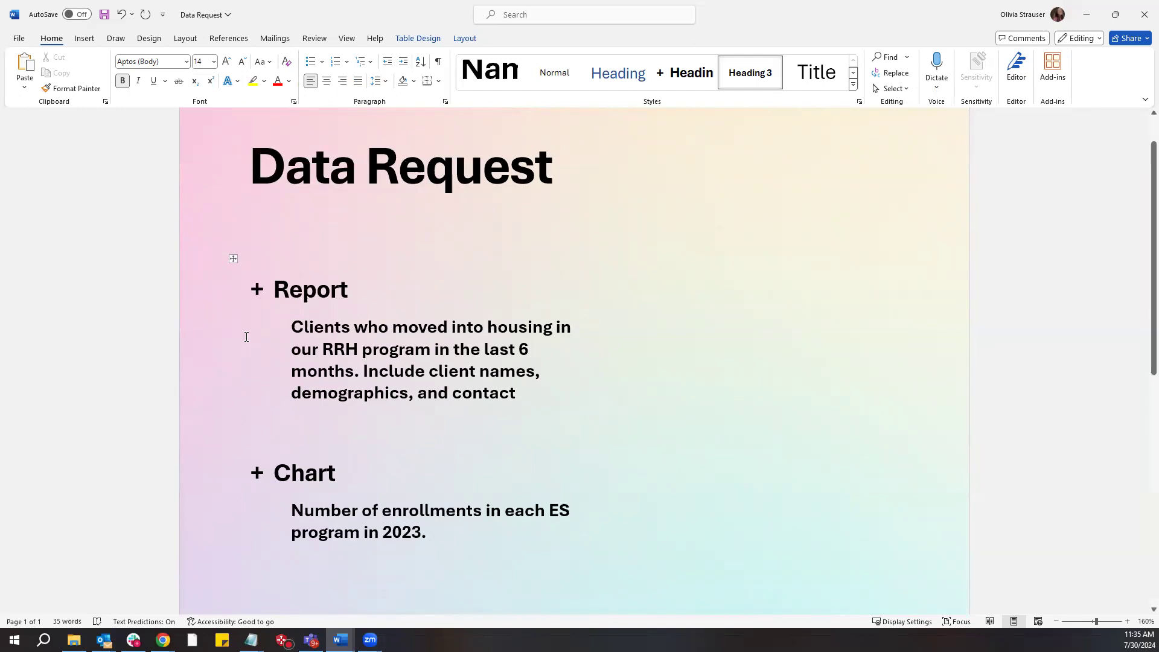
scroll(246, 336, "down", 1)
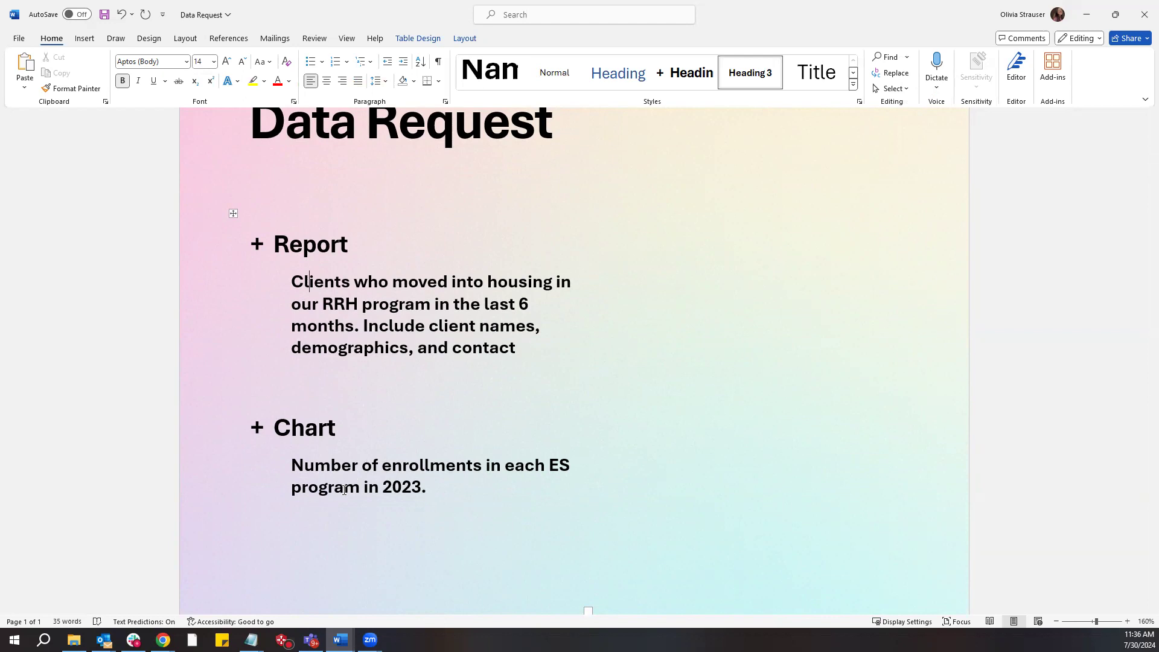
left_click(1086, 24)
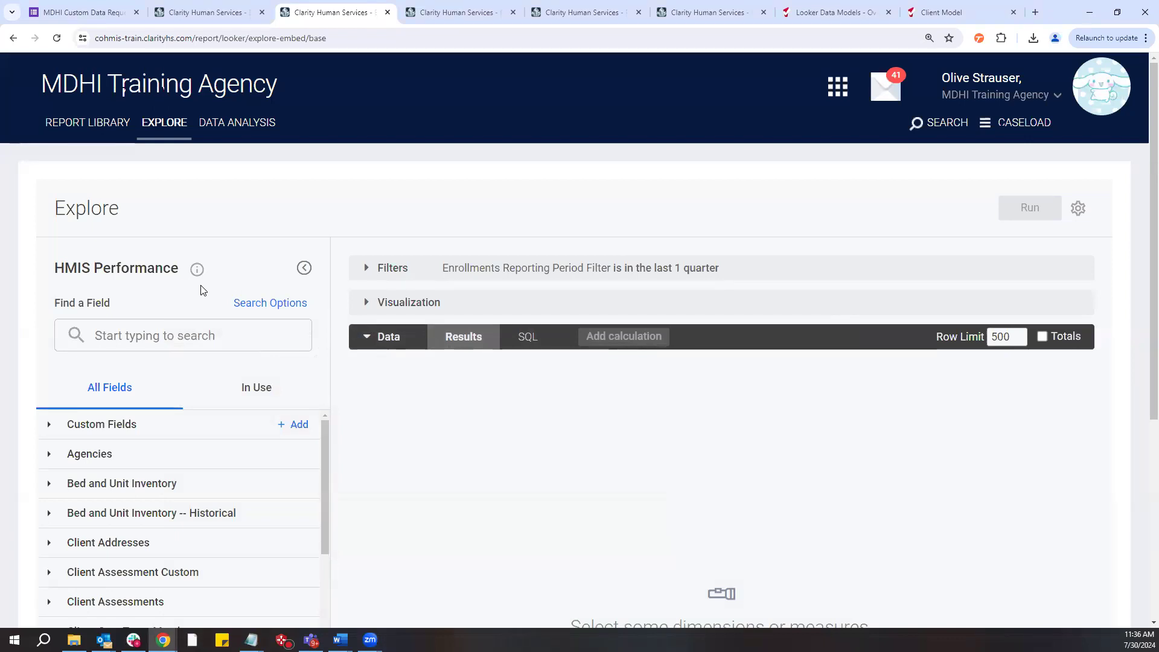
Add the Name dimension from the Programs field group to the report and collapse that group
scroll(171, 235, "down", 1)
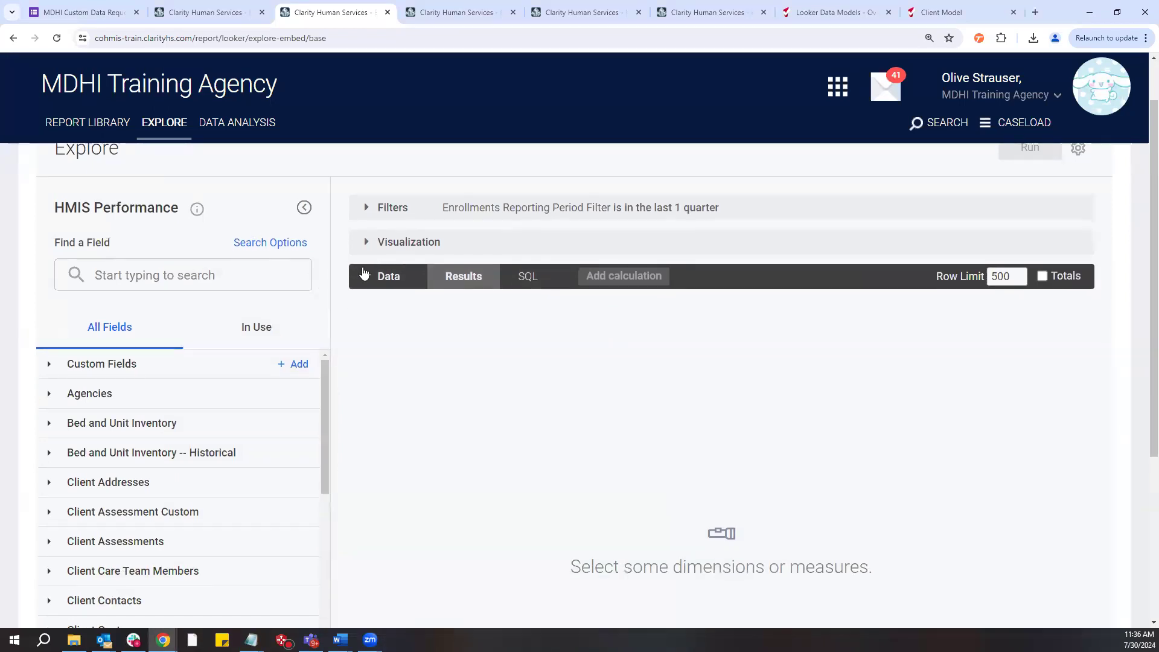
scroll(356, 338, "down", 1)
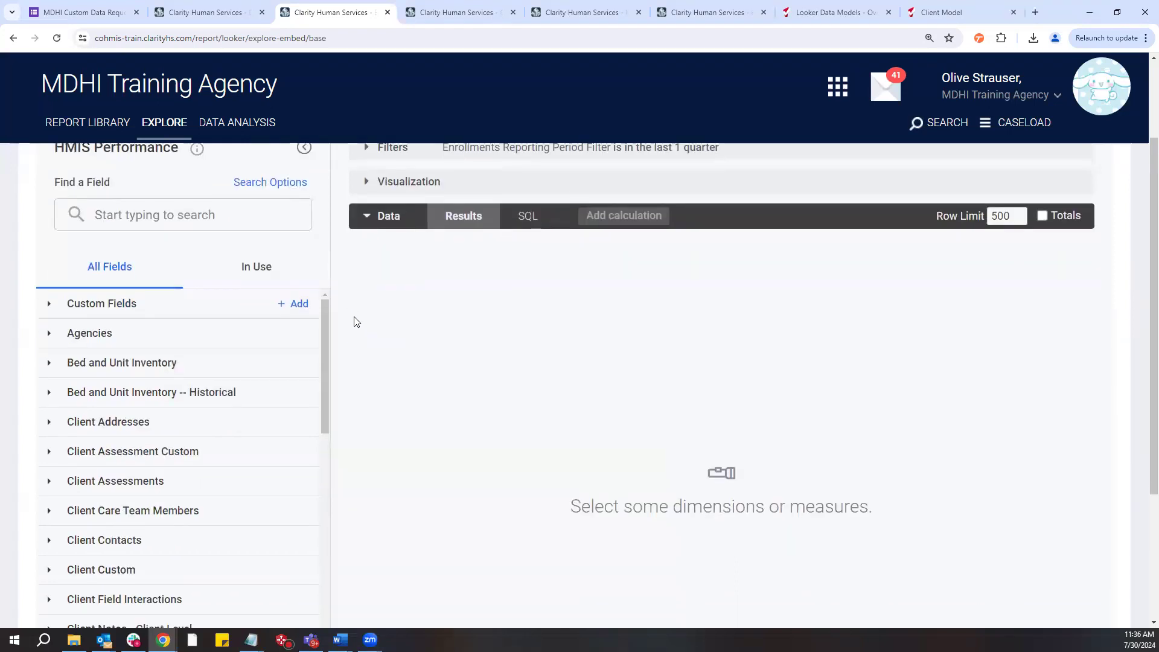
scroll(354, 321, "down", 1)
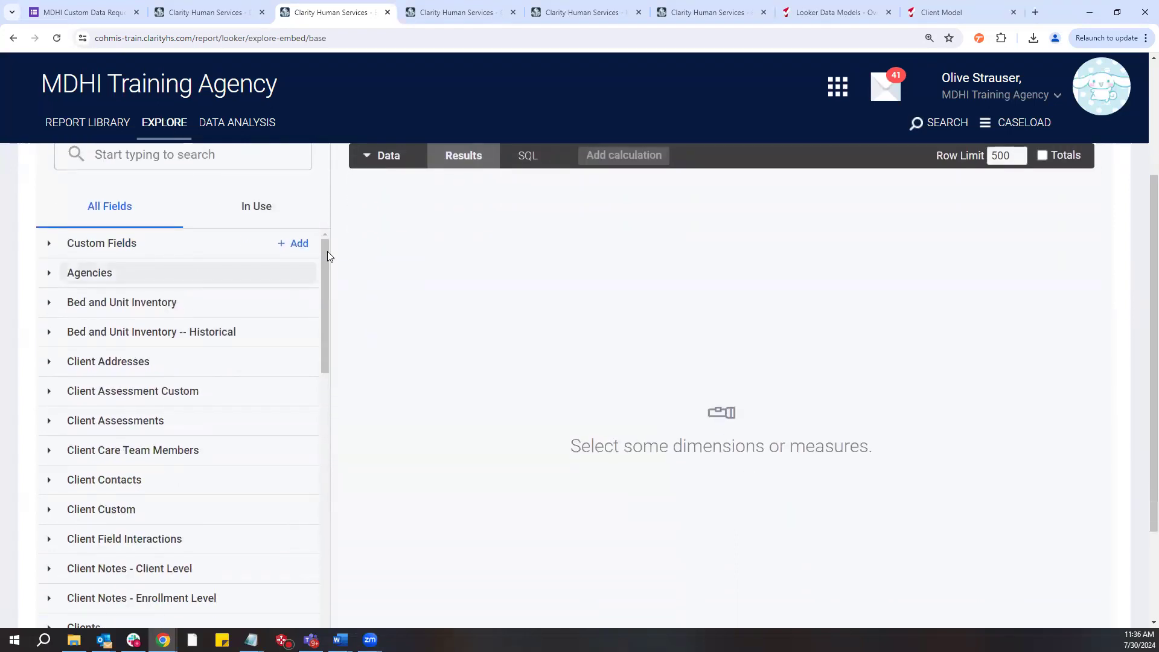
scroll(328, 253, "up", 2)
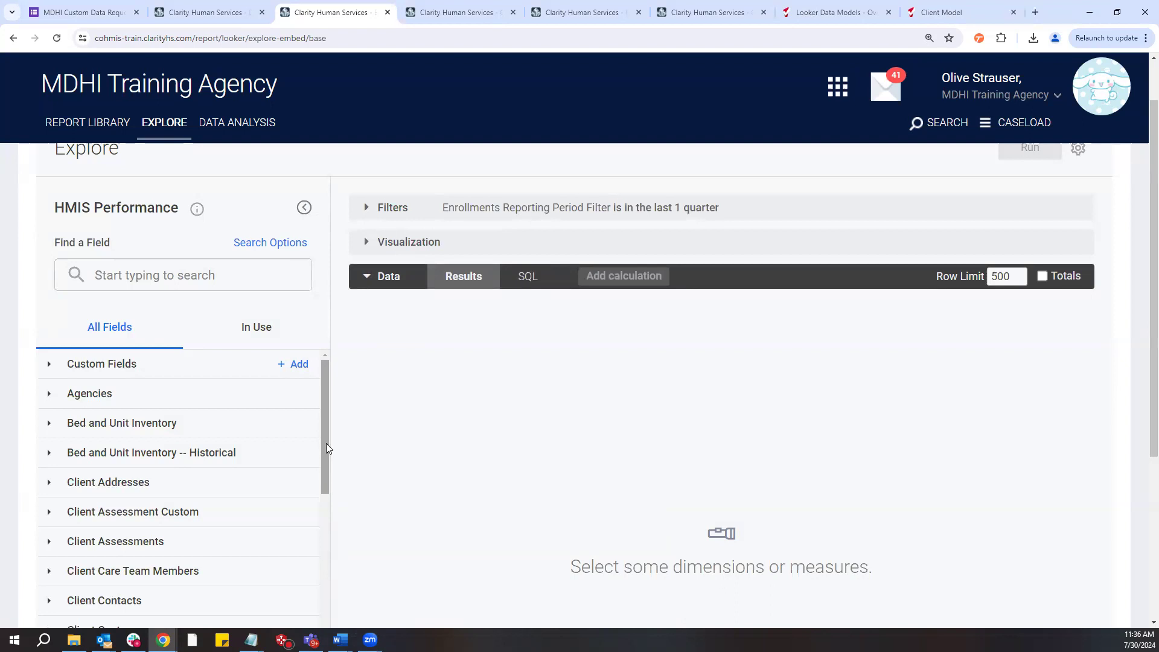
left_click_drag(326, 443, 324, 609)
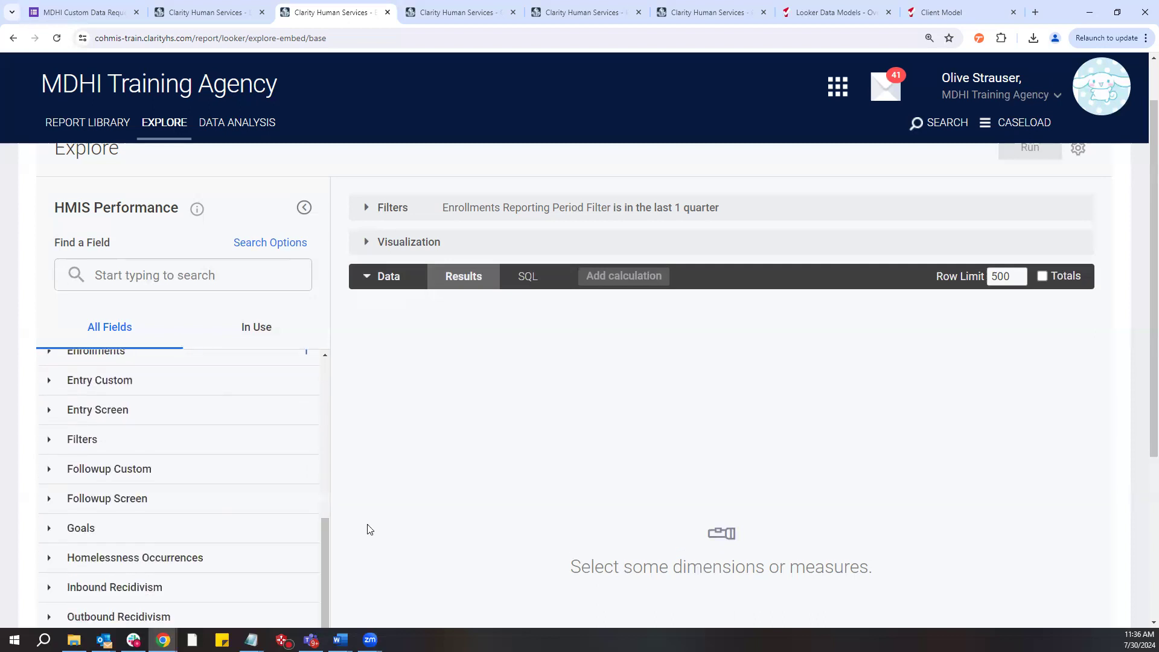
scroll(376, 505, "down", 2)
scroll(324, 509, "down", 3)
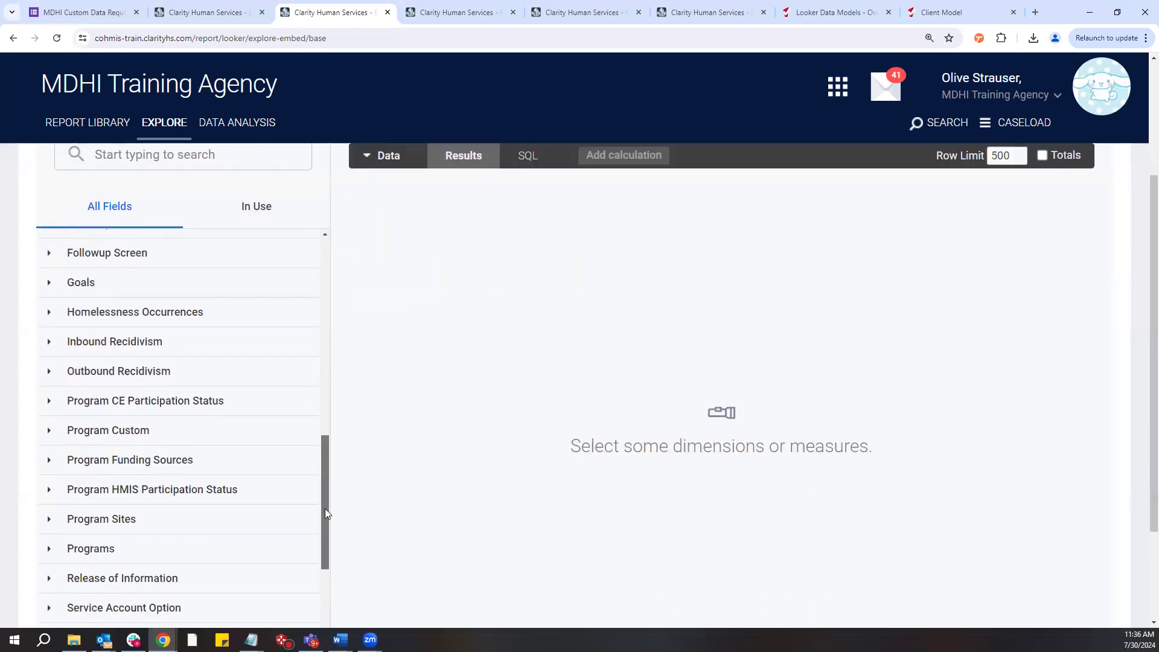
left_click(91, 506)
scroll(125, 506, "down", 2)
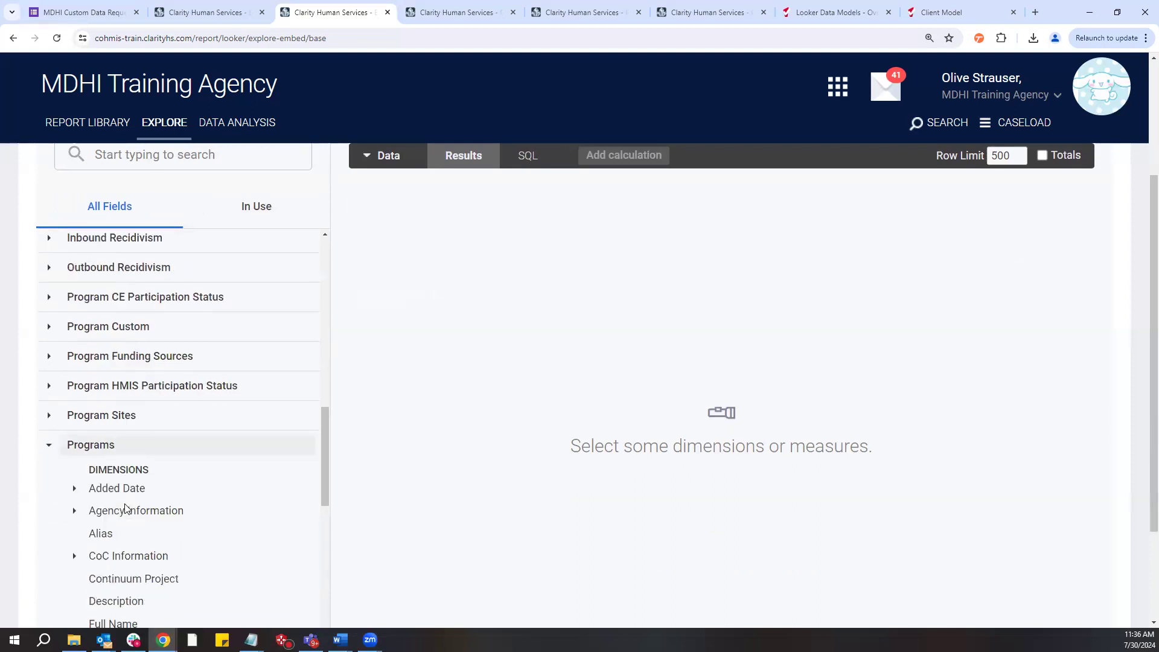
scroll(126, 504, "down", 1)
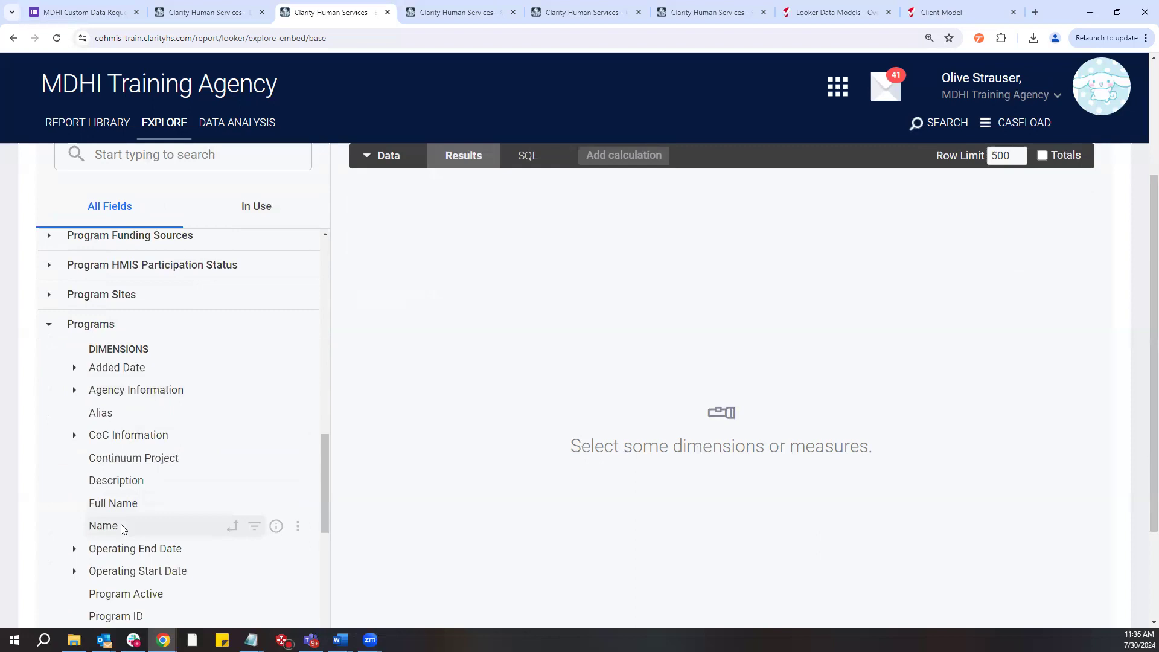
left_click(121, 529)
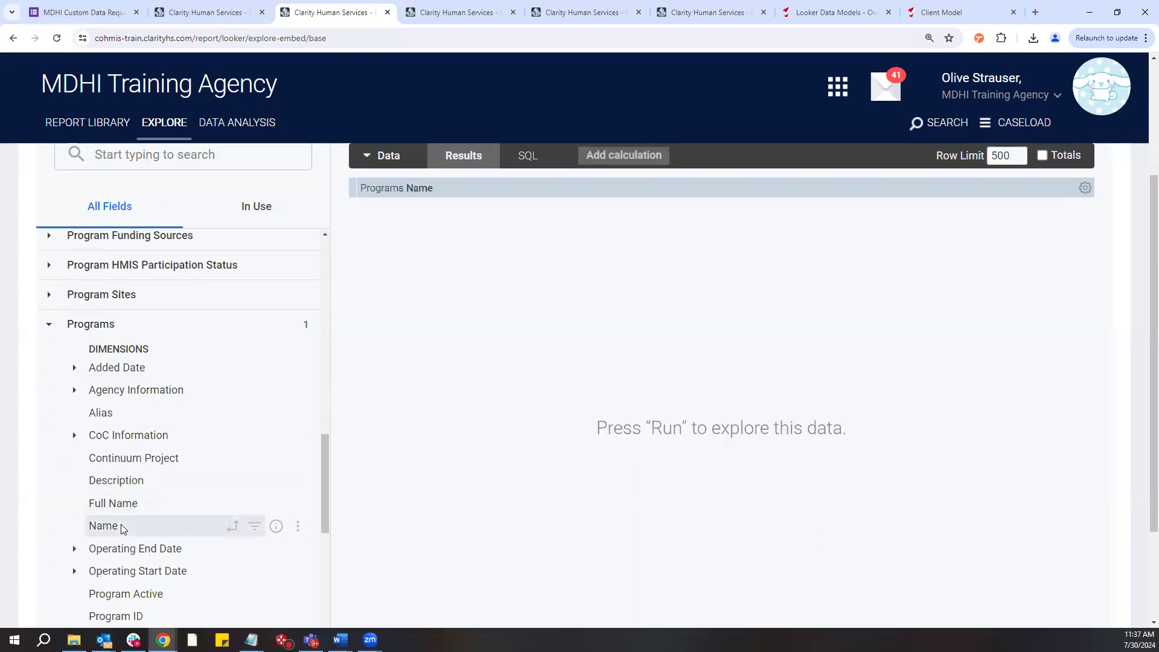
left_click(133, 326)
Check the description of the Count measure in the Enrollments field group and add the measure to the report
scroll(134, 331, "up", 3)
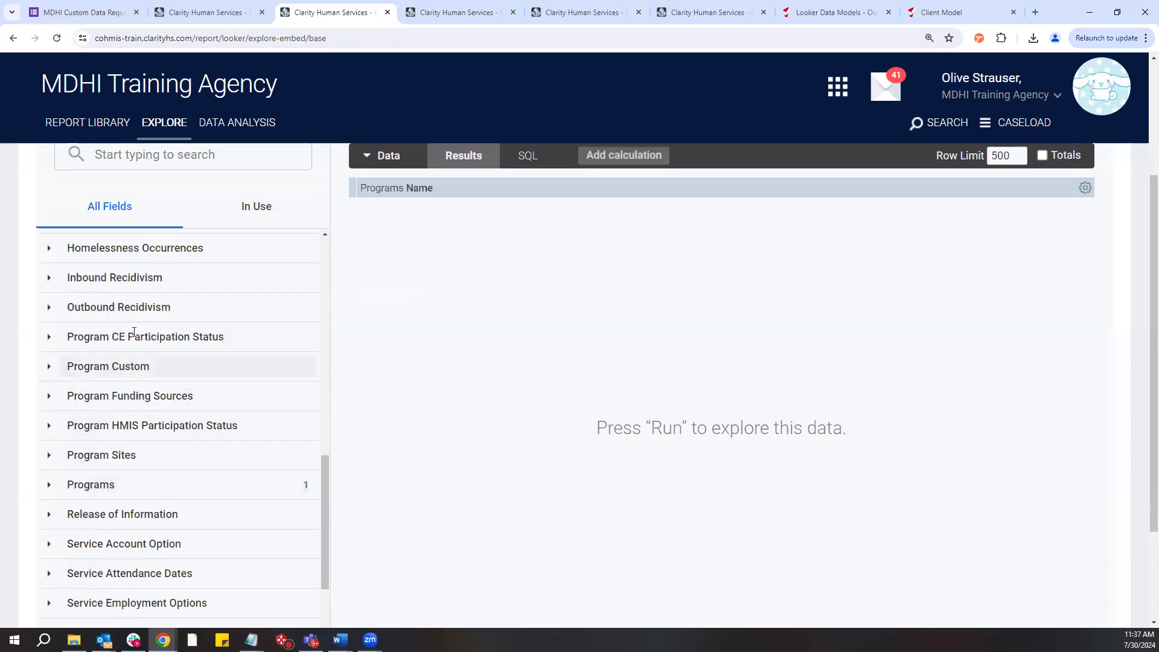
scroll(130, 332, "up", 5)
left_click(104, 303)
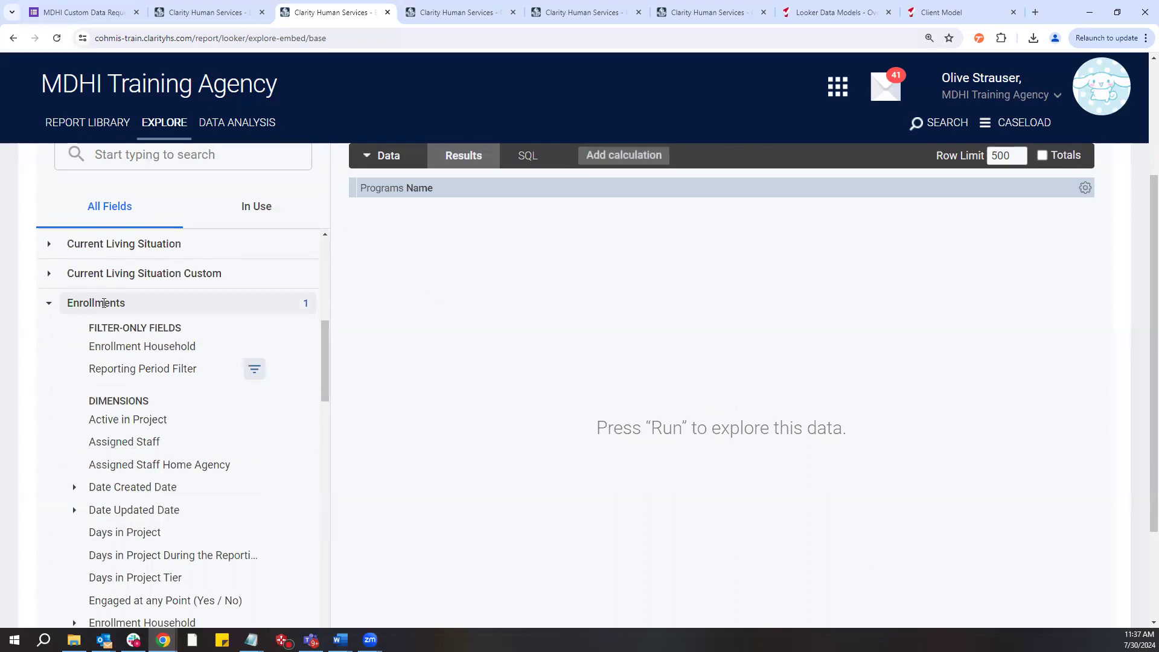
scroll(144, 338, "down", 1)
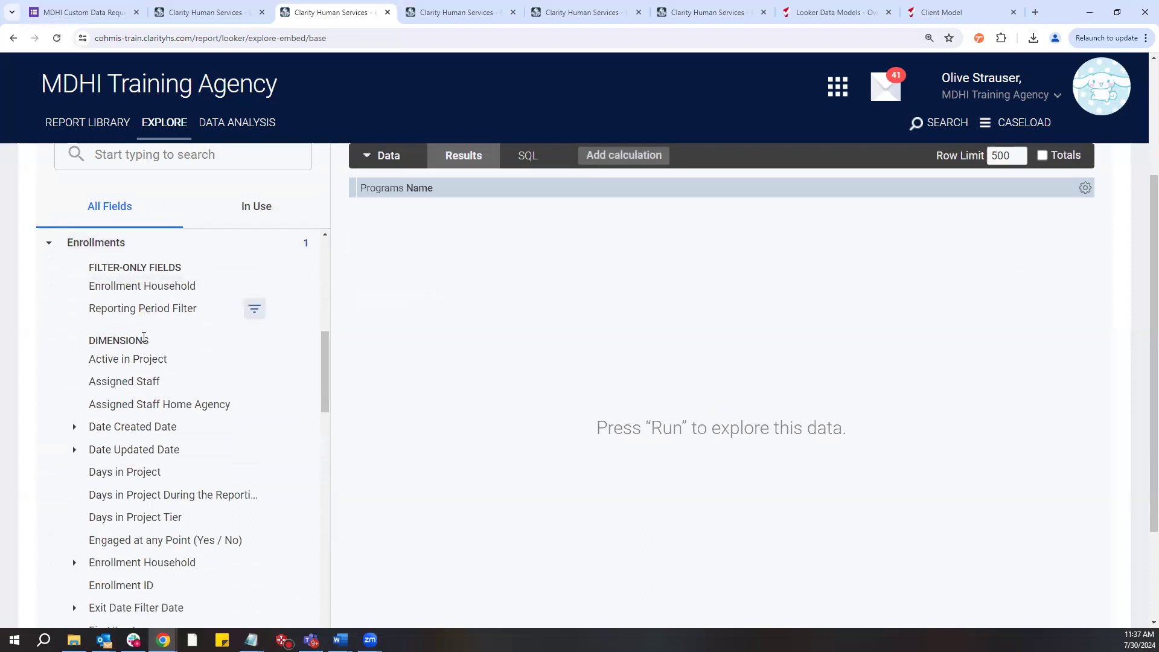
scroll(143, 338, "down", 4)
scroll(143, 337, "down", 4)
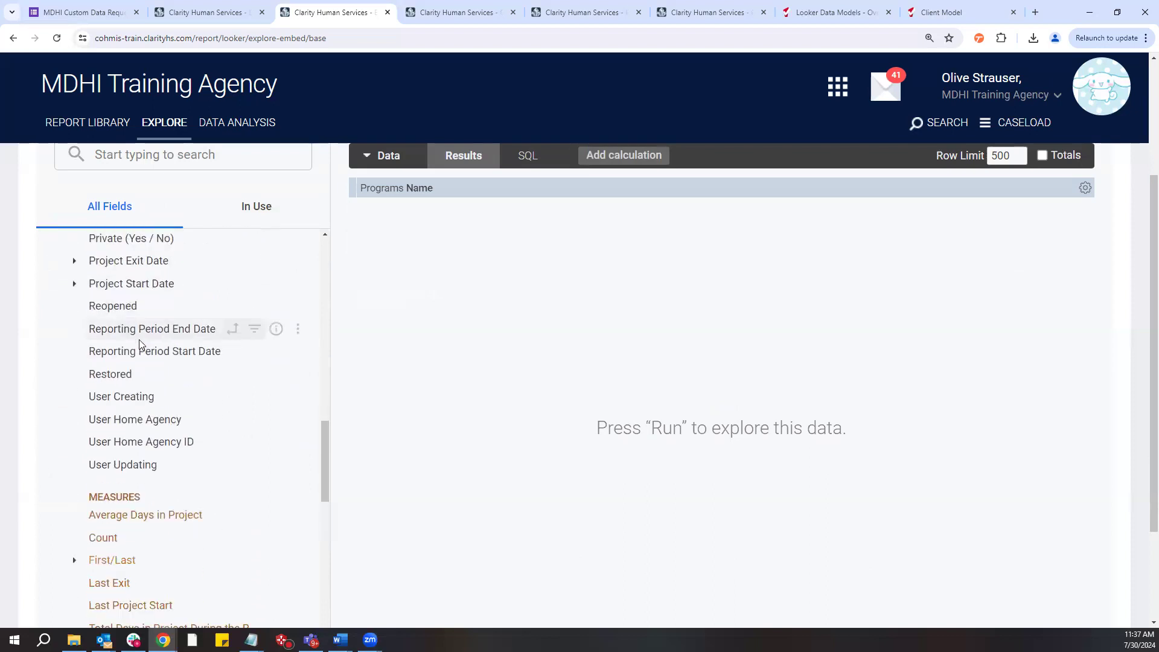
scroll(139, 344, "down", 1)
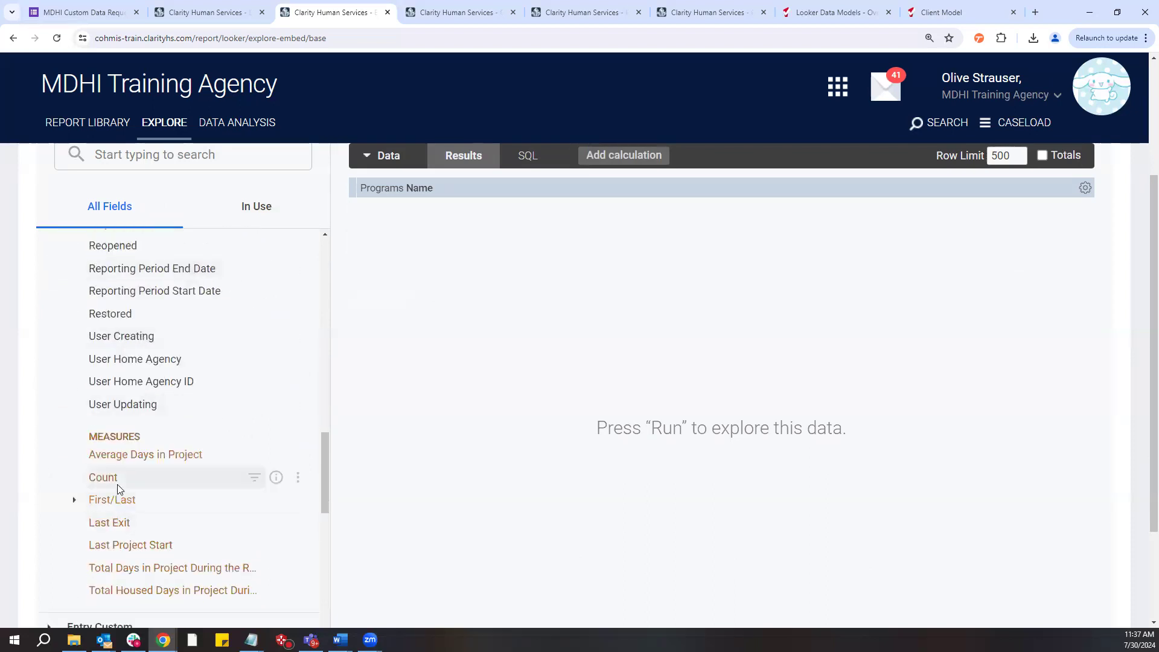
left_click(273, 478)
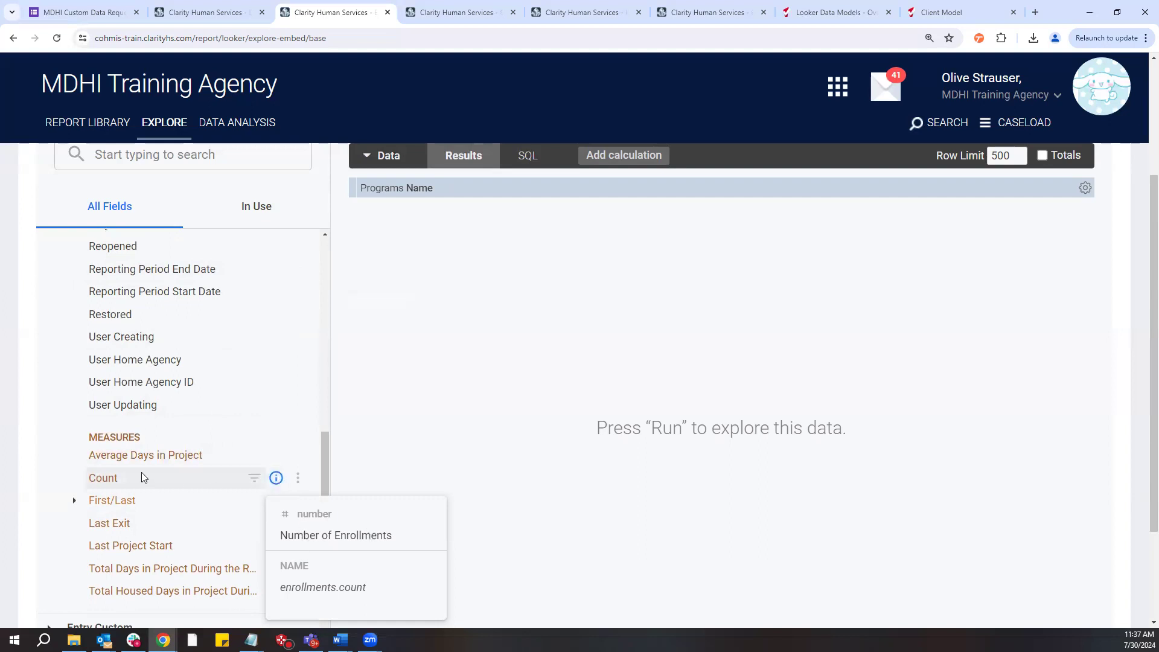
left_click(97, 477)
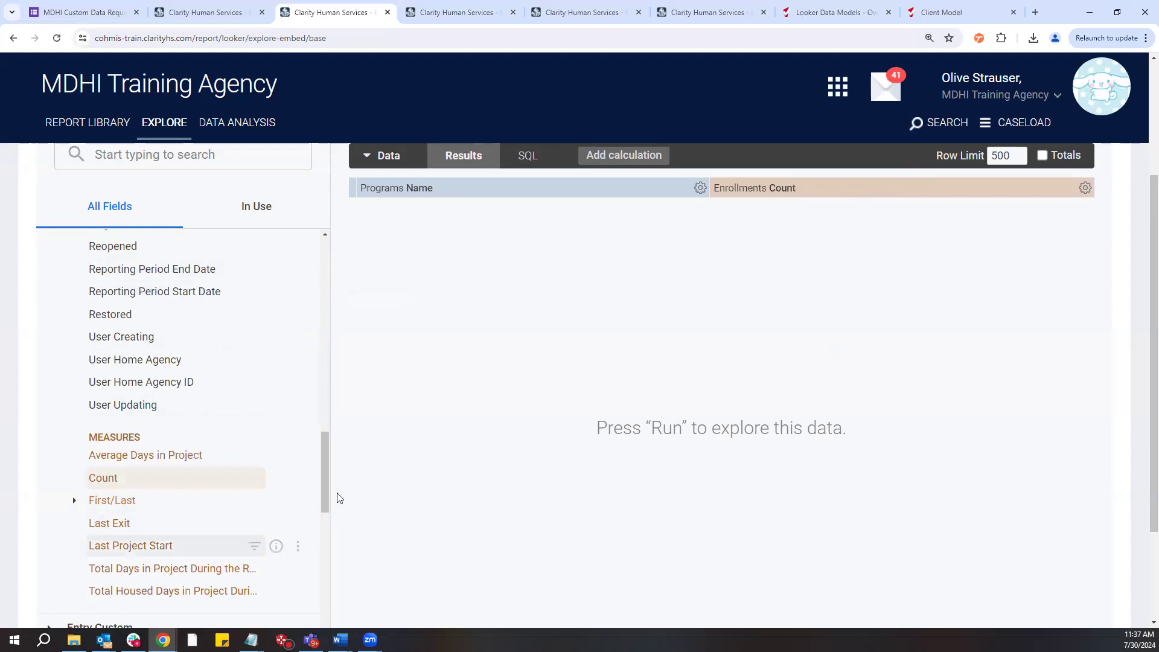
Run the exploration to list the enrollment count for each program name
scroll(422, 485, "up", 1)
scroll(422, 485, "up", 1)
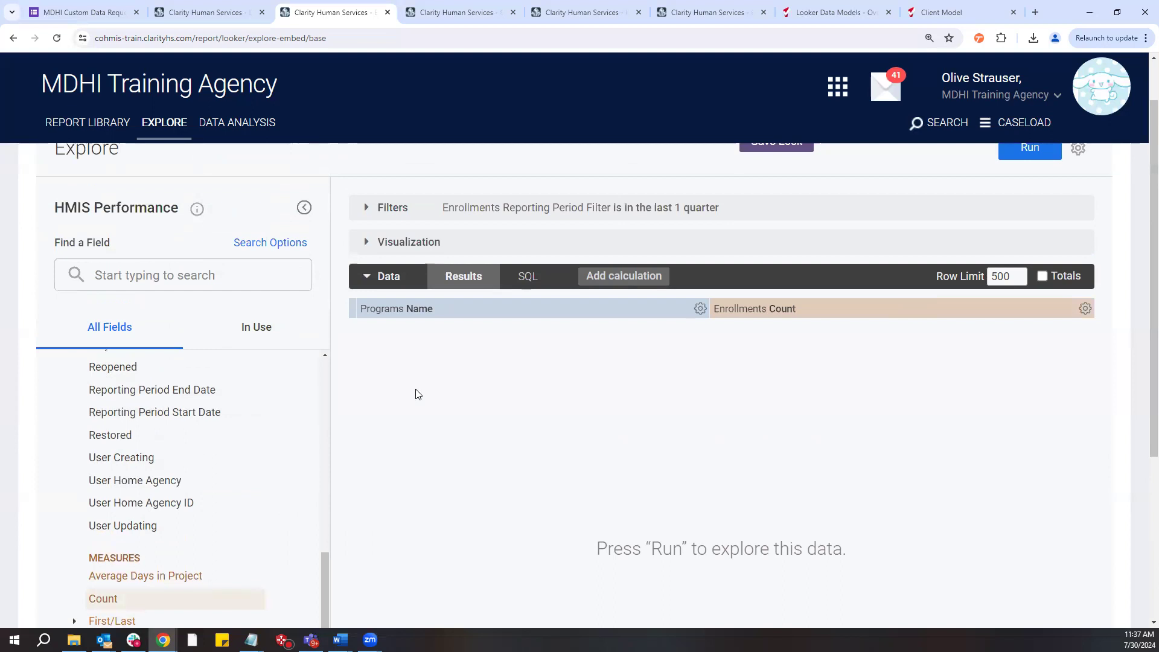
scroll(513, 356, "up", 1)
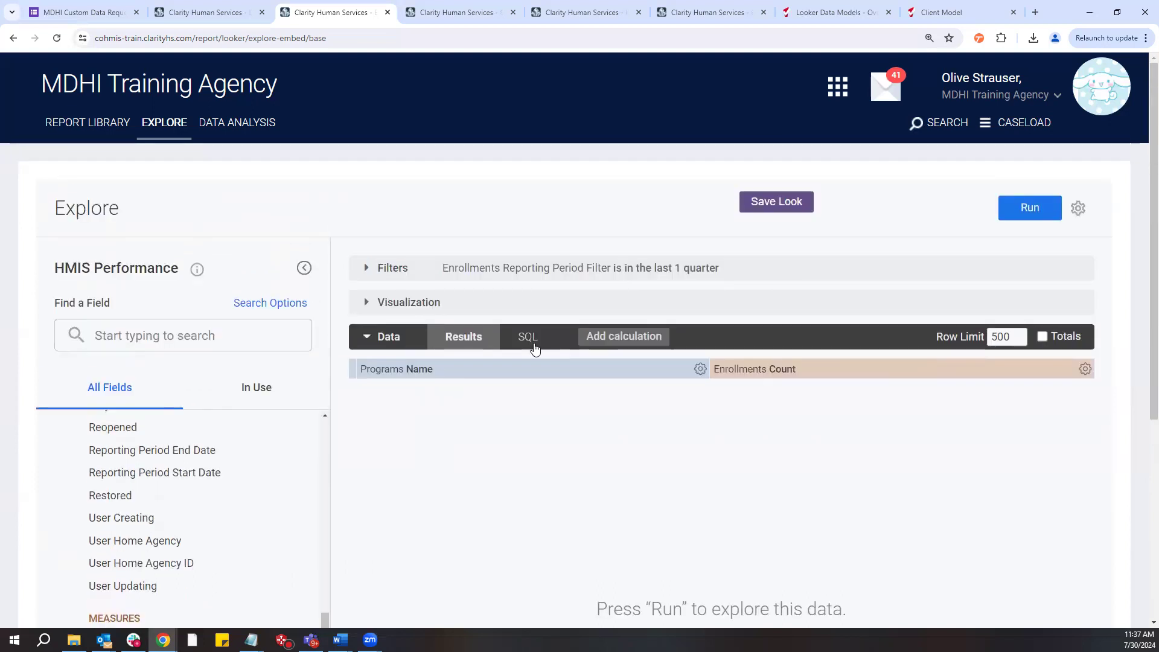
key("ctrl+Return")
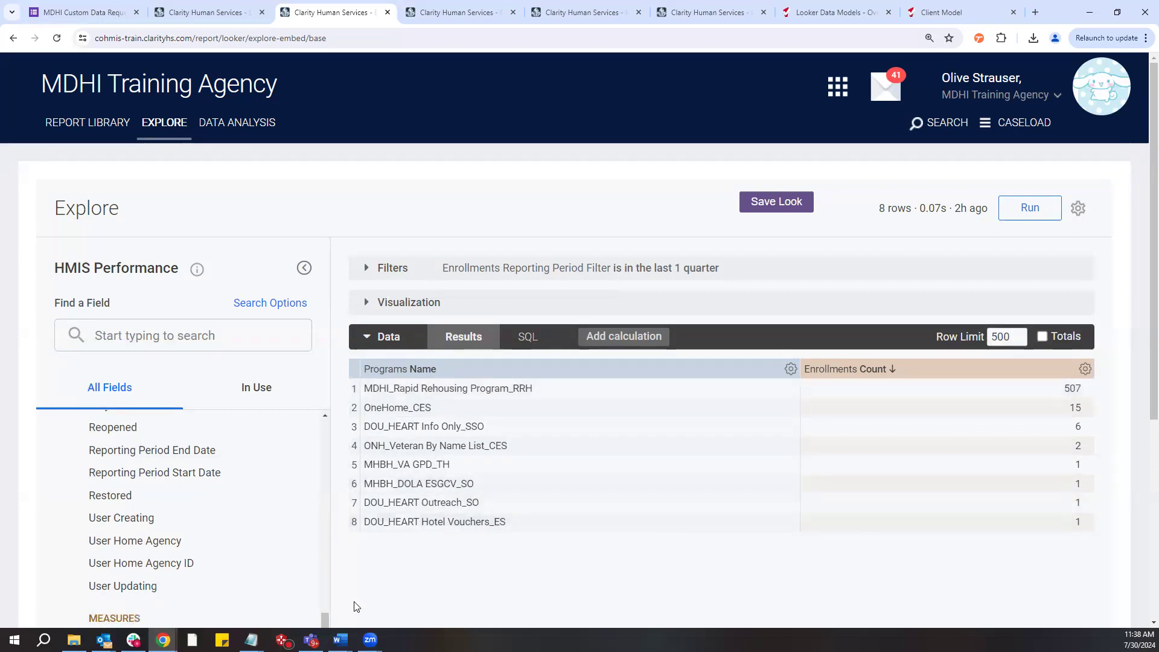
Switch to the Data Request document in Word to check the program type and year required for the chart
mouse_move(340, 639)
left_click(403, 607)
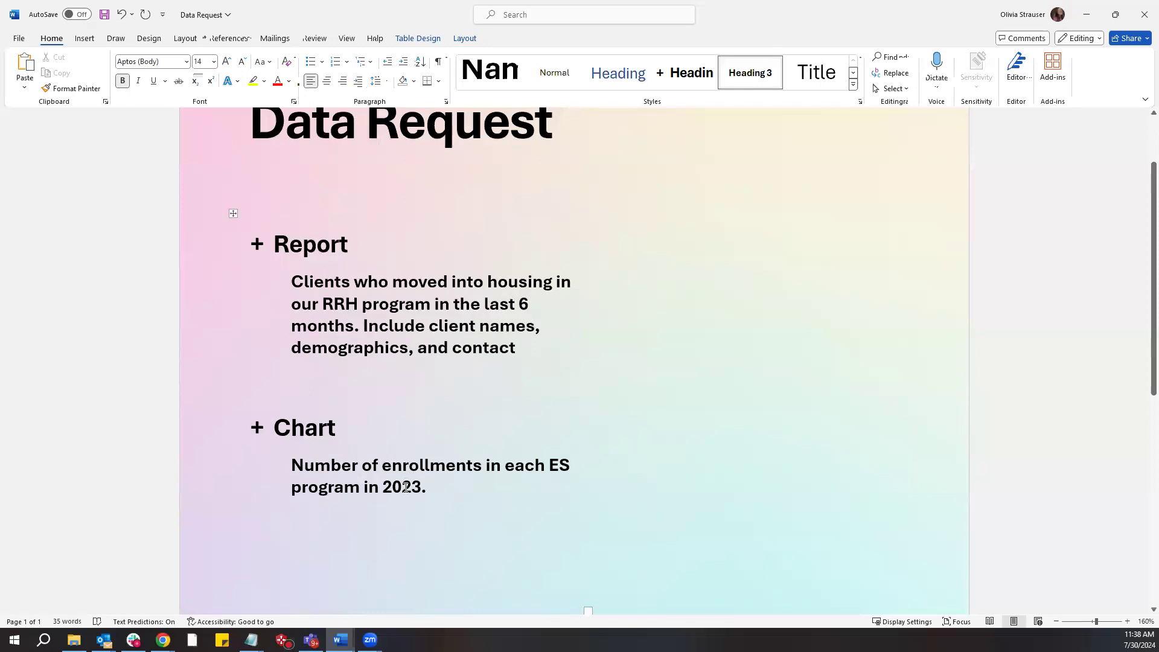
Switch back to the HMIS Performance exploration in Chrome and set the Enrollments Reporting Period Filter to "is in the year" 2023
left_click(1086, 11)
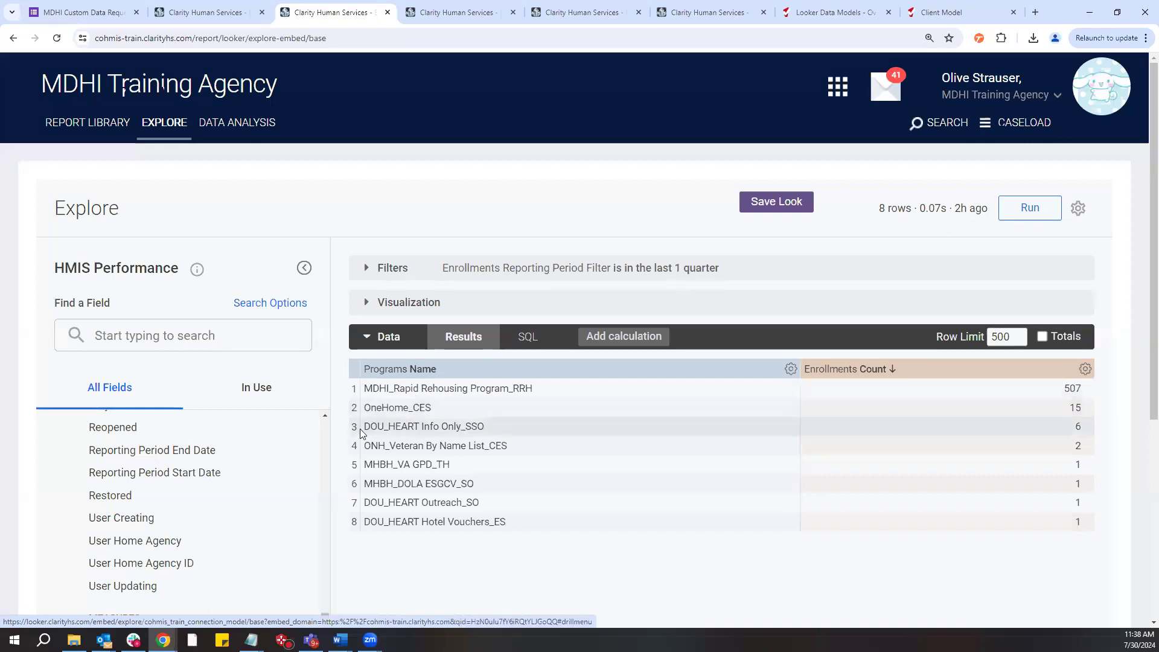
scroll(353, 459, "down", 1)
left_click_drag(322, 560, 336, 365)
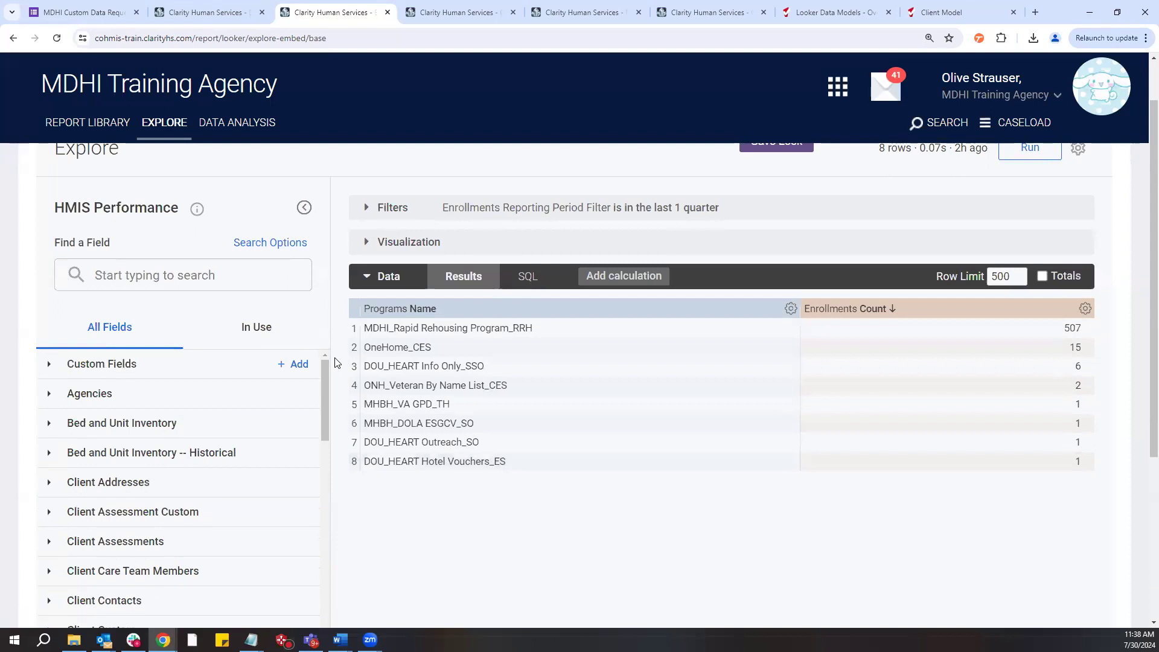
left_click(366, 208)
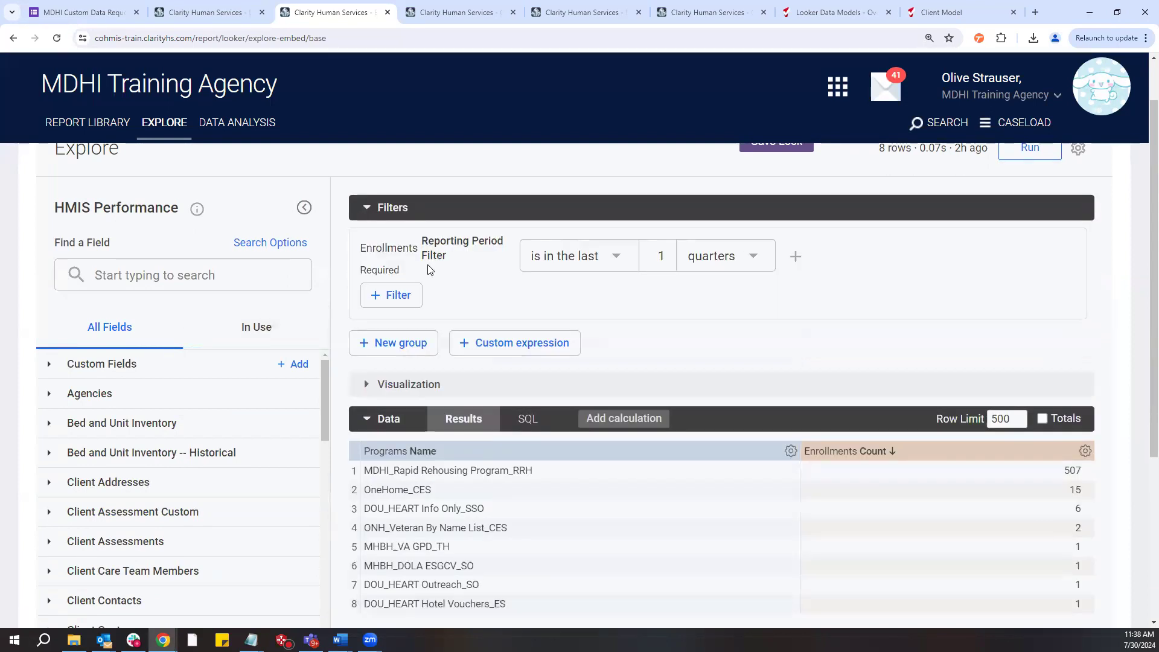
left_click(561, 262)
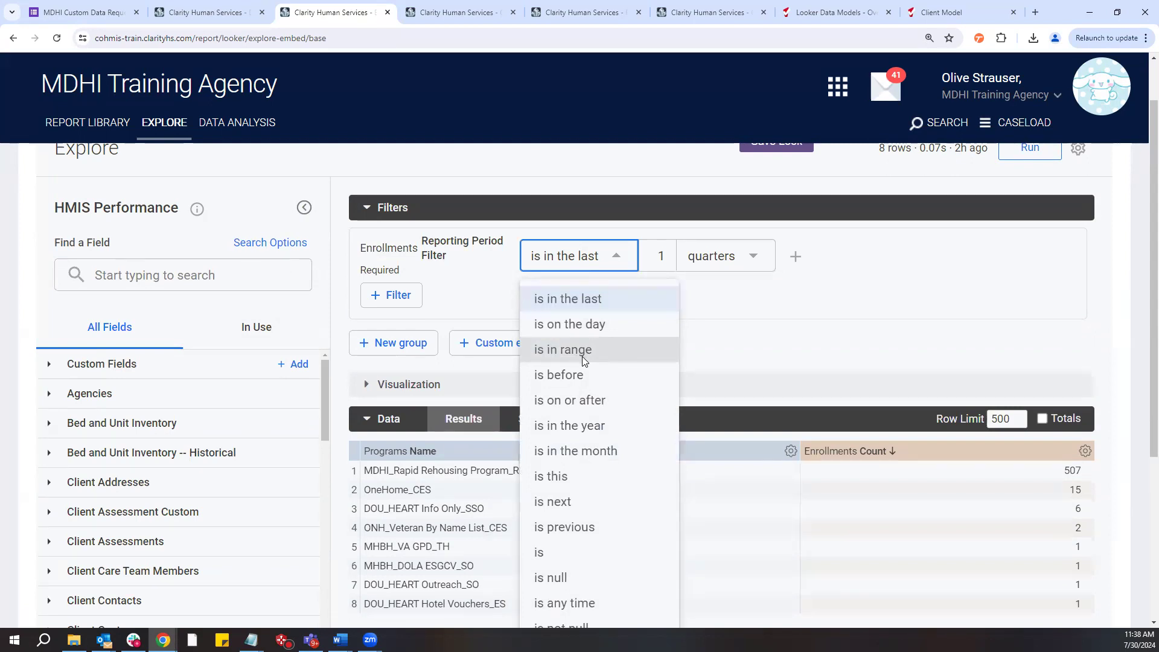
left_click(563, 427)
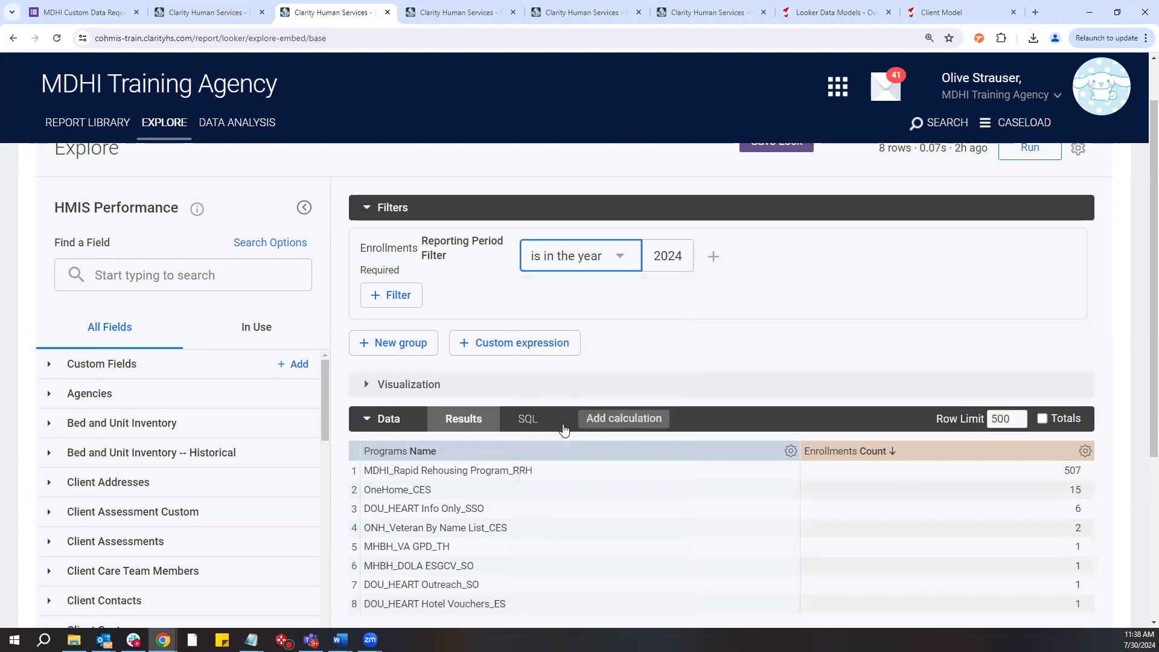
left_click(680, 257)
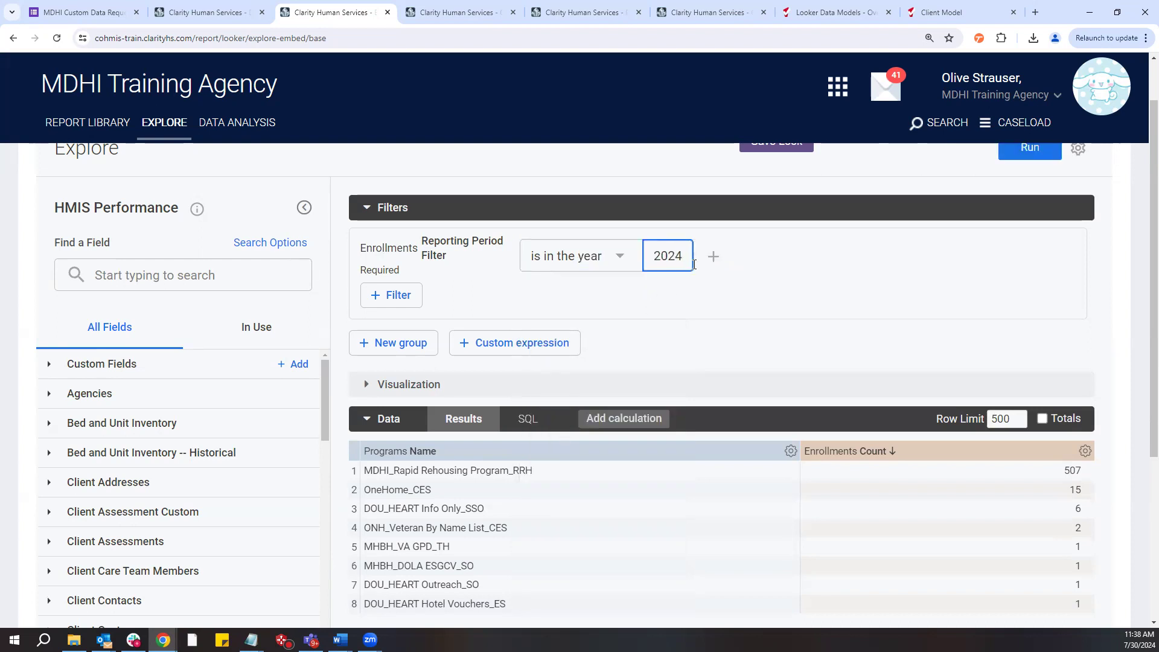
key("BackSpace")
type("3")
left_click(708, 303)
Run the exploration with the 2023 reporting period and review the programs it lists
scroll(882, 280, "up", 1)
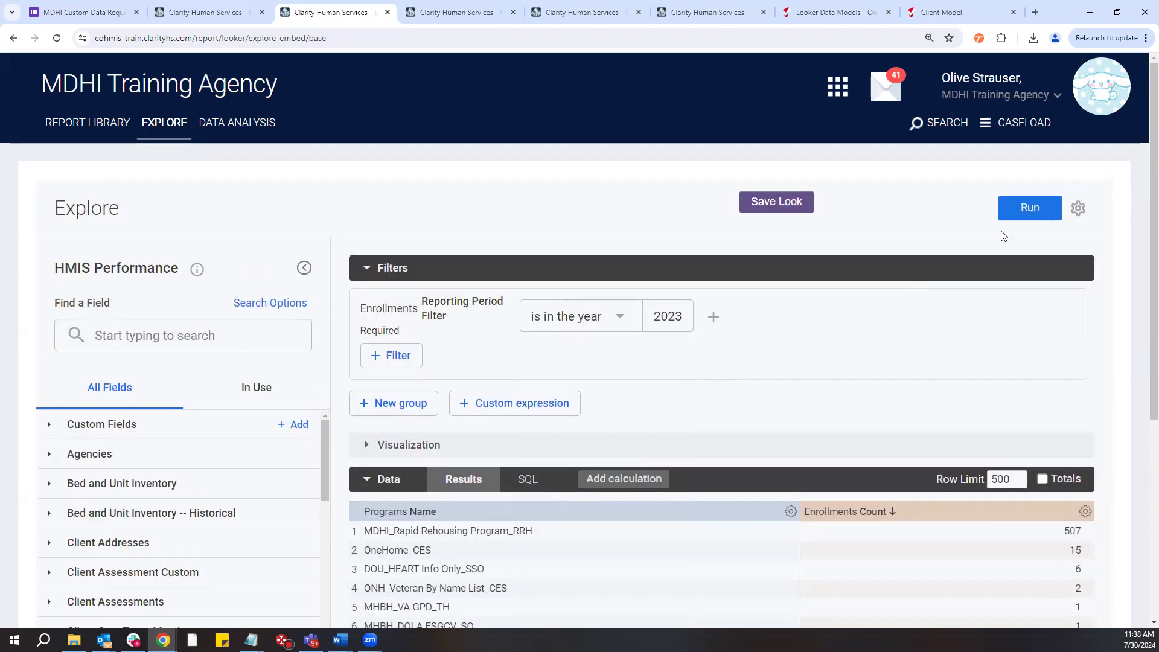
left_click(1033, 208)
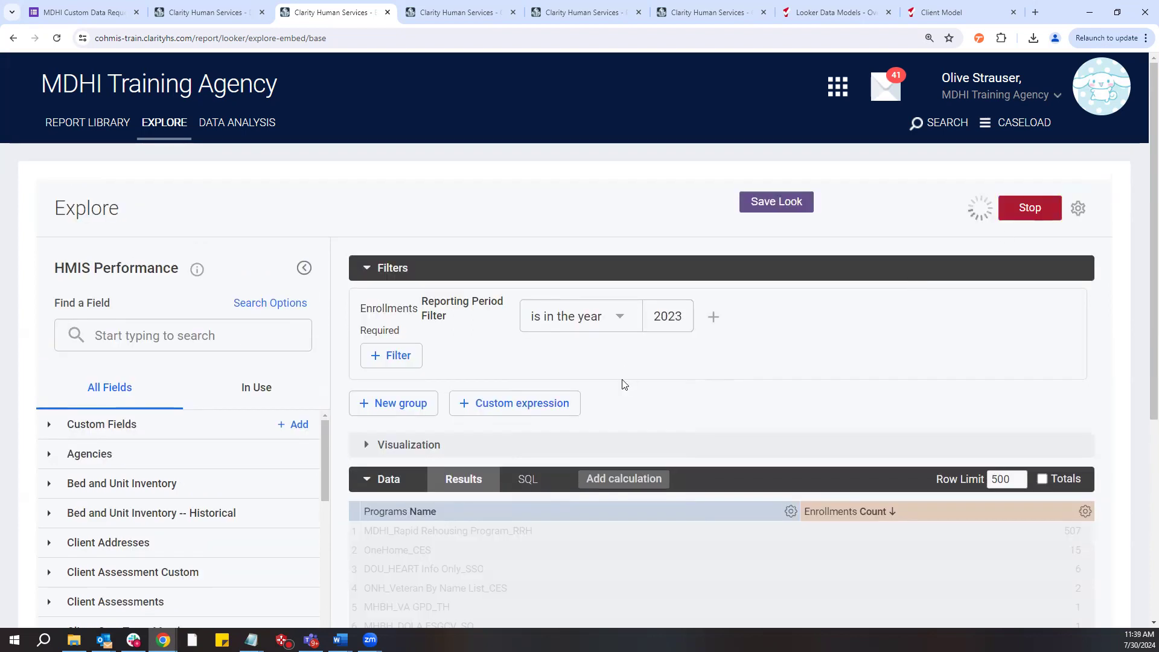
scroll(620, 383, "down", 1)
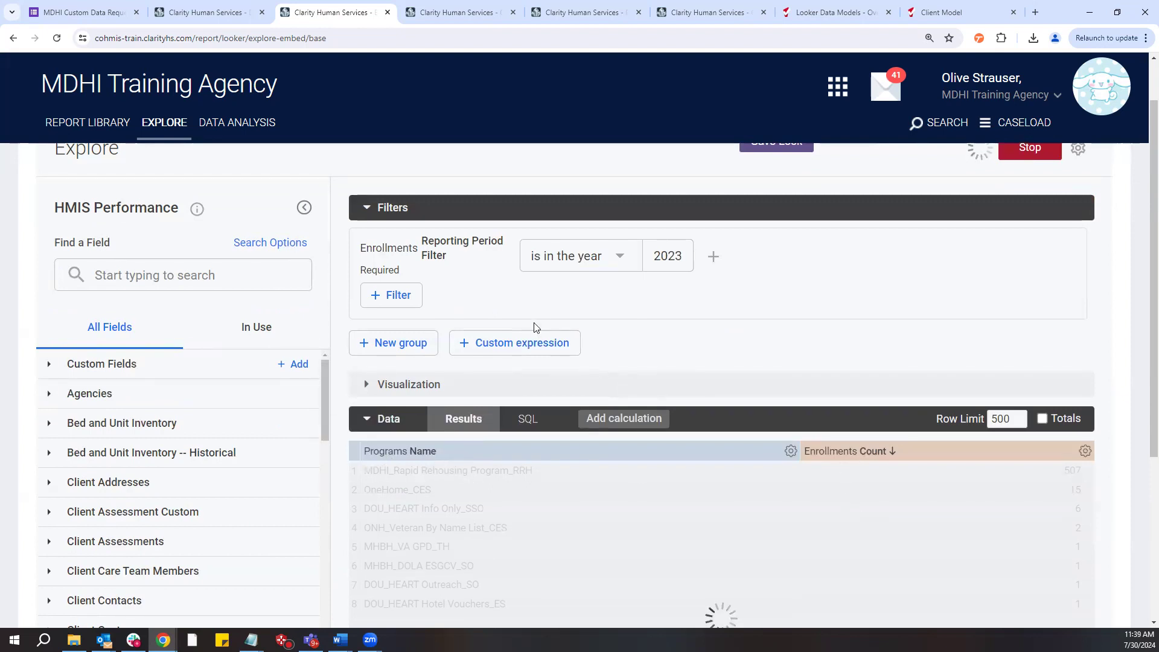
scroll(585, 465, "down", 1)
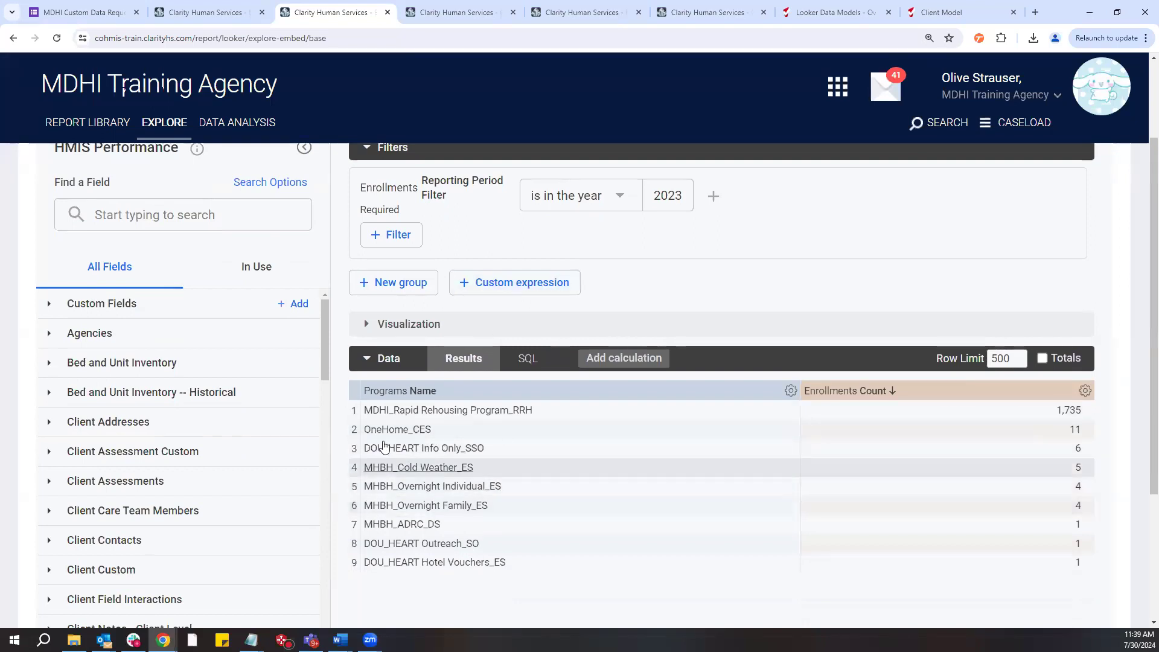
Collapse the Enrollments field group and add the Project Type Code field from the Programs group as a filter
scroll(97, 409, "down", 2)
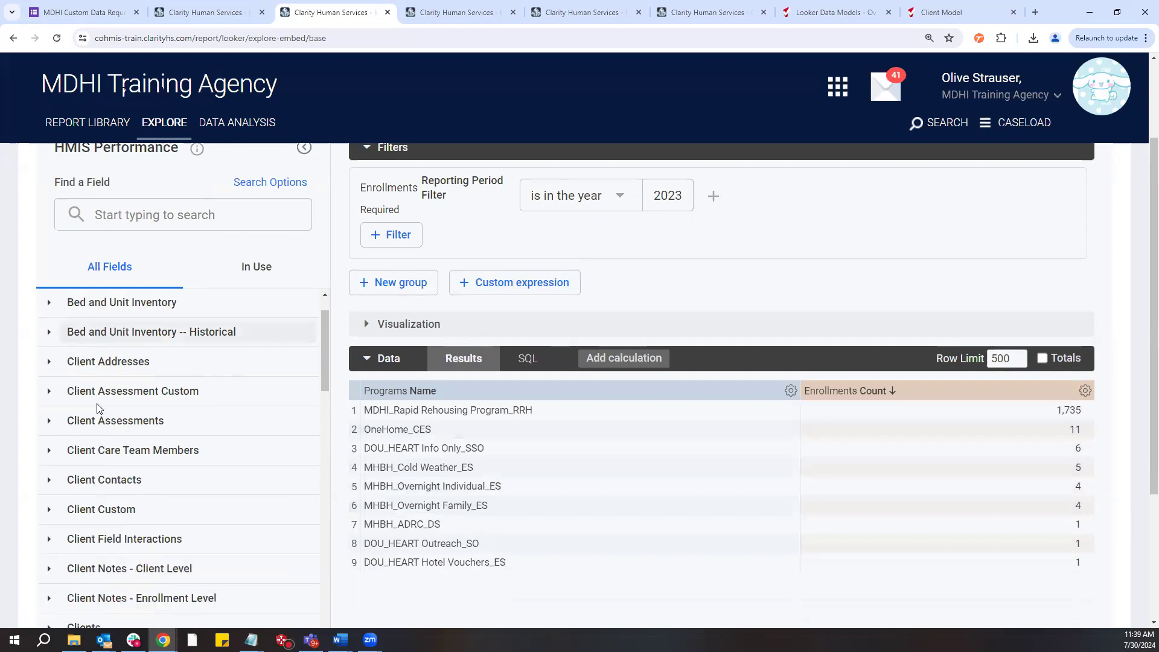
left_click_drag(324, 355, 328, 396)
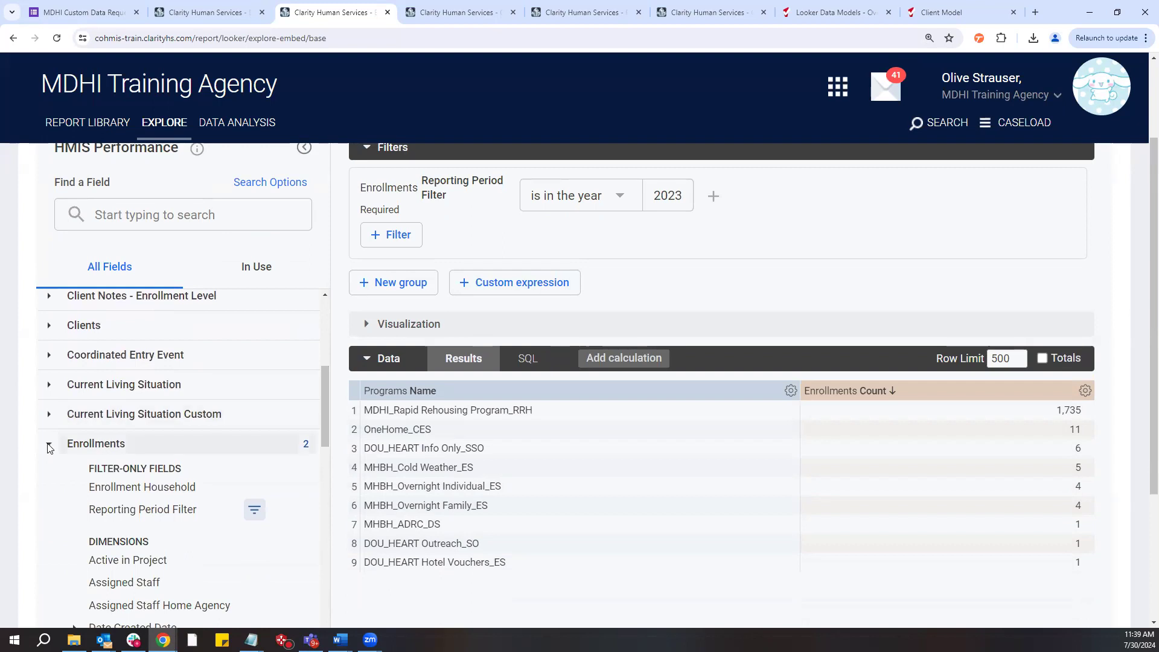
left_click(85, 443)
scroll(87, 443, "down", 2)
scroll(90, 422, "up", 1)
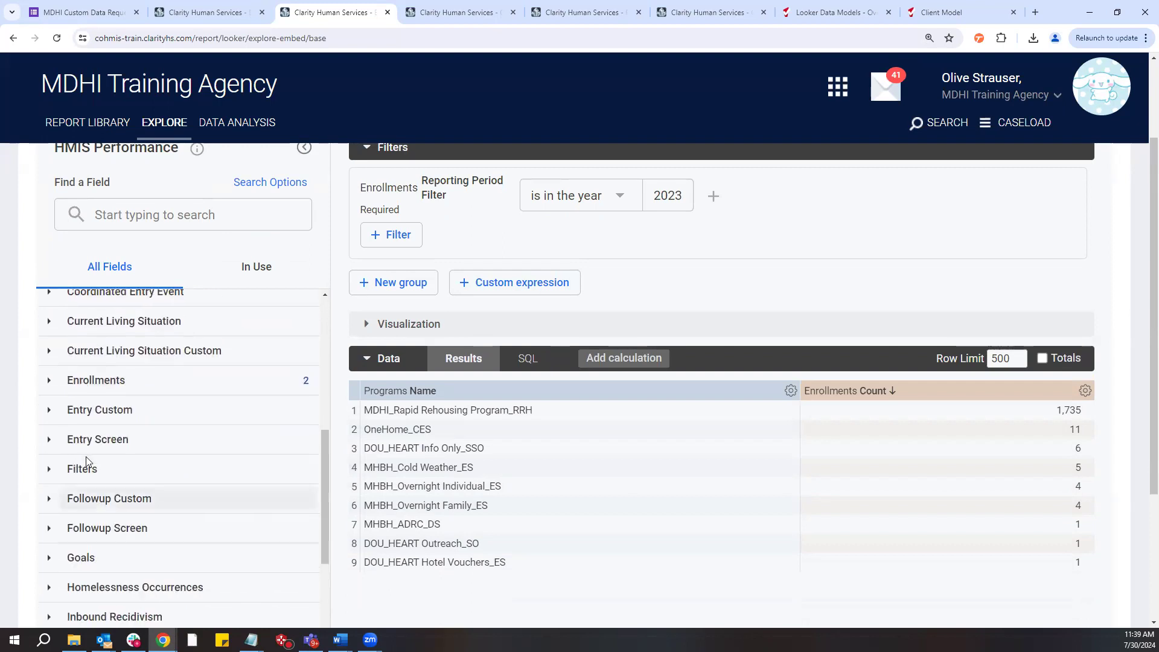
scroll(99, 482, "down", 7)
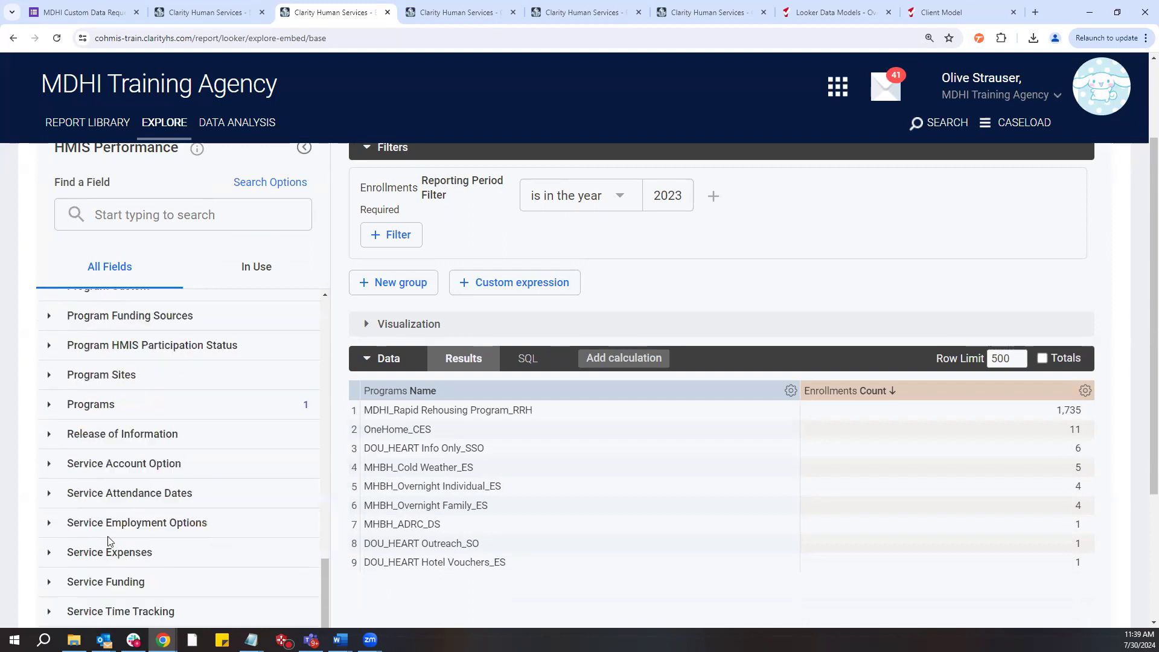
left_click(104, 406)
scroll(118, 442, "down", 5)
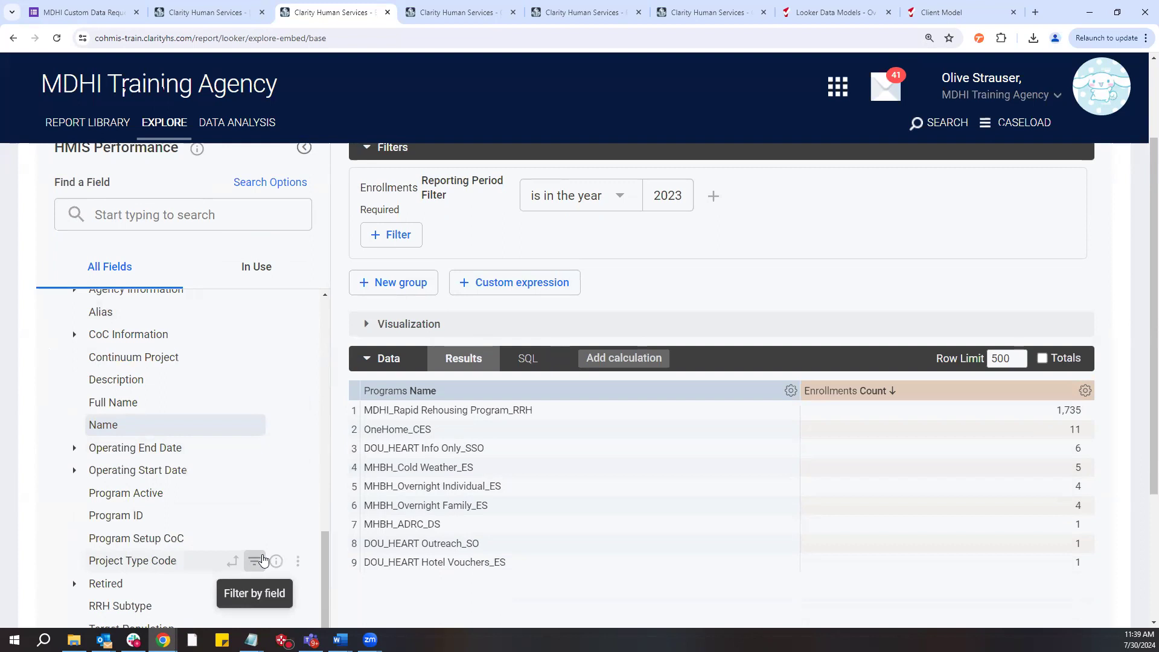
left_click(255, 561)
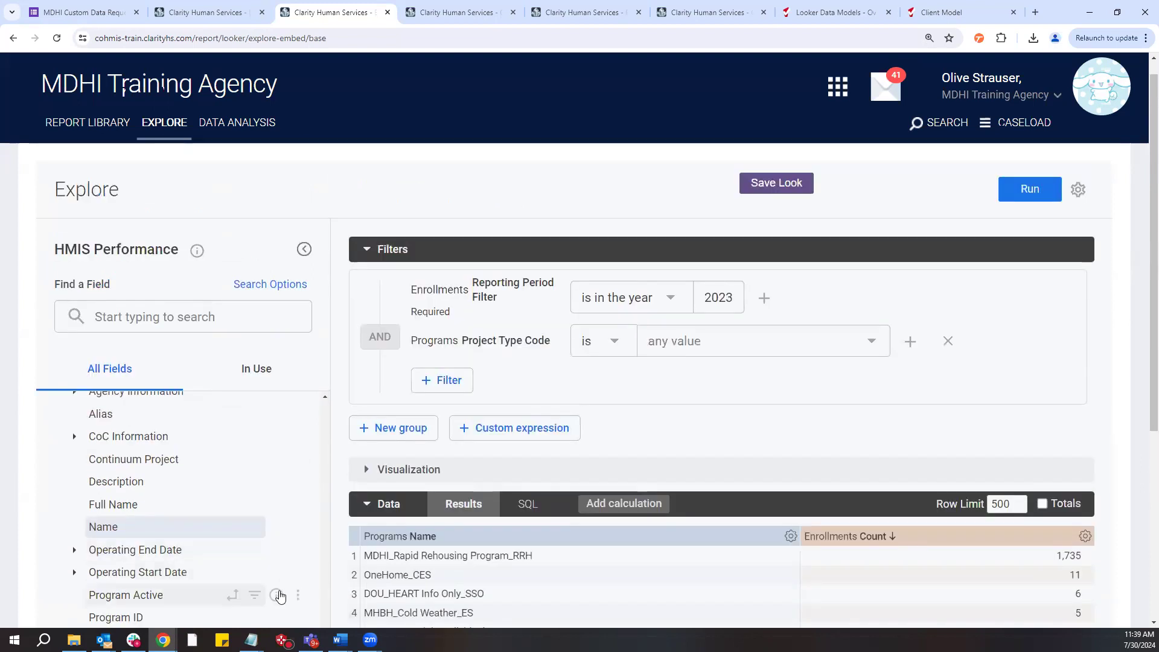
Set the Project Type Code filter to Emergency Shelter – Entry Exit and Emergency Shelter – Night-by-Night
scroll(690, 382, "down", 1)
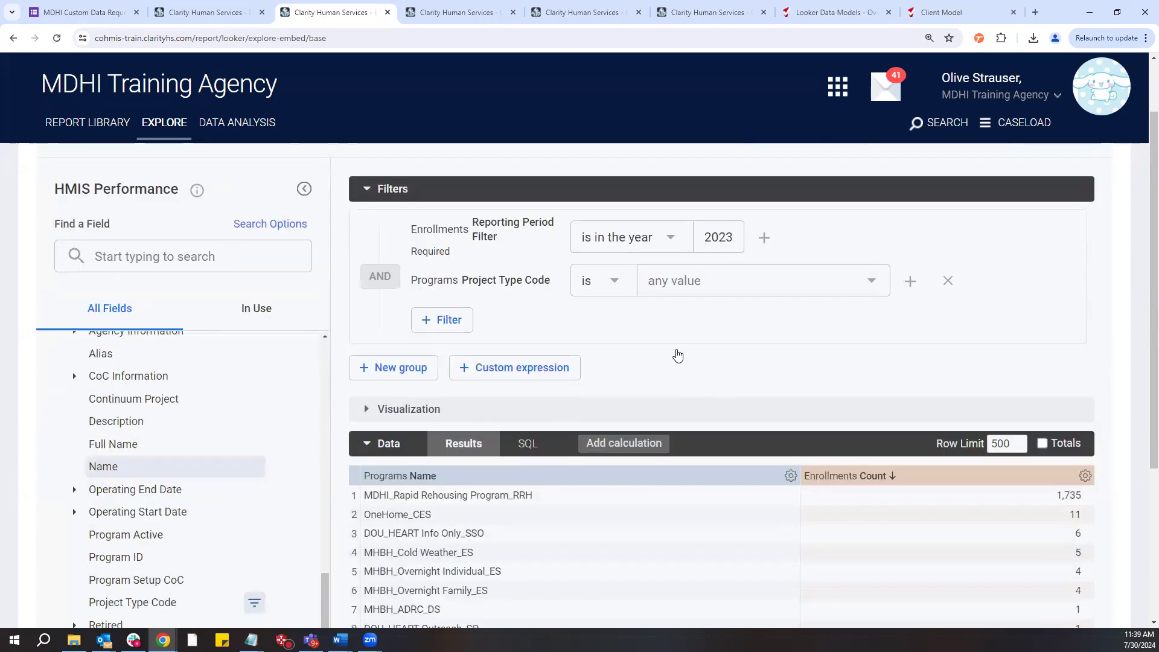
left_click(664, 285)
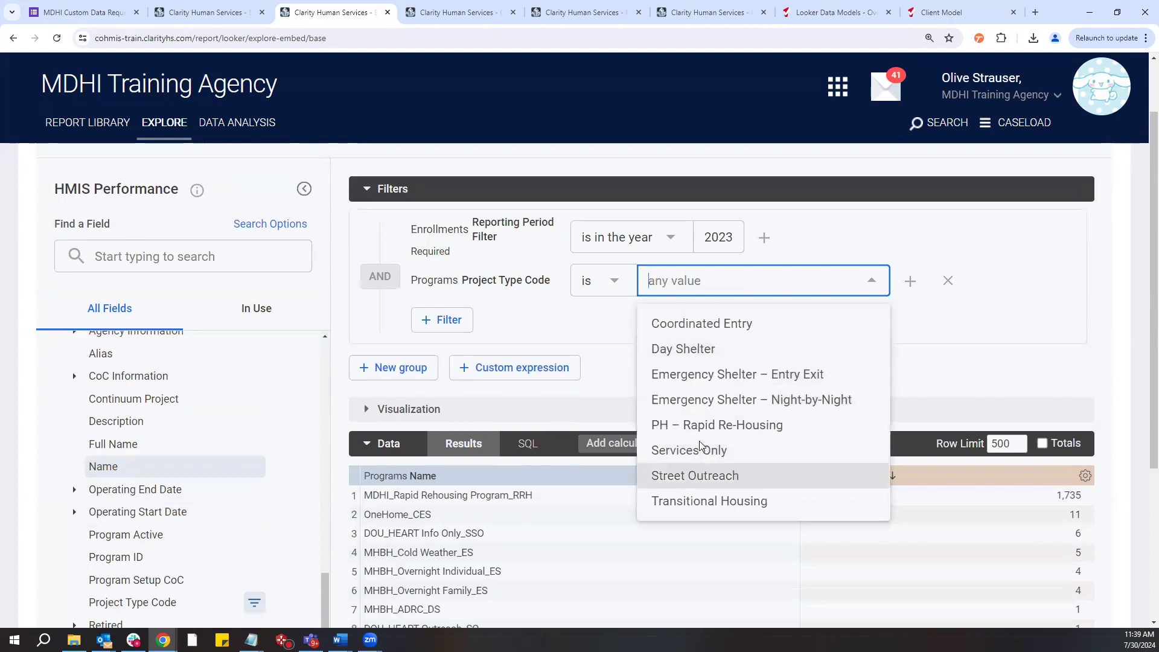
left_click(709, 378)
left_click(667, 310)
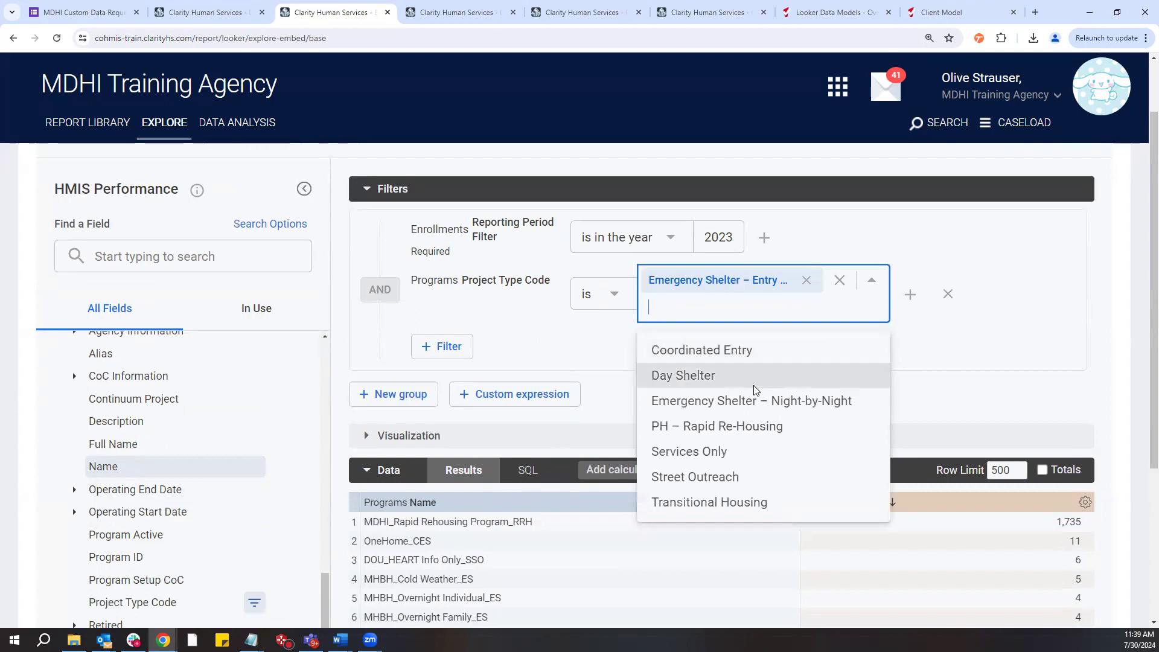
left_click(750, 402)
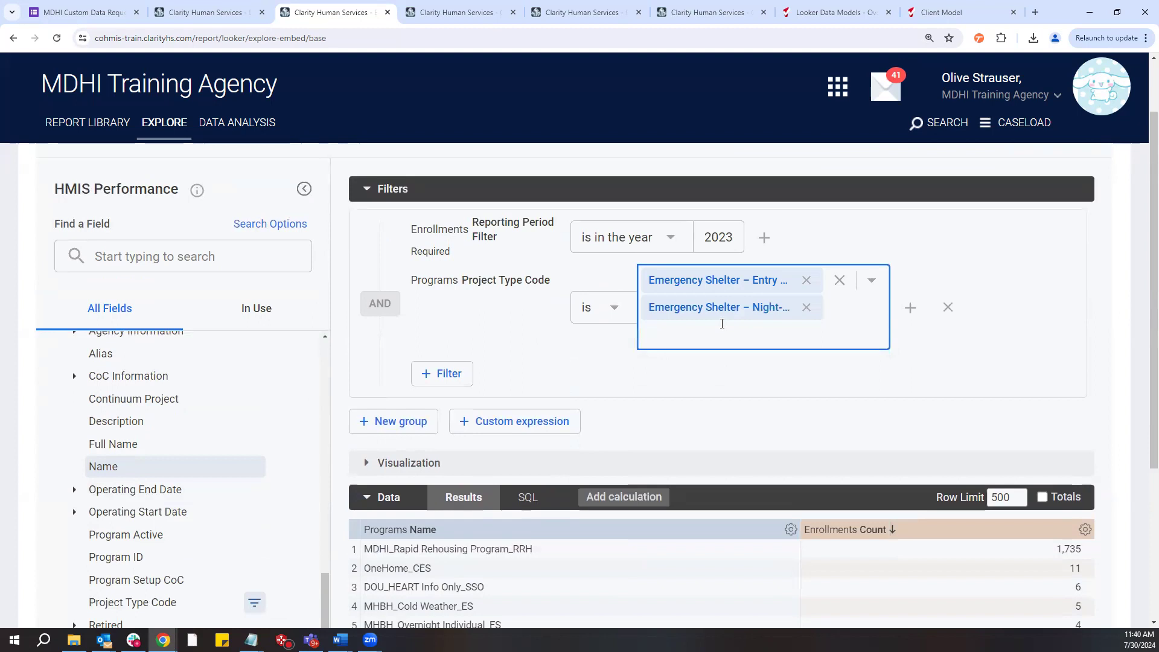
Run the exploration with the emergency shelter filter and check the program names in the results
scroll(1053, 325, "up", 1)
scroll(1053, 326, "up", 2)
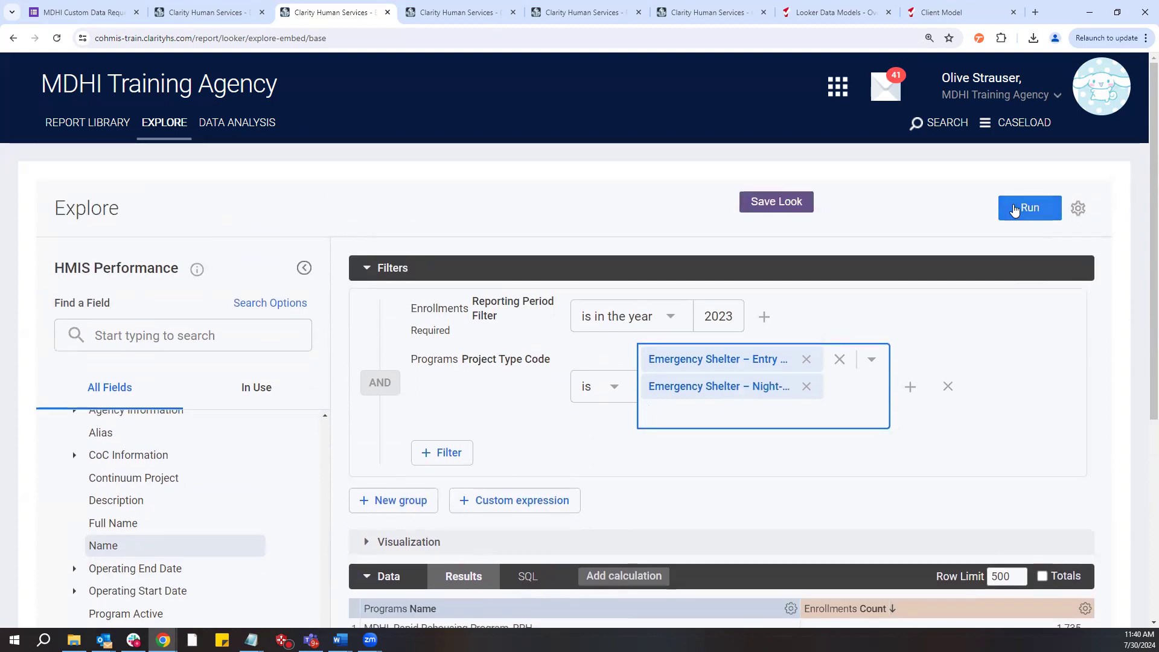
left_click(1014, 212)
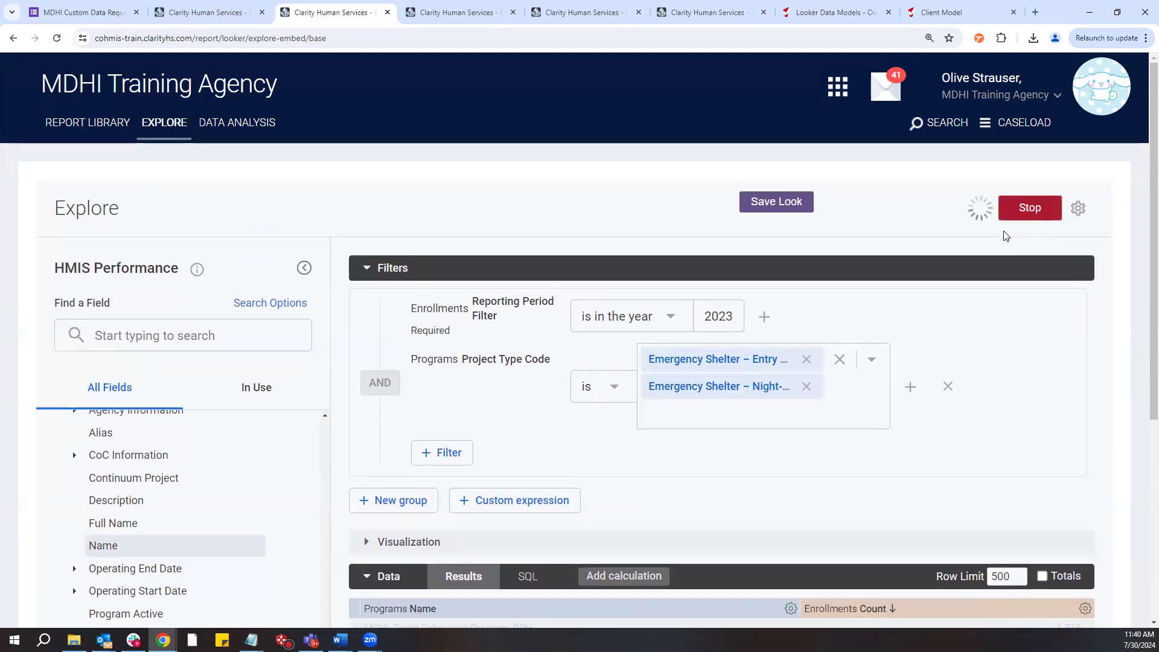
scroll(667, 452, "down", 1)
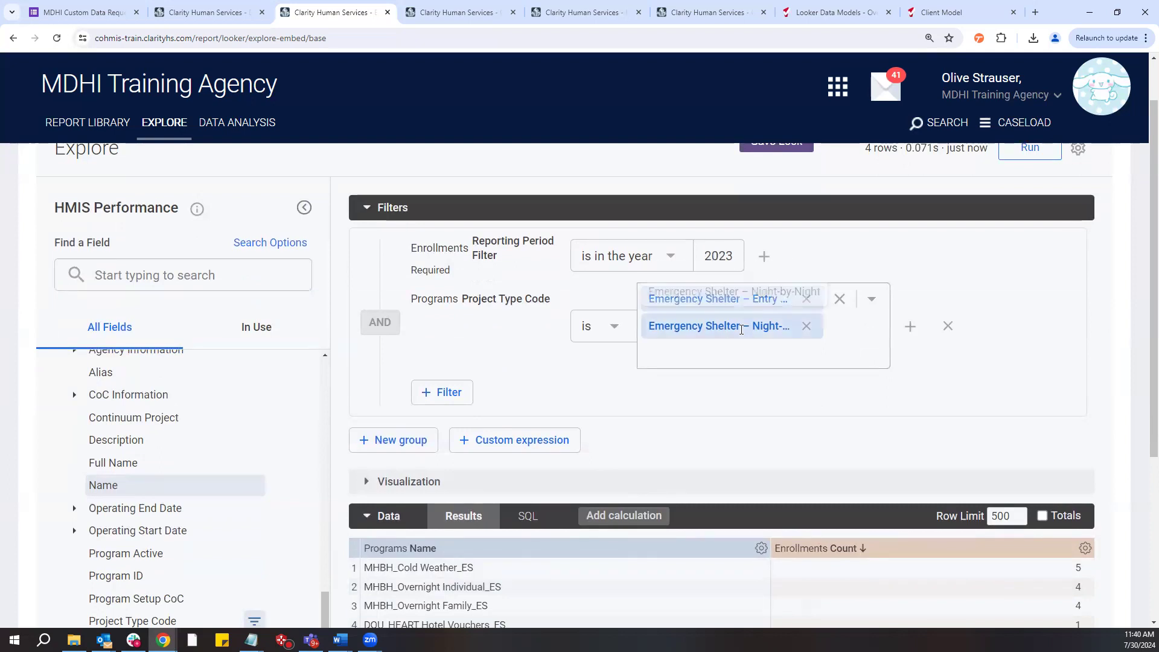
scroll(668, 356, "down", 1)
scroll(668, 356, "down", 1)
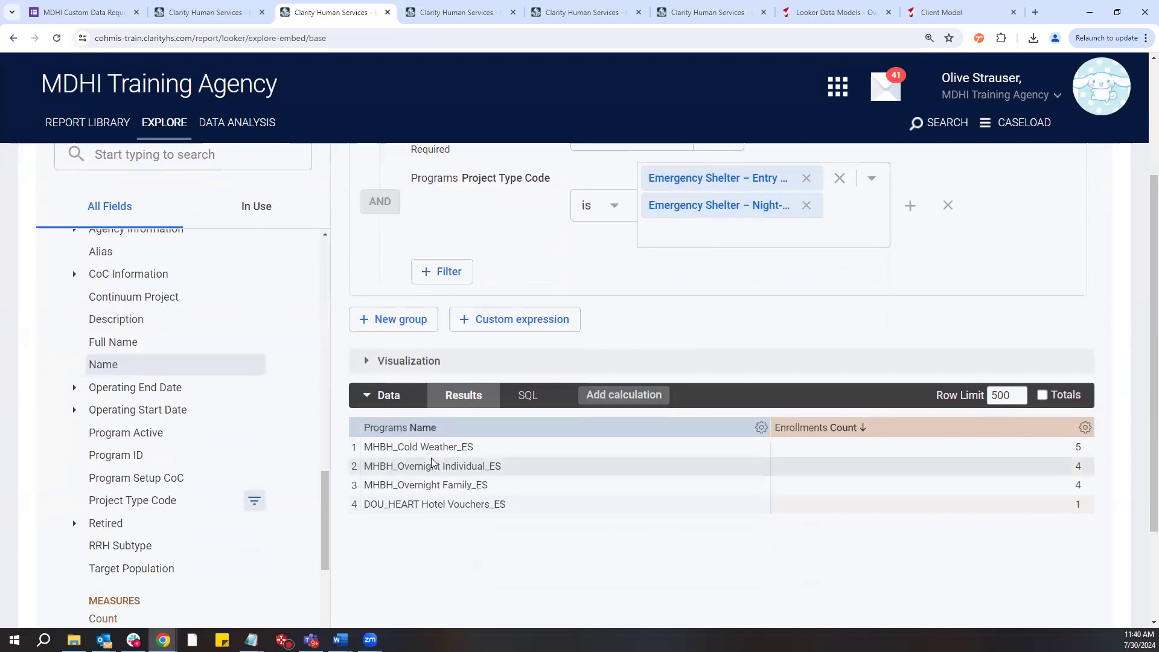
Expand the visualization of the results and inspect the columns for each program's name and enrollments
scroll(518, 428, "down", 1)
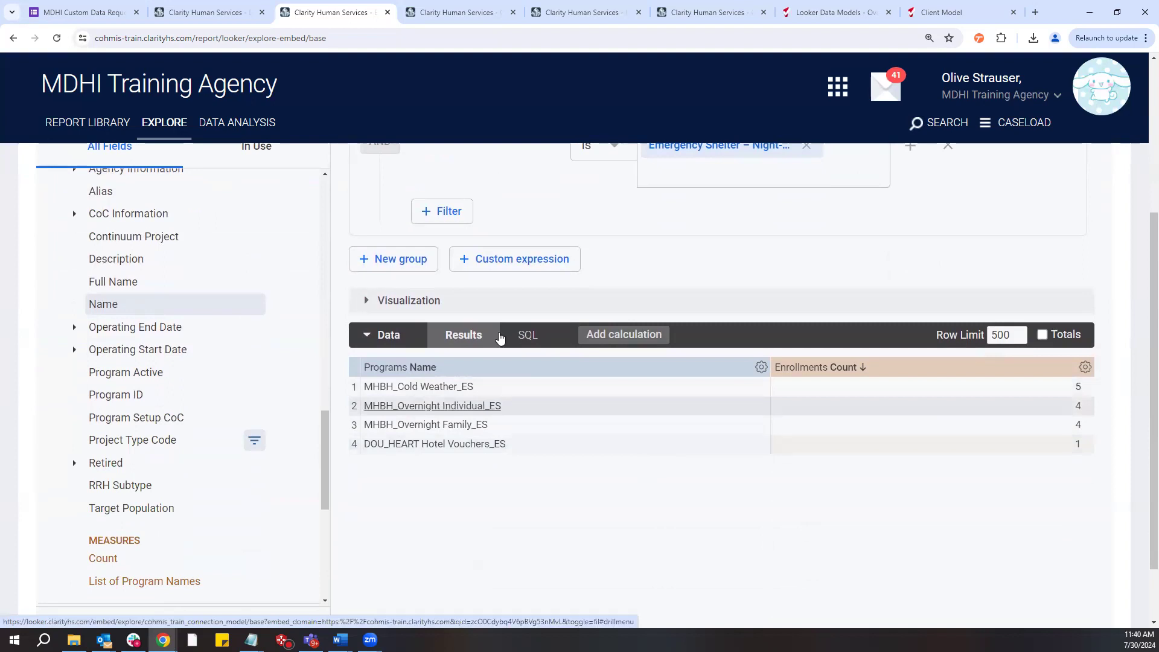
left_click(366, 302)
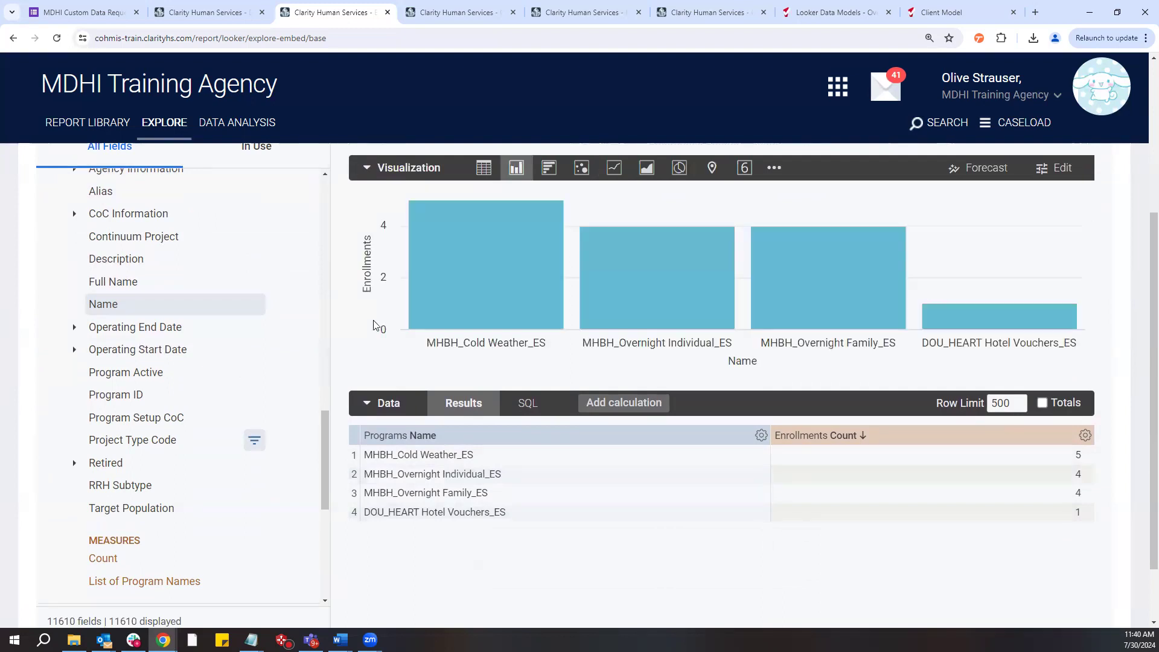
mouse_move(628, 319)
mouse_move(469, 284)
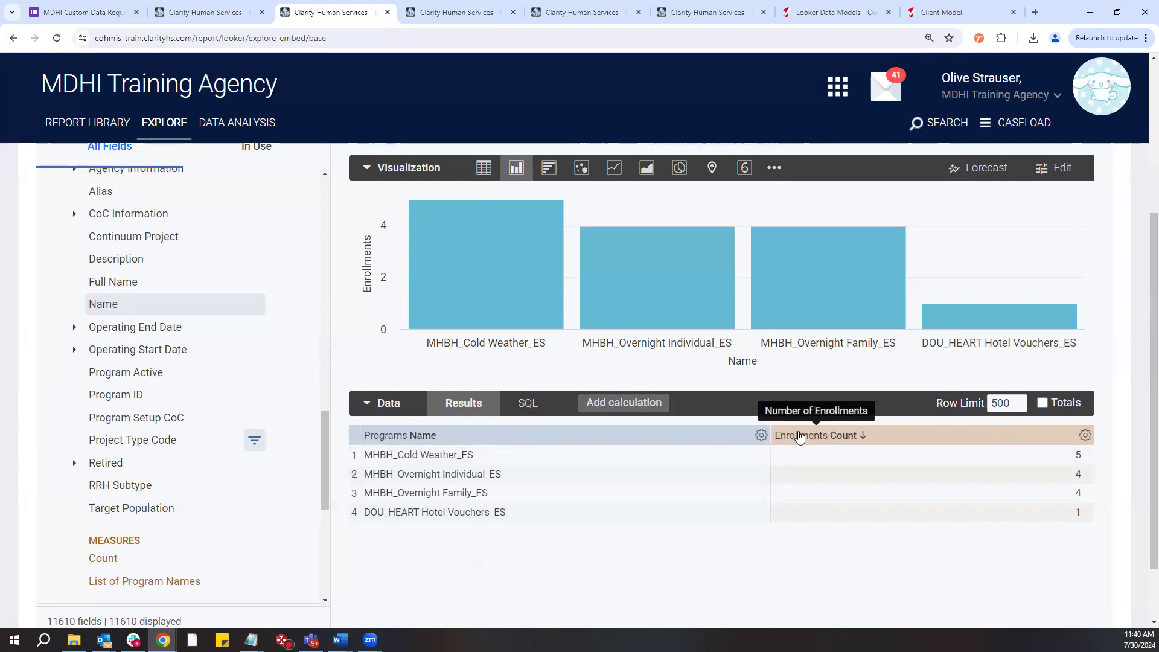
mouse_move(454, 320)
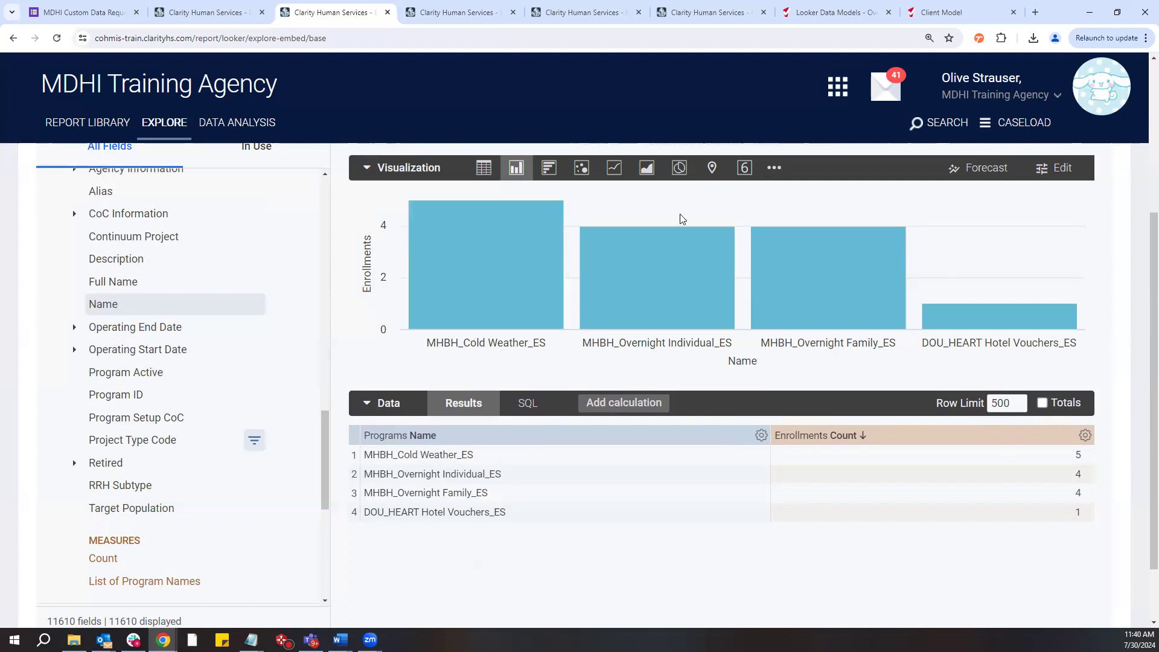
mouse_move(658, 225)
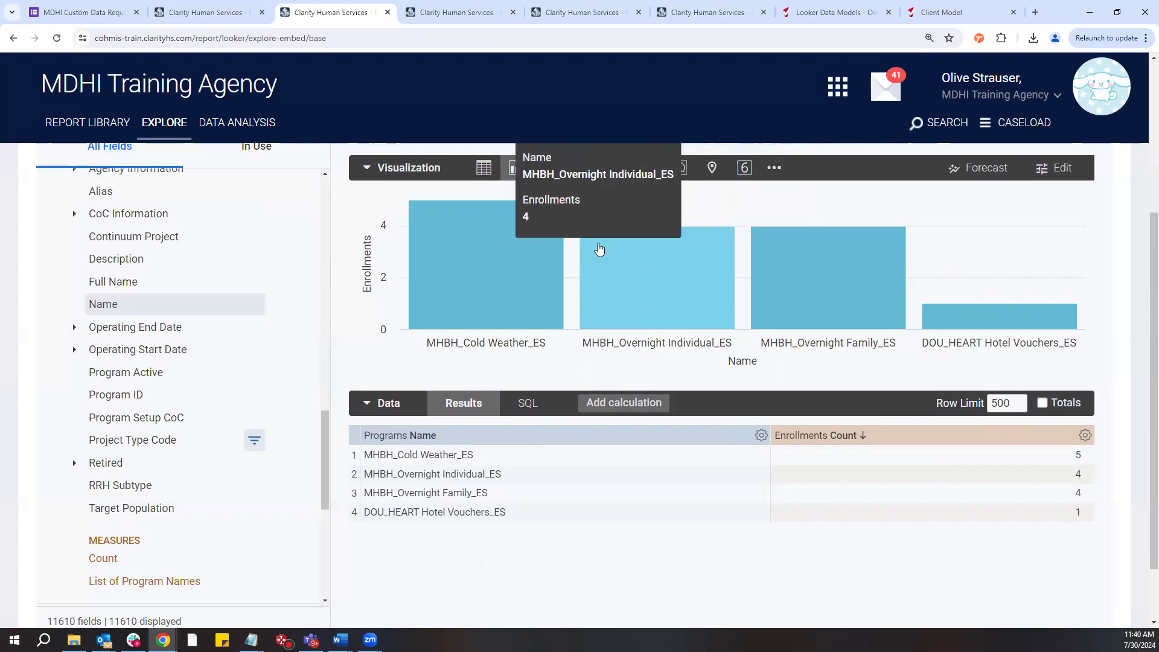
mouse_move(549, 282)
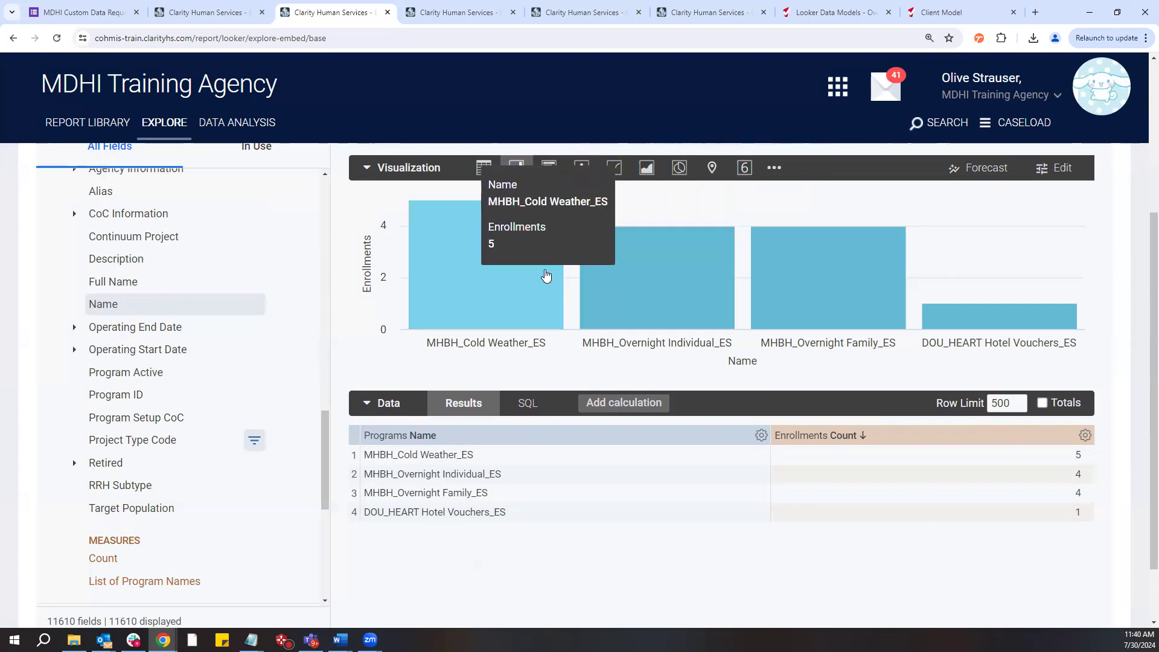
mouse_move(586, 296)
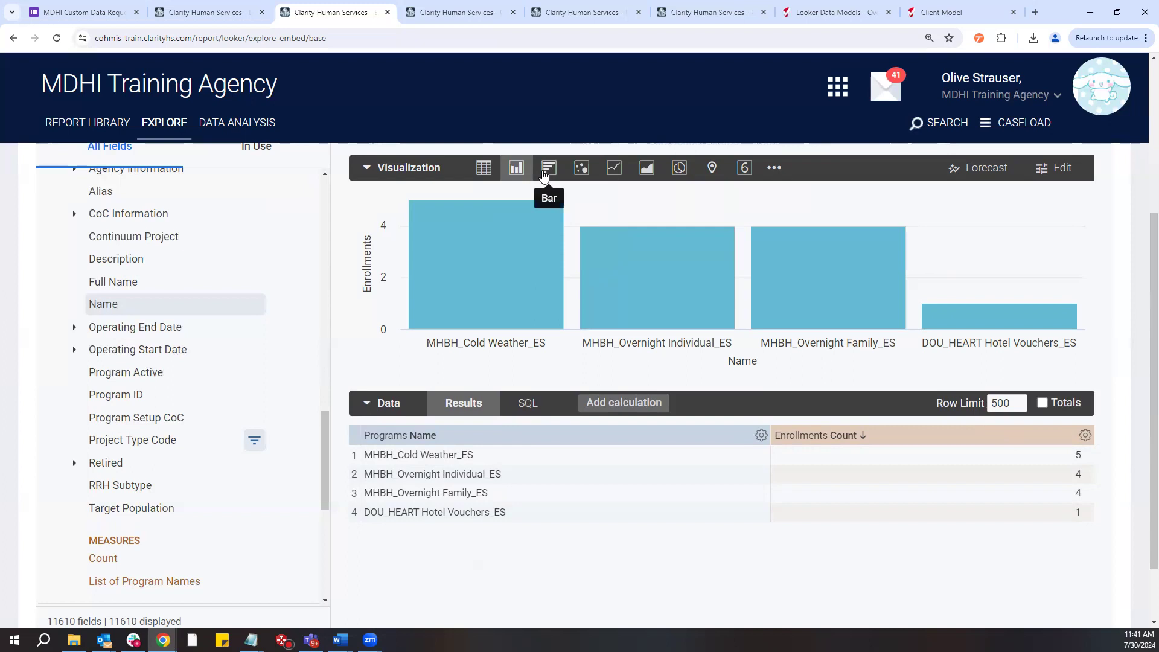
Compare the enrollment results as bar, scatter, line, area and pie charts, and settle on the bar chart
left_click(544, 176)
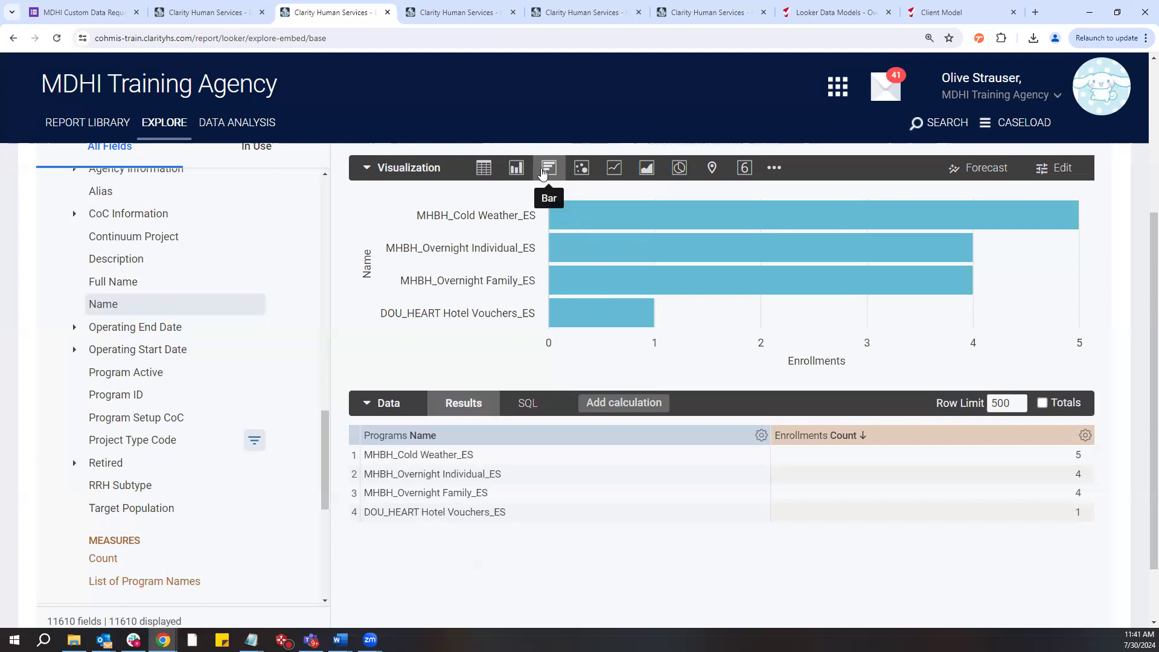
left_click(595, 173)
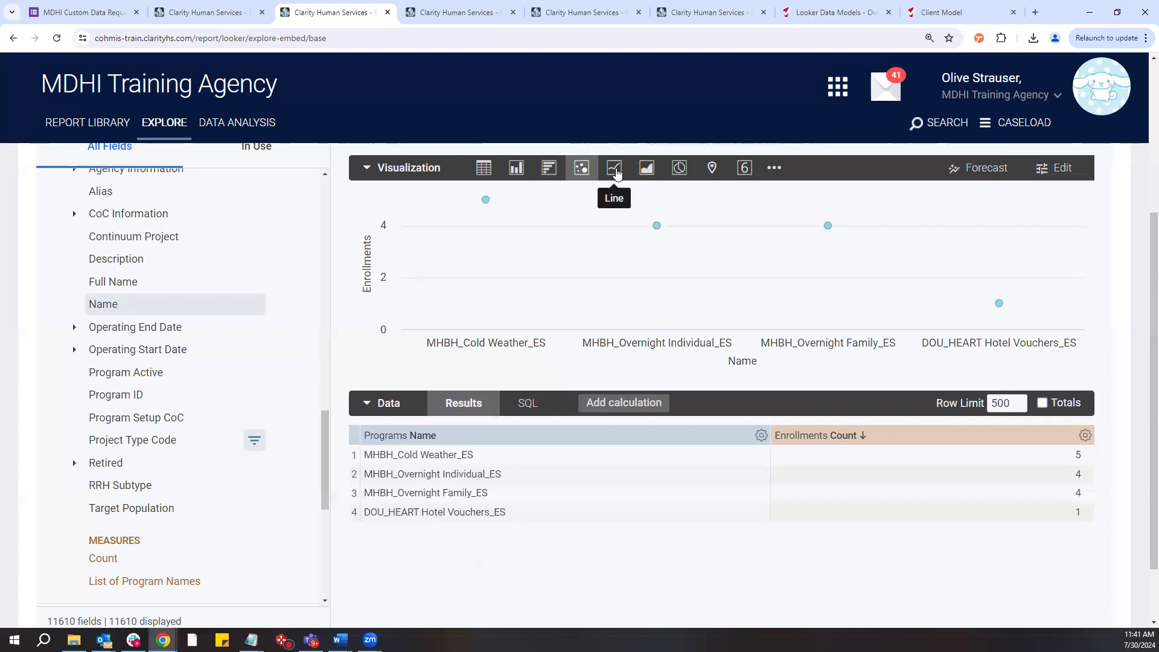
left_click(616, 174)
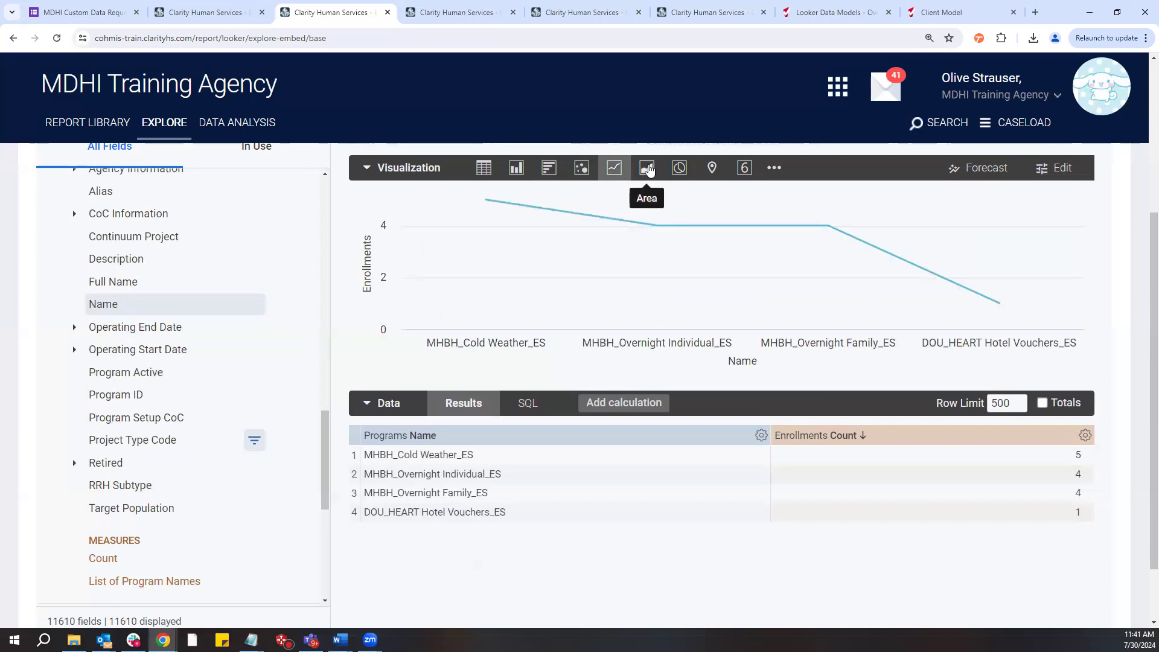
left_click(647, 169)
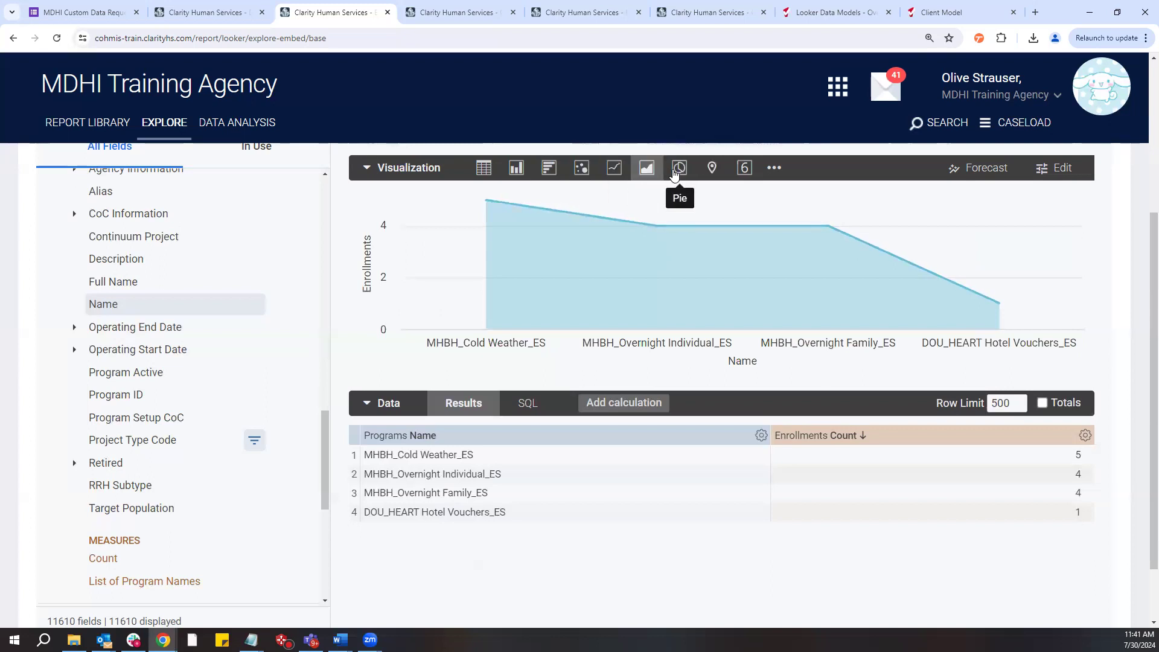
left_click(675, 174)
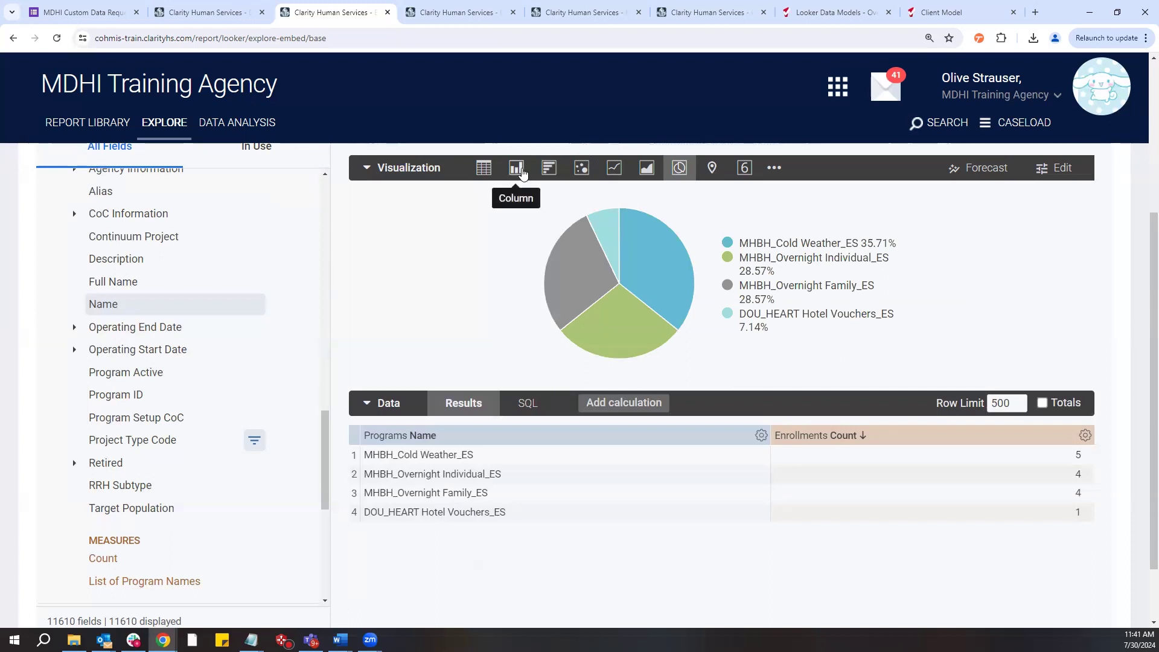
left_click(548, 169)
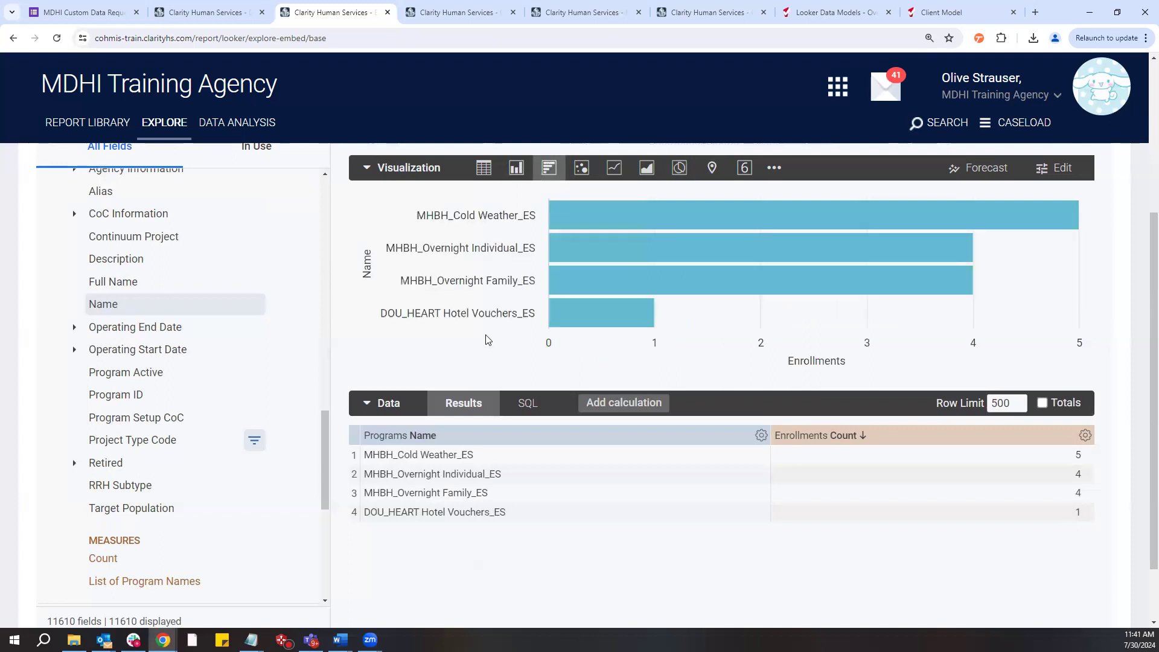
Open the bar chart's edit settings and review the plot options for series positioning, grid layout and spacing
scroll(640, 356, "up", 1)
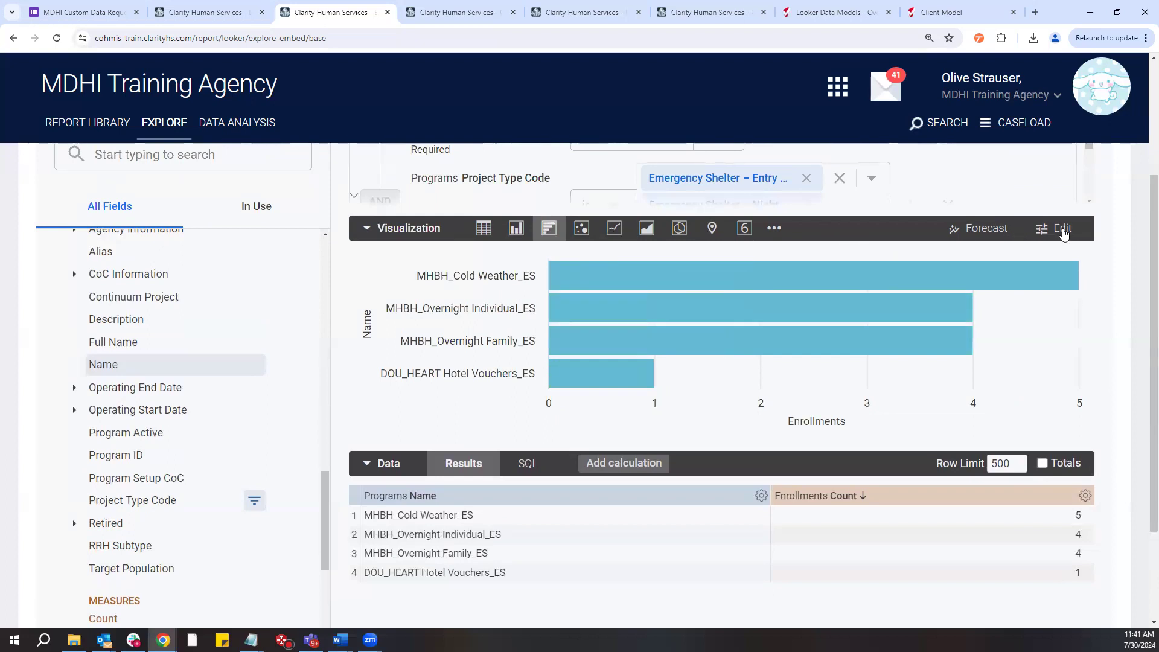
left_click(1064, 235)
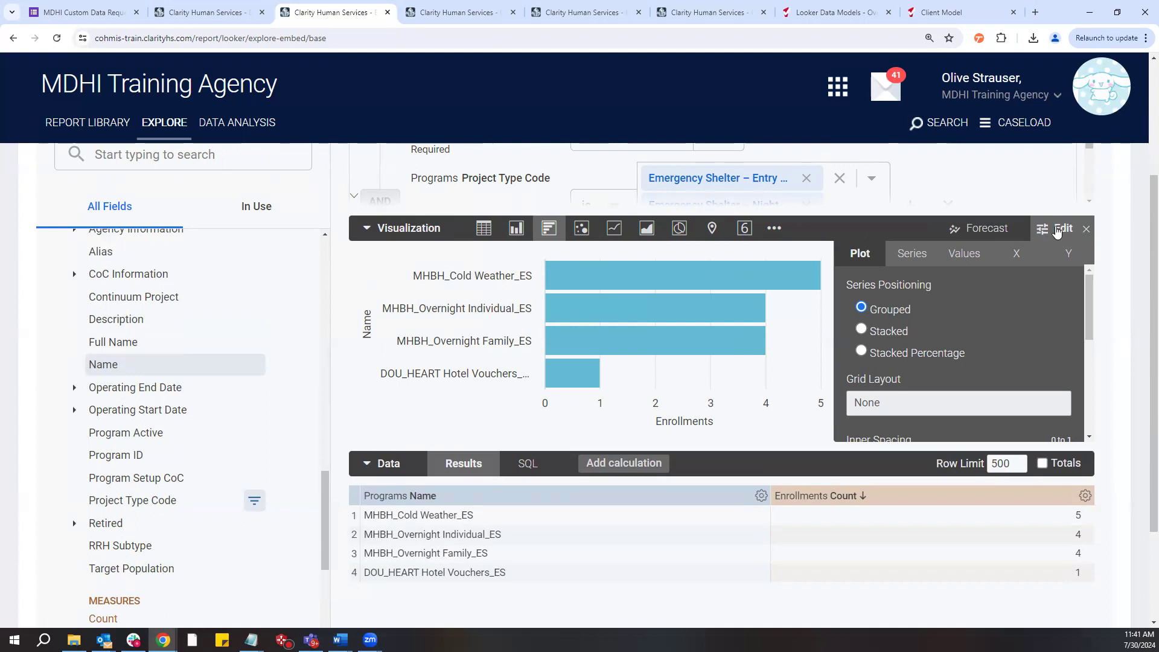
left_click(1056, 233)
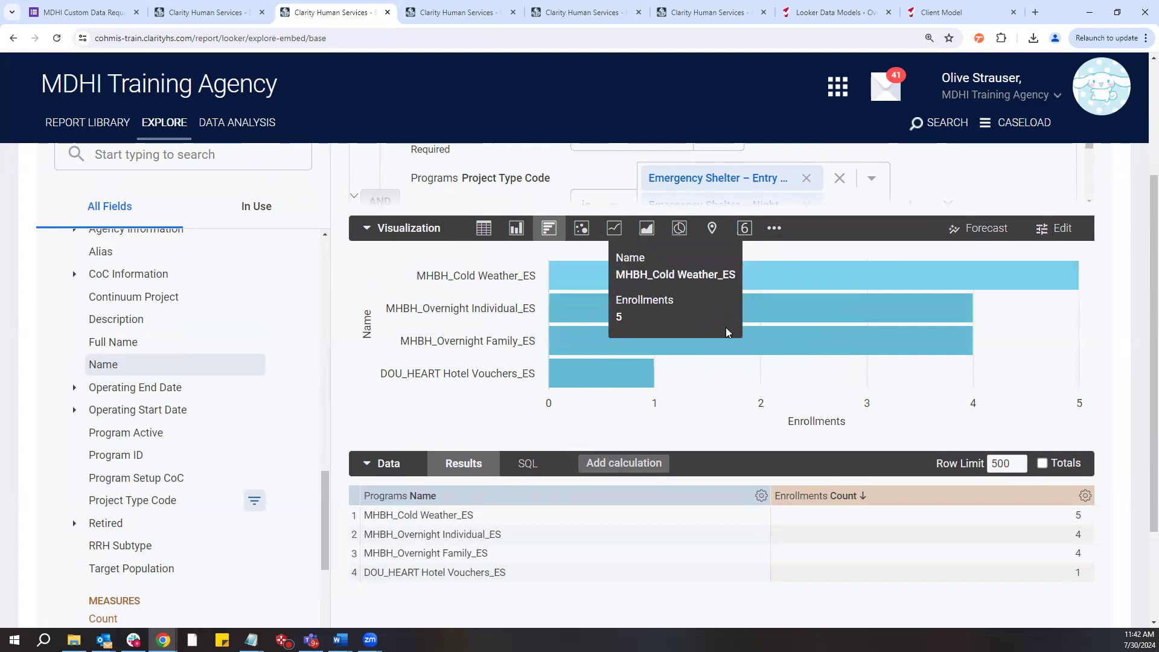
mouse_move(712, 279)
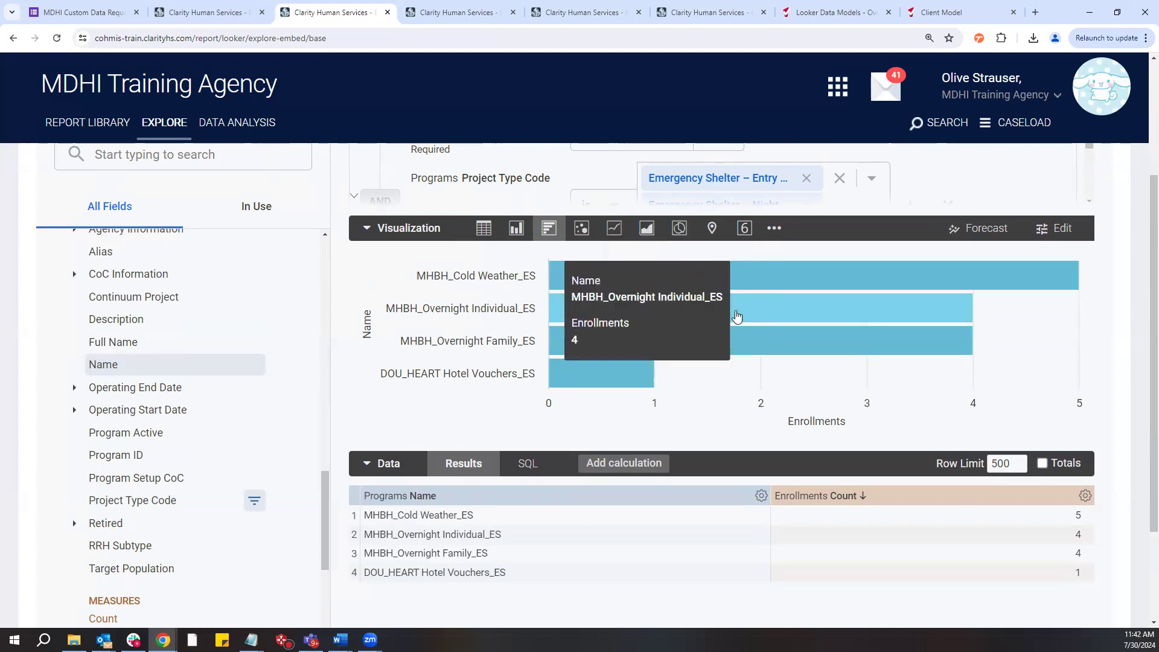
left_click(1071, 229)
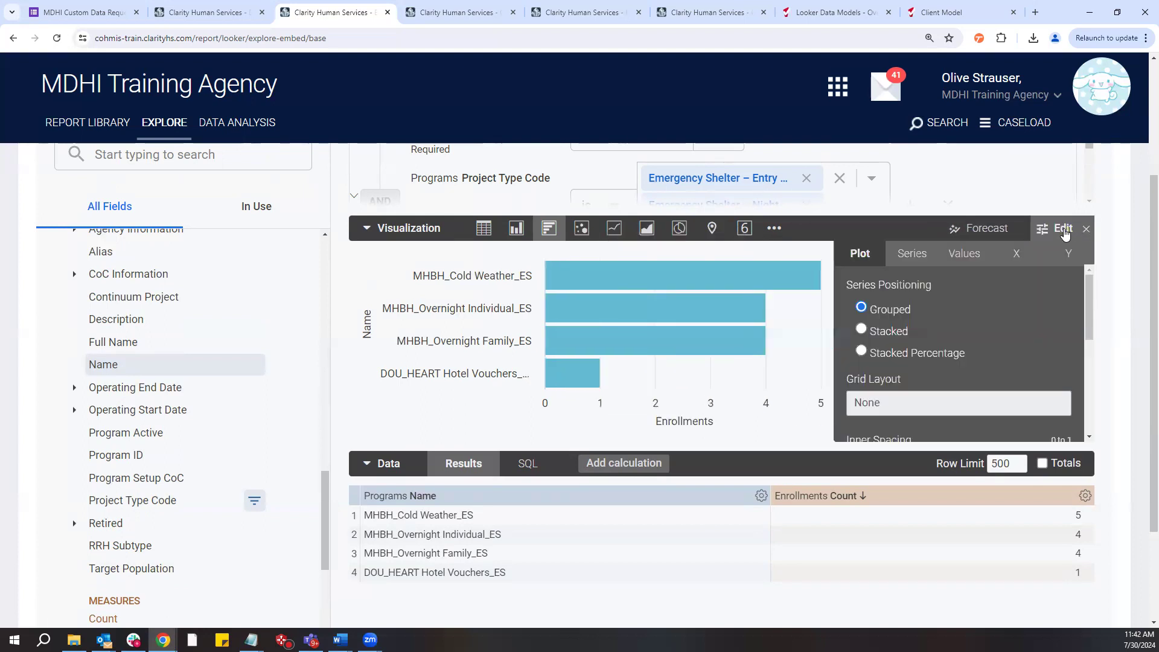
scroll(981, 305, "down", 3)
scroll(980, 300, "down", 3)
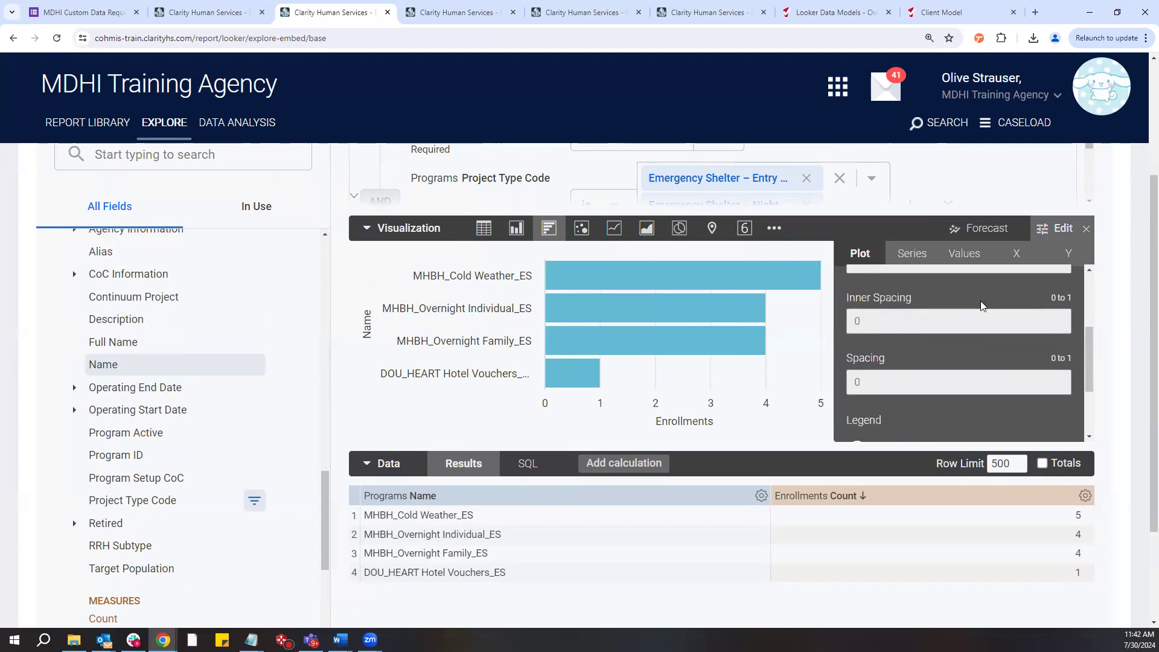
Browse the series color palettes and apply the mixed categorical palette that starts with blue-purple to the bar chart
left_click(908, 255)
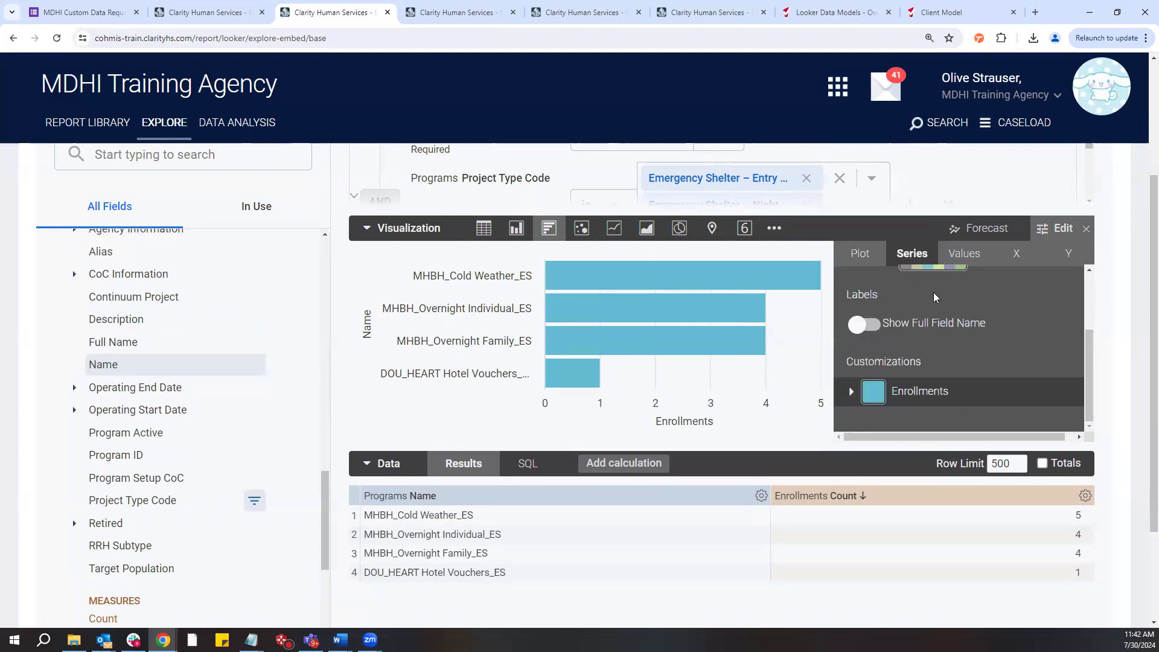
scroll(933, 292, "up", 3)
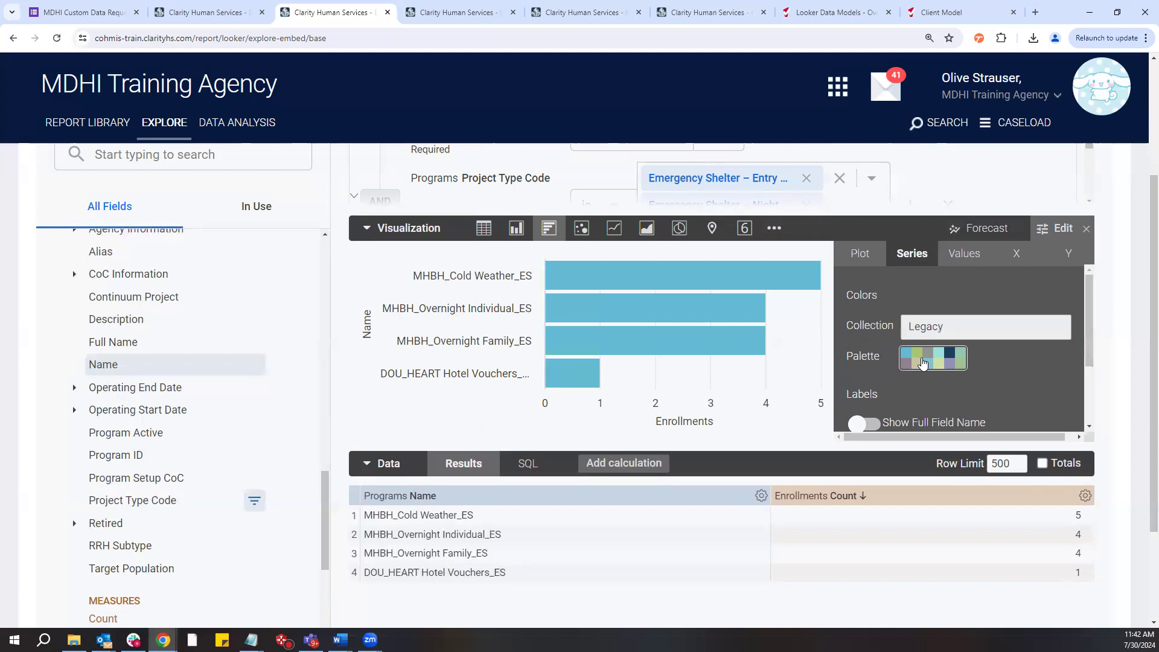
left_click(922, 362)
scroll(933, 423, "down", 3)
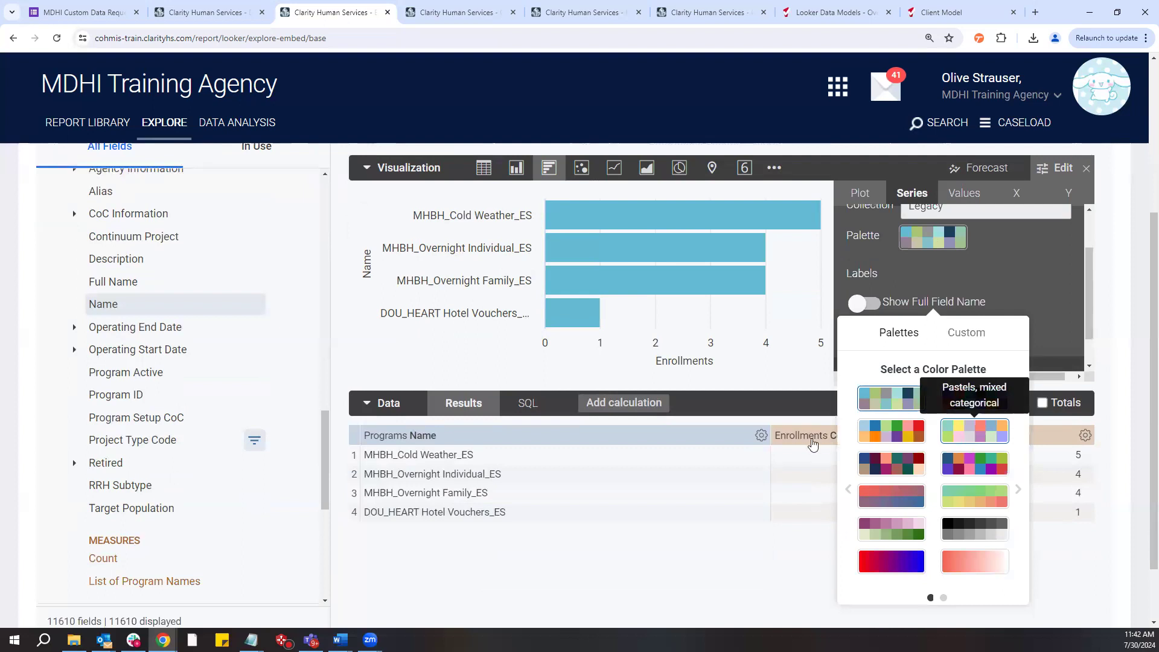
left_click(943, 597)
left_click(898, 410)
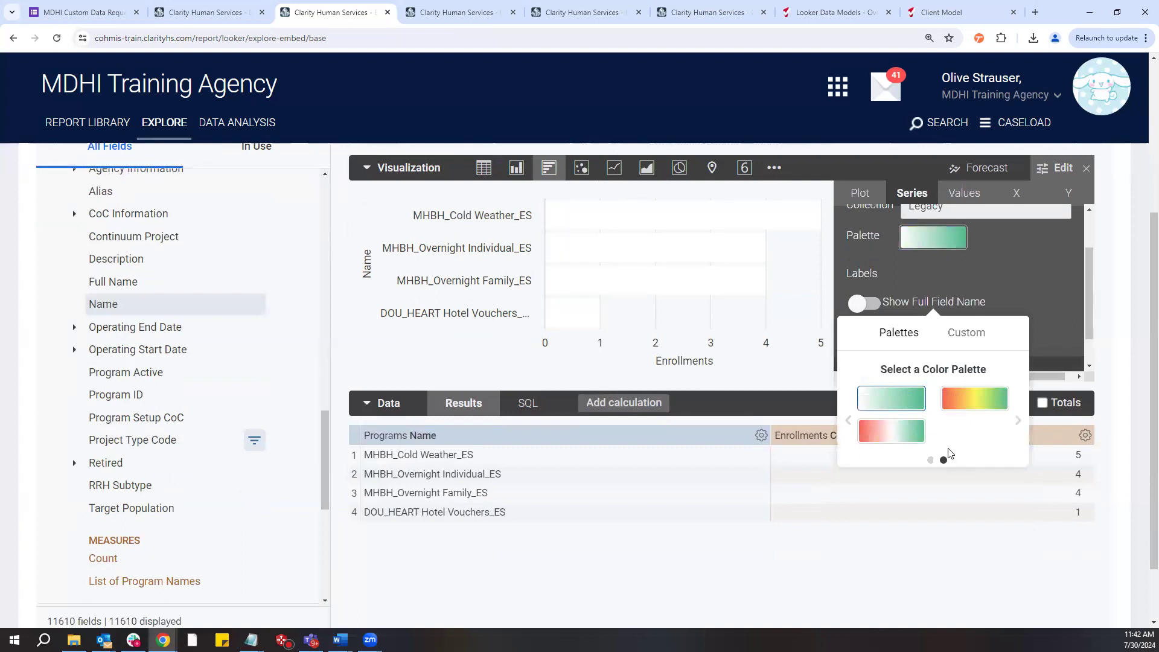
left_click(930, 460)
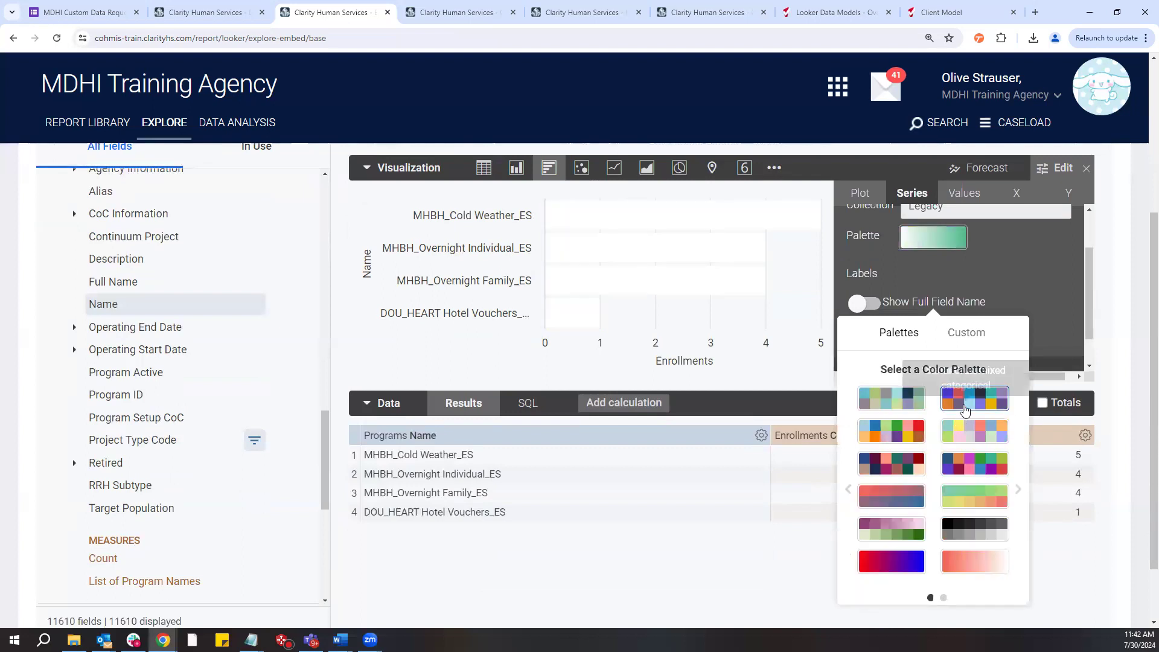
left_click(966, 408)
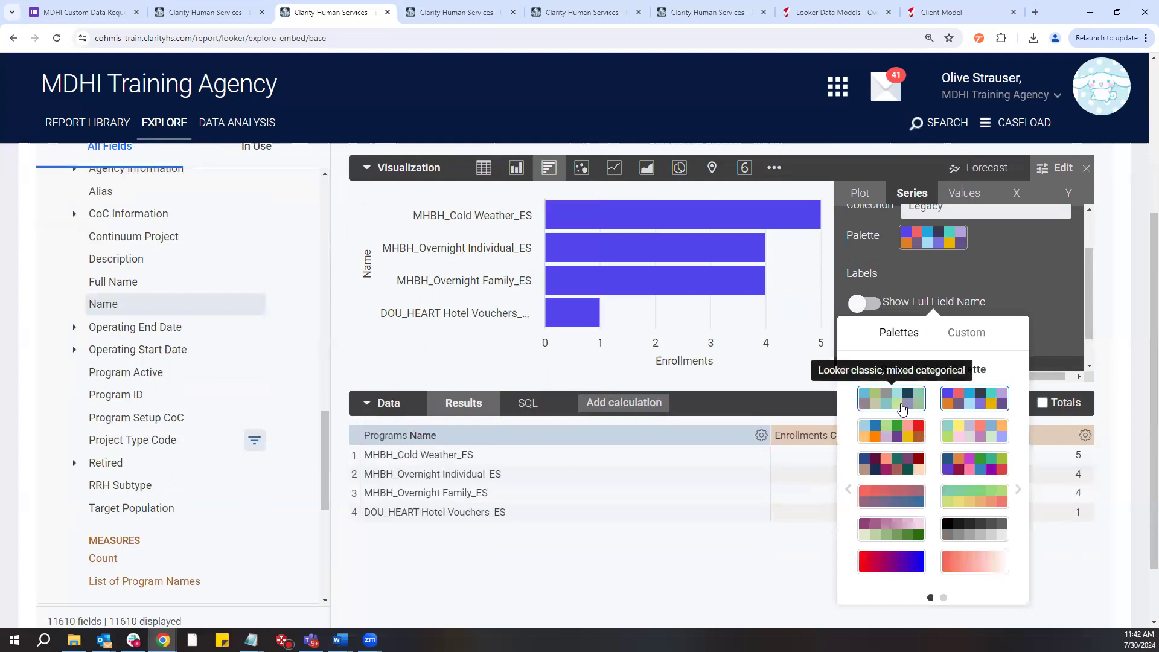
scroll(1051, 322, "up", 1)
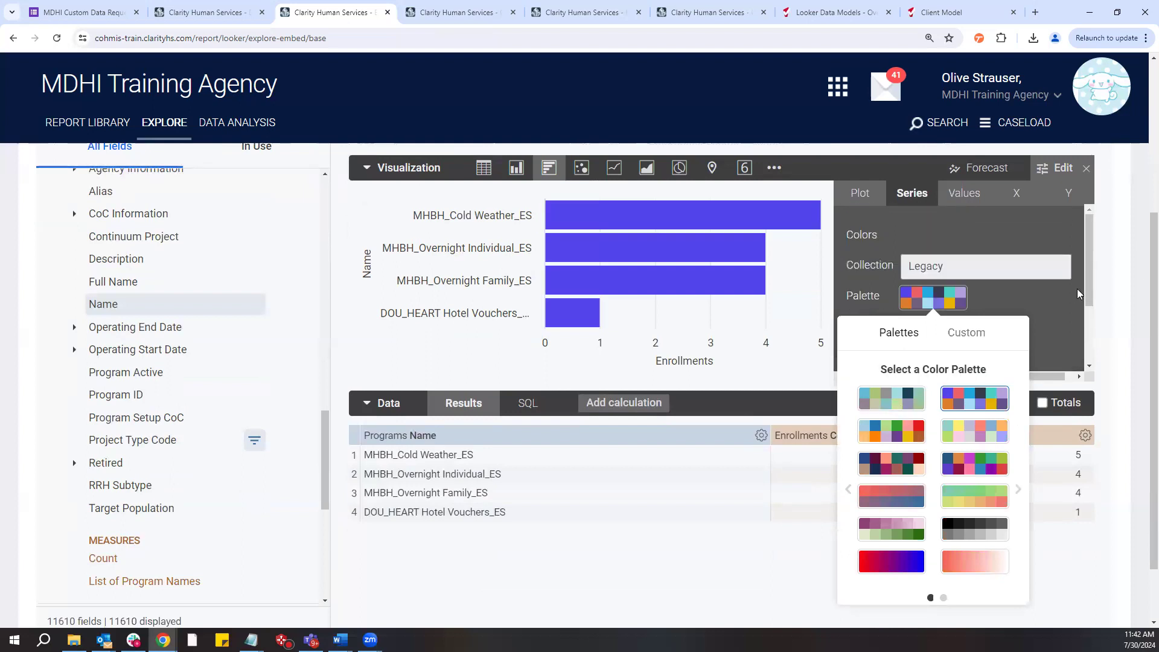
left_click(1006, 261)
left_click(1003, 244)
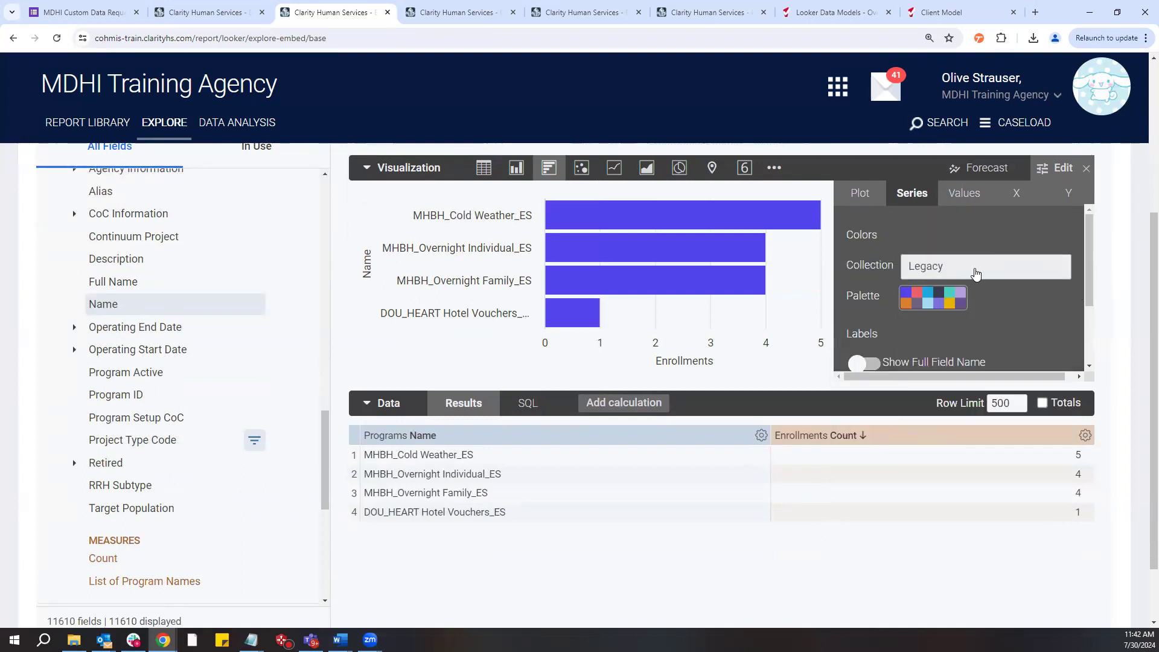
Review the bar chart's series label and customization options and its value label settings
scroll(912, 271, "down", 1)
scroll(913, 274, "down", 2)
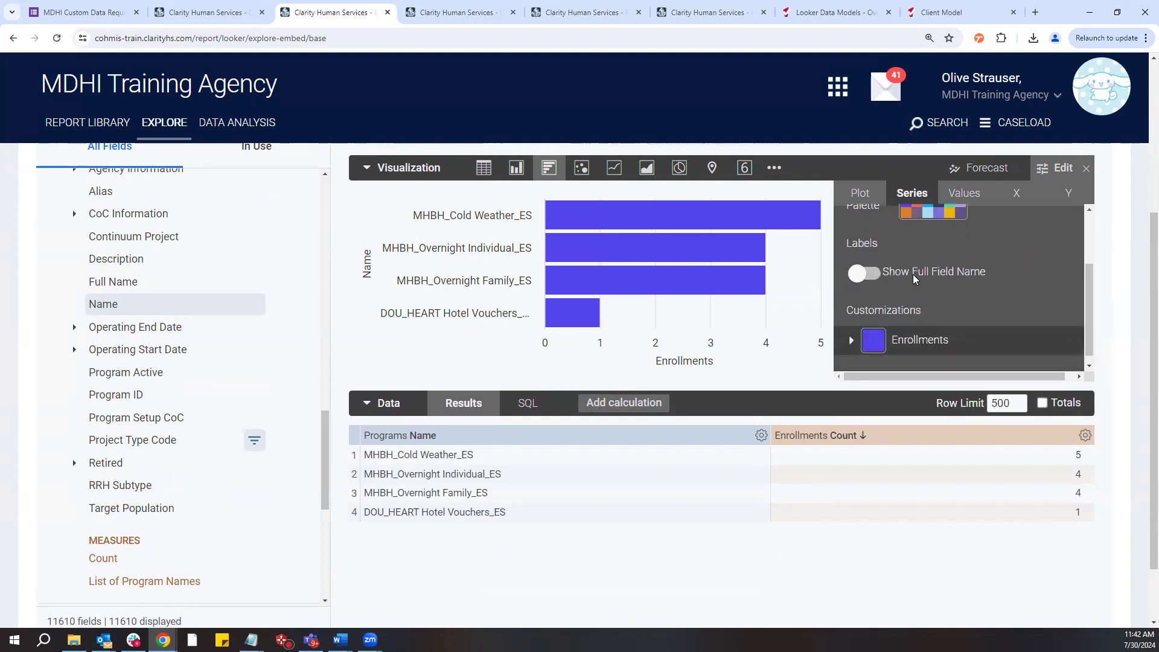
left_click(965, 194)
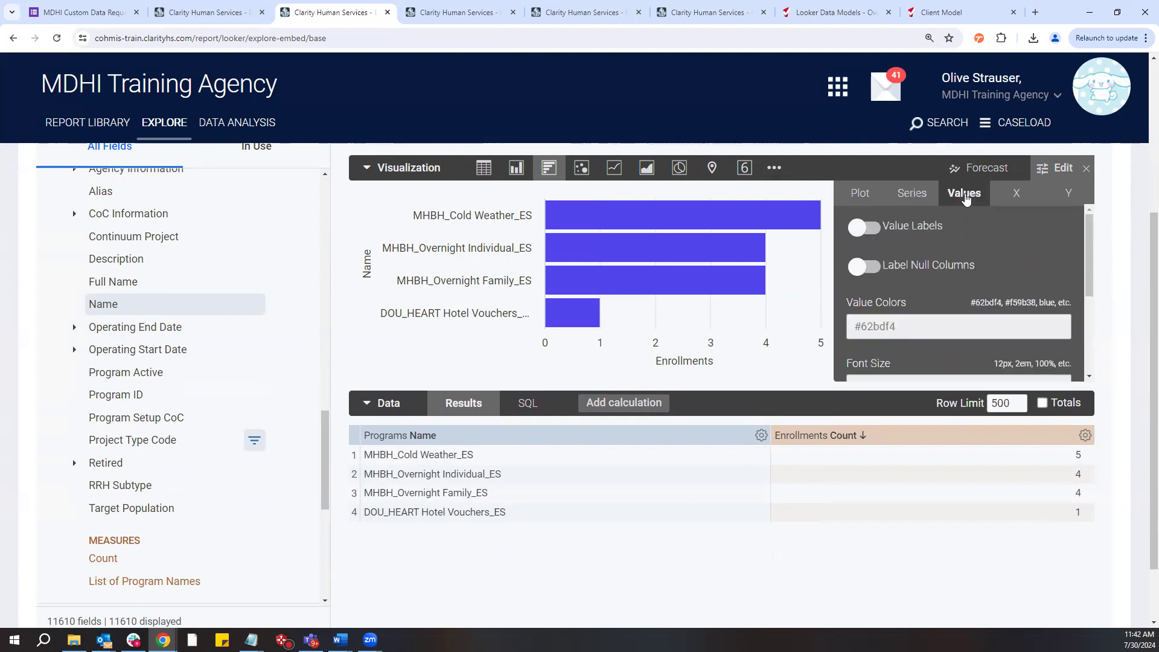
scroll(946, 239, "down", 3)
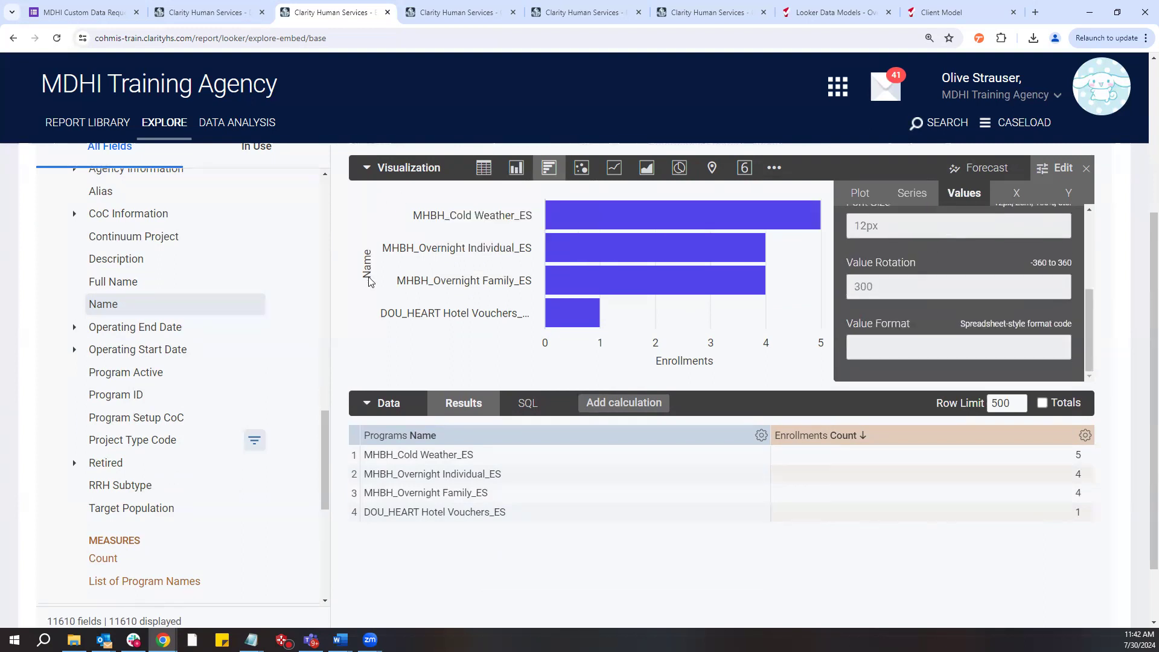
left_click(1018, 193)
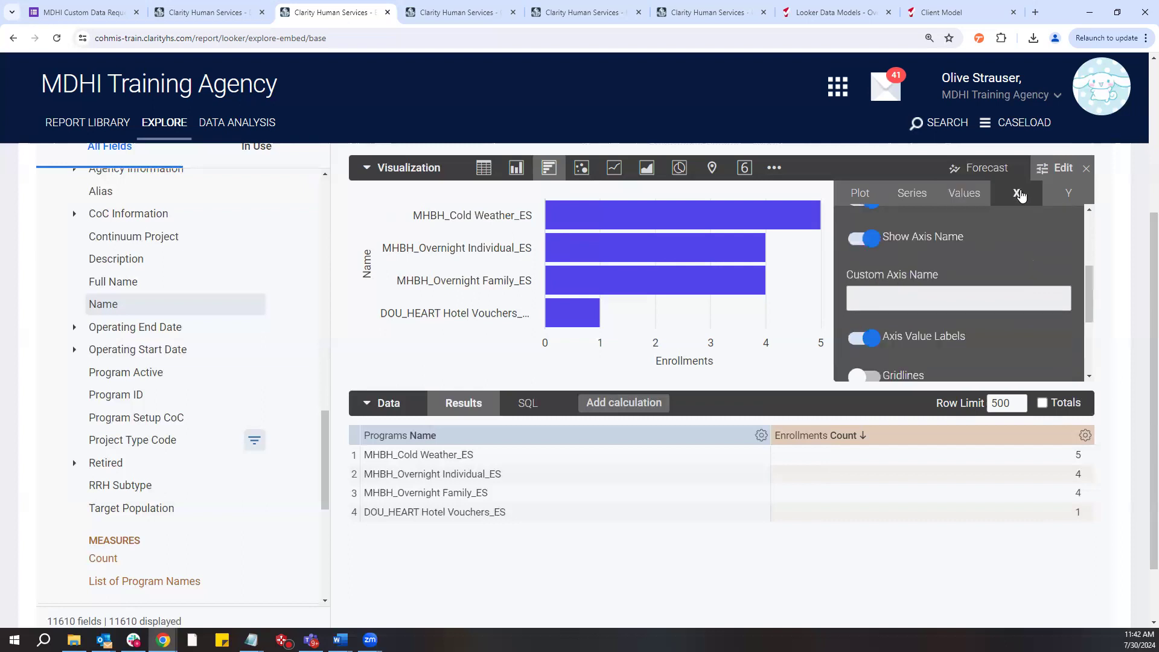
scroll(985, 236, "up", 3)
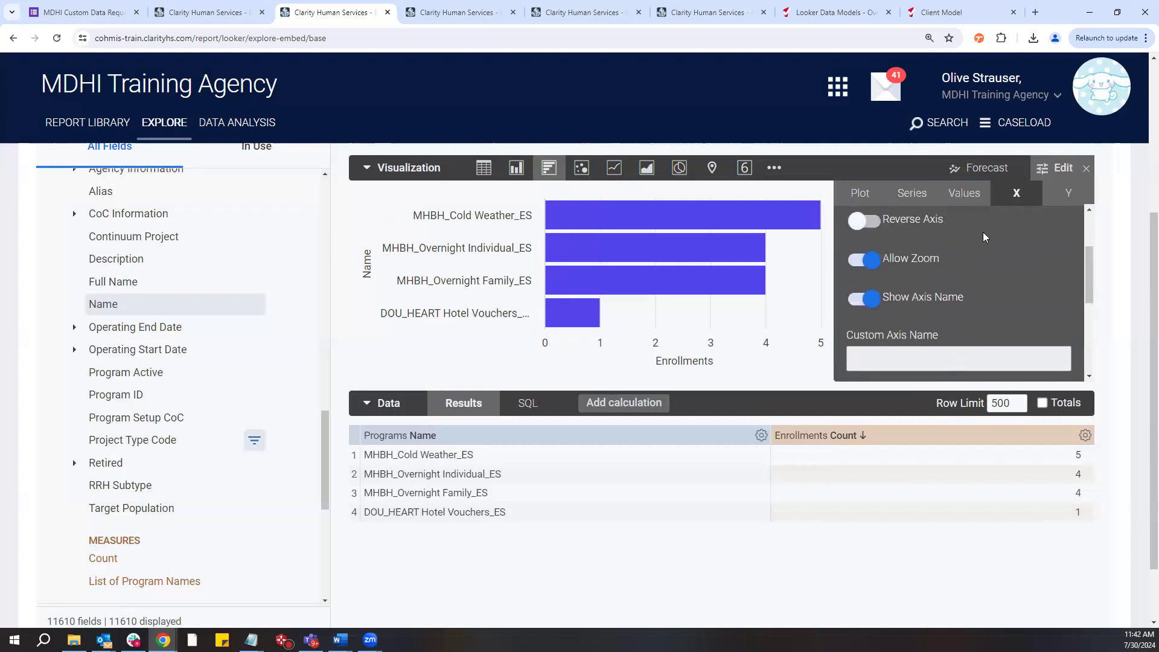
scroll(952, 242, "up", 1)
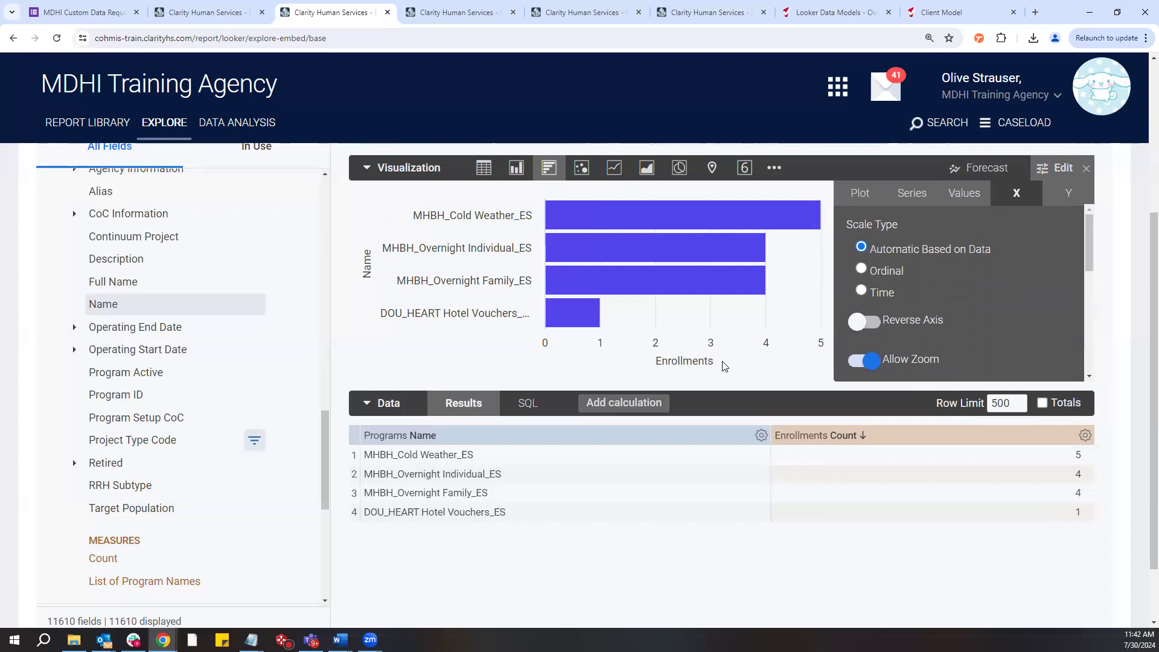
scroll(917, 283, "down", 3)
left_click(918, 337)
type("Number of ")
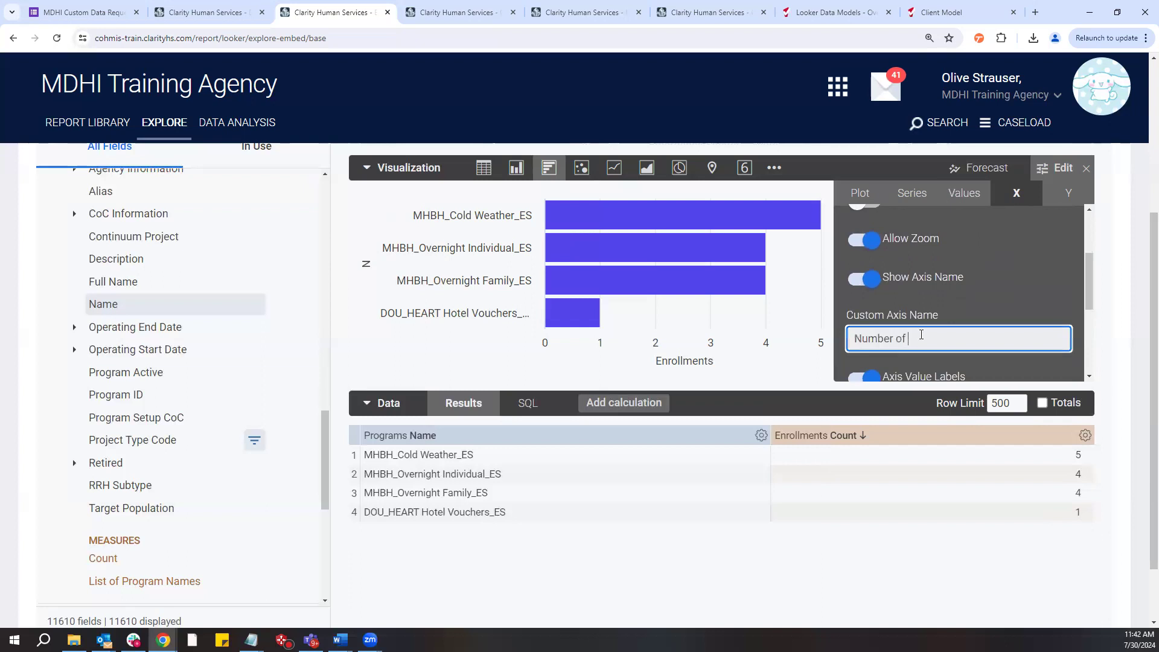
type("Enrollment")
key("BackSpace")
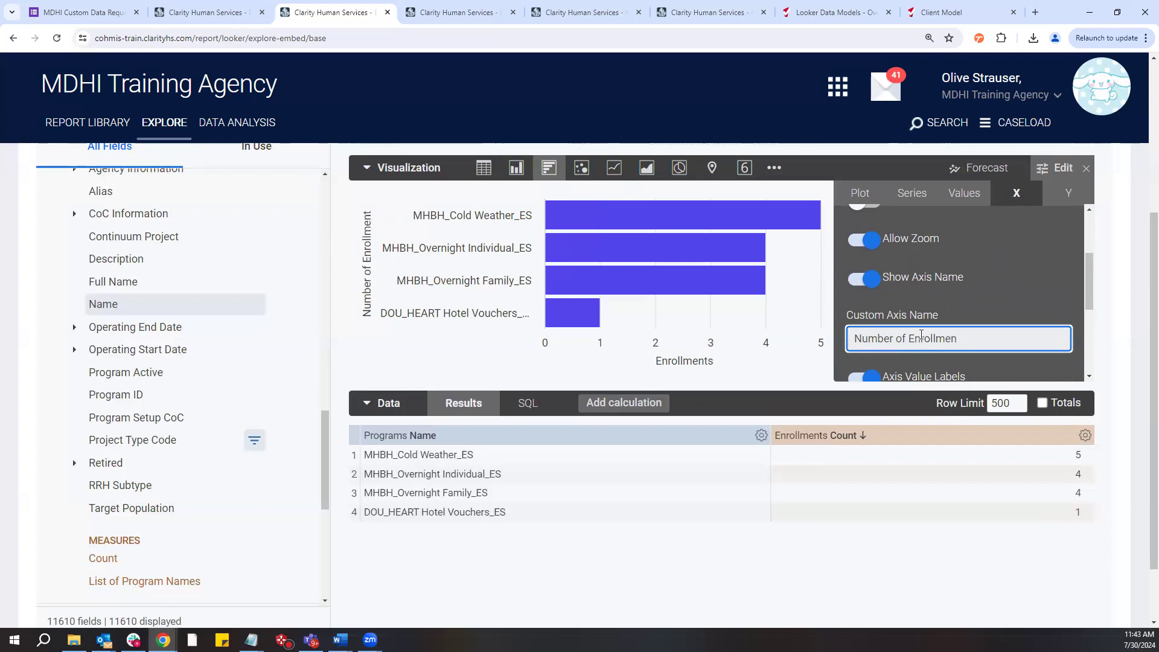
key("BackSpace")
key("BackSpace")
key("BackSpace")
key("BackSpace")
key("BackSpace")
key("BackSpace")
key("BackSpace")
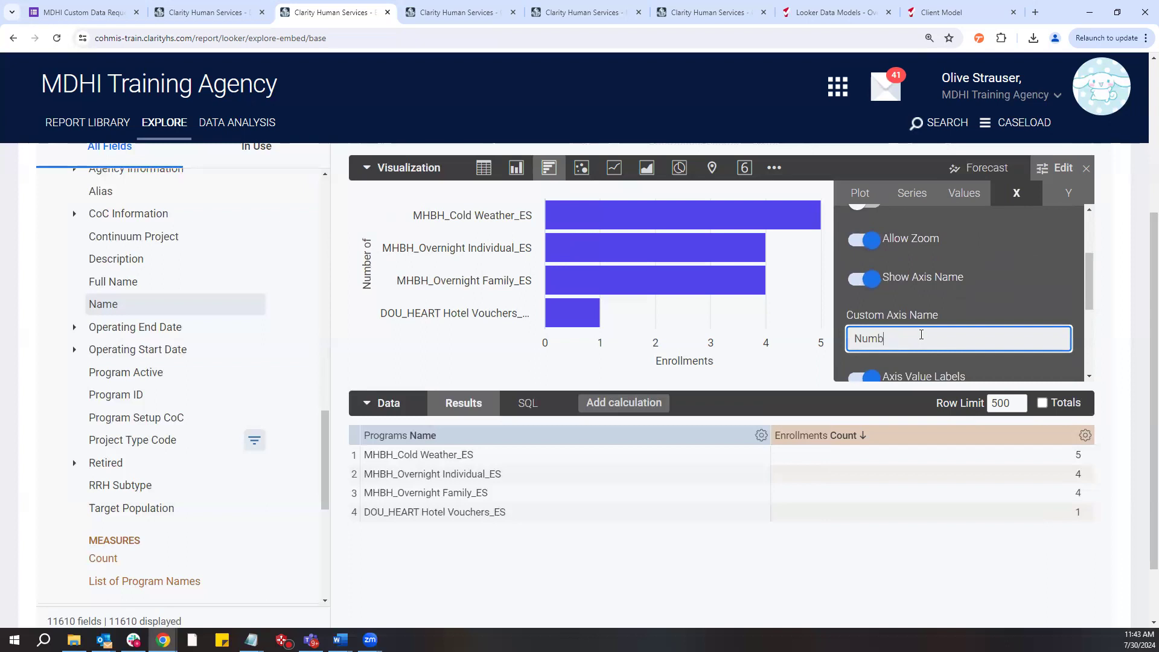
key("BackSpace")
key("BackSpace")
key("BackSpace")
key("BackSpace")
Name the bar chart's Y axis "Number of Enrollments"
left_click(1067, 194)
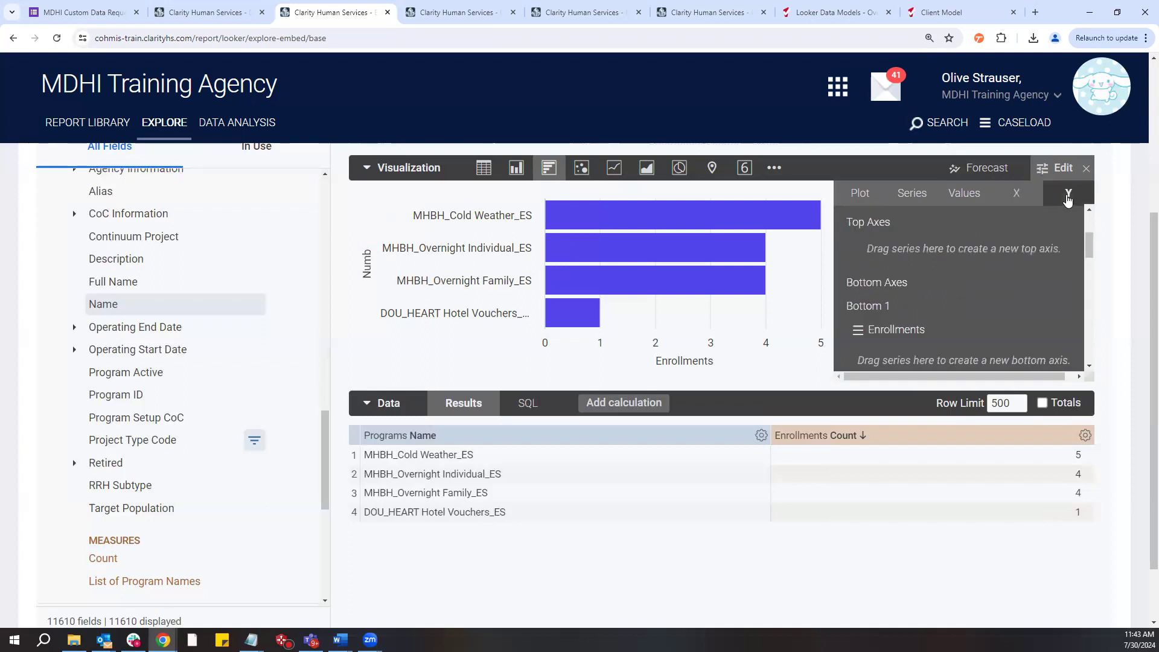
scroll(982, 274, "down", 3)
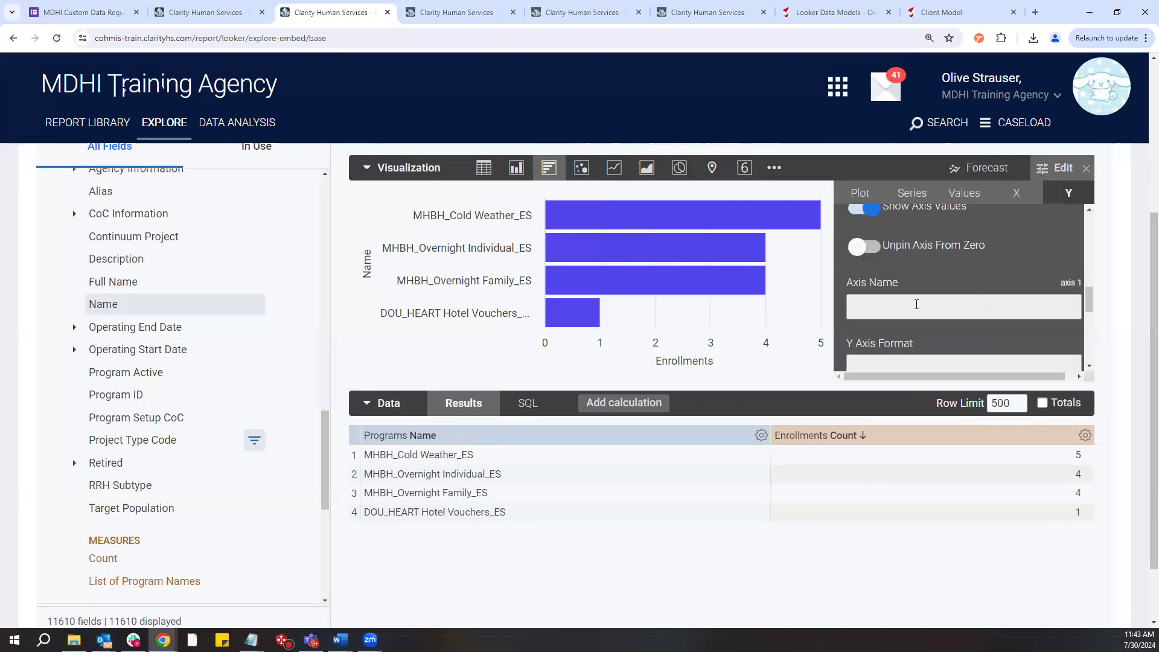
left_click(892, 249)
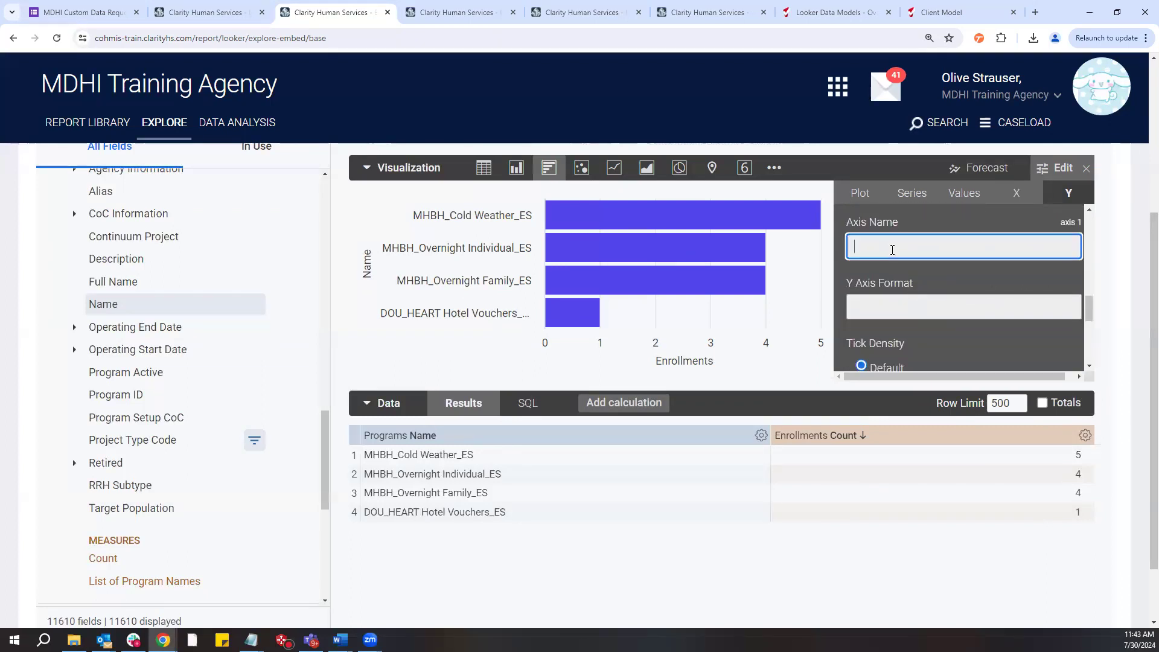
type("Number of Enroll")
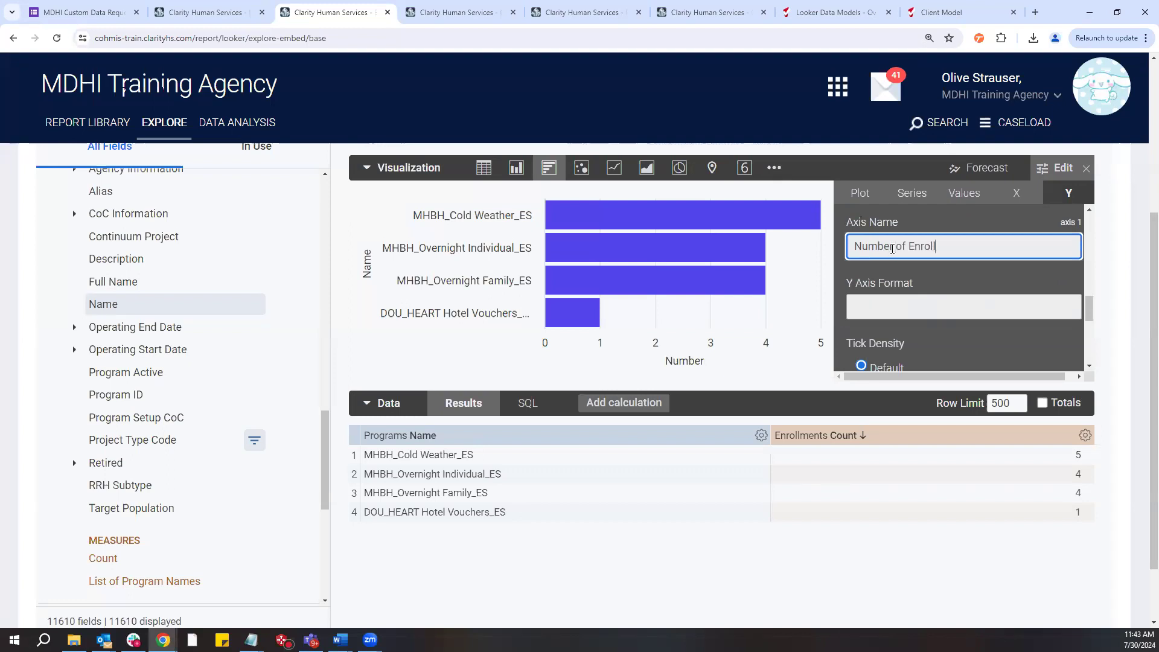
type("ments")
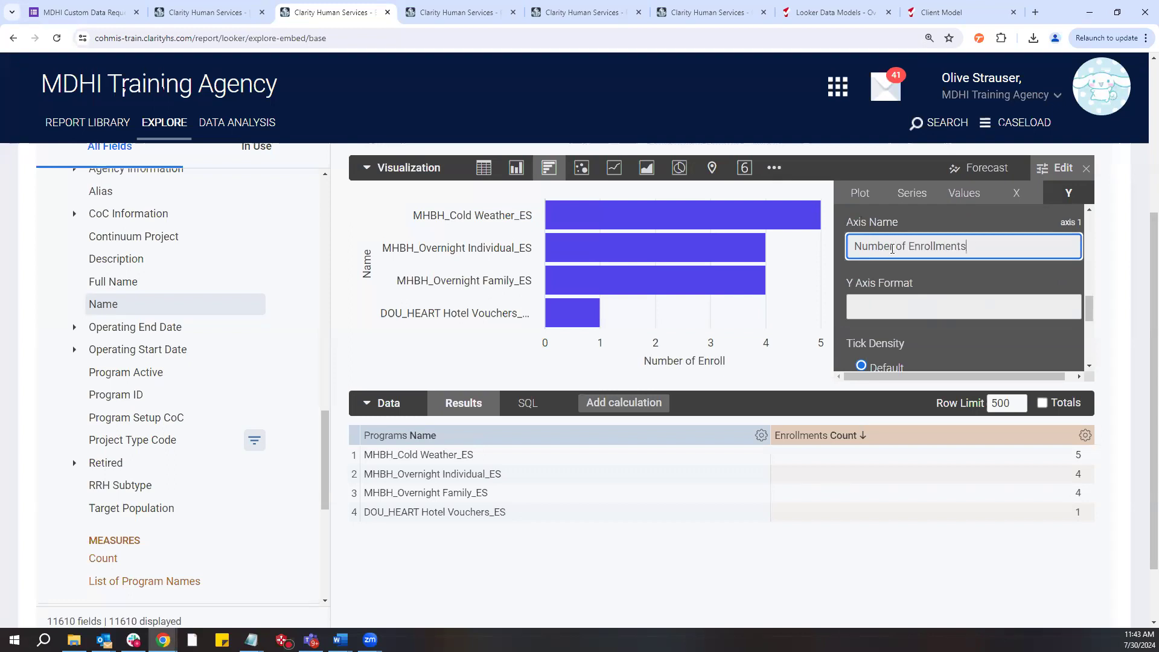
Name the bar chart's X axis "Program Name" and close the chart's edit settings
left_click(1026, 194)
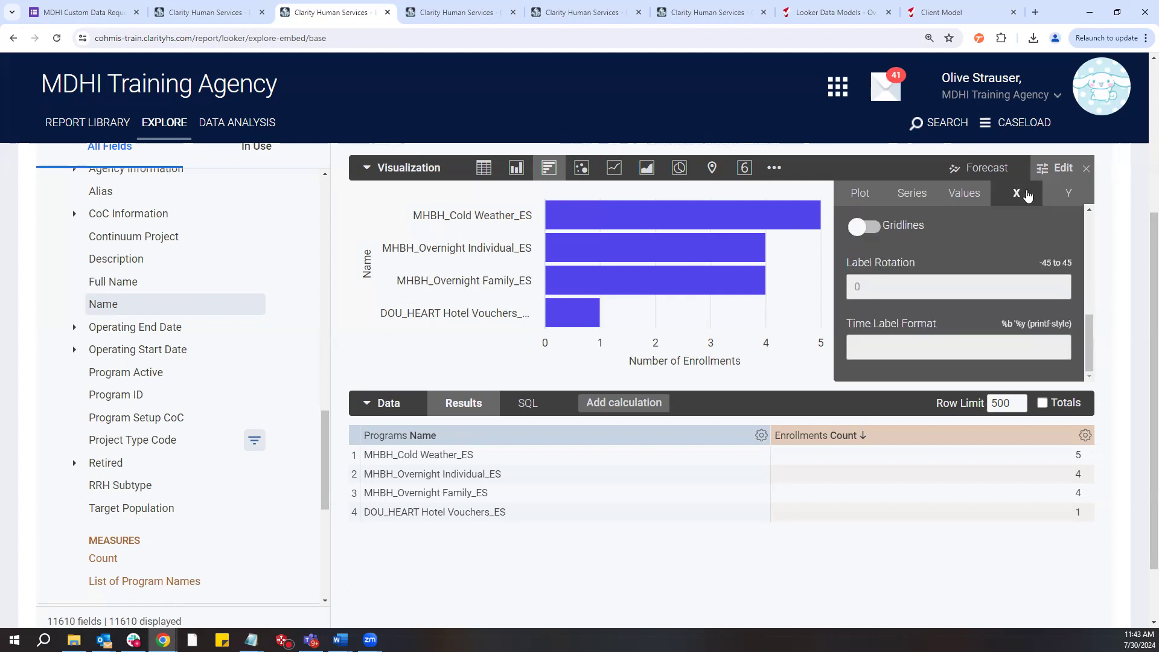
scroll(918, 321, "down", 1)
scroll(935, 263, "up", 2)
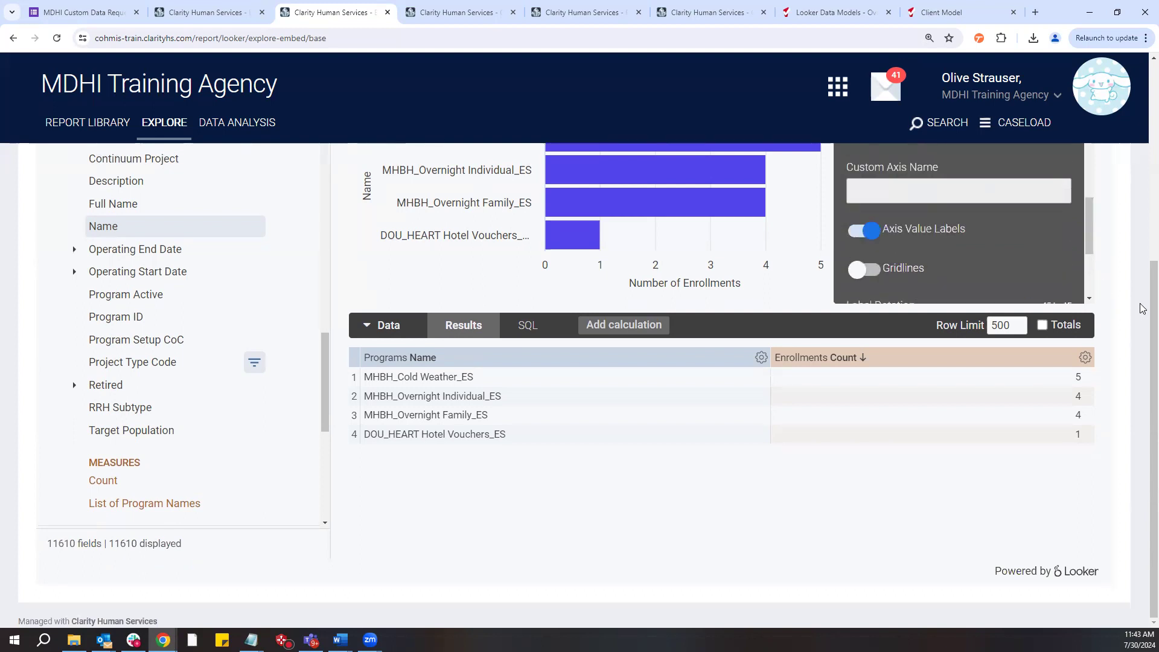
scroll(1143, 271, "up", 1)
left_click(908, 255)
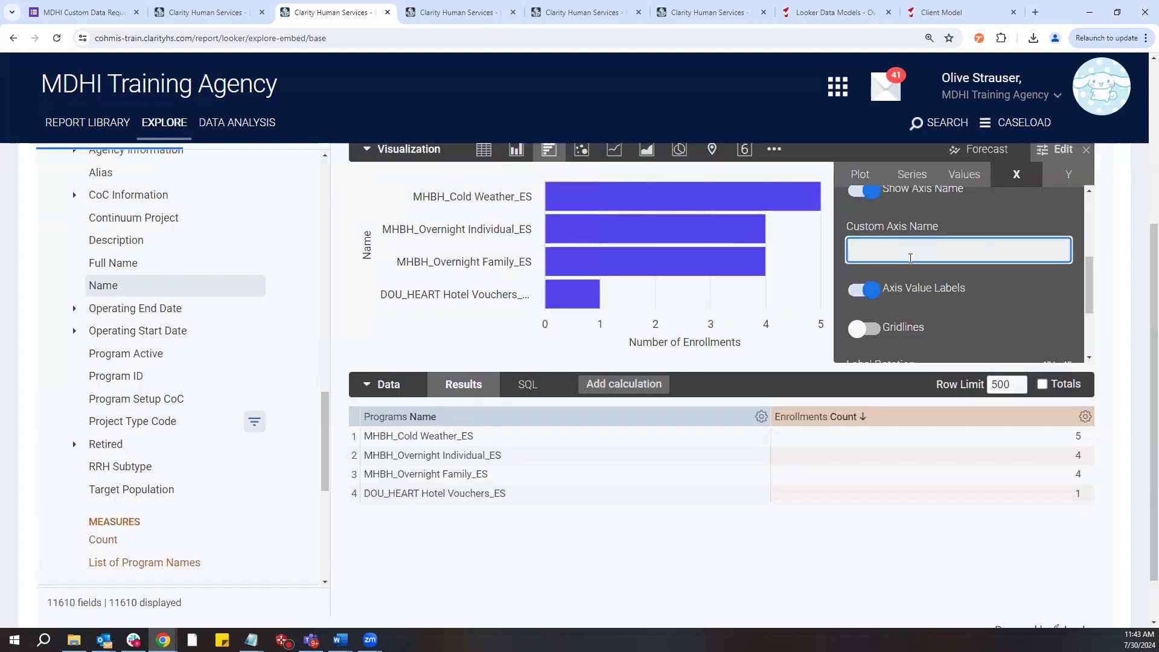
type("Program Name")
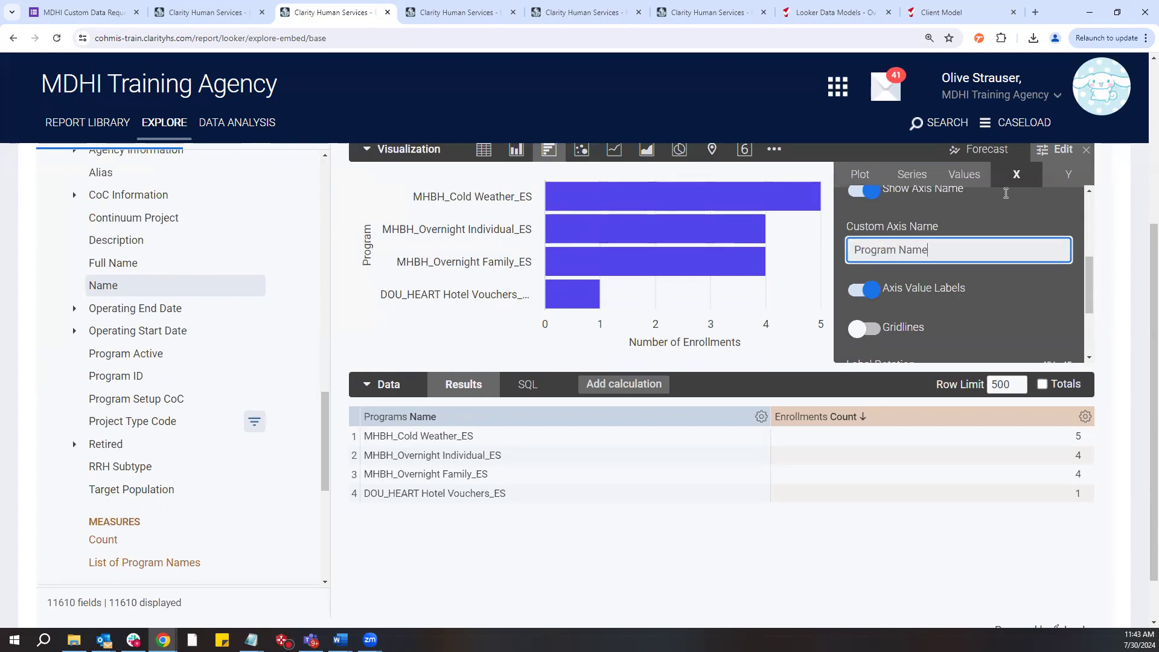
left_click(1109, 208)
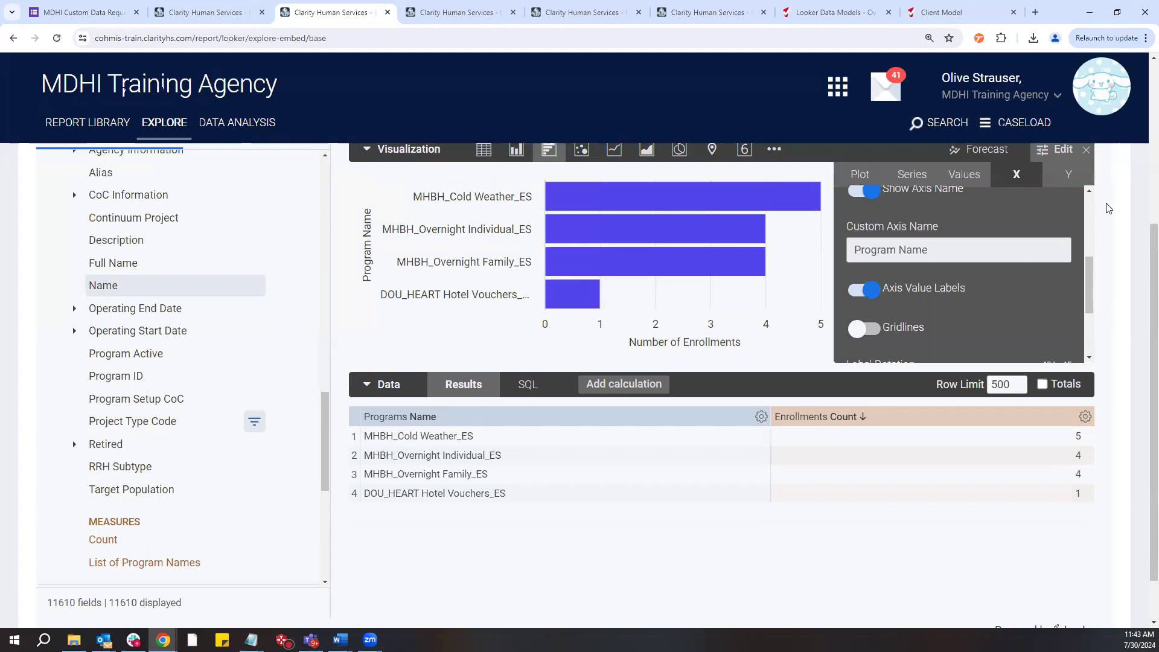
scroll(421, 328, "up", 1)
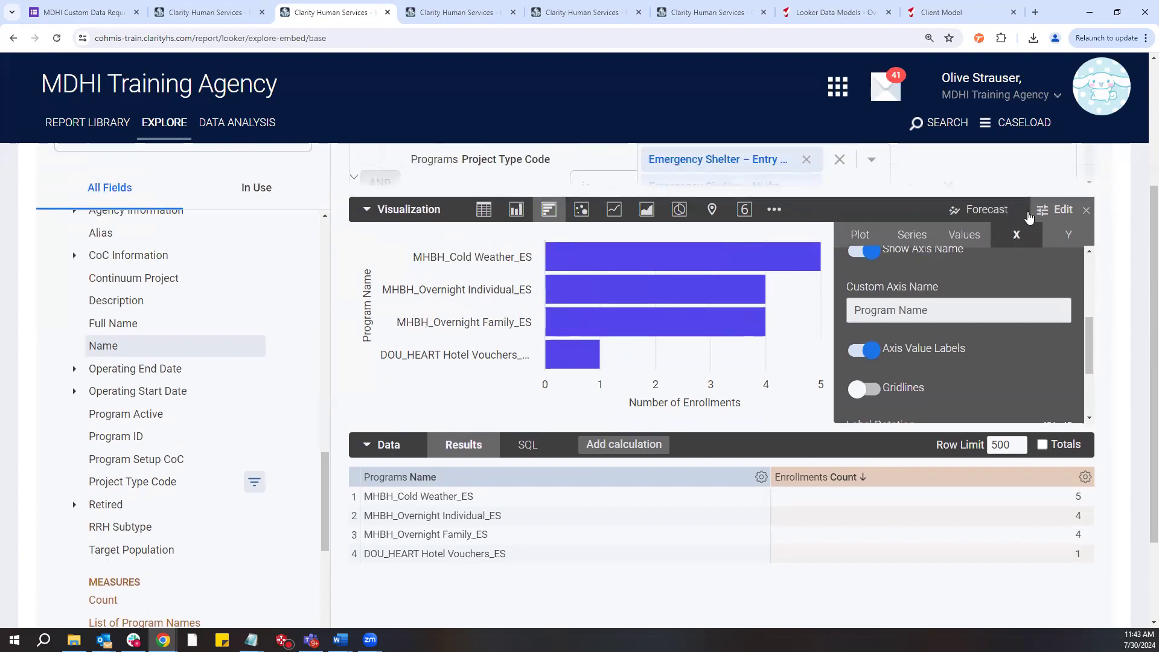
left_click(1044, 219)
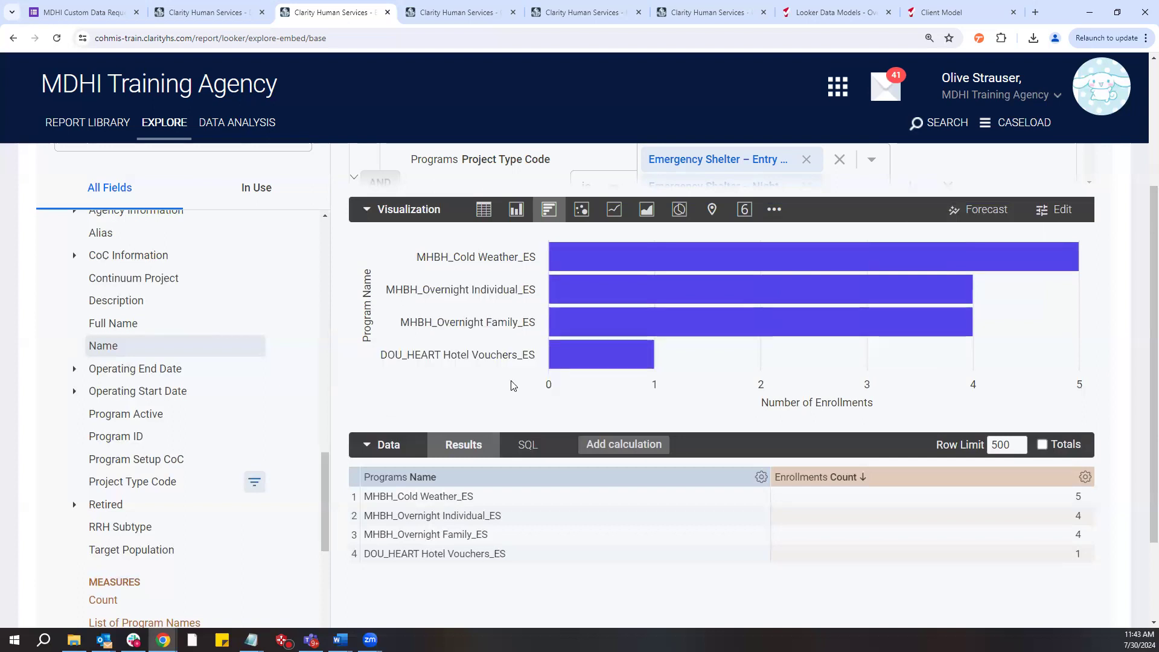
Drill into the MHBH_Cold Weather_ES bar, try the first enrollment's Clarity Program Enrollment link, and return to the chart
left_click(595, 264)
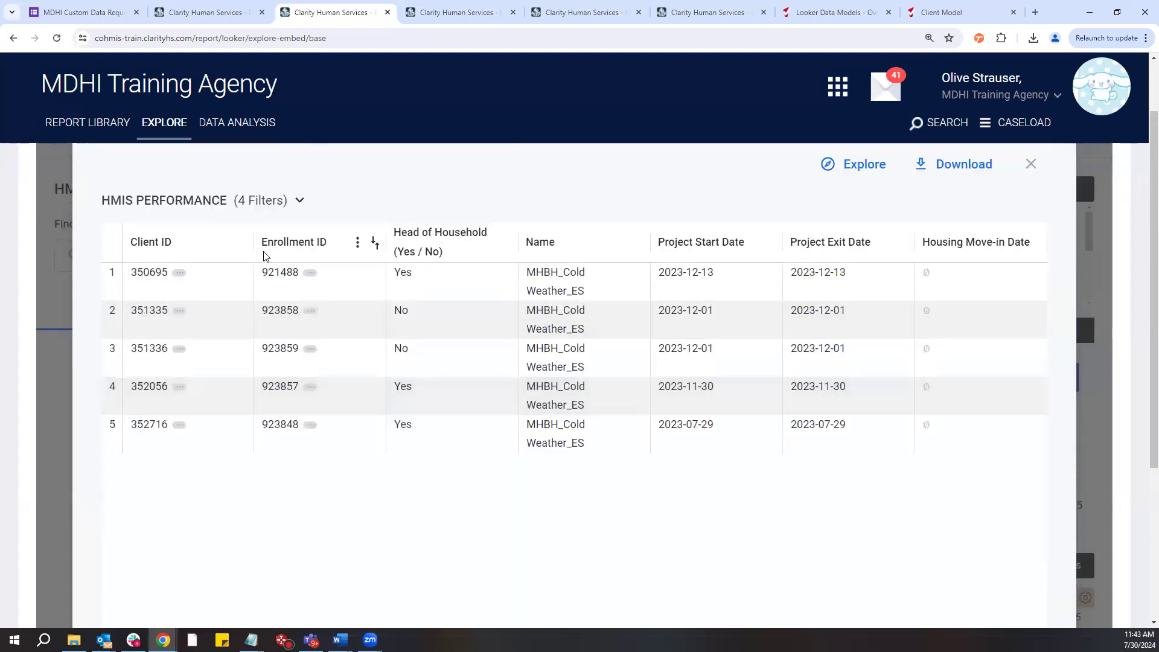
mouse_move(264, 257)
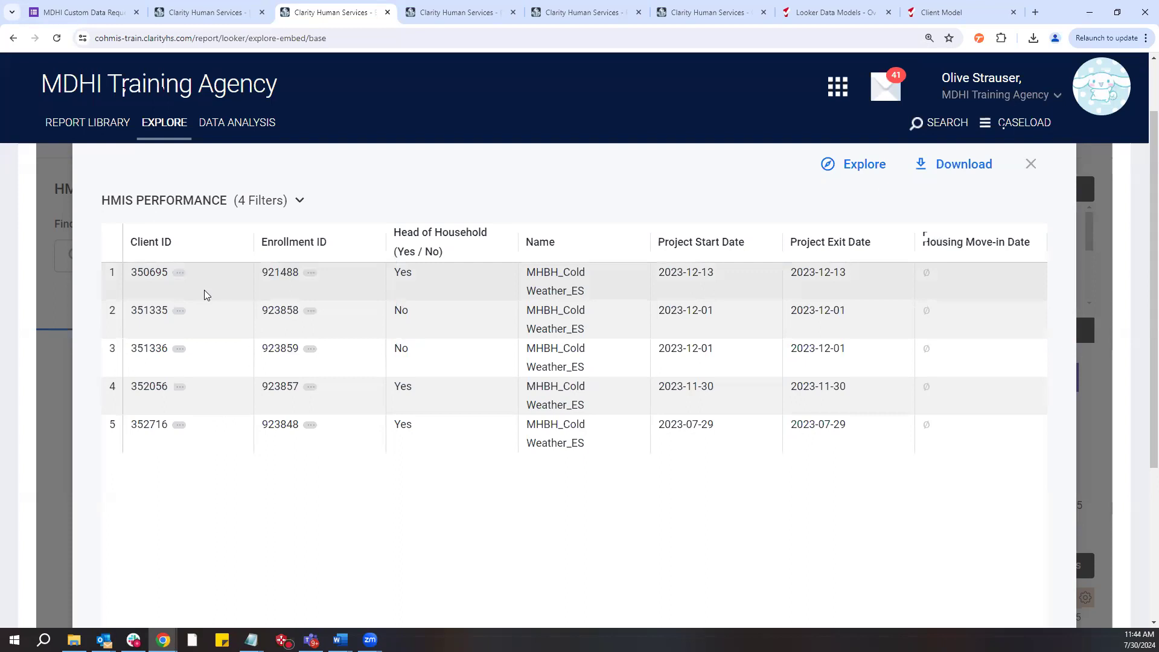
mouse_move(288, 257)
left_mouse_down()
mouse_move(315, 253)
mouse_move(279, 253)
left_mouse_up()
left_click(280, 274)
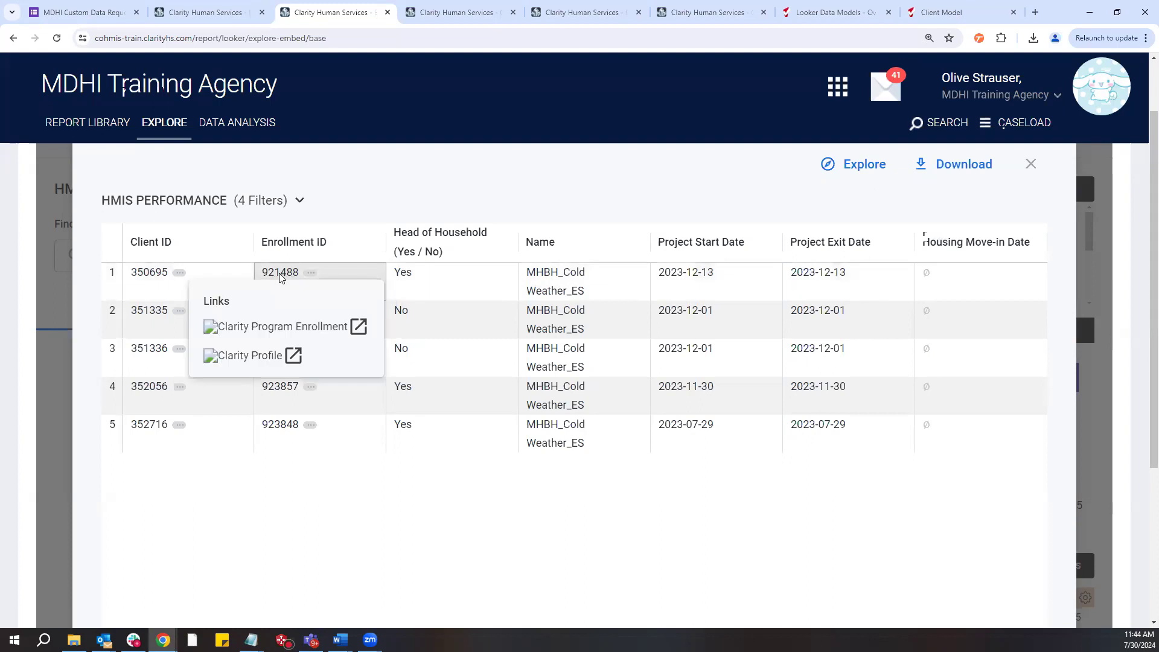
left_click(263, 329)
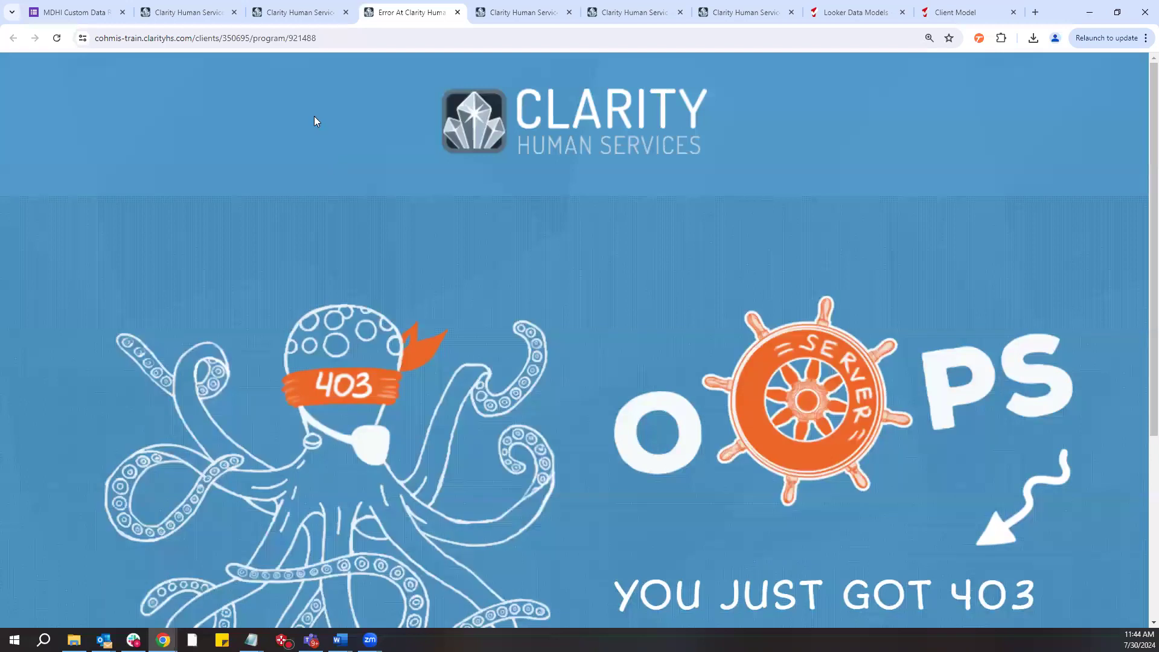
left_click(309, 14)
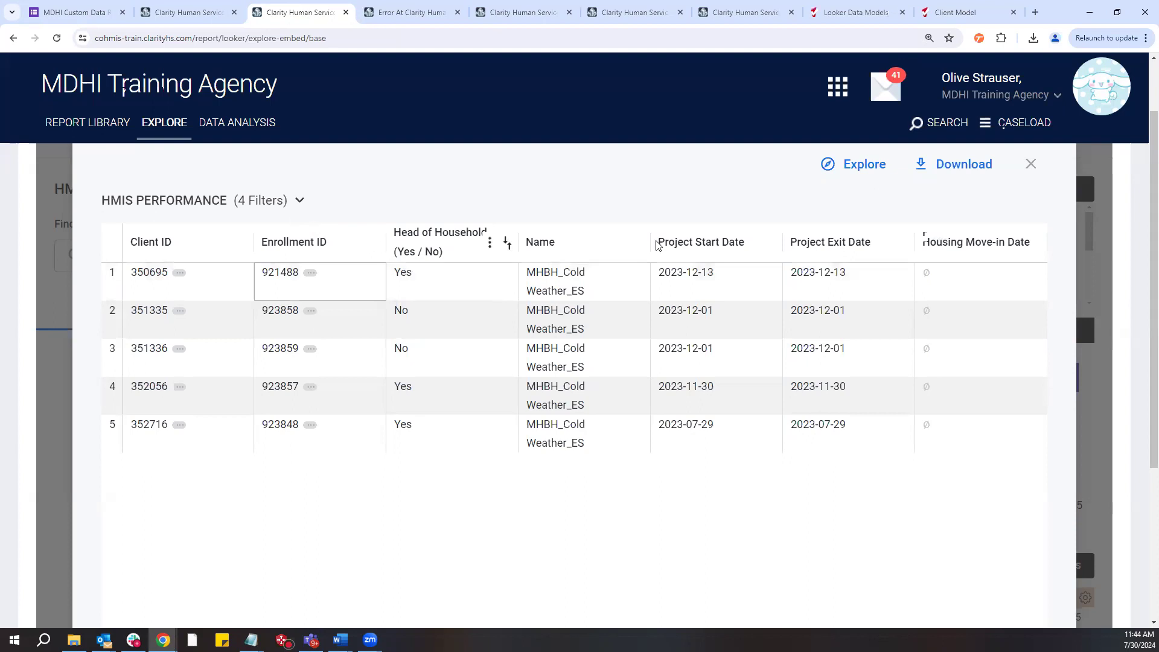
left_click(1030, 164)
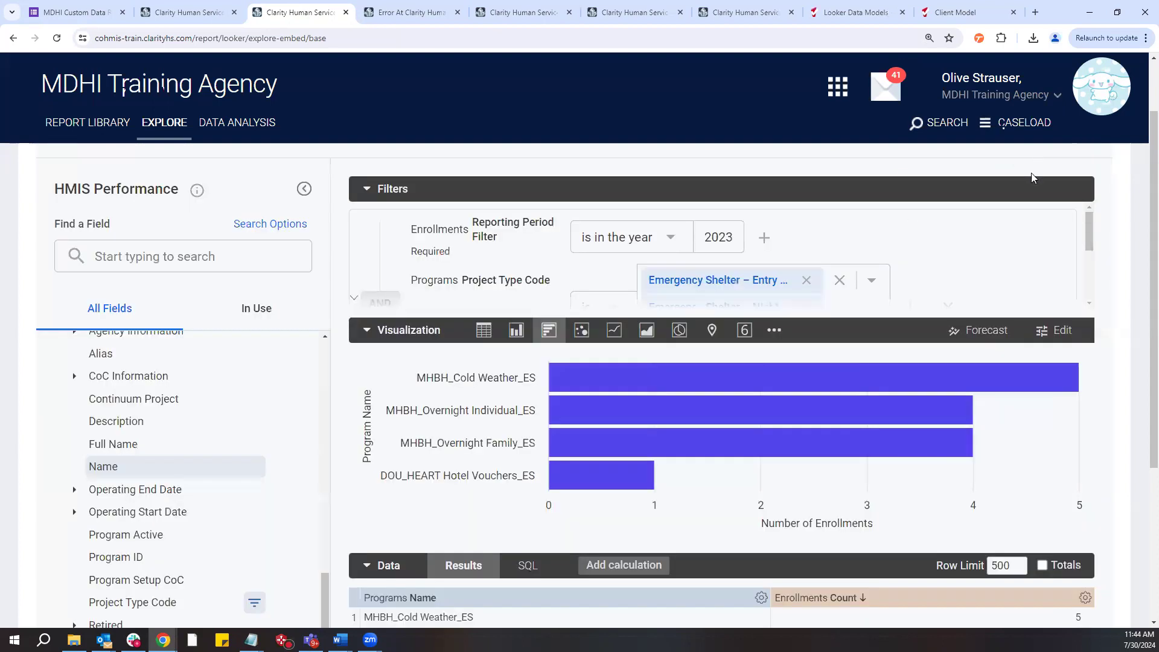
Review the chart's download formats, choosing PNG (Image of Visualization), and leave without downloading
scroll(997, 282, "up", 1)
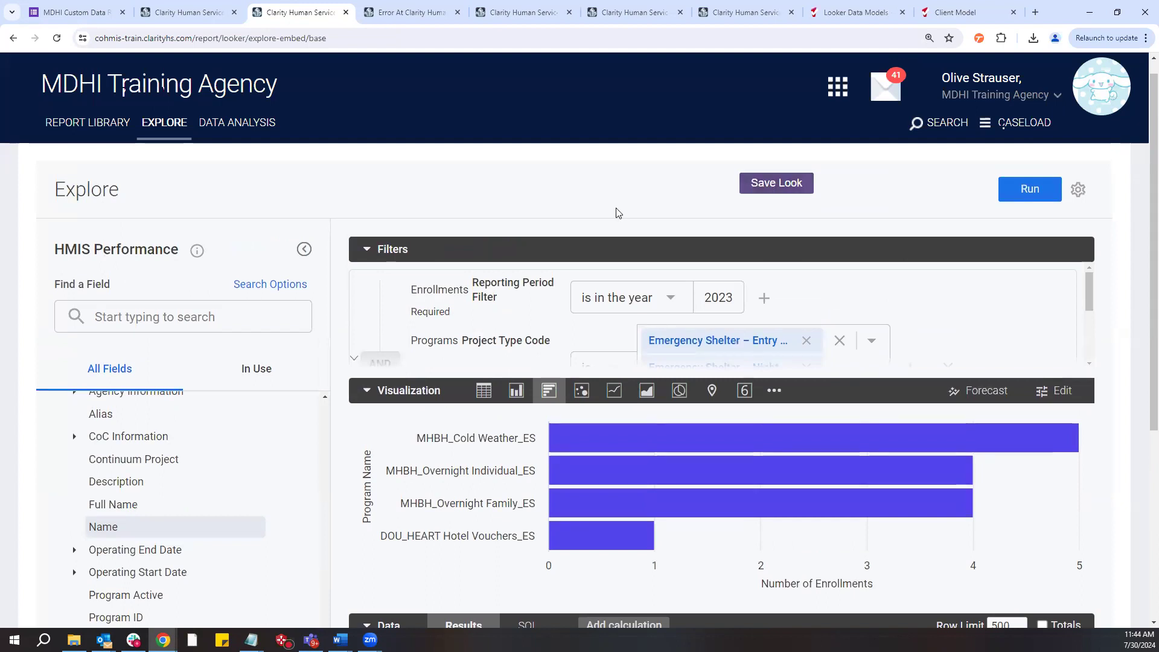
scroll(615, 213, "down", 1)
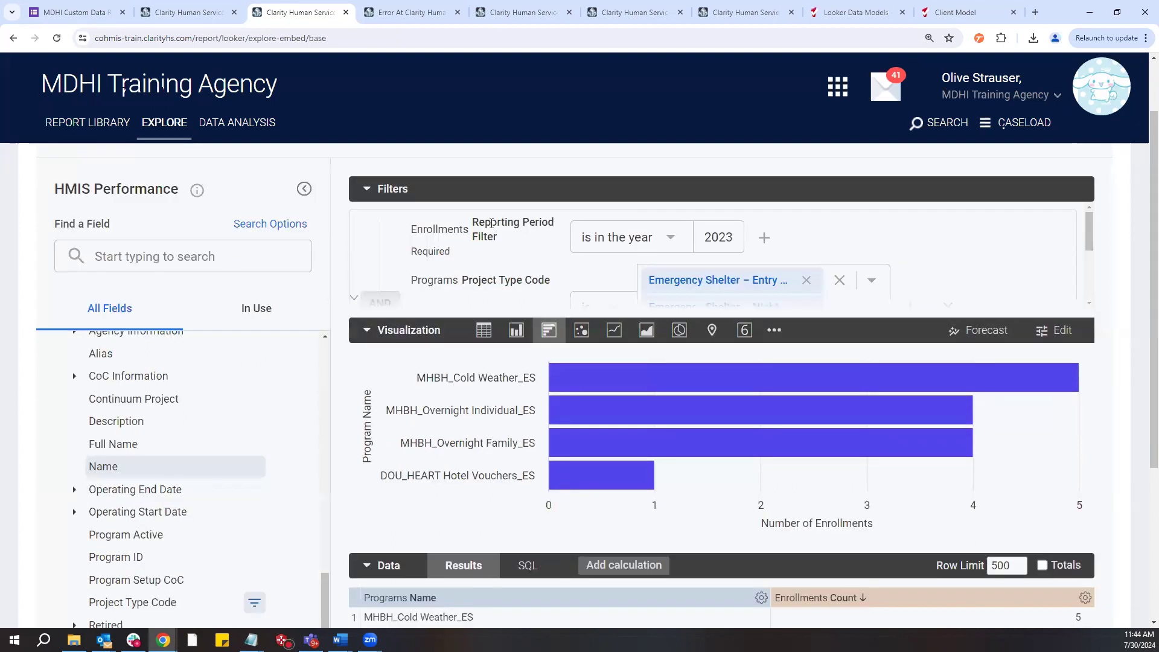
scroll(667, 226, "up", 2)
left_click(1079, 209)
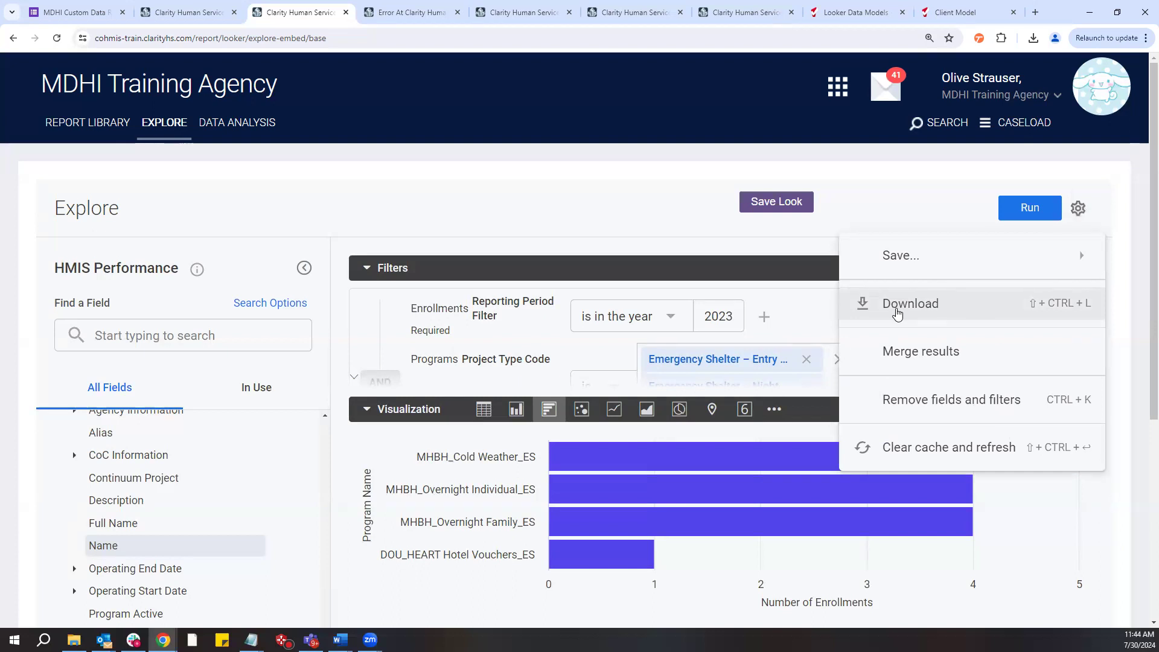
left_click(897, 309)
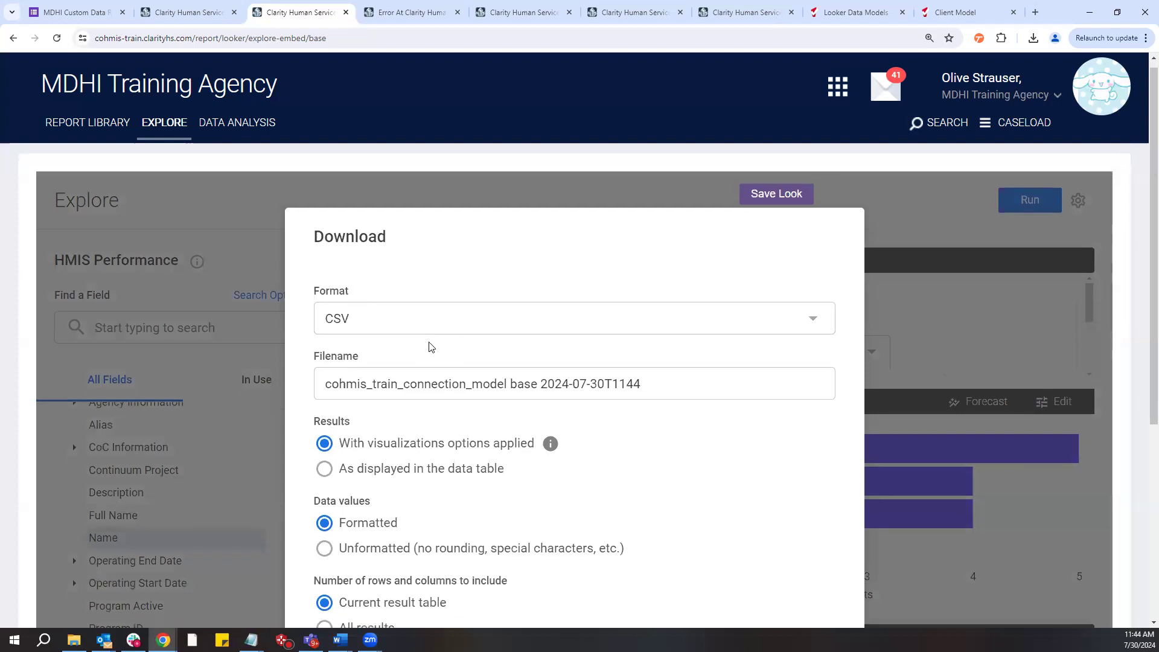
scroll(430, 341, "down", 1)
left_click(422, 270)
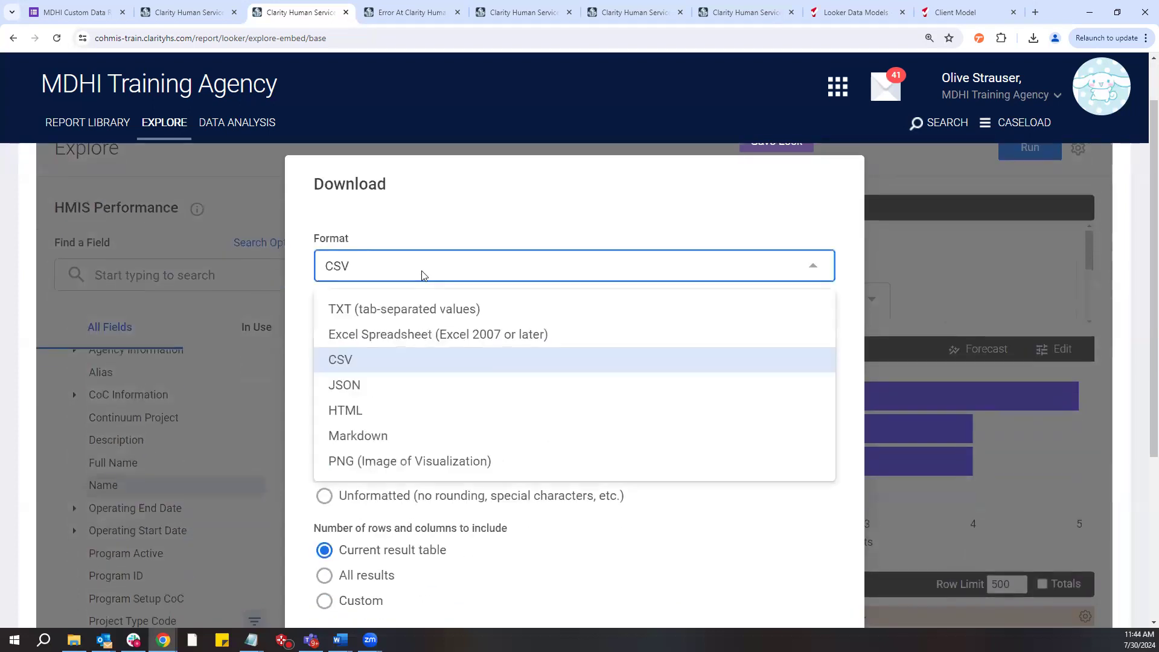
left_click(392, 463)
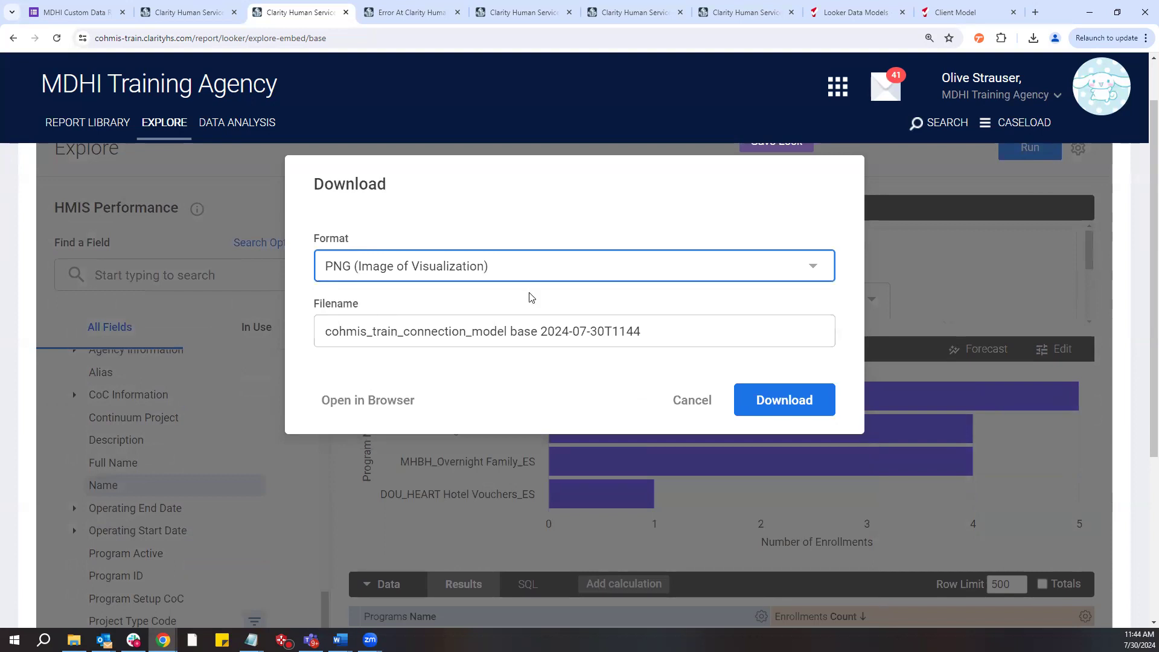
left_click(683, 402)
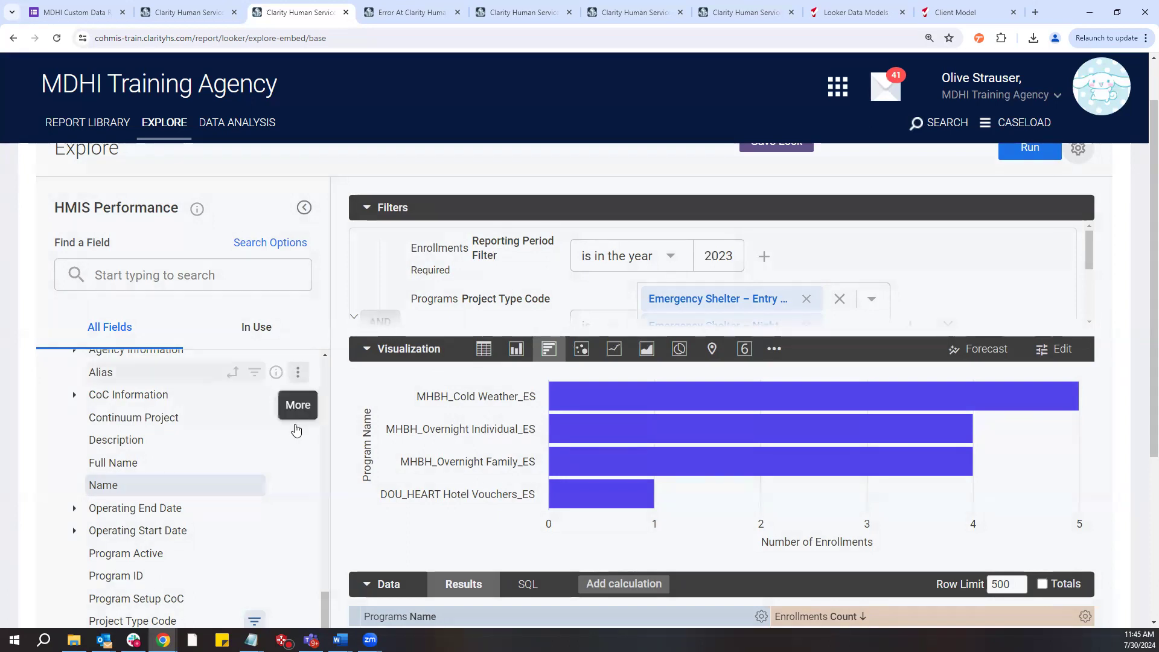
Collapse the Programs fields and expand the Enrollments fields to examine the available measures, including Count
scroll(350, 436, "down", 1)
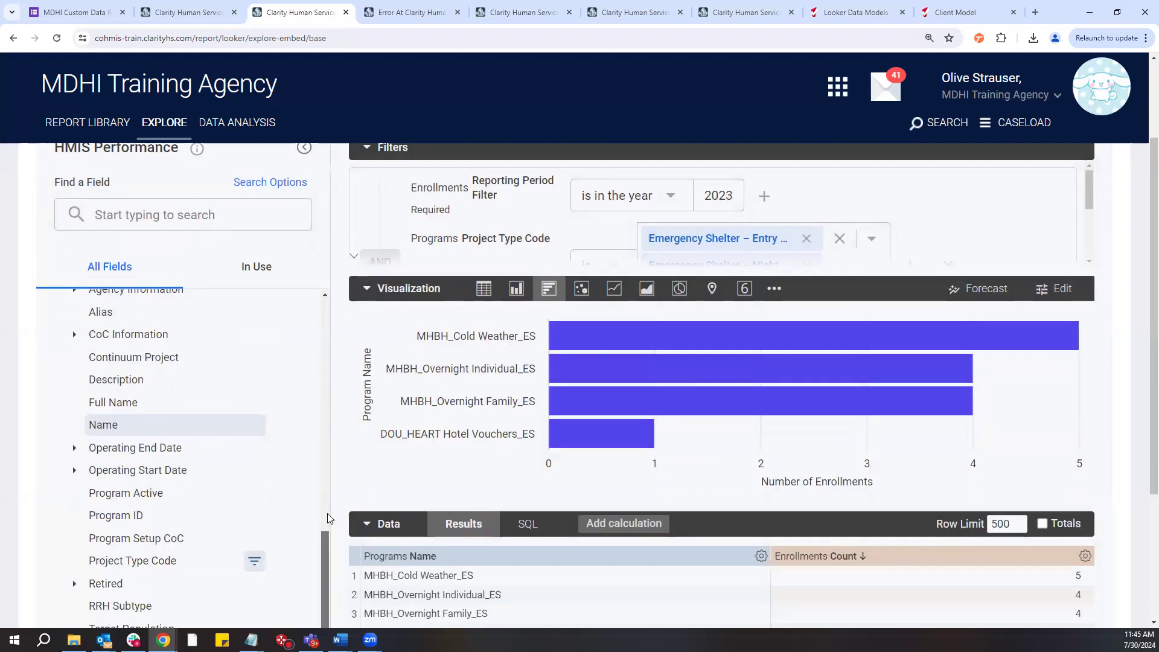
scroll(326, 543, "up", 2)
left_click(76, 417)
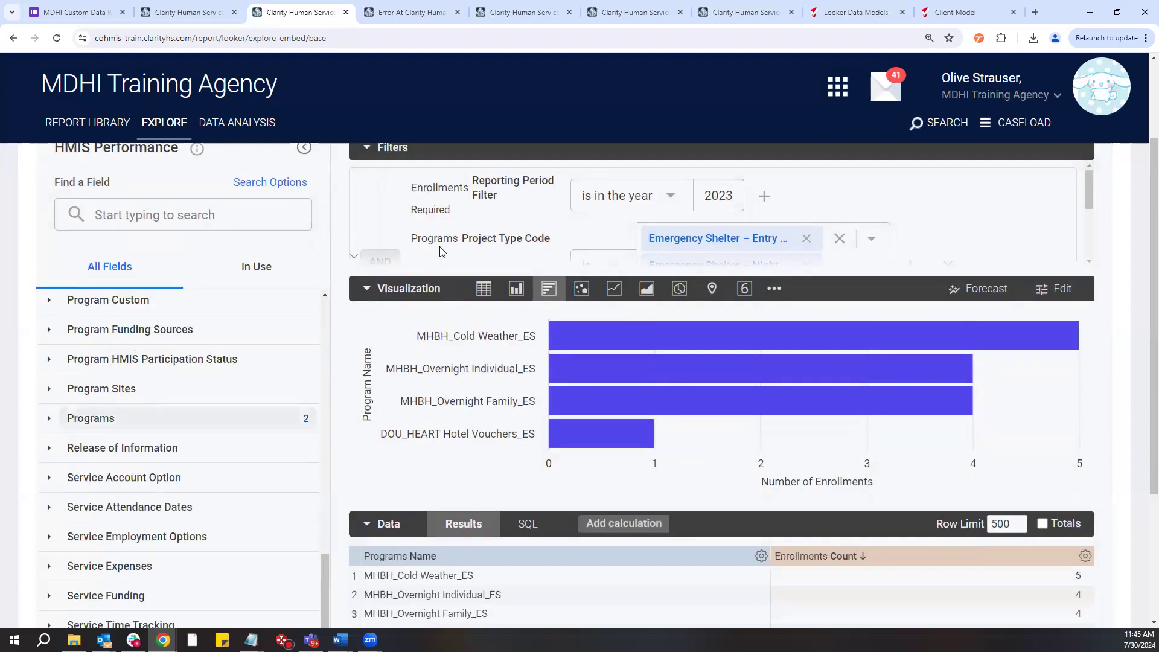
scroll(504, 200, "down", 1)
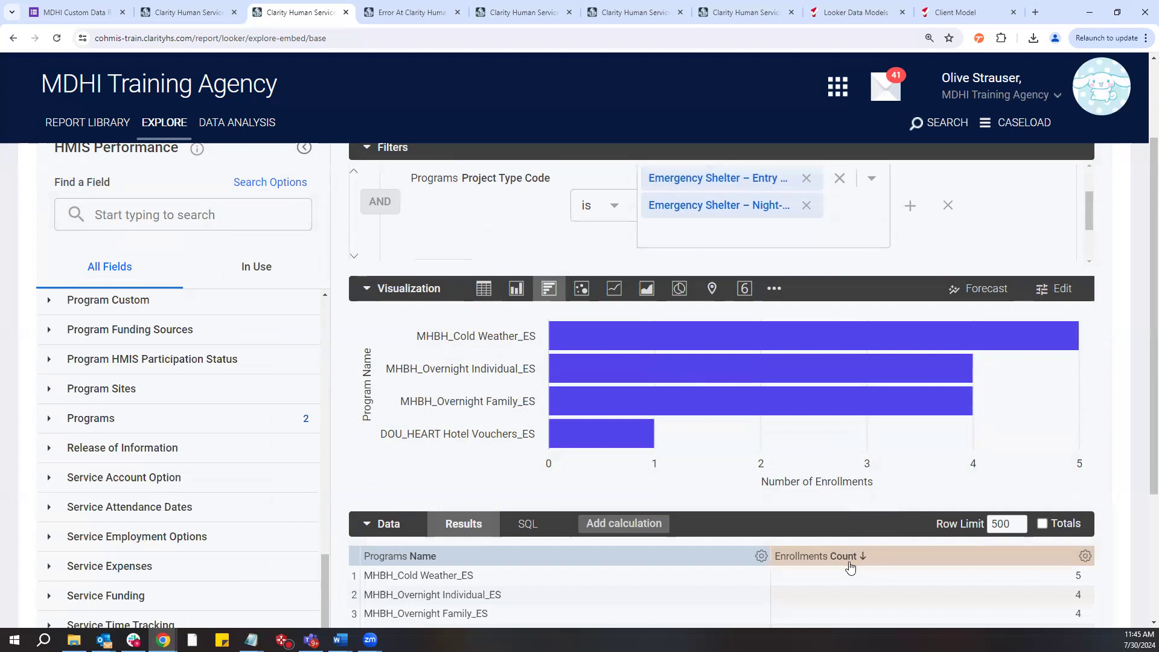
left_click_drag(324, 592, 329, 479)
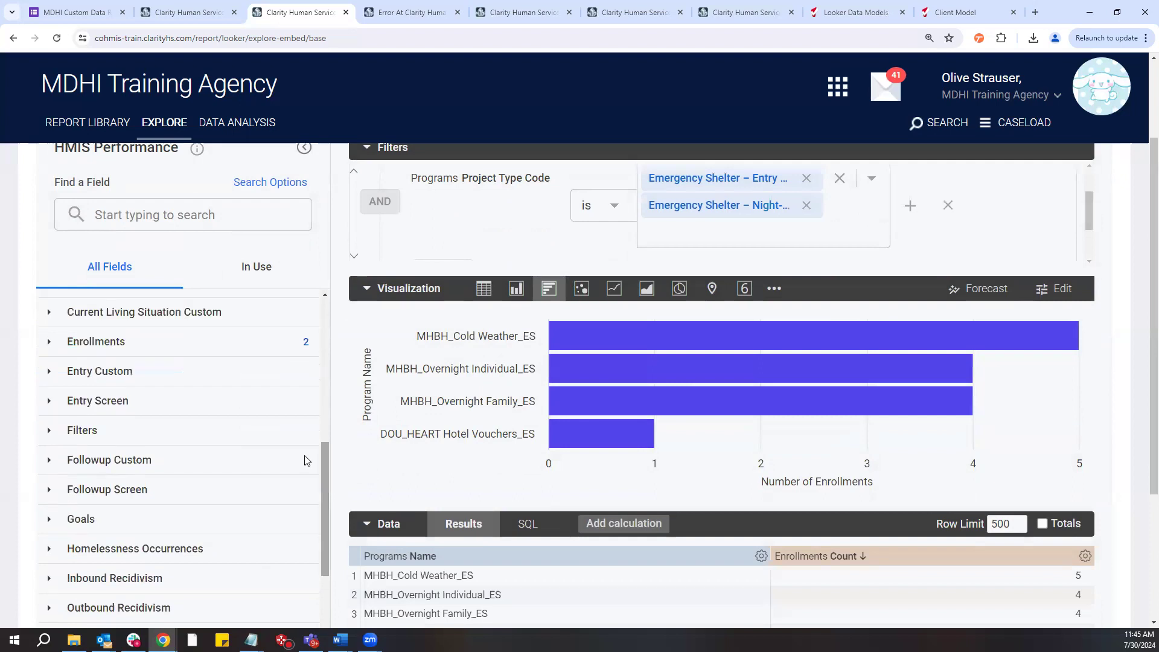
left_click(124, 342)
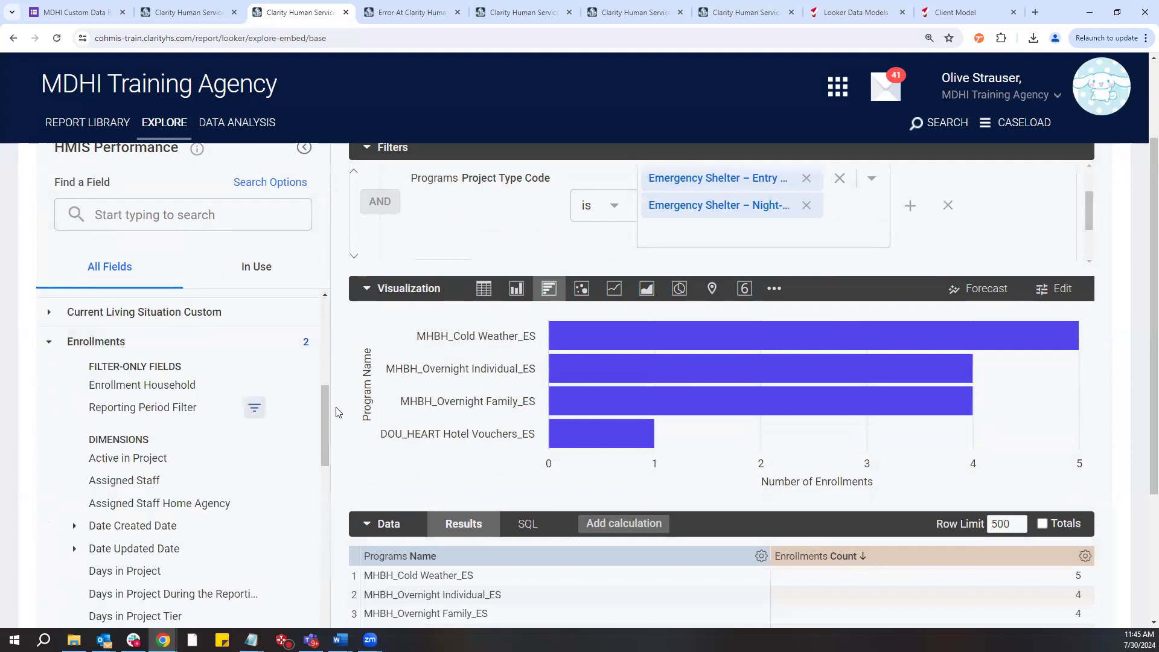
left_click_drag(324, 404, 327, 525)
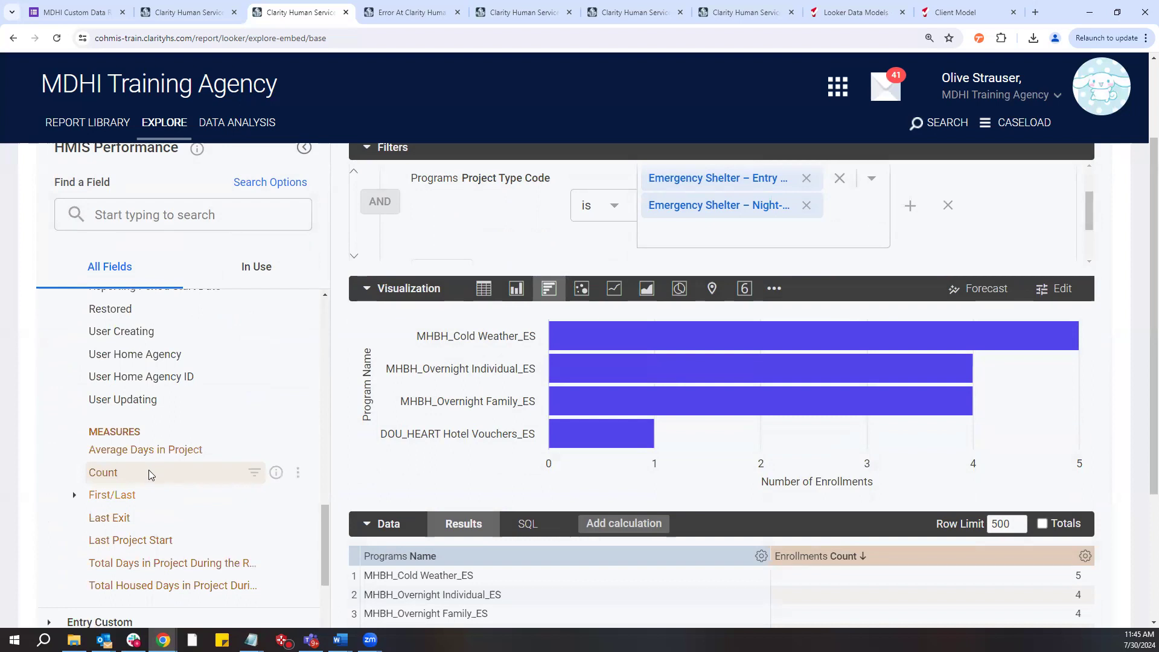
left_click_drag(327, 511, 325, 523)
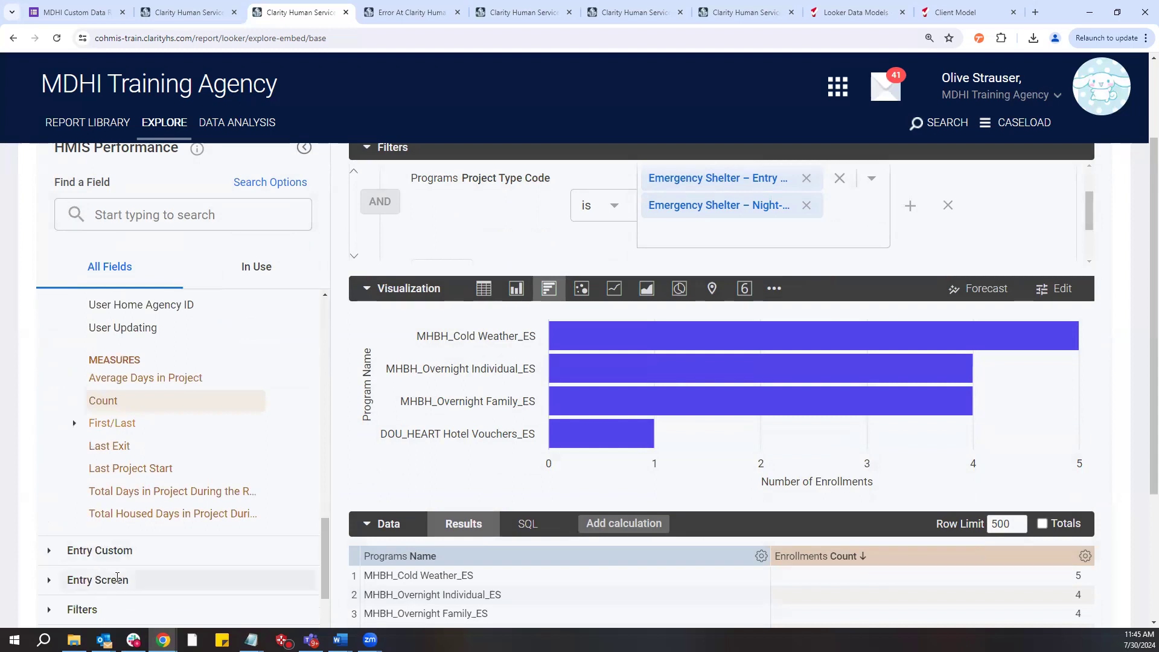
Expand the Entry Screen fields and examine their dimensions and measures
left_click(172, 580)
scroll(319, 456, "down", 2)
left_click_drag(325, 460, 341, 600)
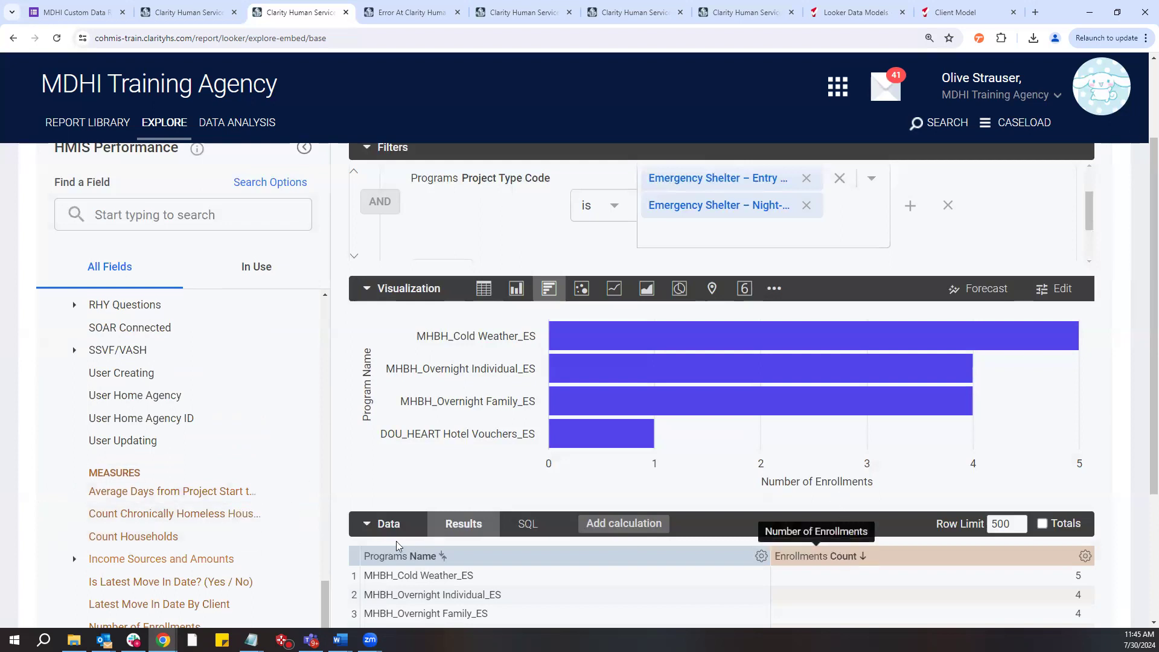
left_click_drag(326, 604, 330, 532)
Search the fields for "head of househol" and add the Entry Screen Head of Household (Yes / No) dimension as a filter
left_click(142, 211)
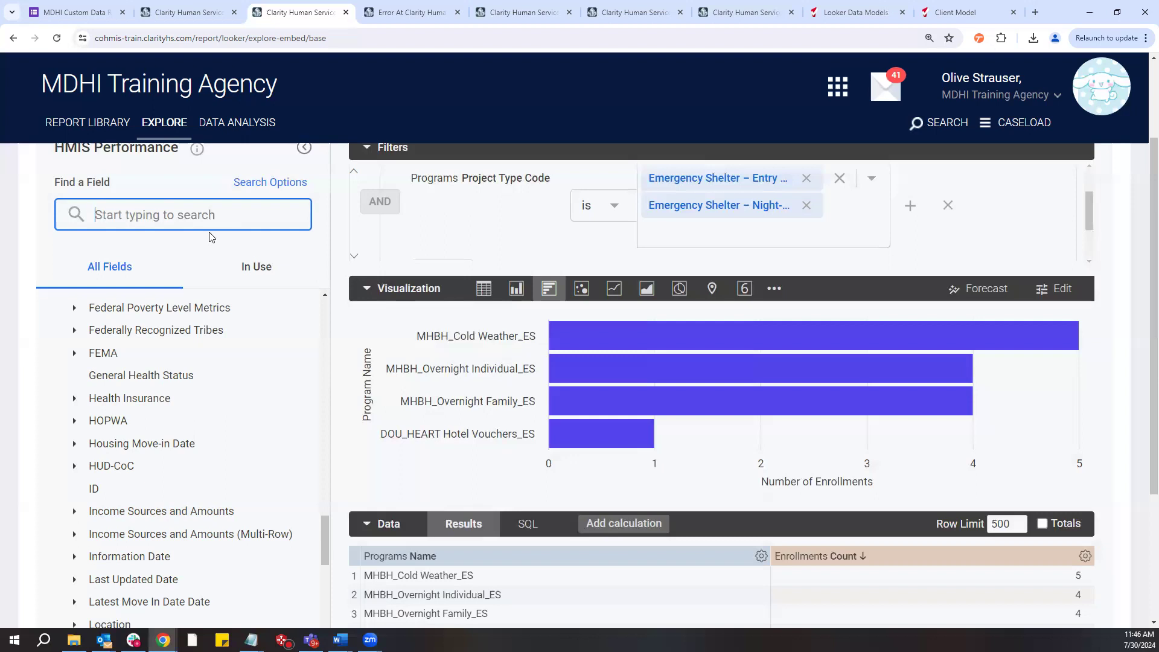
type("head of hous")
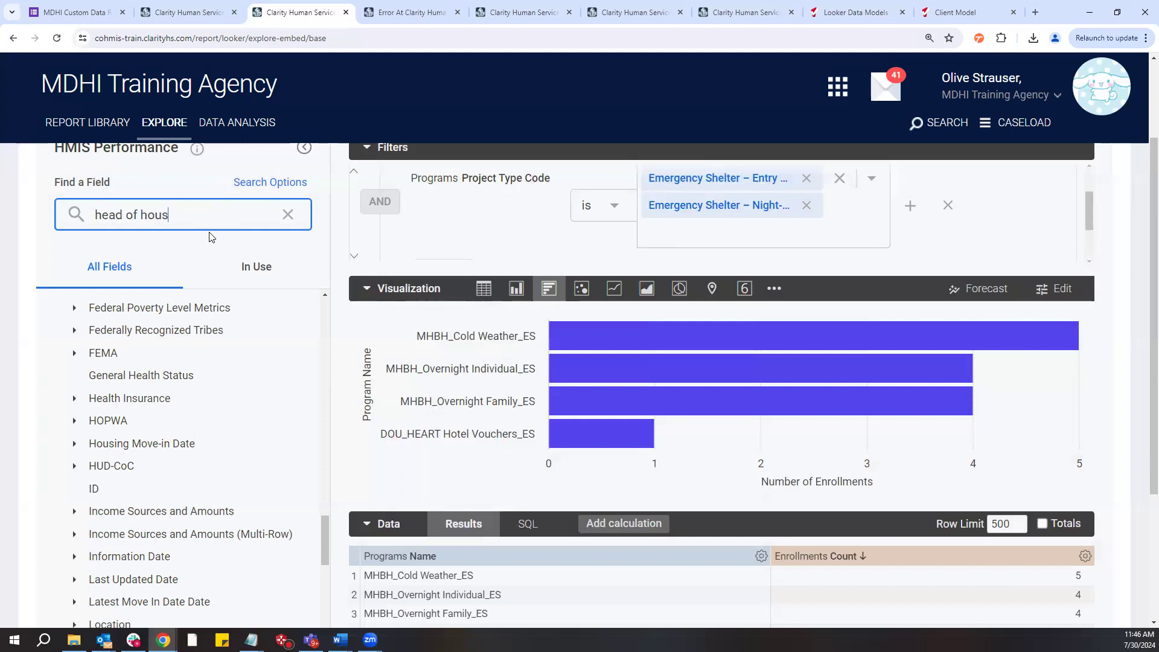
type("ehol")
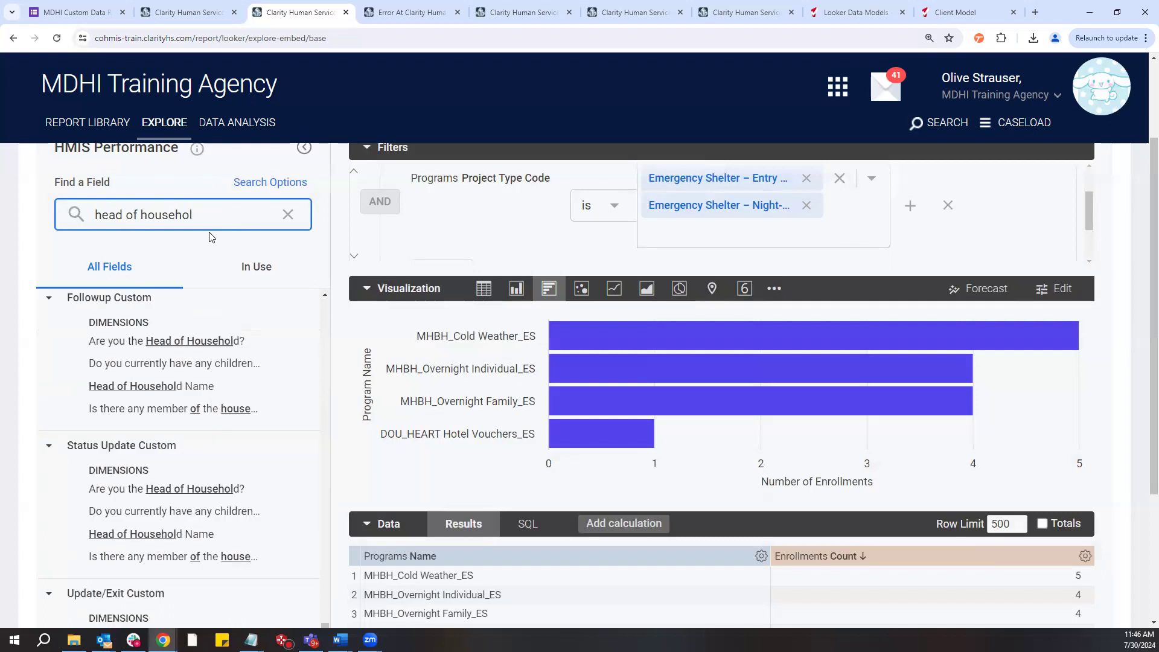
scroll(194, 375, "up", 5)
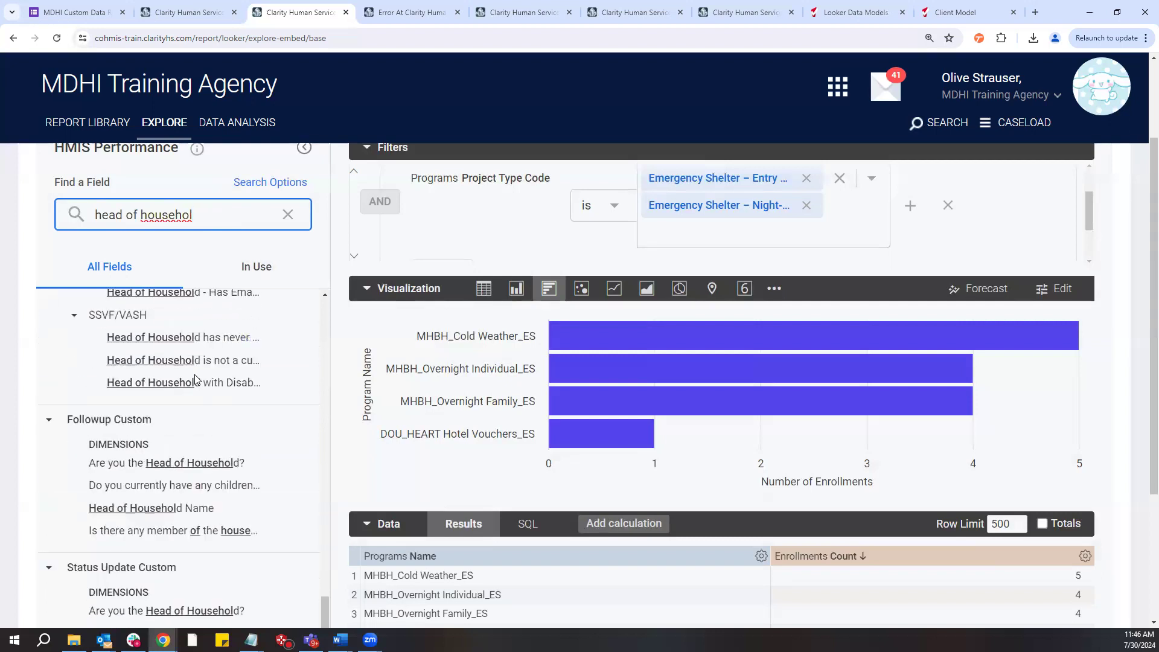
scroll(195, 379, "up", 4)
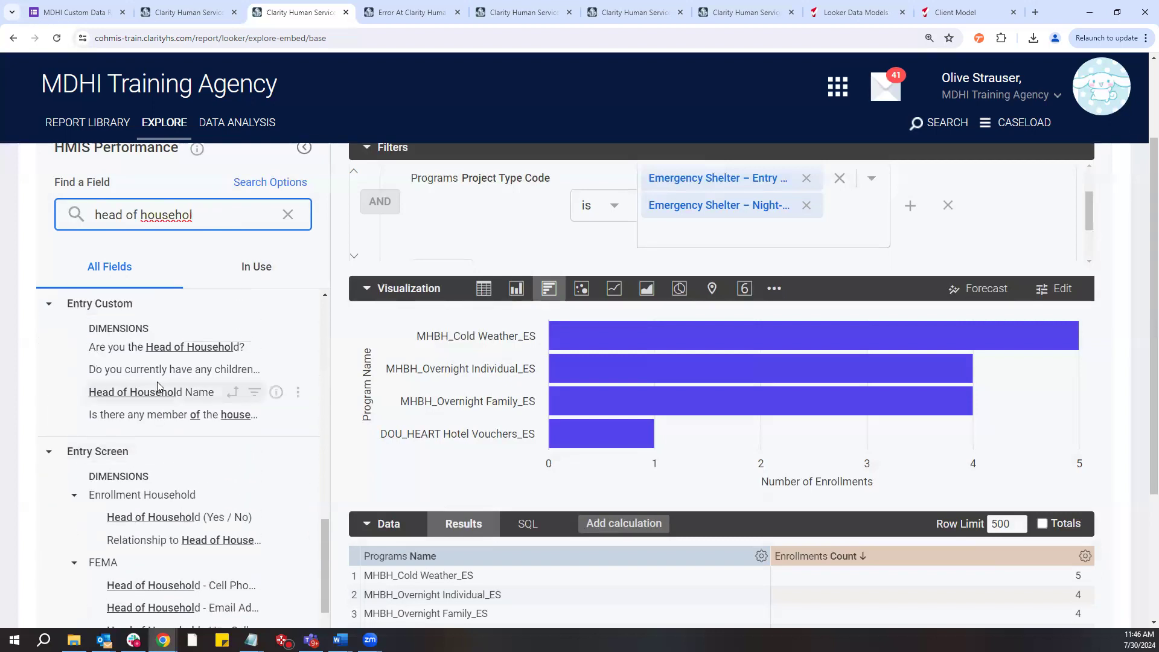
scroll(153, 384, "up", 1)
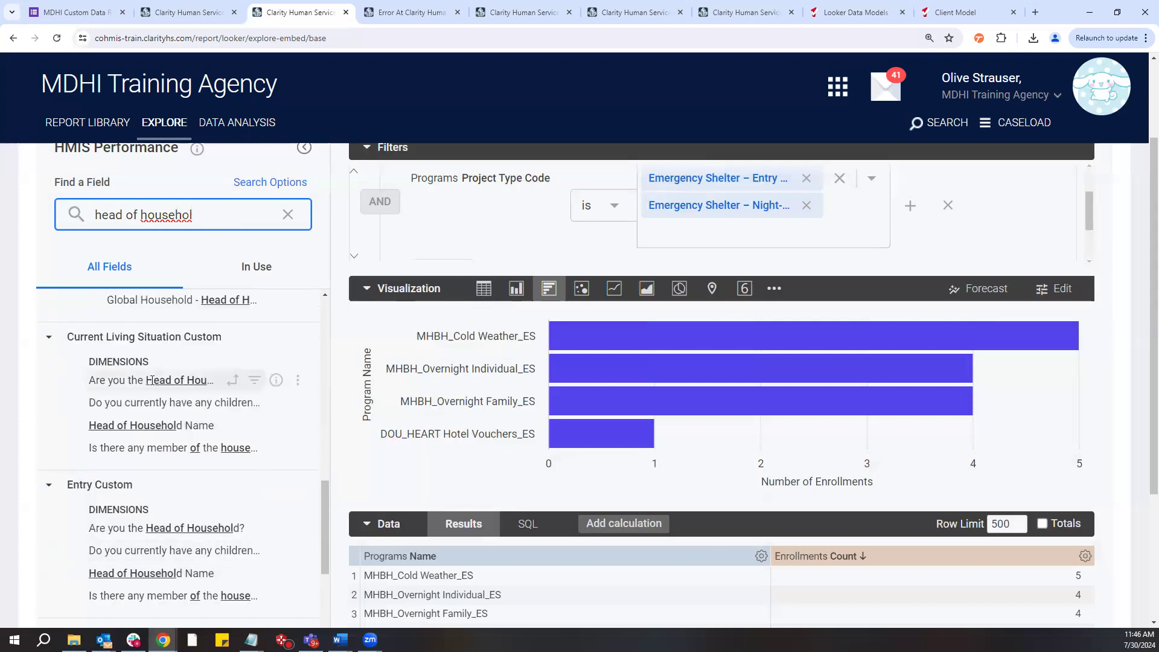
scroll(152, 380, "up", 1)
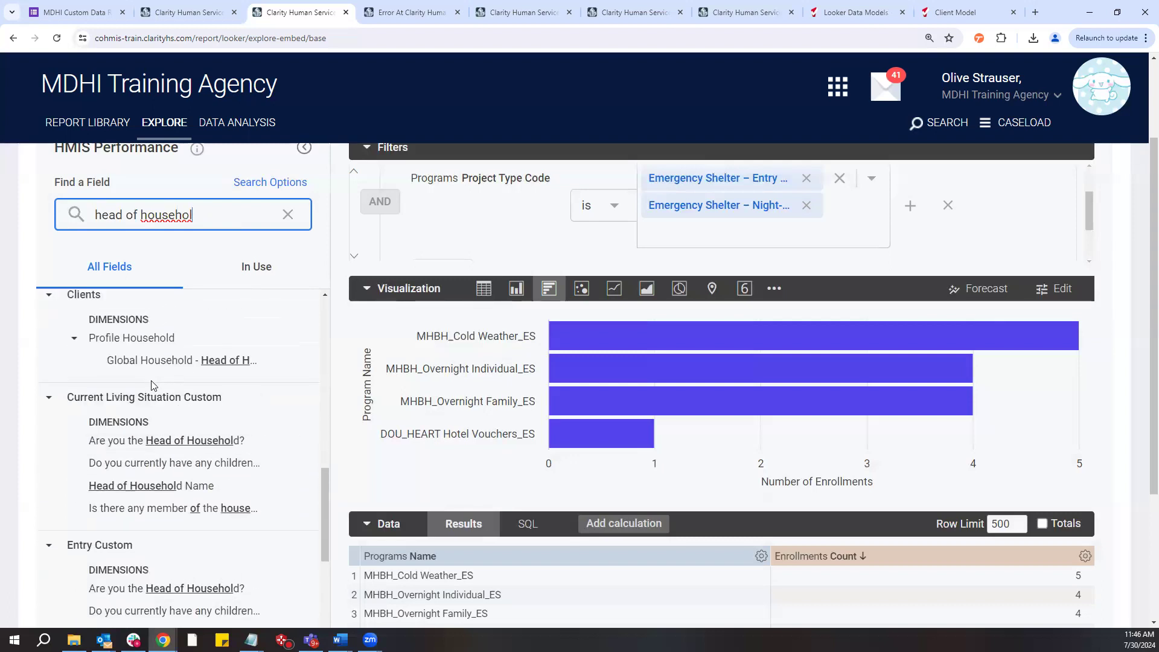
scroll(152, 392, "down", 3)
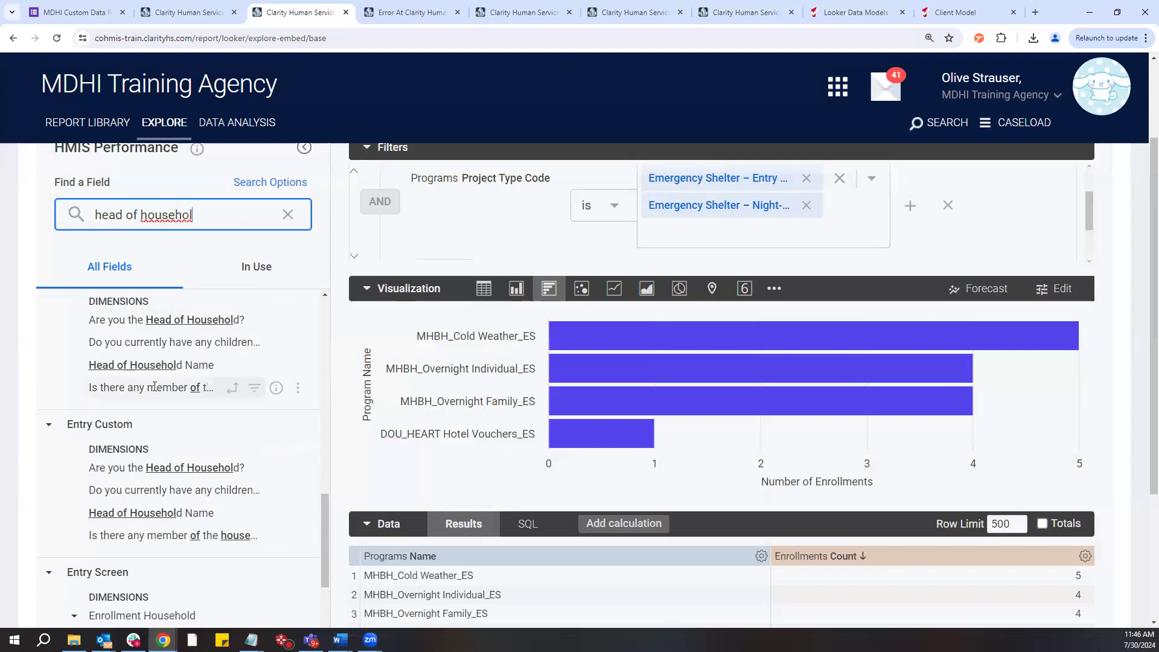
scroll(152, 398, "down", 2)
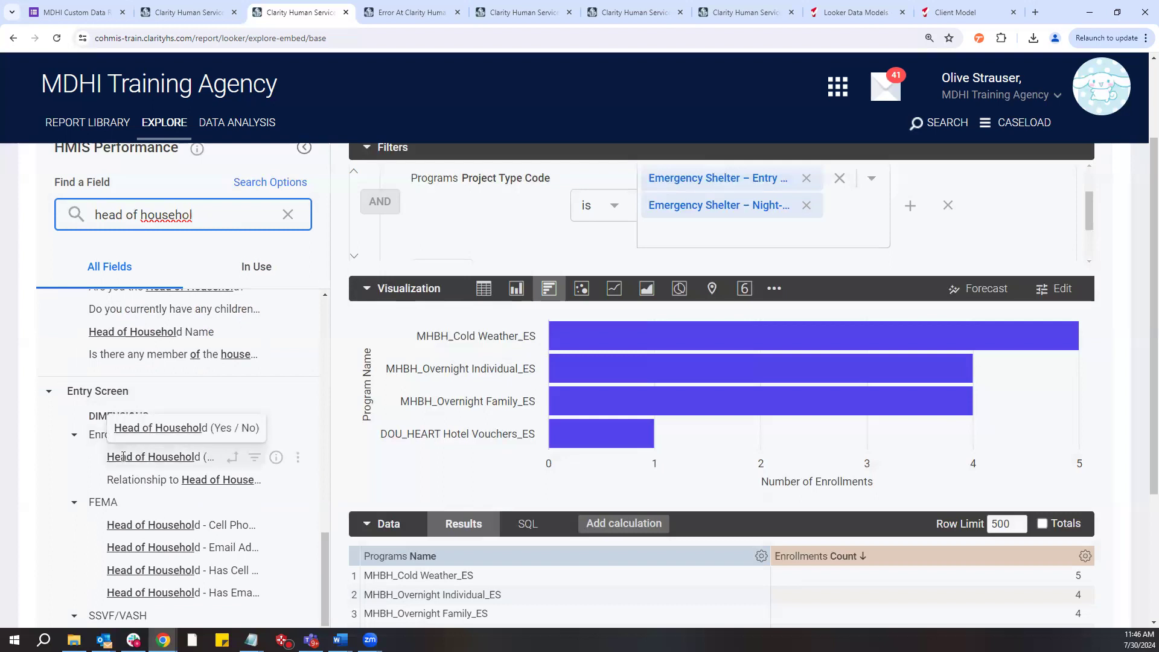
left_click(258, 463)
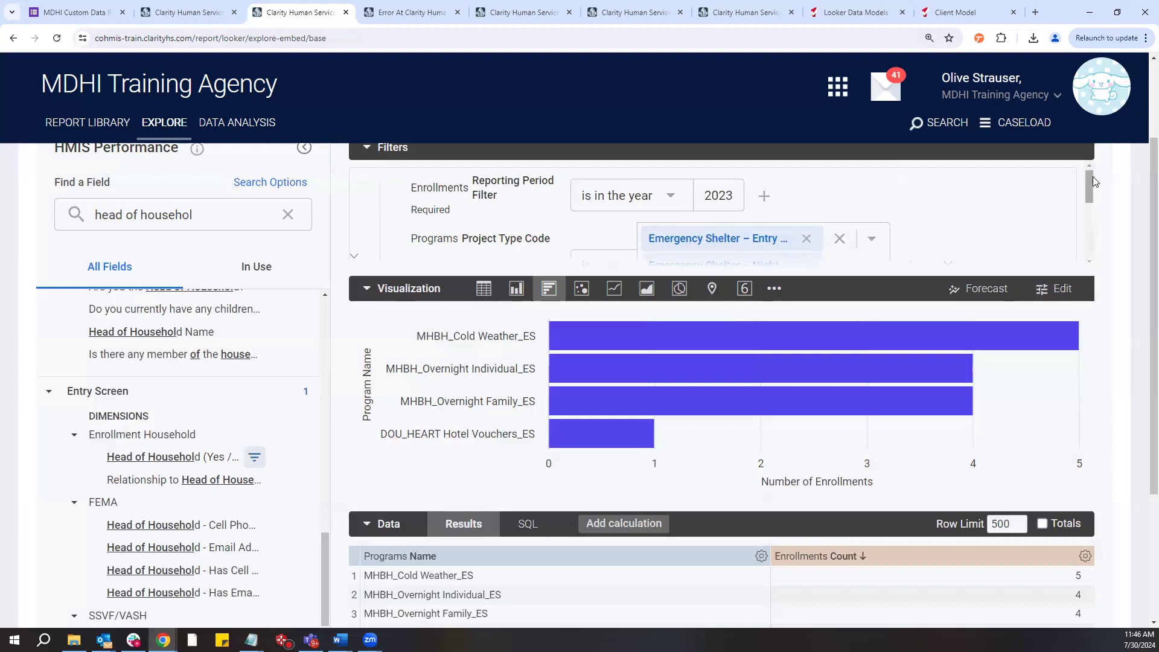
Collapse the visualization and check the Head of Household (Yes / No) filter alongside the reporting period and project type filters
left_click_drag(1092, 176, 1084, 249)
scroll(988, 231, "up", 1)
left_click_drag(1151, 453, 1145, 428)
left_click(367, 329)
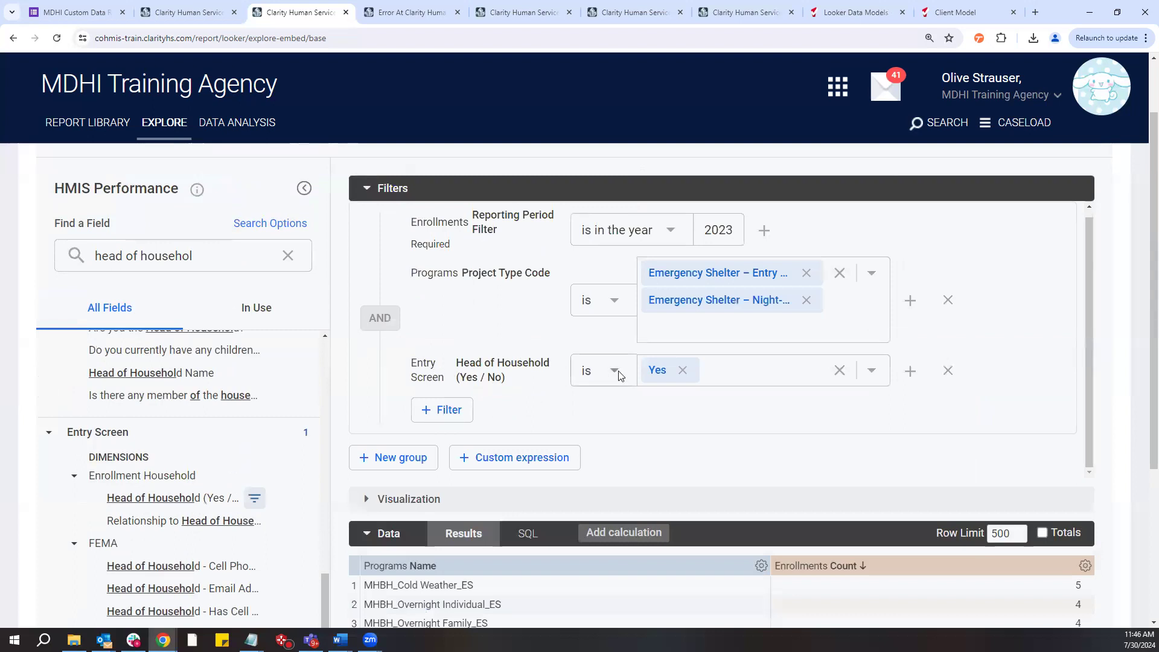
scroll(731, 433, "up", 1)
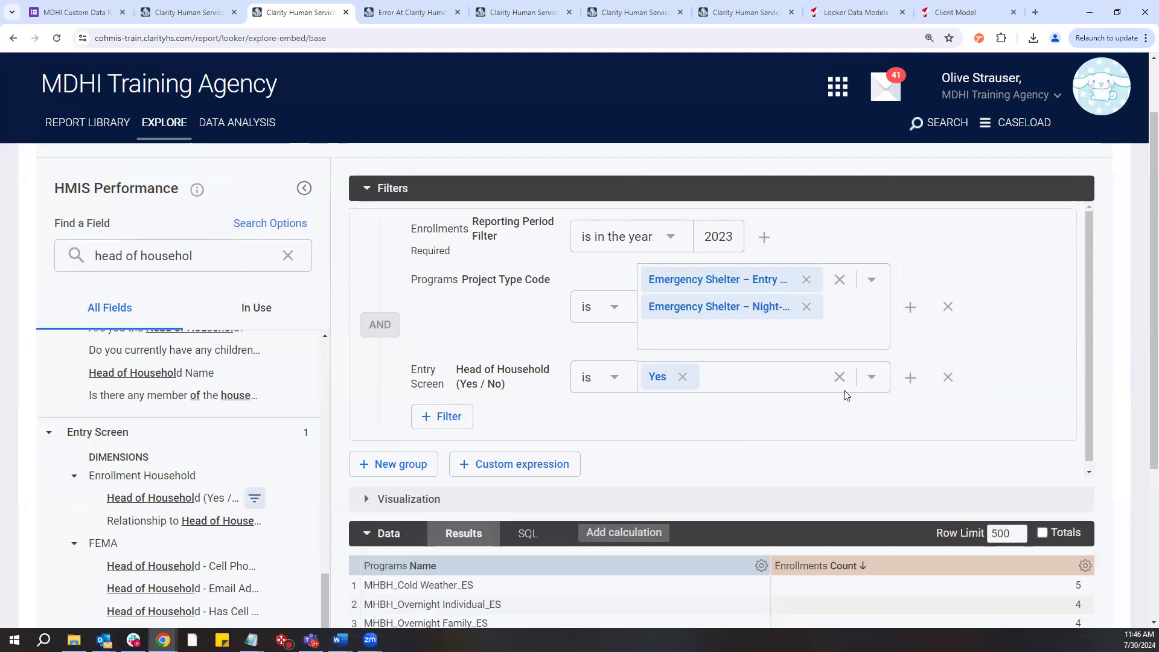
scroll(1022, 284, "up", 2)
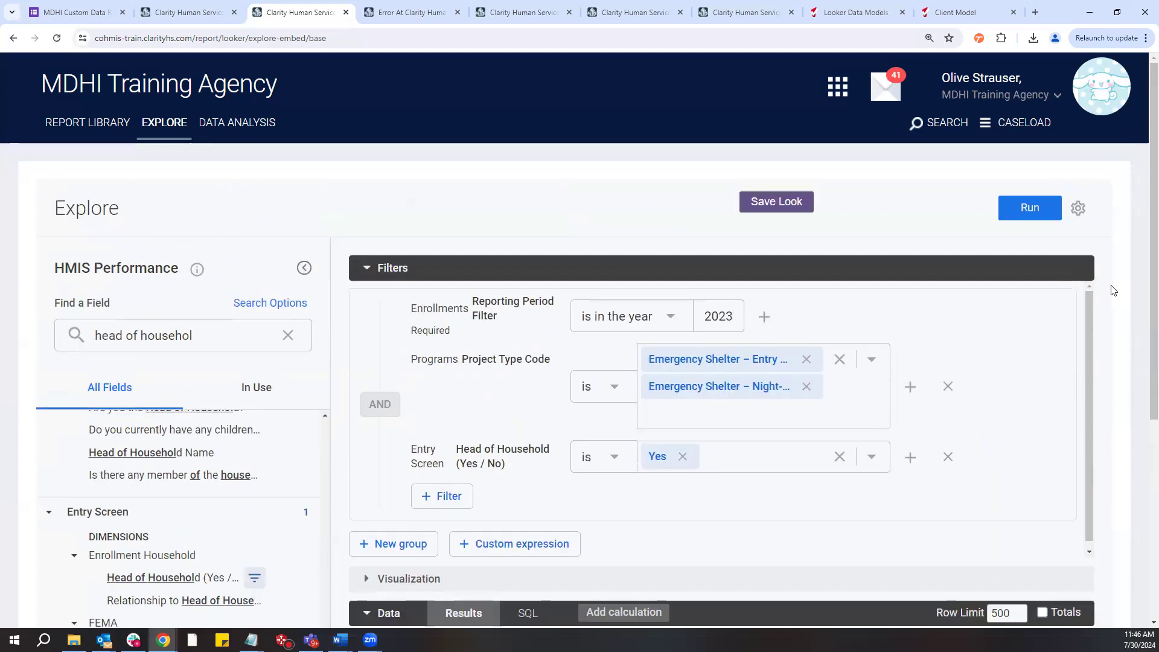
Run the query with the Head of Household filter, check the program results and expand the visualization again
left_click(1017, 212)
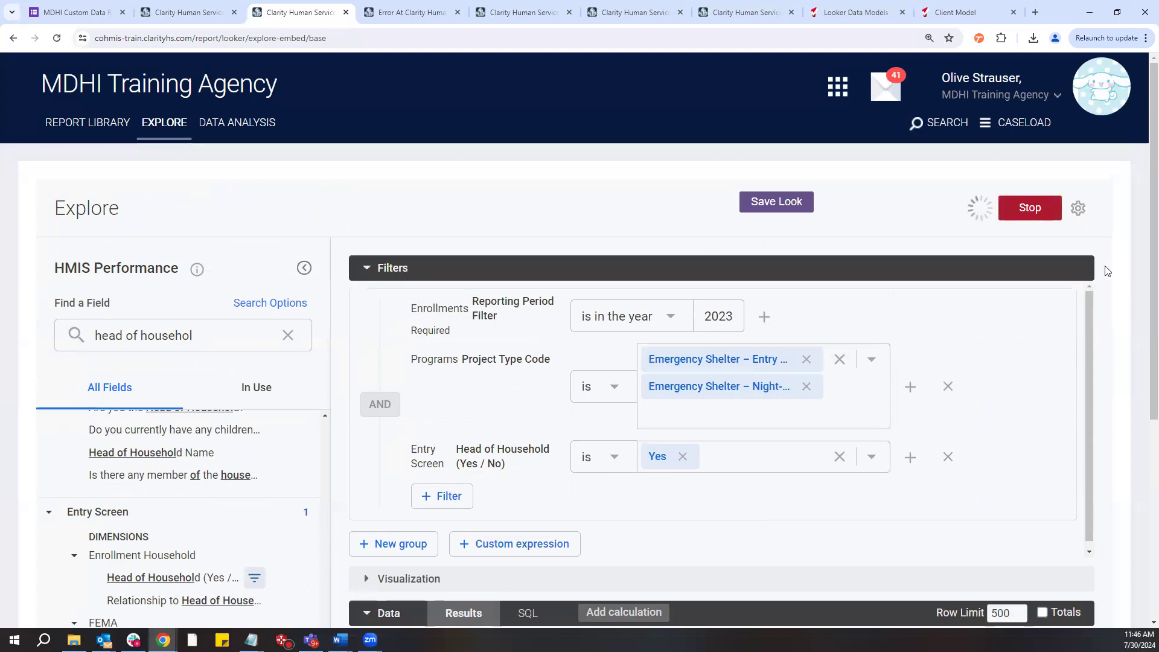
scroll(1111, 270, "down", 1)
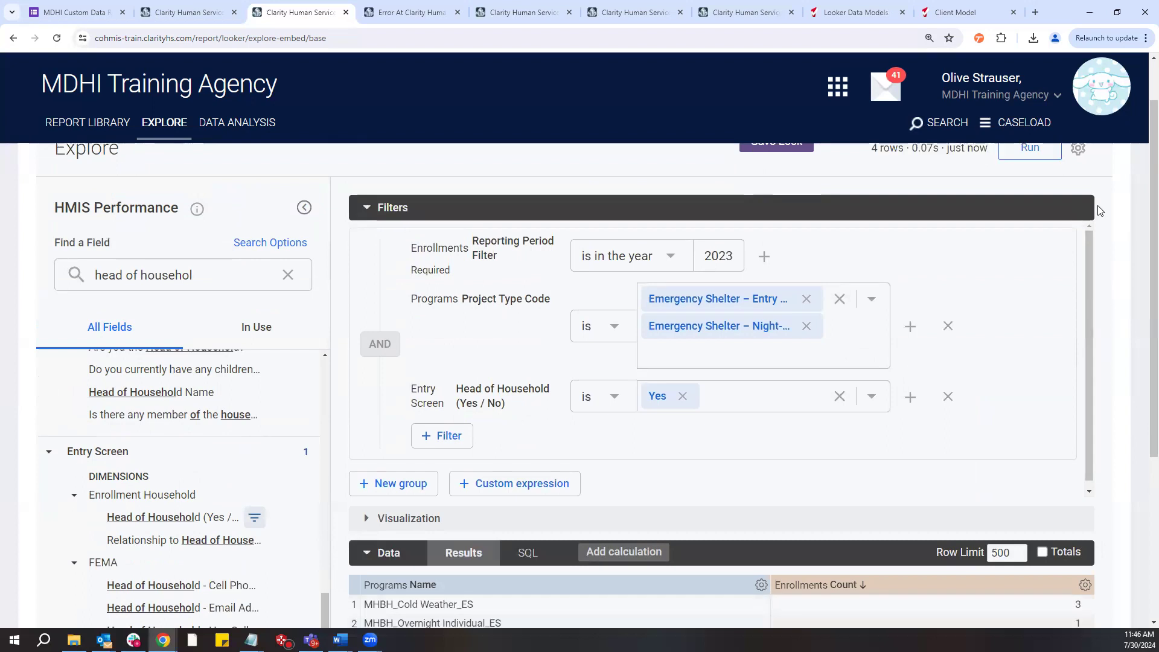
scroll(1100, 214, "down", 2)
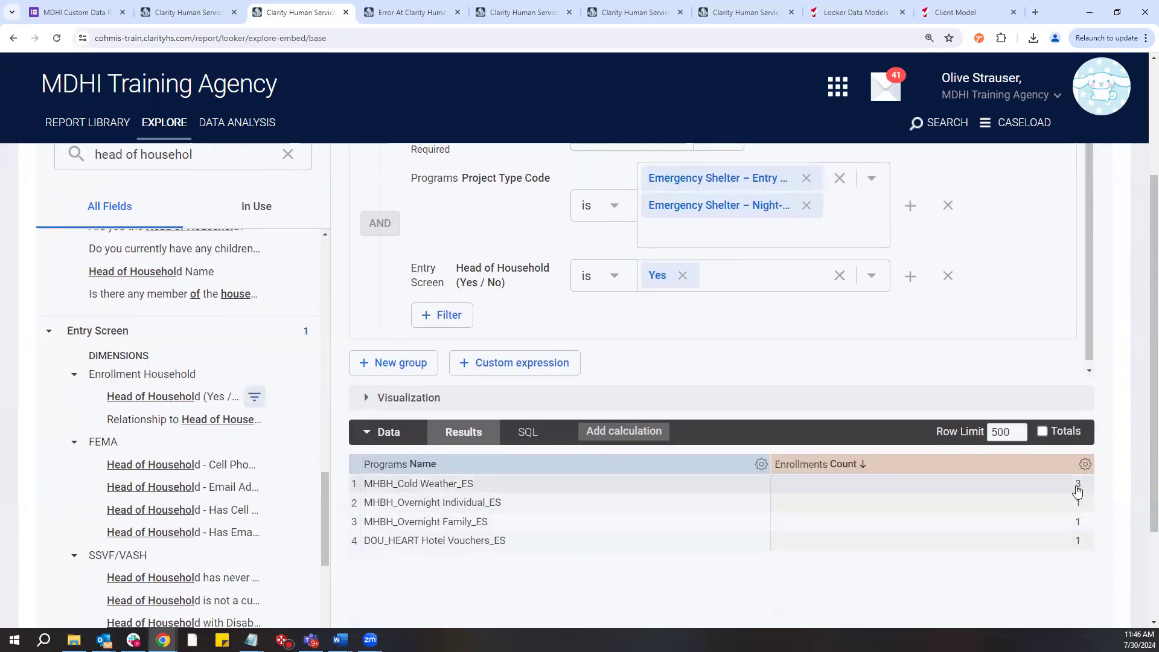
left_click(360, 397)
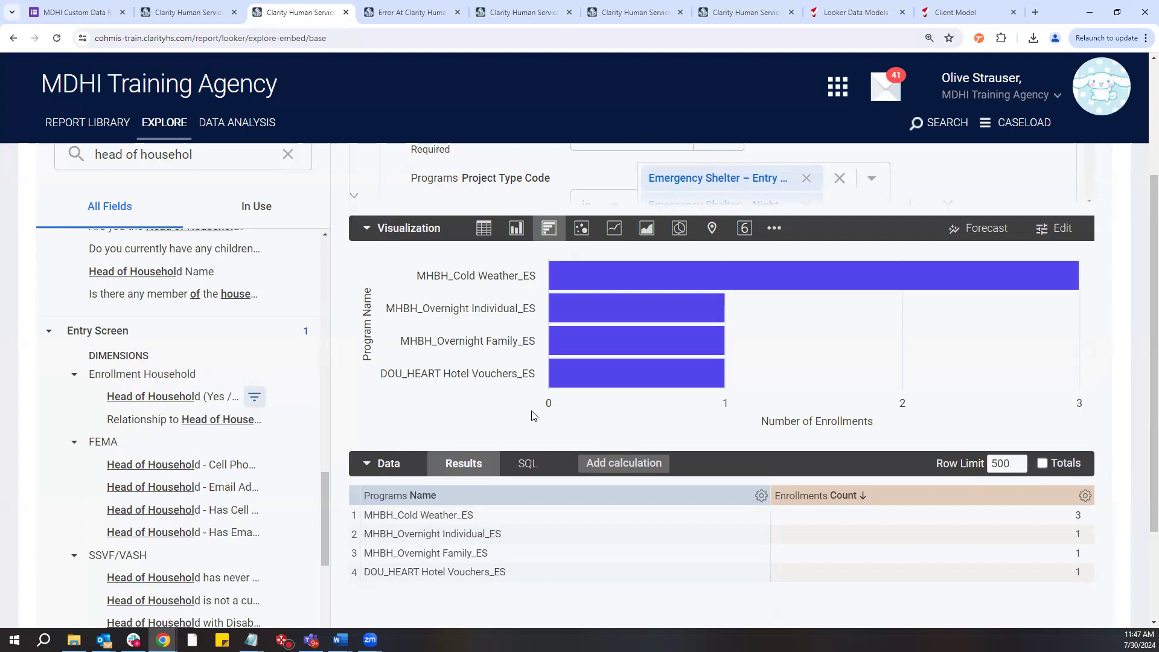
Save the query as a new Look named "Households Served 2023 ES"
scroll(534, 415, "up", 2)
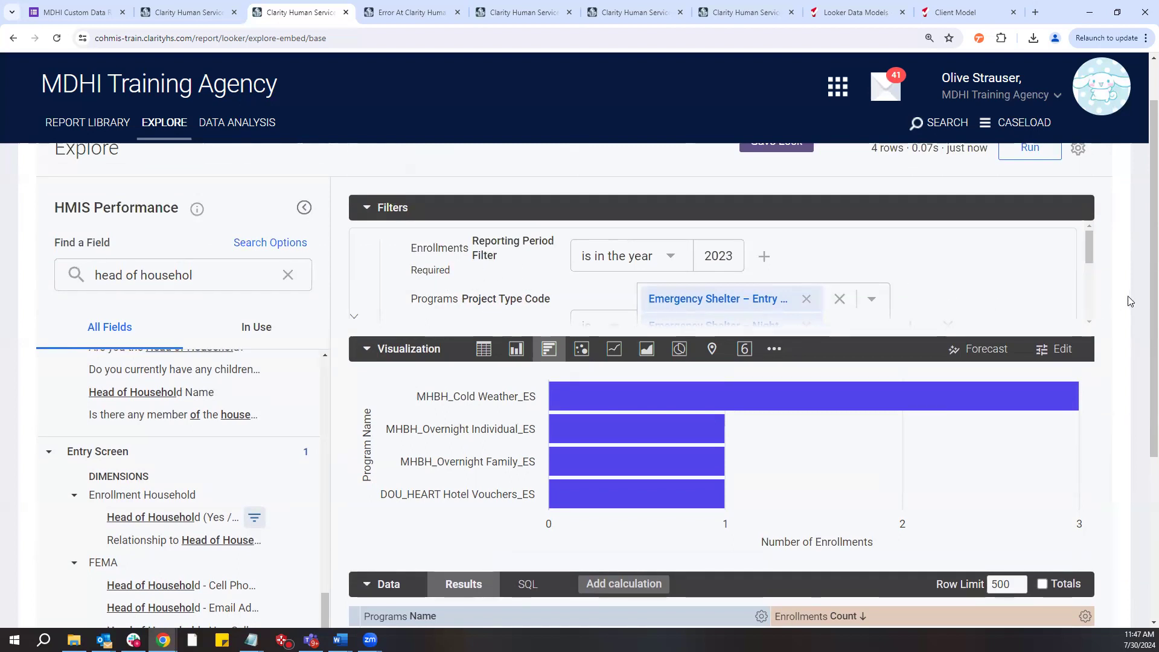
scroll(1130, 301, "up", 1)
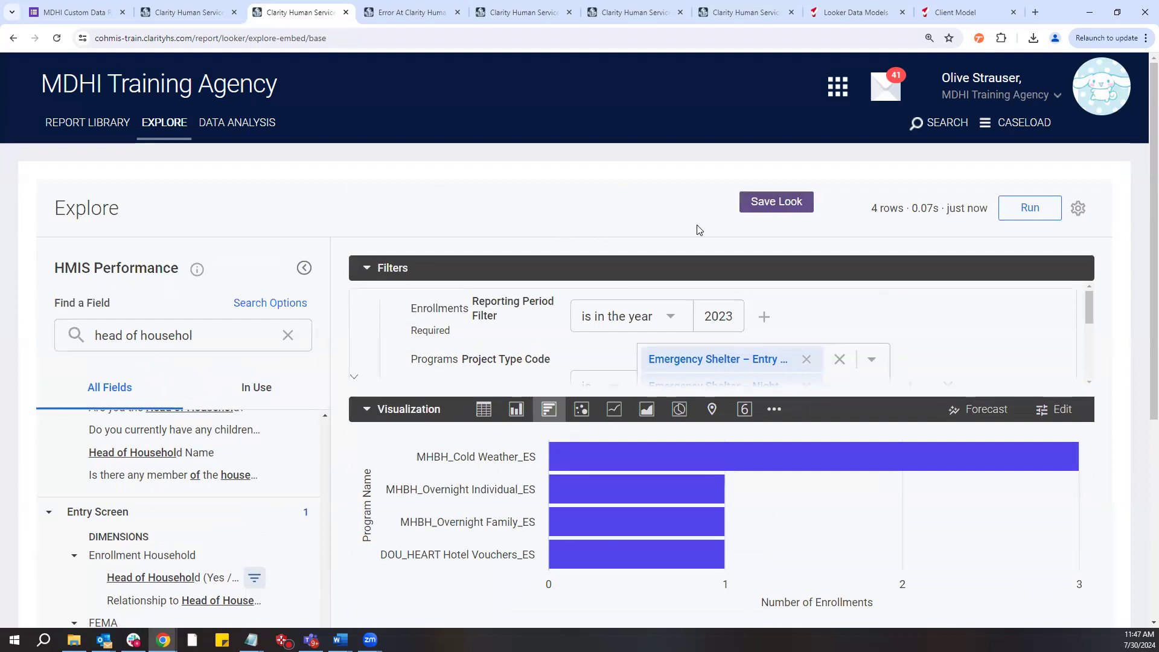
left_click(764, 208)
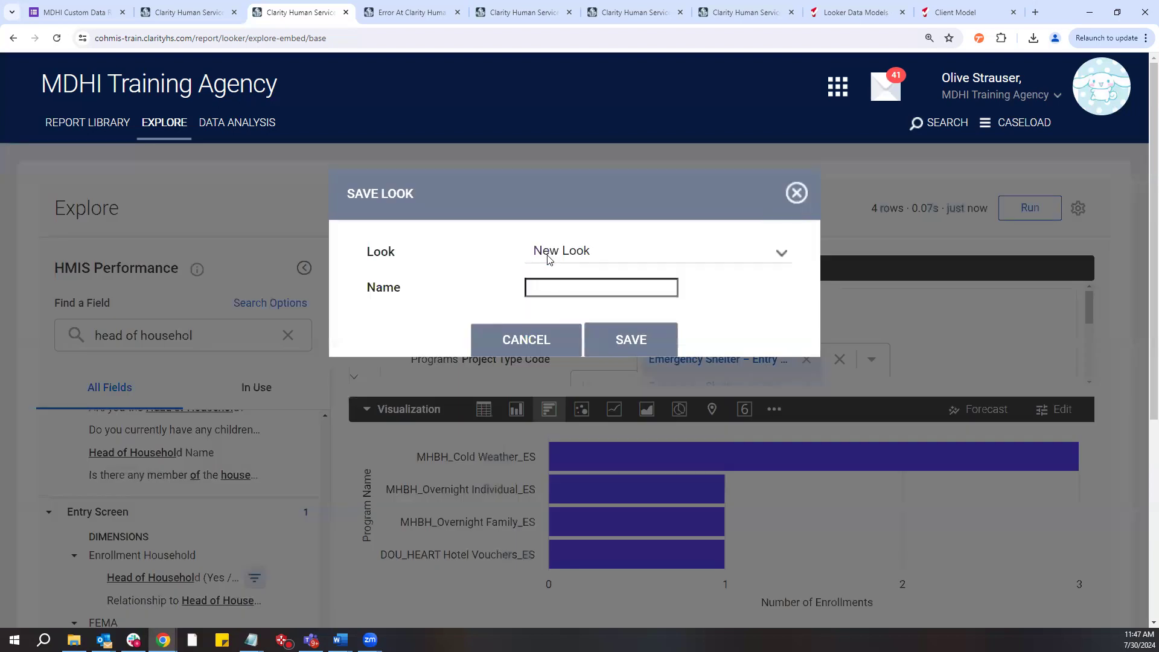
left_click(559, 288)
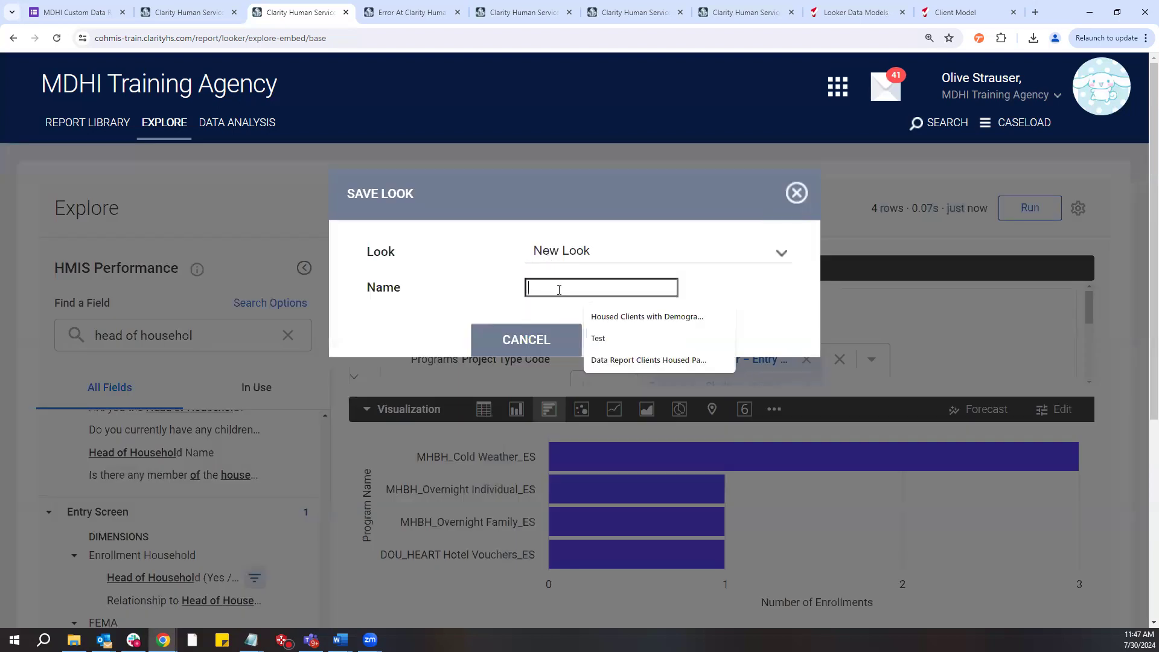
type("Households Served 2023 ES")
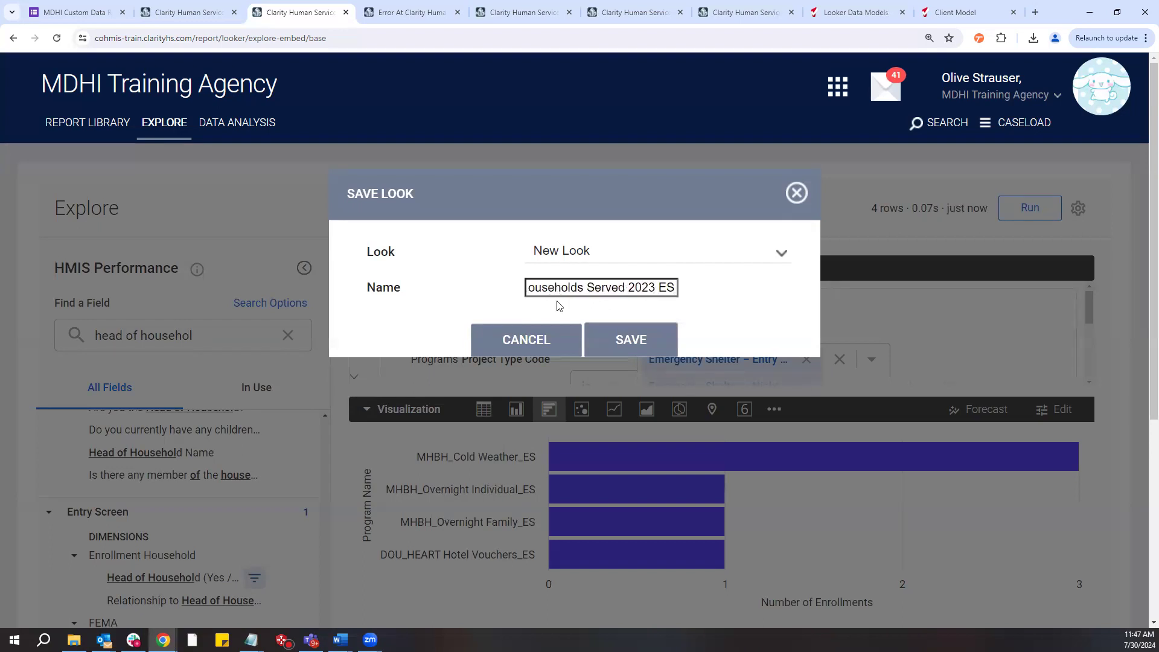
left_click(628, 336)
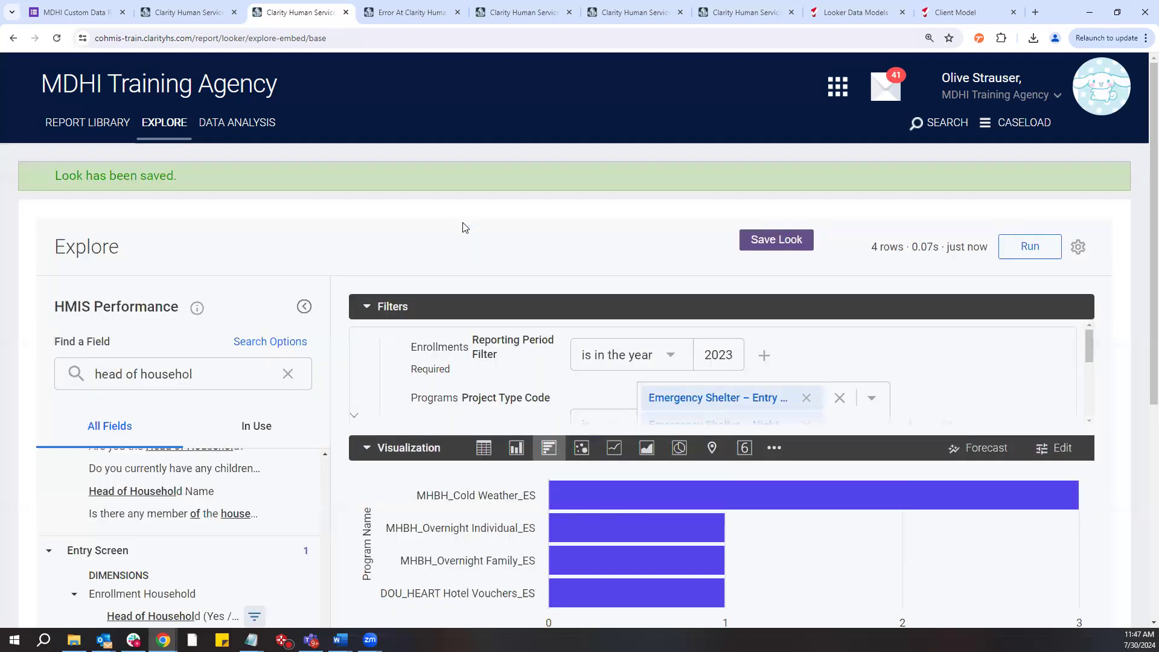
Go to the Data Analysis reports and expand the MDHI Training Agency Reports group
left_click(838, 86)
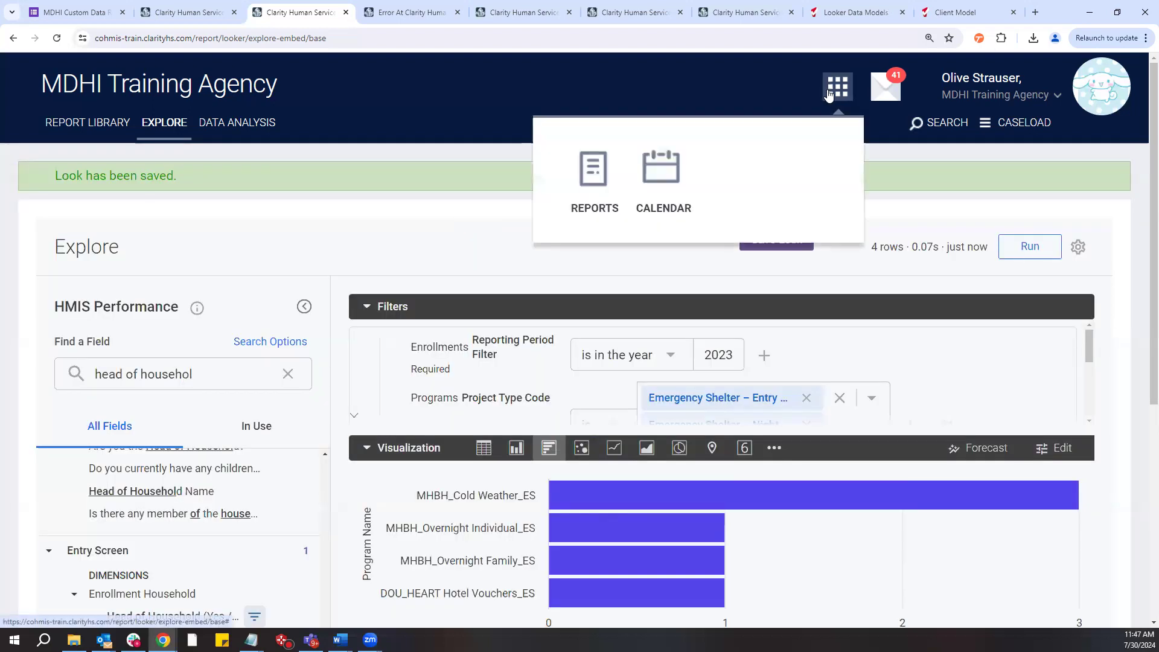
left_click(604, 168)
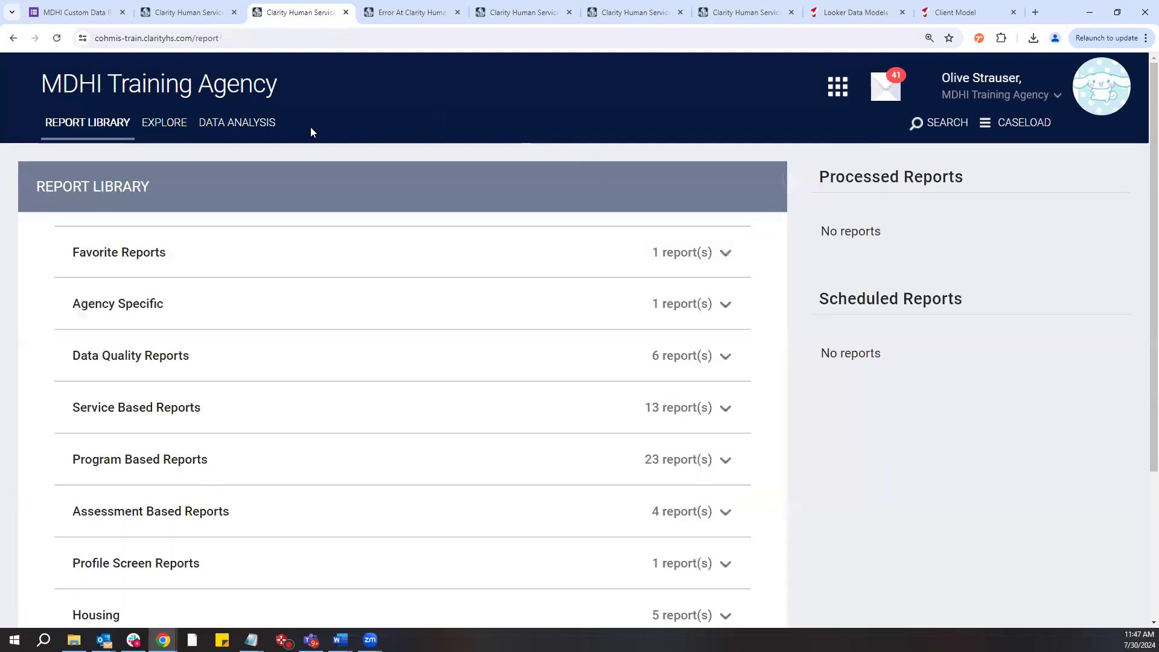
left_click(243, 125)
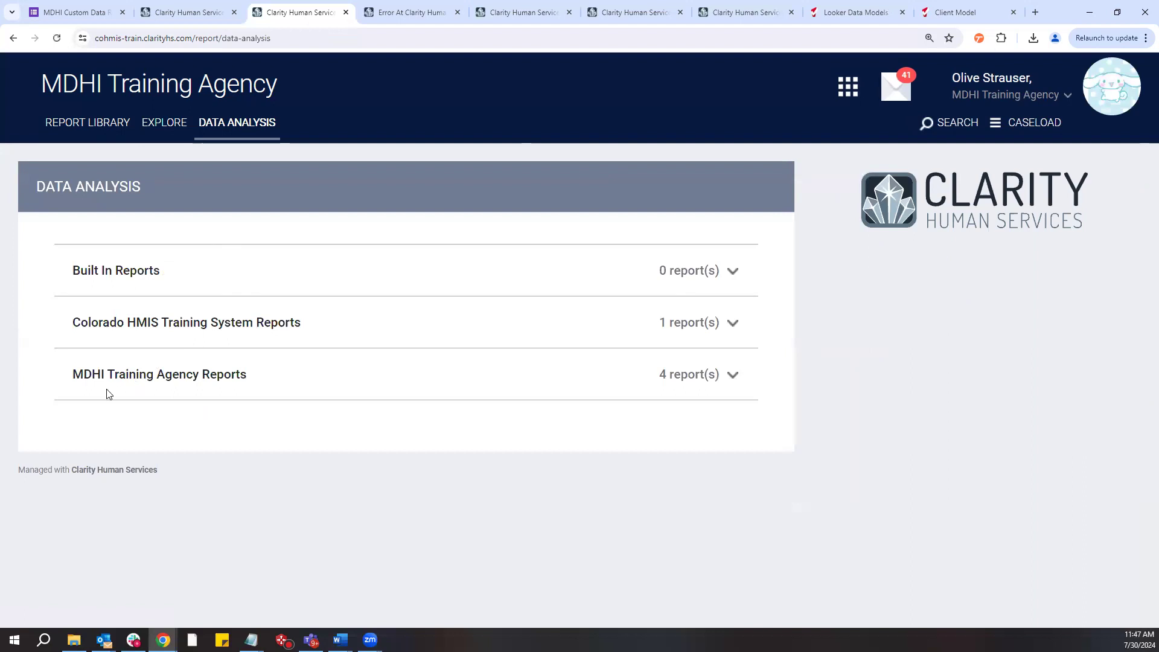
left_click_drag(62, 386, 284, 393)
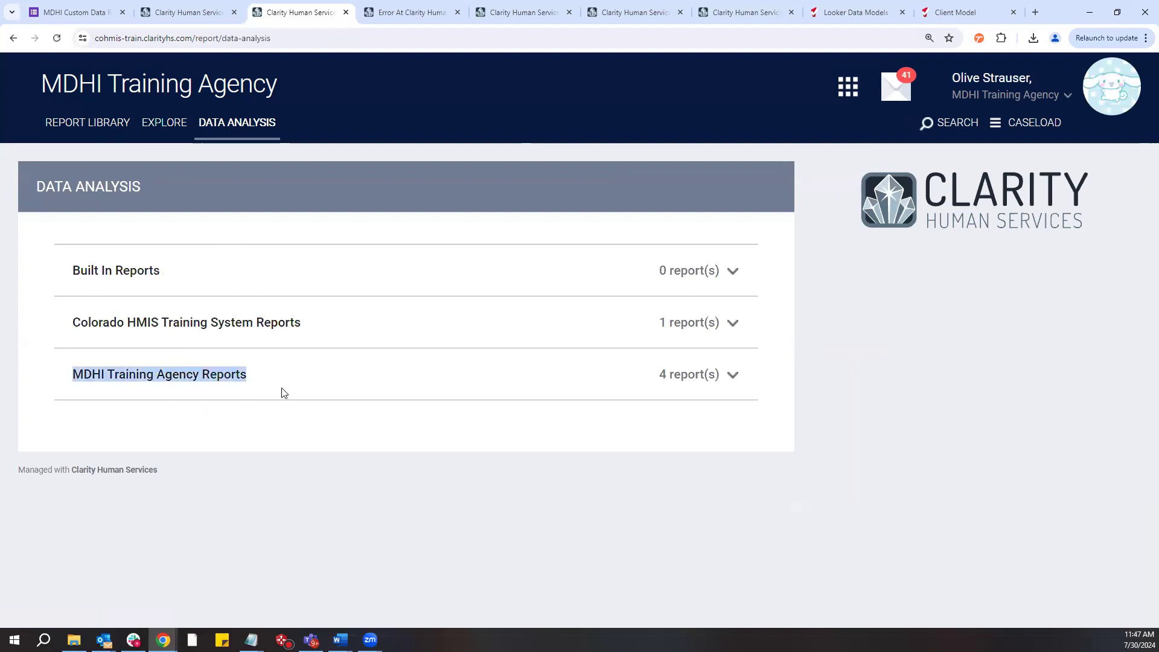
left_click(247, 374)
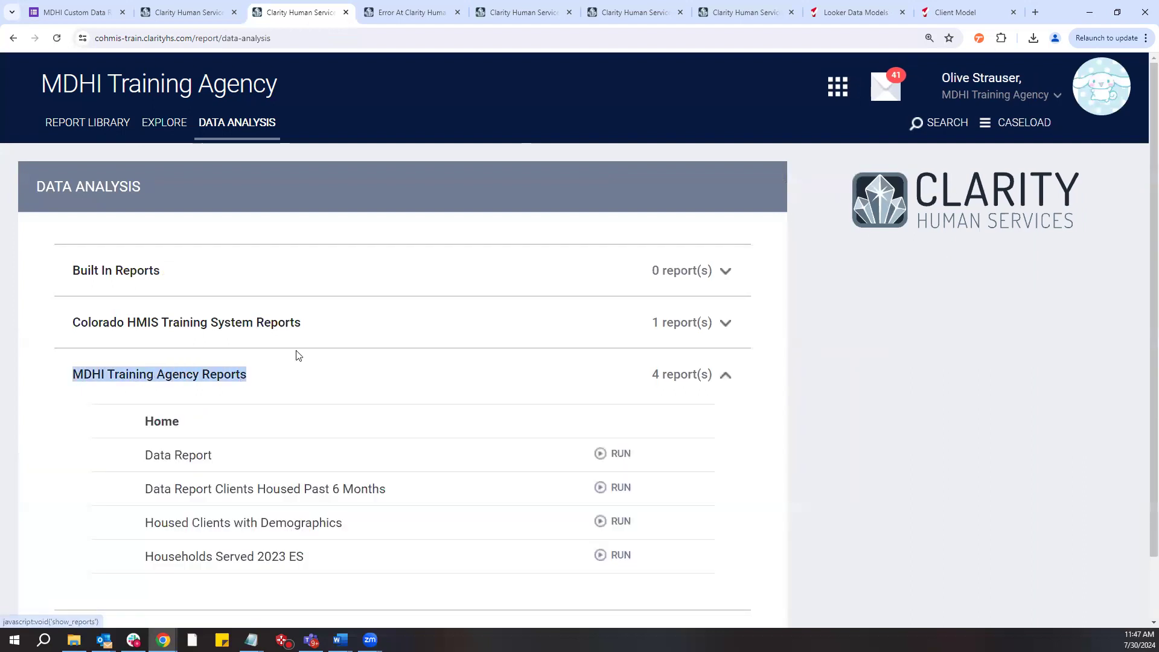
Find the saved Households Served 2023 ES report and run it
scroll(295, 355, "down", 1)
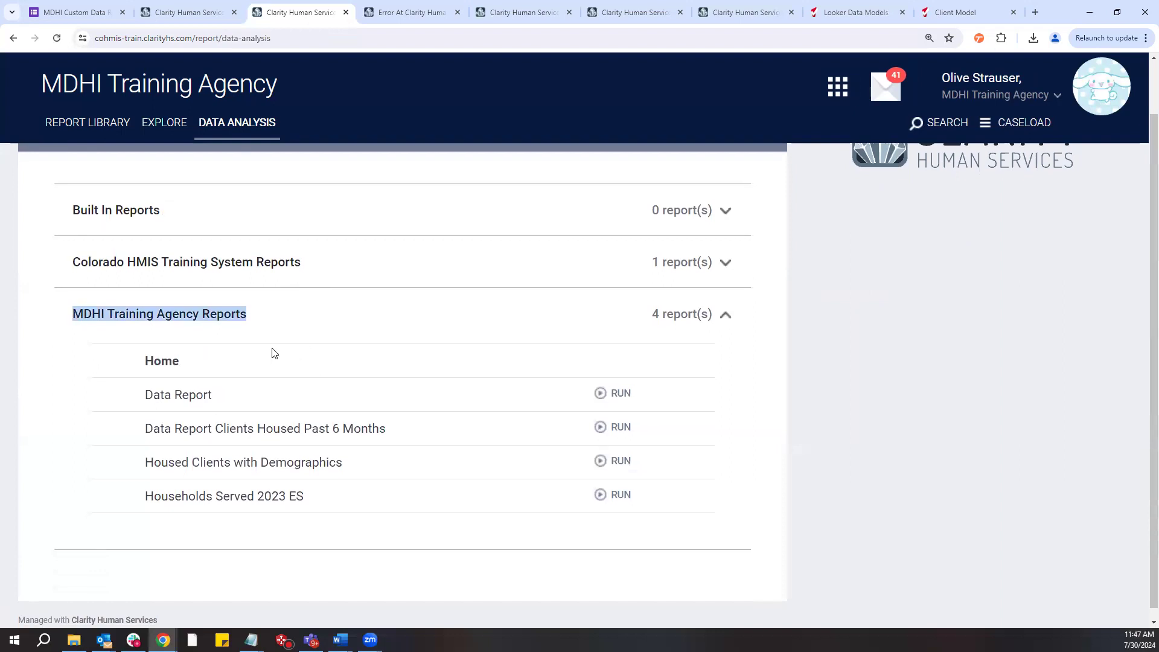
left_click_drag(147, 502, 310, 504)
left_click(601, 494)
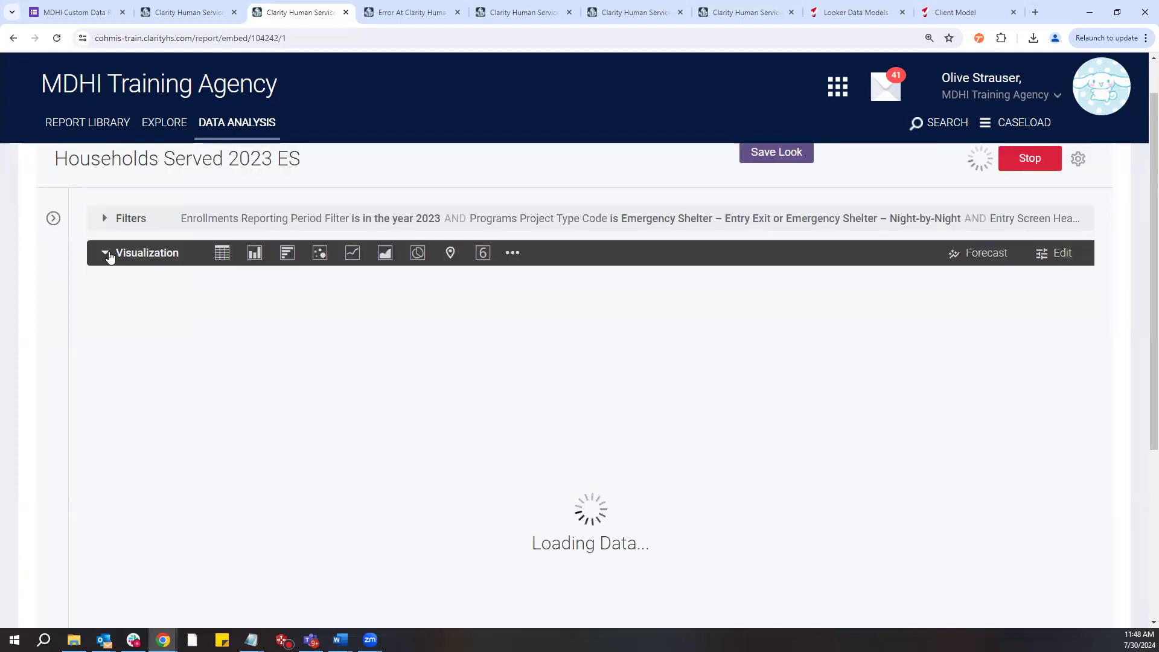
Collapse and reopen the saved report's visualization, and expand its filters to review the reporting period, project type and head-of-household conditions
left_click(107, 254)
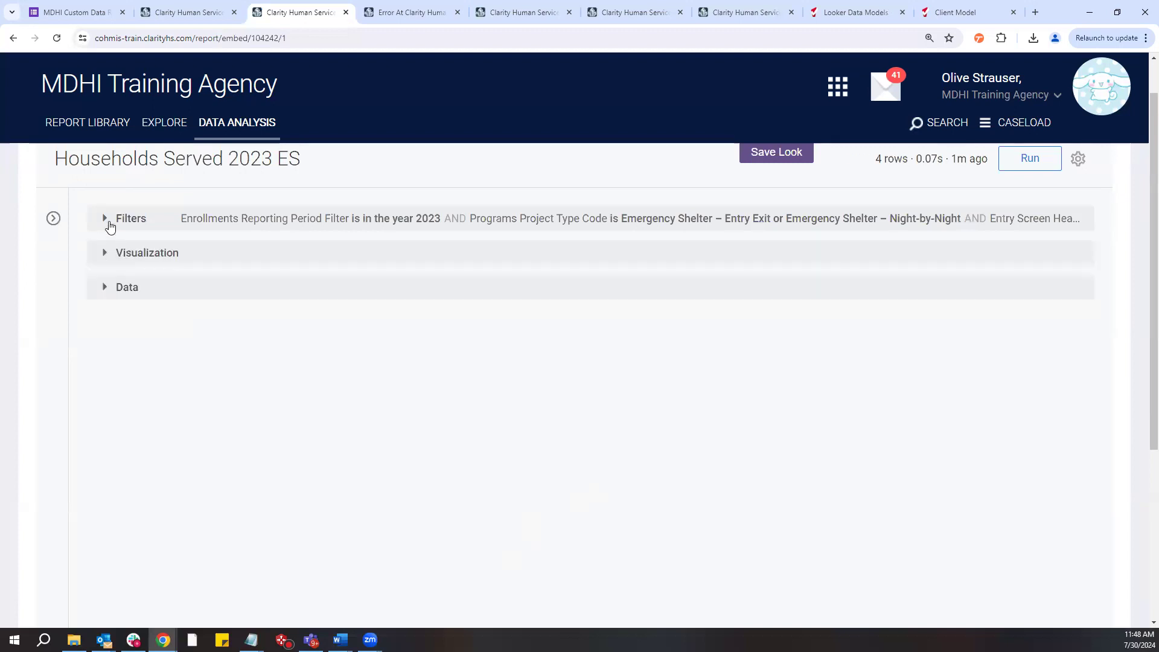
left_click(103, 253)
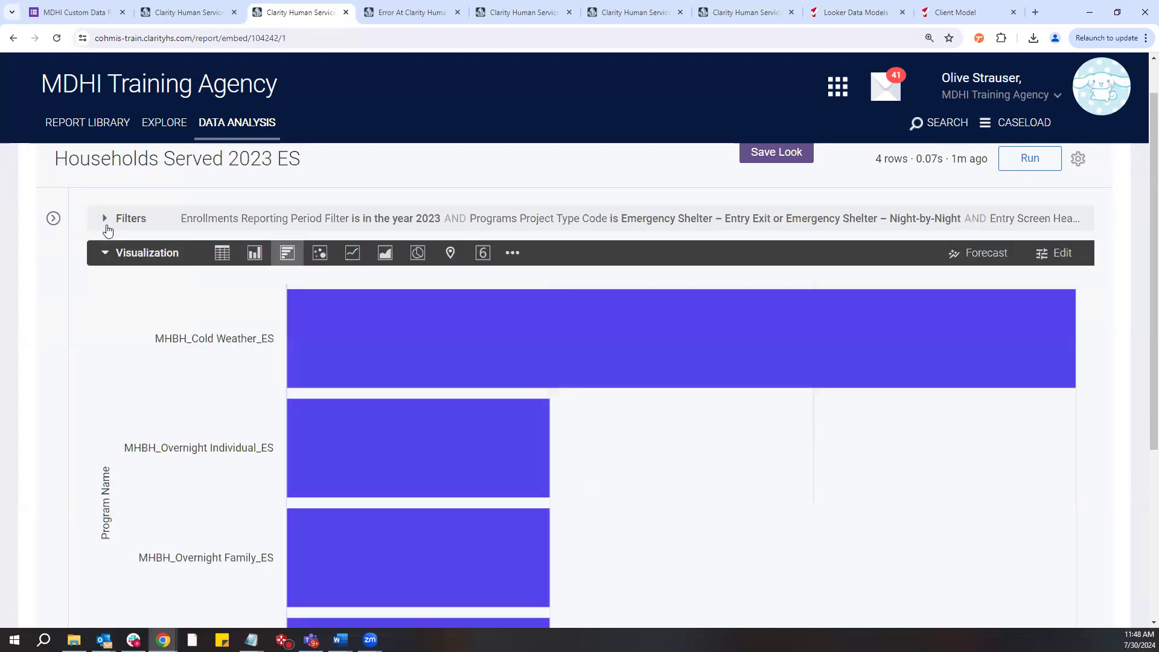
left_click(106, 222)
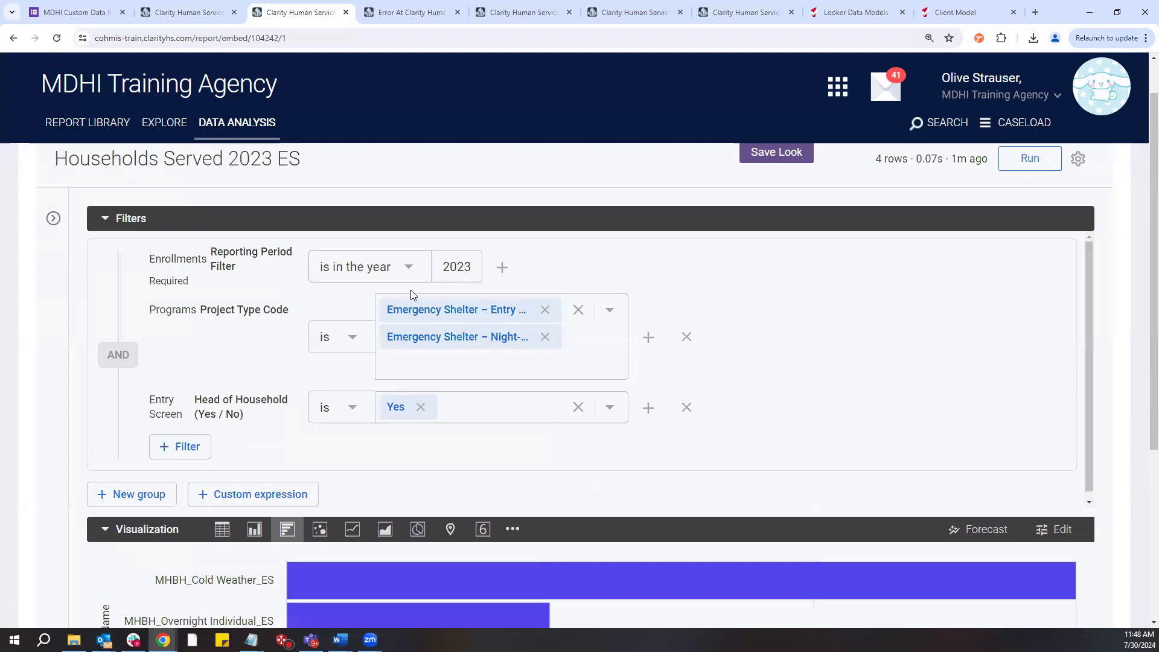
scroll(413, 297, "down", 1)
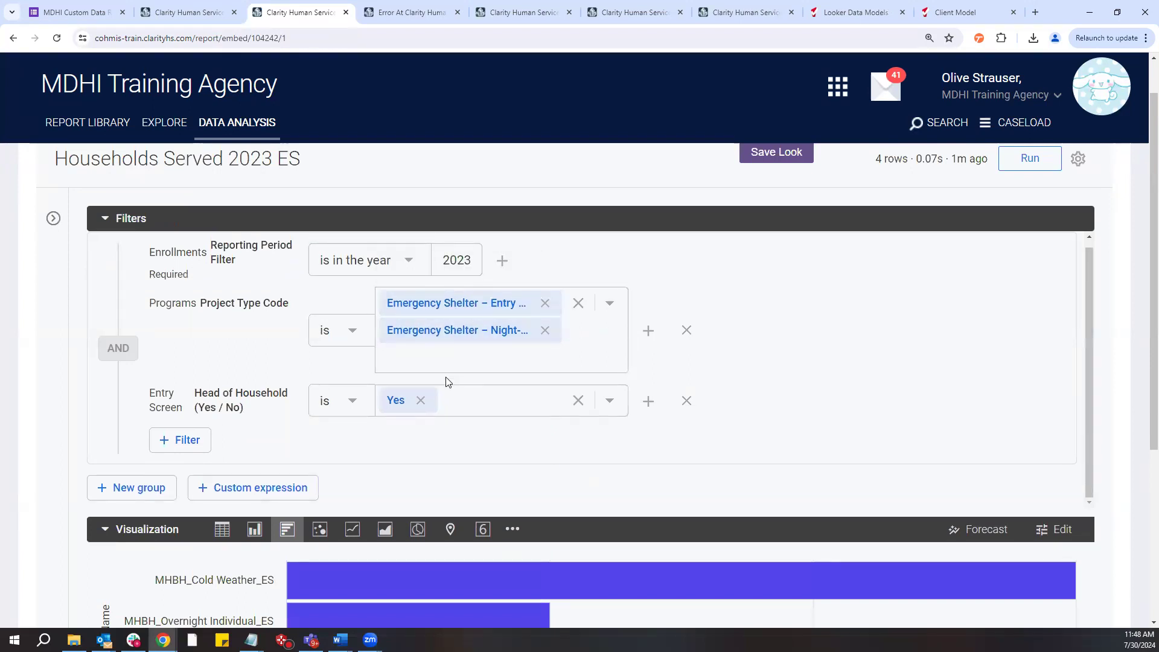
scroll(415, 419, "up", 1)
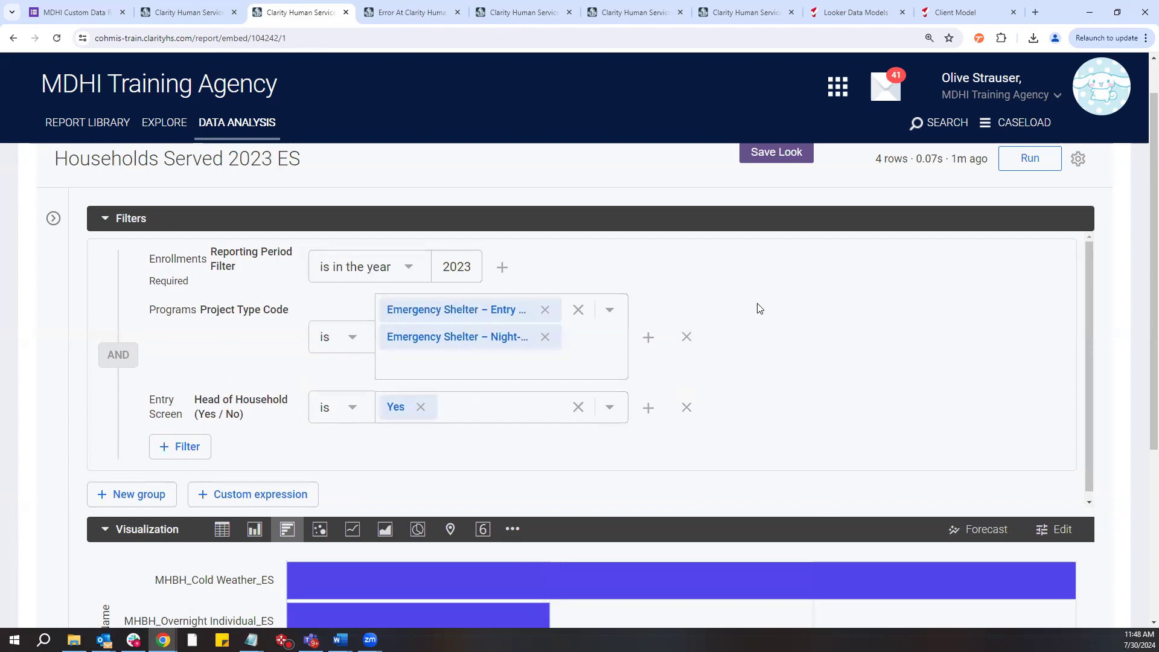
Check the Households Served 2023 ES report's options for saving, downloading and merging results, without applying any
scroll(758, 308, "up", 1)
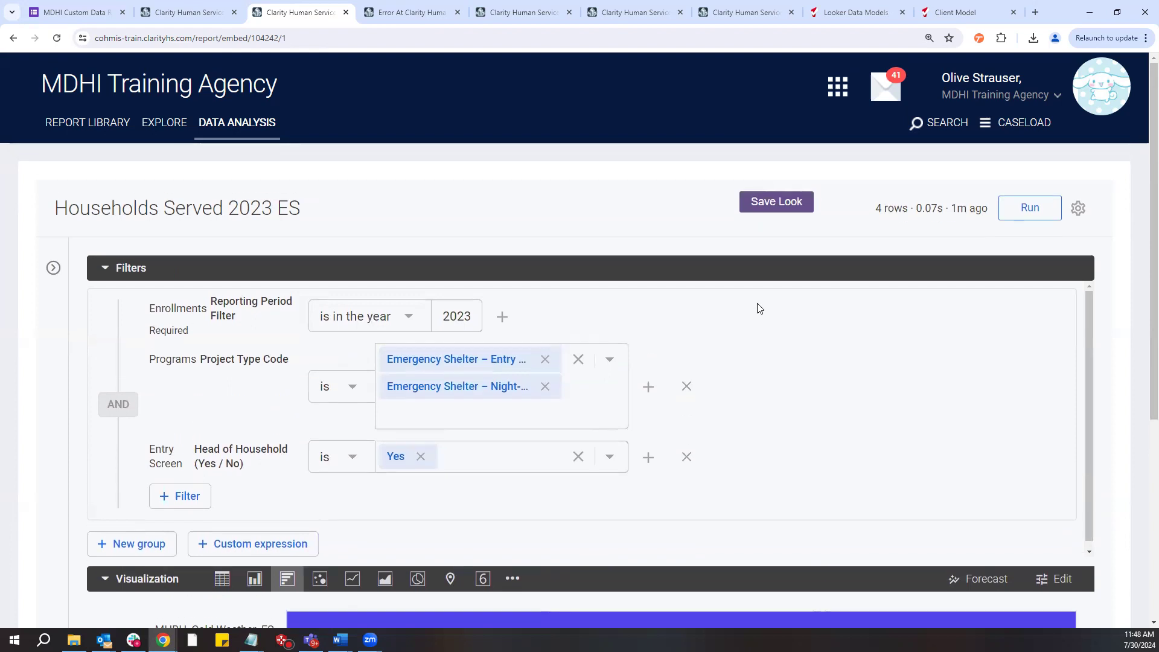
left_click(1078, 208)
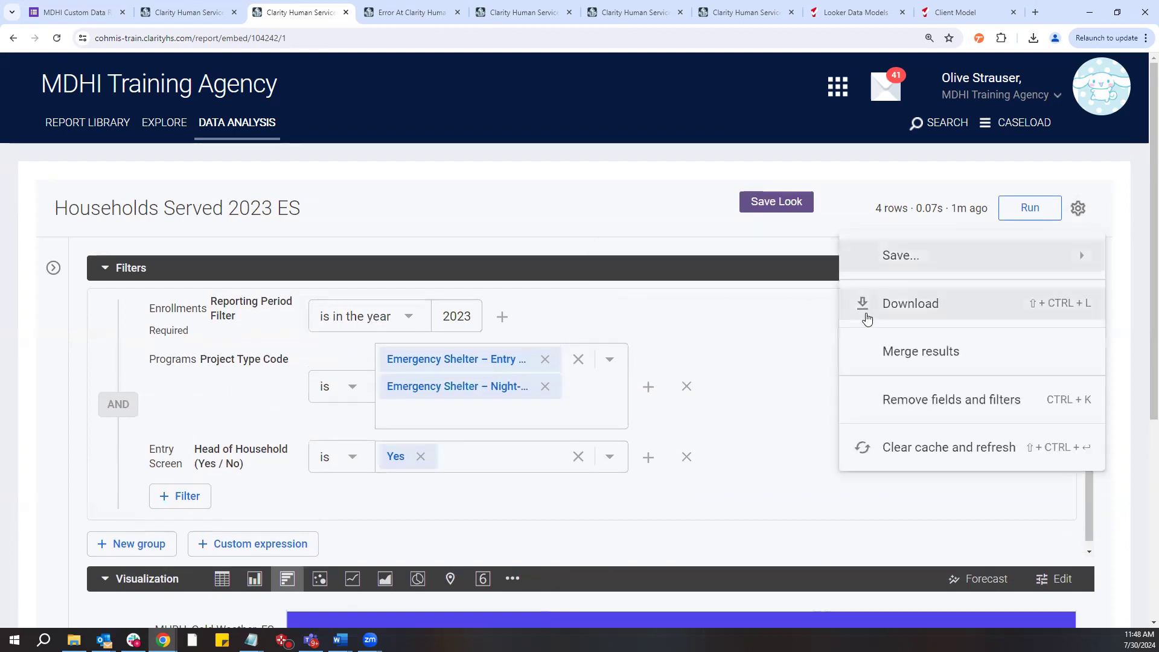
left_click(600, 219)
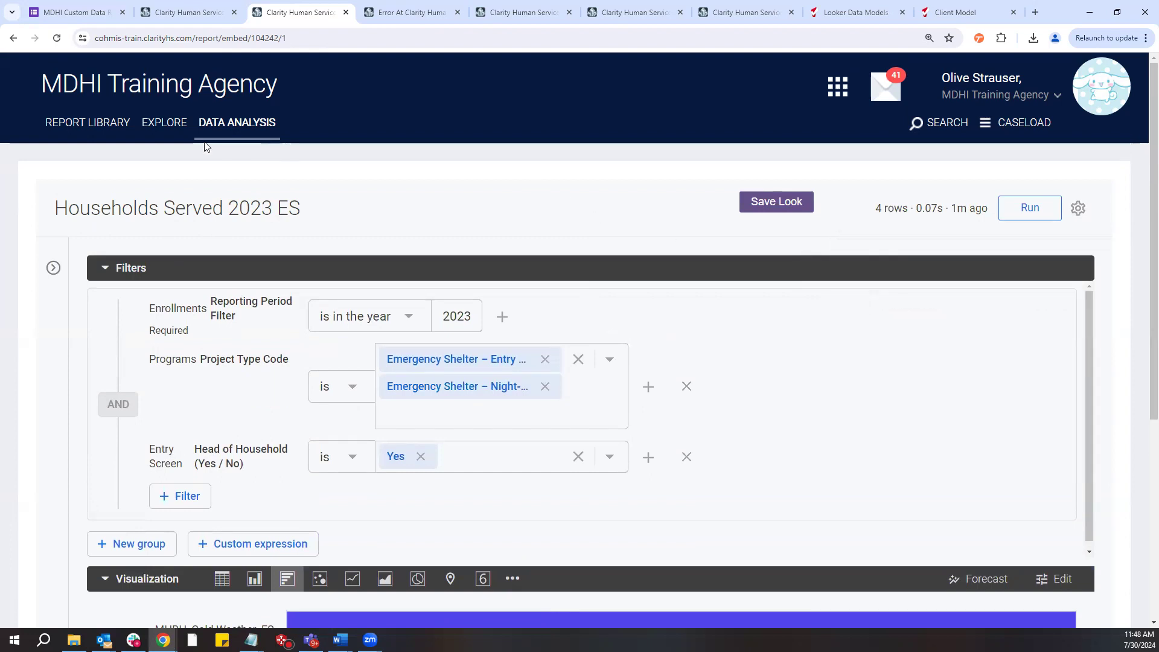
Review the introduction of the MDHI Custom Data Request Form, and return to the Households Served 2023 ES report
left_click(70, 15)
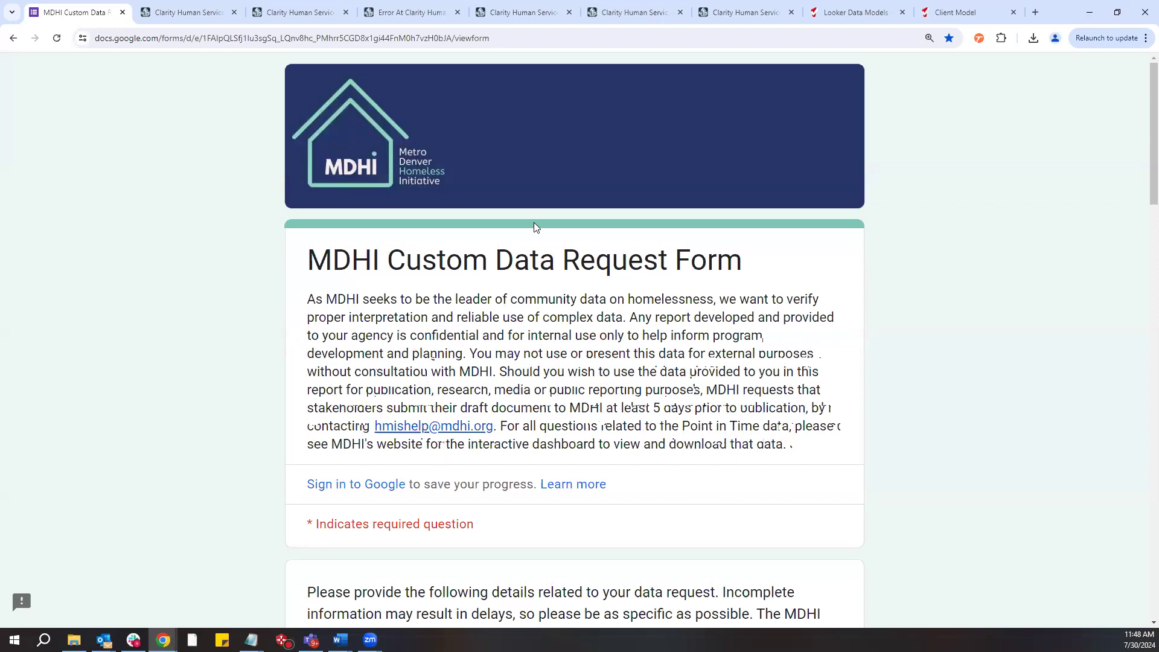
scroll(539, 235, "down", 2)
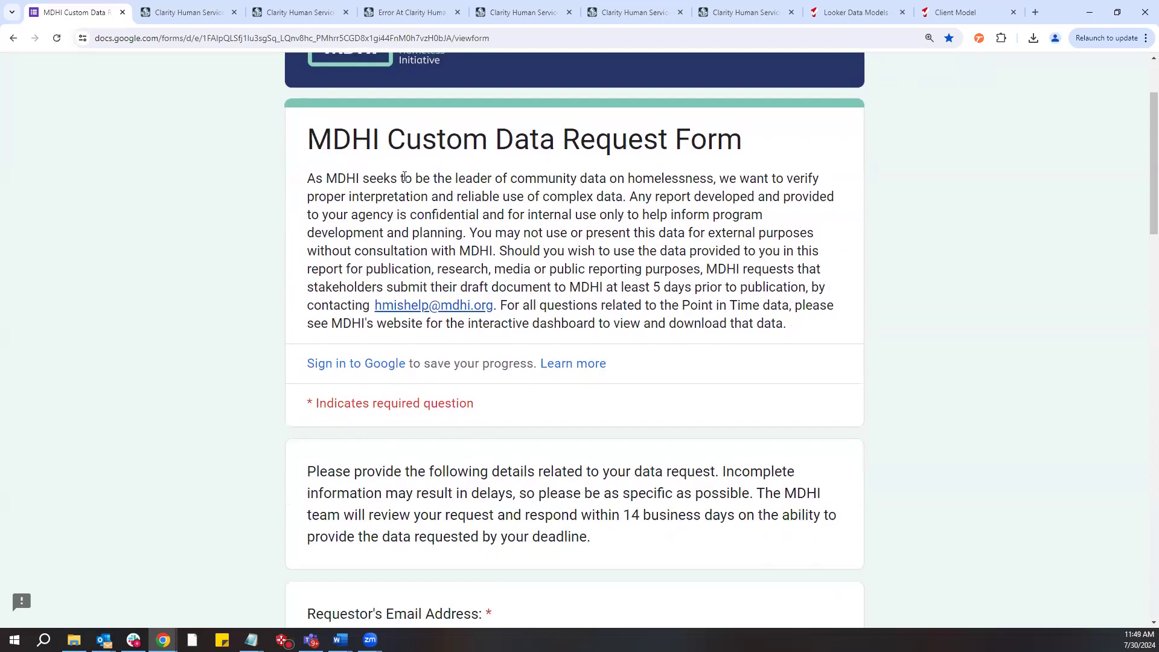
left_click(288, 14)
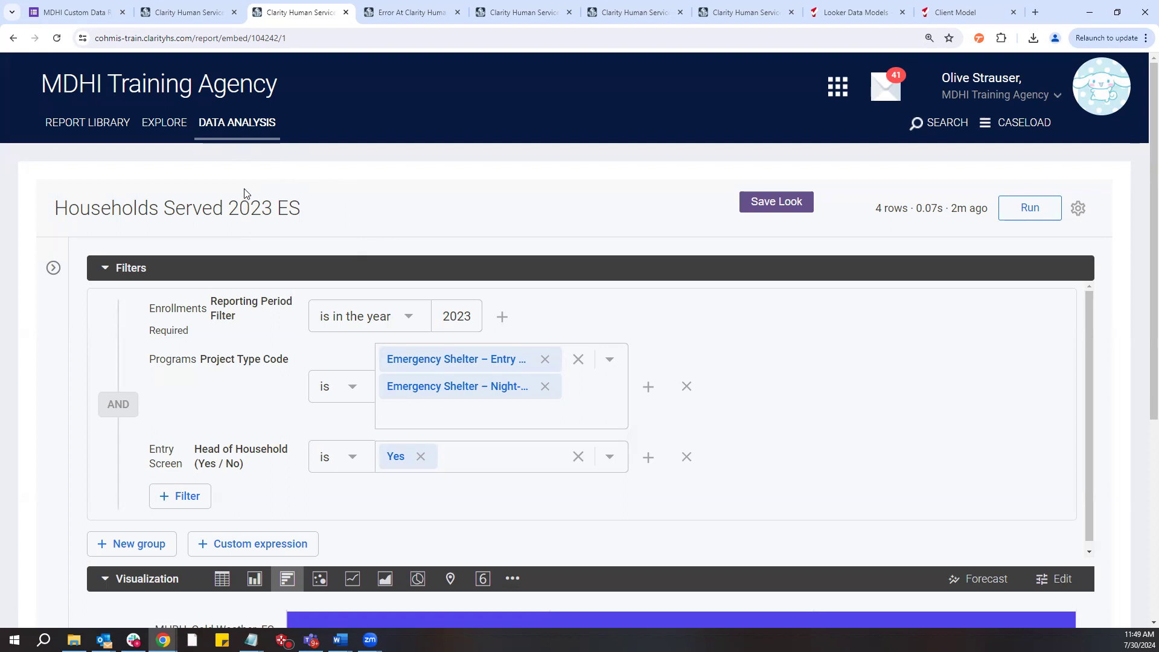
Collapse the report's filters and examine the bar chart of enrollments by program name
scroll(247, 224, "down", 1)
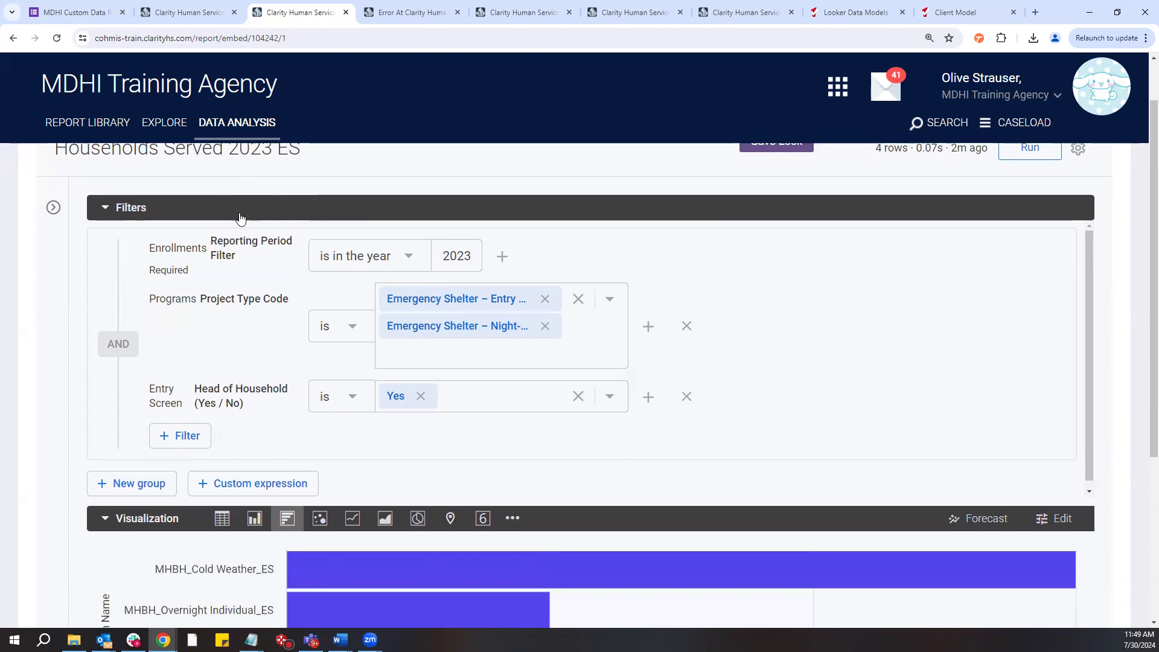
scroll(248, 223, "up", 1)
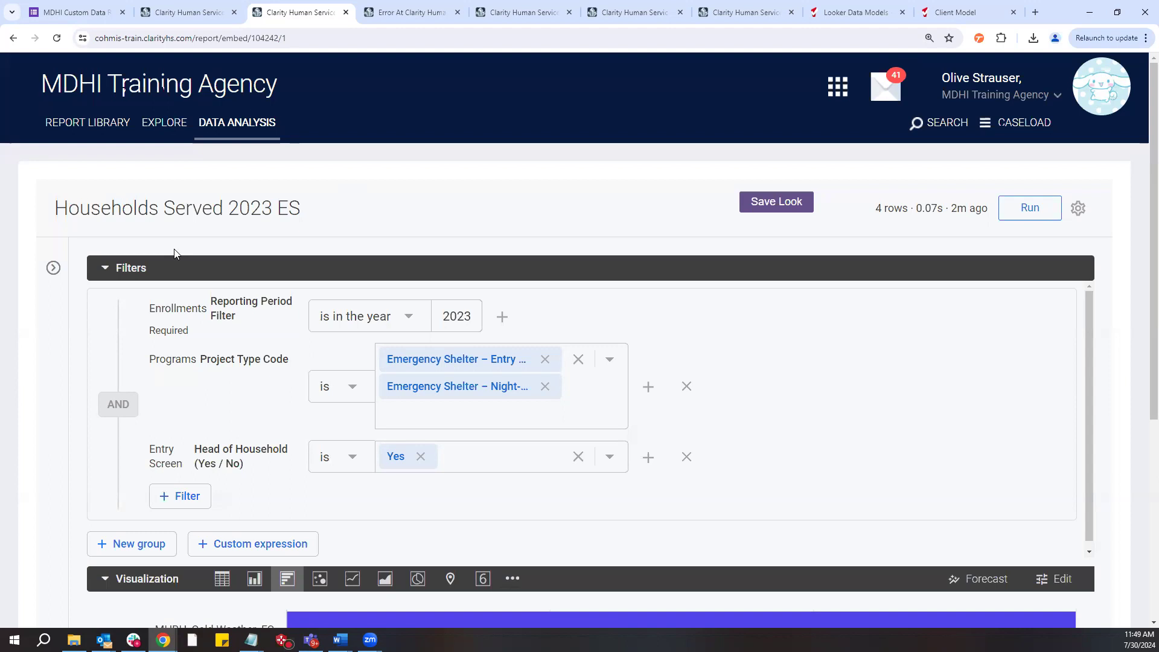
left_click(102, 268)
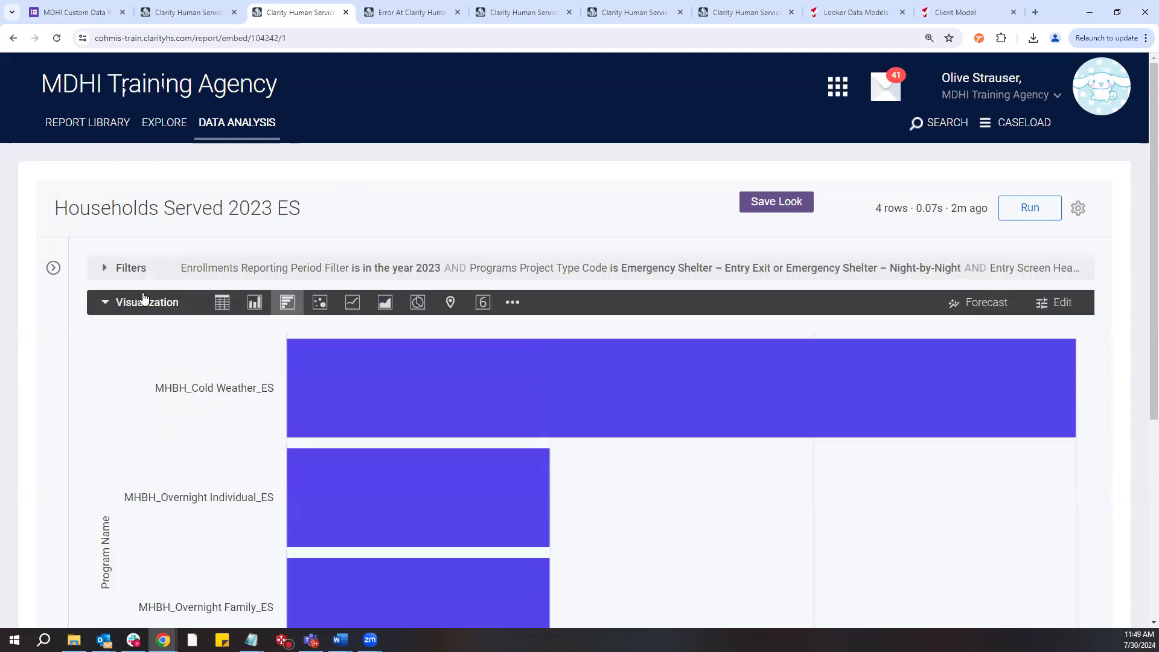
scroll(143, 300, "down", 3)
scroll(143, 300, "down", 1)
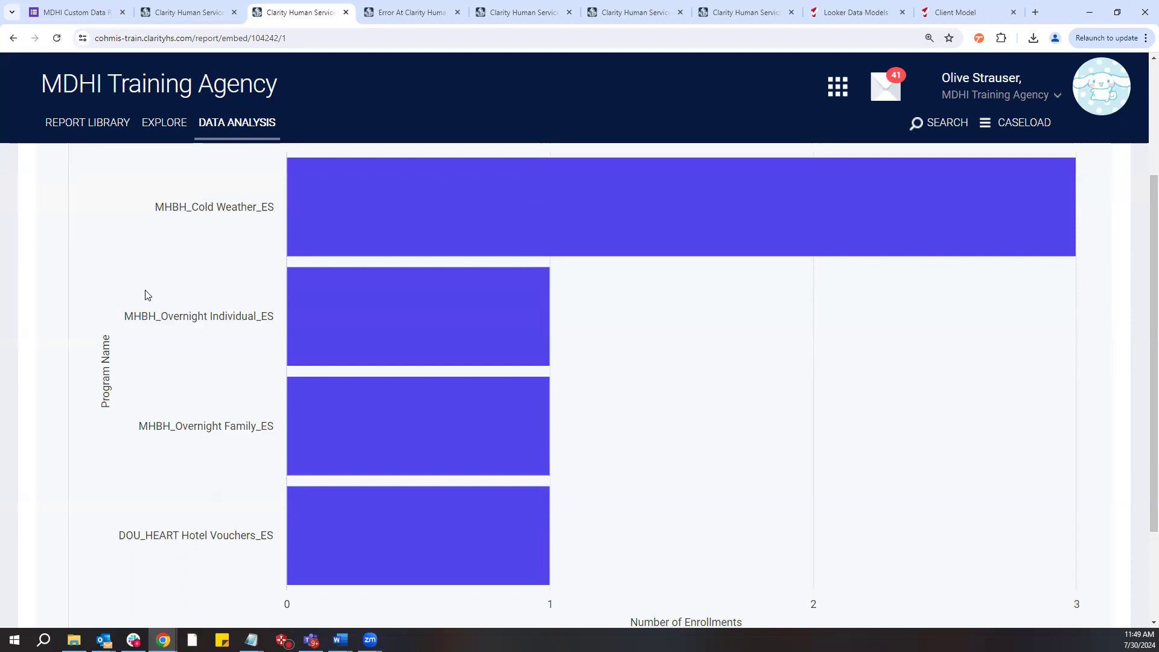
Show the report's data results table in place of the chart, with the HMIS Performance field list open beside it
scroll(147, 290, "up", 3)
left_click(104, 181)
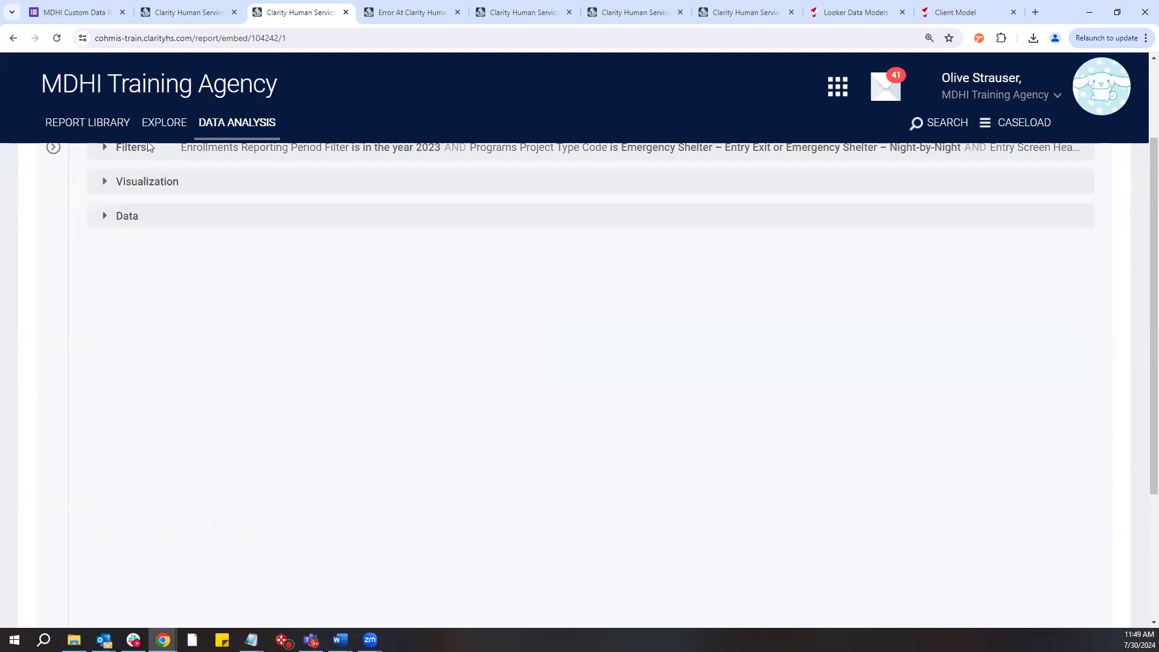
left_click(112, 219)
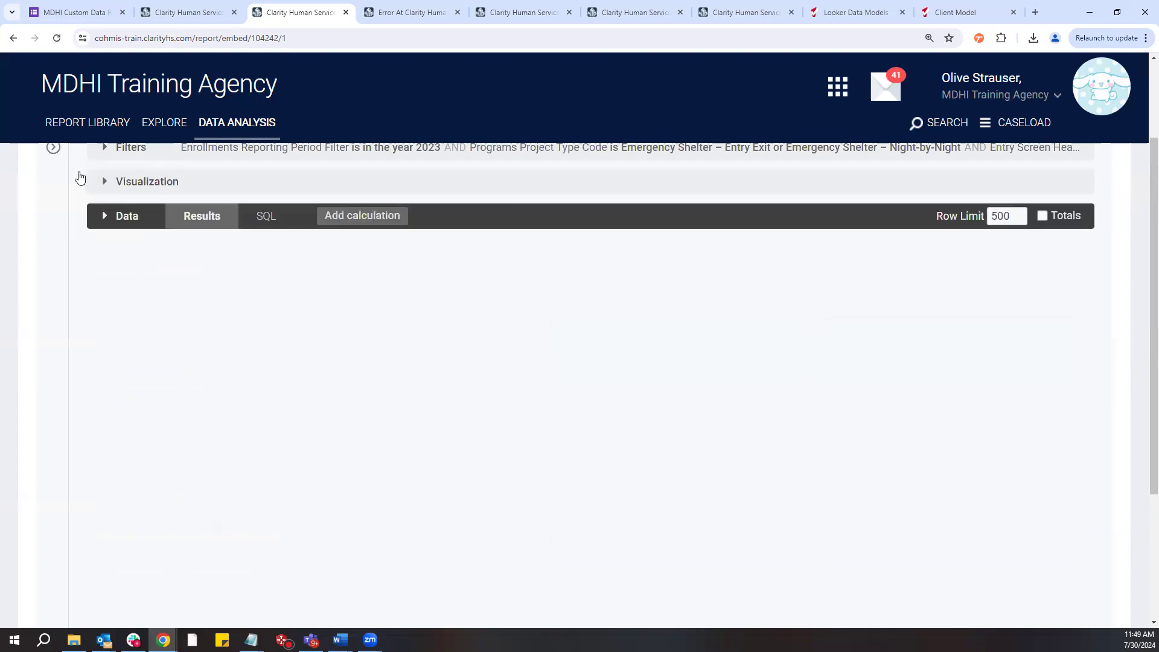
left_click(54, 149)
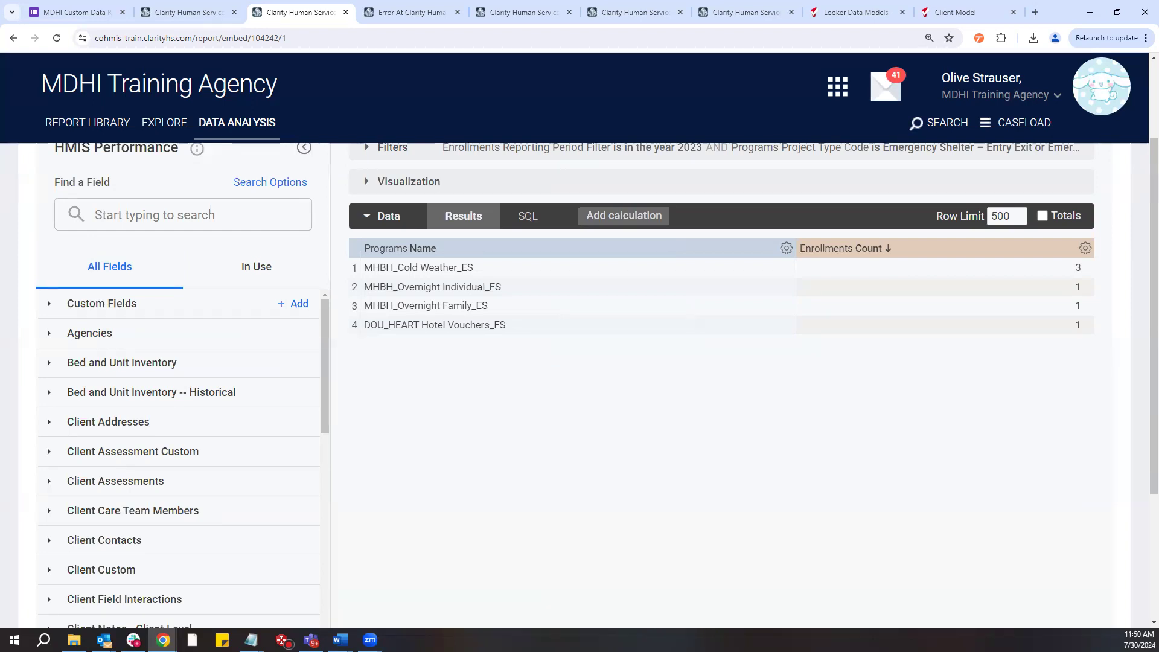
scroll(355, 396, "up", 1)
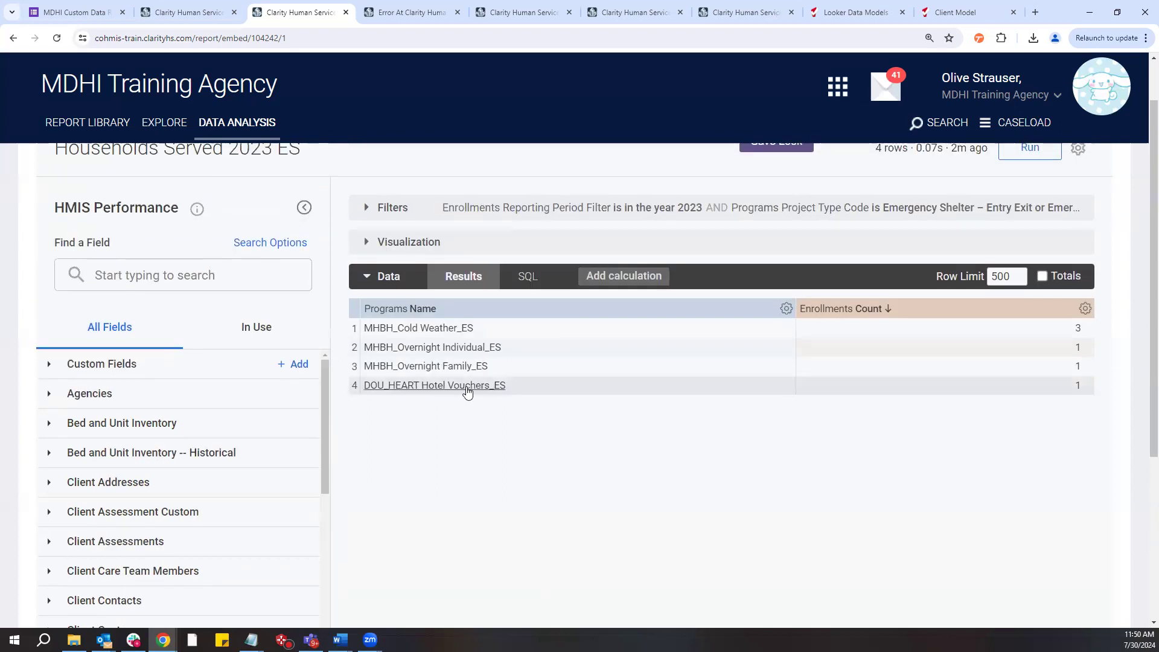